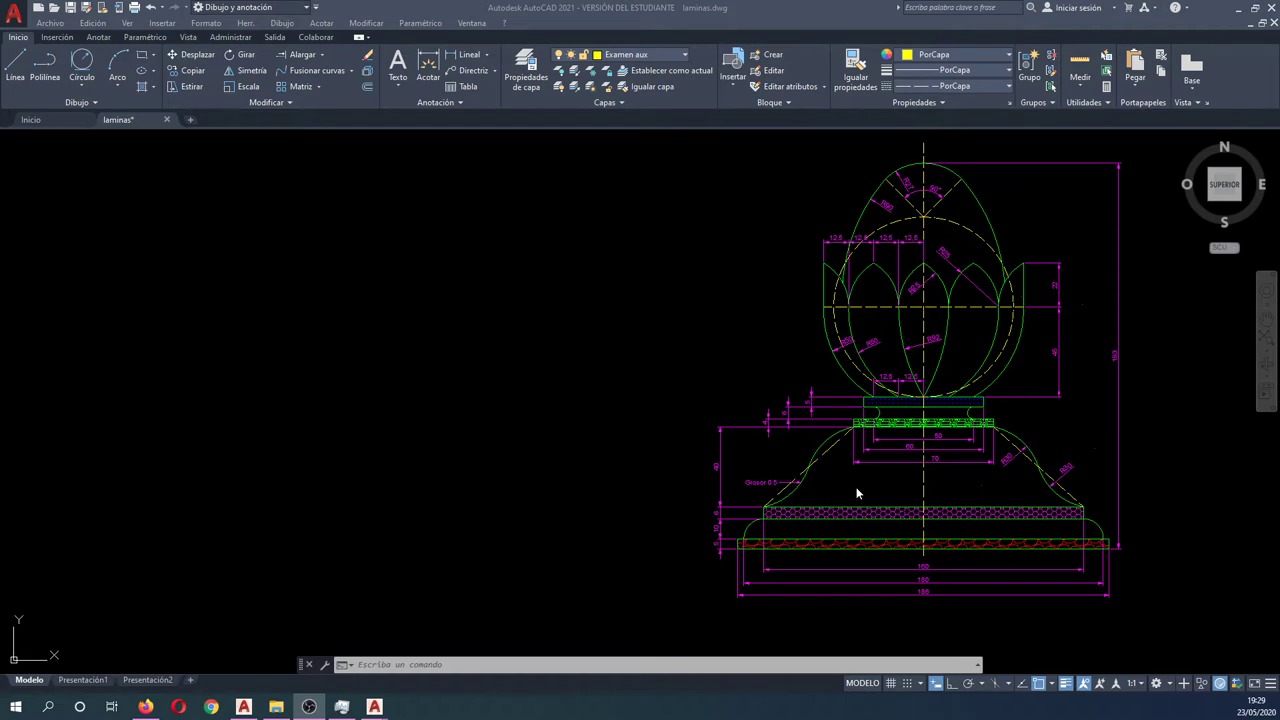
# Zoom and pan around the dimensioned reference finial to inspect it and recentre the view.
pyautogui.click(874, 560)
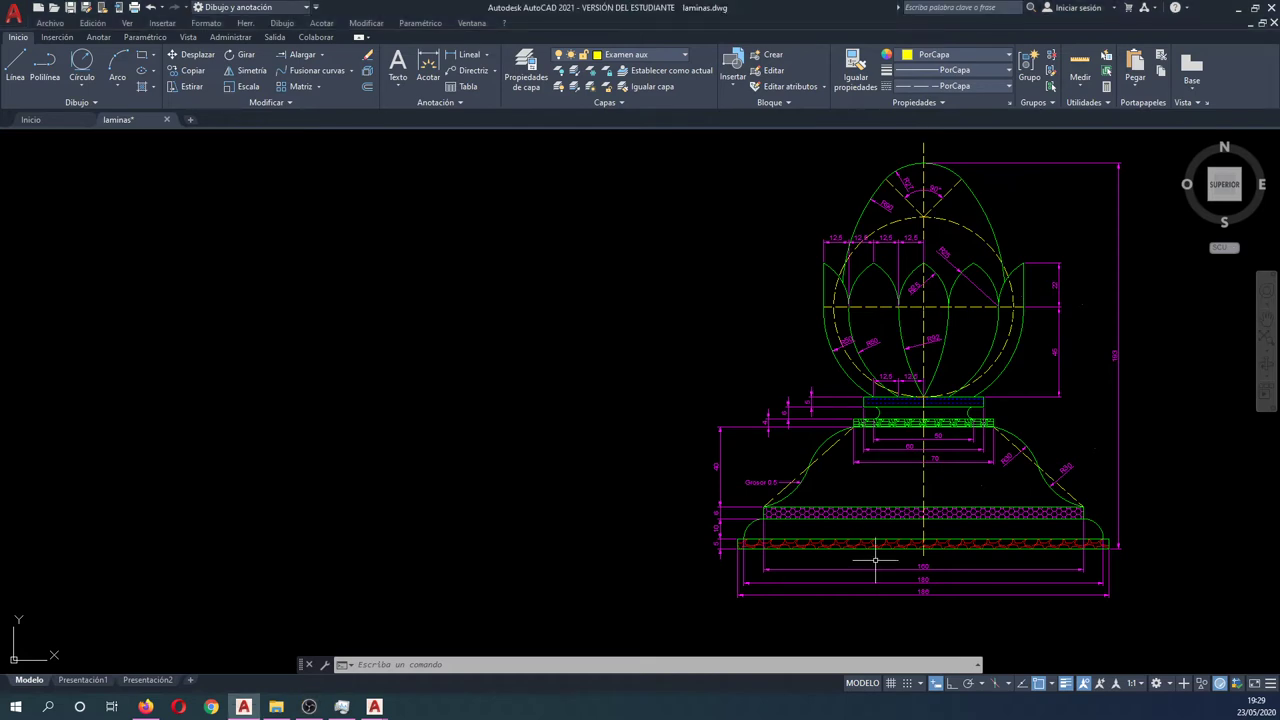
pyautogui.scroll(2, 874, 560)
pyautogui.moveTo(867, 560); pyautogui.dragTo(858, 560, button='middle')
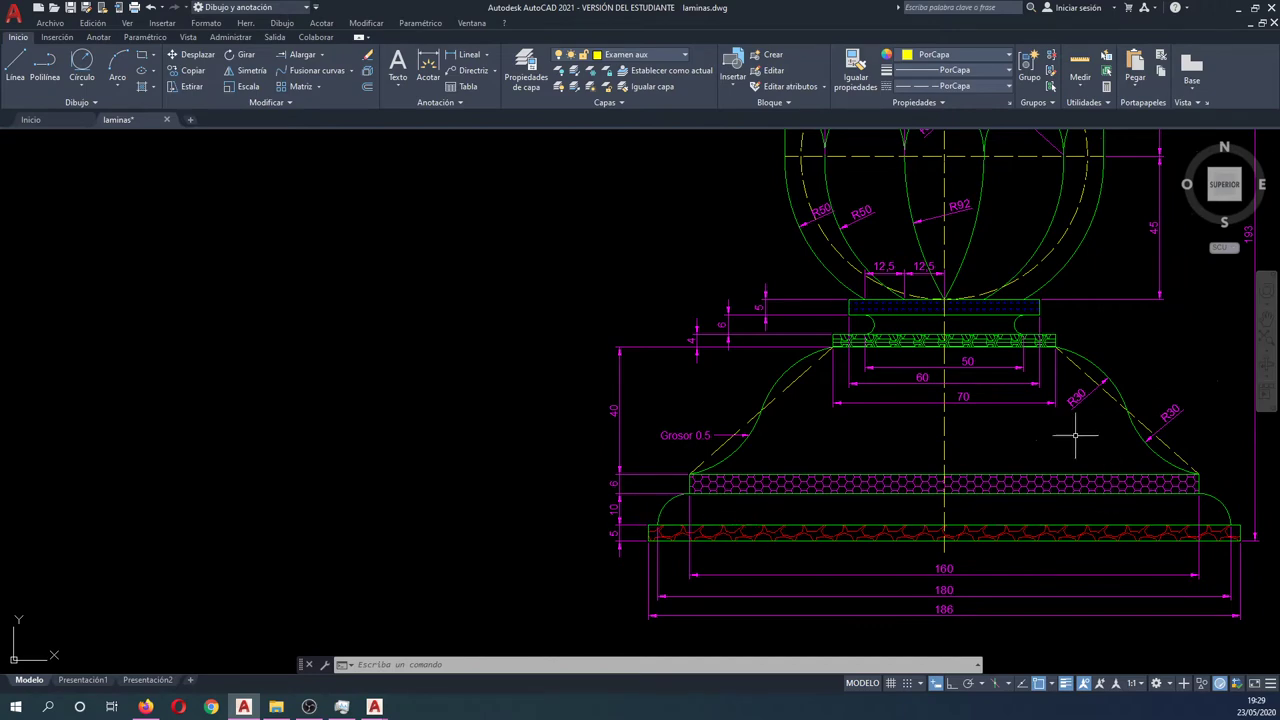
pyautogui.scroll(-2, 1125, 493)
pyautogui.scroll(2, 1047, 568)
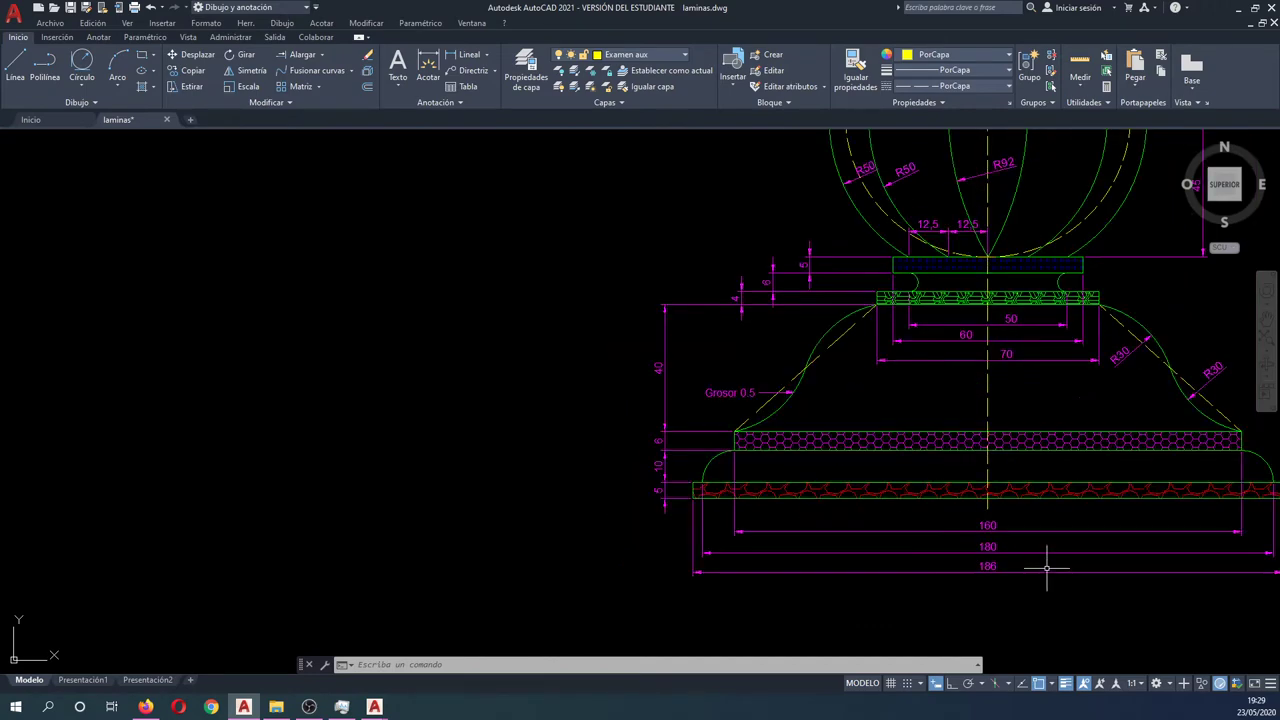
pyautogui.scroll(-2, 790, 390)
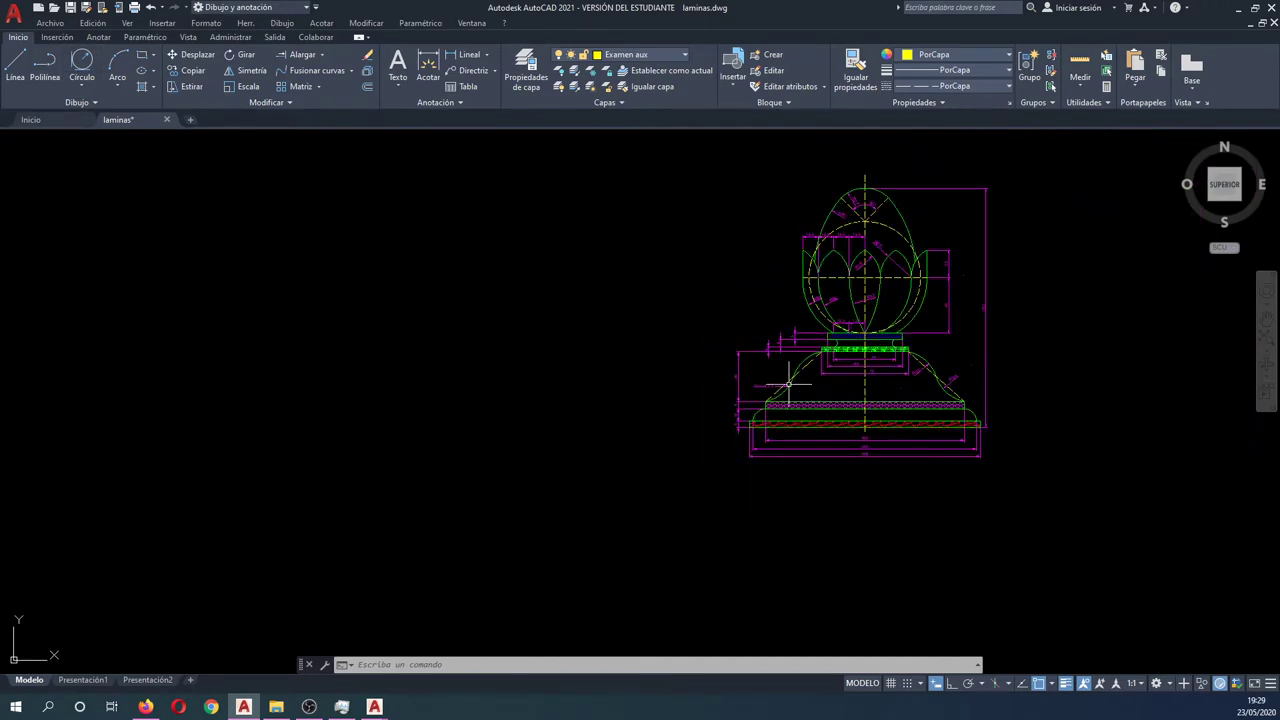
pyautogui.moveTo(806, 408); pyautogui.dragTo(811, 411, button='middle')
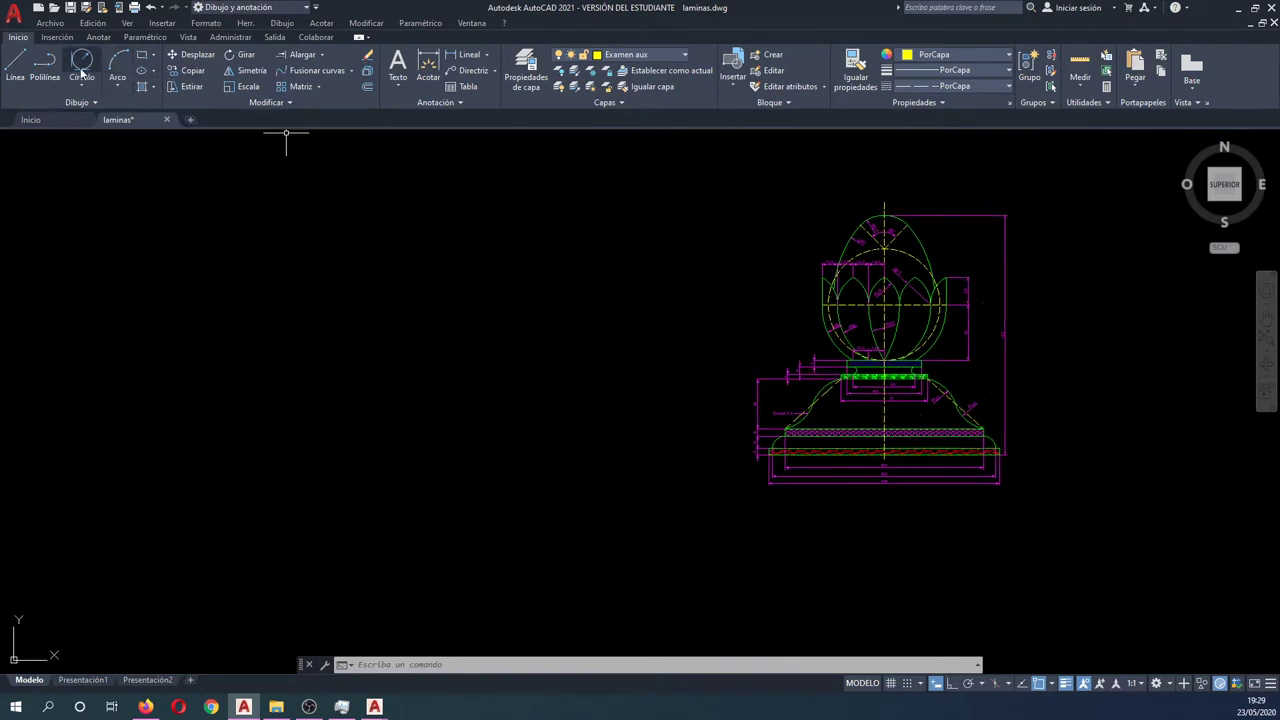
# With Ortho on, draw a vertical dashed axis polyline about 197 units long left of the finial.
pyautogui.click(44, 68)
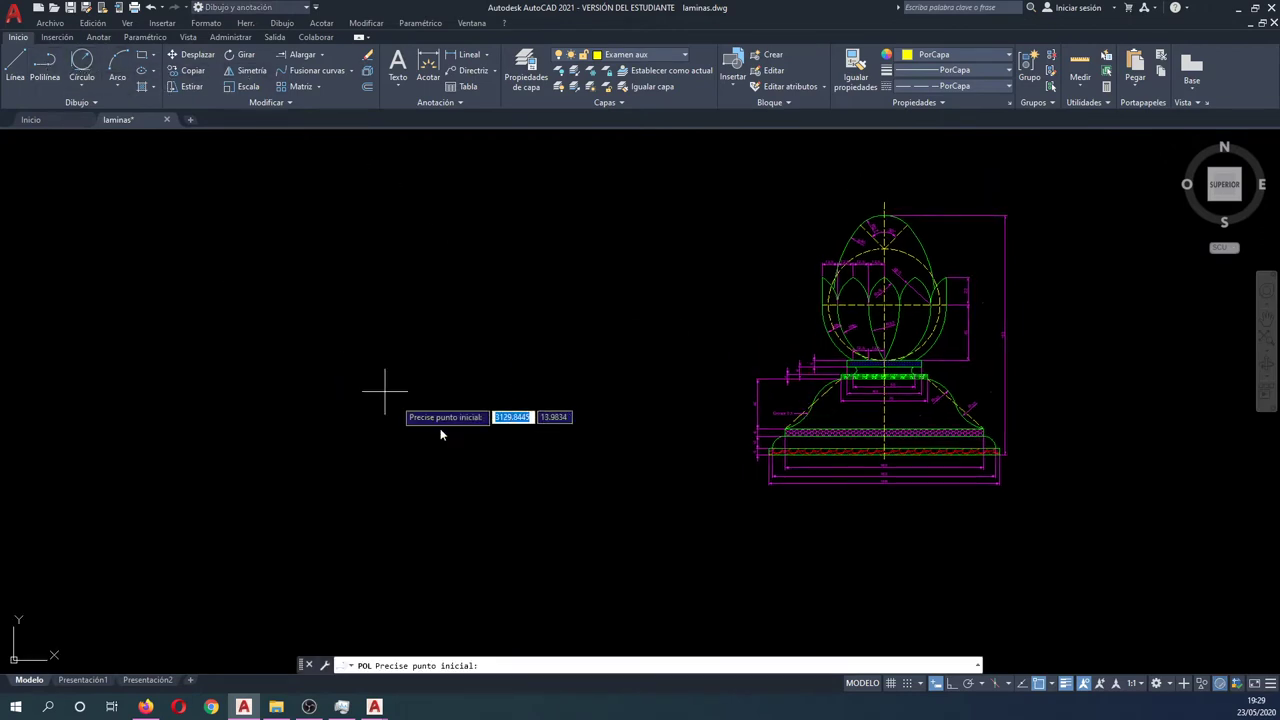
pyautogui.click(441, 451)
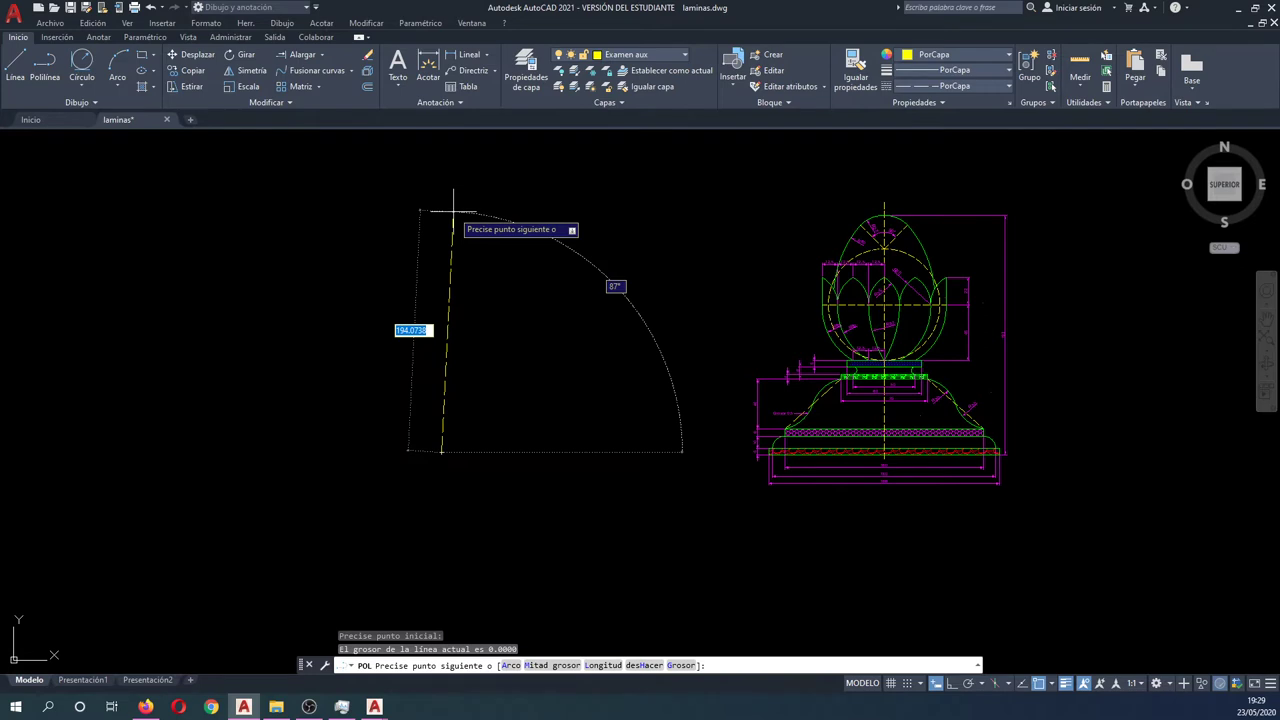
pyautogui.press('F8')
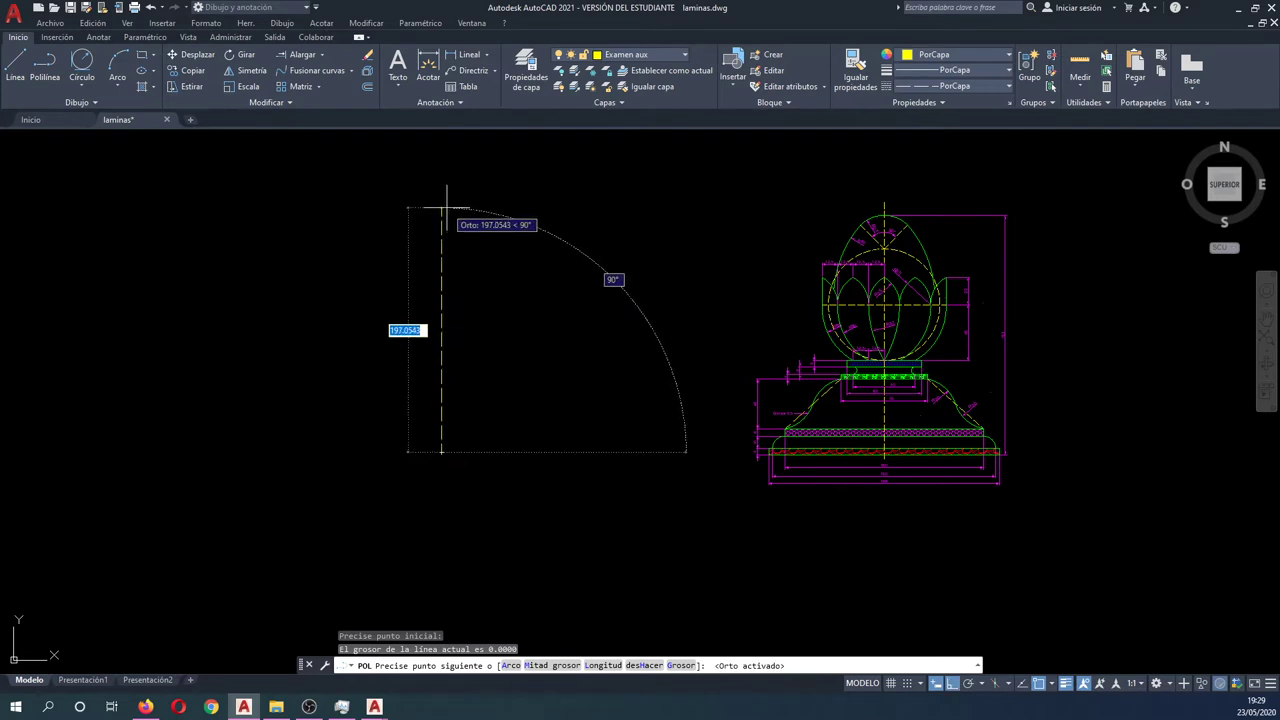
pyautogui.press('Escape')
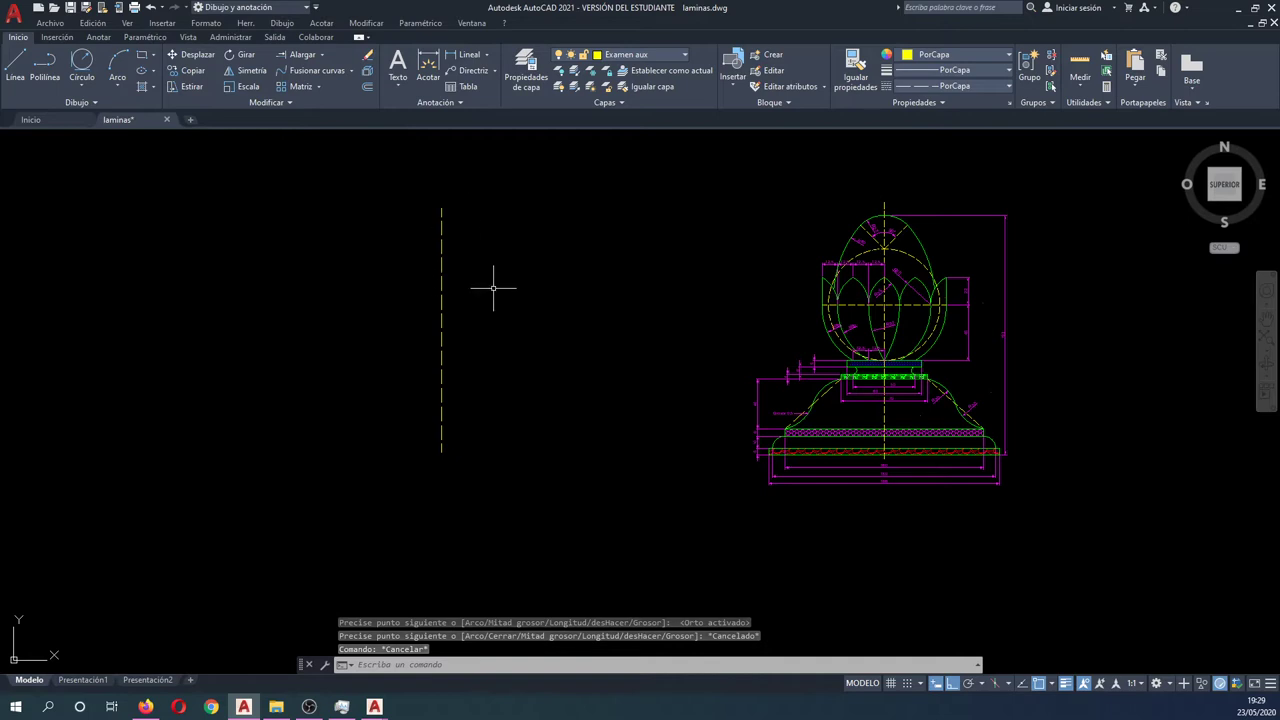
pyautogui.scroll(2, 879, 337)
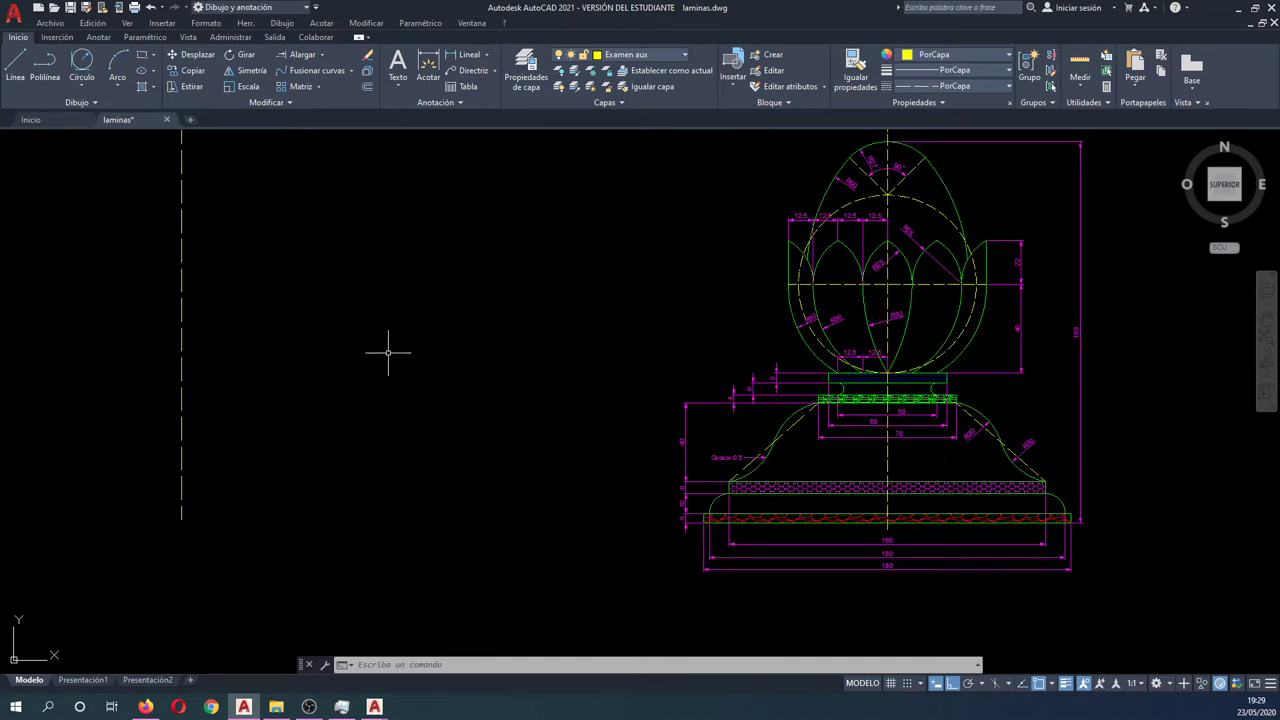
pyautogui.moveTo(385, 351); pyautogui.dragTo(452, 398, button='middle')
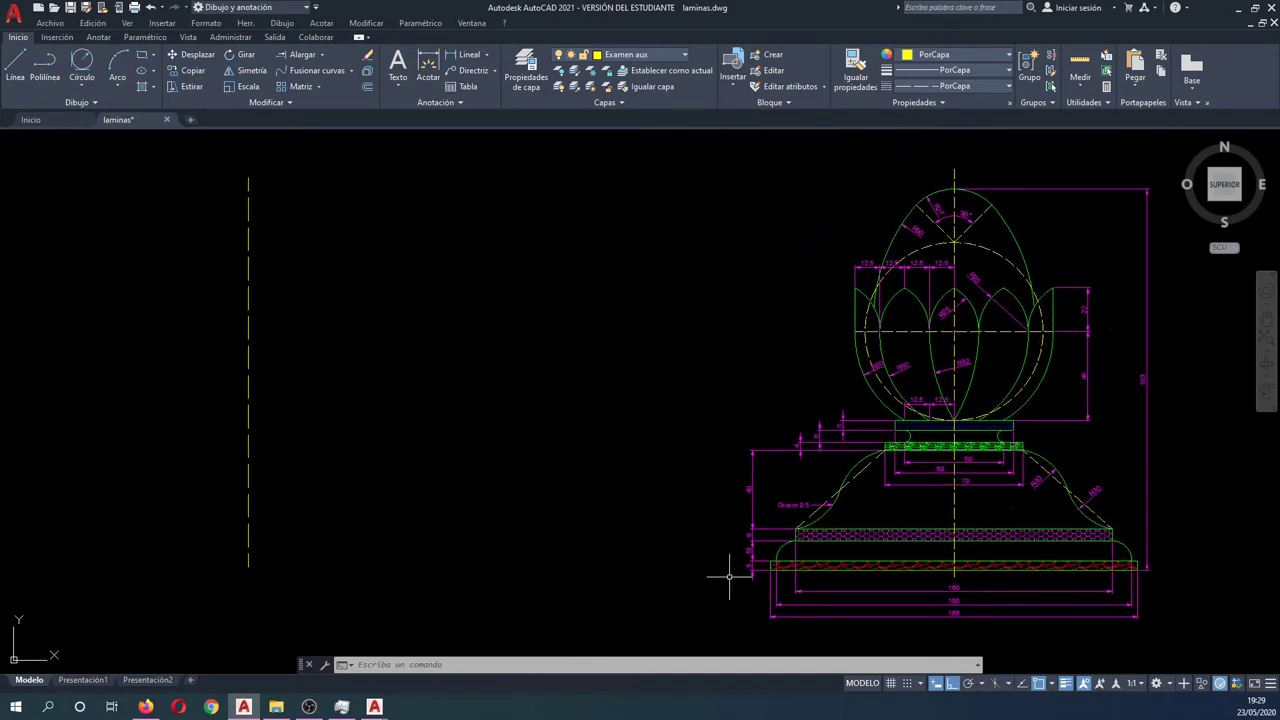
pyautogui.scroll(2, 880, 609)
pyautogui.scroll(-2, 814, 557)
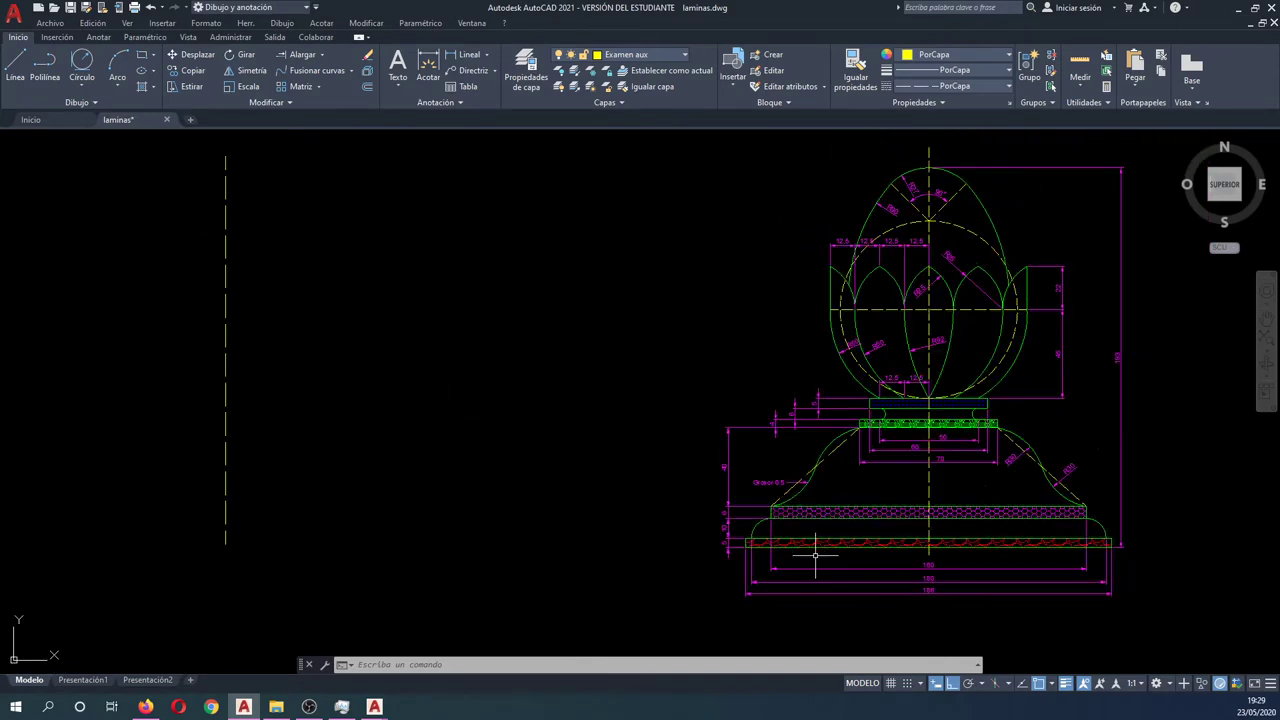
# Make Examen 2 the current layer and draw the 186 by 5 bottom base rectangle.
pyautogui.click(647, 58)
pyautogui.click(636, 122)
pyautogui.click(142, 55)
pyautogui.click(93, 469)
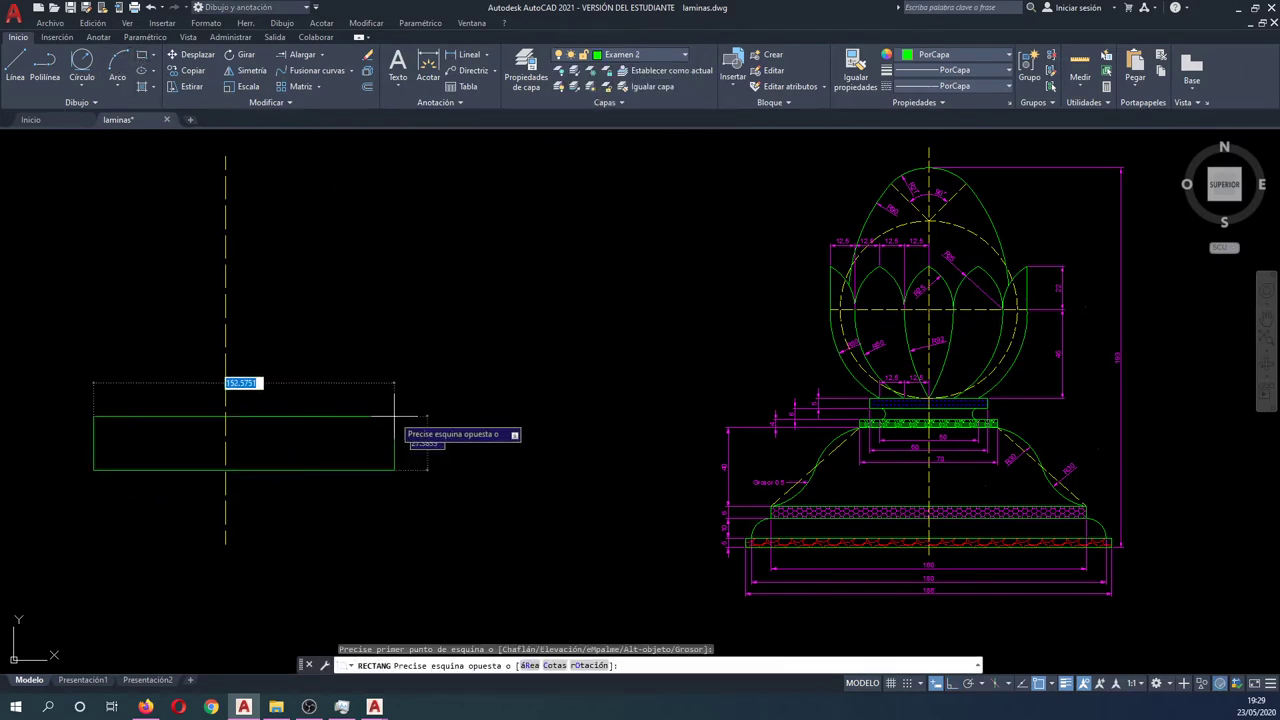
pyautogui.scroll(2, 950, 560)
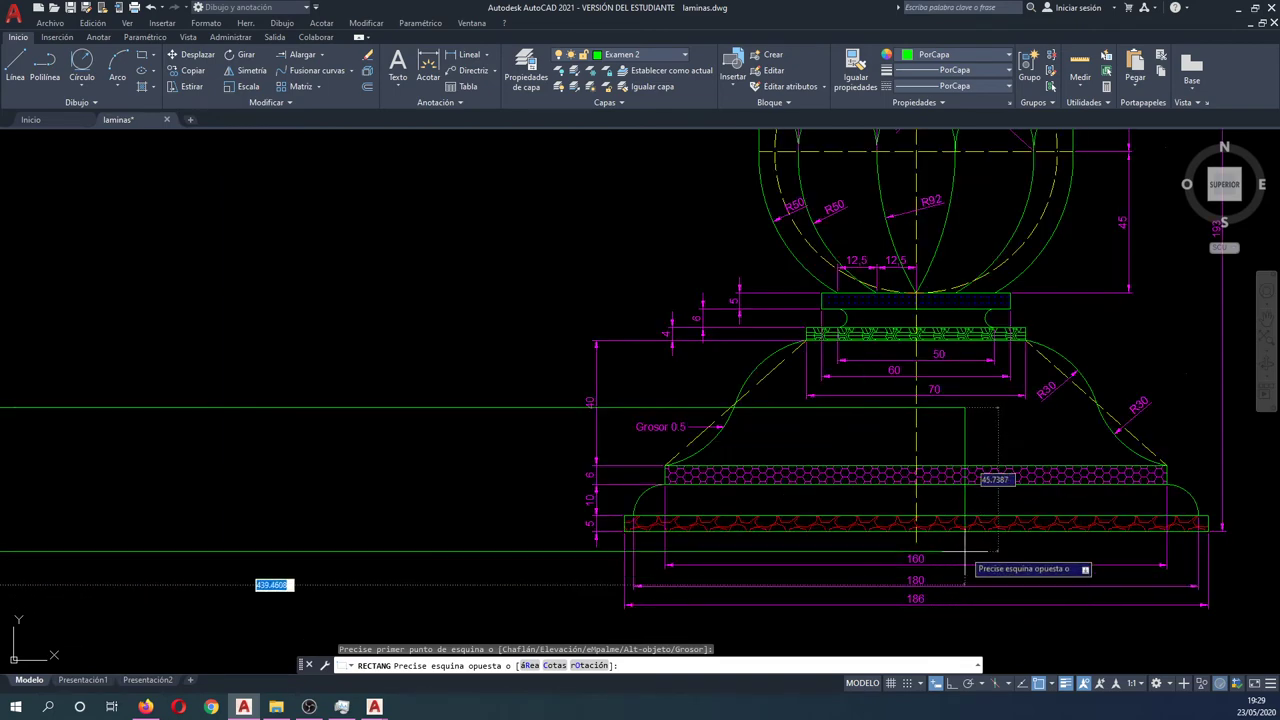
pyautogui.scroll(-2, 400, 350)
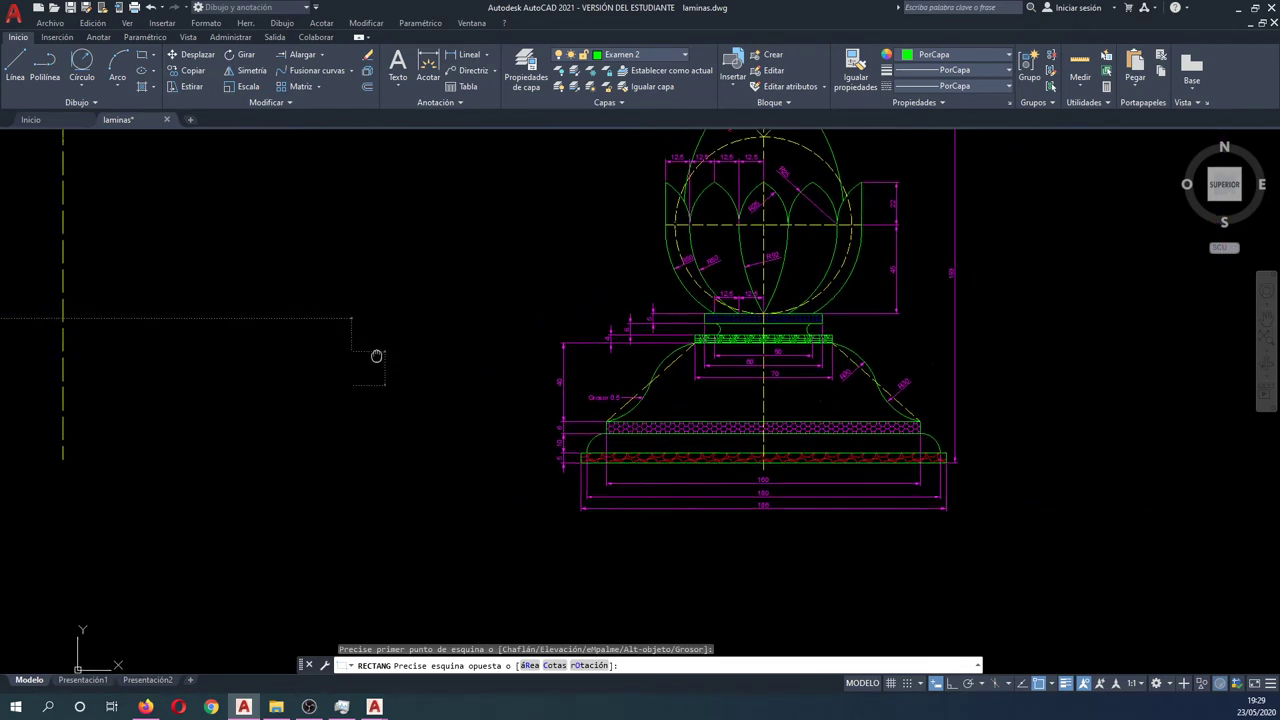
pyautogui.scroll(1, 430, 365)
pyautogui.scroll(1, 489, 370)
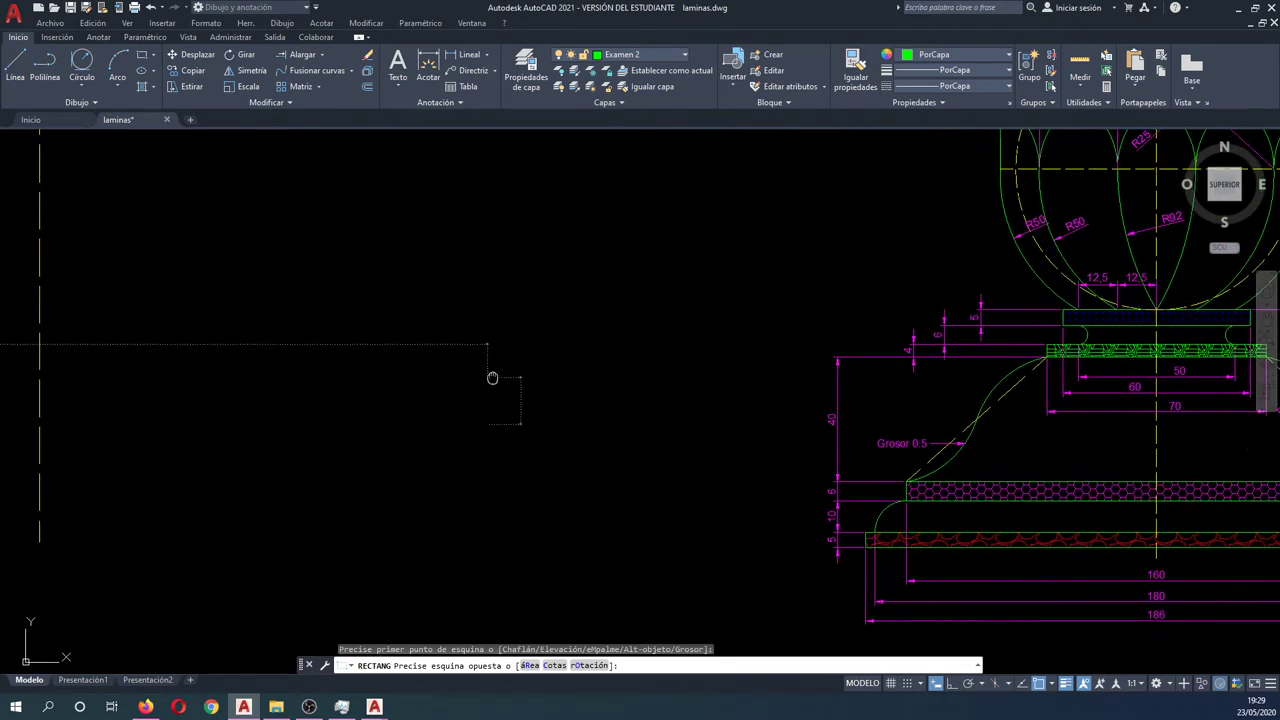
pyautogui.moveTo(489, 370); pyautogui.dragTo(640, 374, button='middle')
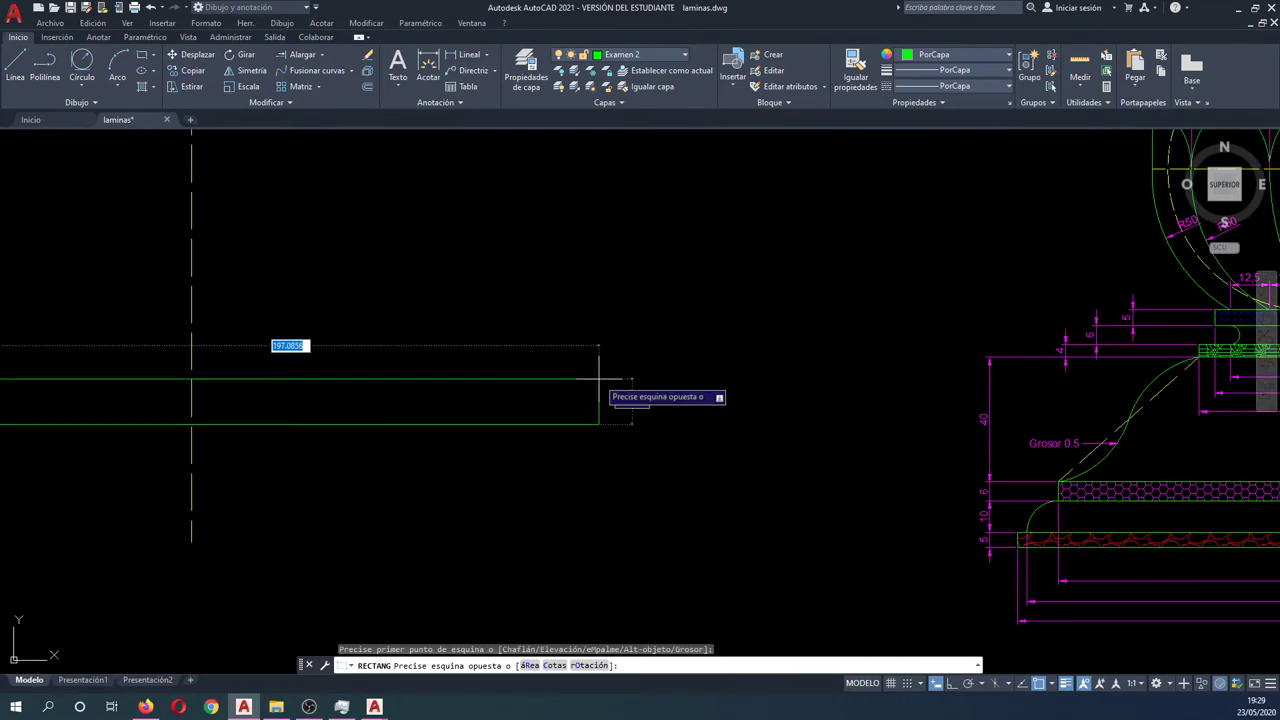
pyautogui.write('186')
pyautogui.press('Tab')
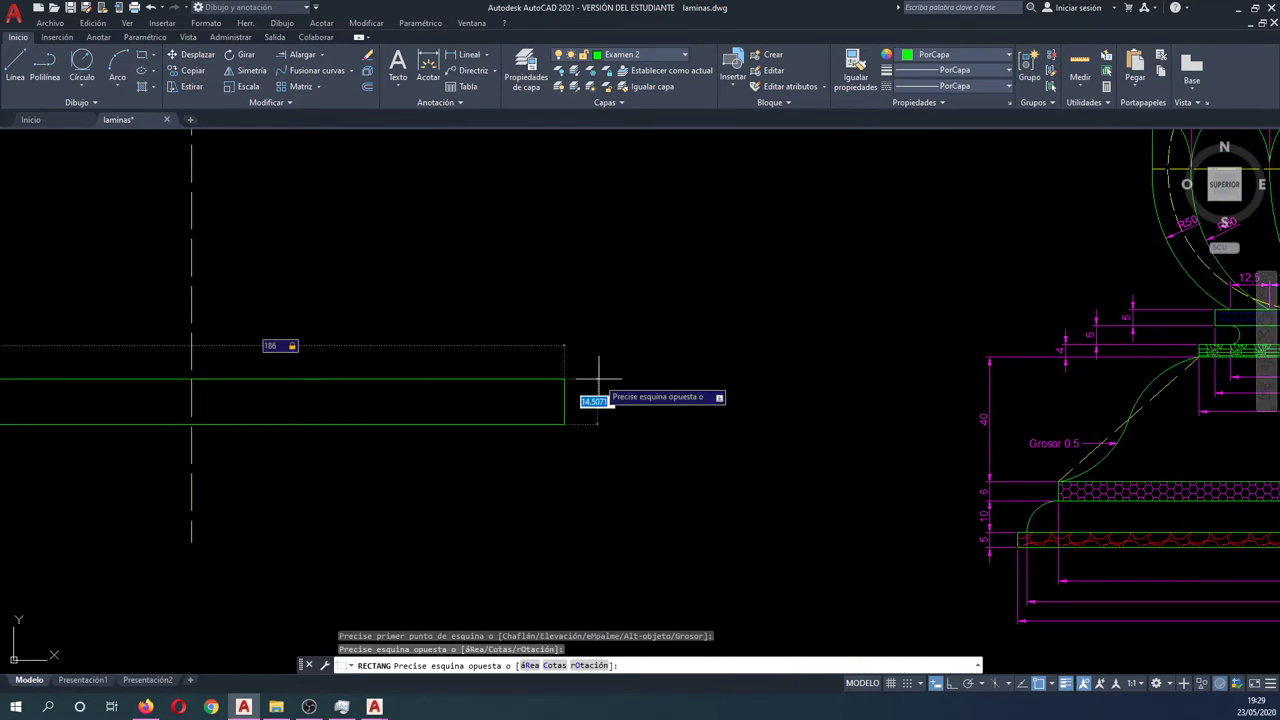
pyautogui.write('5')
pyautogui.press('Return')
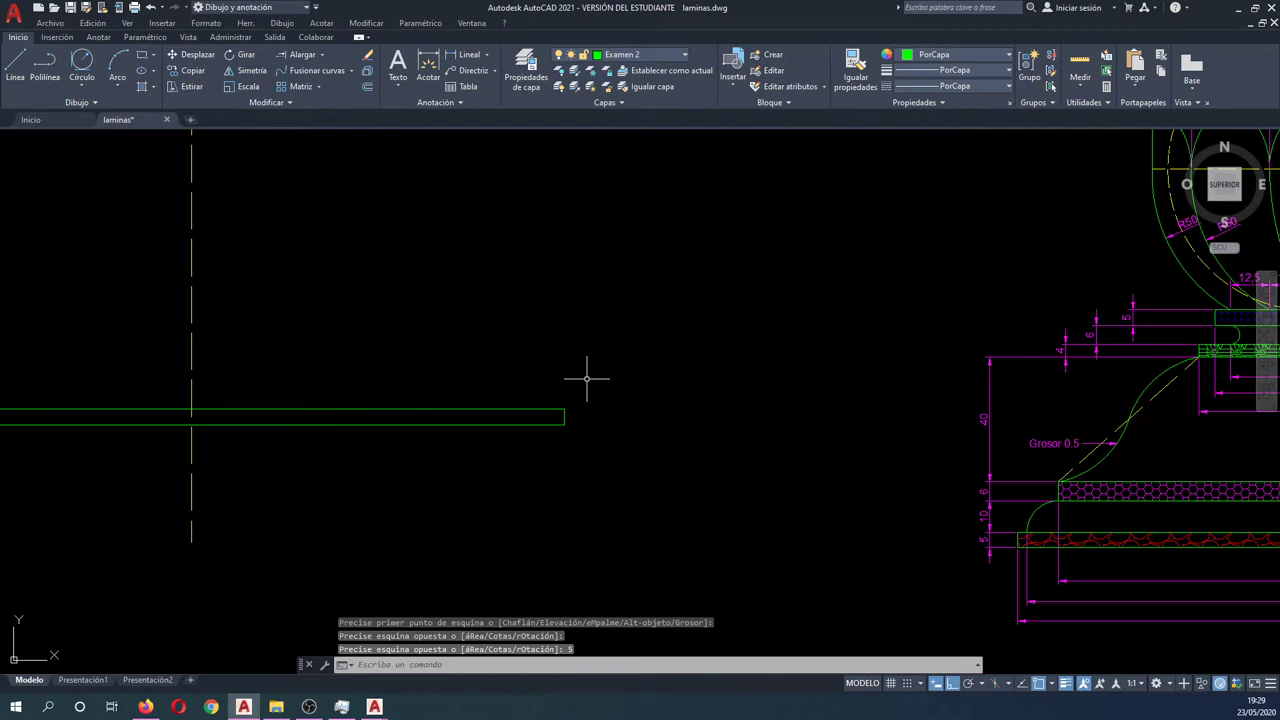
pyautogui.scroll(-2, 587, 378)
pyautogui.scroll(2, 1022, 578)
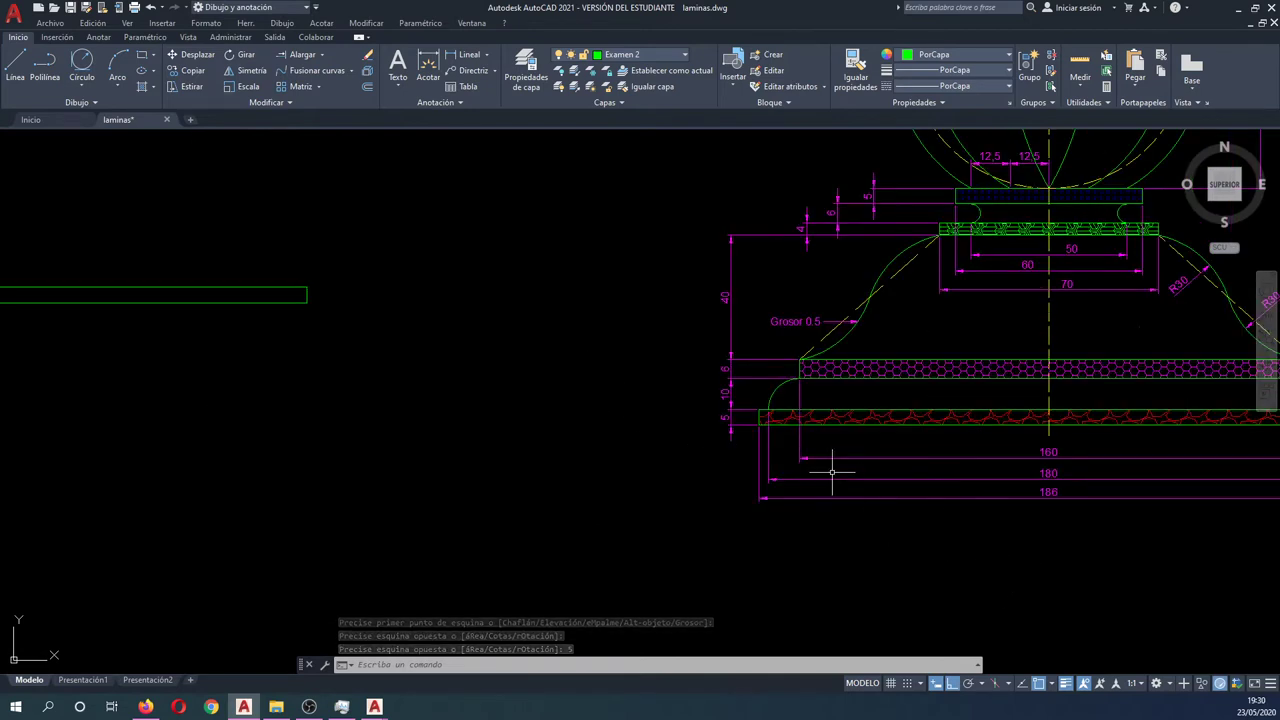
pyautogui.scroll(-2, 775, 405)
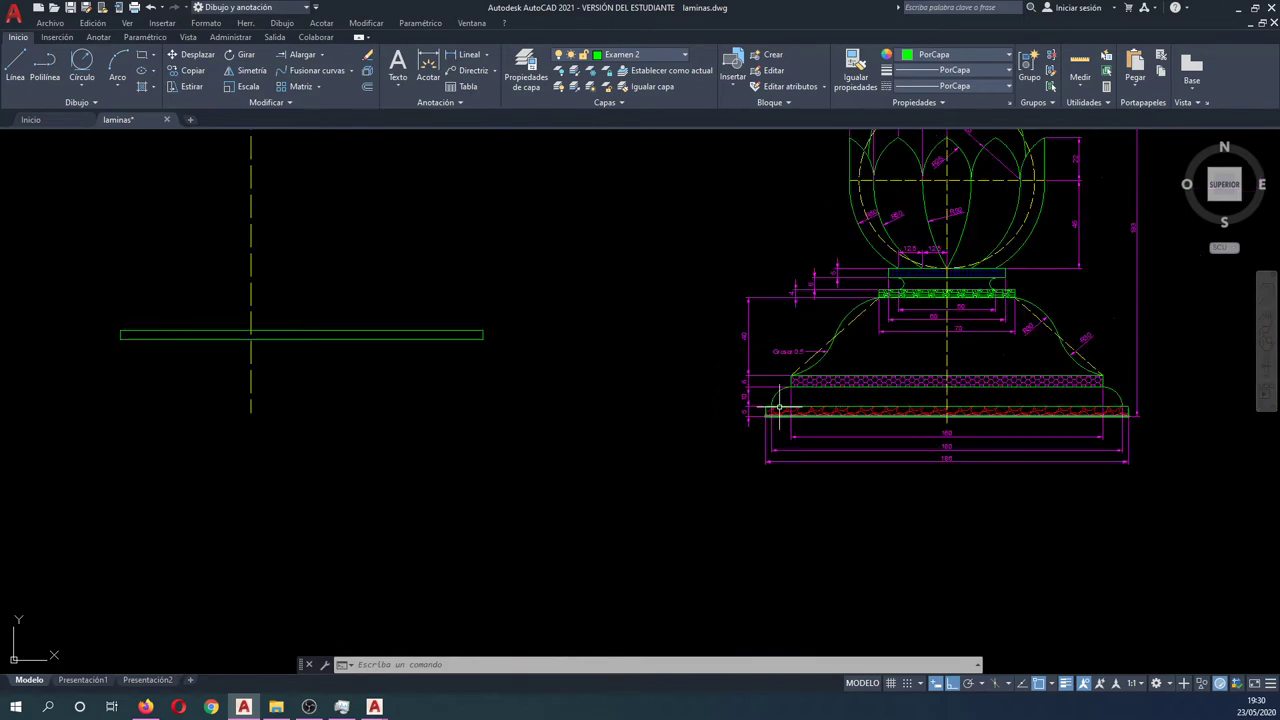
# Draw the second base rectangle, 180 wide and 10 tall.
pyautogui.click(144, 62)
pyautogui.click(152, 267)
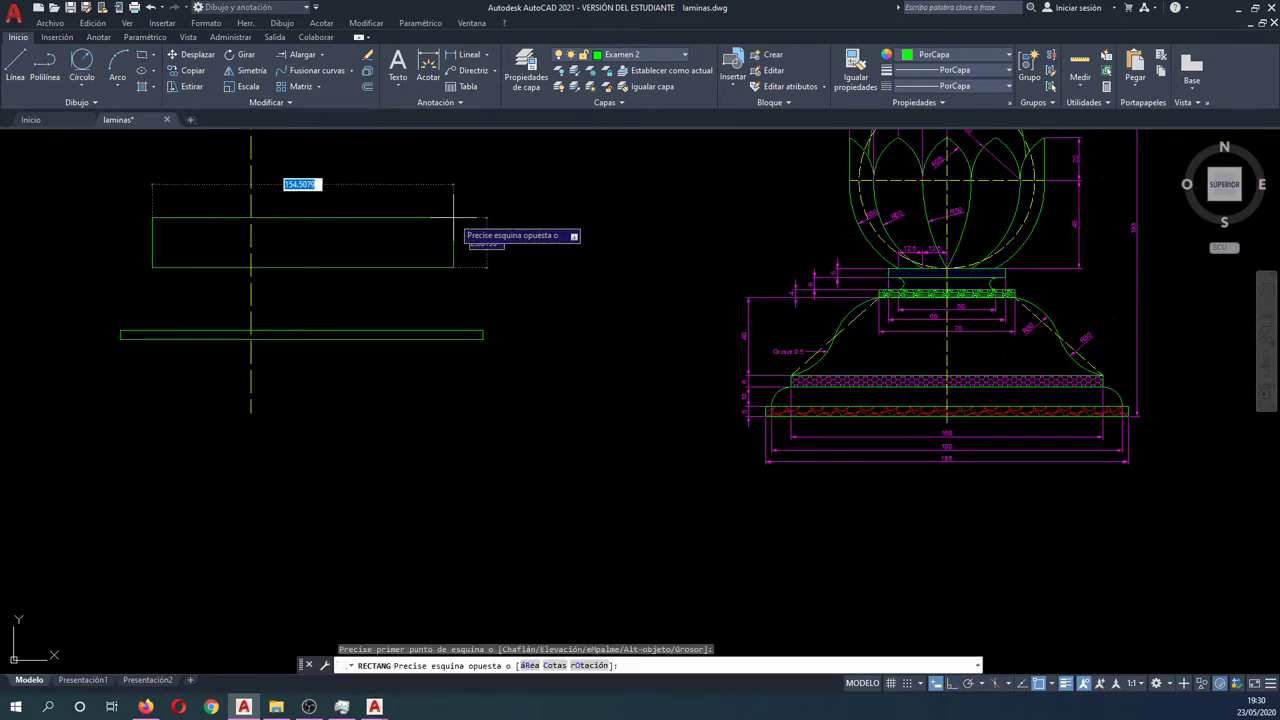
pyautogui.press('Tab')
pyautogui.write('10')
pyautogui.press('Return')
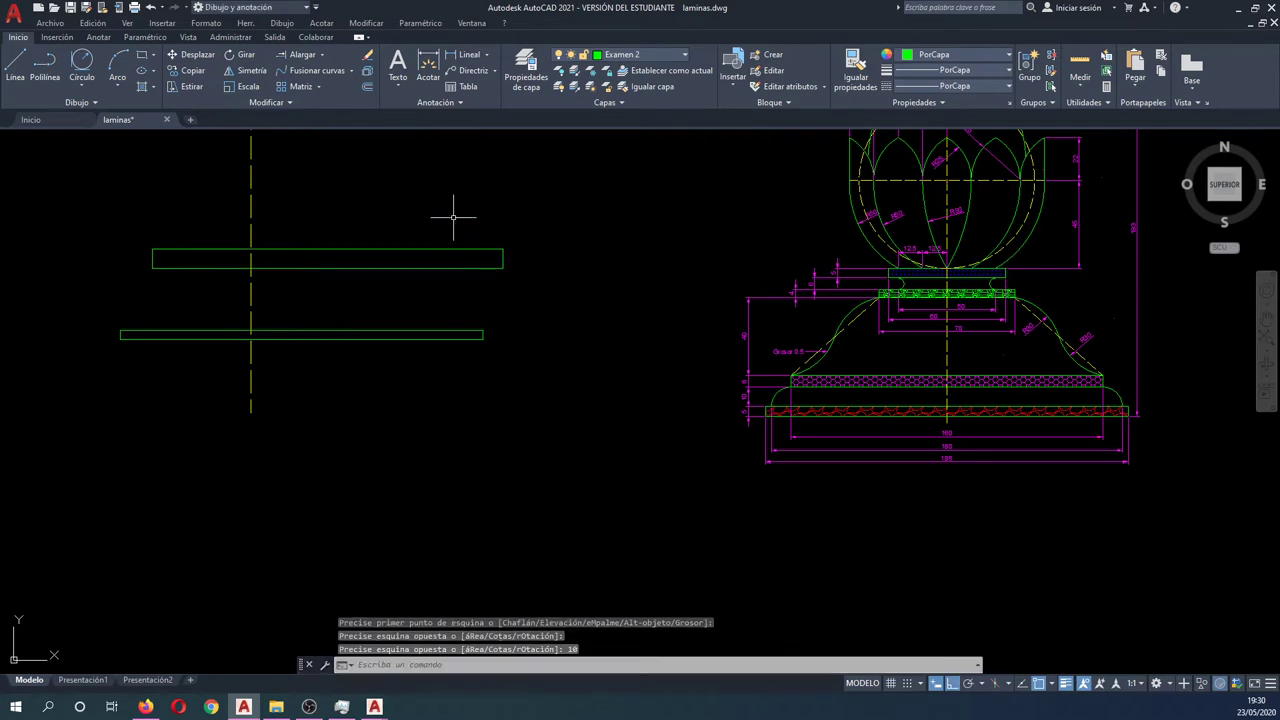
pyautogui.scroll(2, 785, 386)
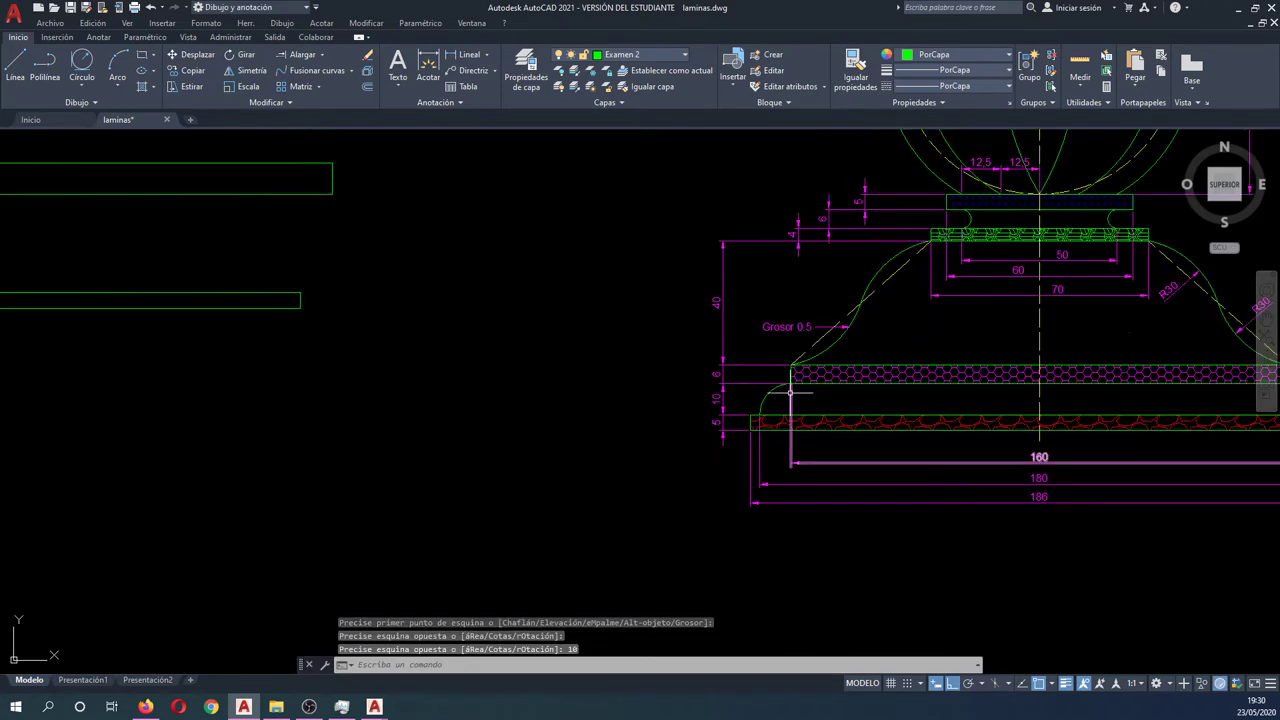
pyautogui.moveTo(790, 460); pyautogui.dragTo(756, 462, button='middle')
pyautogui.moveTo(739, 398); pyautogui.dragTo(709, 398, button='middle')
pyautogui.scroll(-2, 709, 398)
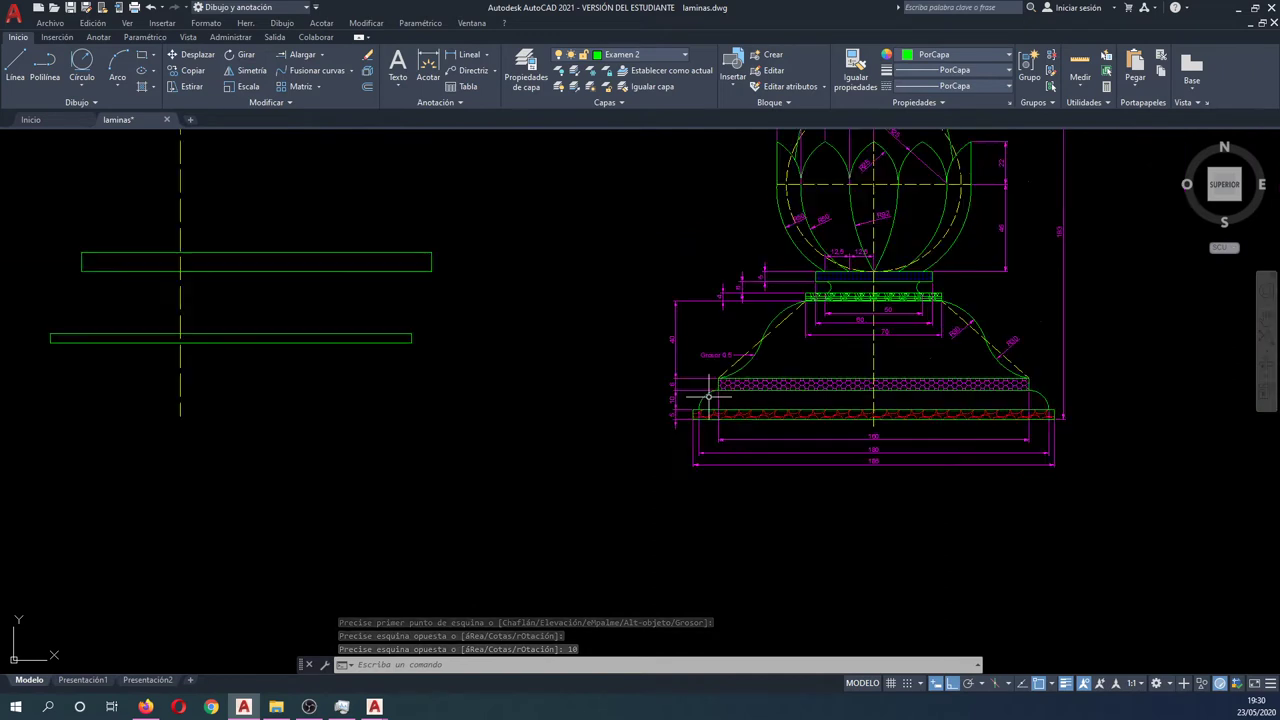
# Draw the third base rectangle, 160 by 6.
pyautogui.click(141, 54)
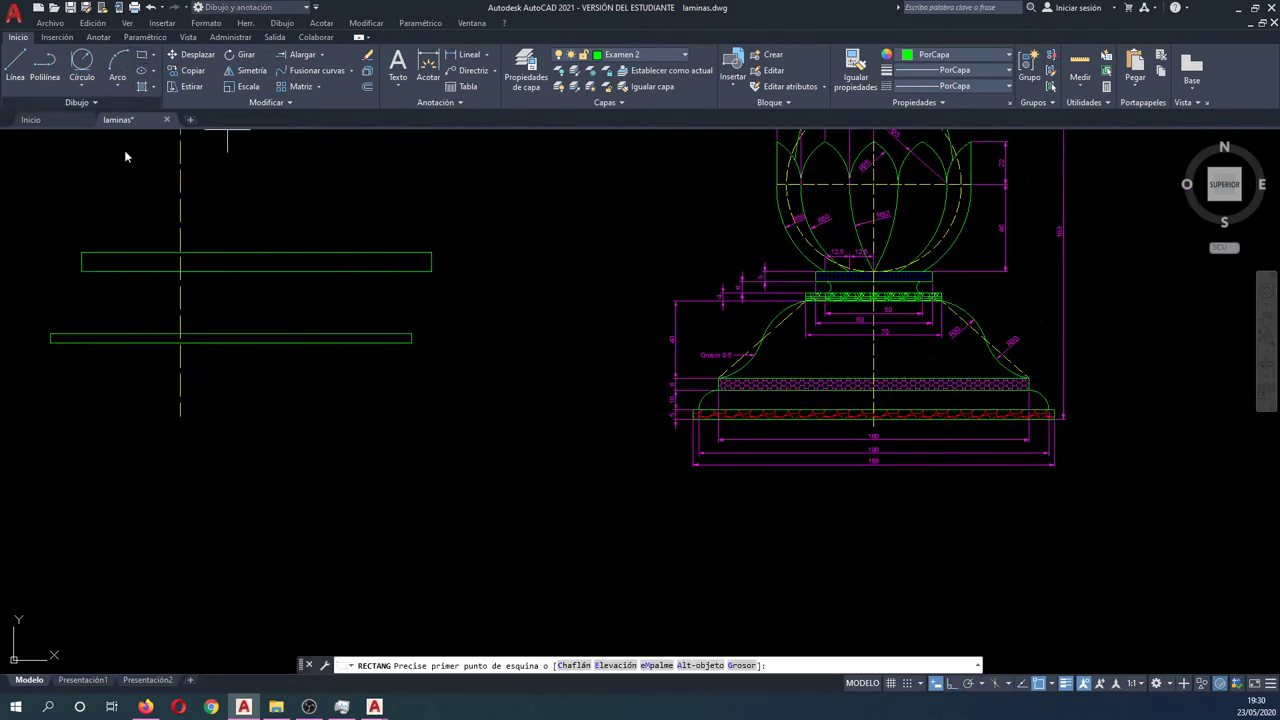
pyautogui.click(123, 196)
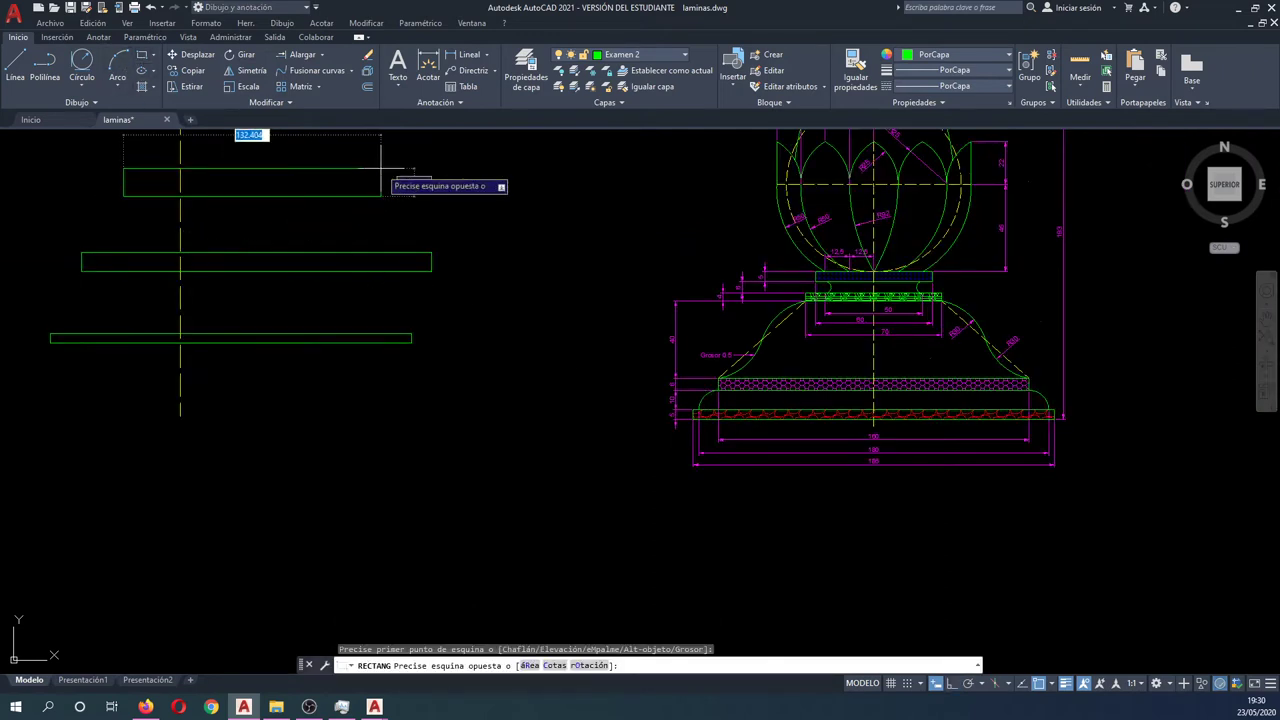
pyautogui.write('0')
pyautogui.press('Tab')
pyautogui.write('6')
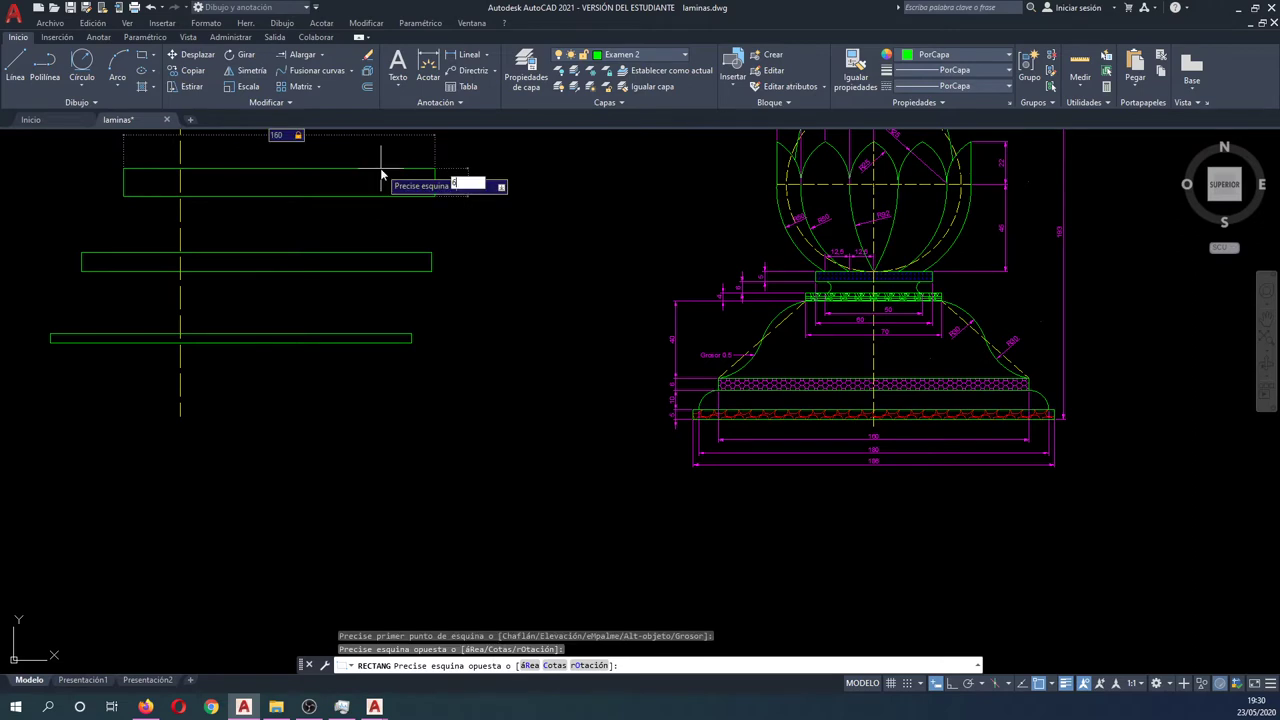
pyautogui.press('Return')
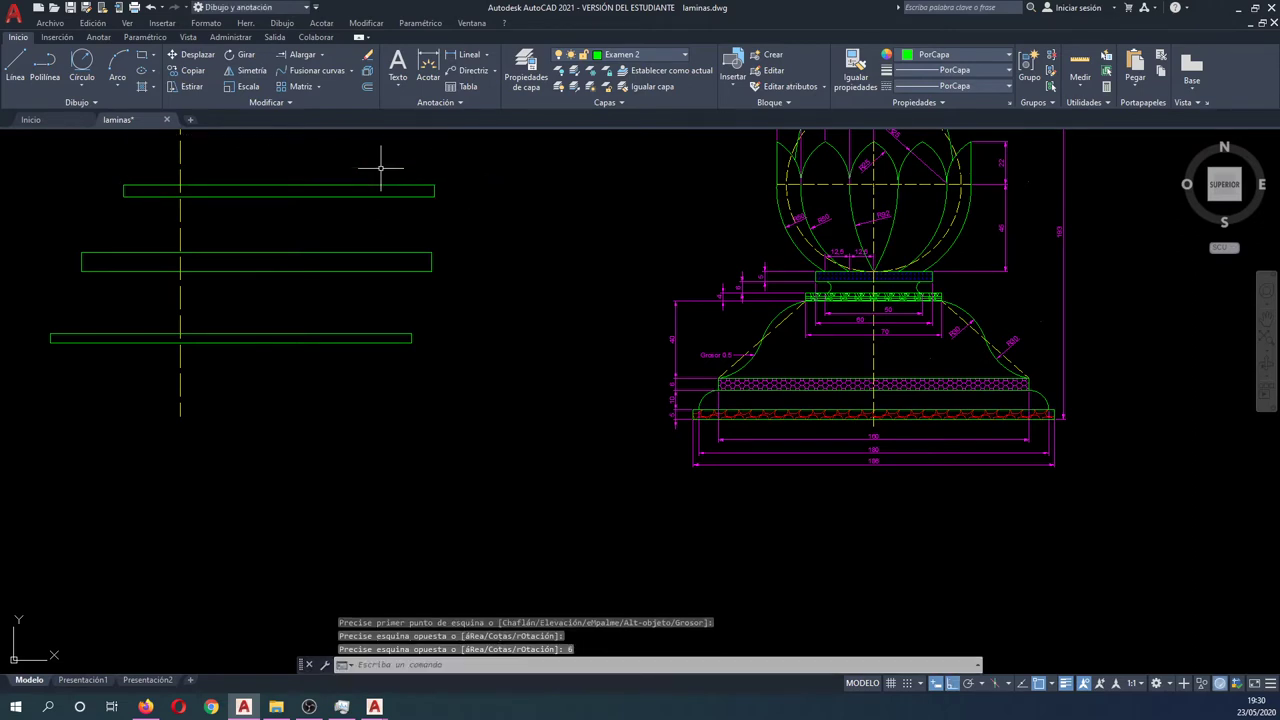
pyautogui.press('Escape')
pyautogui.press('Escape')
pyautogui.press('Escape')
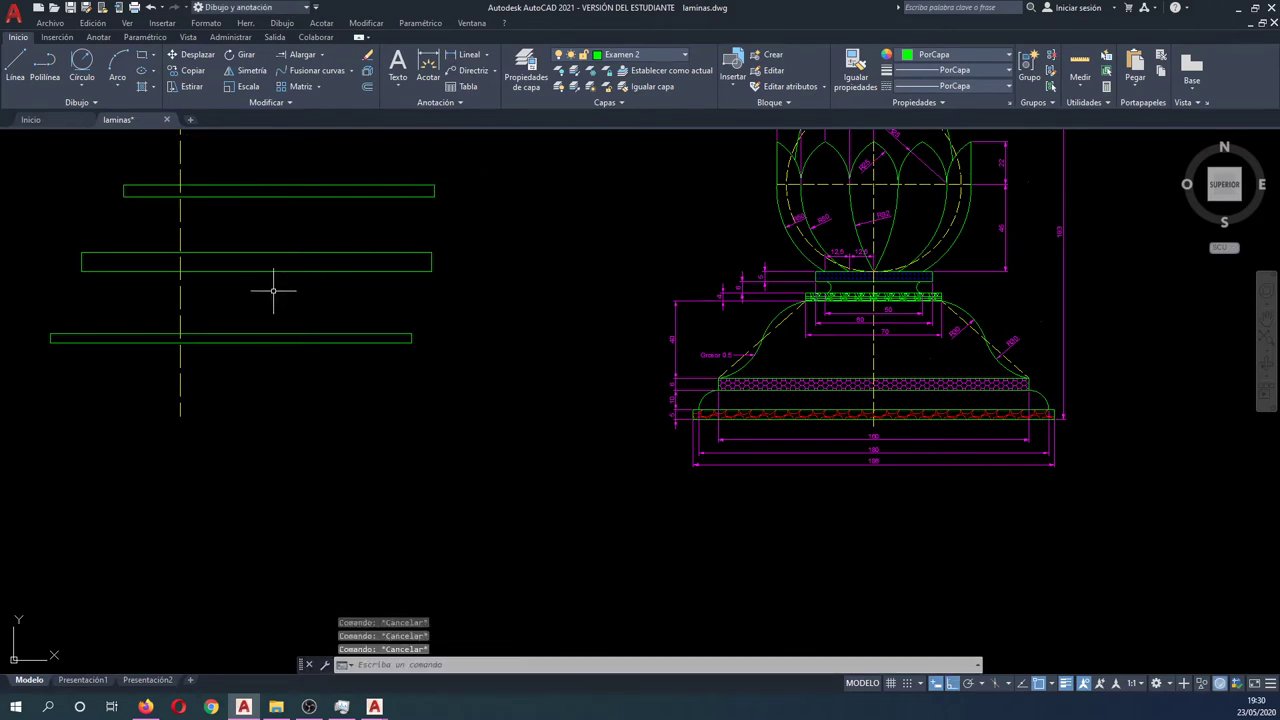
# Move the middle rectangle onto the bottom 186-wide slab, aligned at midpoints.
pyautogui.write('m')
pyautogui.press('Return')
pyautogui.moveTo(260, 255); pyautogui.dragTo(293, 291)
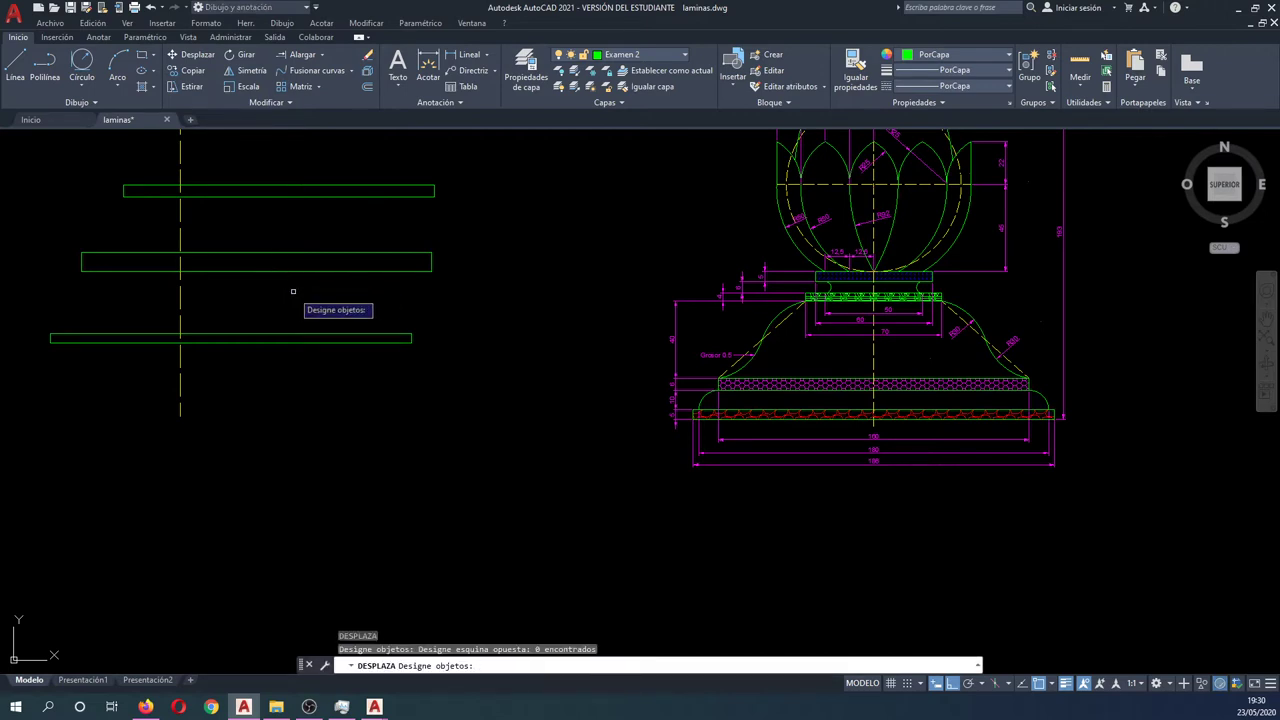
pyautogui.click(293, 291)
pyautogui.click(245, 236)
pyautogui.press('Return')
pyautogui.click(256, 270)
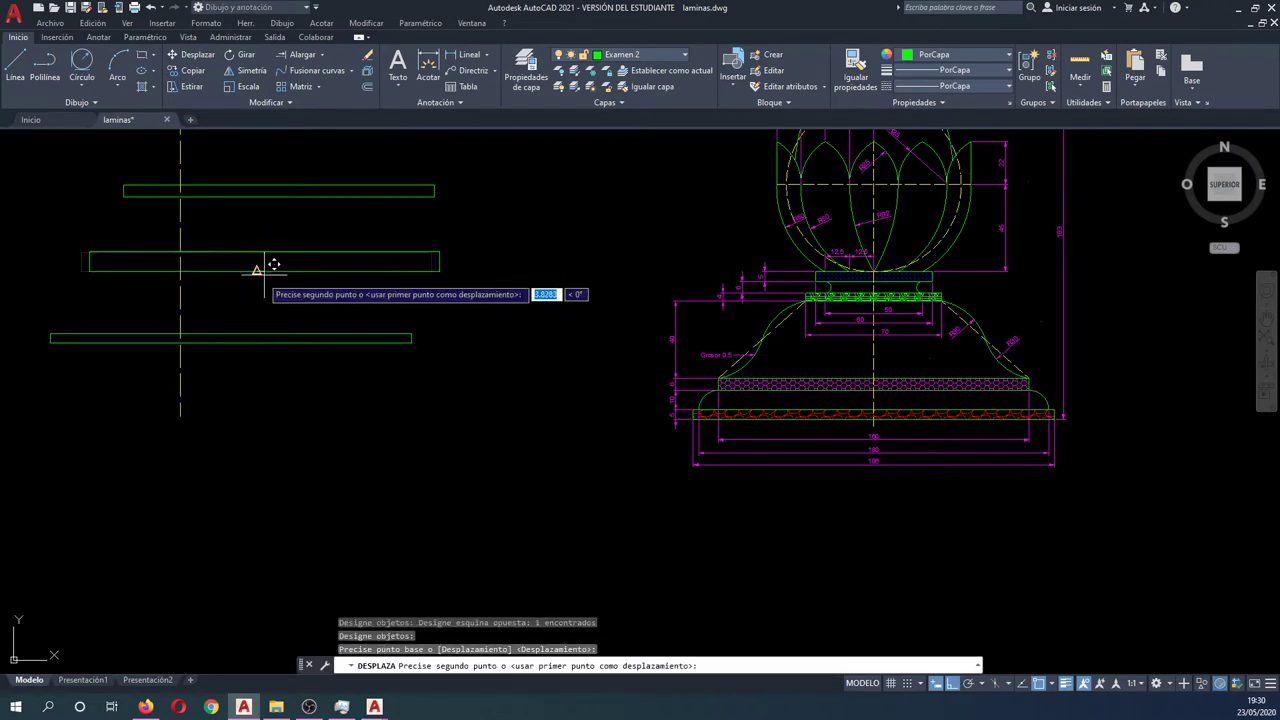
pyautogui.click(232, 330)
# Stack the top 160-wide rectangle centred on the middle one.
pyautogui.press('Return')
pyautogui.click(270, 193)
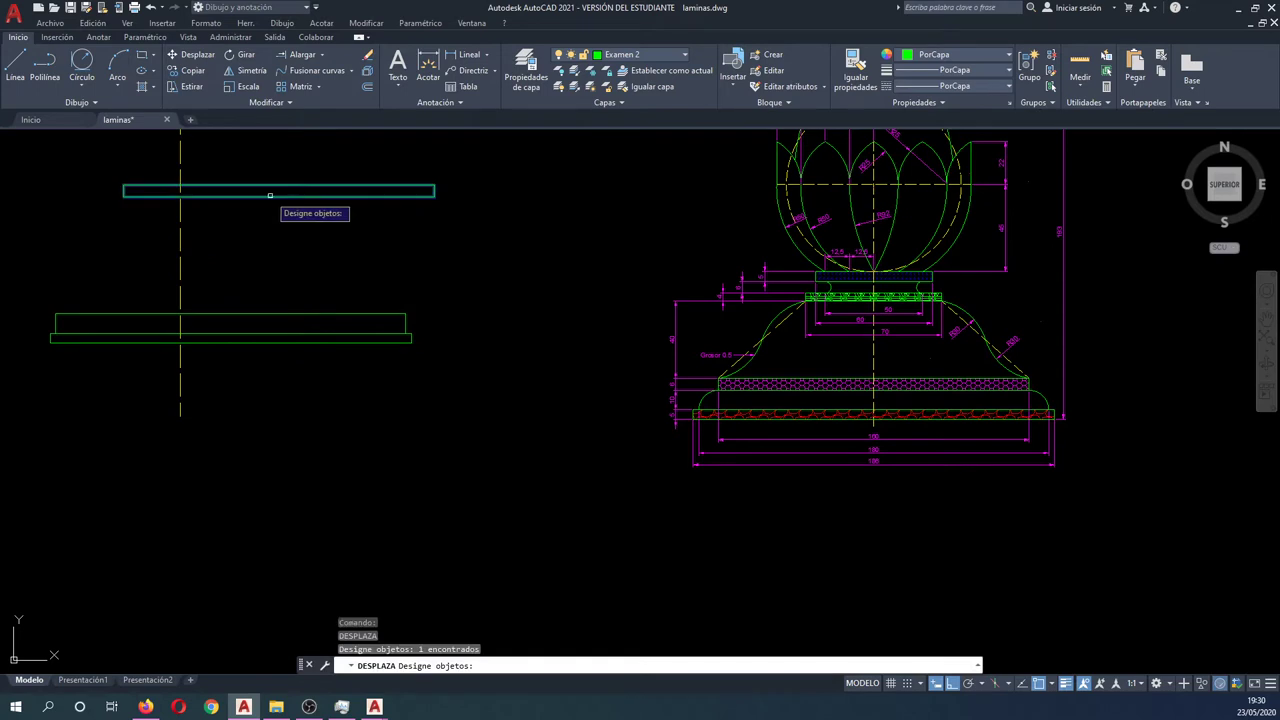
pyautogui.press('Return')
pyautogui.click(279, 197)
pyautogui.click(230, 313)
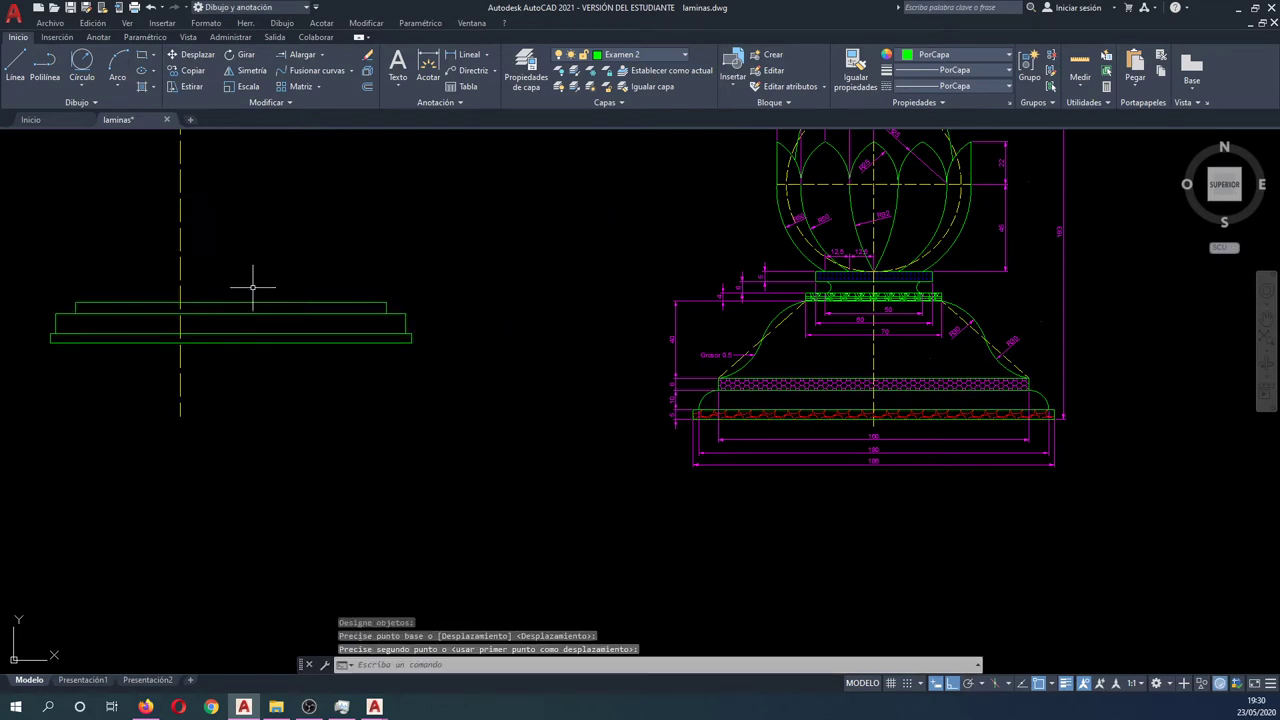
# Move the three-slab stack over beside the dashed axis.
pyautogui.press('Return')
pyautogui.click(414, 313)
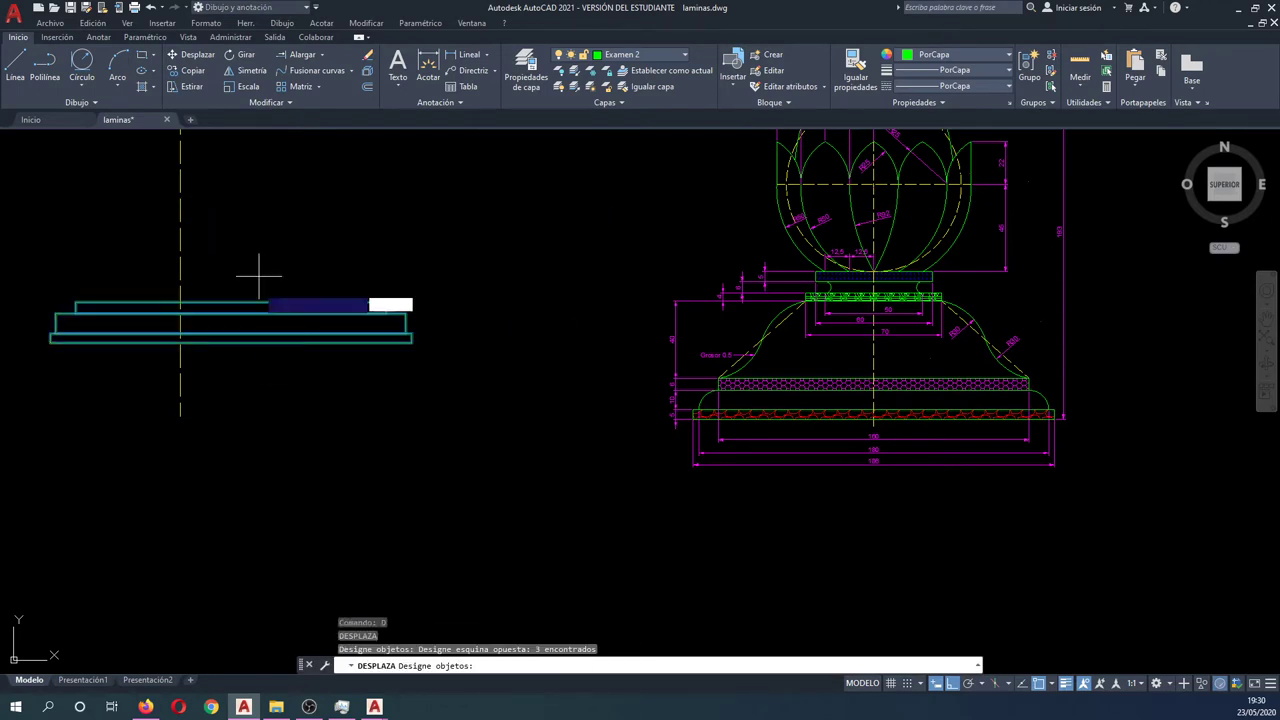
pyautogui.click(268, 283)
pyautogui.press('Return')
pyautogui.click(229, 343)
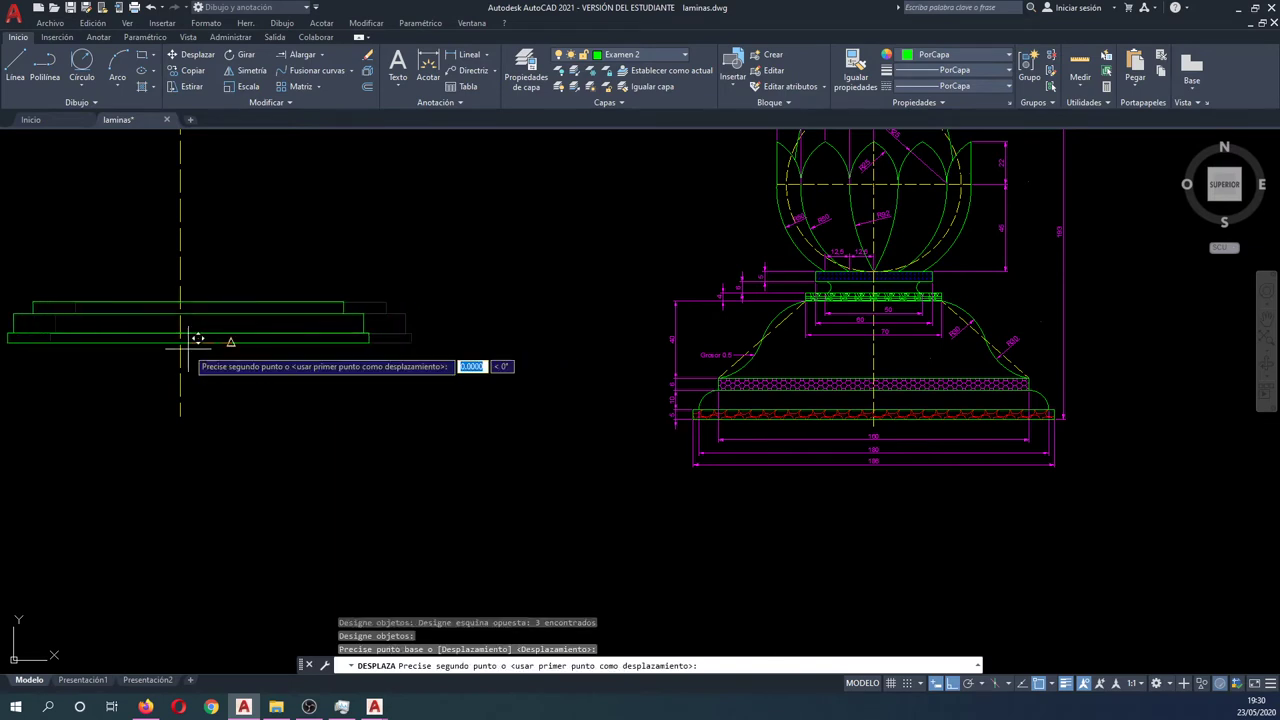
pyautogui.click(181, 343)
pyautogui.press('Return')
pyautogui.click(296, 382)
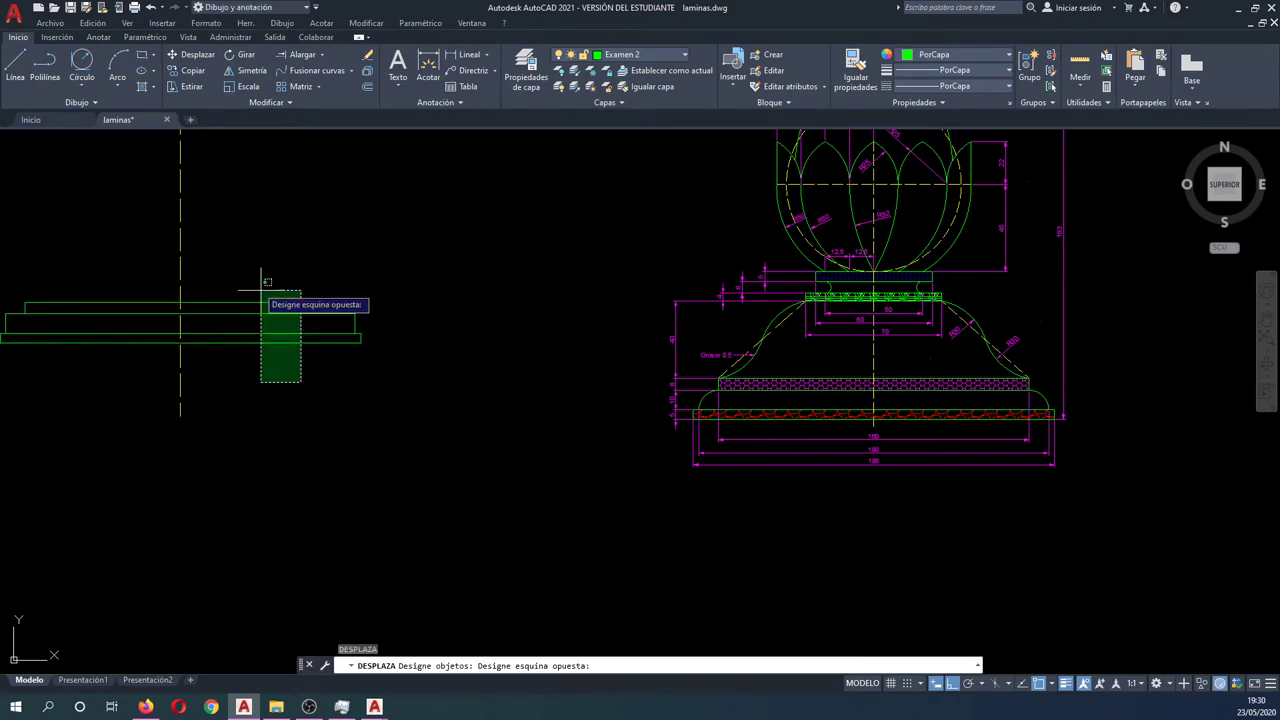
pyautogui.click(257, 300)
pyautogui.press('Return')
pyautogui.click(266, 208)
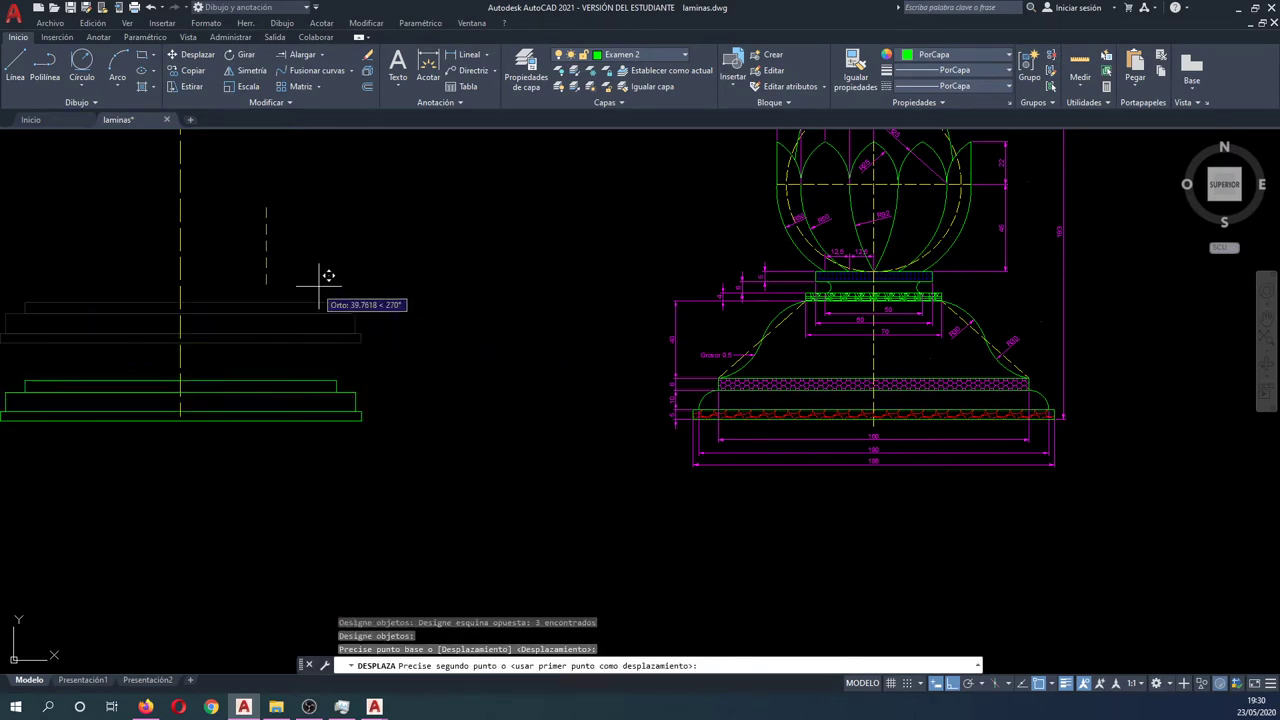
pyautogui.click(288, 246)
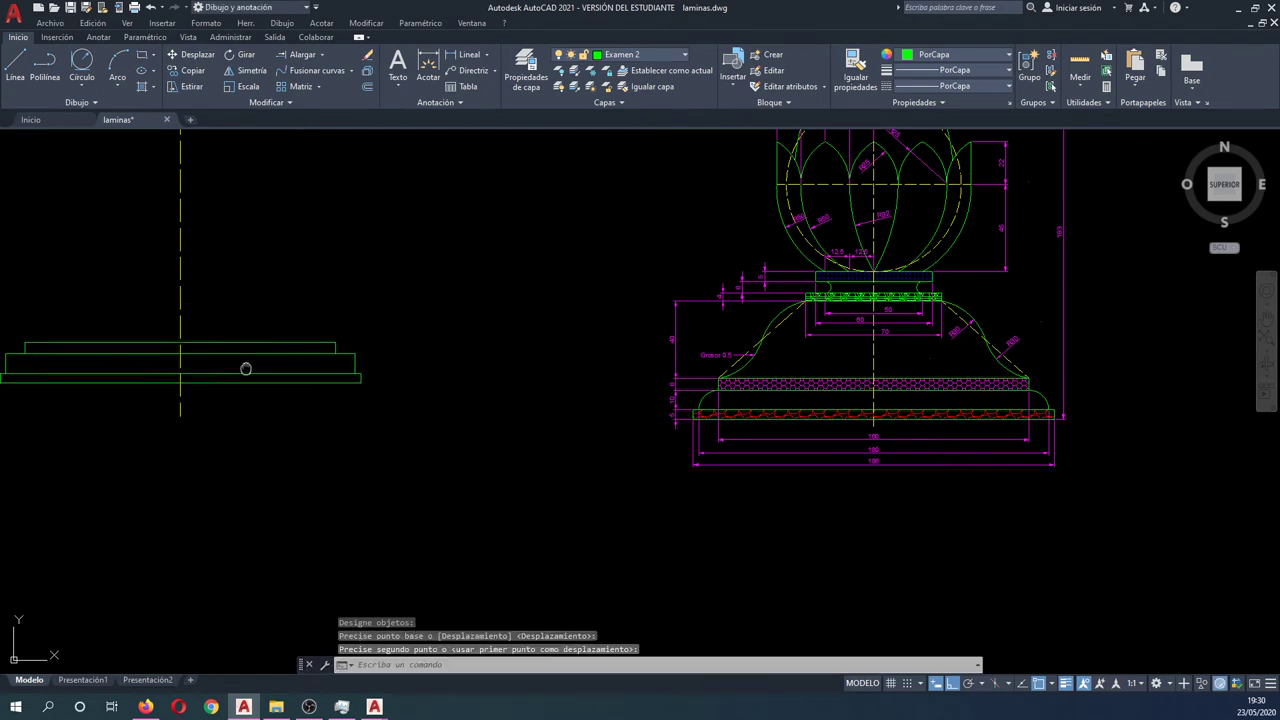
pyautogui.moveTo(243, 366); pyautogui.dragTo(394, 374, button='middle')
# Shift the slab stack further to the right.
pyautogui.press('Return')
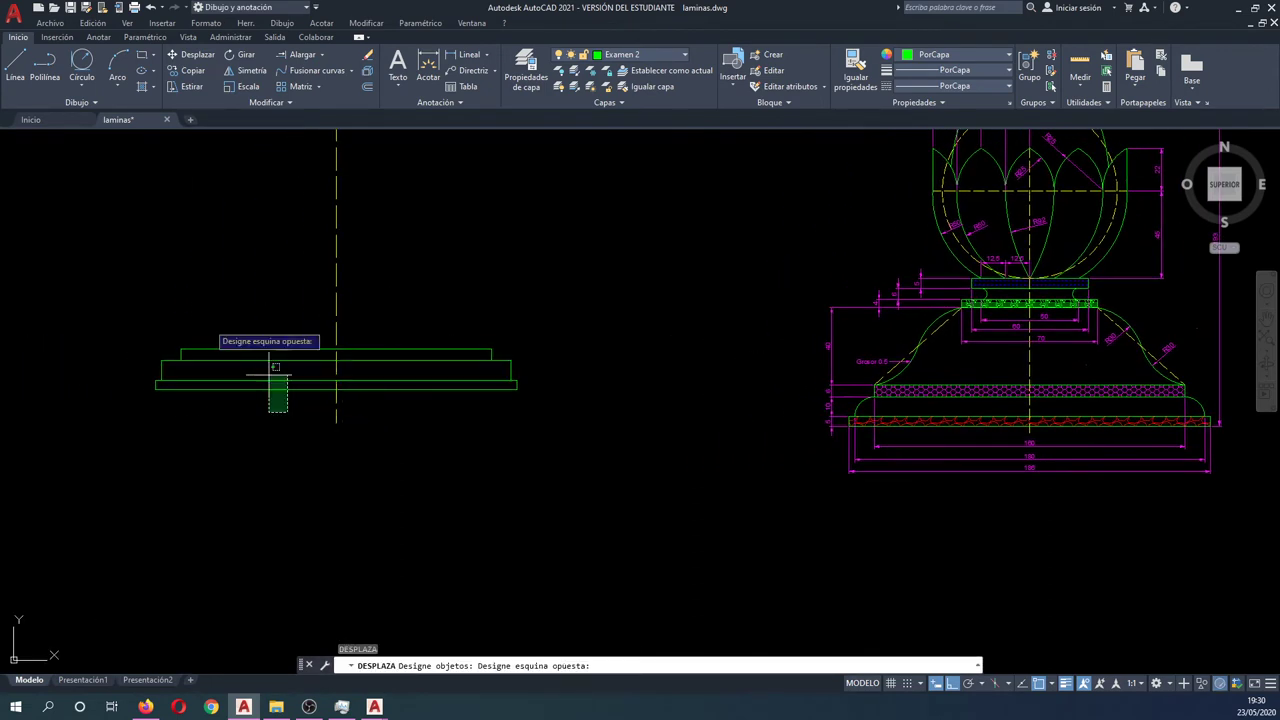
pyautogui.click(144, 330)
pyautogui.click(326, 282)
pyautogui.press('Return')
pyautogui.click(149, 251)
pyautogui.click(188, 254)
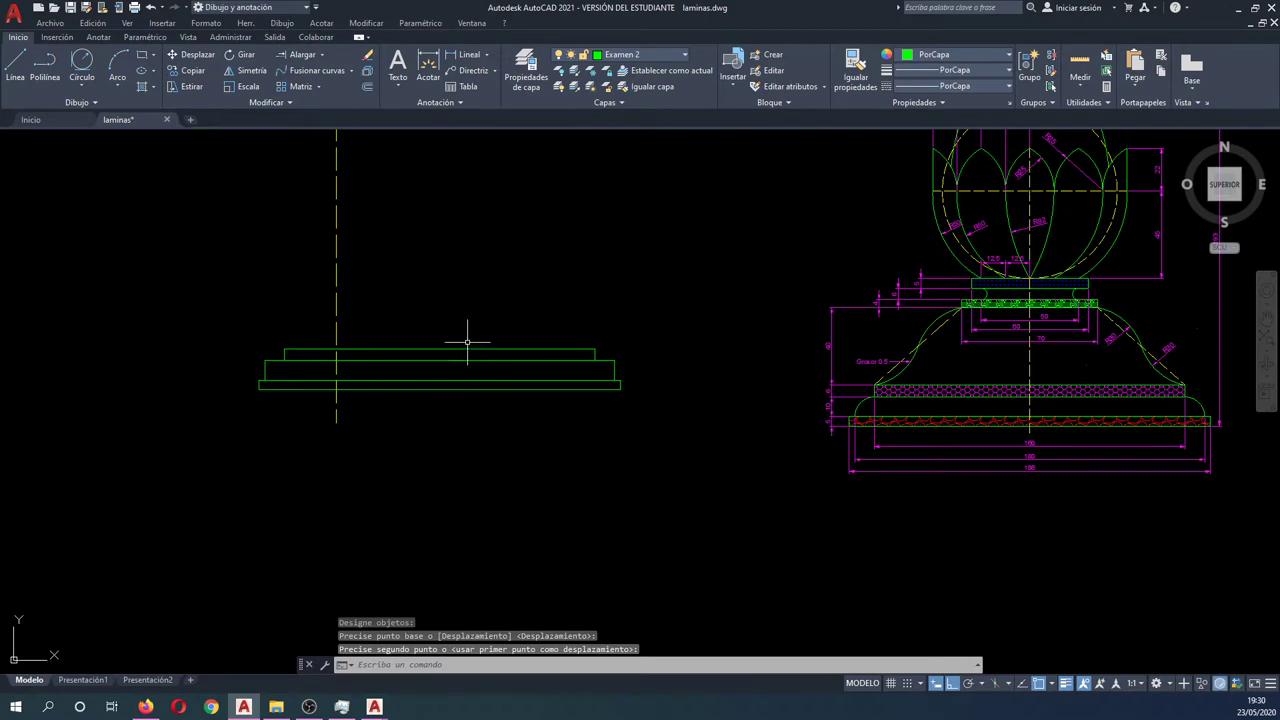
# Centre the slab stack on the dashed axis using its bottom midpoint.
pyautogui.write('d')
pyautogui.press('Return')
pyautogui.click(555, 408)
pyautogui.click(444, 320)
pyautogui.press('Return')
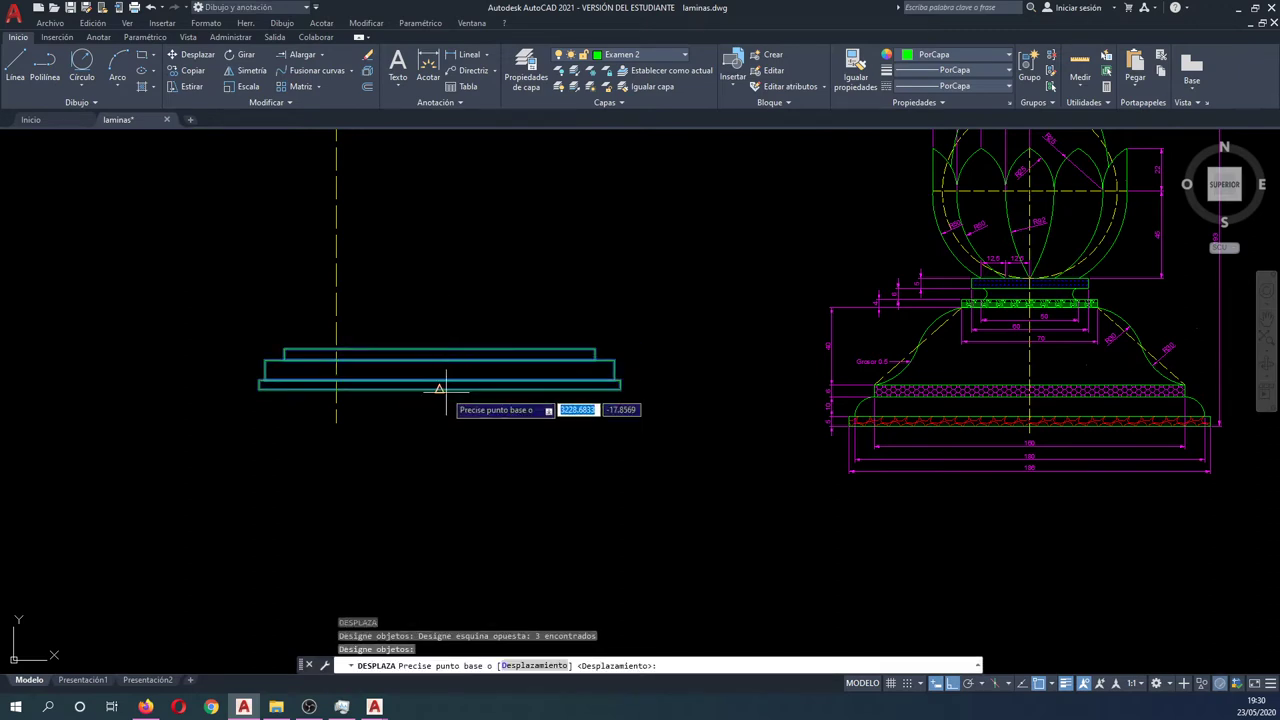
pyautogui.click(438, 385)
pyautogui.click(336, 388)
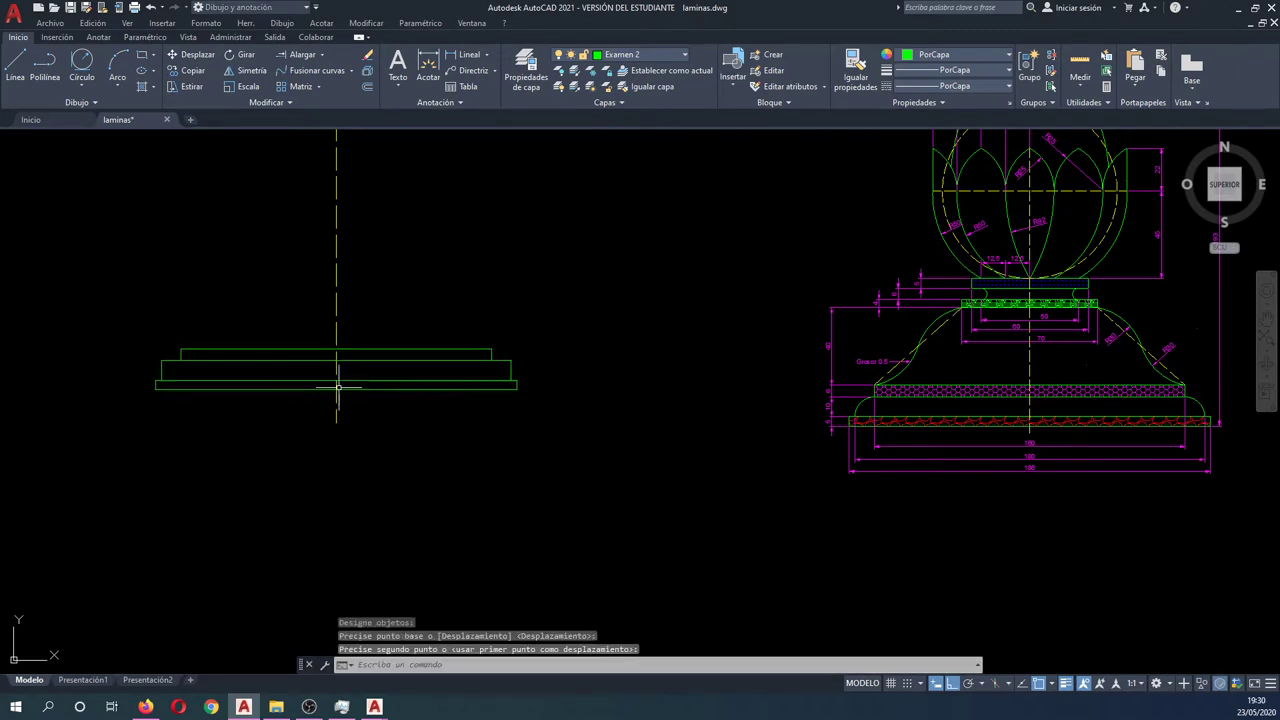
pyautogui.scroll(-1, 427, 436)
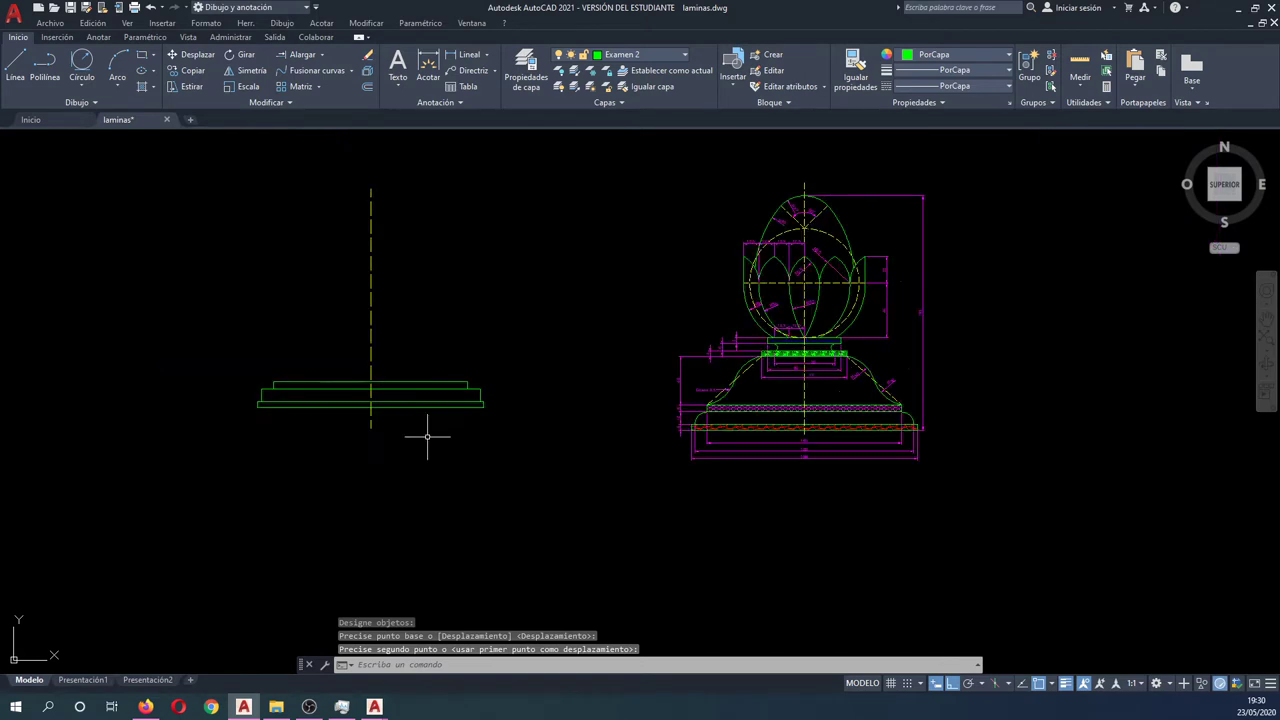
pyautogui.scroll(1, 427, 436)
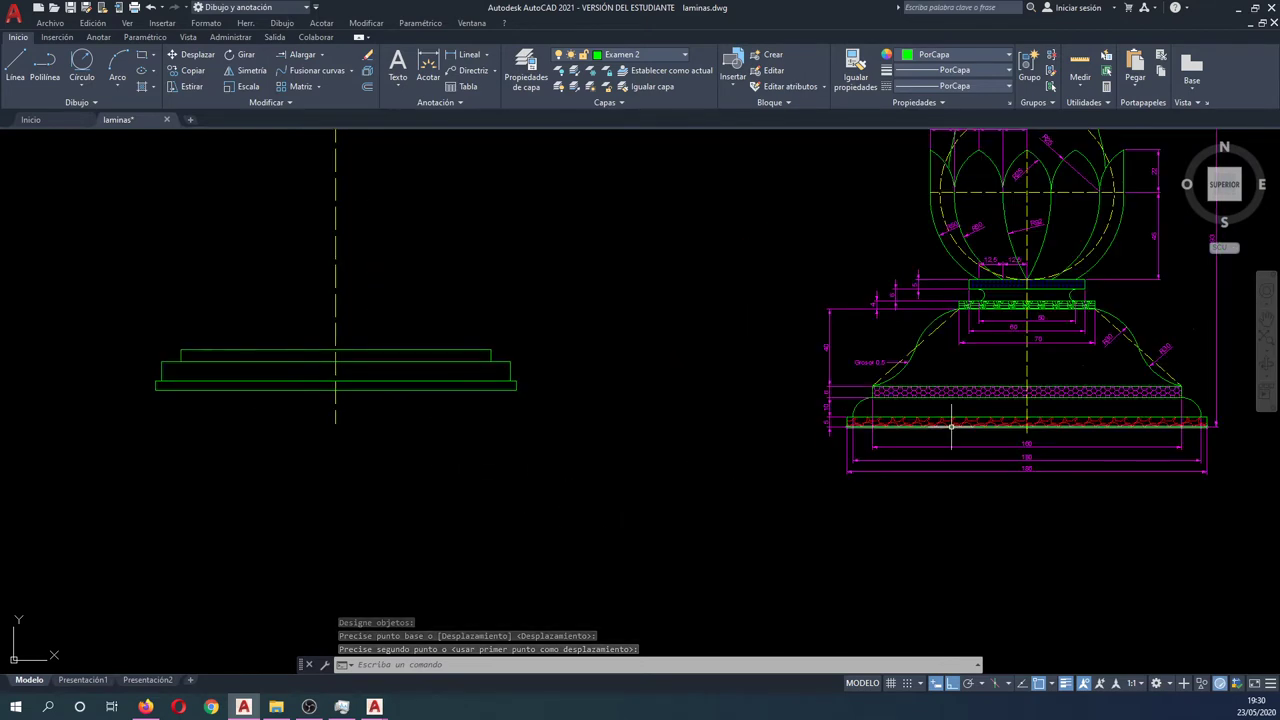
pyautogui.scroll(1, 950, 427)
pyautogui.scroll(-1, 905, 470)
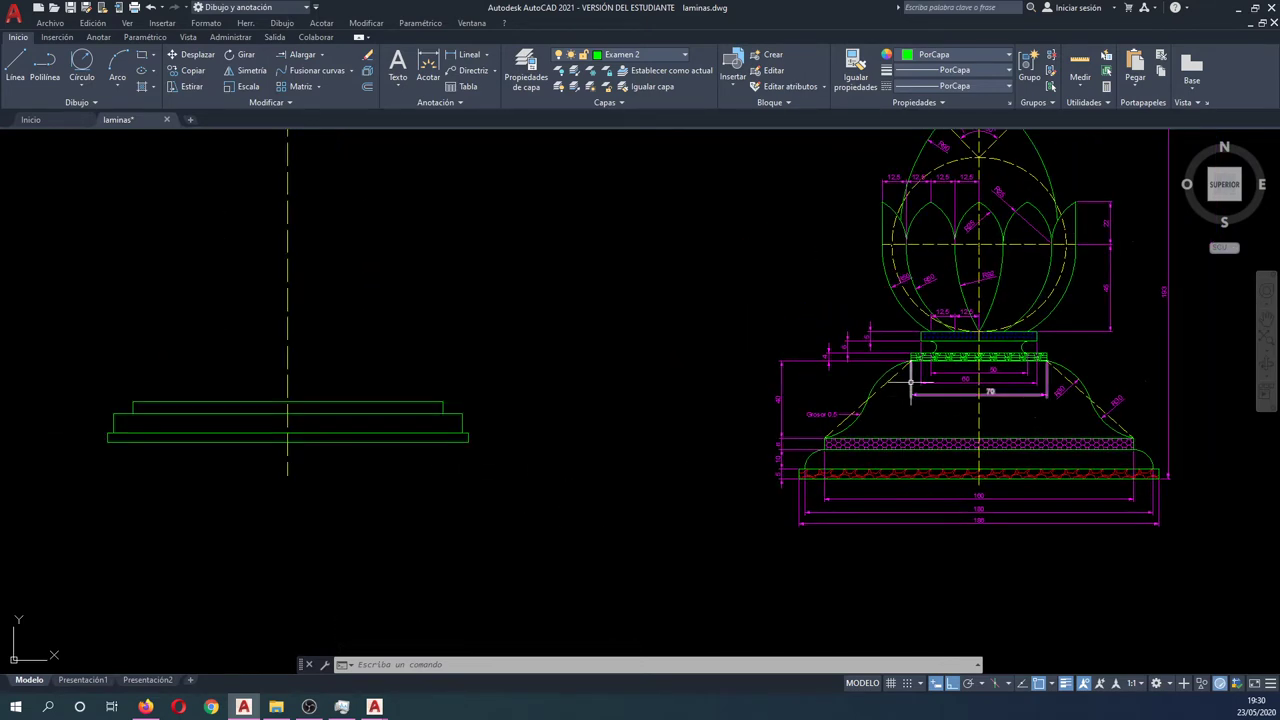
pyautogui.scroll(2, 865, 437)
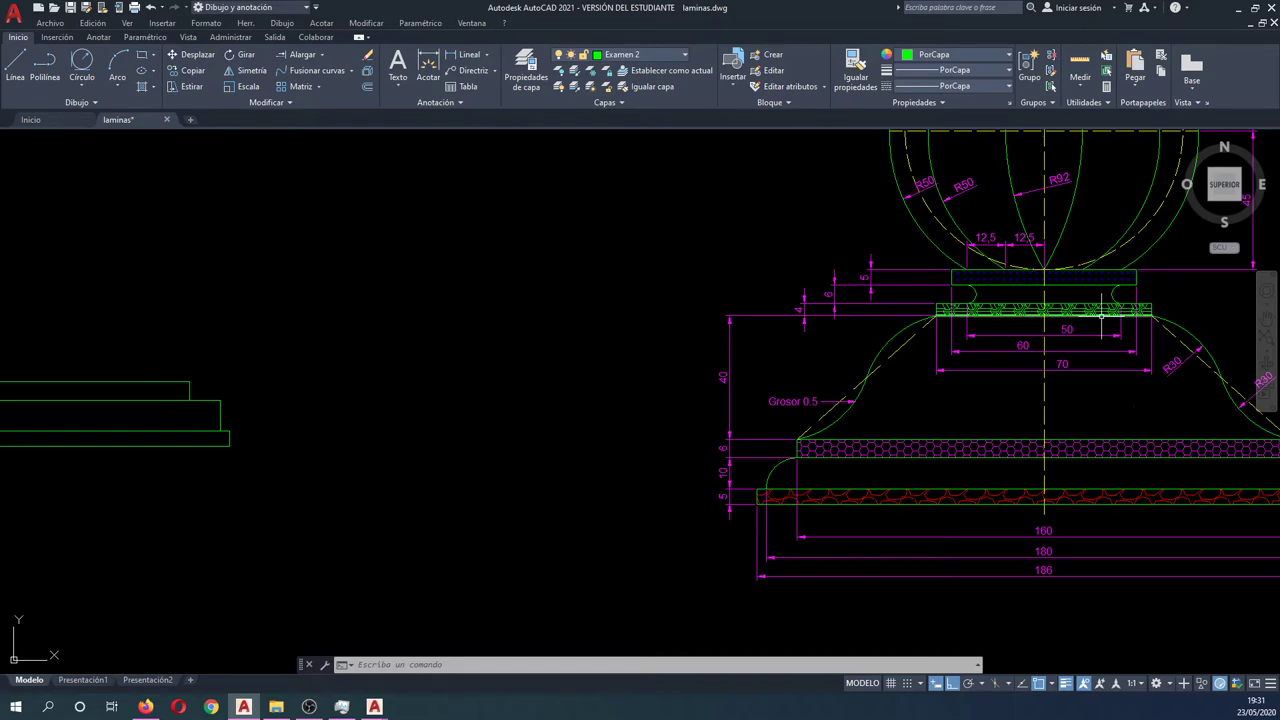
pyautogui.scroll(2, 958, 322)
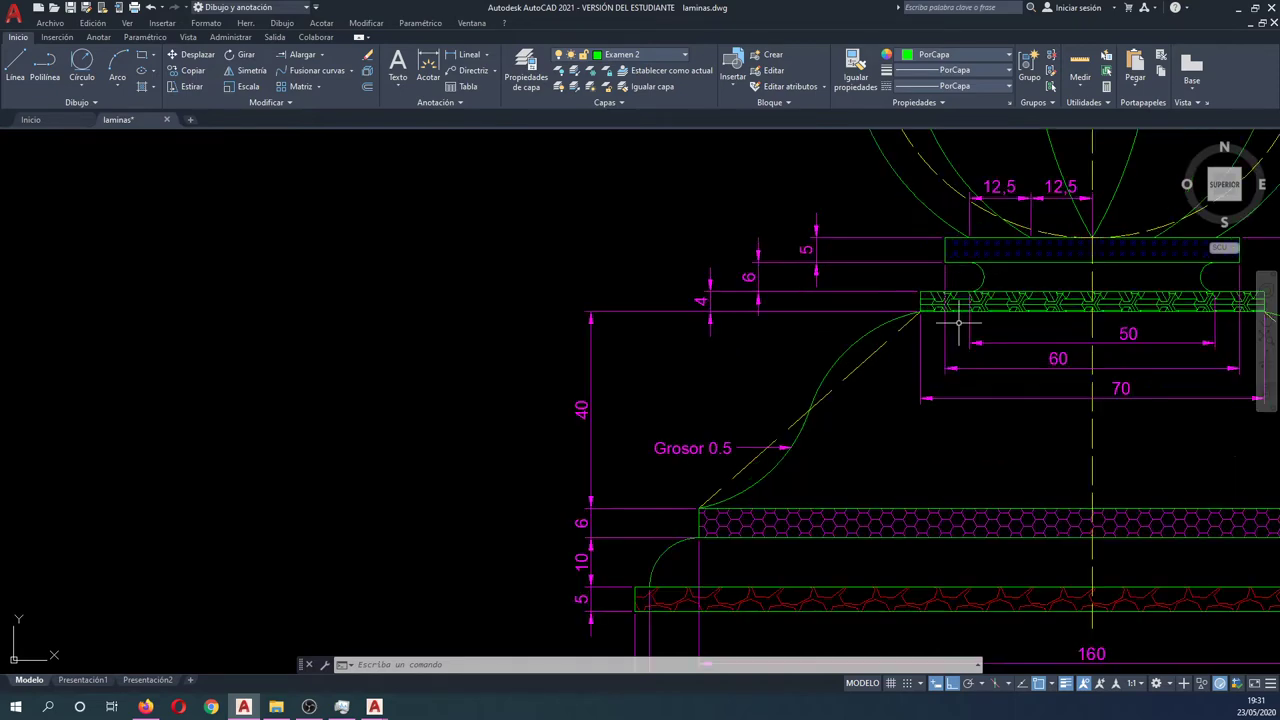
pyautogui.moveTo(978, 338); pyautogui.dragTo(866, 338, button='middle')
pyautogui.scroll(-1, 975, 350)
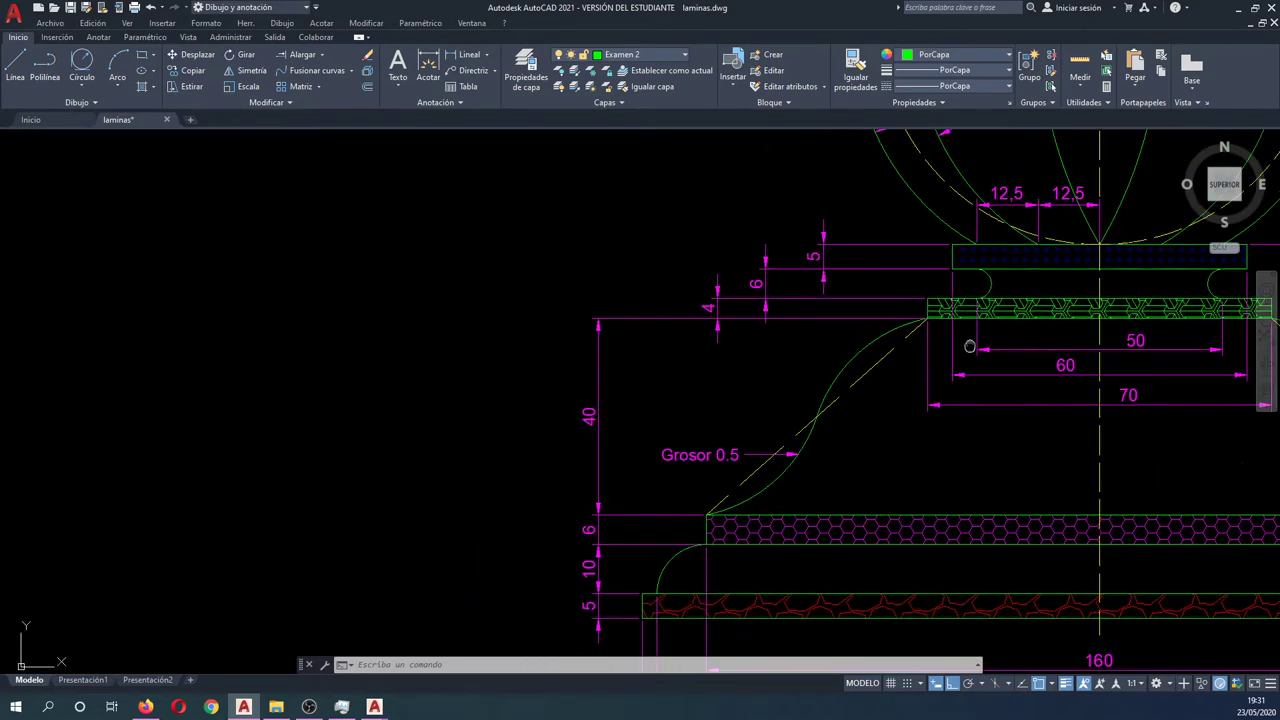
pyautogui.scroll(-2, 975, 350)
pyautogui.scroll(-1, 986, 360)
pyautogui.scroll(1, 629, 334)
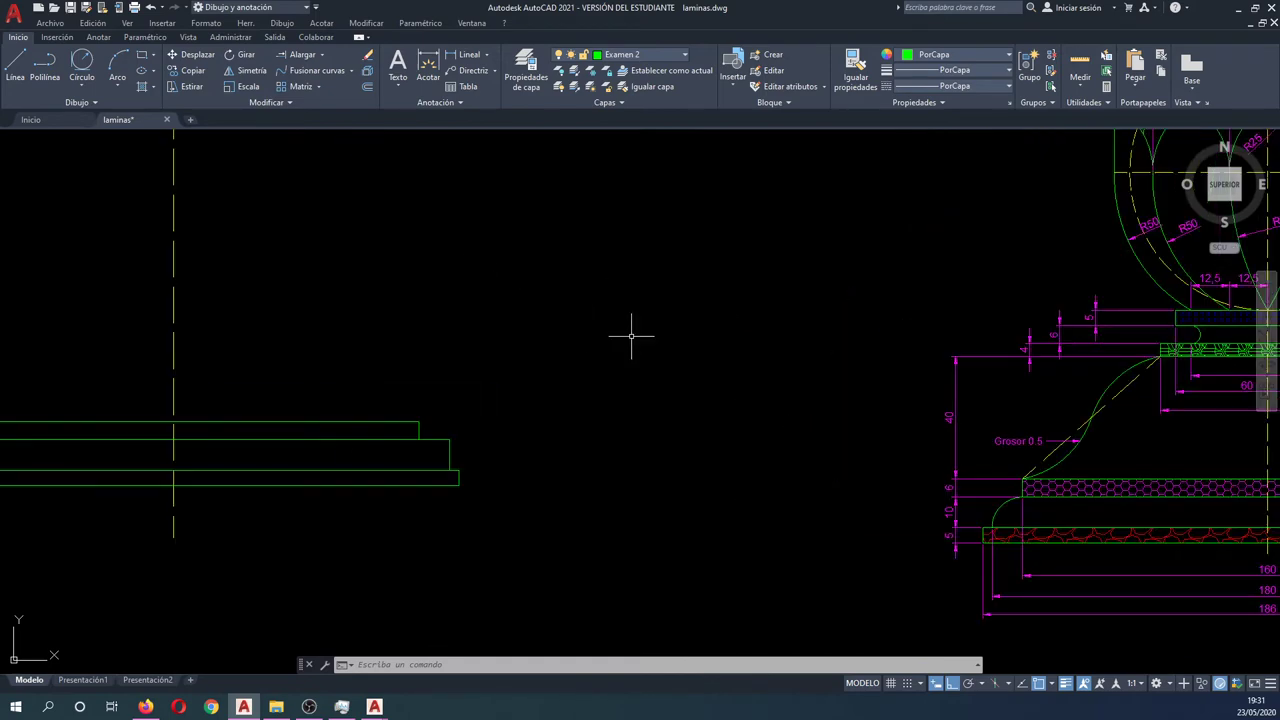
pyautogui.moveTo(629, 334); pyautogui.dragTo(549, 346, button='middle')
pyautogui.scroll(1, 457, 394)
pyautogui.scroll(1, 446, 395)
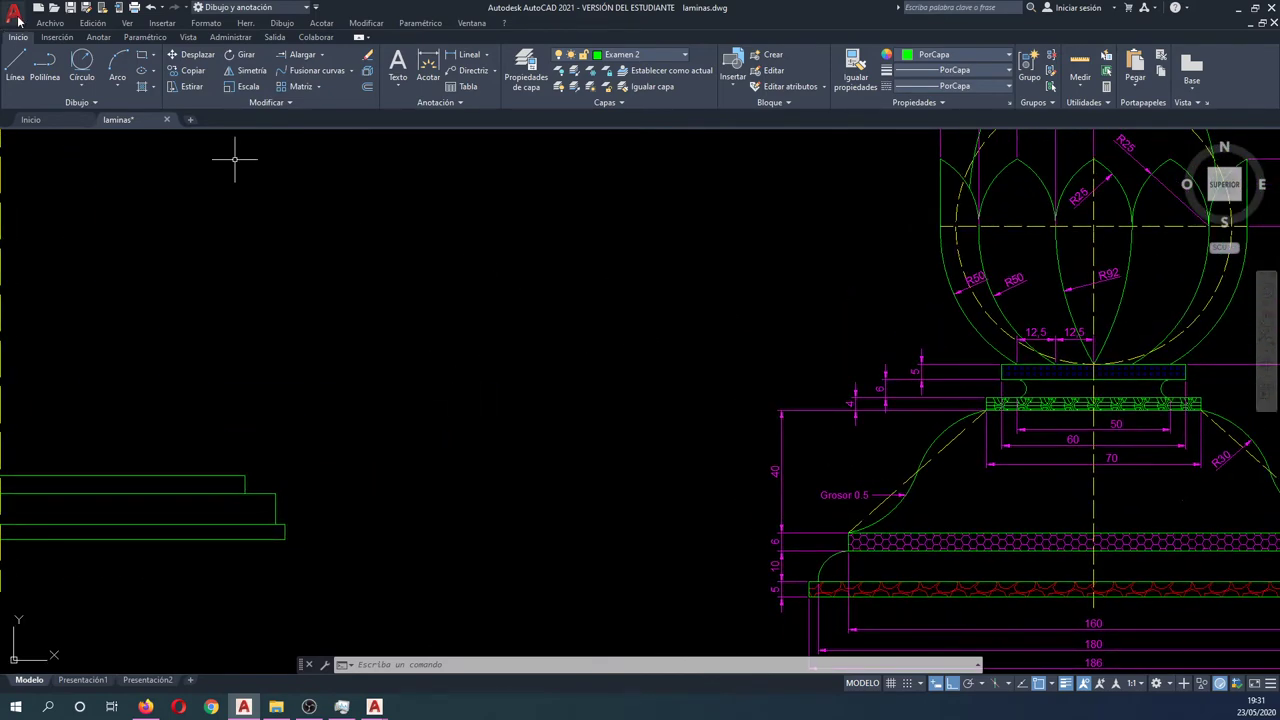
# Draw a 70 by 4 rectangle above the base slabs.
pyautogui.click(141, 55)
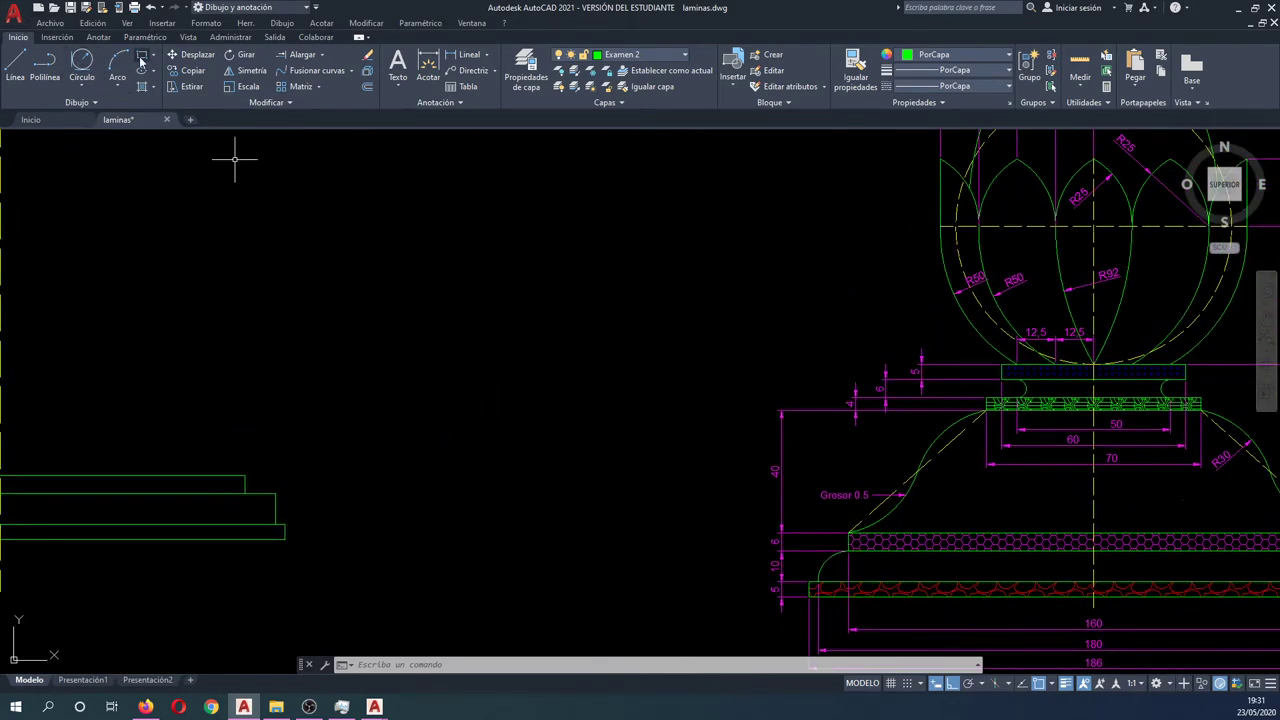
pyautogui.click(232, 300)
pyautogui.write('70')
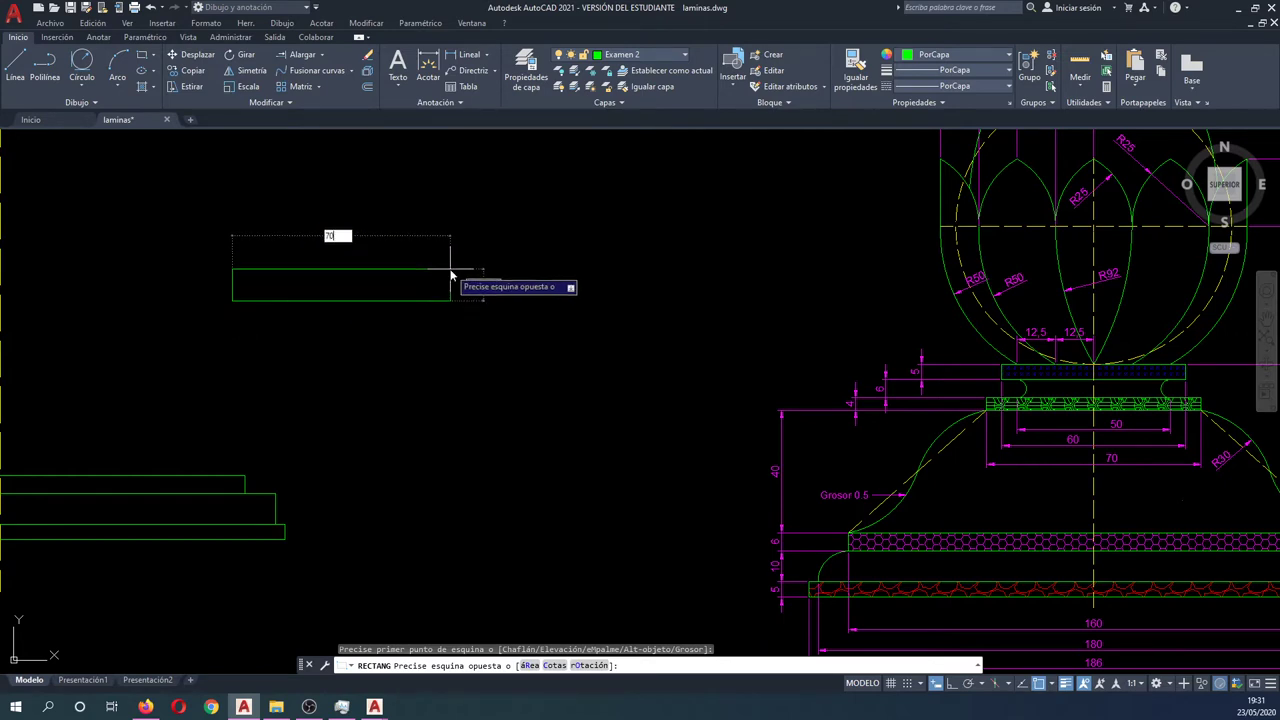
pyautogui.press('Tab')
pyautogui.write('4')
pyautogui.press('Return')
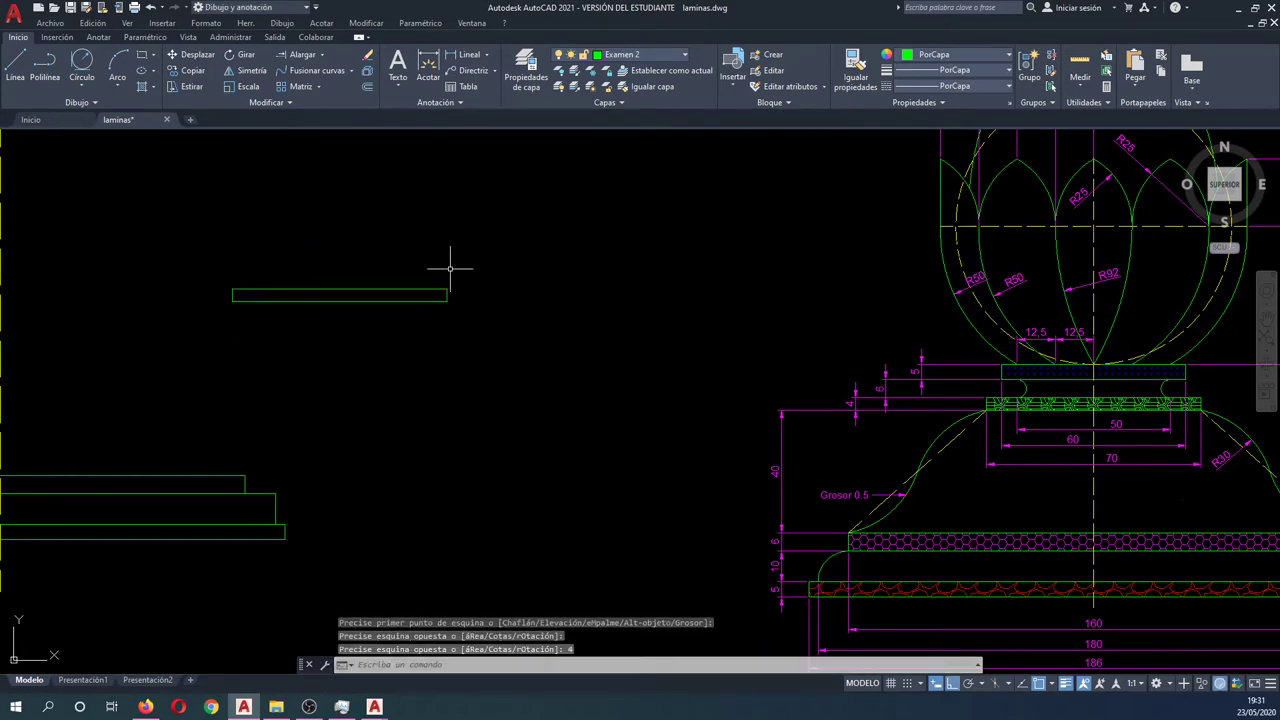
# Replace a mistaken 50-wide rectangle with a 50 by 6 rectangle.
pyautogui.click(140, 62)
pyautogui.click(234, 204)
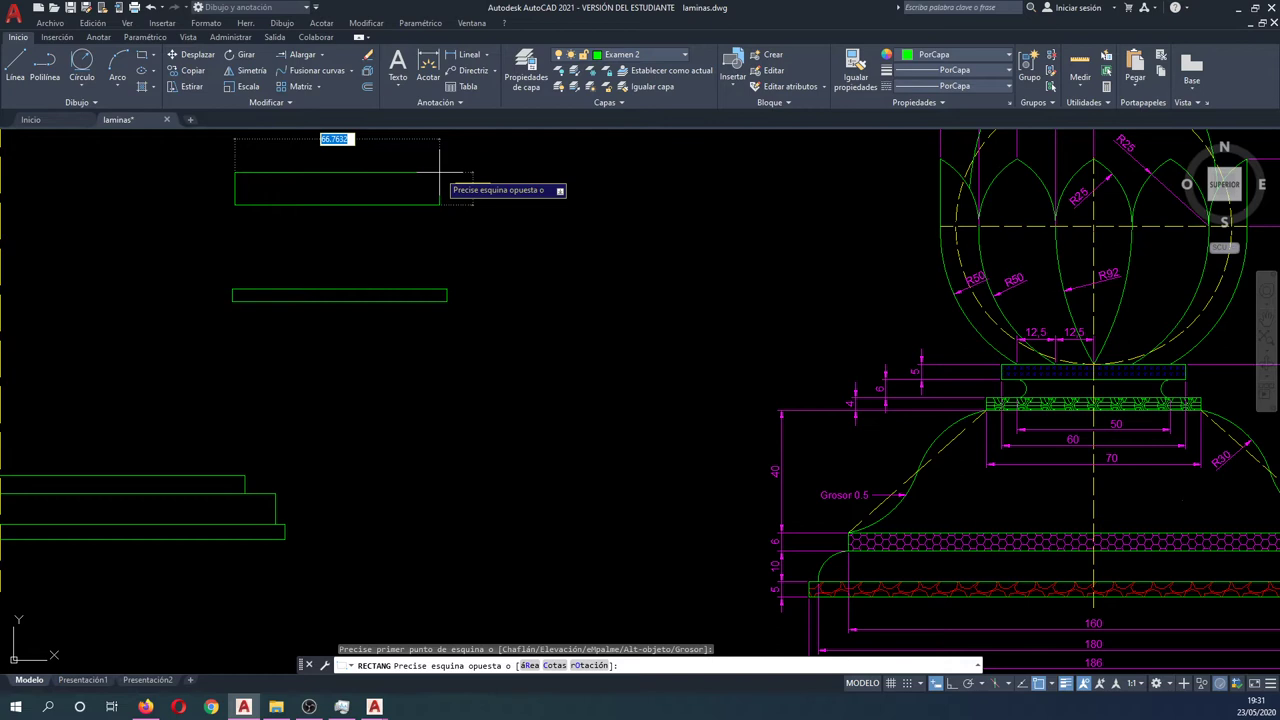
pyautogui.press('Return')
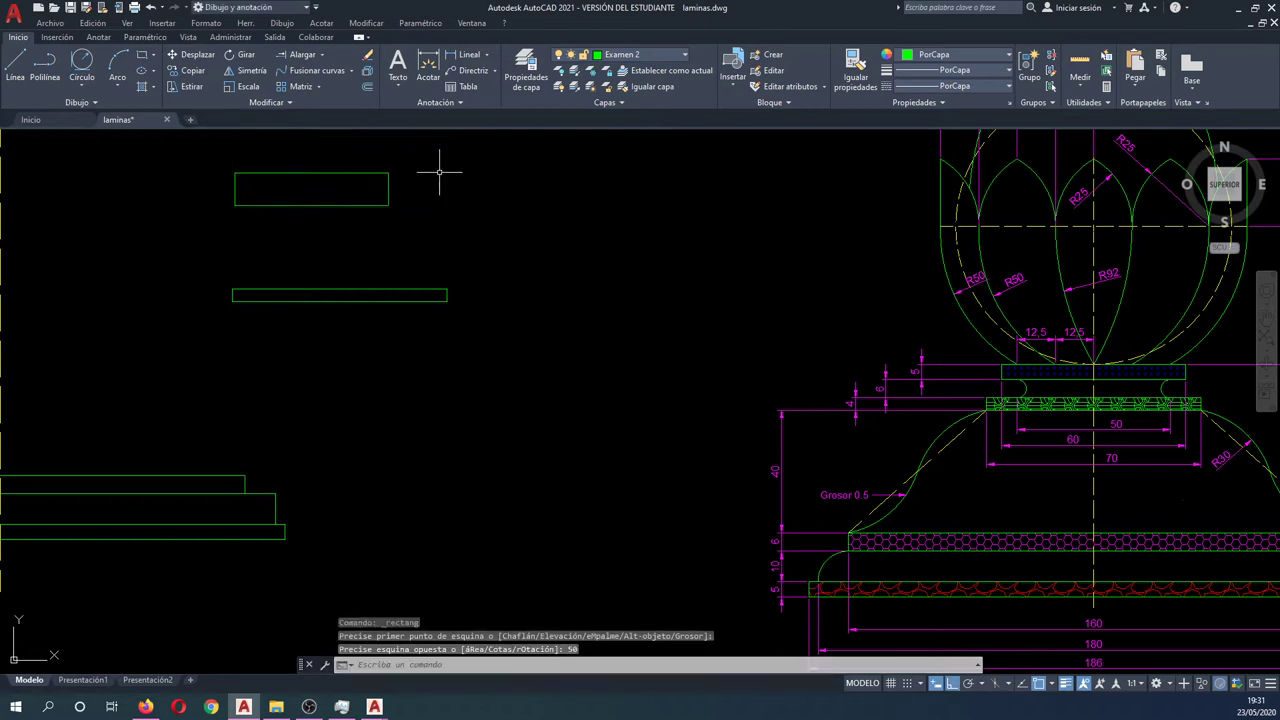
pyautogui.click(369, 218)
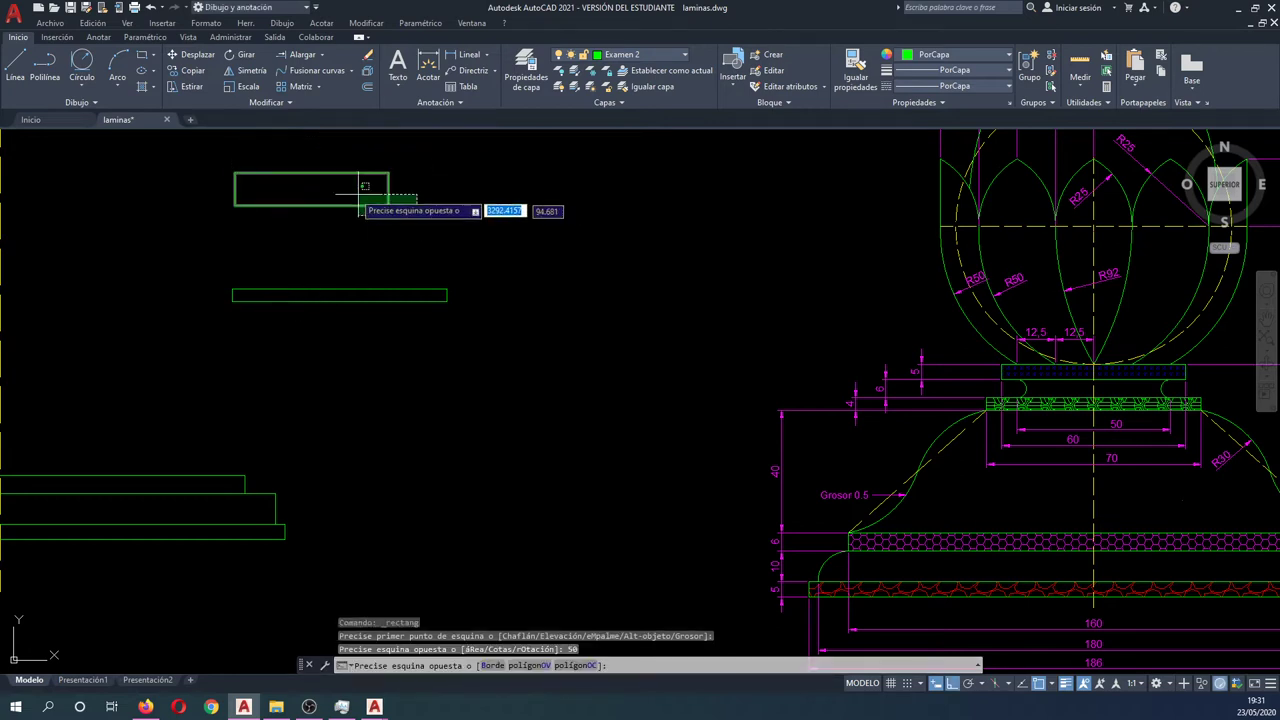
pyautogui.click(345, 196)
pyautogui.press('Delete')
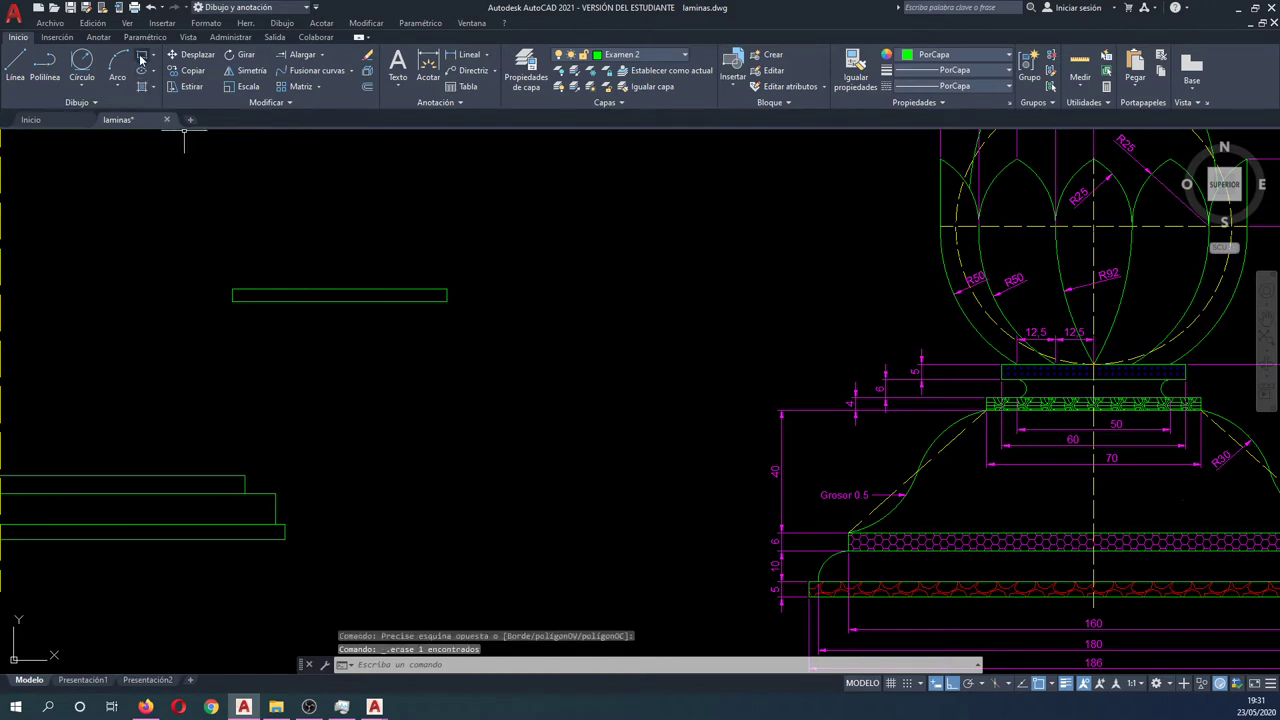
pyautogui.click(141, 58)
pyautogui.click(290, 220)
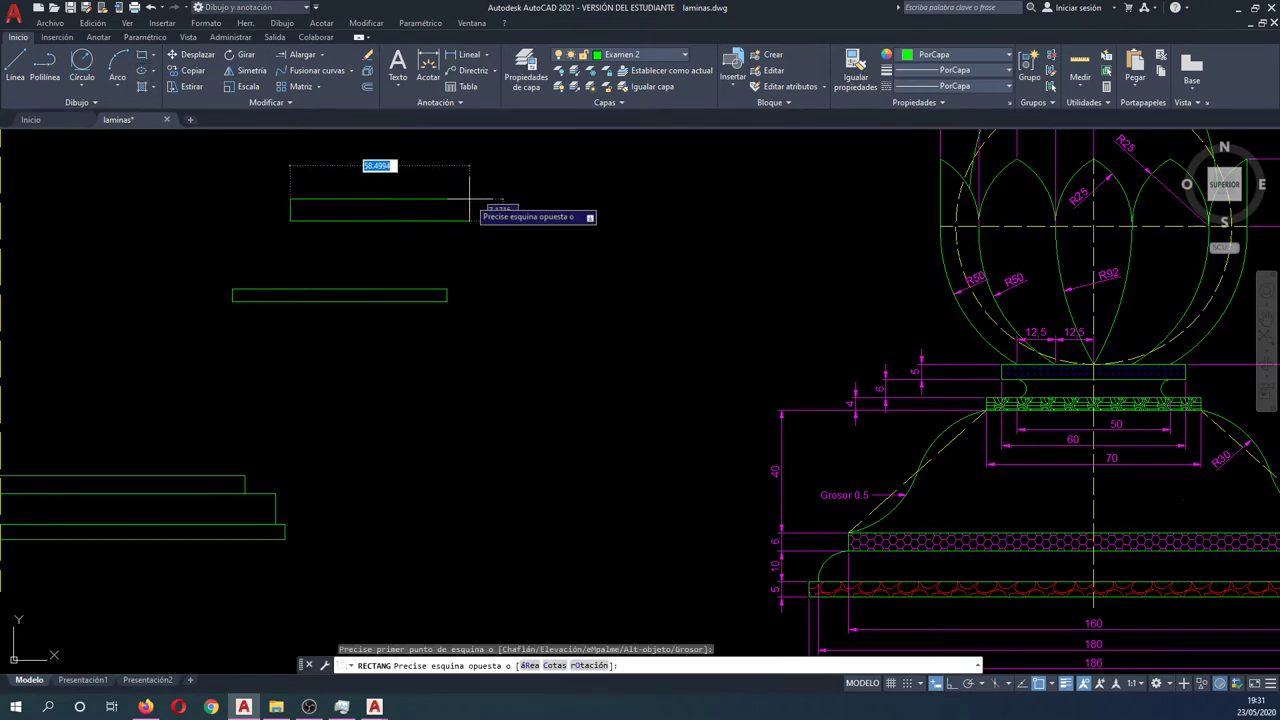
pyautogui.press('Tab')
pyautogui.write('6')
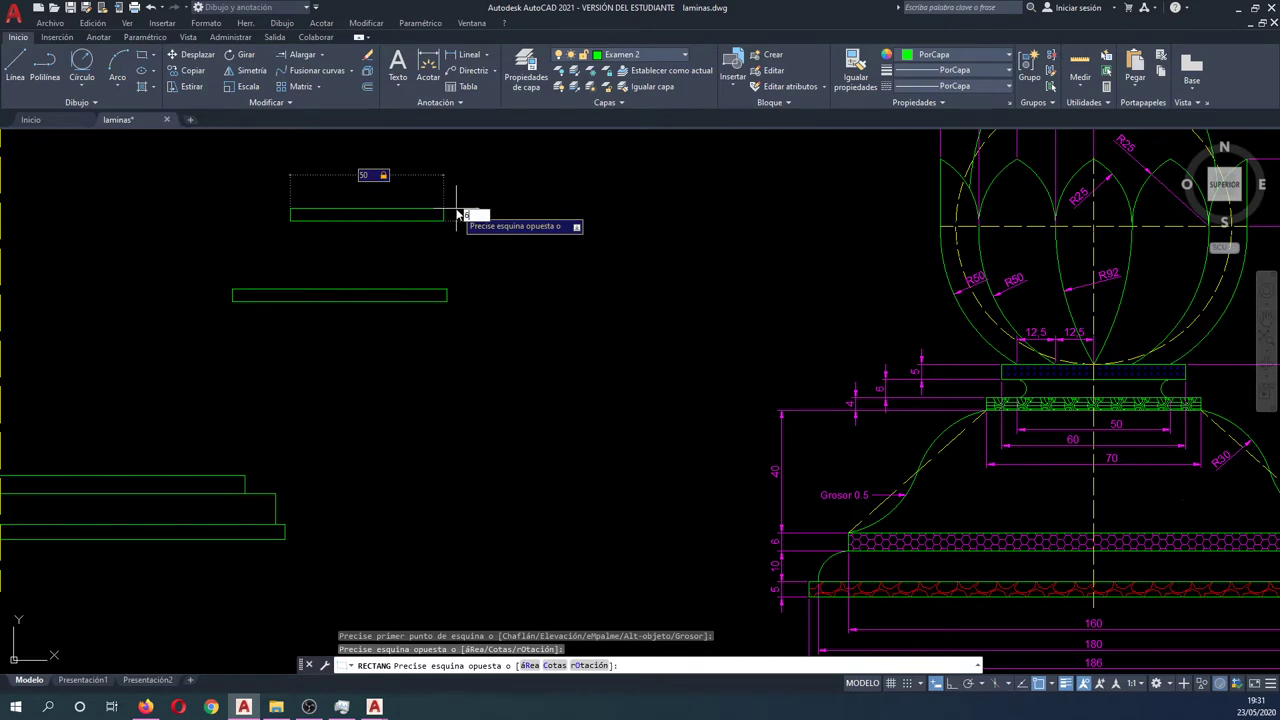
pyautogui.press('Return')
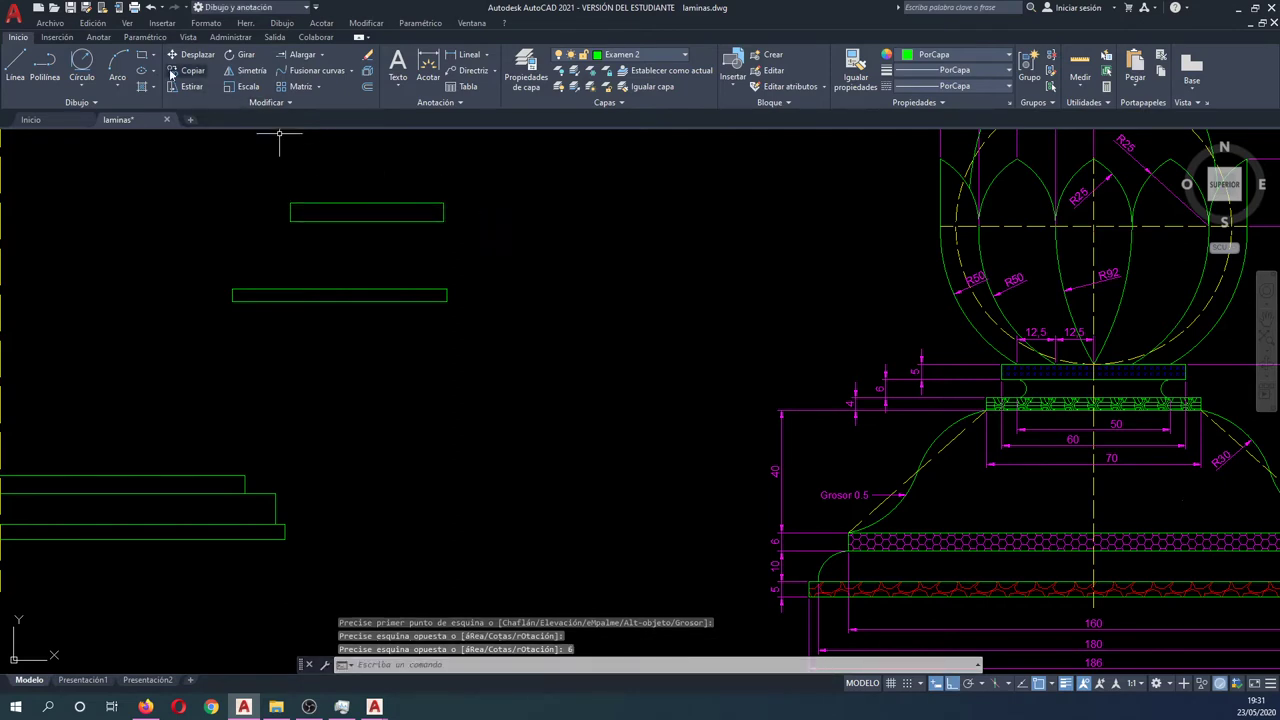
# Draw a 60 by 5 rectangle.
pyautogui.press('Return')
pyautogui.click(335, 172)
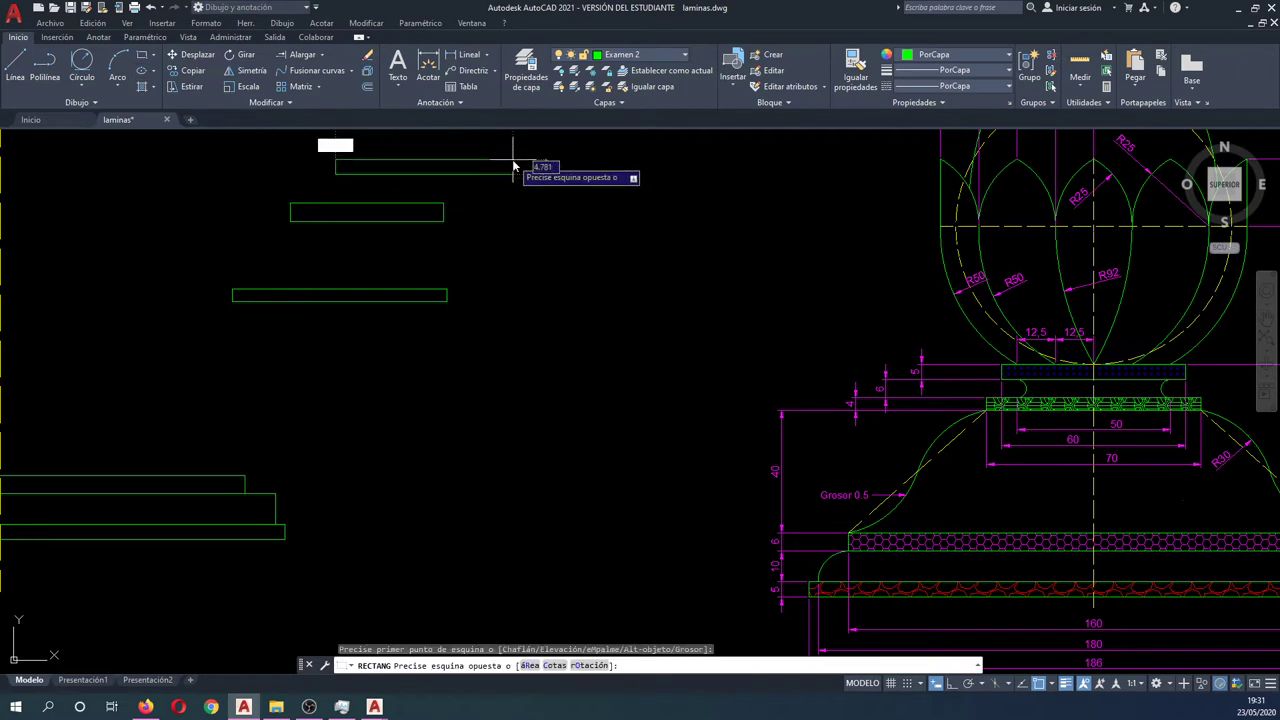
pyautogui.write('60')
pyautogui.press('Tab')
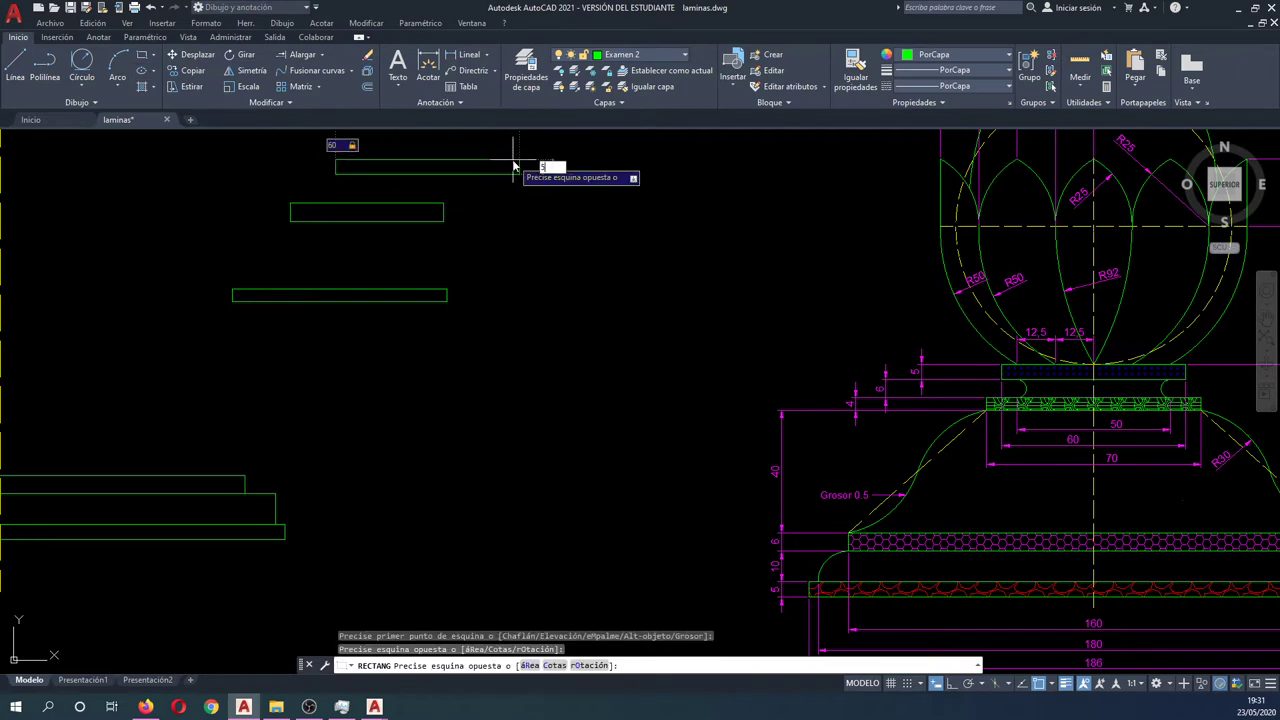
pyautogui.press('Return')
# Stack the 60-wide rectangle on the 50-wide one, then set both onto the 70-wide rectangle.
pyautogui.press('Return')
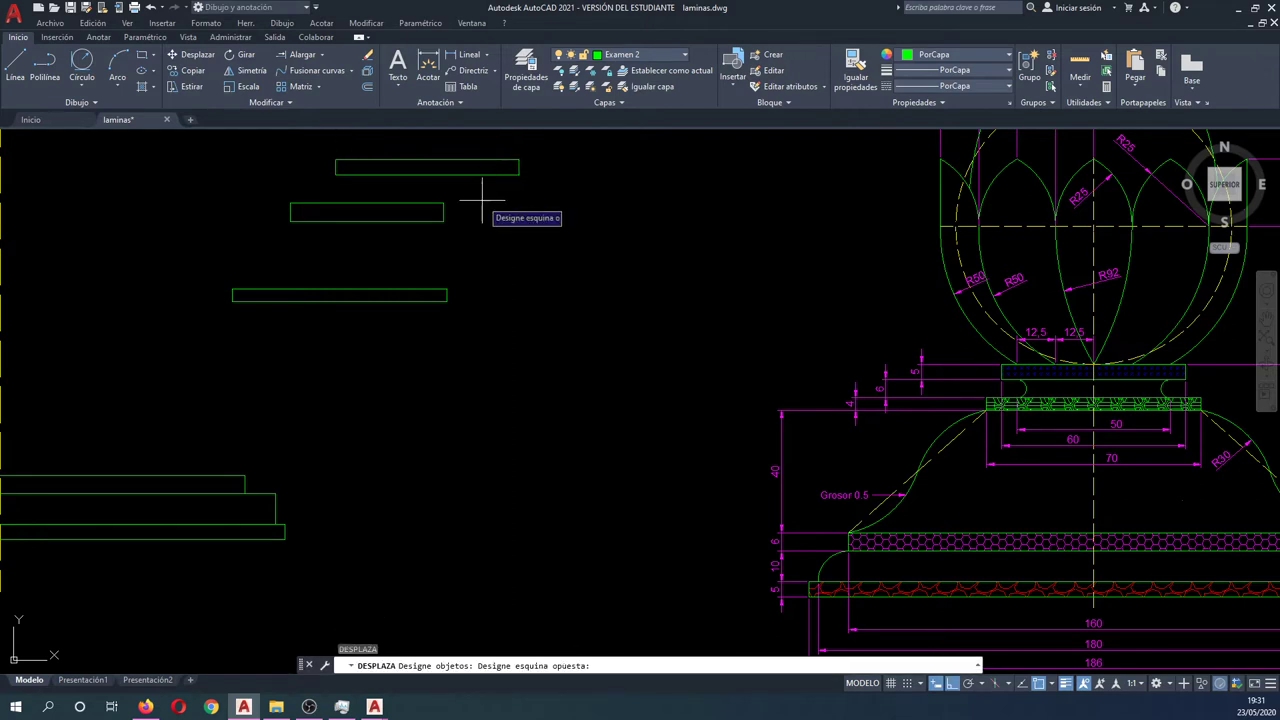
pyautogui.moveTo(574, 224); pyautogui.dragTo(334, 142)
pyautogui.press('Return')
pyautogui.click(430, 168)
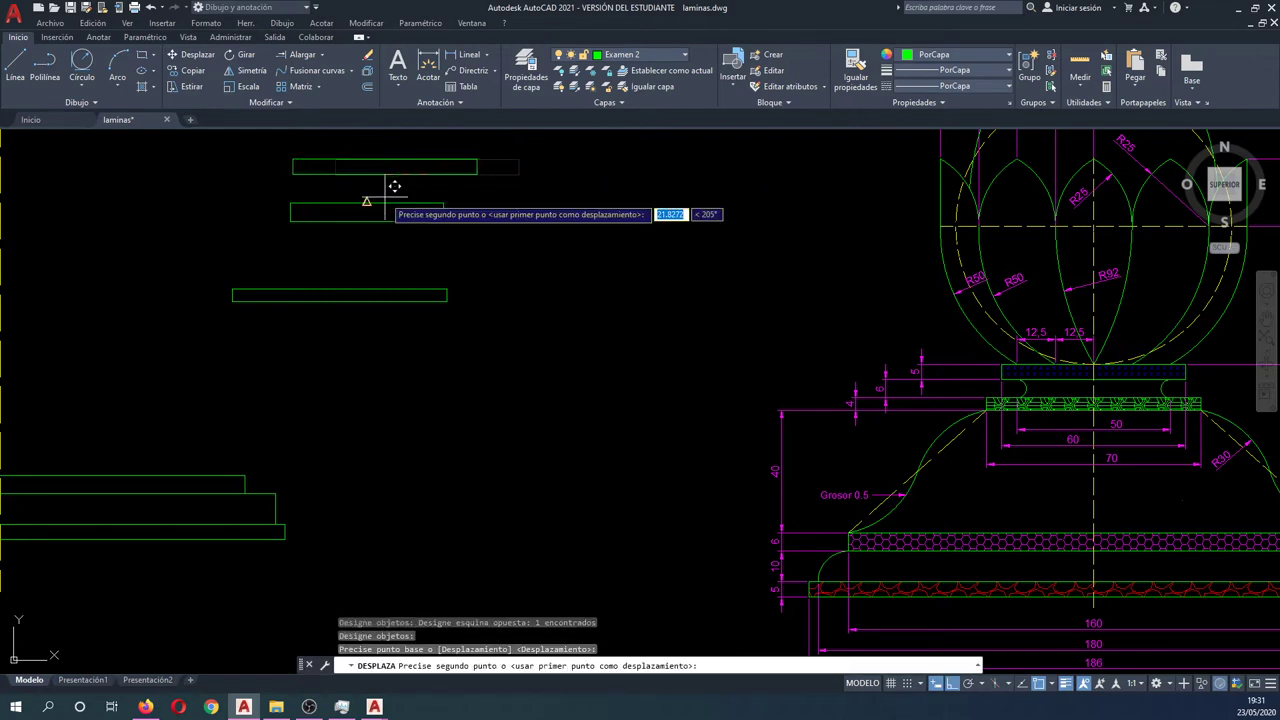
pyautogui.click(376, 195)
pyautogui.press('Return')
pyautogui.moveTo(425, 245); pyautogui.dragTo(378, 187)
pyautogui.press('Return')
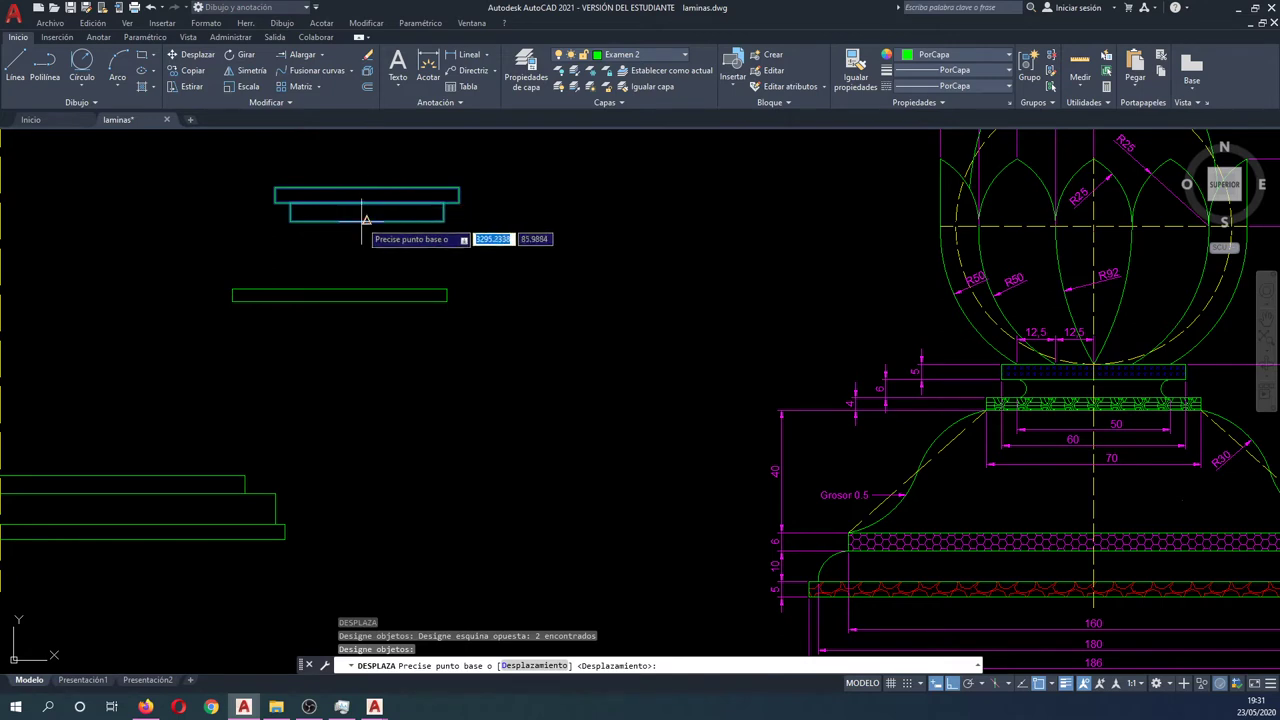
pyautogui.click(366, 221)
pyautogui.click(340, 289)
pyautogui.scroll(-2, 396, 302)
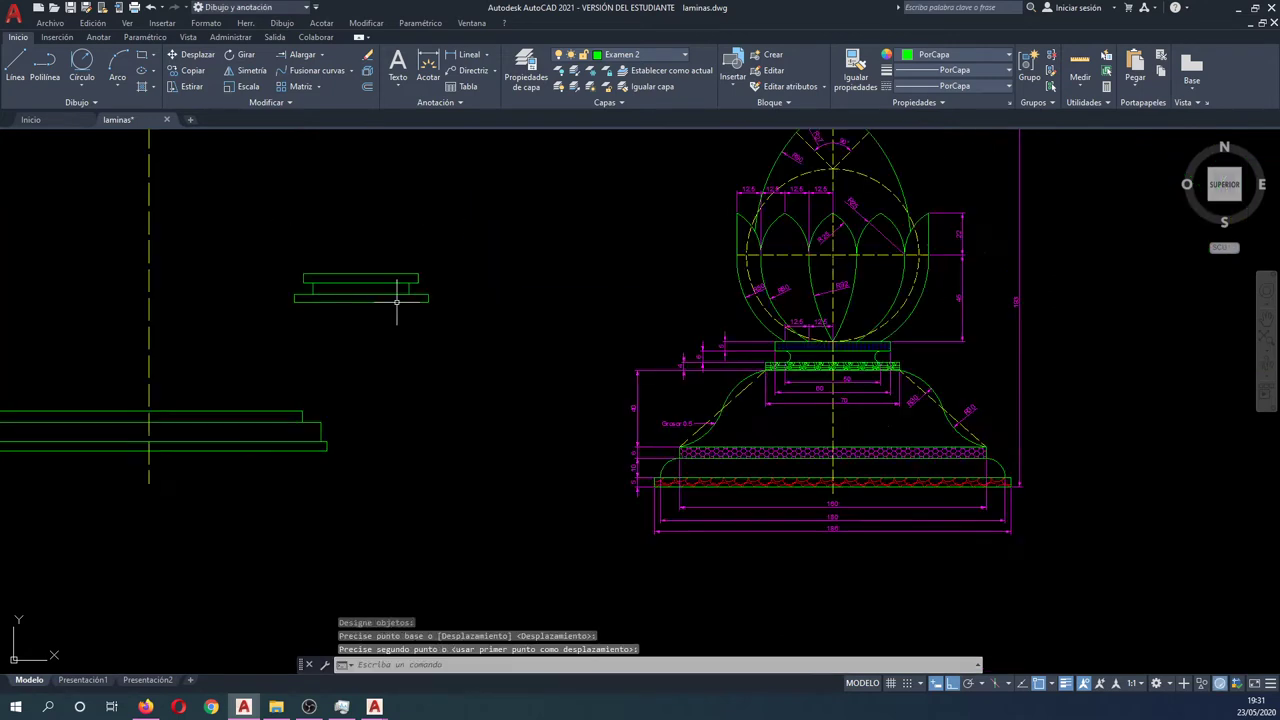
# Move the three-tier block so it is centred on the dashed axis.
pyautogui.press('Return')
pyautogui.click(396, 315)
pyautogui.click(360, 268)
pyautogui.press('Return')
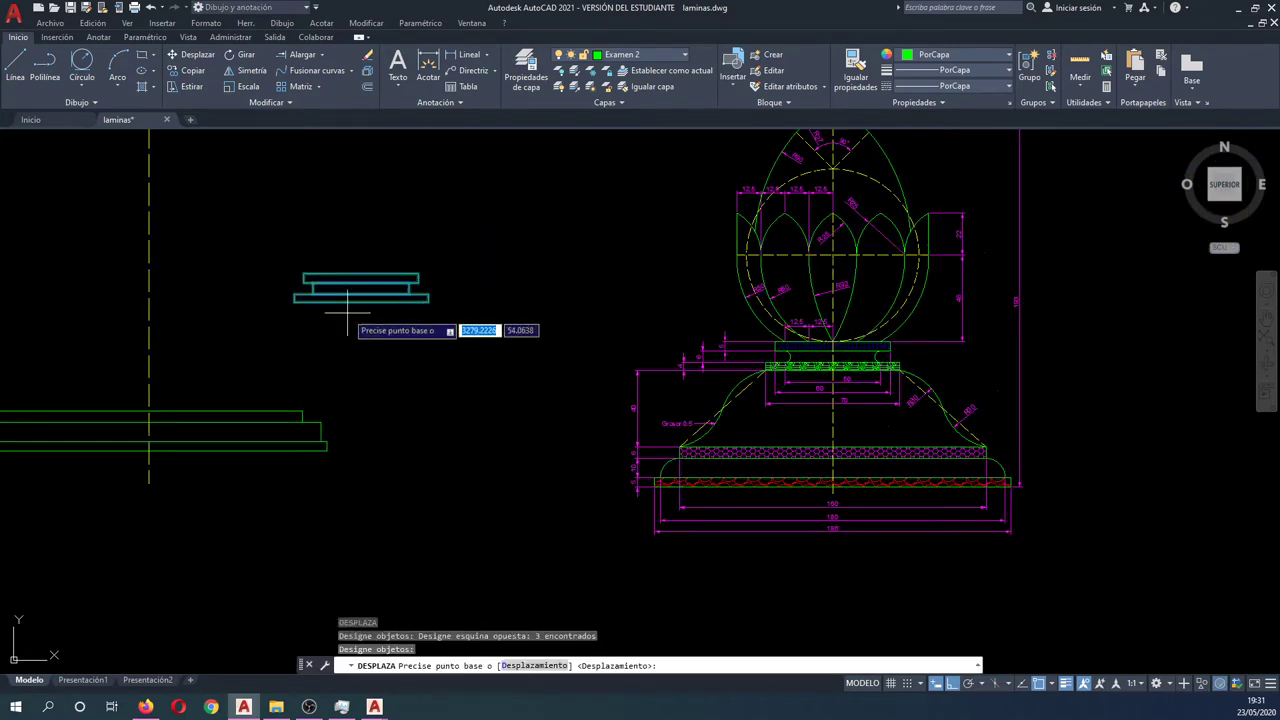
pyautogui.click(360, 300)
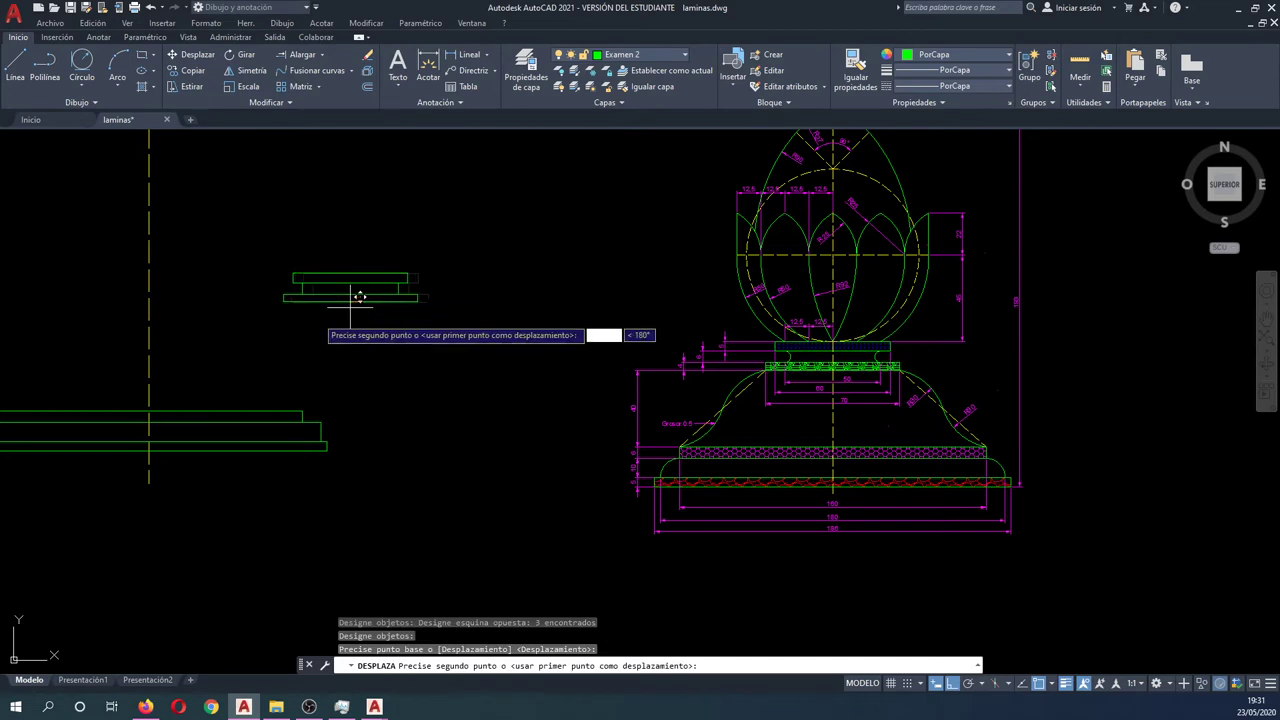
pyautogui.click(149, 410)
# Raise the three-tier block 40 units above the base slabs.
pyautogui.press('Return')
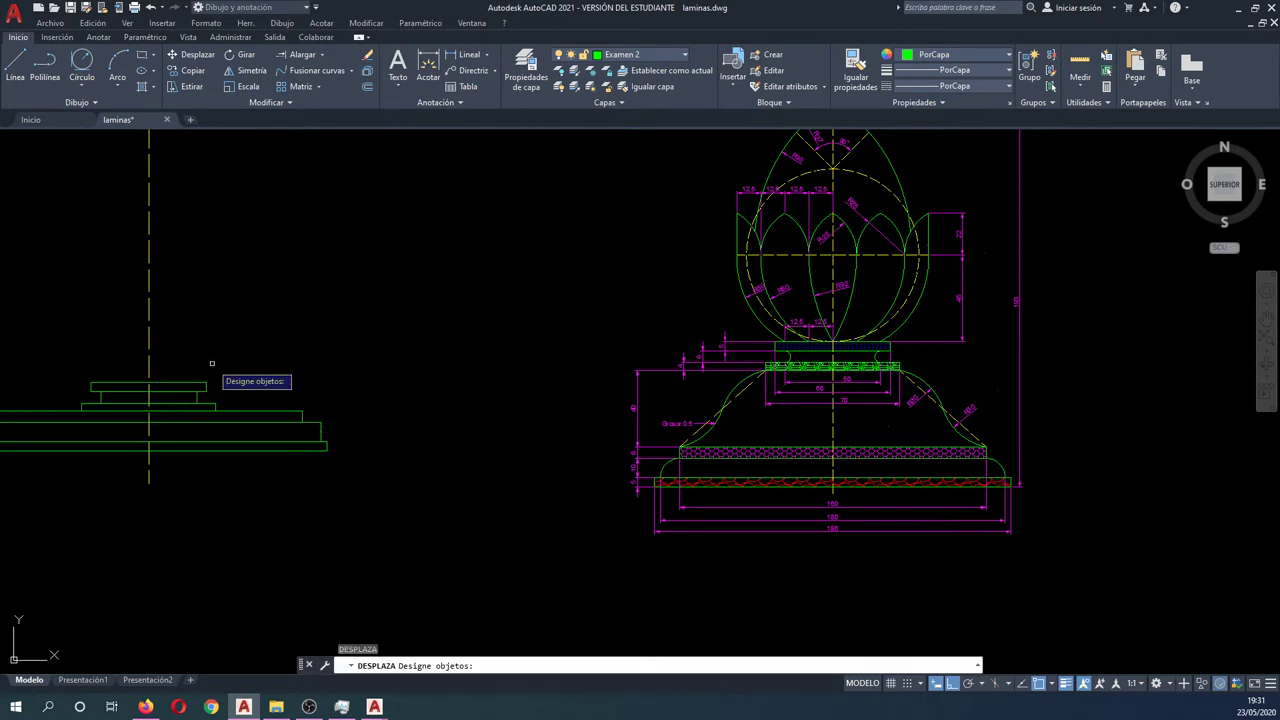
pyautogui.write('p')
pyautogui.press('Return')
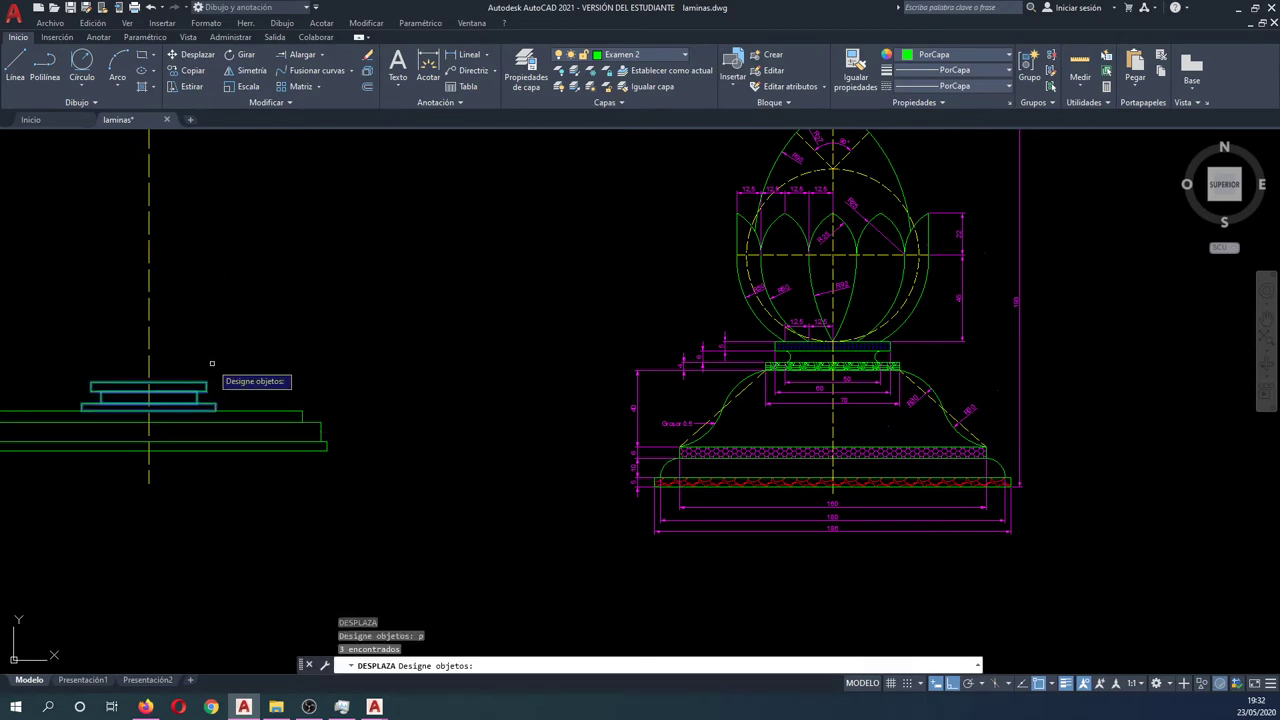
pyautogui.press('Return')
pyautogui.click(420, 409)
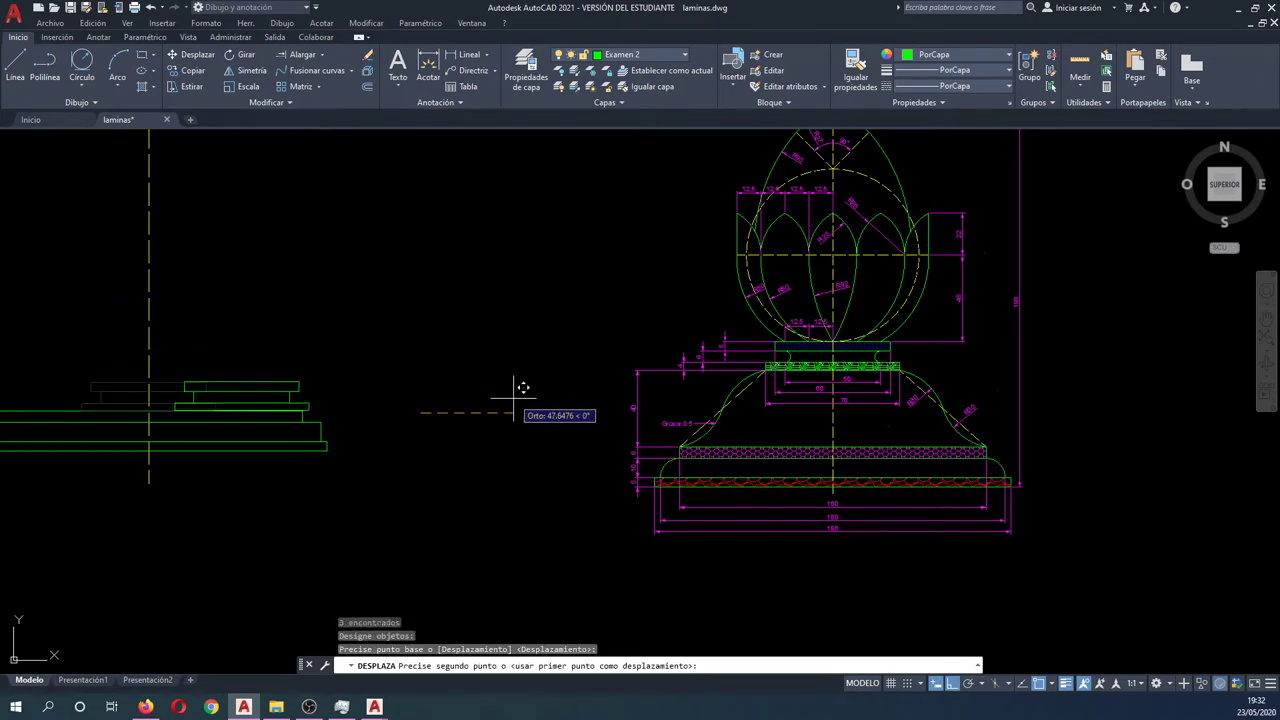
pyautogui.scroll(2, 518, 387)
pyautogui.scroll(-2, 518, 387)
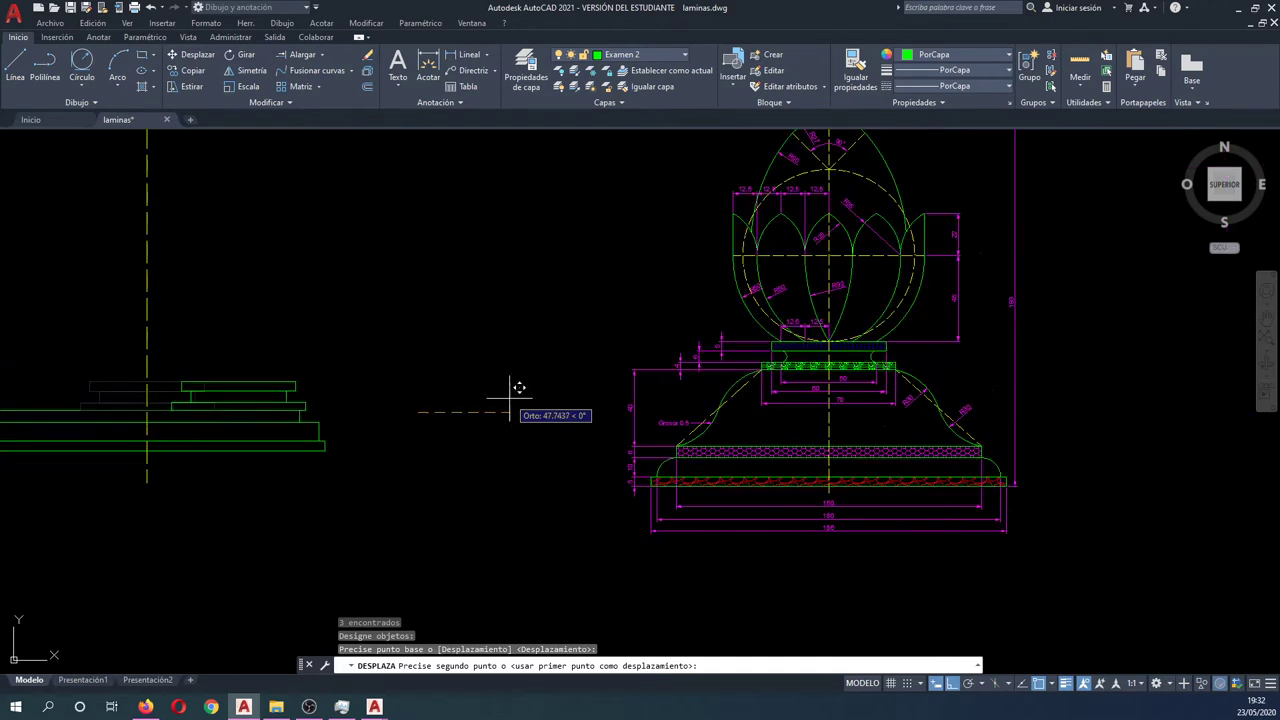
pyautogui.write('40')
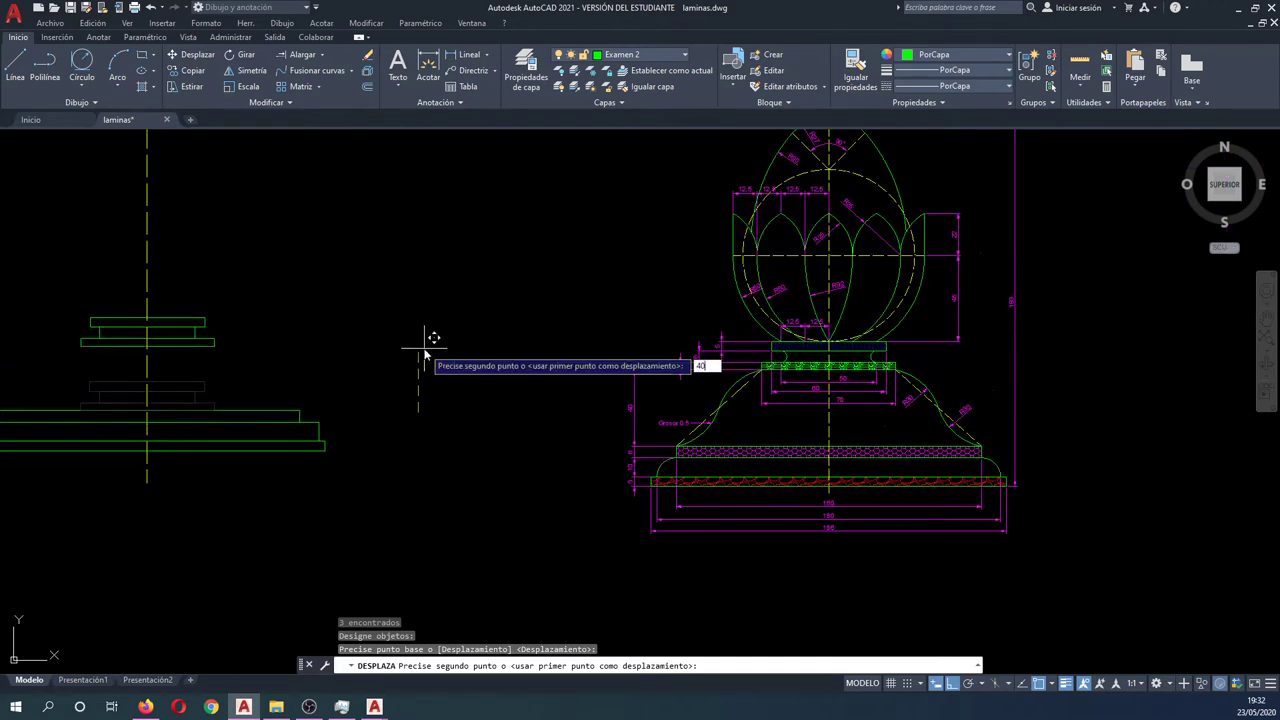
pyautogui.press('Return')
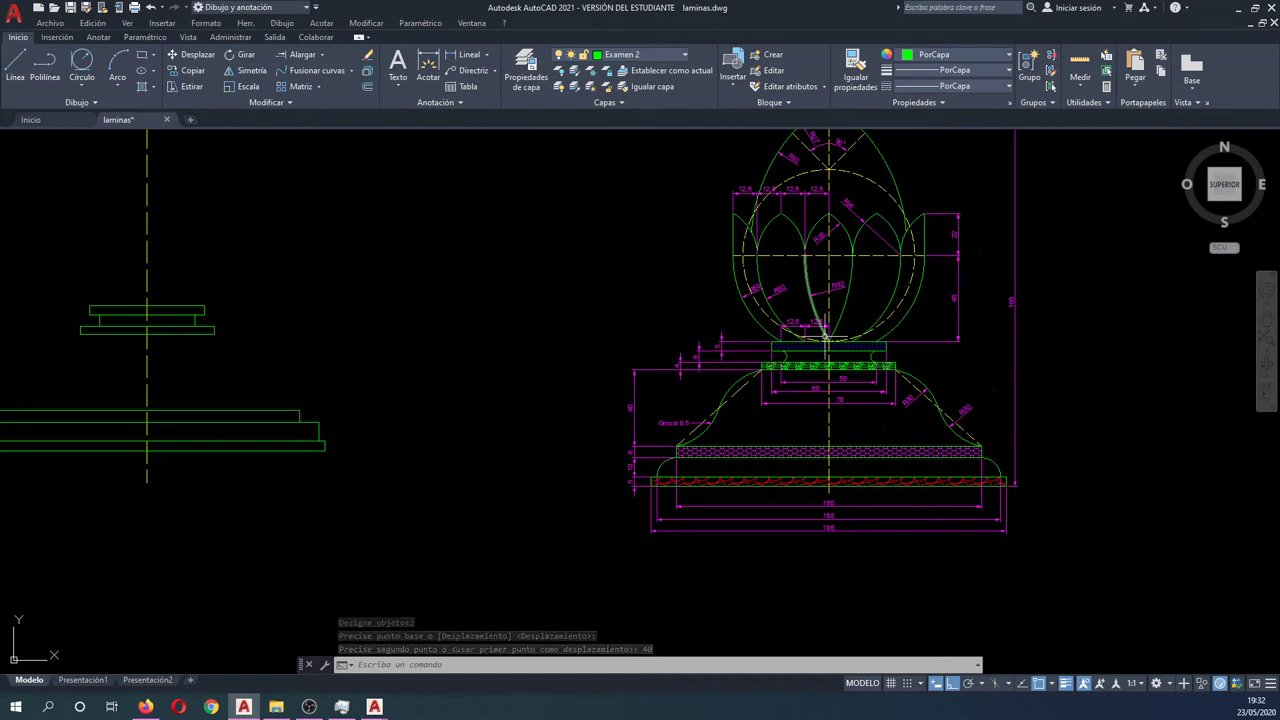
pyautogui.scroll(2, 835, 271)
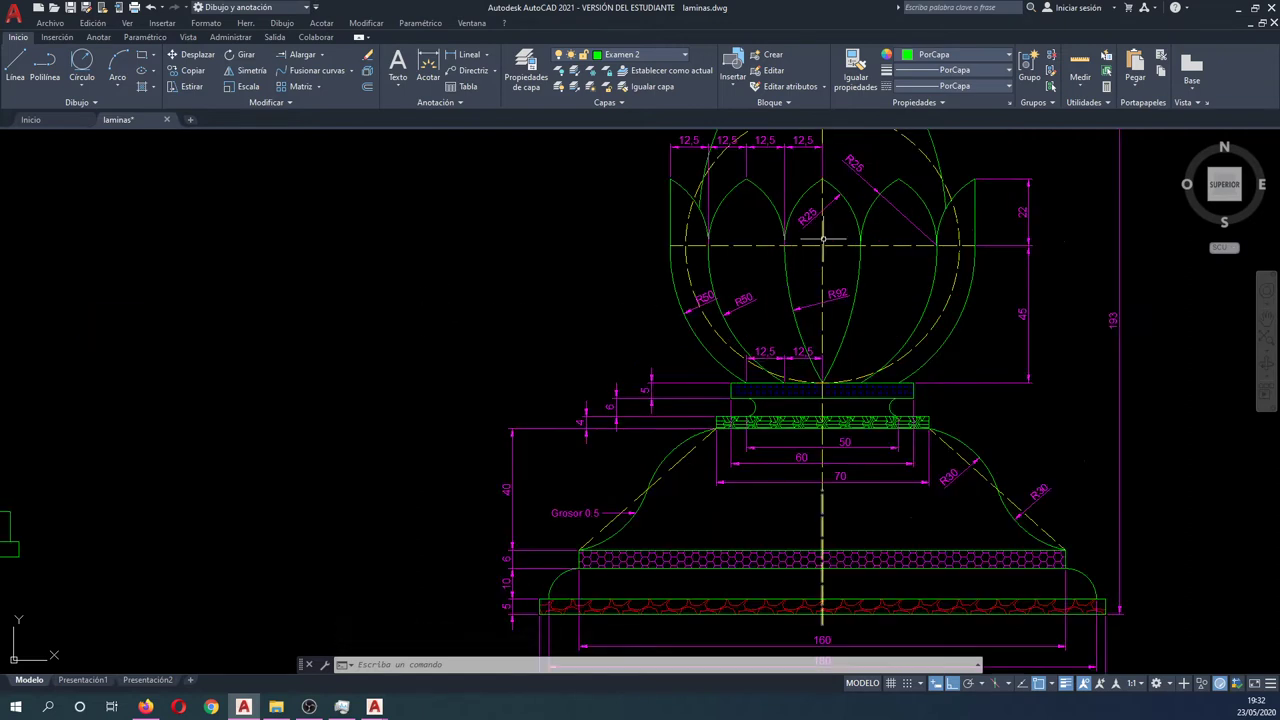
pyautogui.scroll(-4, 1004, 310)
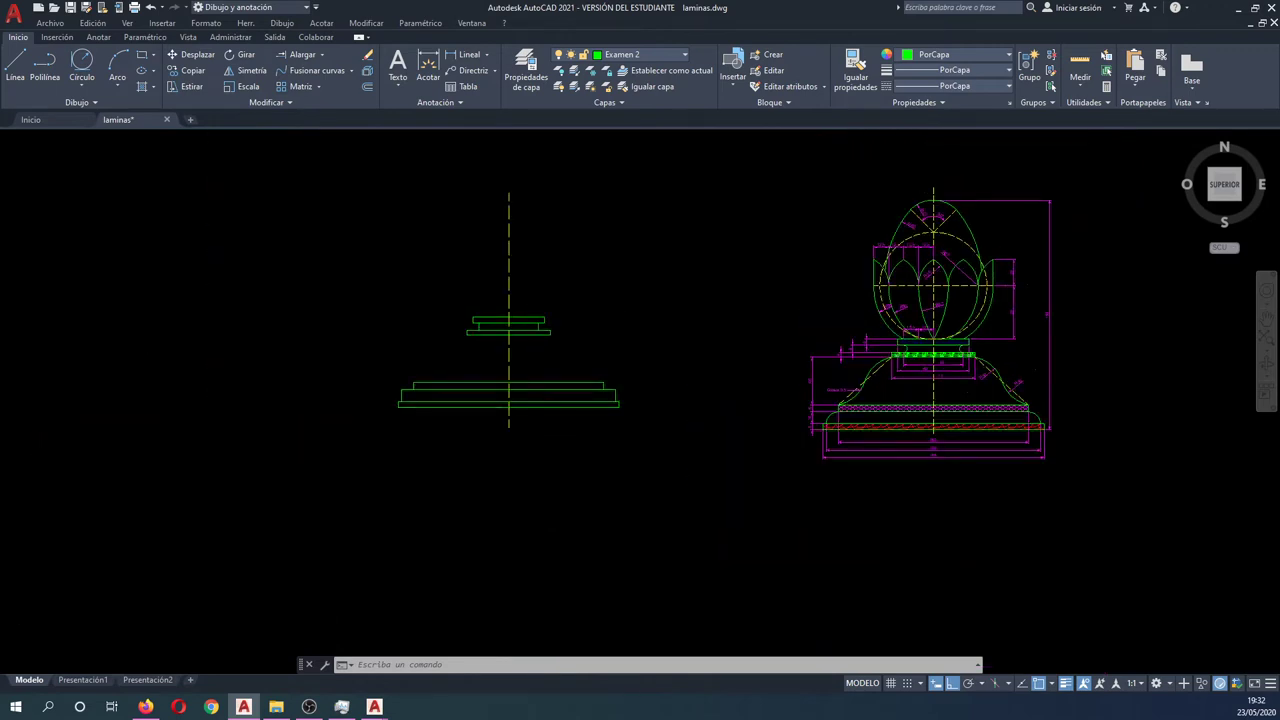
pyautogui.scroll(2, 527, 315)
# Draw a horizontal polyline and centre it on the vertical axis by its midpoint.
pyautogui.write('pol')
pyautogui.press('Return')
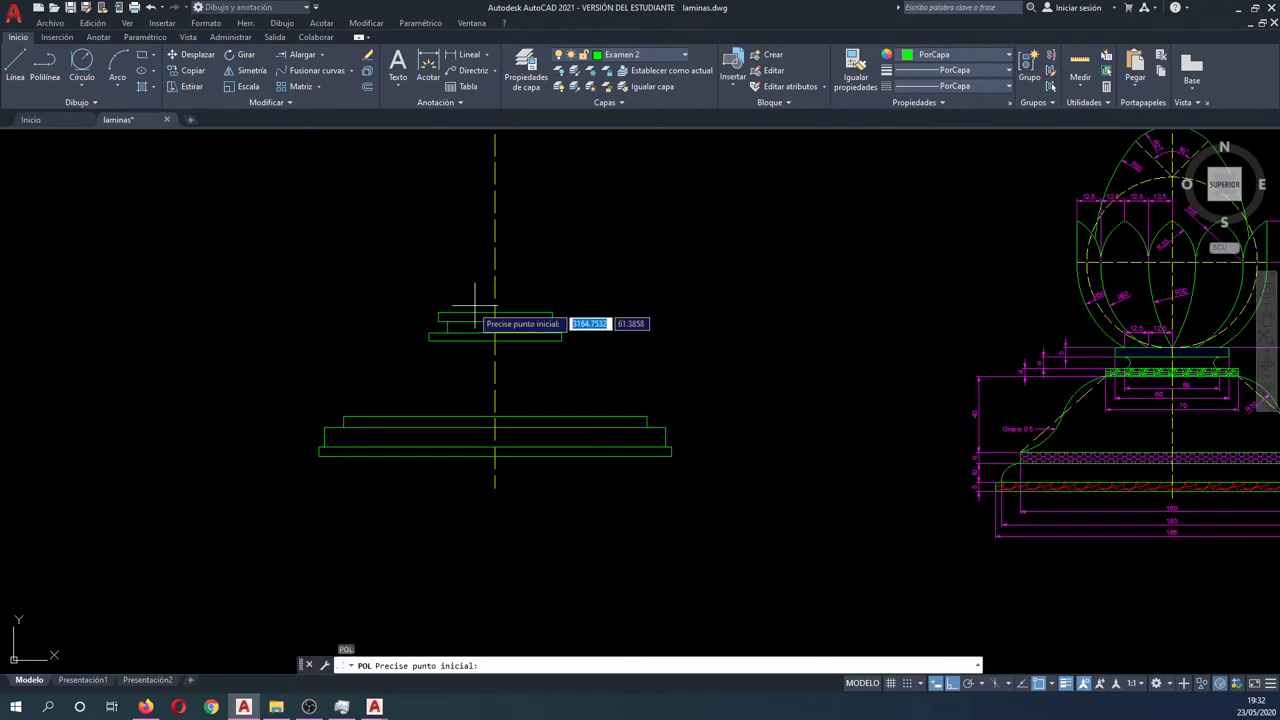
pyautogui.click(438, 313)
pyautogui.click(695, 313)
pyautogui.press('Return')
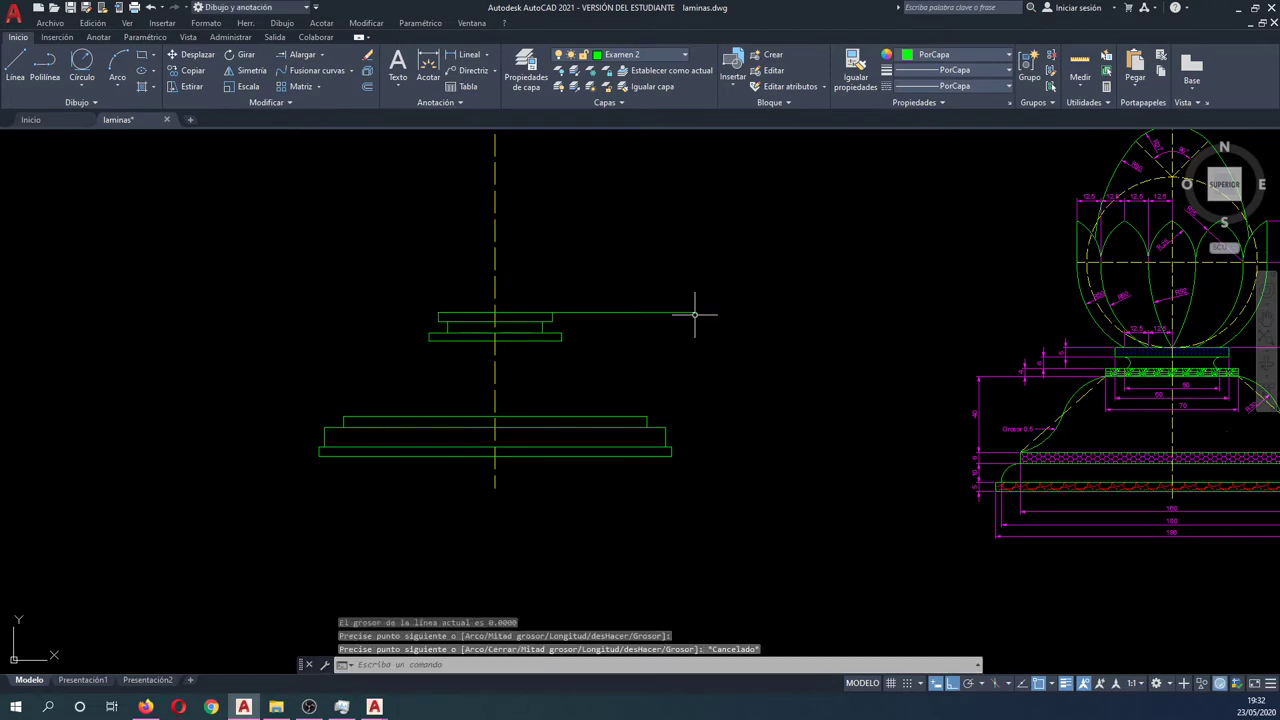
pyautogui.write('d')
pyautogui.press('Return')
pyautogui.moveTo(669, 286); pyautogui.dragTo(643, 320)
pyautogui.press('Return')
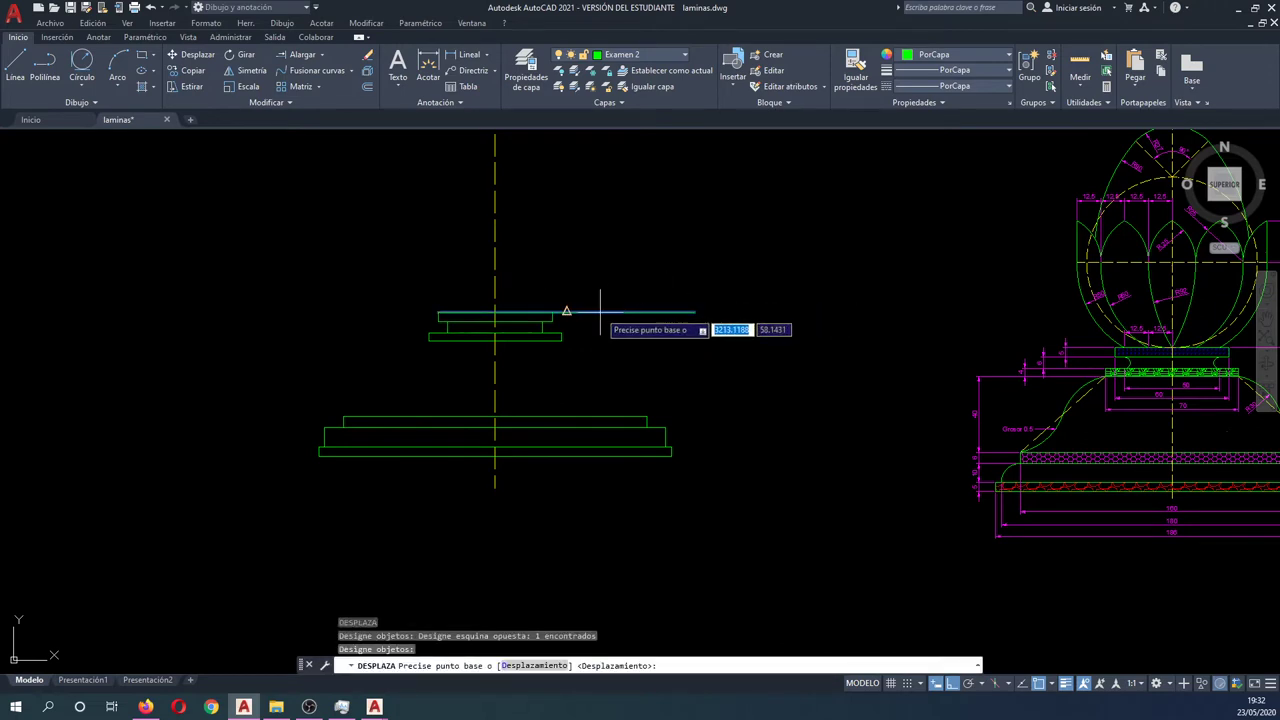
pyautogui.click(566, 310)
pyautogui.click(505, 300)
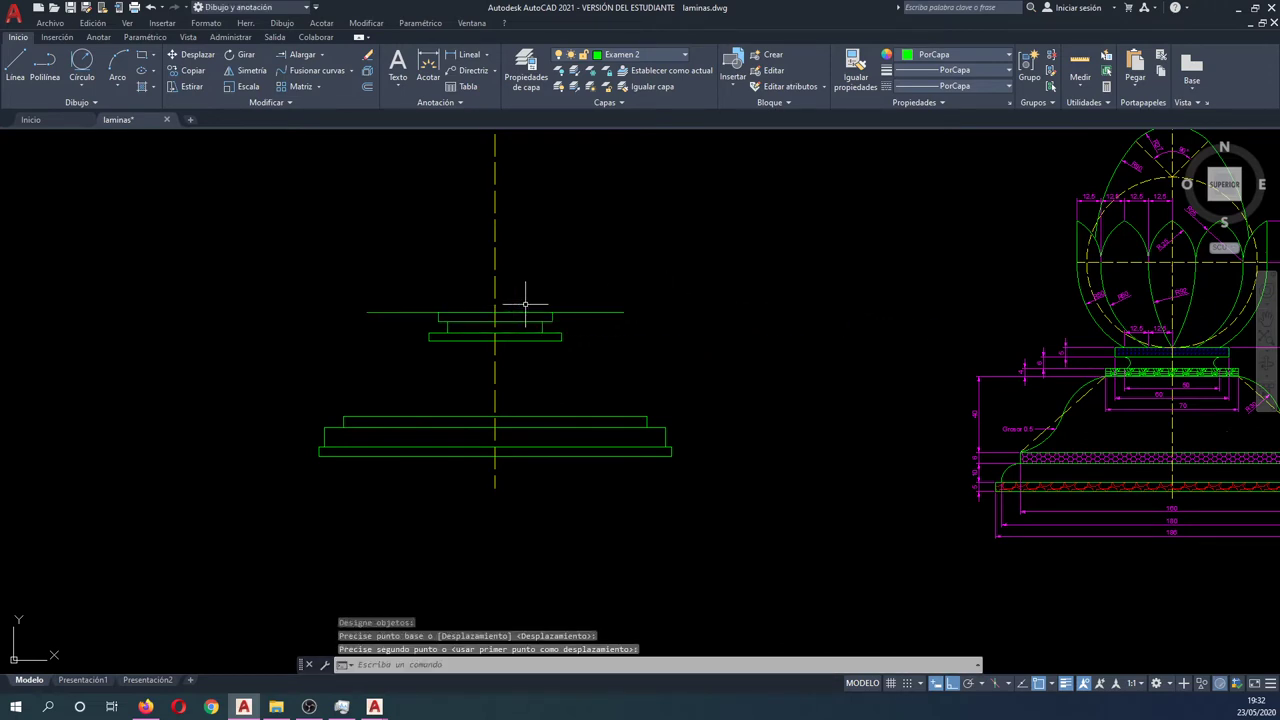
# Move the horizontal line up 45 units above the upper plates.
pyautogui.press('Return')
pyautogui.moveTo(643, 337); pyautogui.dragTo(615, 302)
pyautogui.press('Return')
pyautogui.click(620, 298)
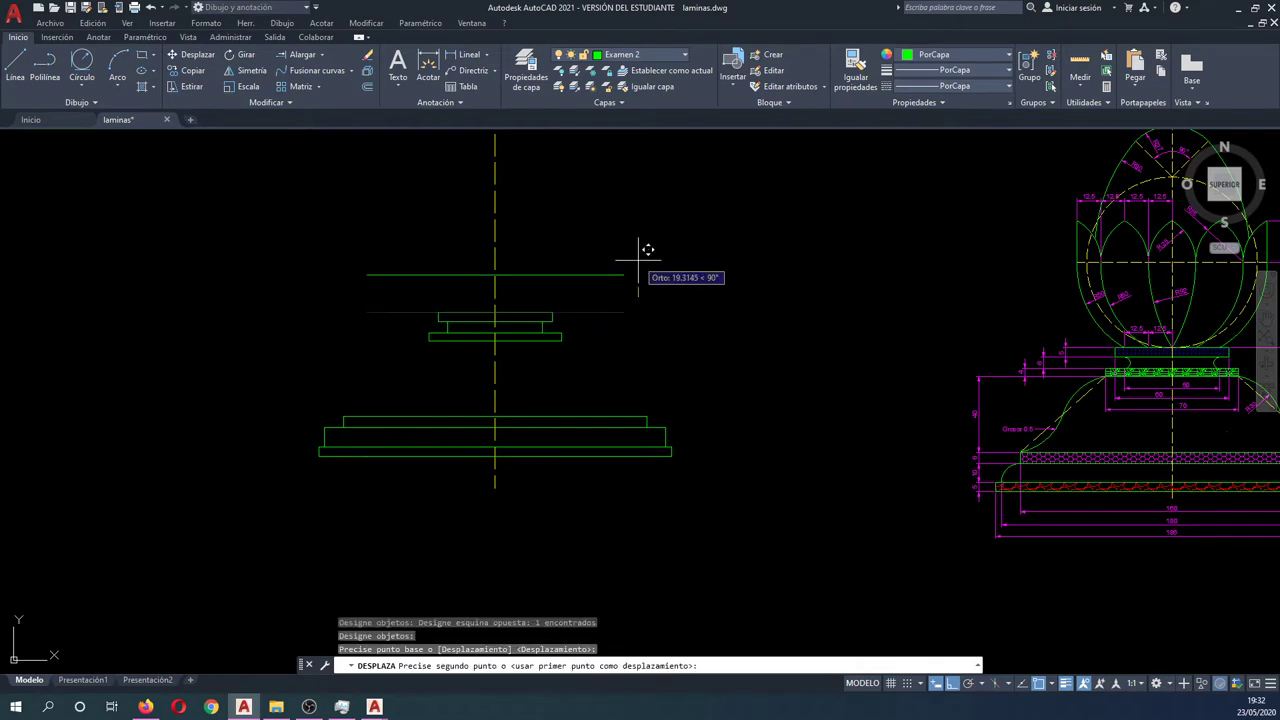
pyautogui.write('45')
pyautogui.press('Return')
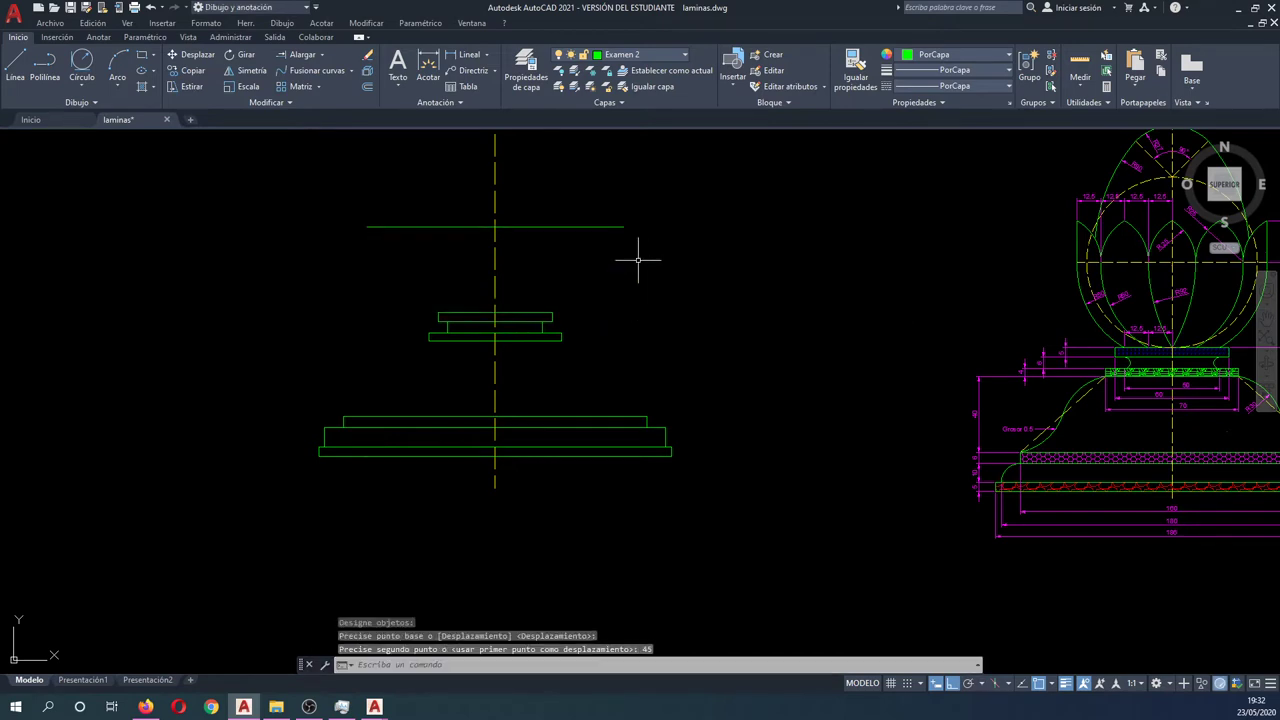
# Match the horizontal line to the axis's dashed linetype.
pyautogui.write('gg')
pyautogui.press('Return')
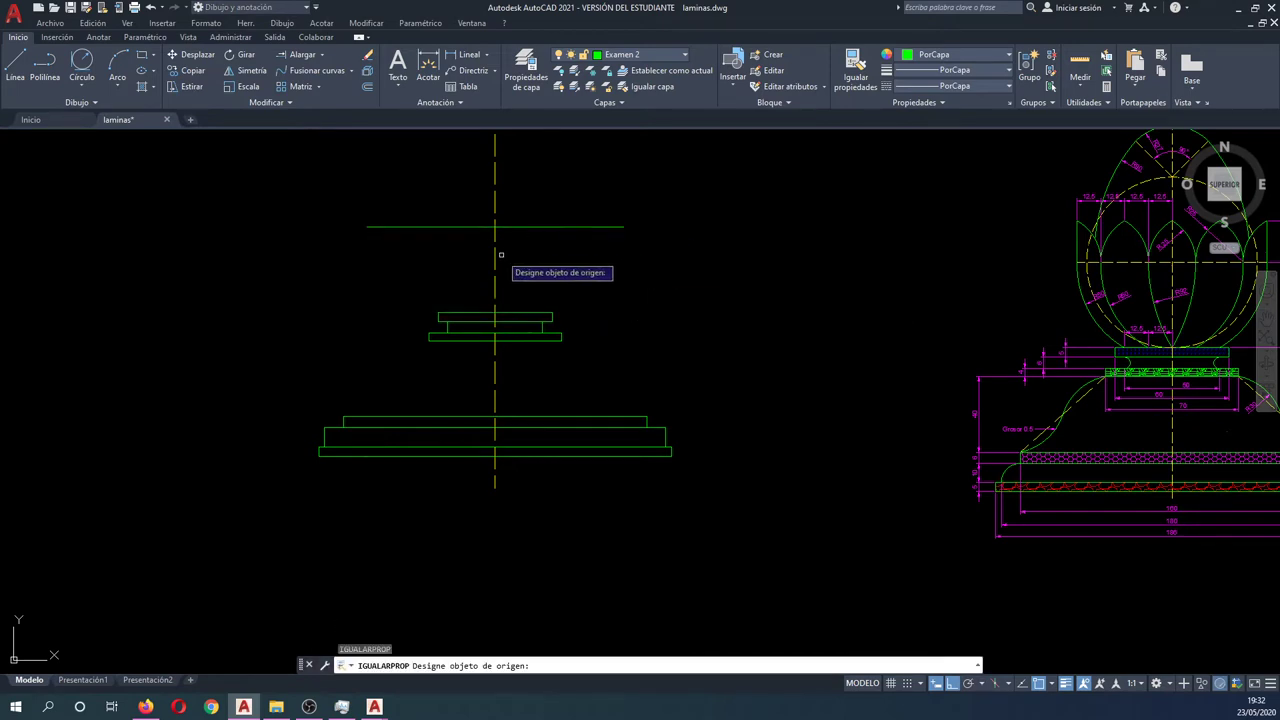
pyautogui.click(498, 253)
pyautogui.click(495, 256)
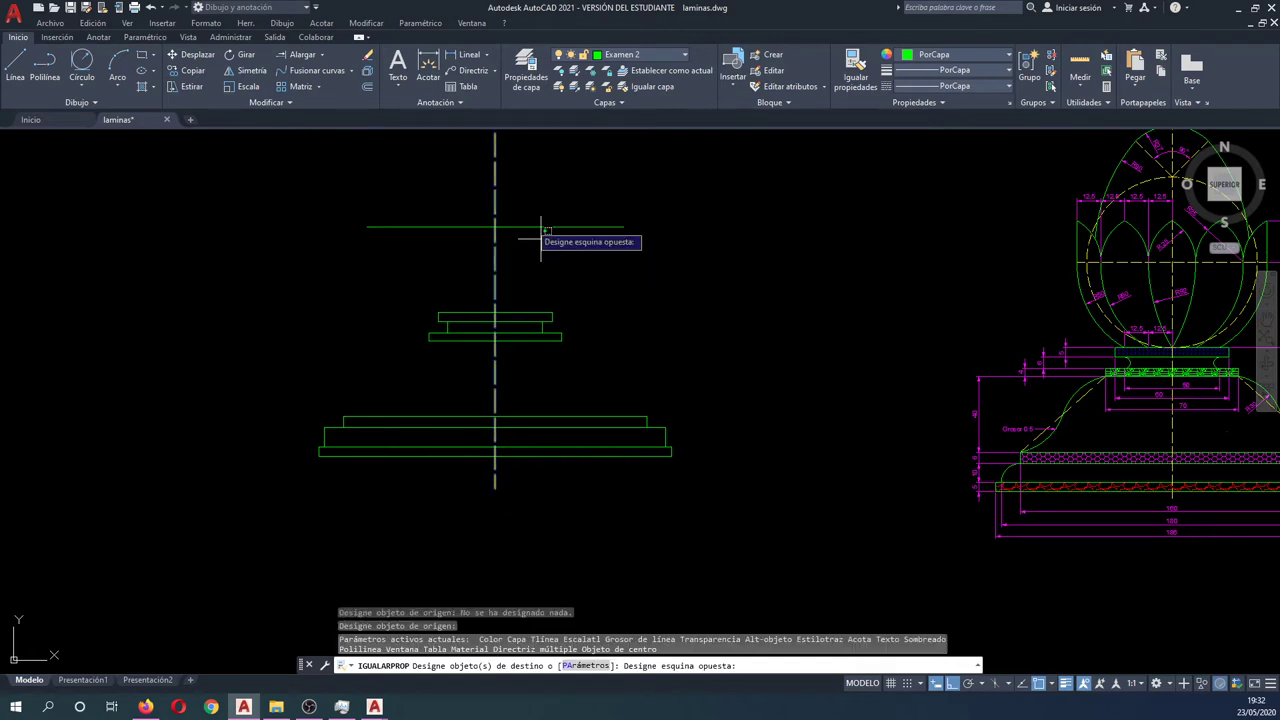
pyautogui.click(531, 238)
pyautogui.click(523, 206)
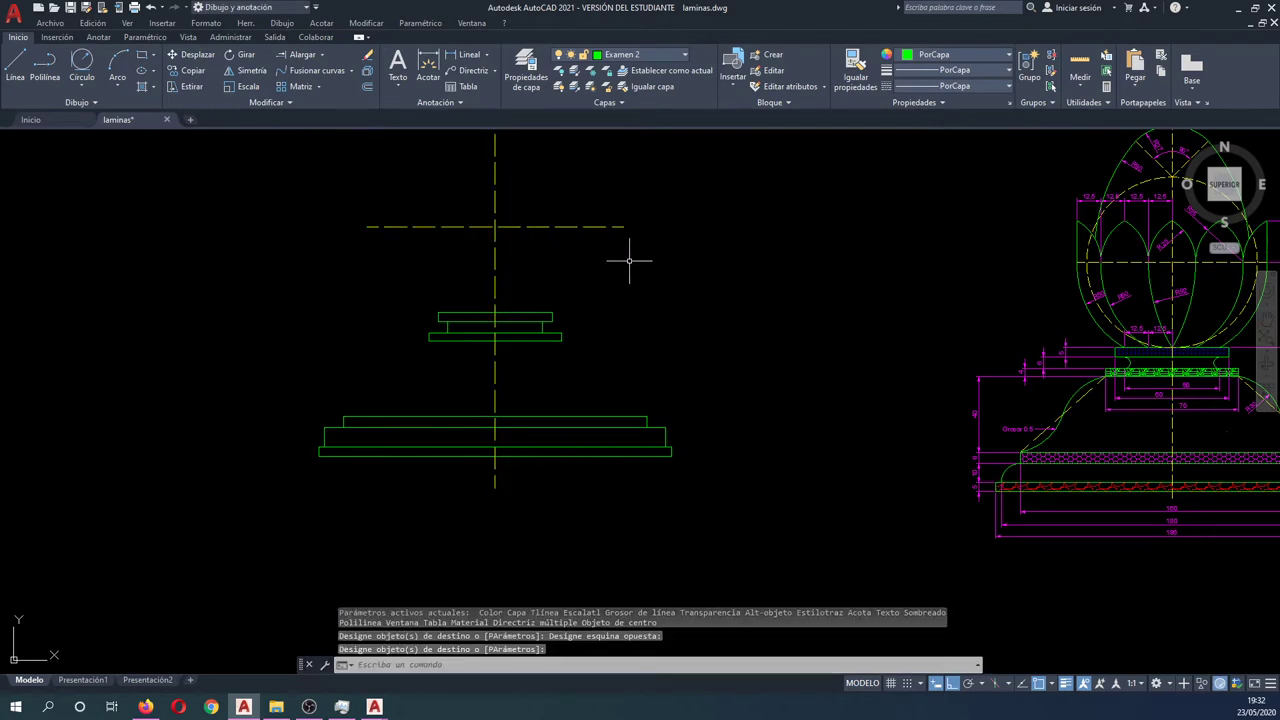
pyautogui.moveTo(629, 260); pyautogui.dragTo(630, 333, button='middle')
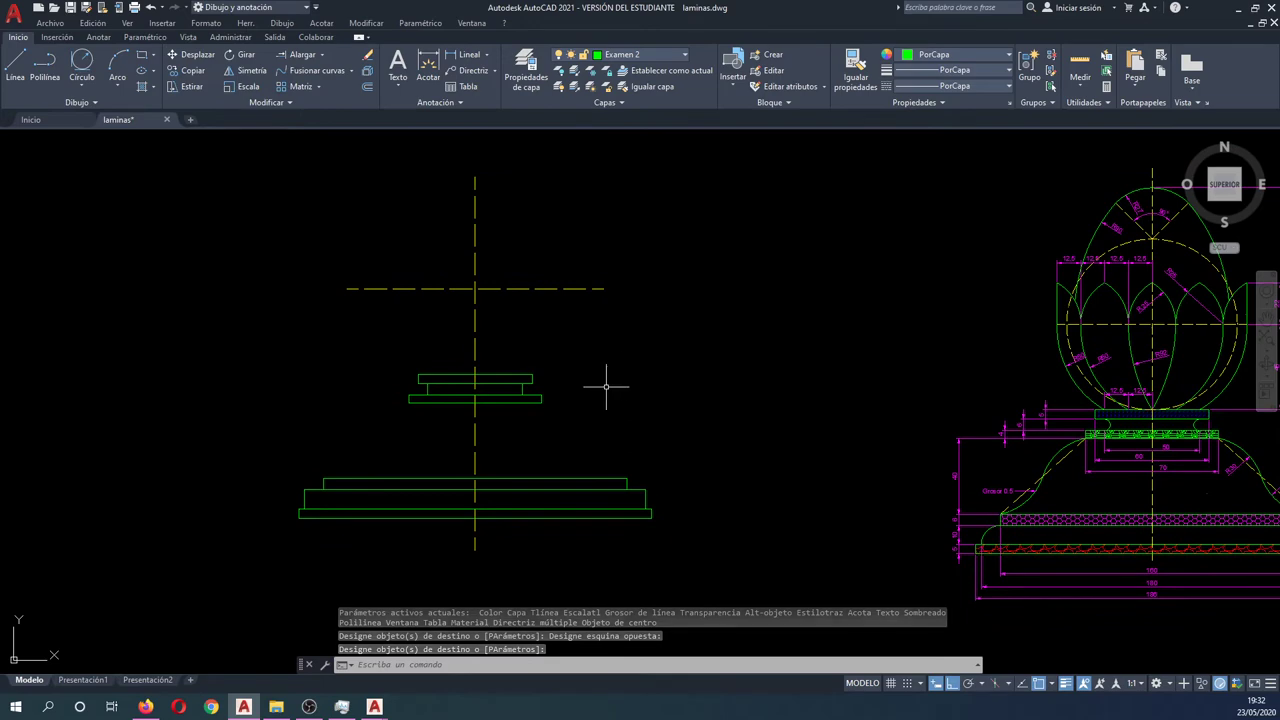
# Draw a sloped polyline from the neck base's left corner to the top base slab's left end.
pyautogui.moveTo(604, 389); pyautogui.dragTo(631, 355, button='middle')
pyautogui.write('qe')
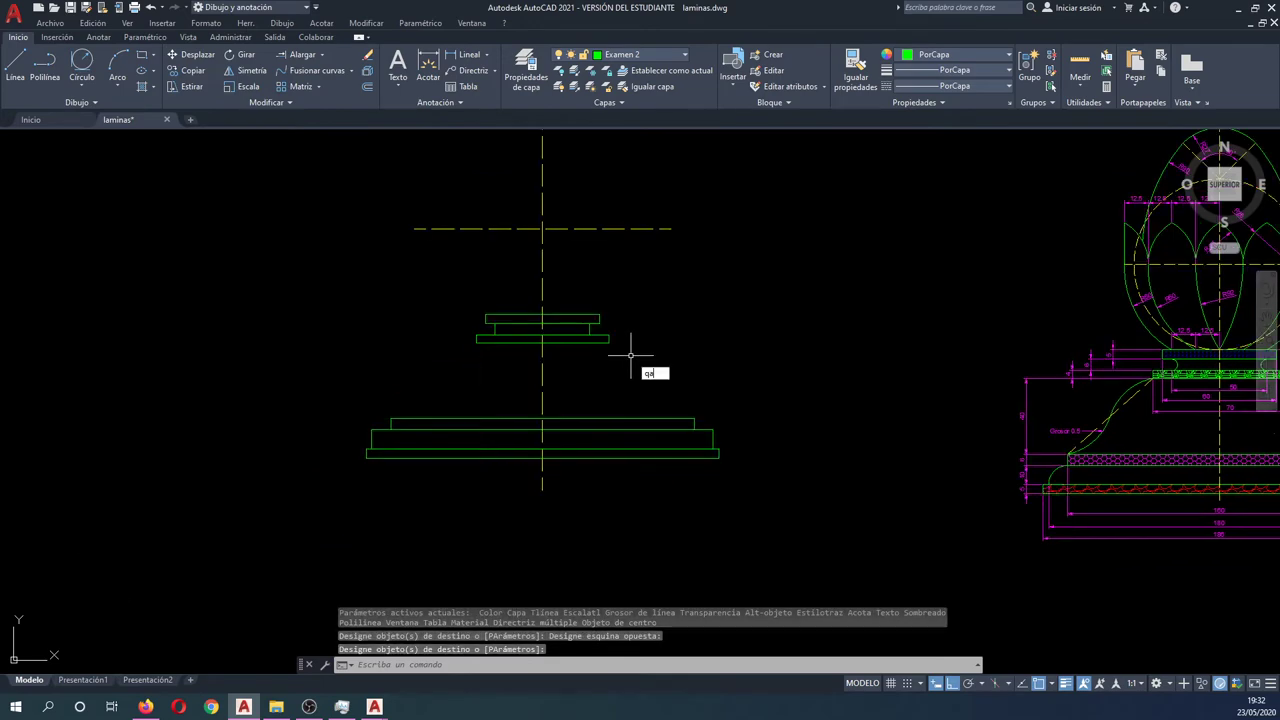
pyautogui.write('l')
pyautogui.press('Return')
pyautogui.scroll(8, 1089, 402)
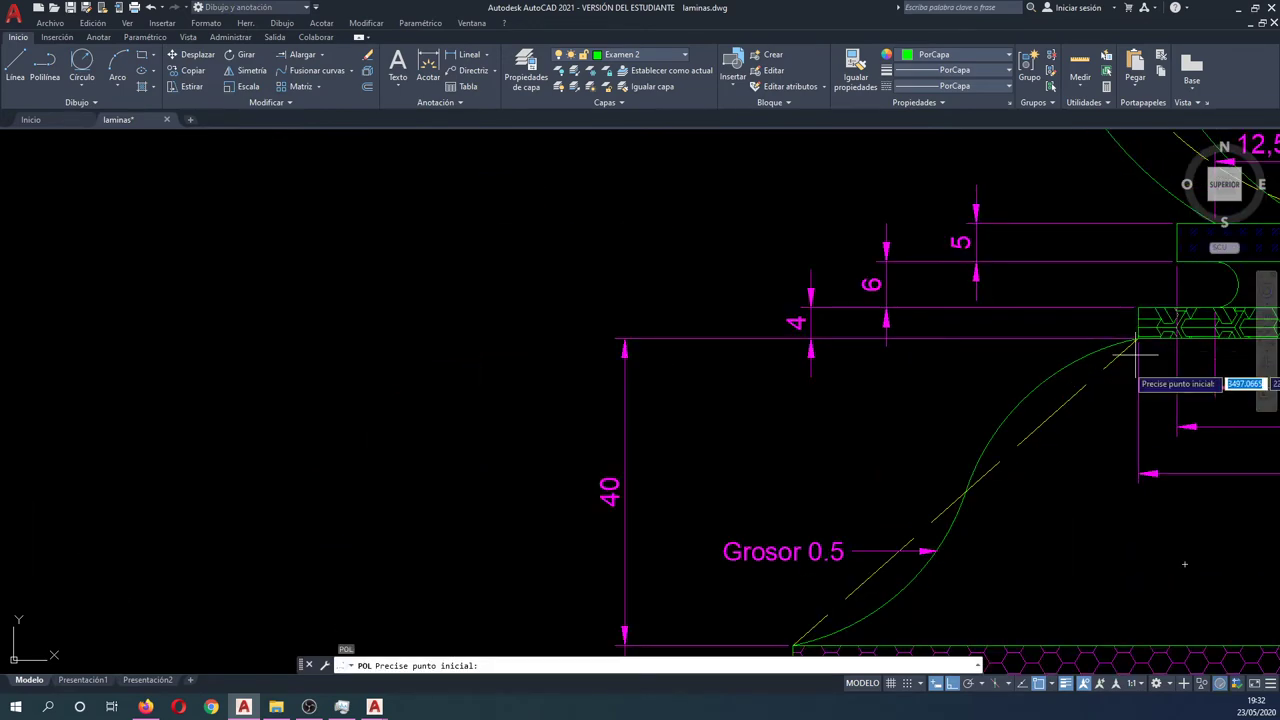
pyautogui.moveTo(1116, 388); pyautogui.dragTo(273, 470, button='middle')
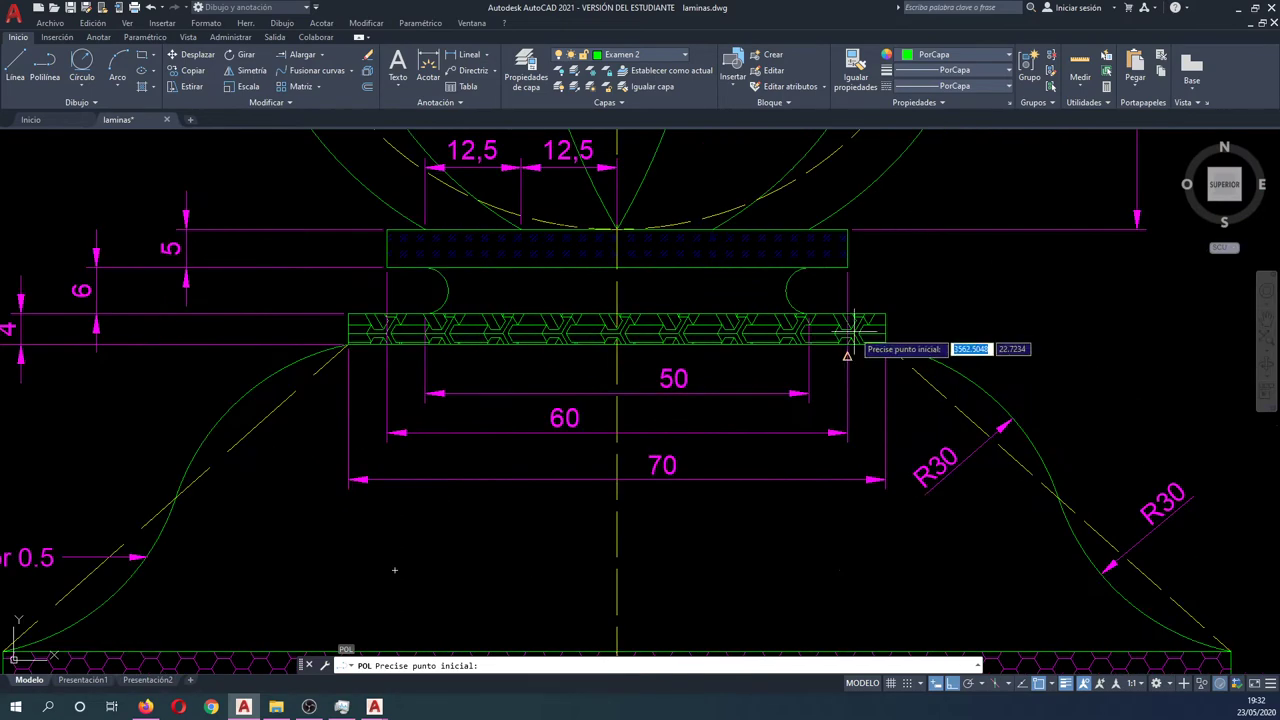
pyautogui.scroll(-2, 849, 346)
pyautogui.scroll(-3, 1088, 486)
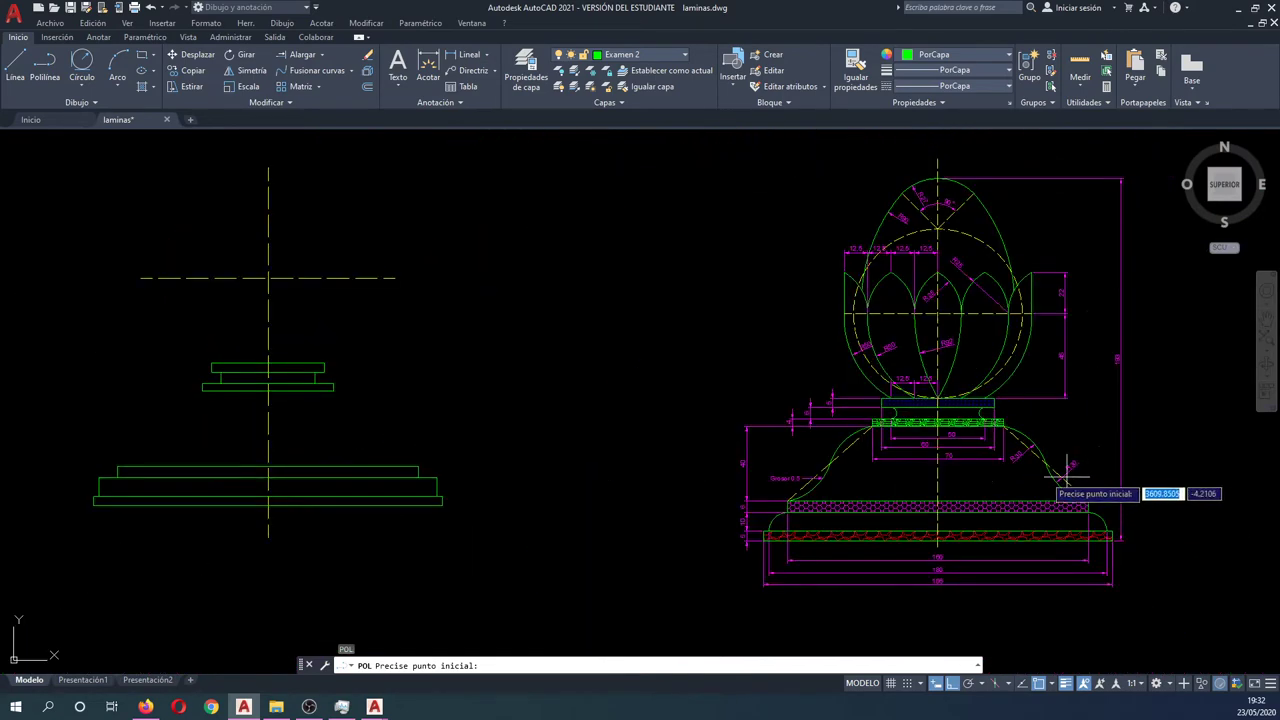
pyautogui.scroll(2, 252, 372)
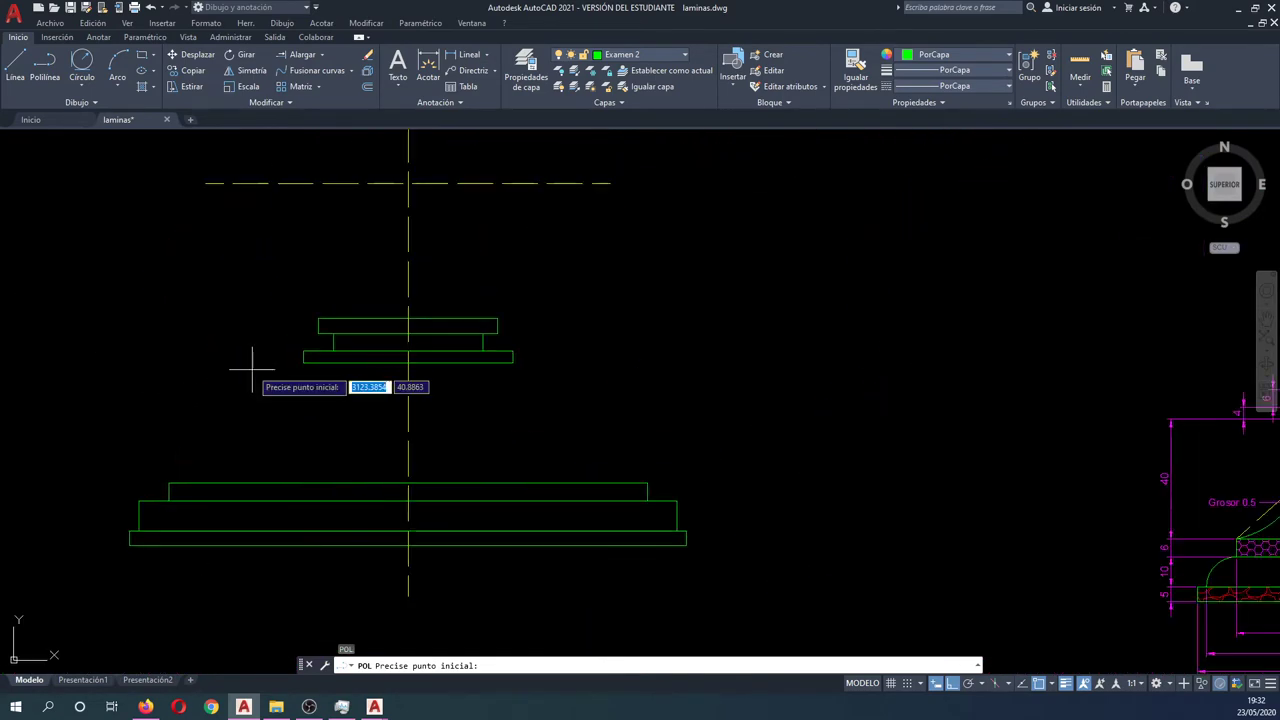
pyautogui.click(303, 363)
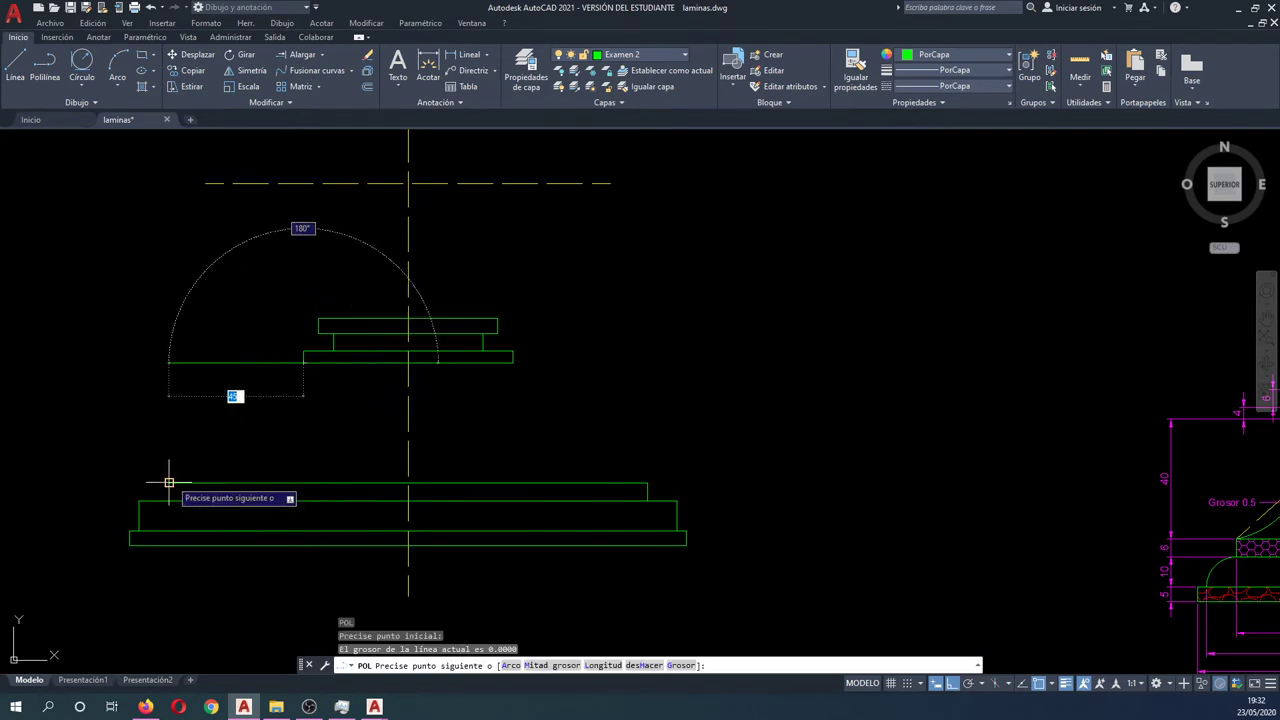
pyautogui.click(169, 483)
pyautogui.press('Escape')
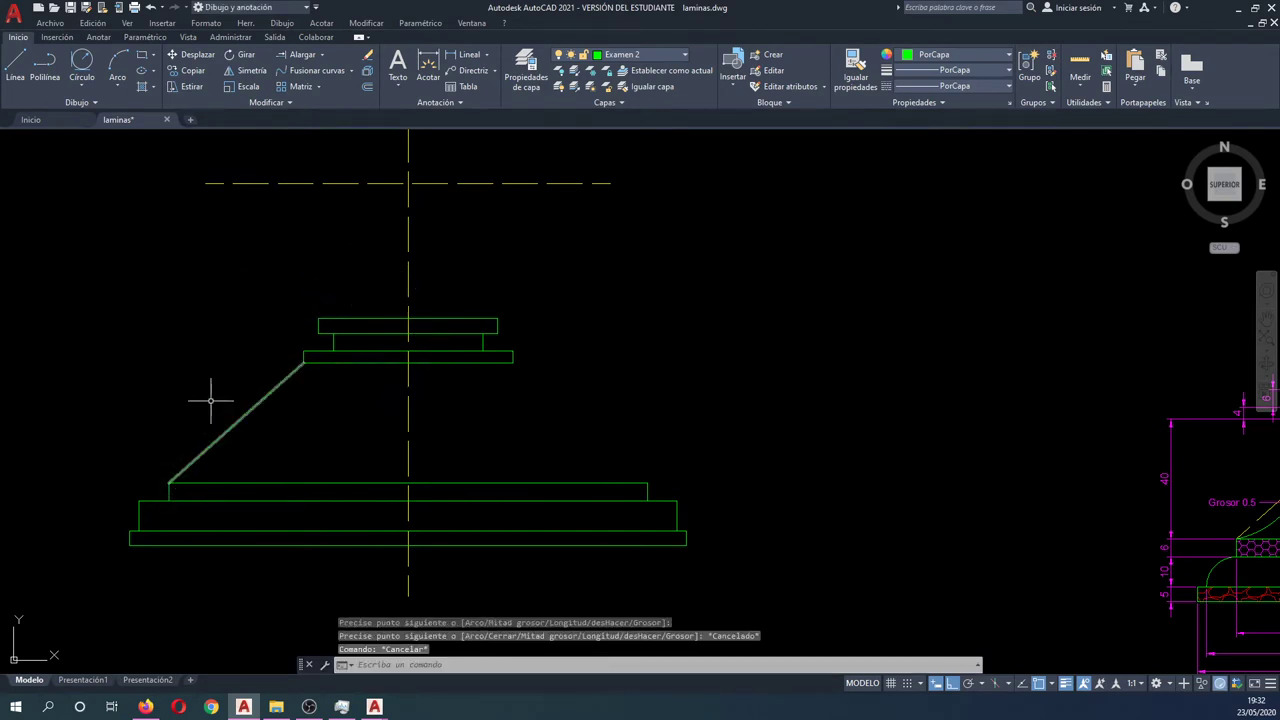
pyautogui.scroll(-2, 332, 400)
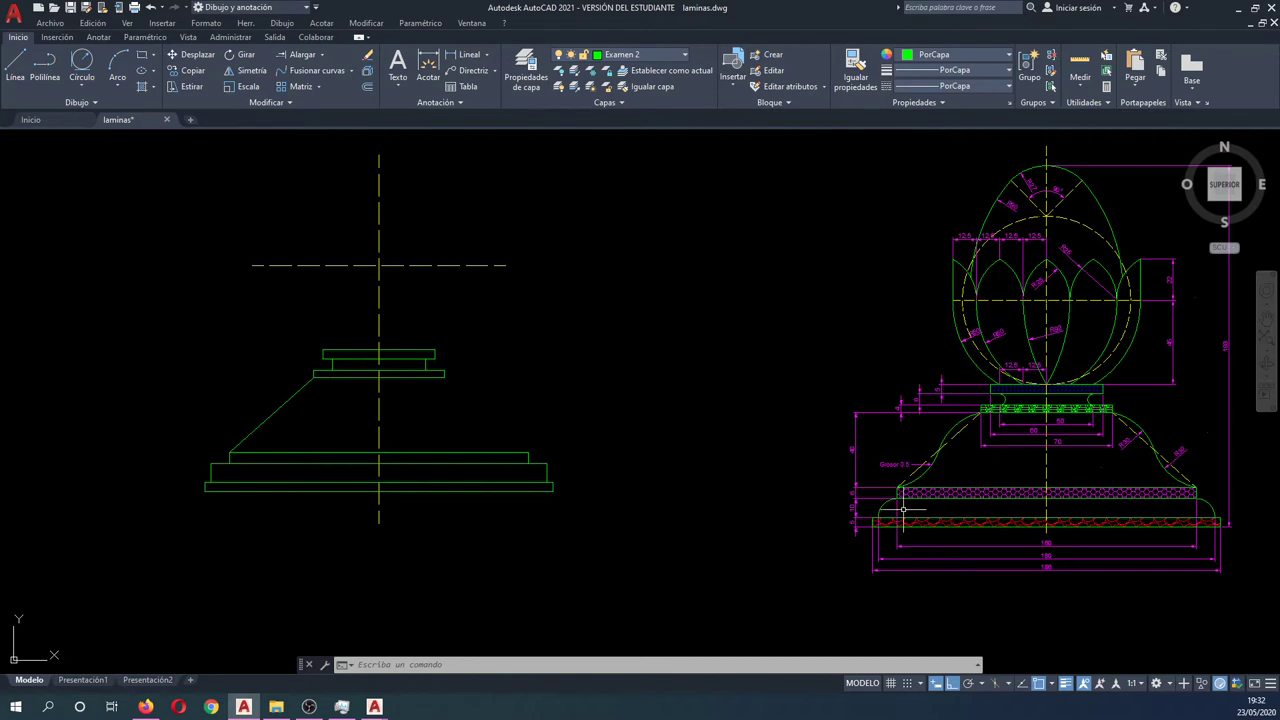
pyautogui.scroll(5, 903, 509)
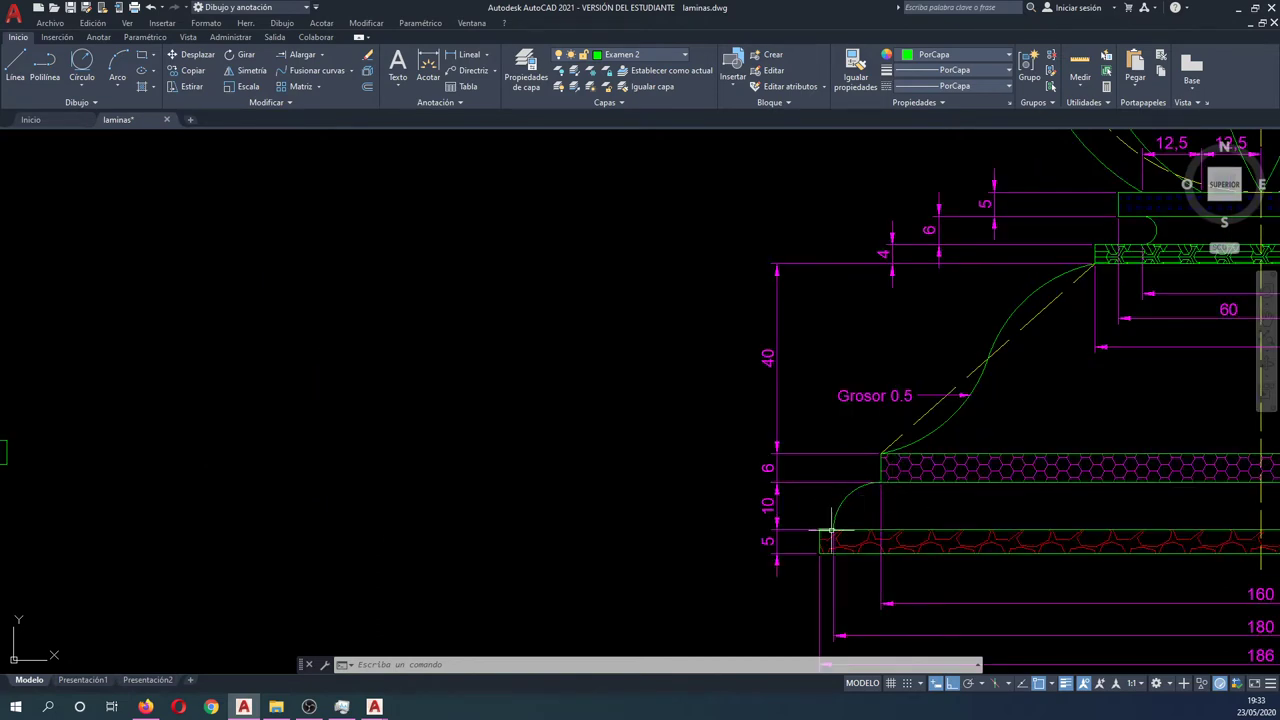
pyautogui.scroll(-2, 874, 490)
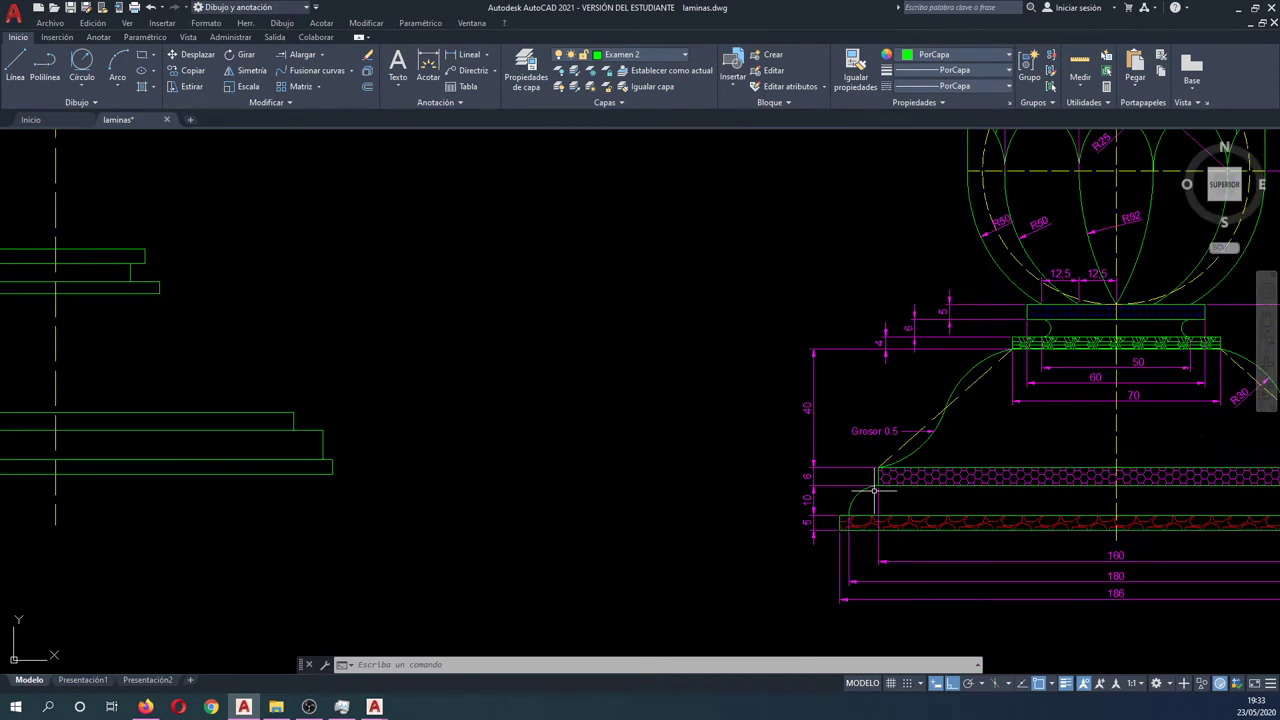
pyautogui.scroll(-2, 447, 503)
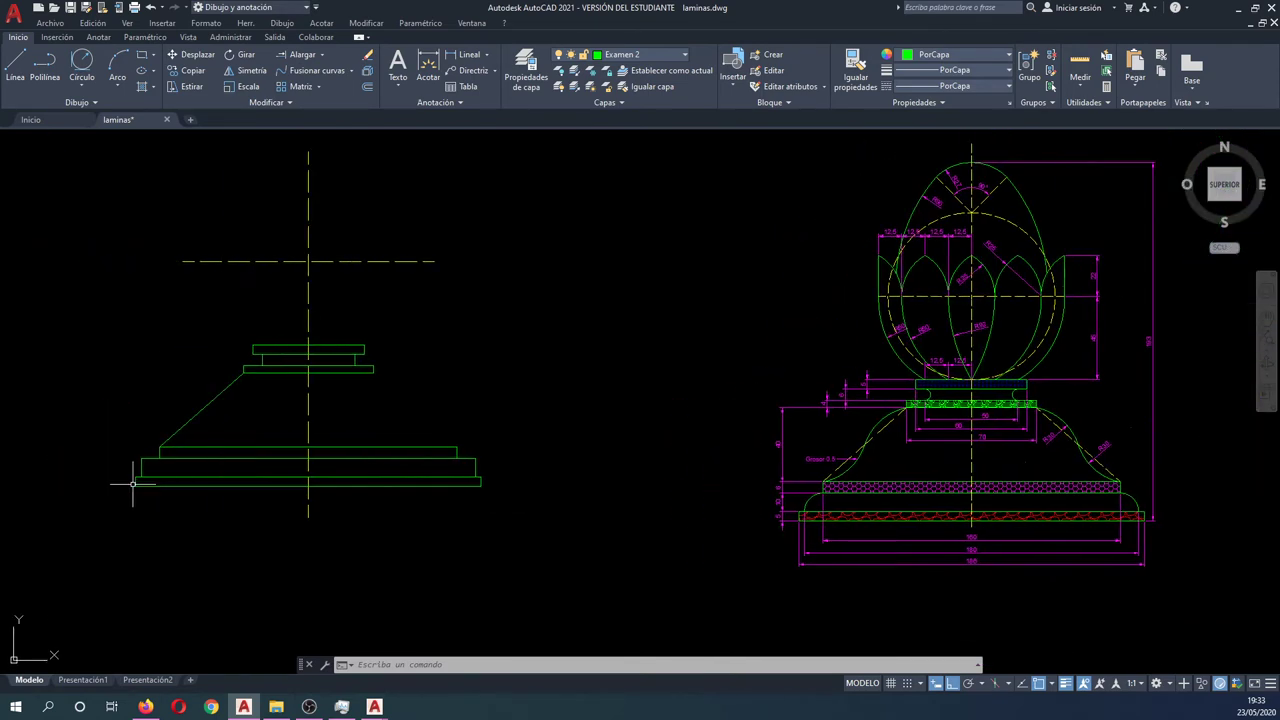
pyautogui.scroll(3, 148, 476)
# Draw a circle and move it onto the middle base step's left corner.
pyautogui.write('c')
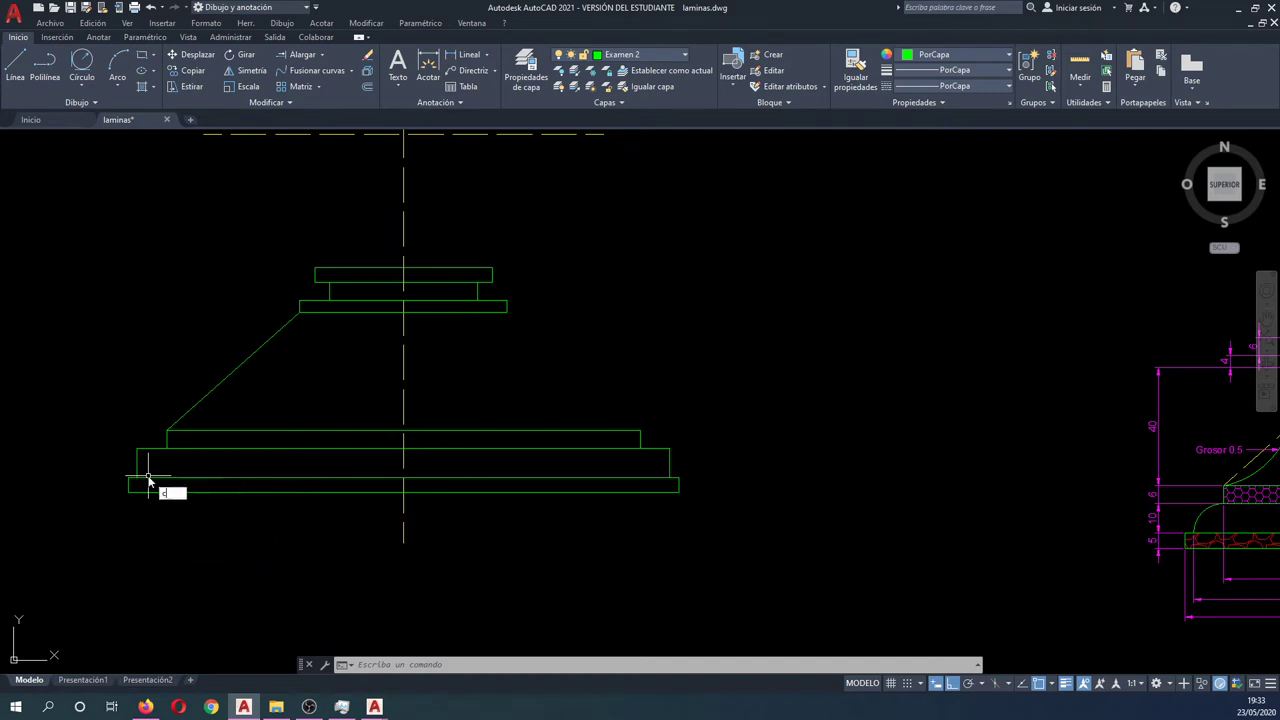
pyautogui.press('Return')
pyautogui.click(137, 477)
pyautogui.click(107, 468)
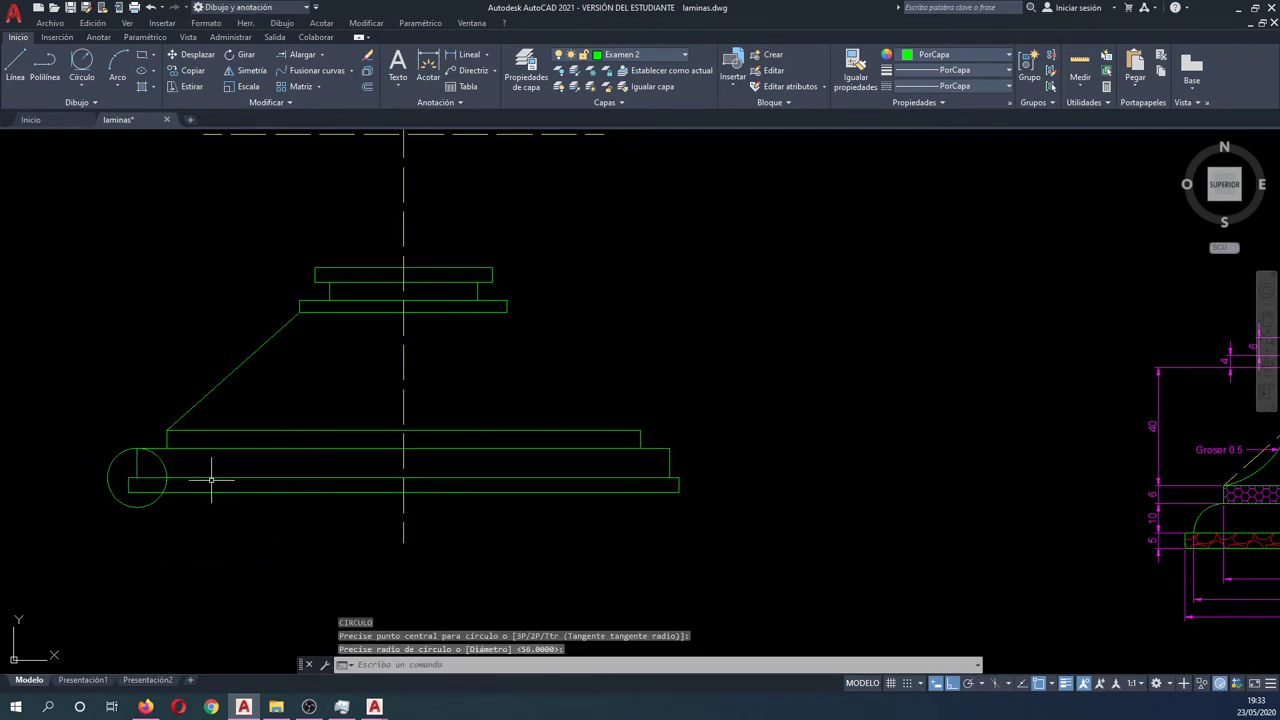
pyautogui.write('d')
pyautogui.press('Return')
pyautogui.click(180, 505)
pyautogui.click(92, 442)
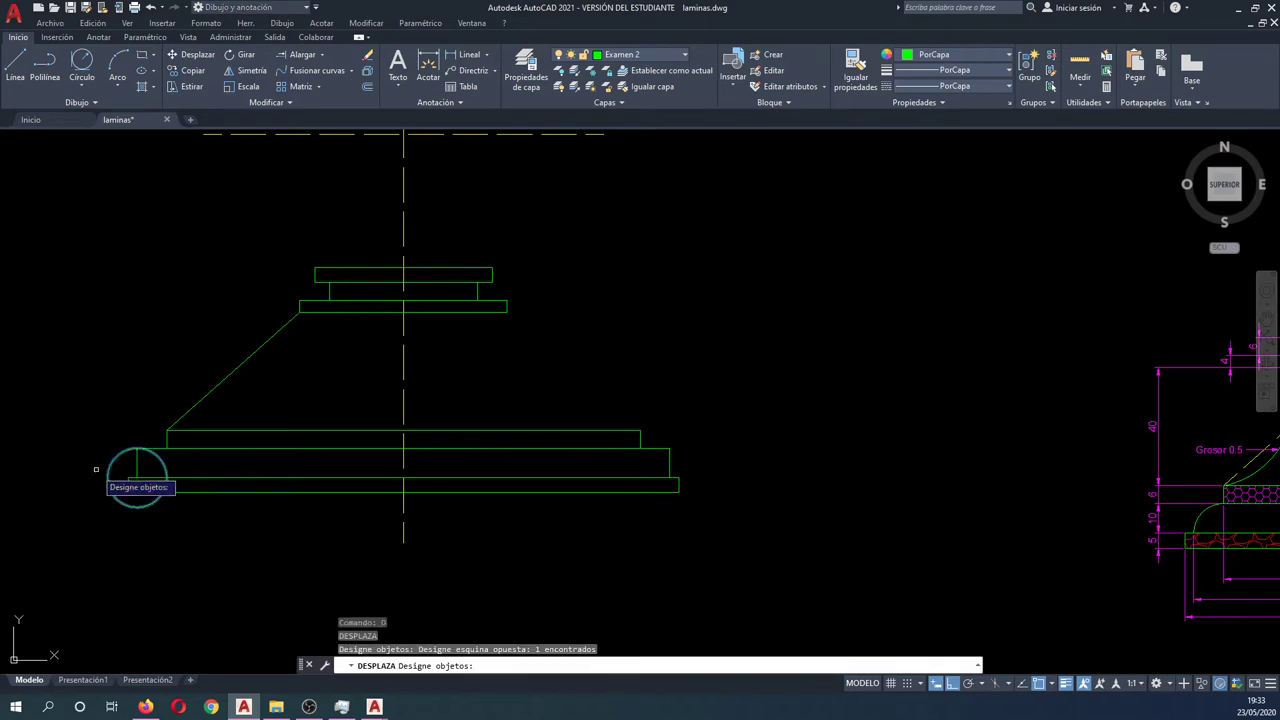
pyautogui.press('Return')
pyautogui.scroll(2, 107, 477)
pyautogui.click(107, 477)
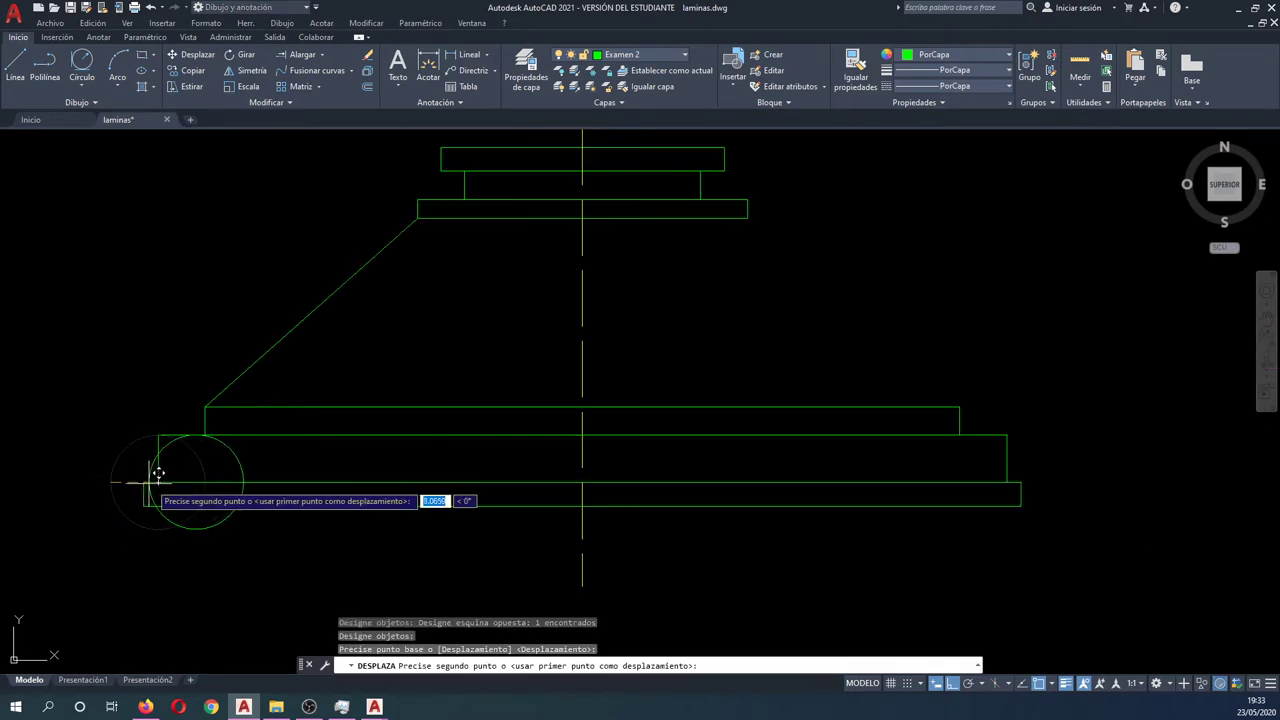
pyautogui.click(158, 482)
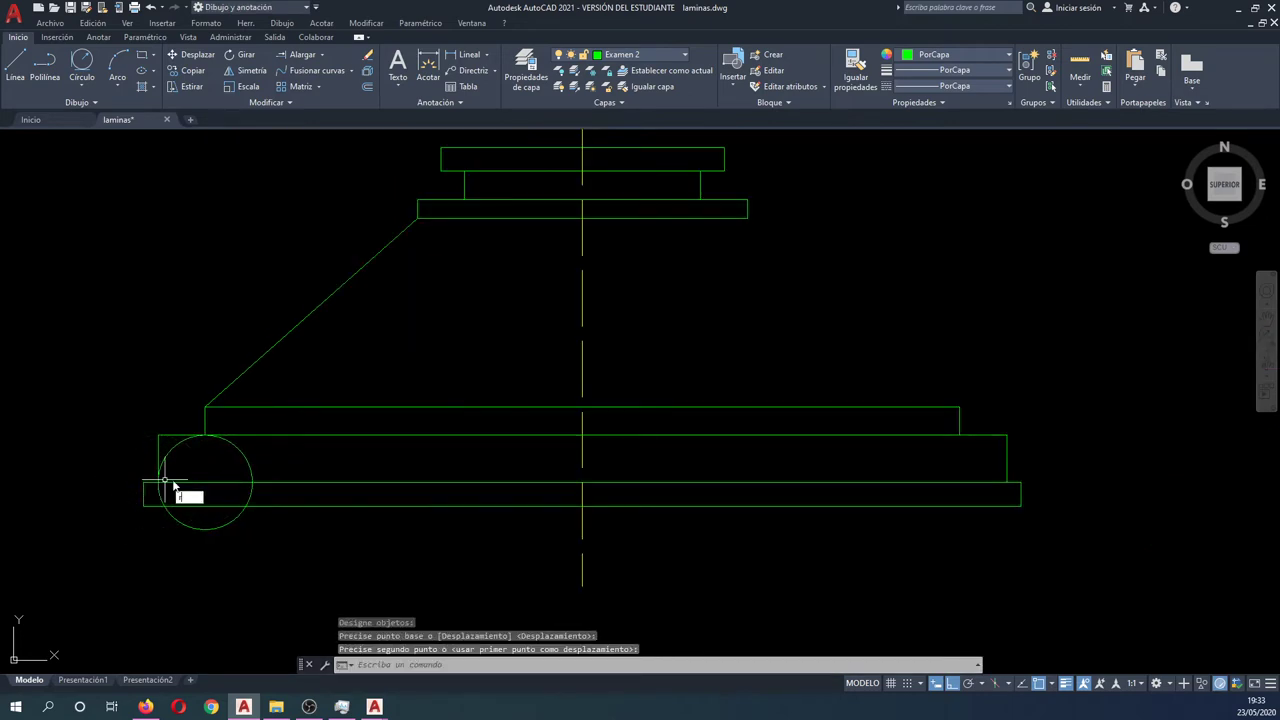
# Trim the circle against the base steps, leaving only the quarter-round arc.
pyautogui.write('rr')
pyautogui.press('Return')
pyautogui.click(238, 466)
pyautogui.click(128, 416)
pyautogui.press('Return')
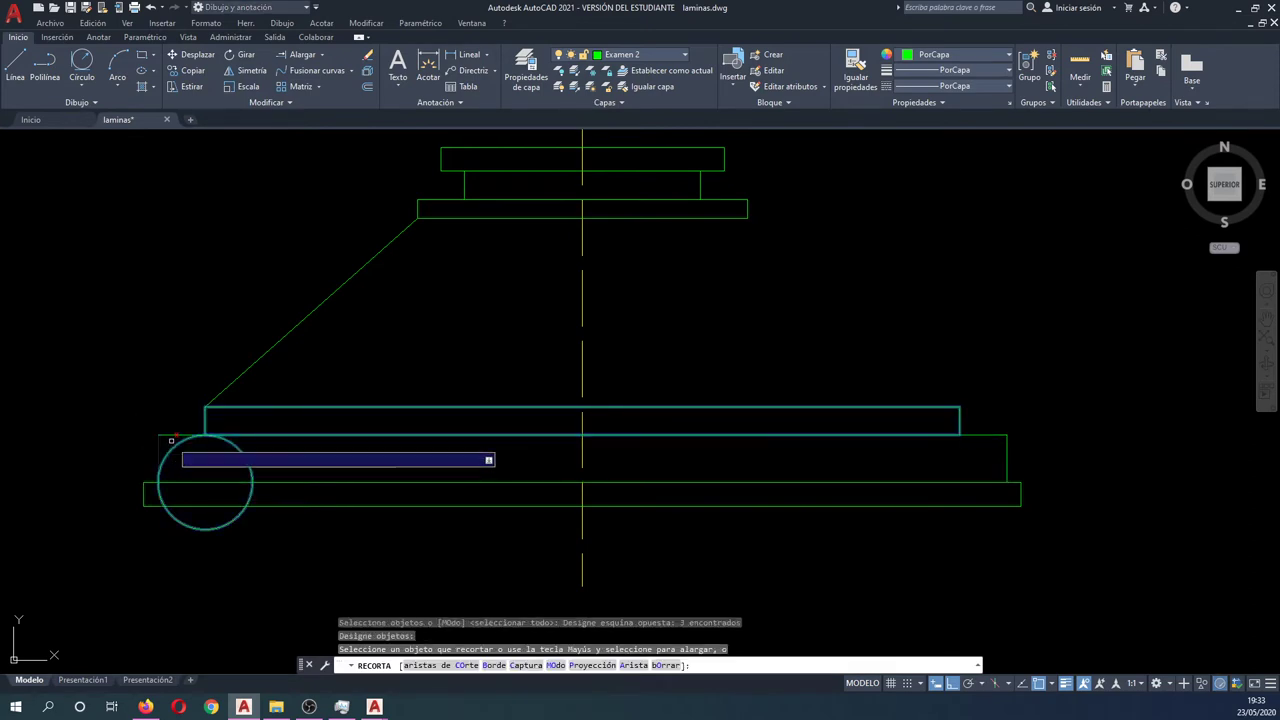
pyautogui.click(171, 440)
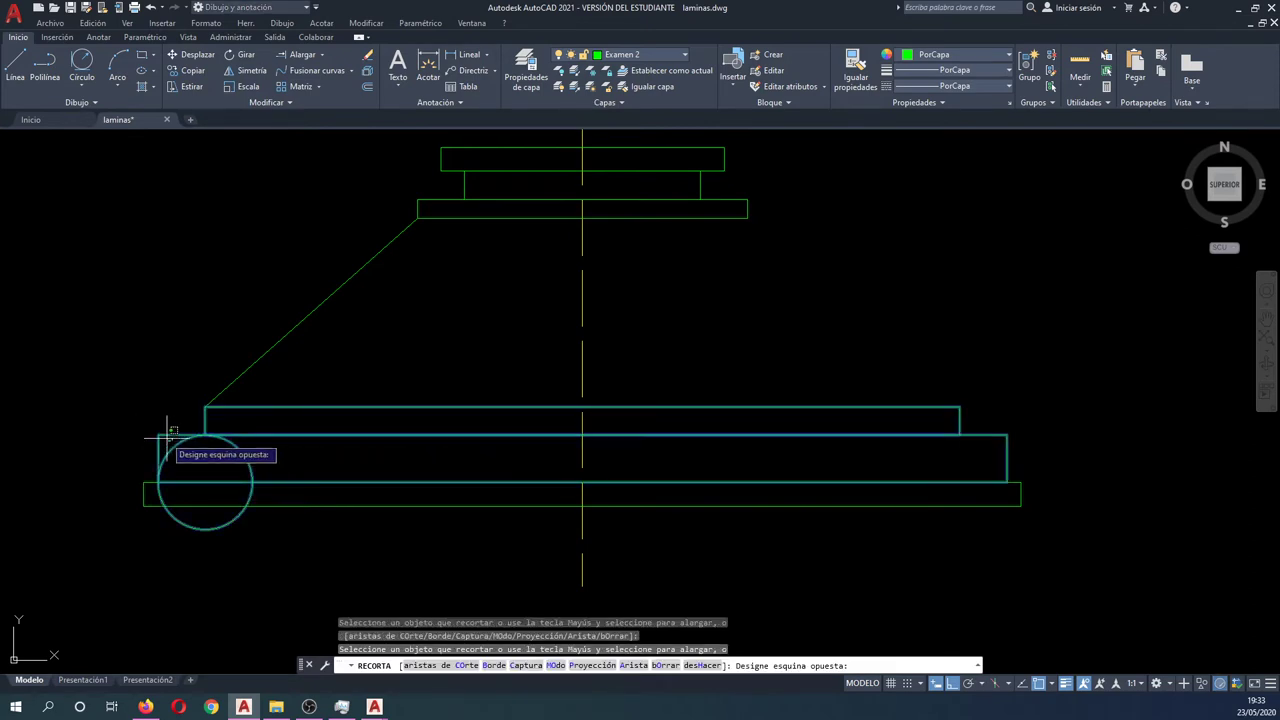
pyautogui.click(252, 474)
pyautogui.click(238, 462)
pyautogui.click(247, 493)
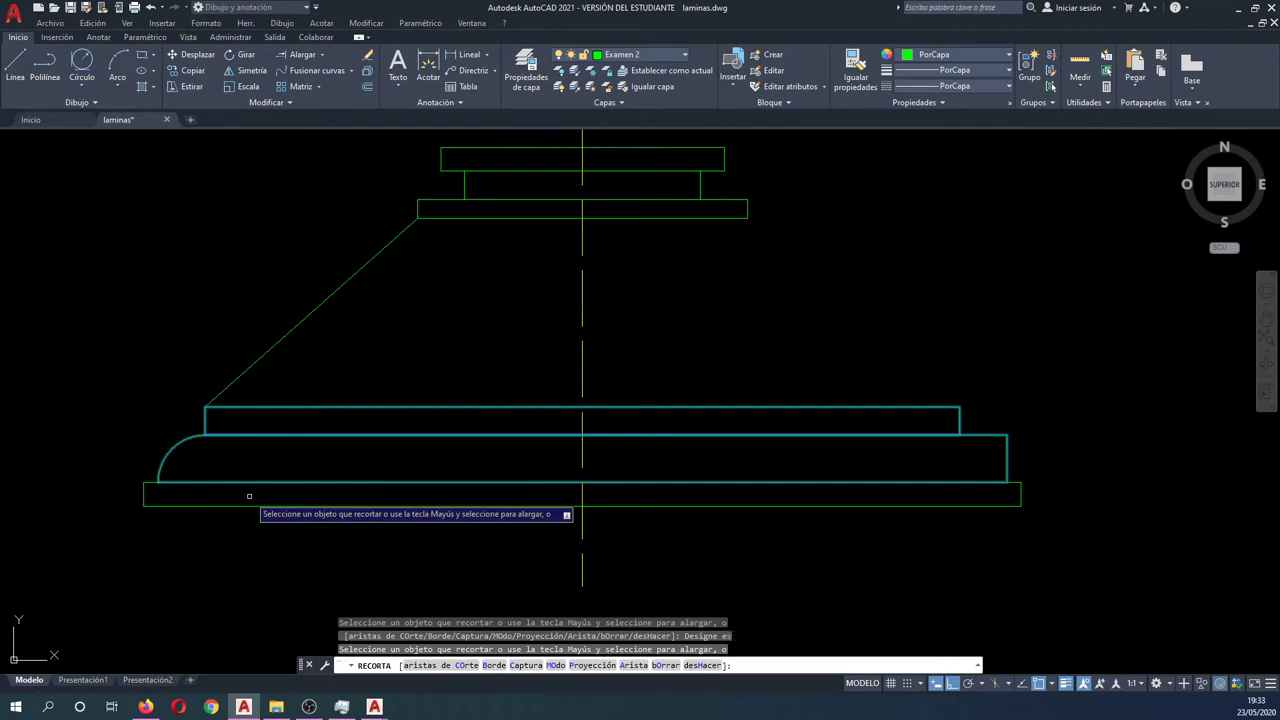
pyautogui.press('Escape')
pyautogui.press('Escape')
pyautogui.scroll(-2, 195, 485)
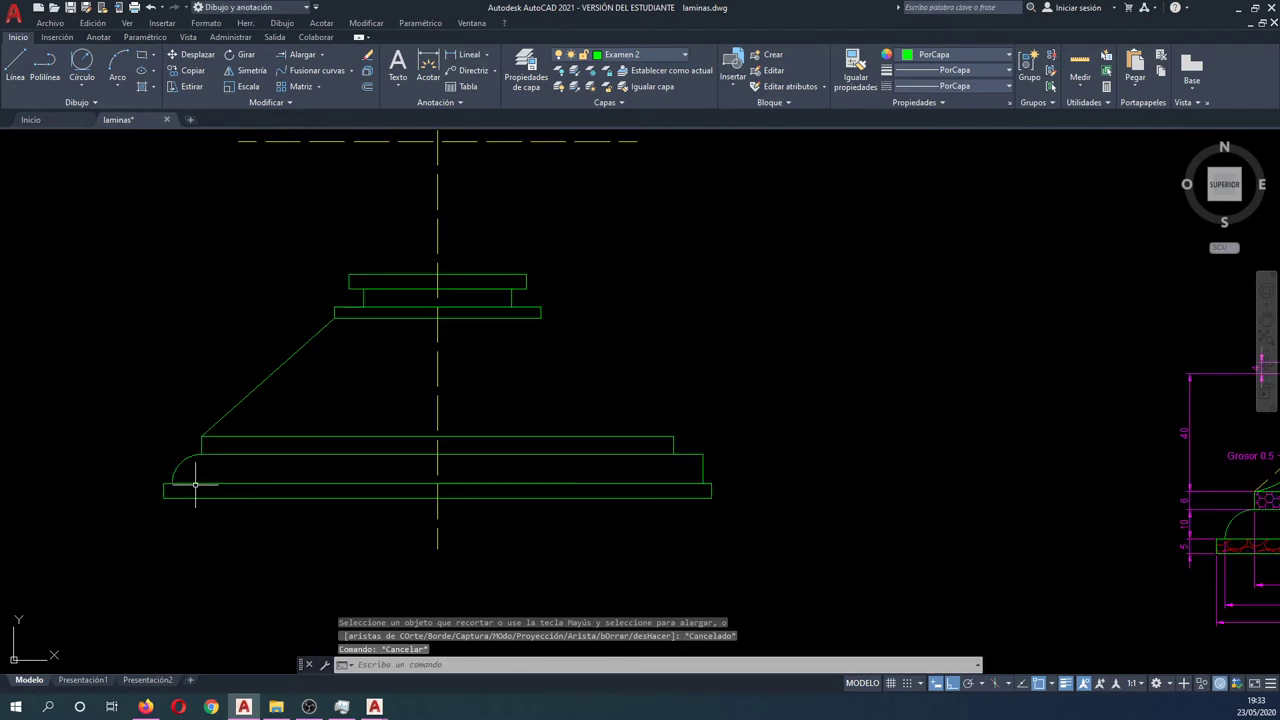
# Make the slanted profile line dashed by matching properties from the axis.
pyautogui.moveTo(361, 508); pyautogui.dragTo(220, 502, button='middle')
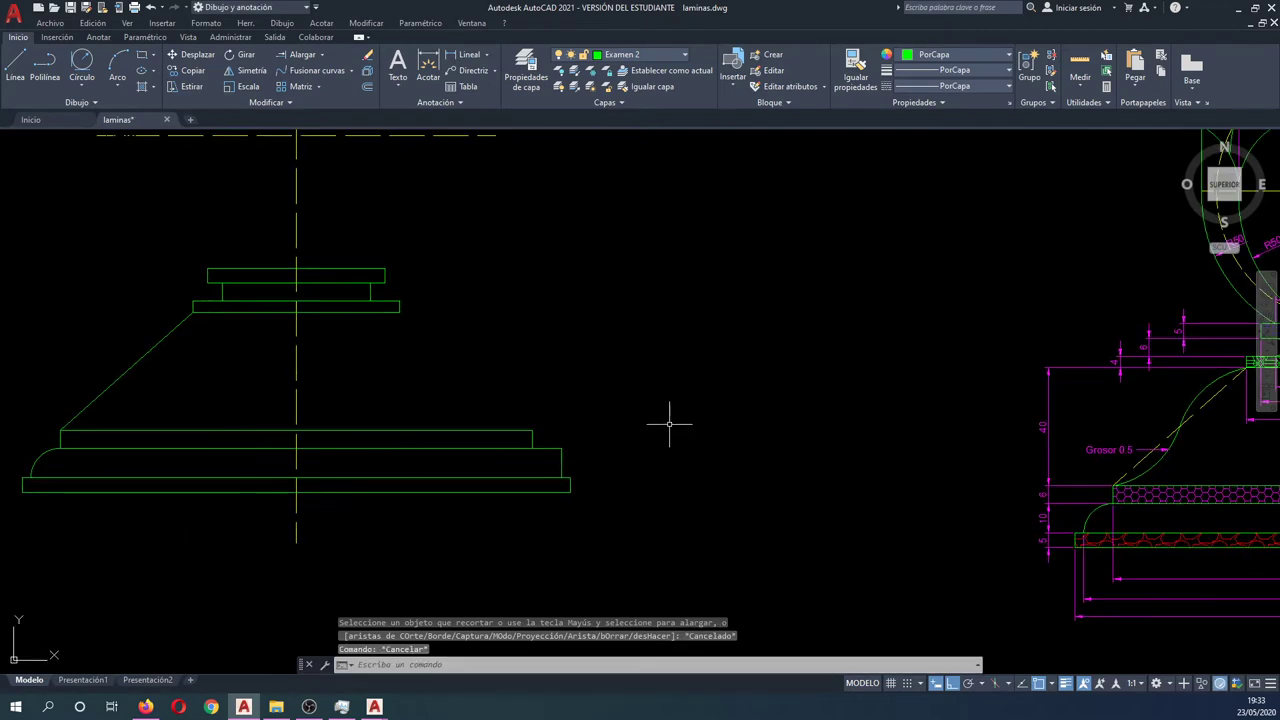
pyautogui.moveTo(900, 423); pyautogui.dragTo(500, 449, button='middle')
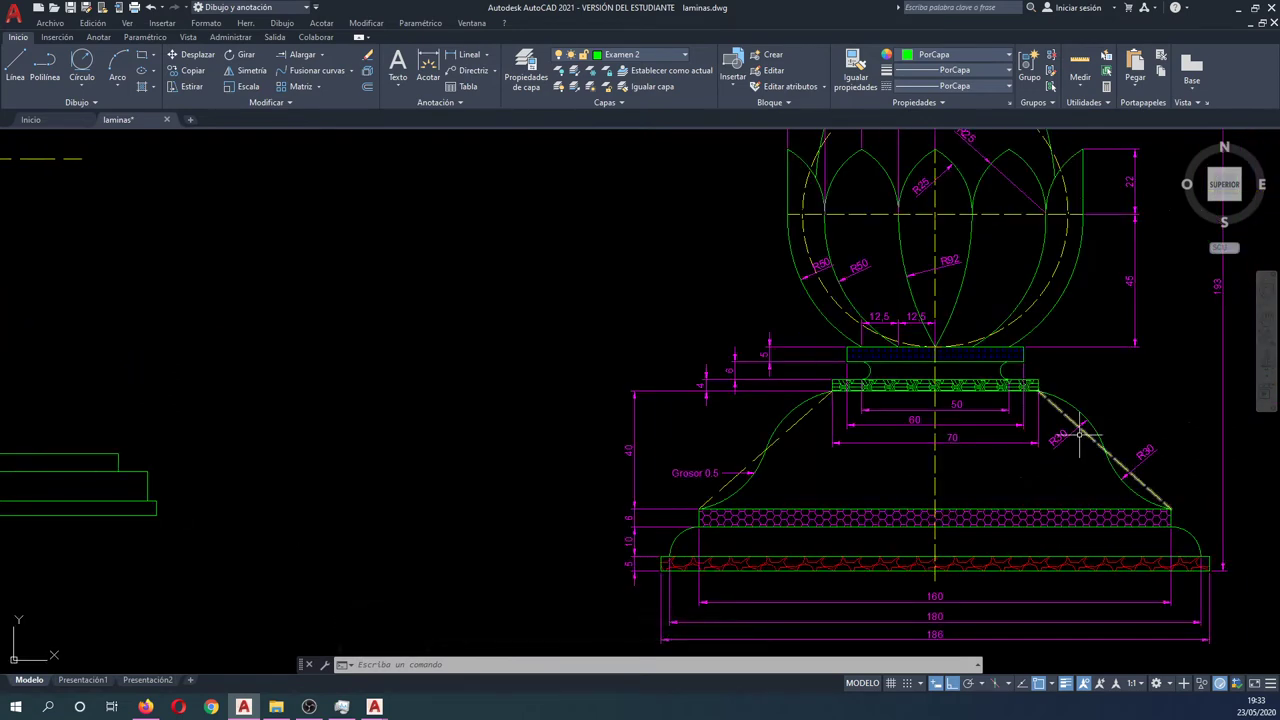
pyautogui.scroll(2, 1074, 440)
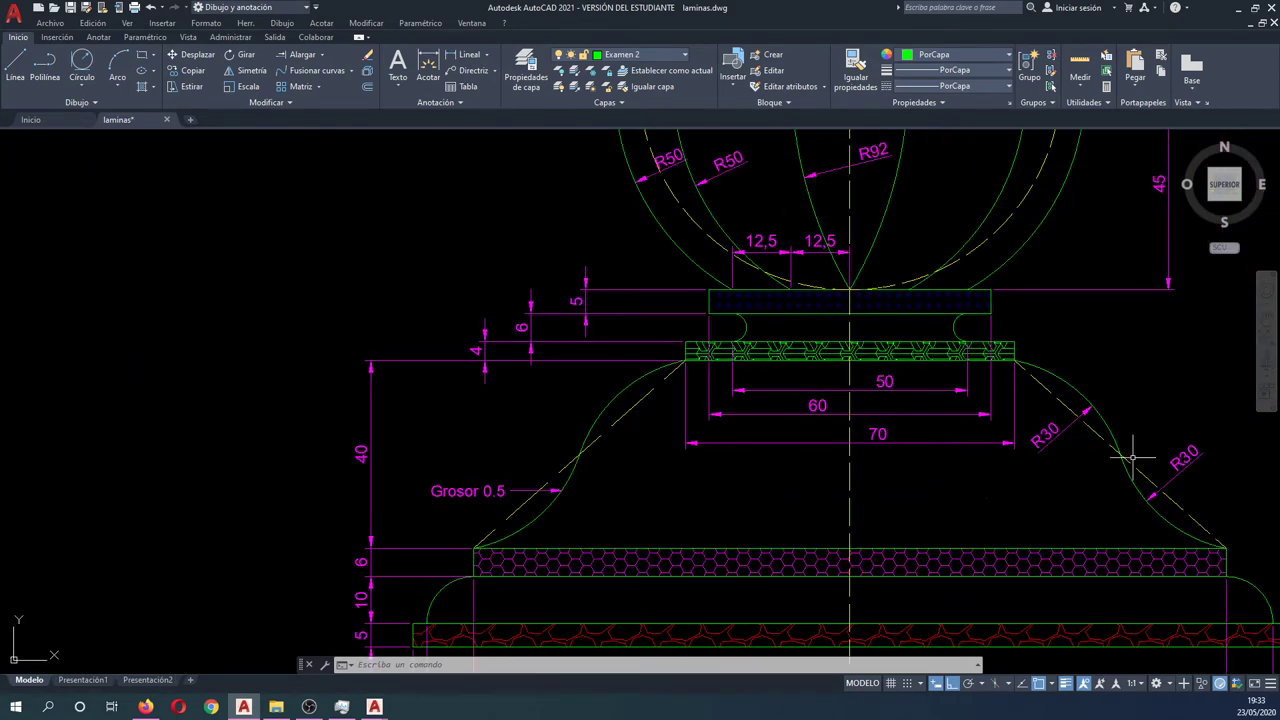
pyautogui.scroll(-5, 1131, 457)
pyautogui.moveTo(249, 410); pyautogui.dragTo(297, 418, button='middle')
pyautogui.press('Escape')
pyautogui.press('Escape')
pyautogui.write('gs')
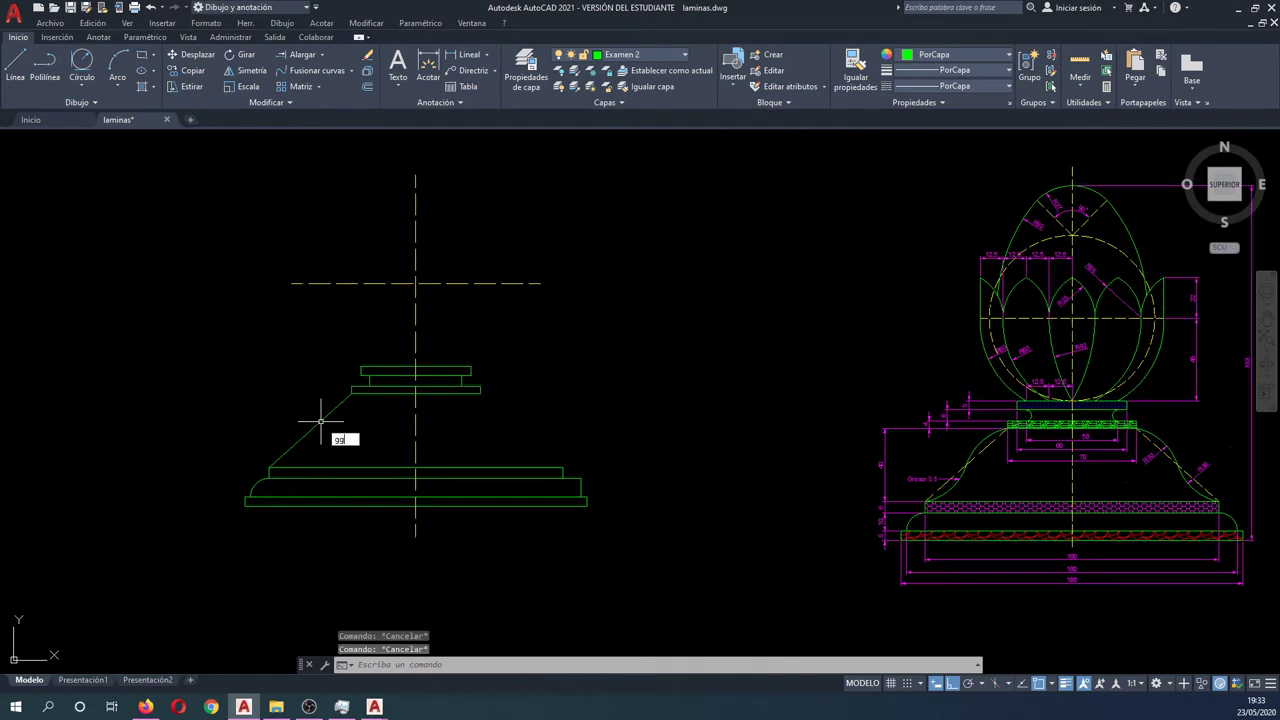
pyautogui.press('Return')
pyautogui.click(320, 421)
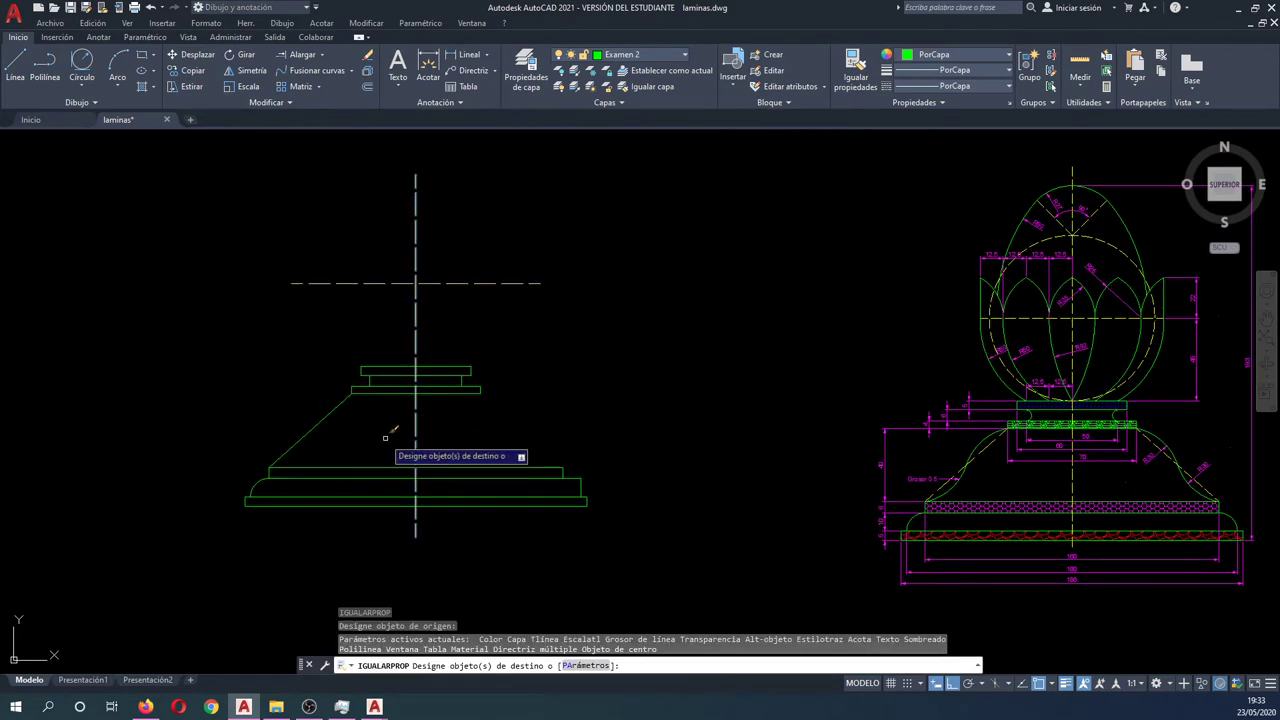
pyautogui.click(385, 437)
pyautogui.press('Escape')
pyautogui.moveTo(303, 414); pyautogui.dragTo(360, 428, button='middle')
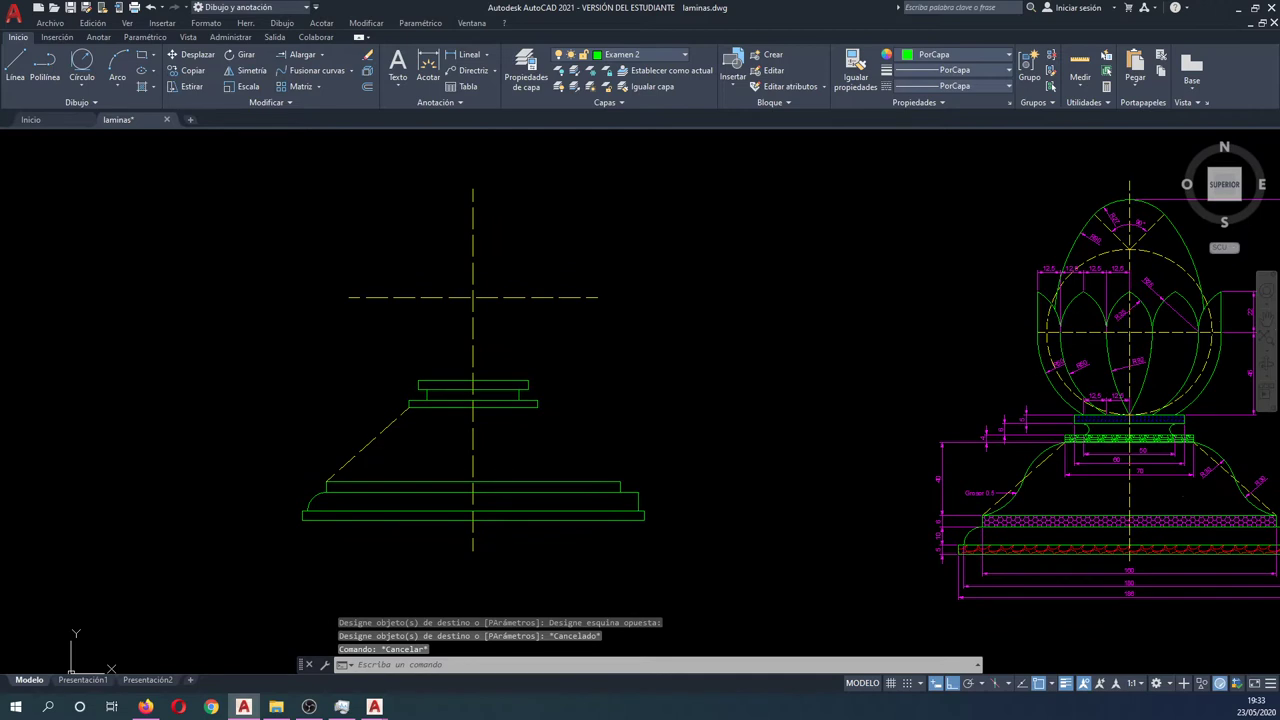
pyautogui.scroll(3, 301, 469)
# Draw a polyline from the neck base corner to a point on the slanted line.
pyautogui.write('pol')
pyautogui.press('Return')
pyautogui.click(486, 372)
pyautogui.scroll(2, 486, 372)
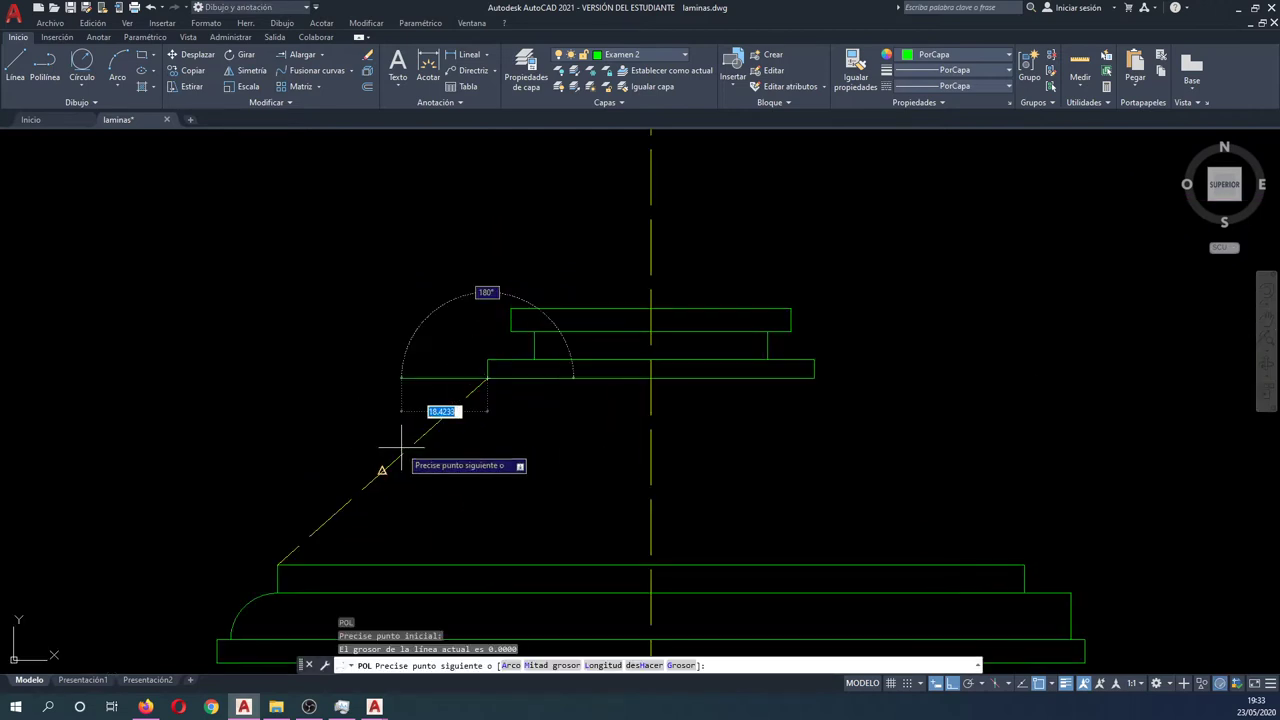
pyautogui.click(385, 455)
pyautogui.press('Escape')
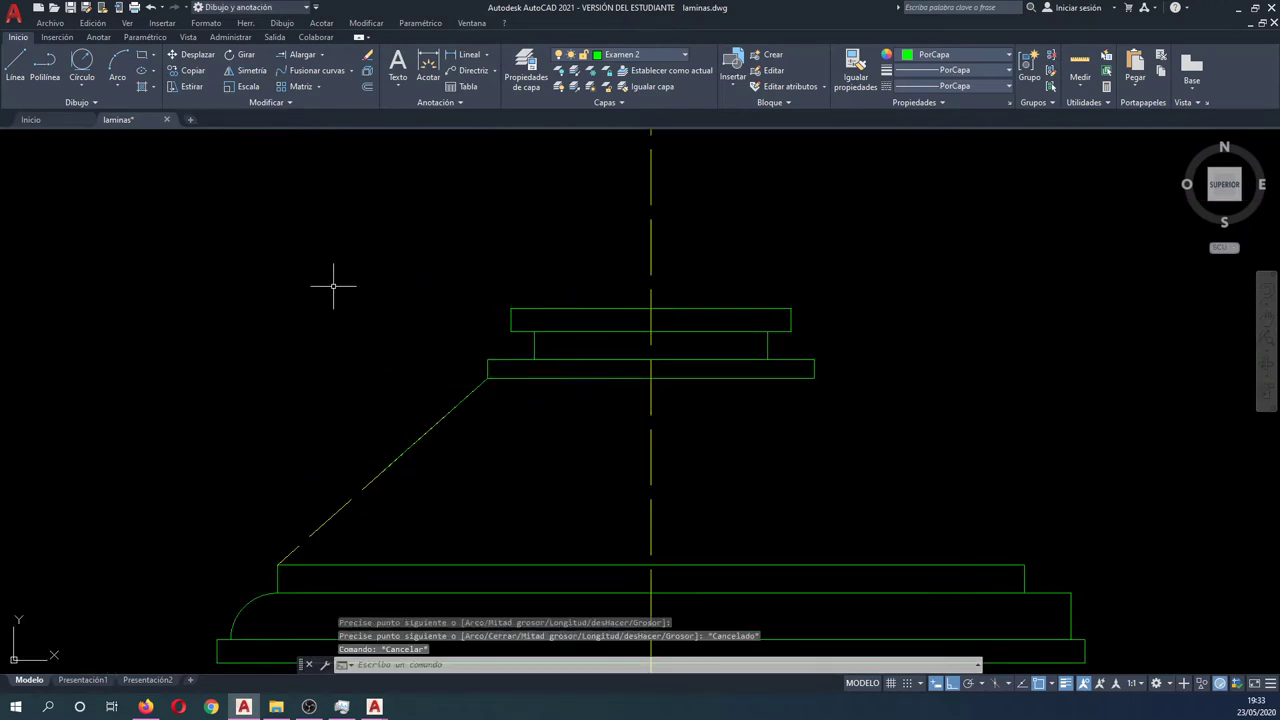
pyautogui.scroll(-4, 299, 286)
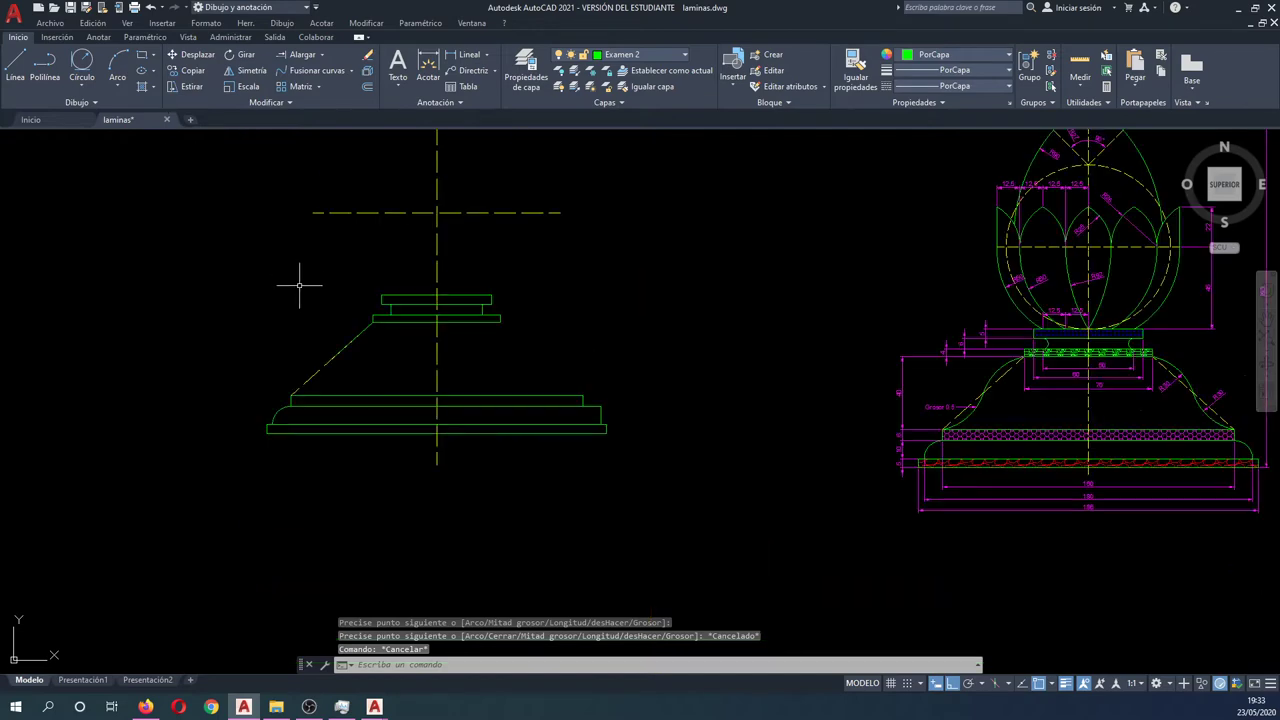
pyautogui.scroll(3, 970, 400)
pyautogui.scroll(-1, 866, 466)
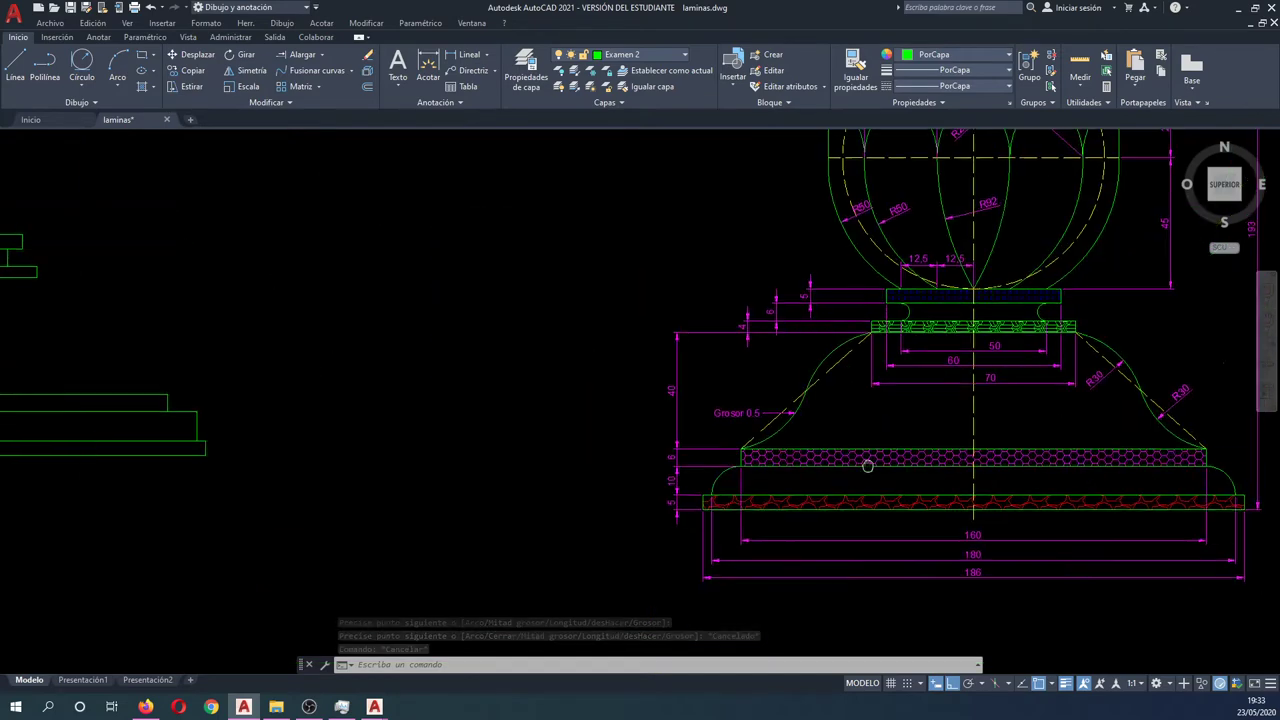
pyautogui.scroll(1, 866, 466)
pyautogui.moveTo(960, 466); pyautogui.dragTo(1057, 466, button='middle')
pyautogui.scroll(-2, 595, 405)
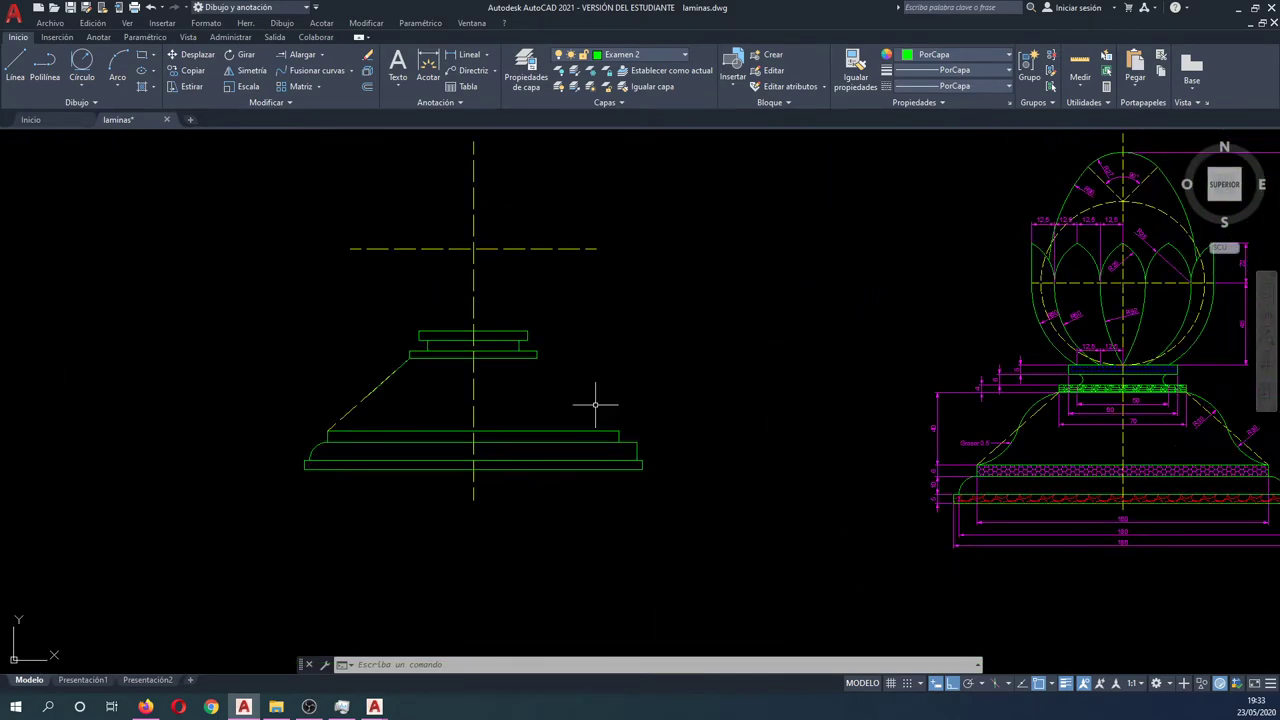
pyautogui.scroll(2, 338, 375)
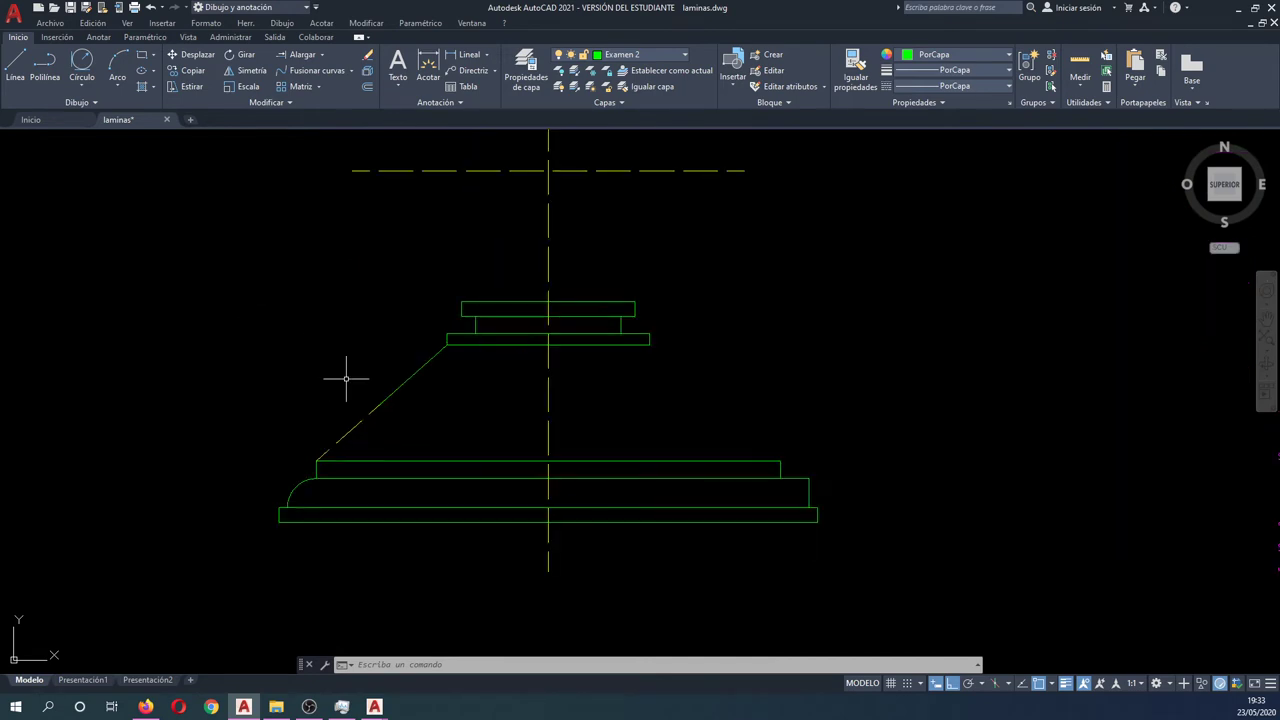
# Draw a radius-30 start-end-radius arc from the slanted line's top to its midpoint.
pyautogui.click(116, 86)
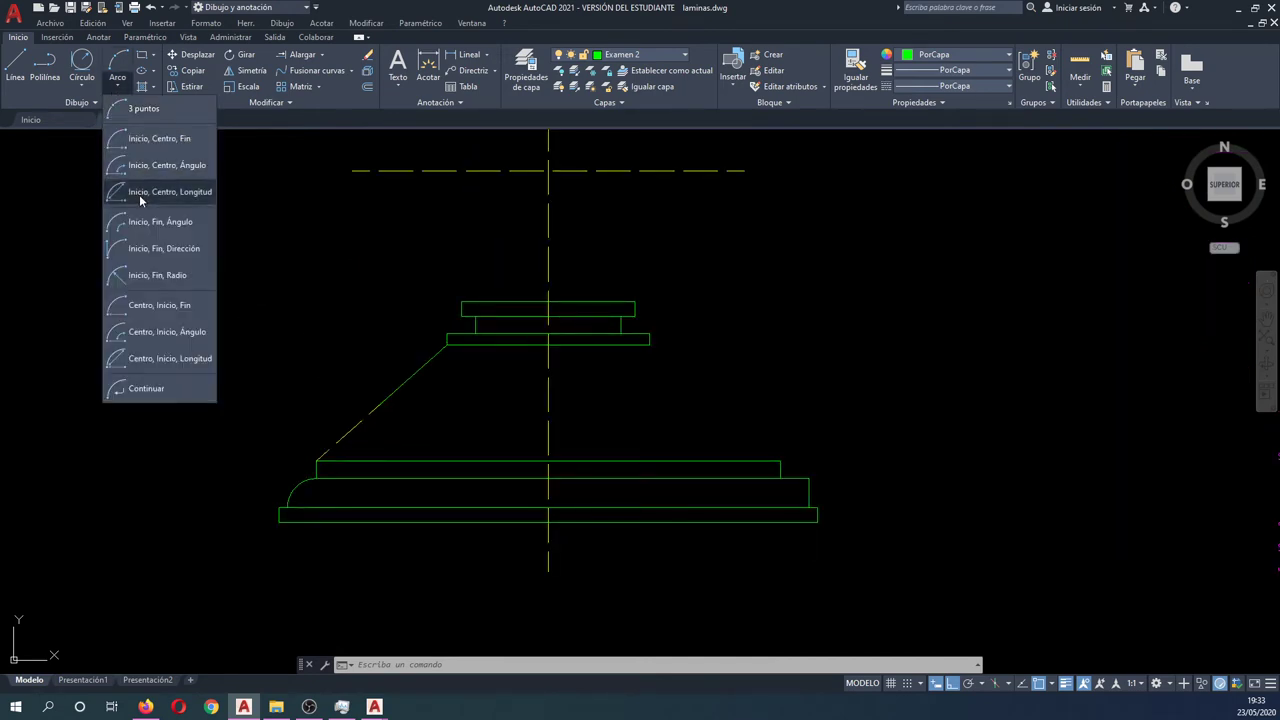
pyautogui.click(179, 275)
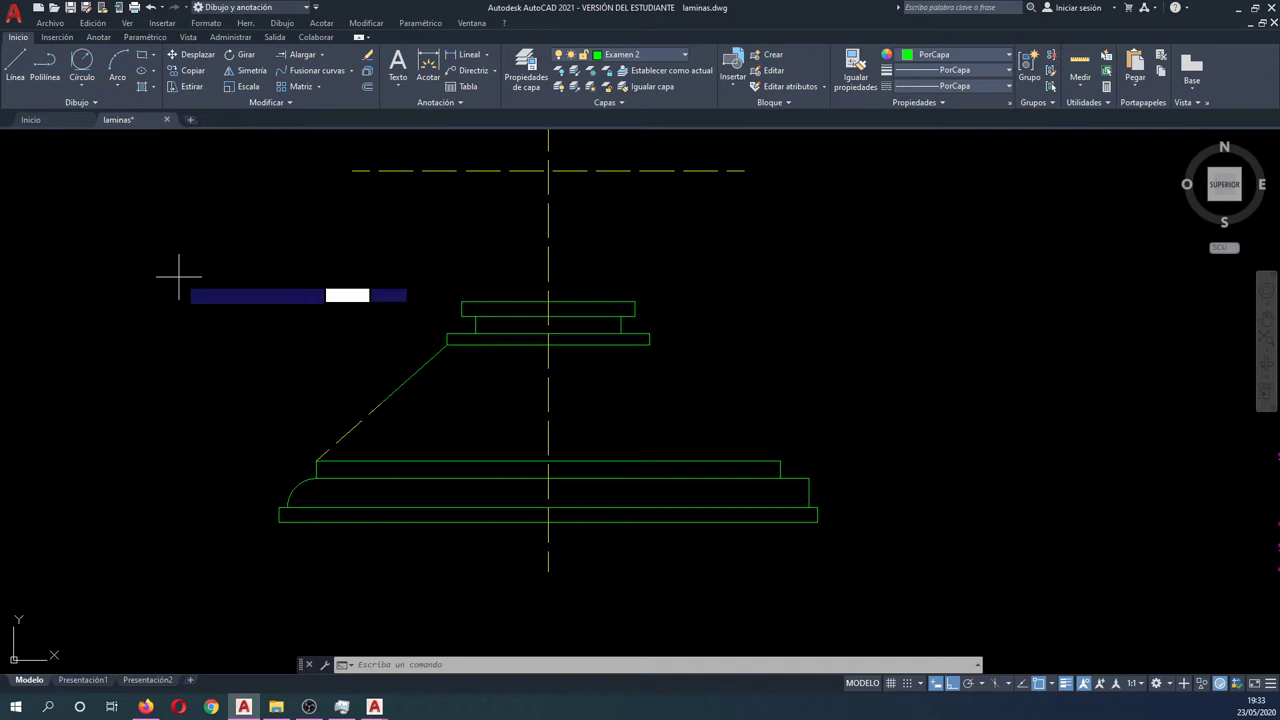
pyautogui.click(447, 345)
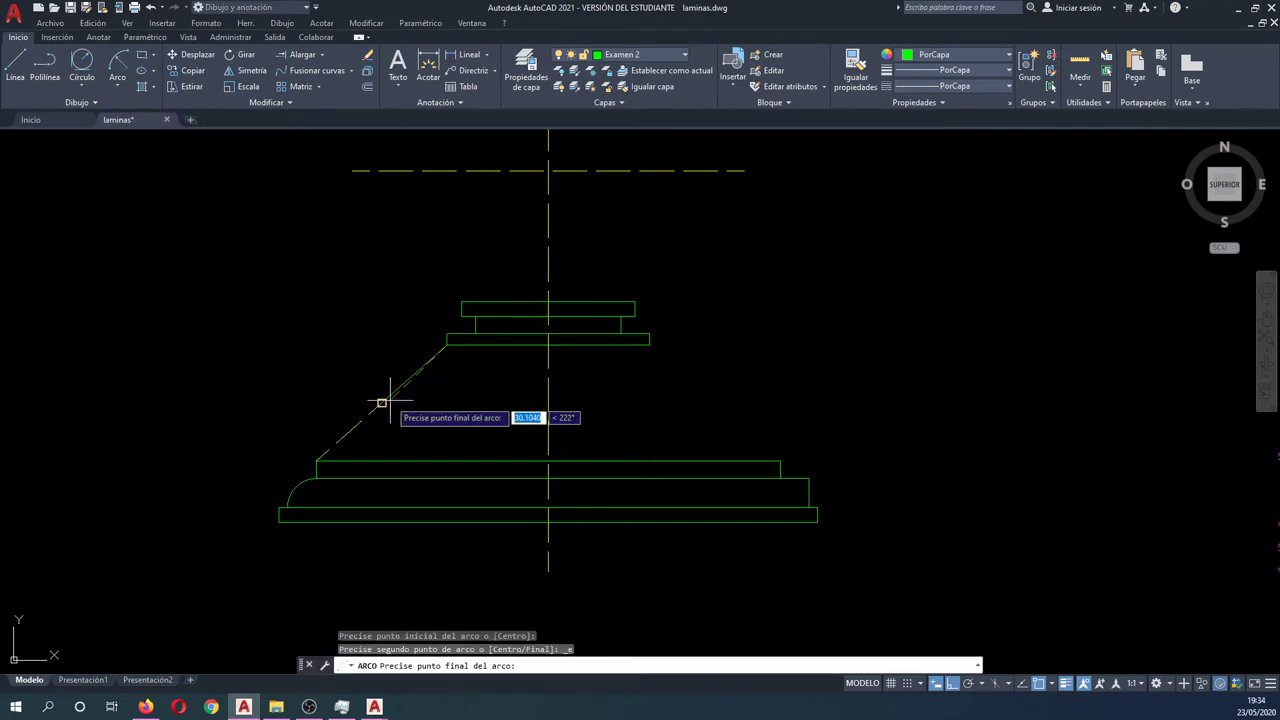
pyautogui.click(381, 403)
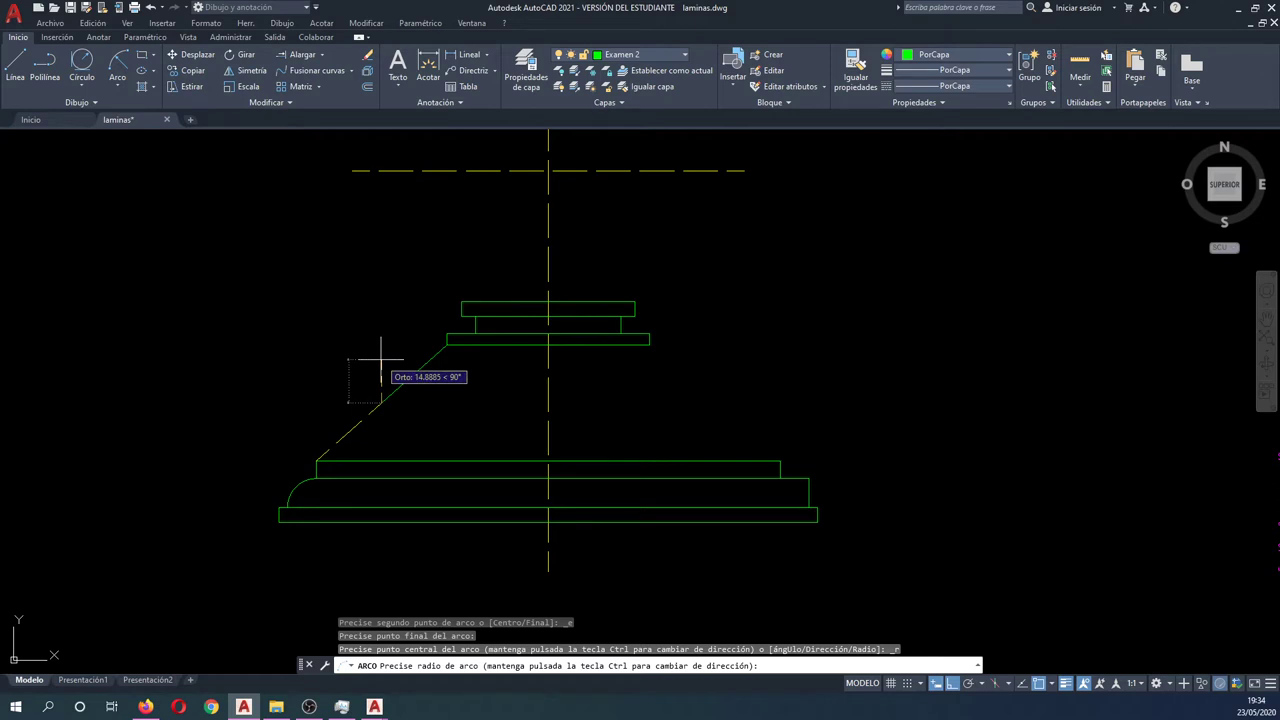
pyautogui.write('30')
pyautogui.press('Return')
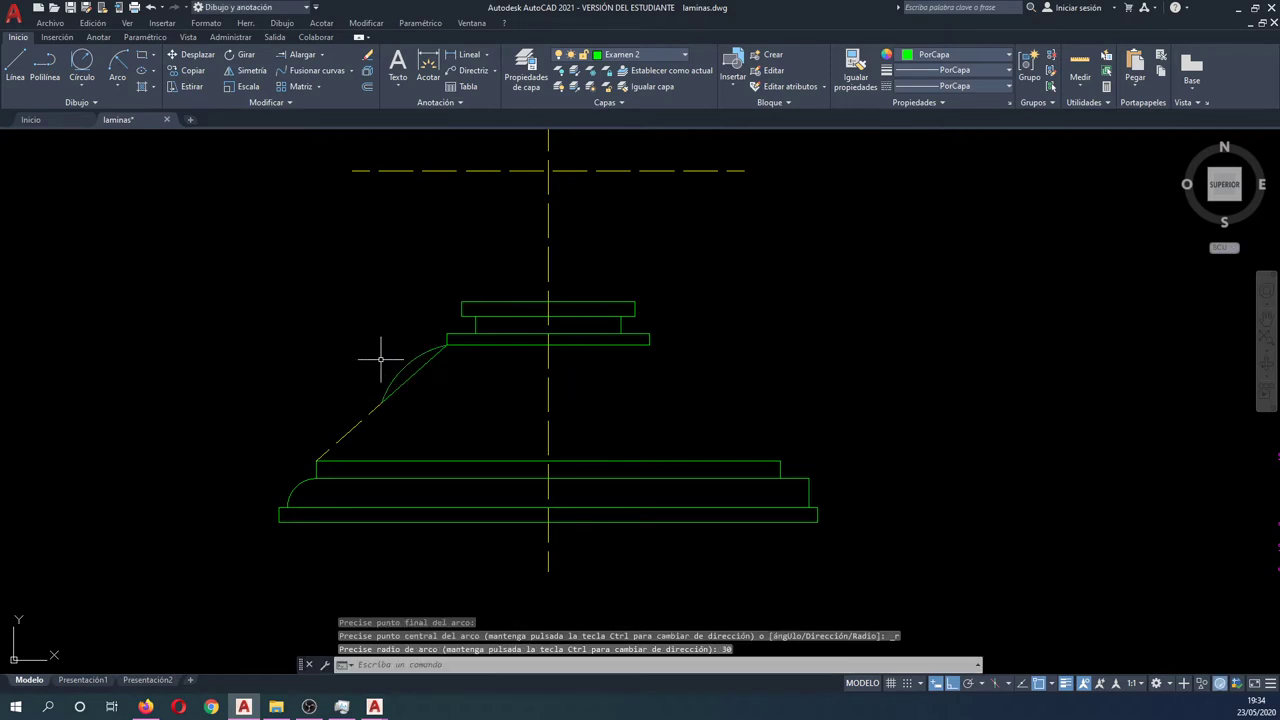
# Delete the straight segment that overlaps the new R30 arc.
pyautogui.press('Escape')
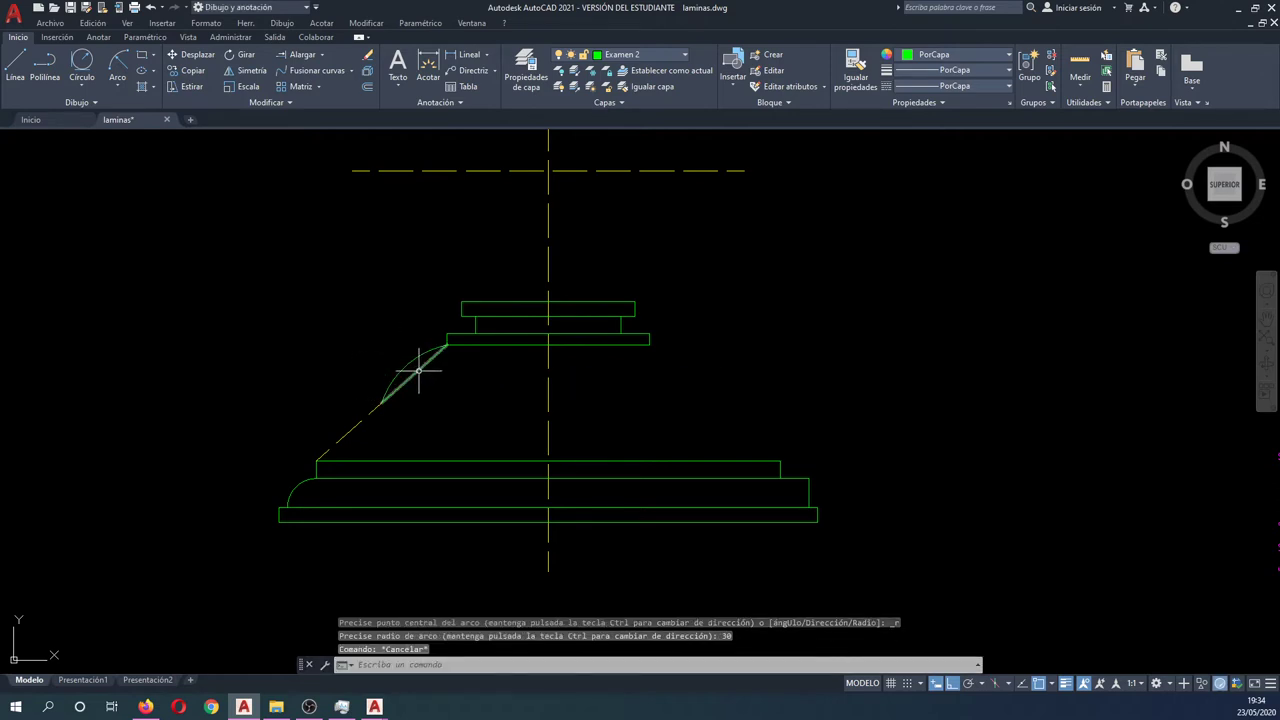
pyautogui.click(419, 371)
pyautogui.press('Delete')
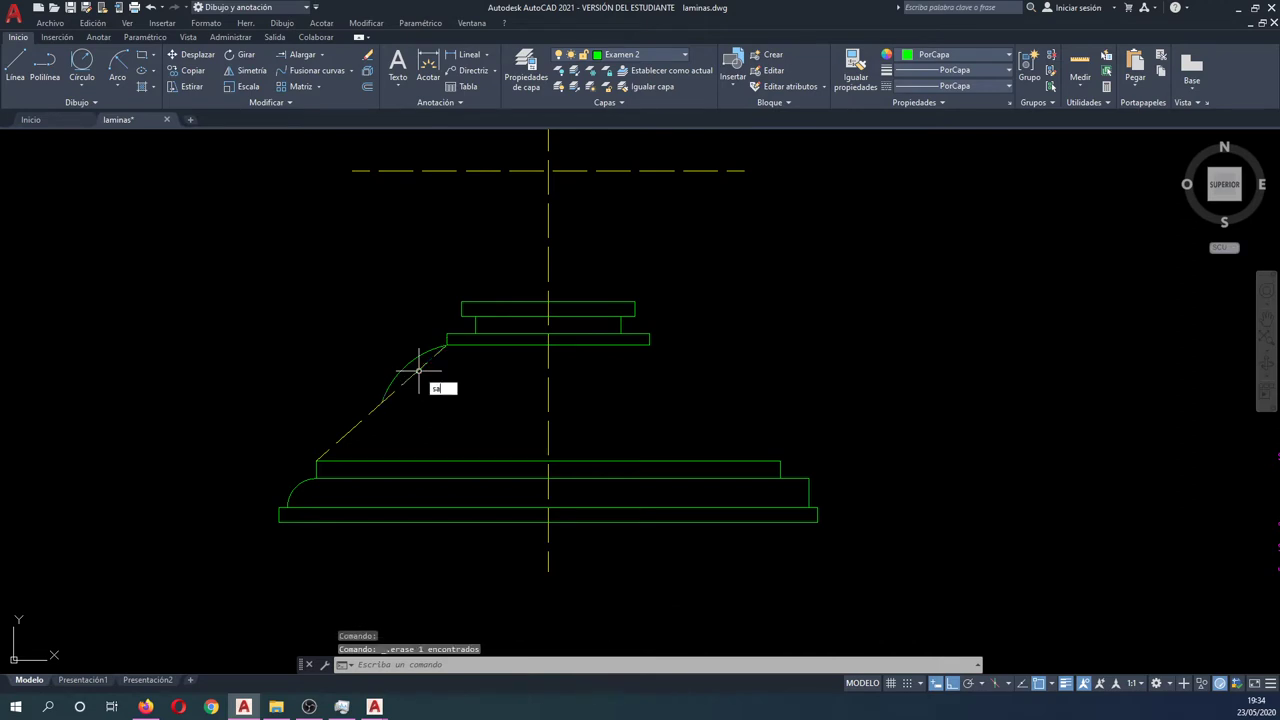
# Mirror the R30 arc about its own endpoints, keeping the original.
pyautogui.press('Return')
pyautogui.click(398, 372)
pyautogui.press('Return')
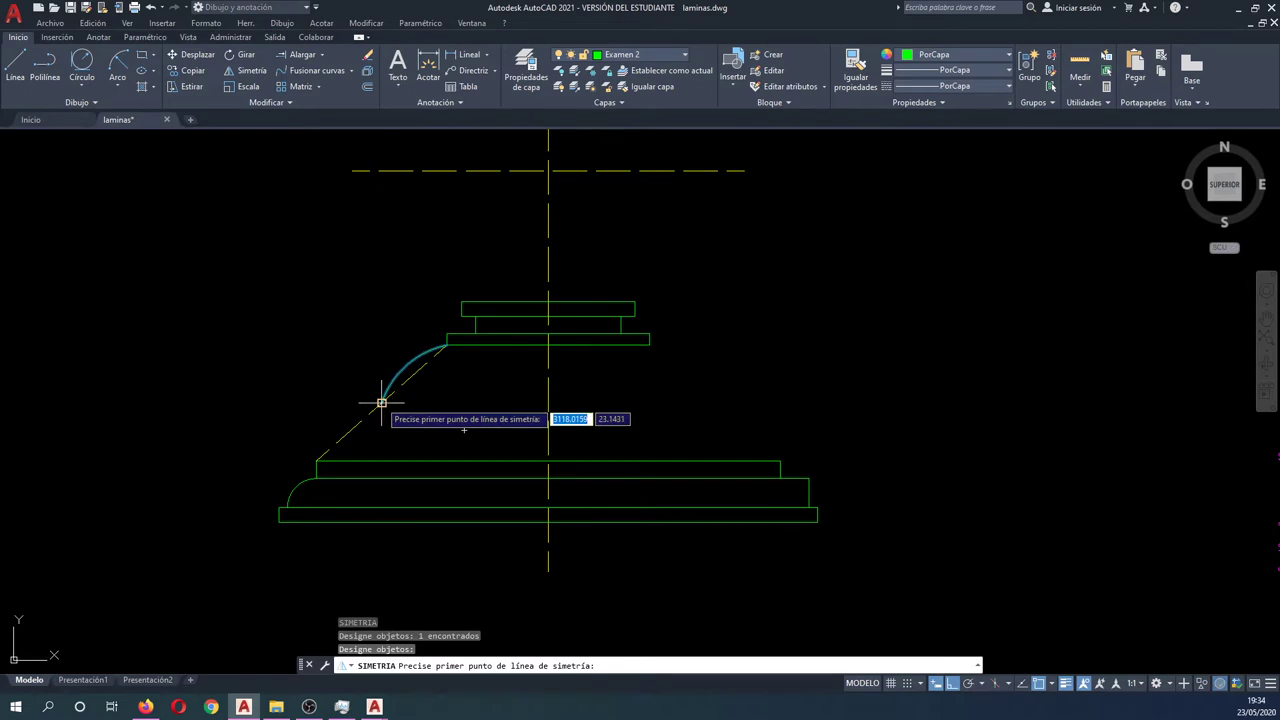
pyautogui.click(381, 403)
pyautogui.click(447, 346)
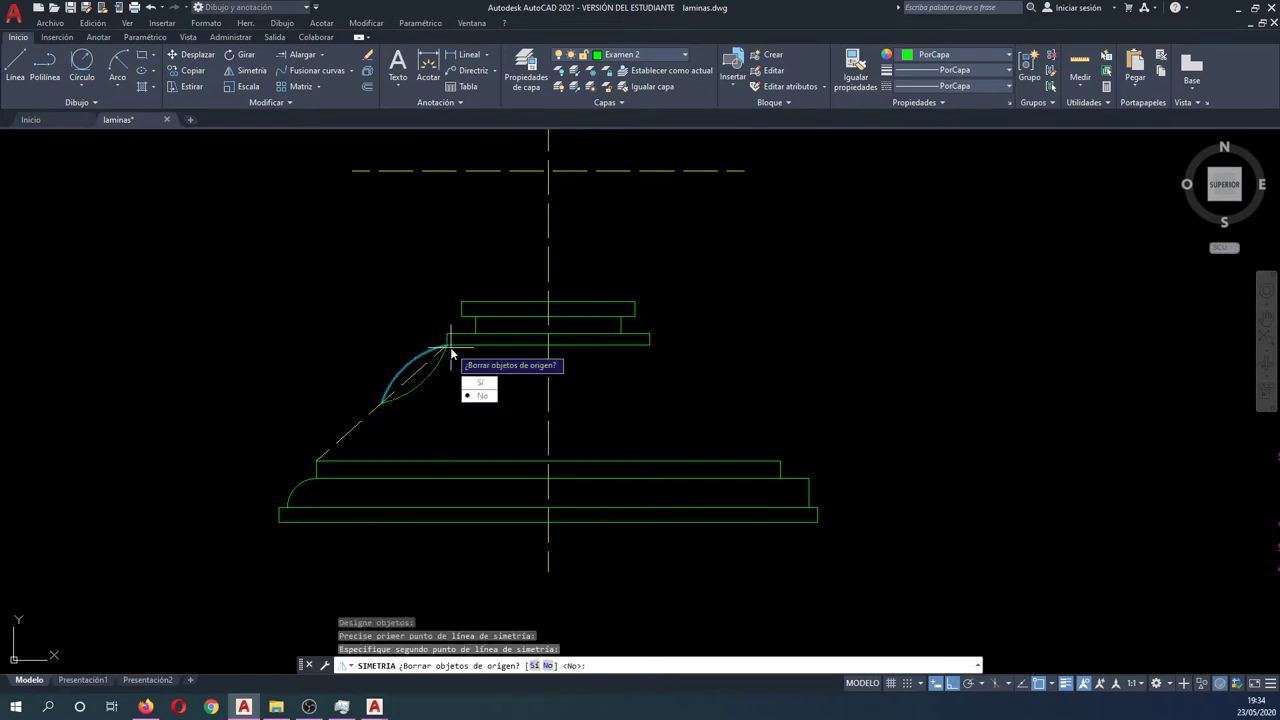
pyautogui.press('Return')
pyautogui.scroll(-2, 443, 350)
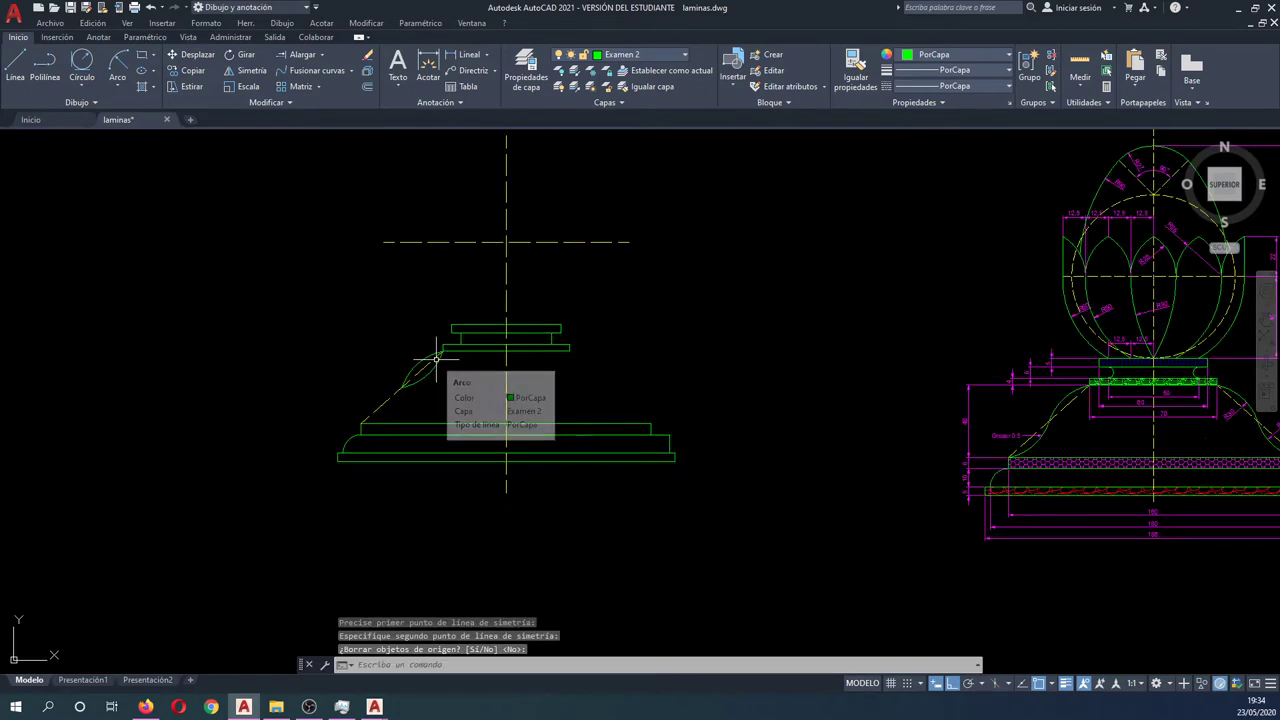
pyautogui.scroll(2, 436, 360)
# Move the mirrored arc down from its top end onto the guide line's lower half.
pyautogui.press('Return')
pyautogui.scroll(3, 432, 370)
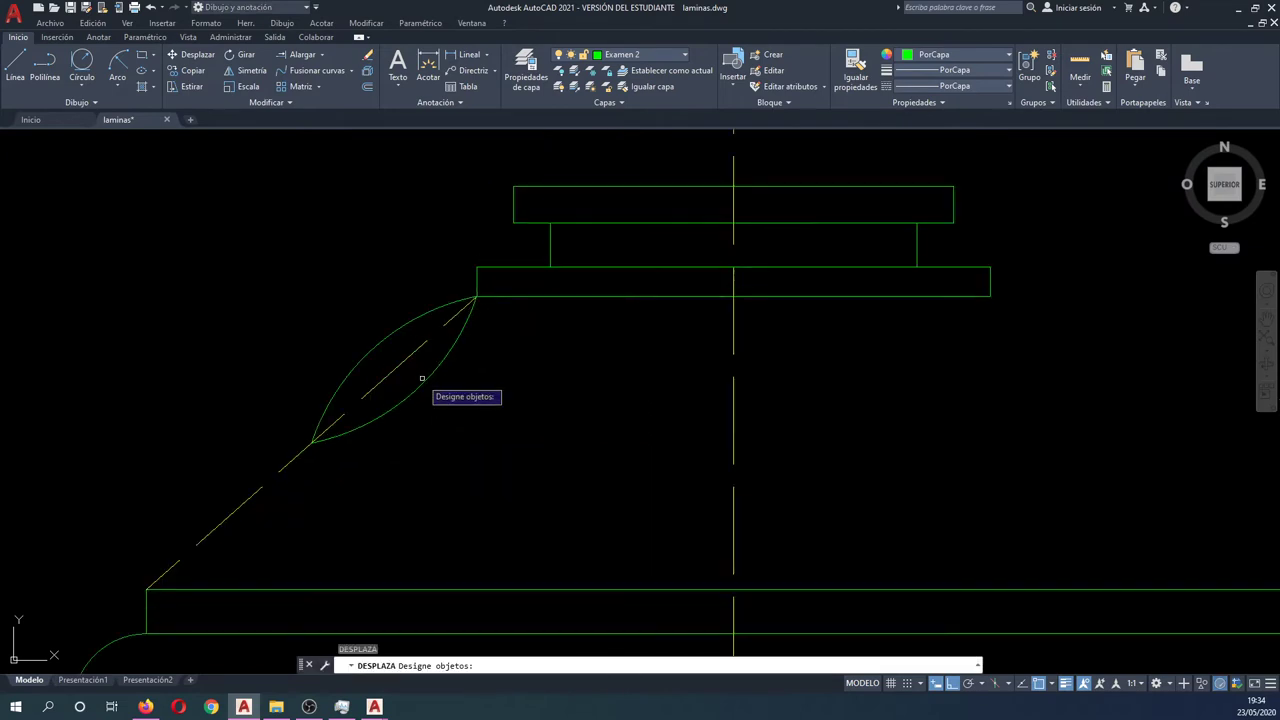
pyautogui.click(424, 378)
pyautogui.press('Return')
pyautogui.click(475, 297)
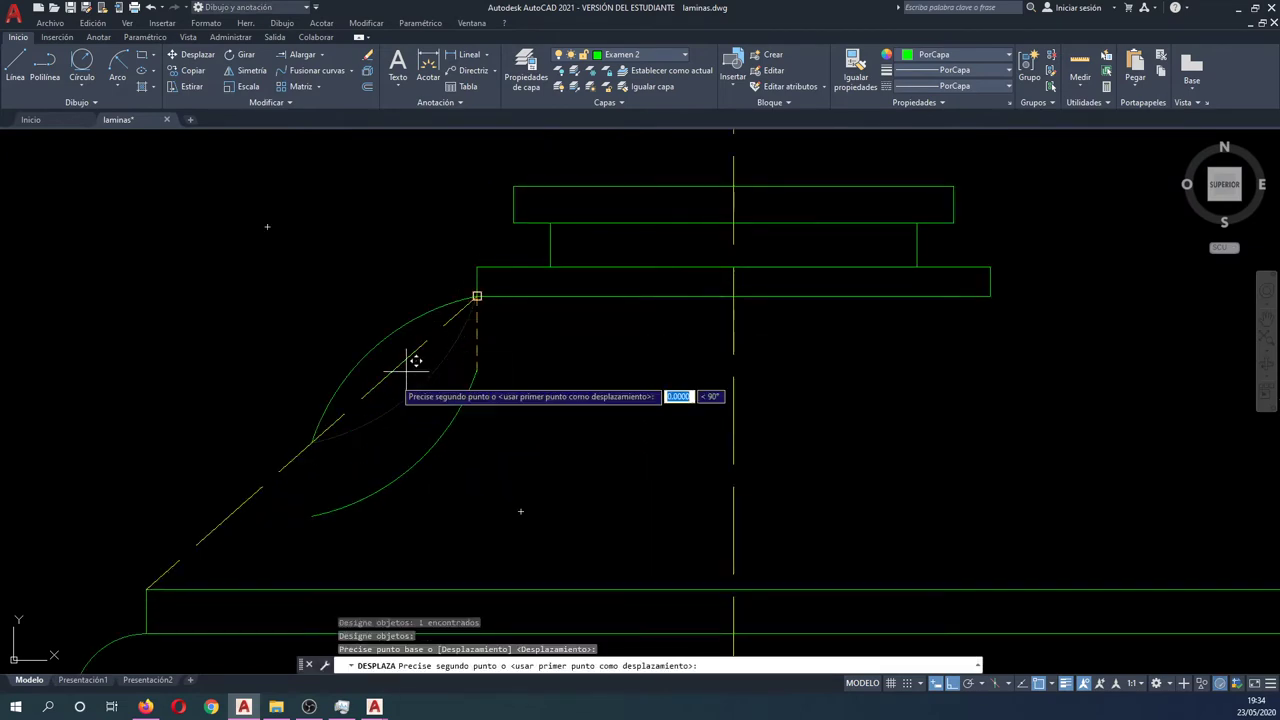
pyautogui.click(313, 439)
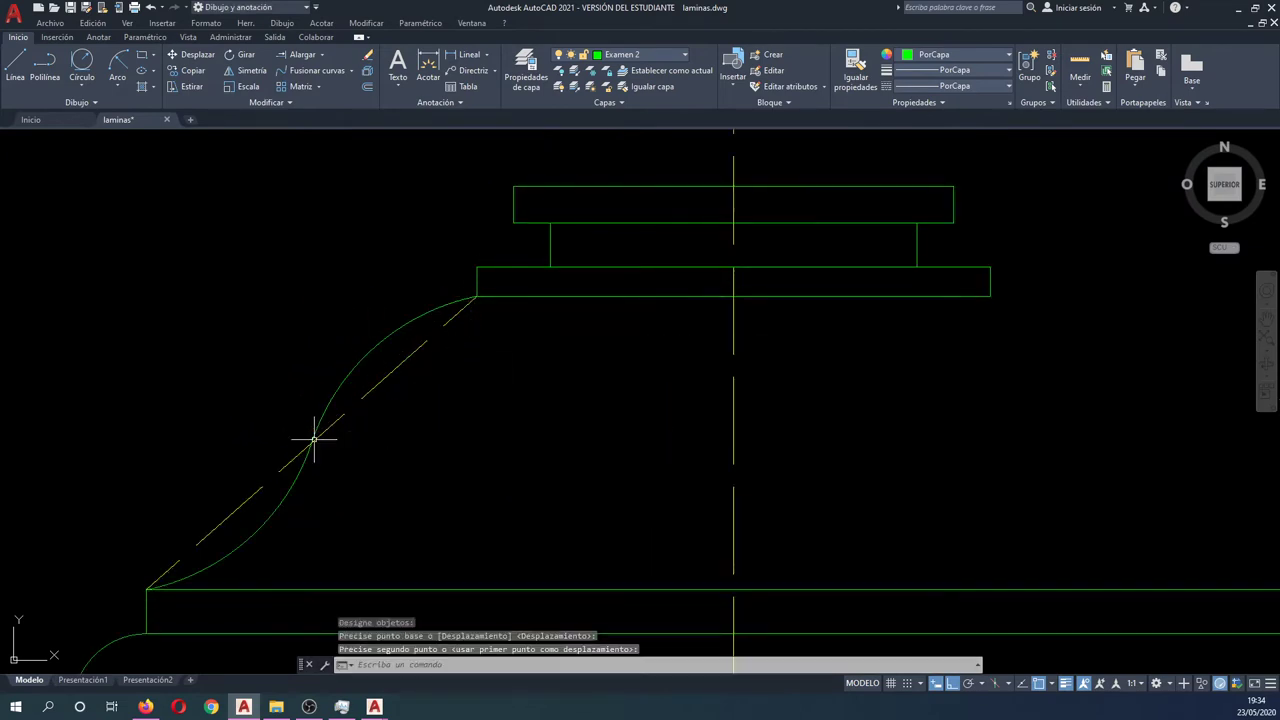
pyautogui.press('Escape')
pyautogui.press('Escape')
pyautogui.scroll(-4, 313, 439)
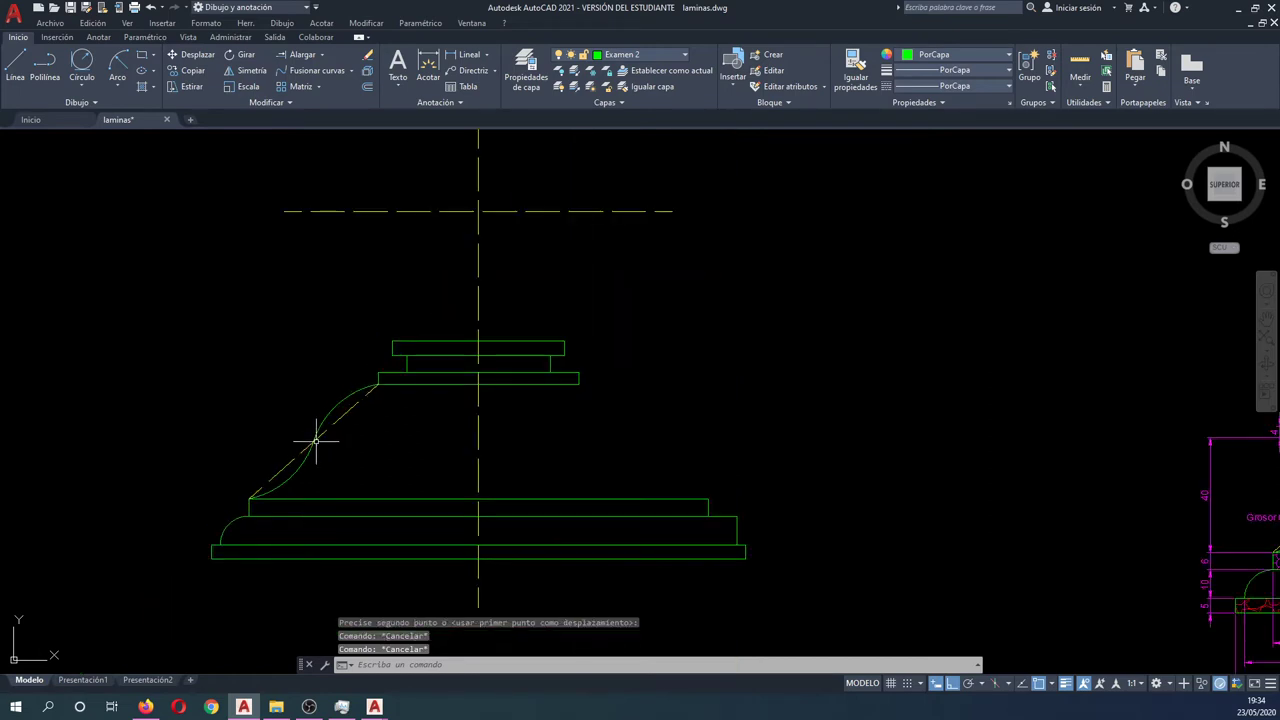
pyautogui.moveTo(316, 440)
pyautogui.mouseDown(button='middle')
pyautogui.moveTo(294, 457)
pyautogui.moveTo(306, 437)
pyautogui.mouseUp(button='middle')
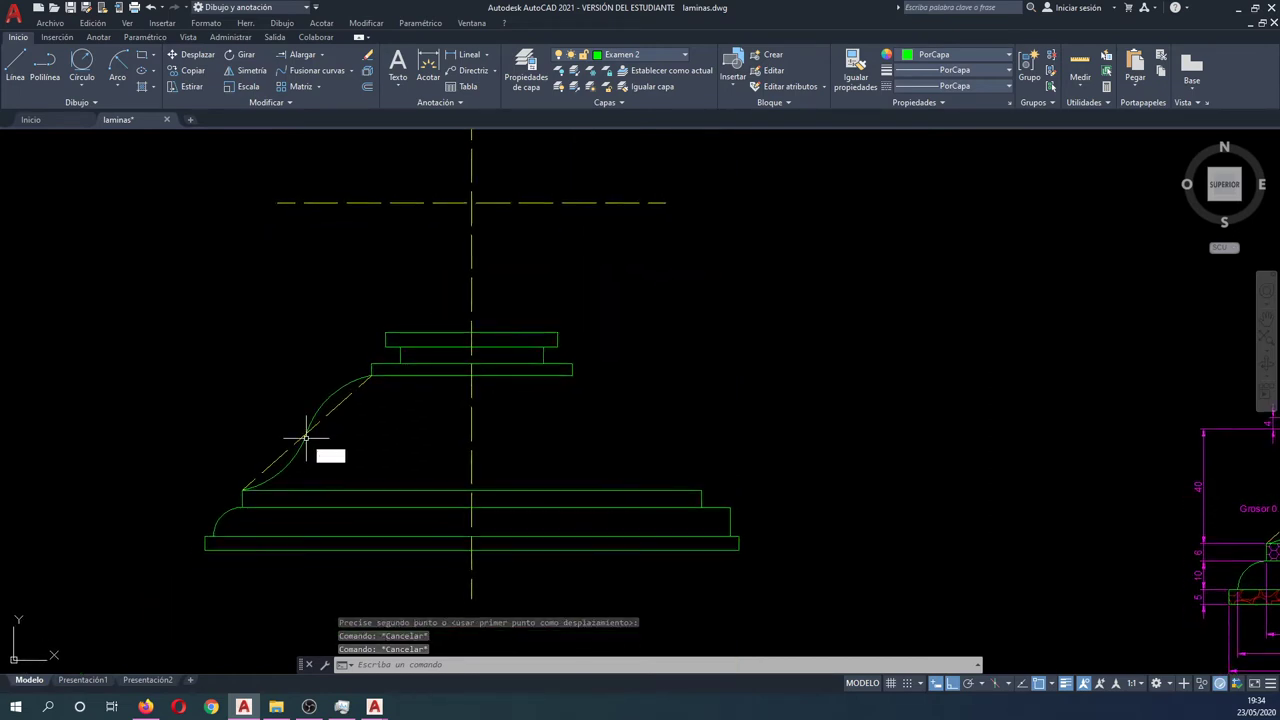
# Mirror the two profile arcs and the foot arc across the vertical axis, keeping the originals.
pyautogui.write('sa')
pyautogui.press('Return')
pyautogui.click(317, 411)
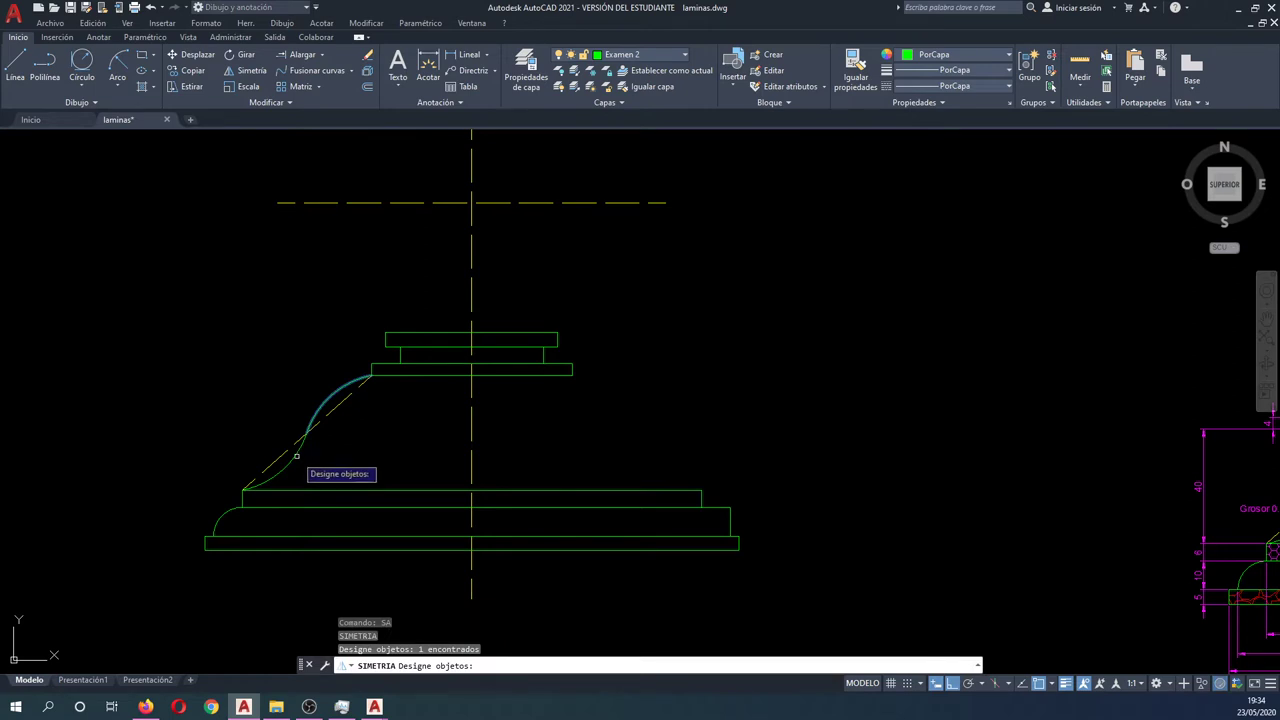
pyautogui.click(296, 456)
pyautogui.click(238, 521)
pyautogui.click(229, 512)
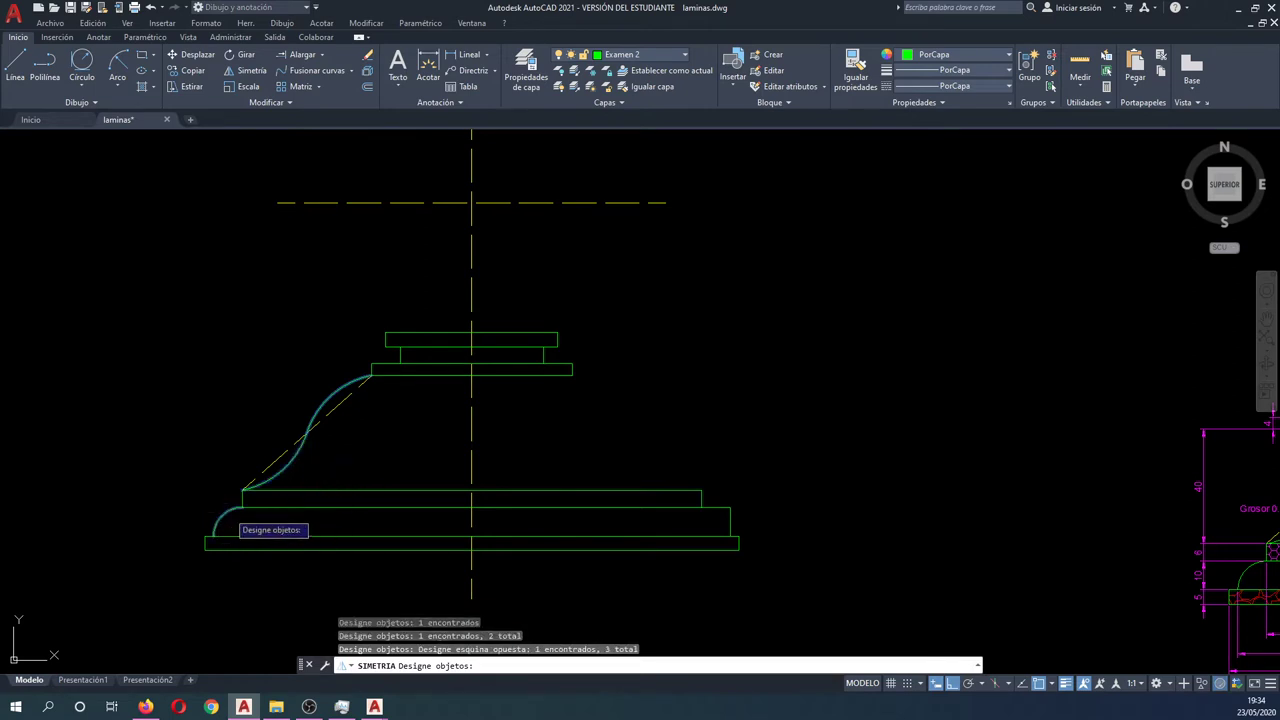
pyautogui.press('Return')
pyautogui.click(472, 490)
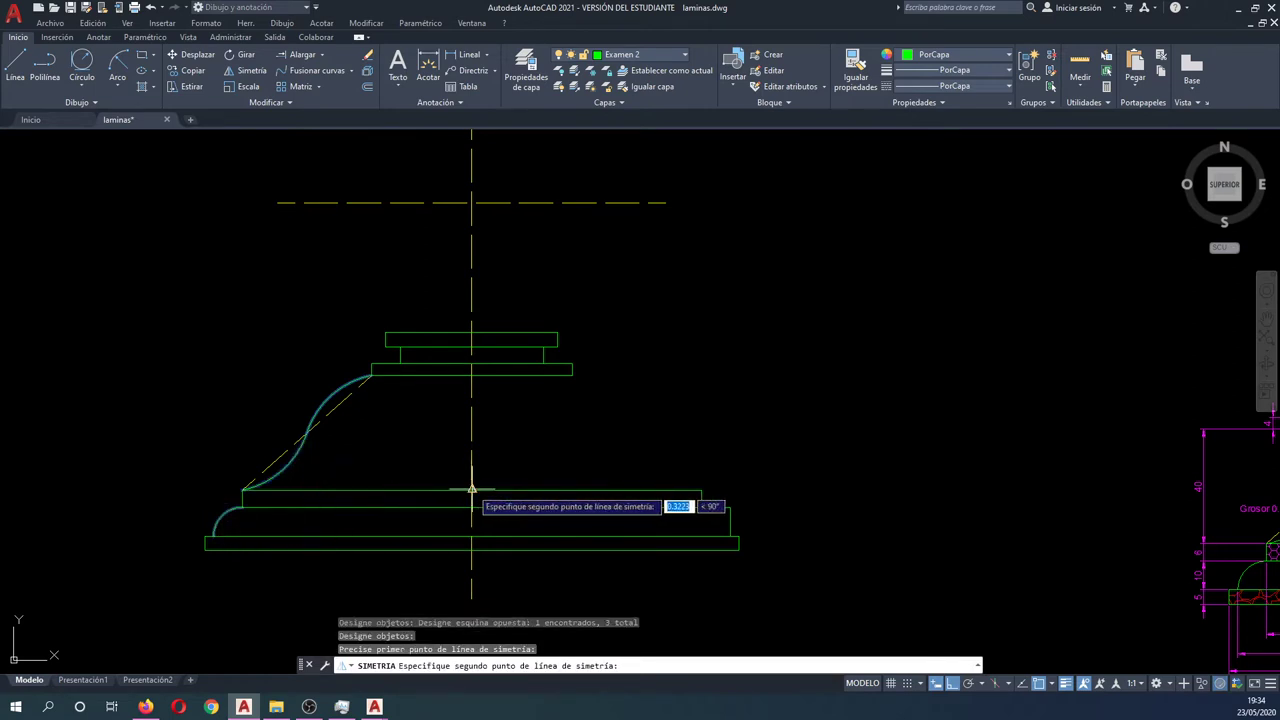
pyautogui.click(553, 253)
pyautogui.press('Return')
# Trim the overlapping pieces at the bottom-right corner of the base.
pyautogui.write('rr')
pyautogui.press('Return')
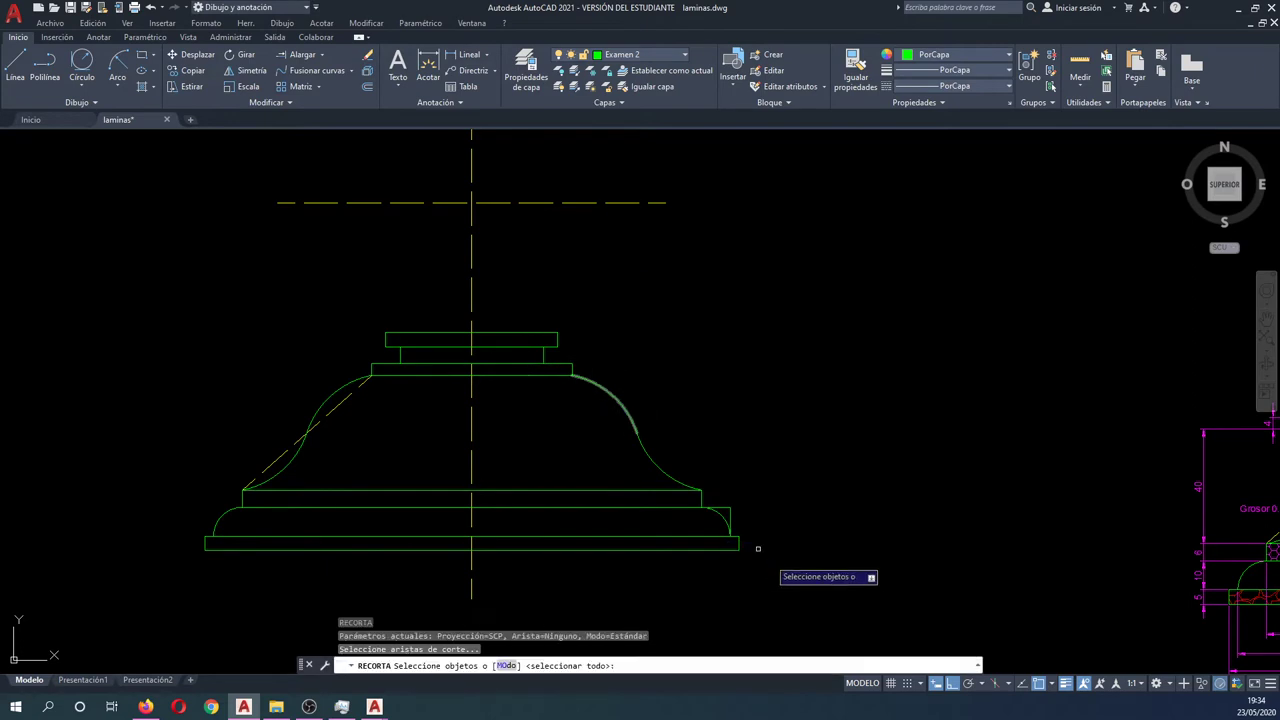
pyautogui.click(777, 562)
pyautogui.click(700, 486)
pyautogui.press('Return')
pyautogui.scroll(5, 720, 493)
pyautogui.click(720, 493)
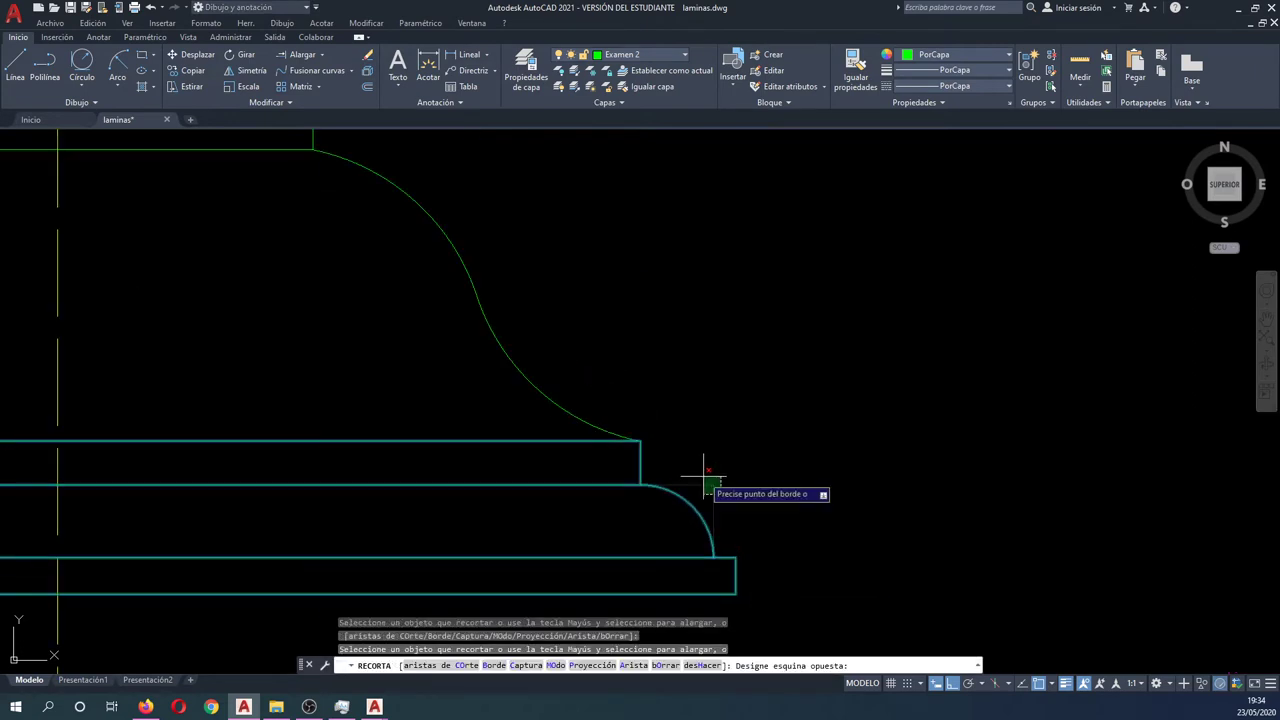
pyautogui.click(660, 523)
pyautogui.press('Return')
pyautogui.scroll(-5, 640, 520)
pyautogui.moveTo(558, 513); pyautogui.dragTo(552, 524, button='middle')
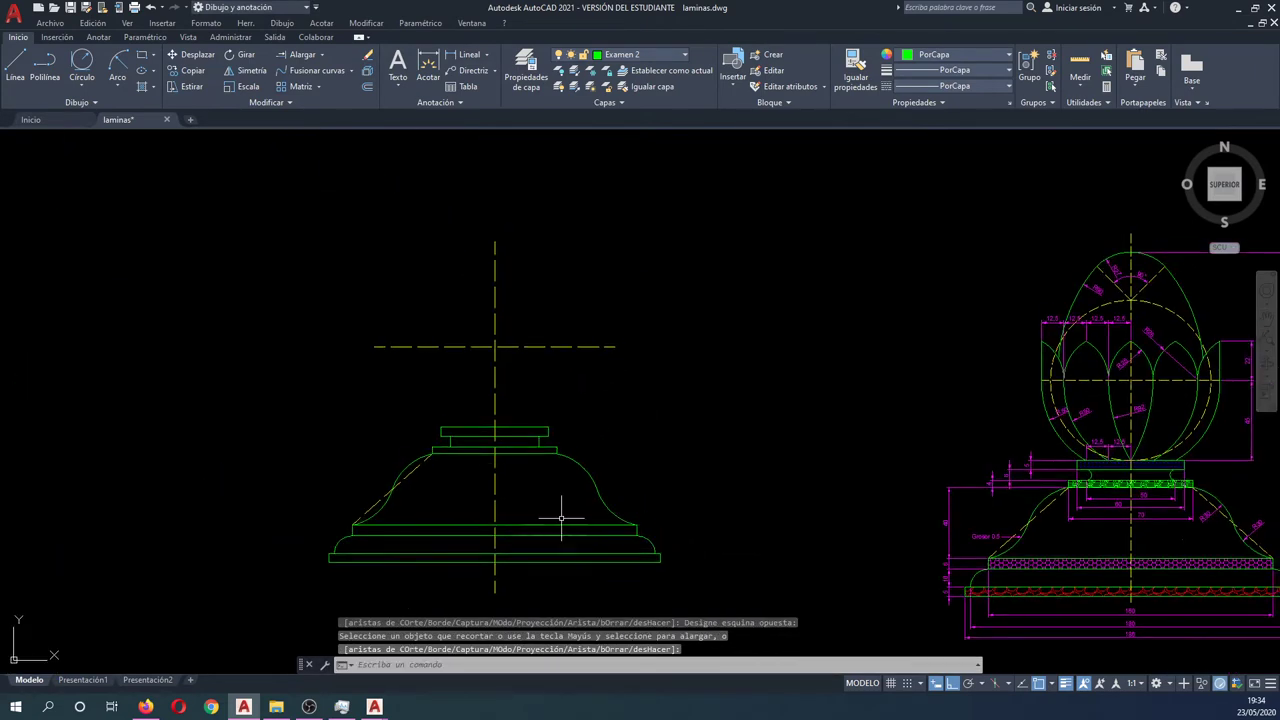
pyautogui.write('sa')
# Mirror the dashed slanted guide line across the axis, keeping the original.
pyautogui.press('Return')
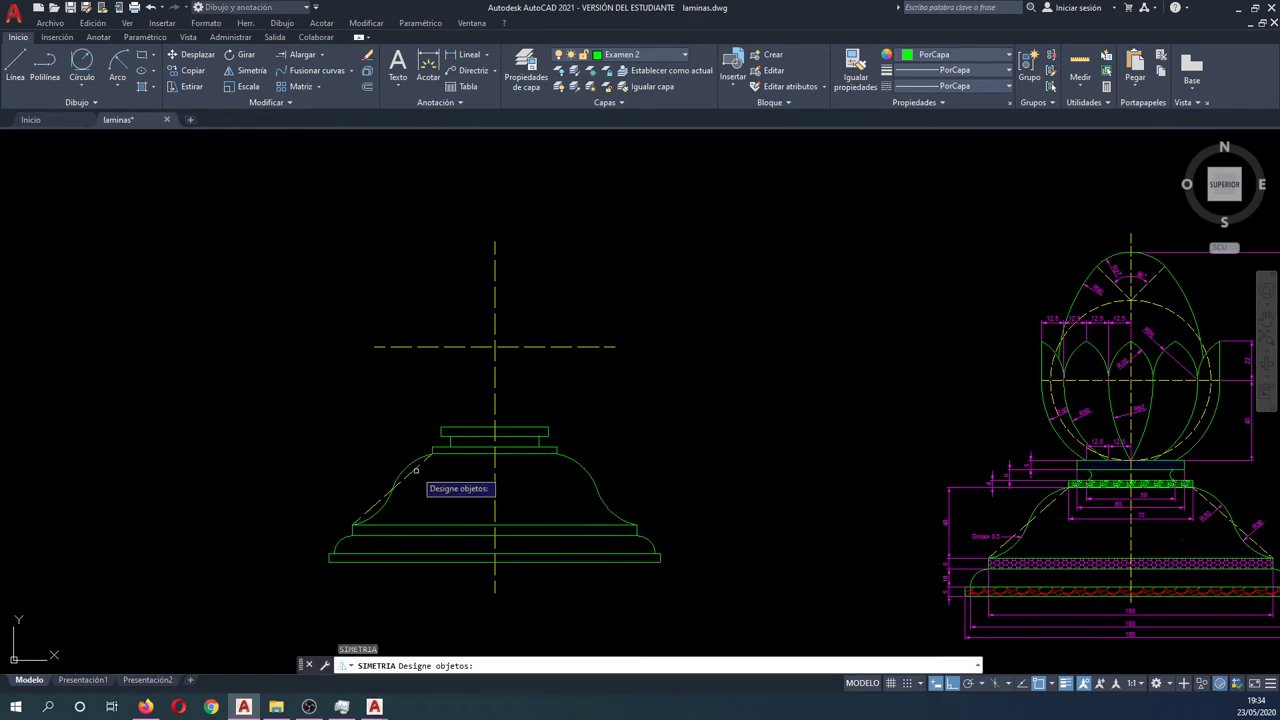
pyautogui.click(416, 470)
pyautogui.press('Return')
pyautogui.click(494, 592)
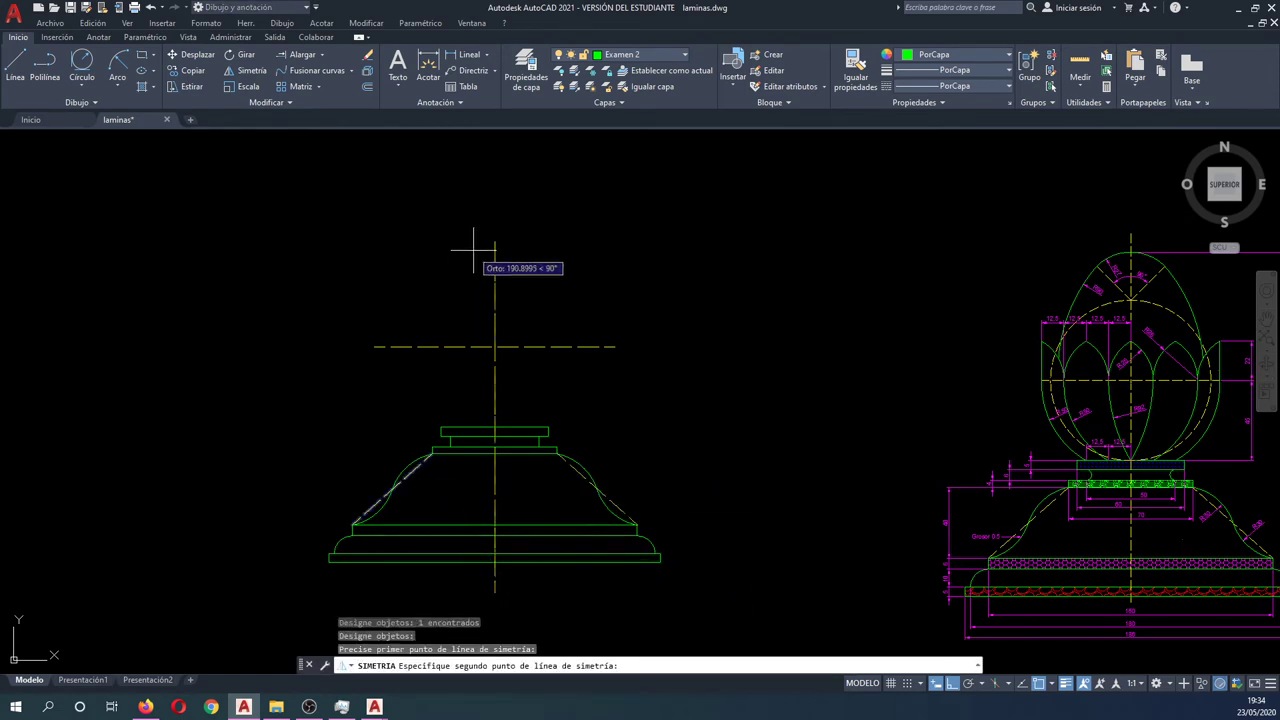
pyautogui.click(480, 212)
pyautogui.press('Return')
# Draw a two-point circle spanning the neck height at the left neck edge.
pyautogui.moveTo(1121, 533)
pyautogui.mouseDown(button='middle')
pyautogui.moveTo(1036, 541)
pyautogui.moveTo(1034, 506)
pyautogui.mouseUp(button='middle')
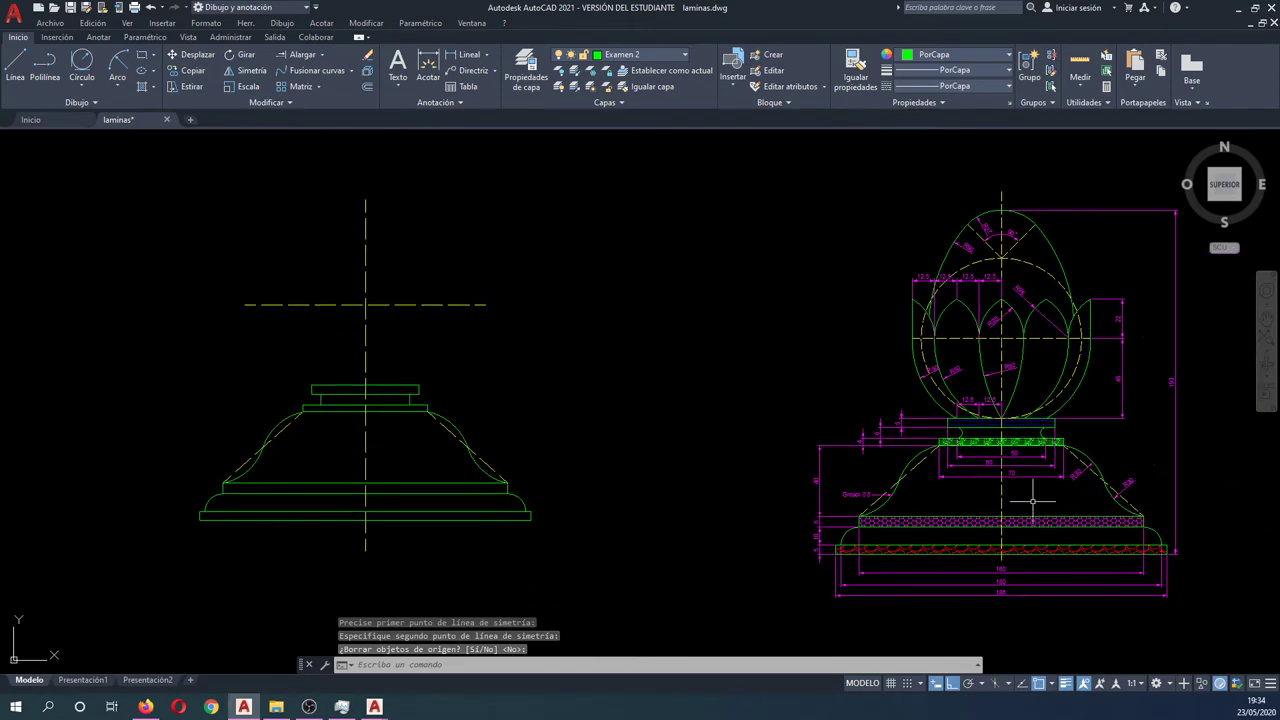
pyautogui.scroll(2, 1032, 502)
pyautogui.scroll(-2, 1023, 500)
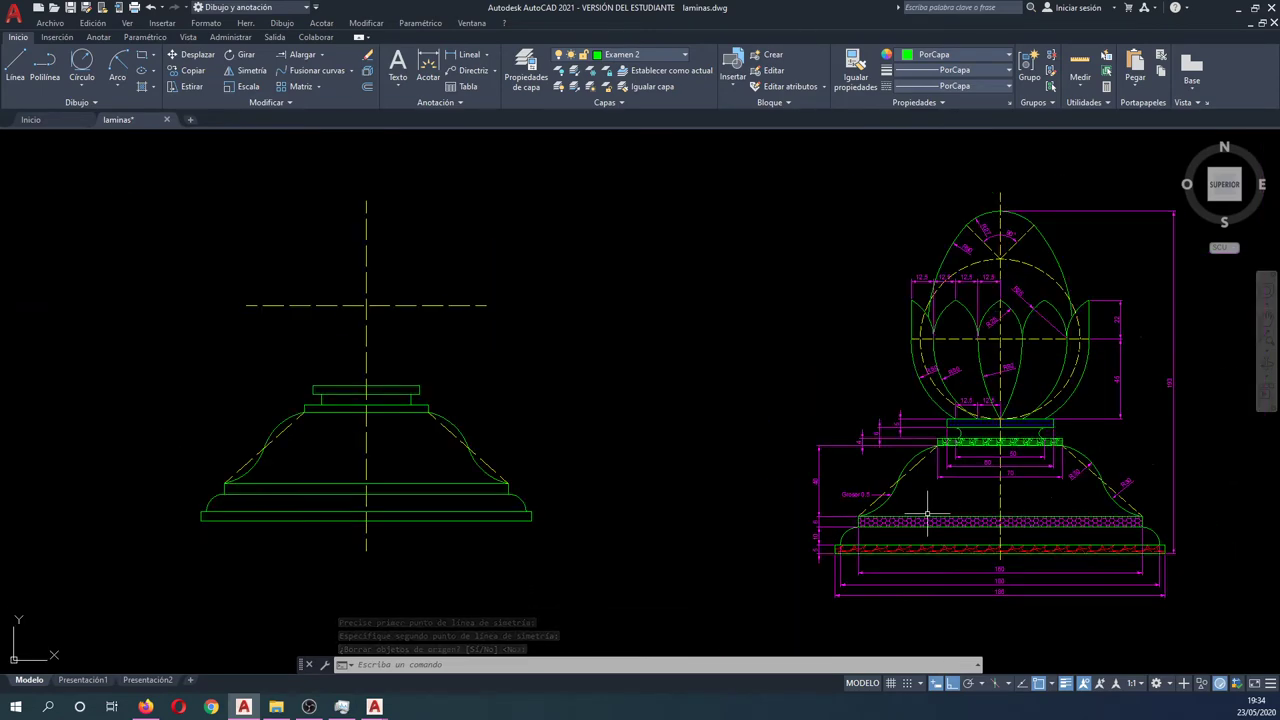
pyautogui.scroll(4, 970, 434)
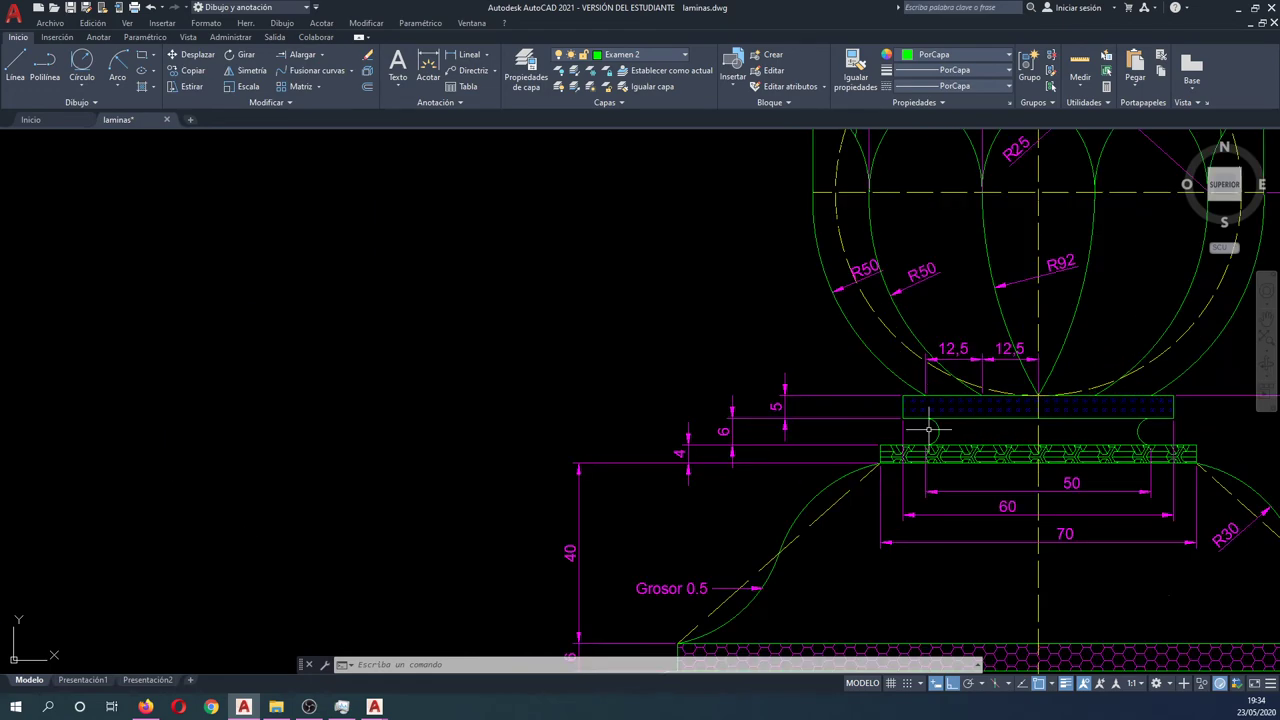
pyautogui.scroll(-2, 982, 532)
pyautogui.scroll(-2, 982, 532)
pyautogui.scroll(2, 326, 437)
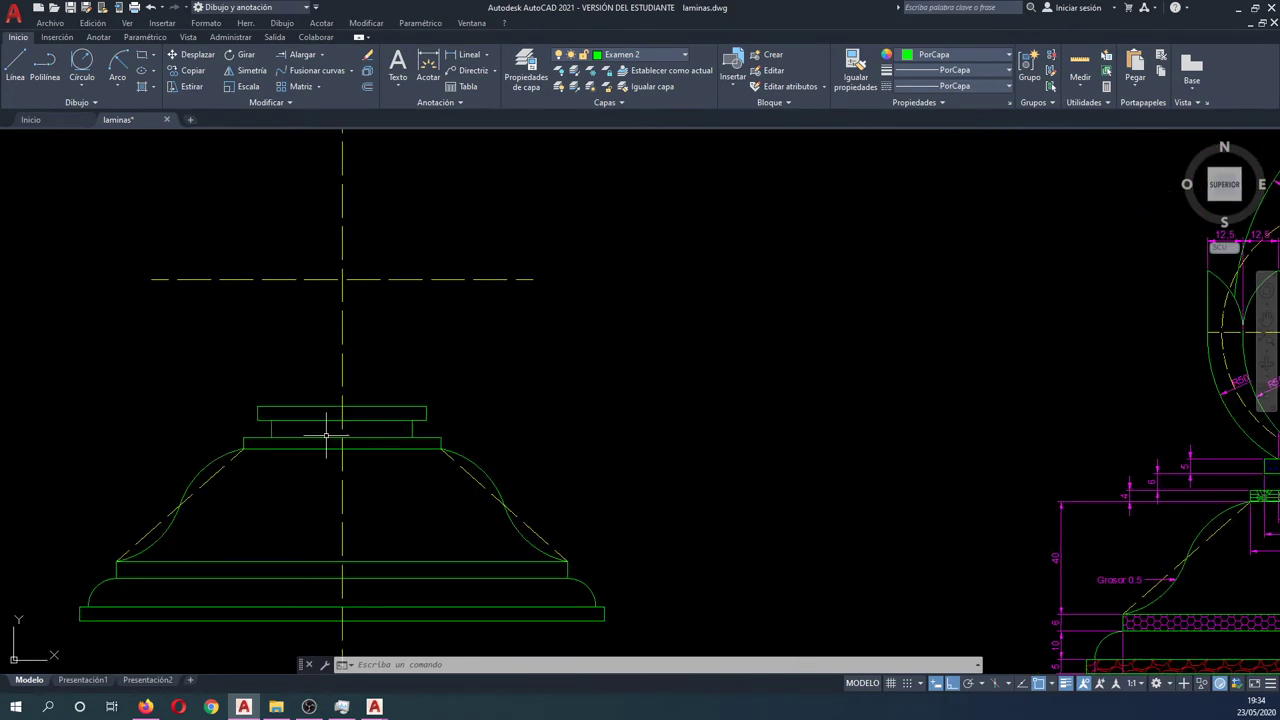
pyautogui.click(82, 87)
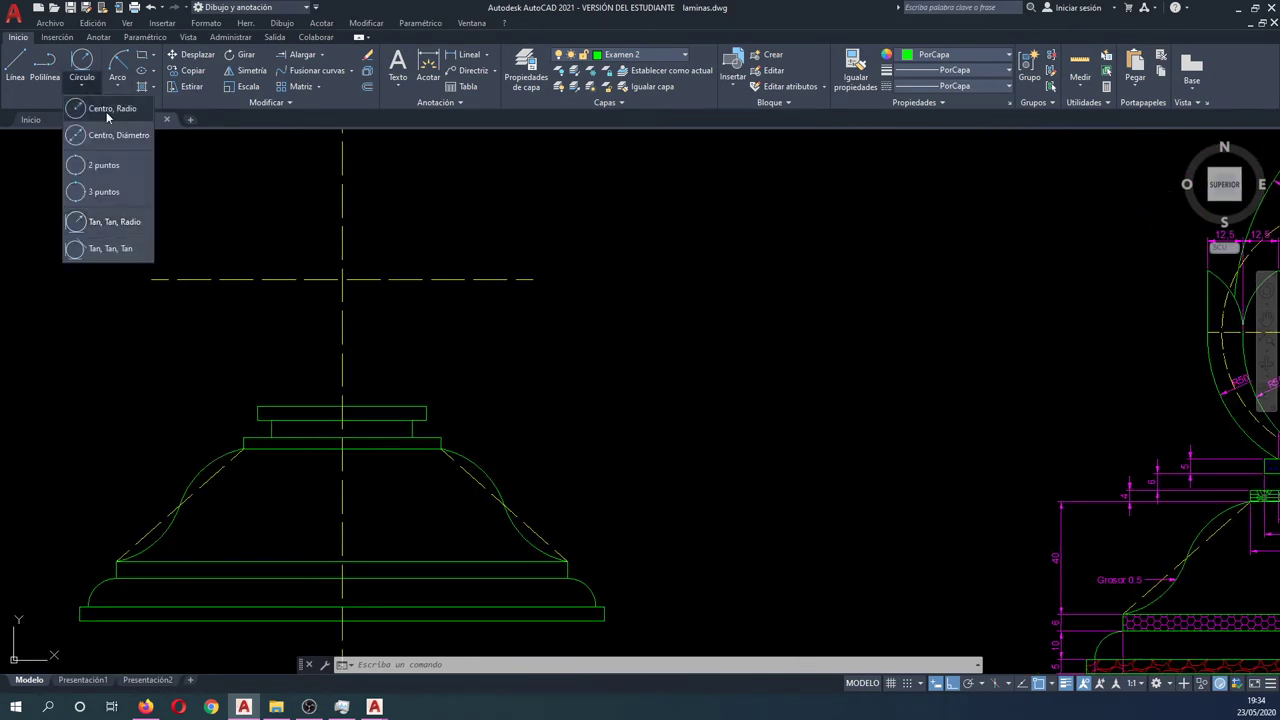
pyautogui.click(105, 166)
pyautogui.scroll(2, 271, 434)
pyautogui.scroll(2, 266, 412)
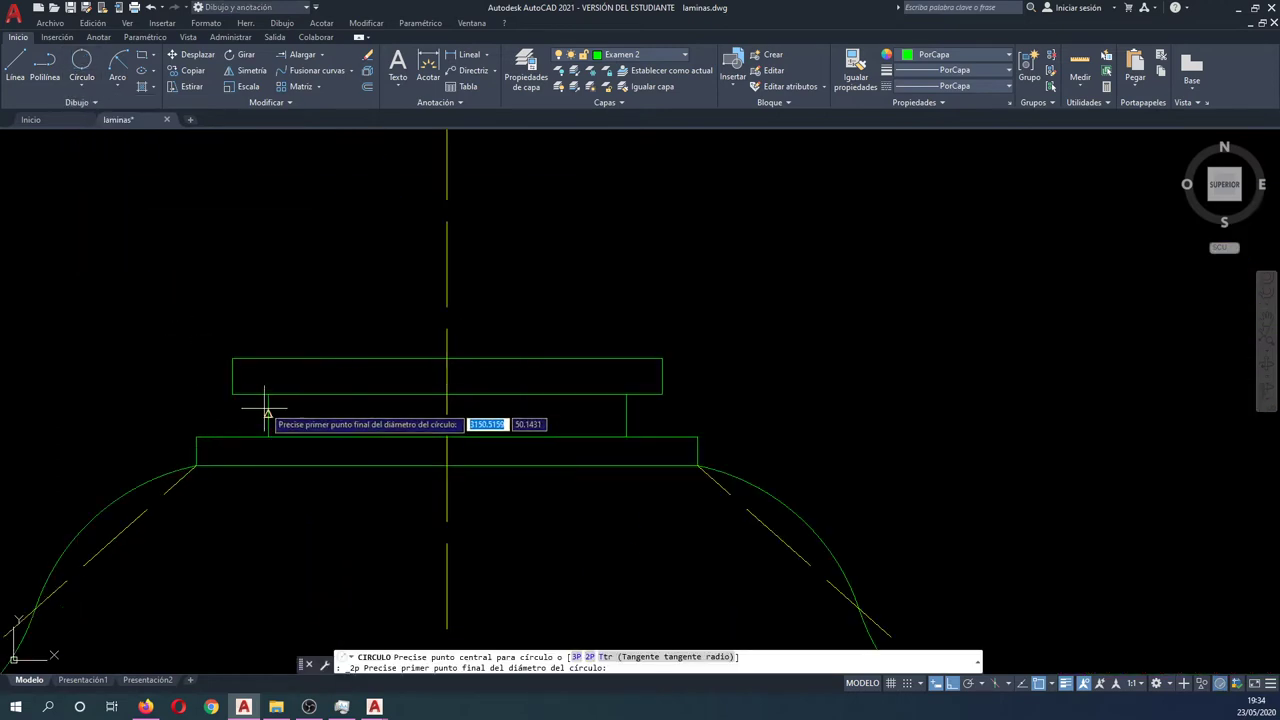
pyautogui.click(268, 395)
pyautogui.click(268, 436)
# Trim away the notch circle's outer half, using the slabs and circle as cutting edges.
pyautogui.press('Escape')
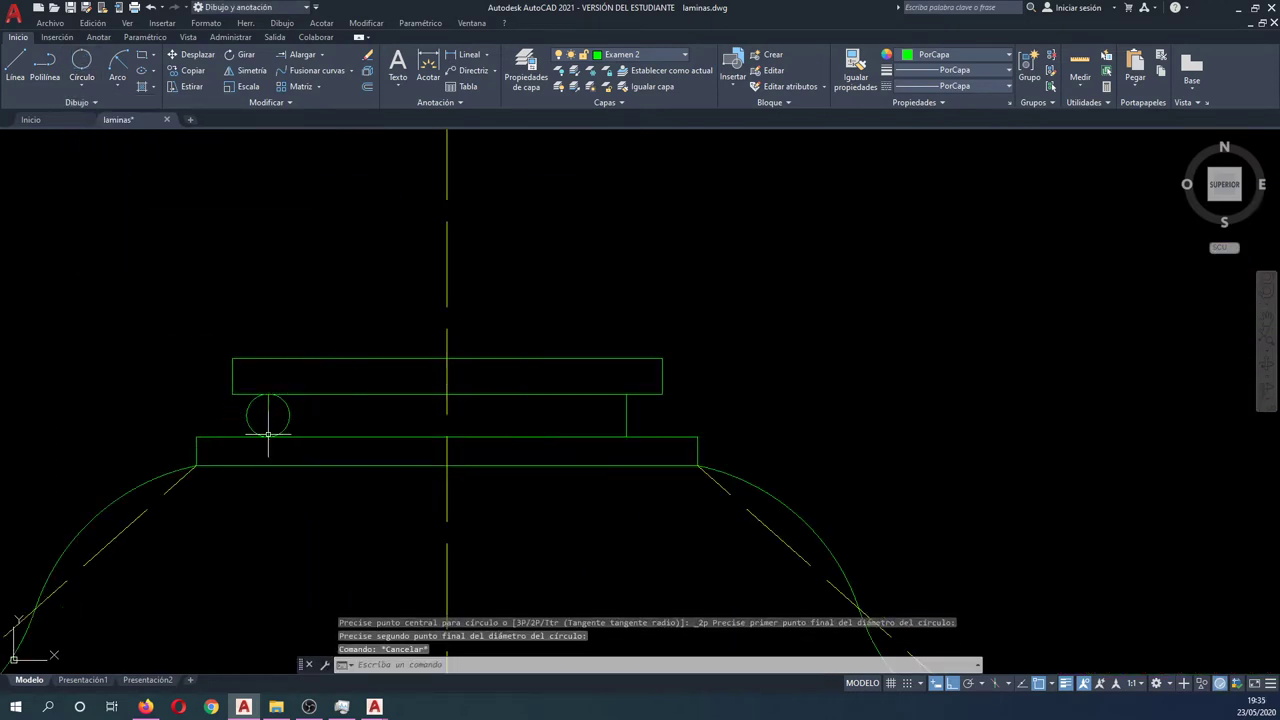
pyautogui.press('Escape')
pyautogui.write('rr')
pyautogui.press('Return')
pyautogui.click(277, 443)
pyautogui.click(245, 382)
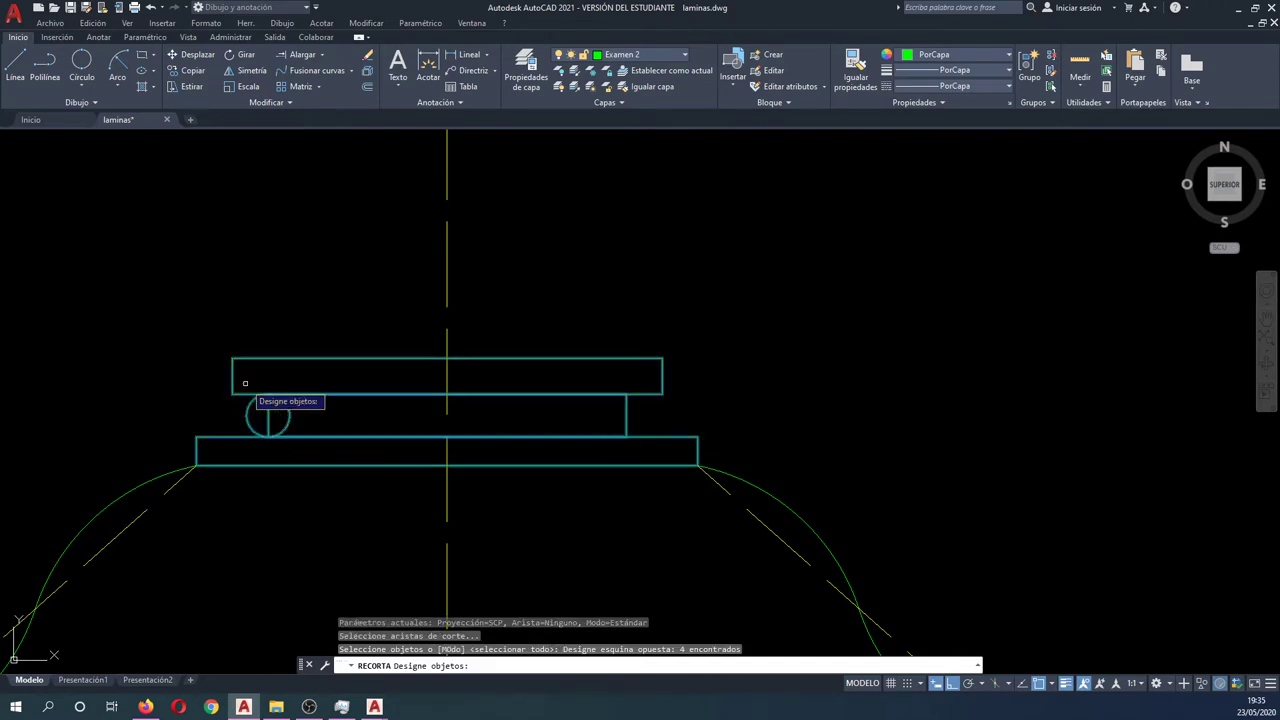
pyautogui.press('Return')
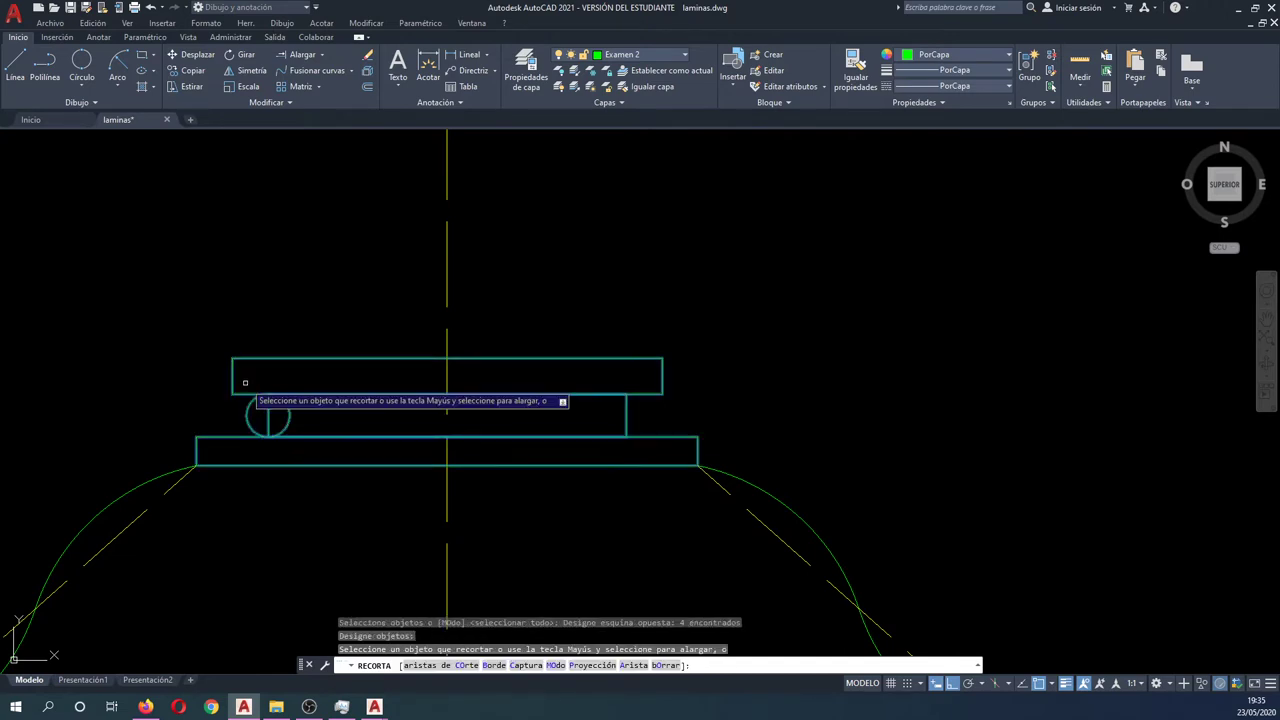
pyautogui.press('Return')
pyautogui.scroll(1, 266, 414)
pyautogui.scroll(2, 268, 412)
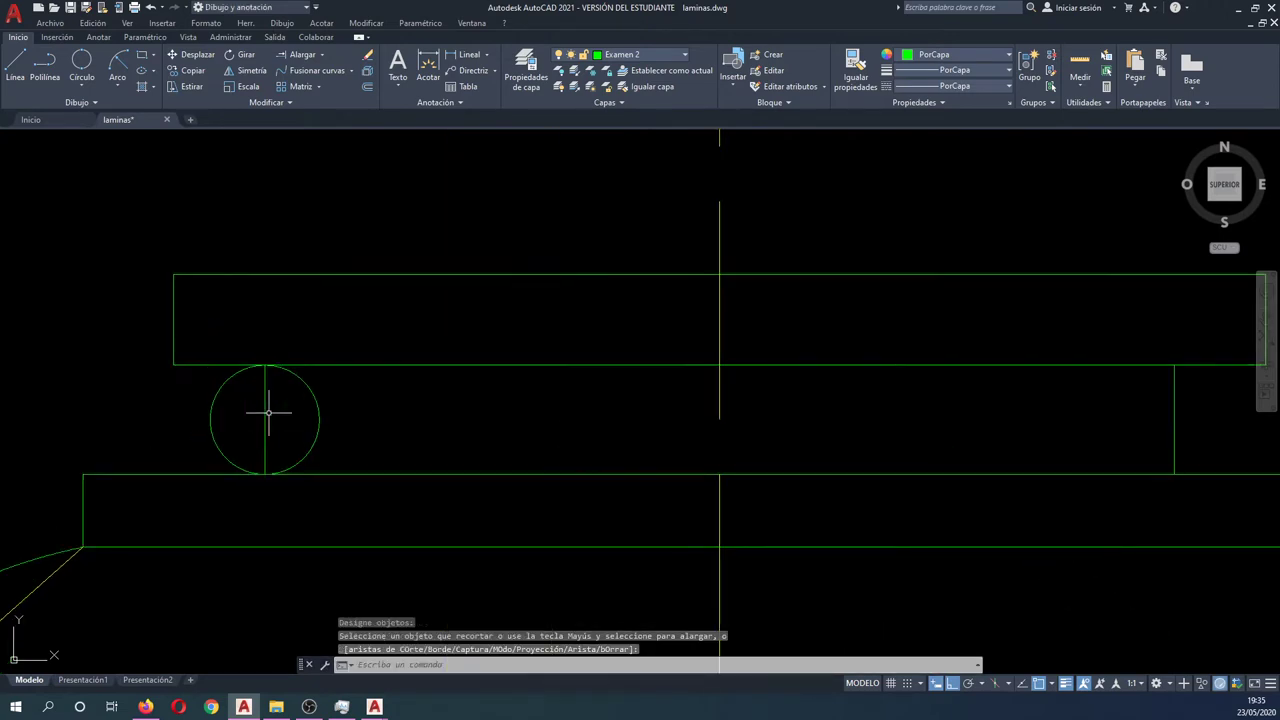
pyautogui.write('rr')
pyautogui.press('Return')
pyautogui.click(314, 488)
pyautogui.click(194, 364)
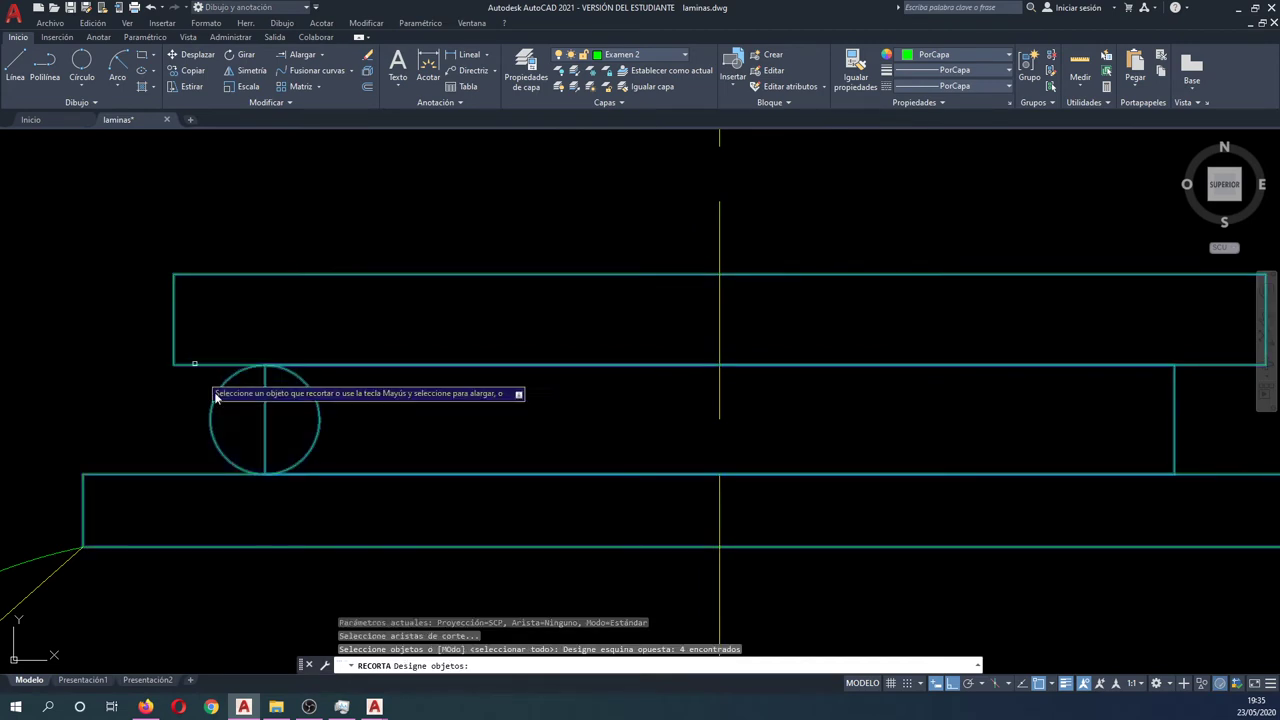
pyautogui.press('Return')
pyautogui.click(274, 428)
pyautogui.click(180, 405)
pyautogui.press('Escape')
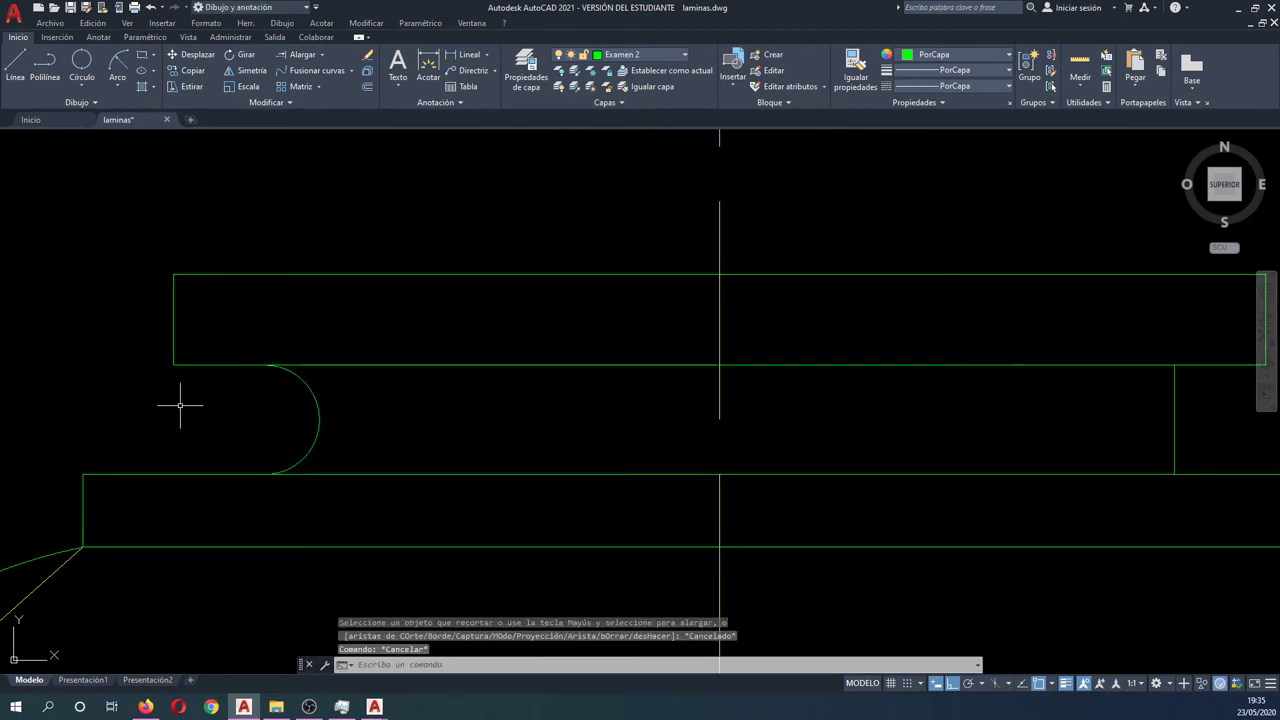
# Mirror the notch arc about the vertical axis, keeping the original.
pyautogui.write('si')
pyautogui.press('Return')
pyautogui.click(343, 437)
pyautogui.click(249, 414)
pyautogui.press('Return')
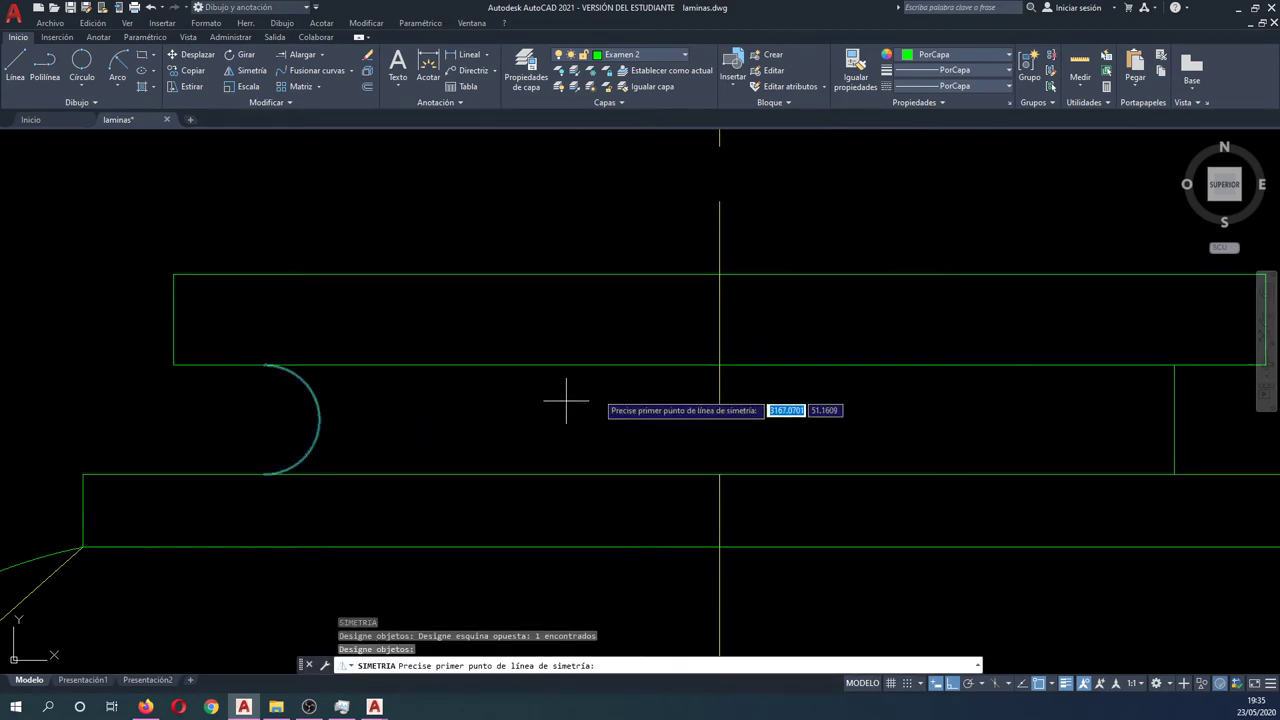
pyautogui.click(717, 364)
pyautogui.click(695, 233)
pyautogui.press('Return')
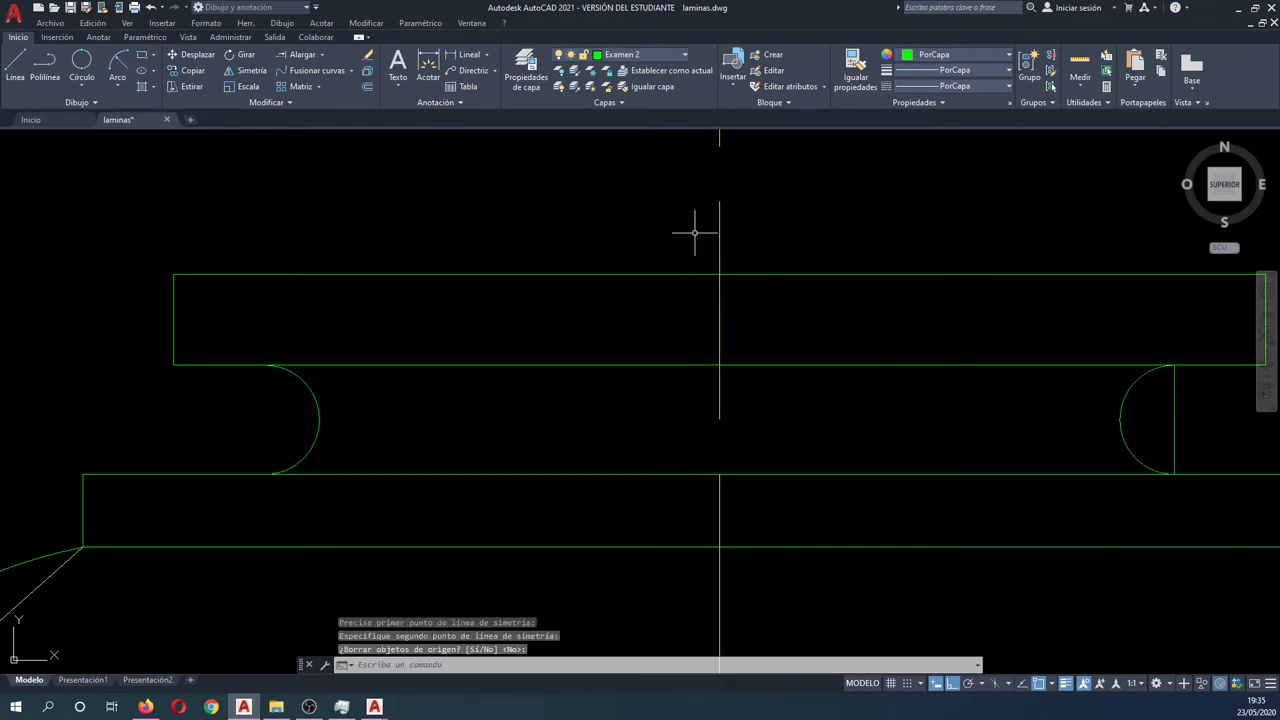
# Trim the right neck edge inside the mirrored notch.
pyautogui.click(1224, 437)
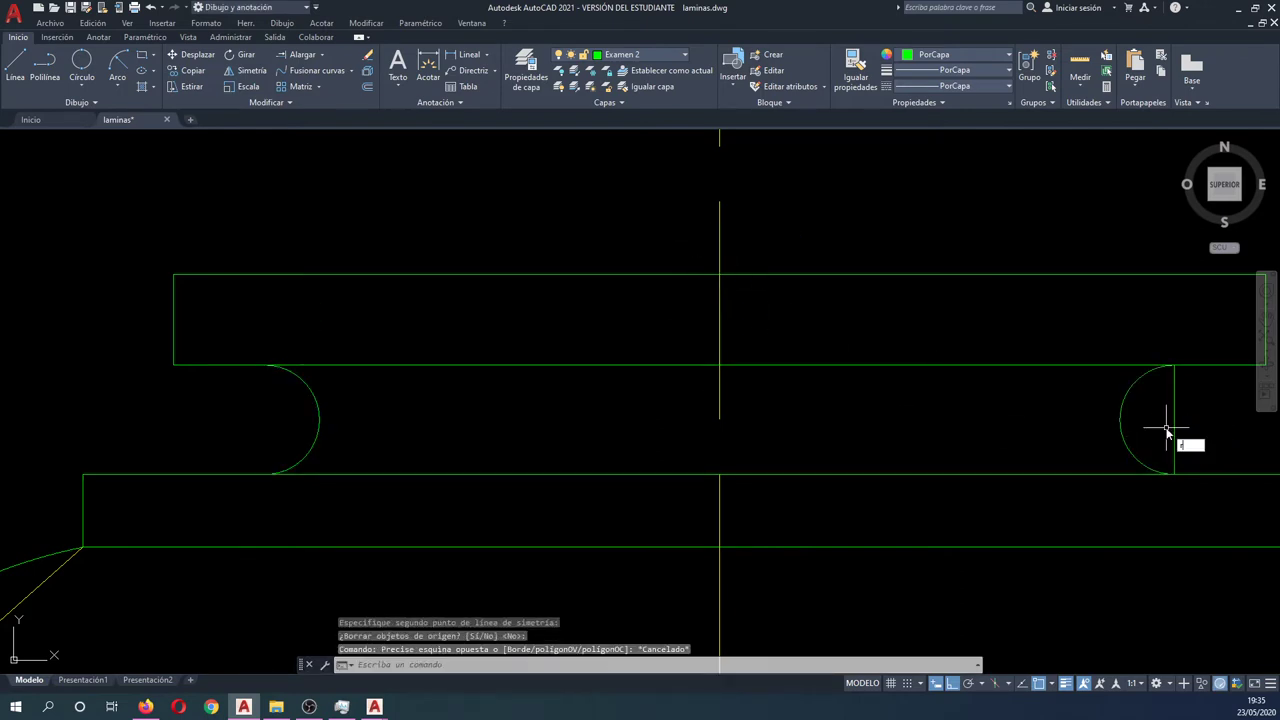
pyautogui.press('Escape')
pyautogui.write('rec')
pyautogui.press('Return')
pyautogui.moveTo(1256, 473); pyautogui.dragTo(920, 446, button='middle')
pyautogui.click(921, 456)
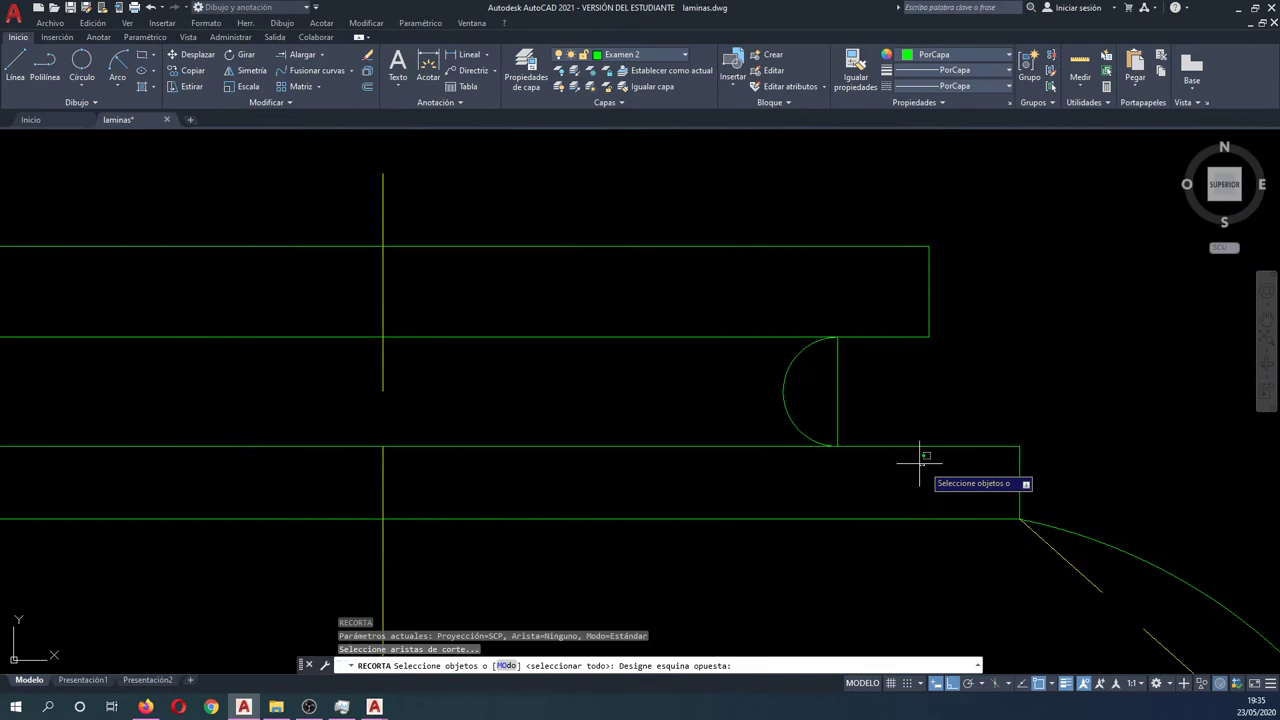
pyautogui.click(815, 335)
pyautogui.press('Escape')
pyautogui.scroll(-3, 871, 400)
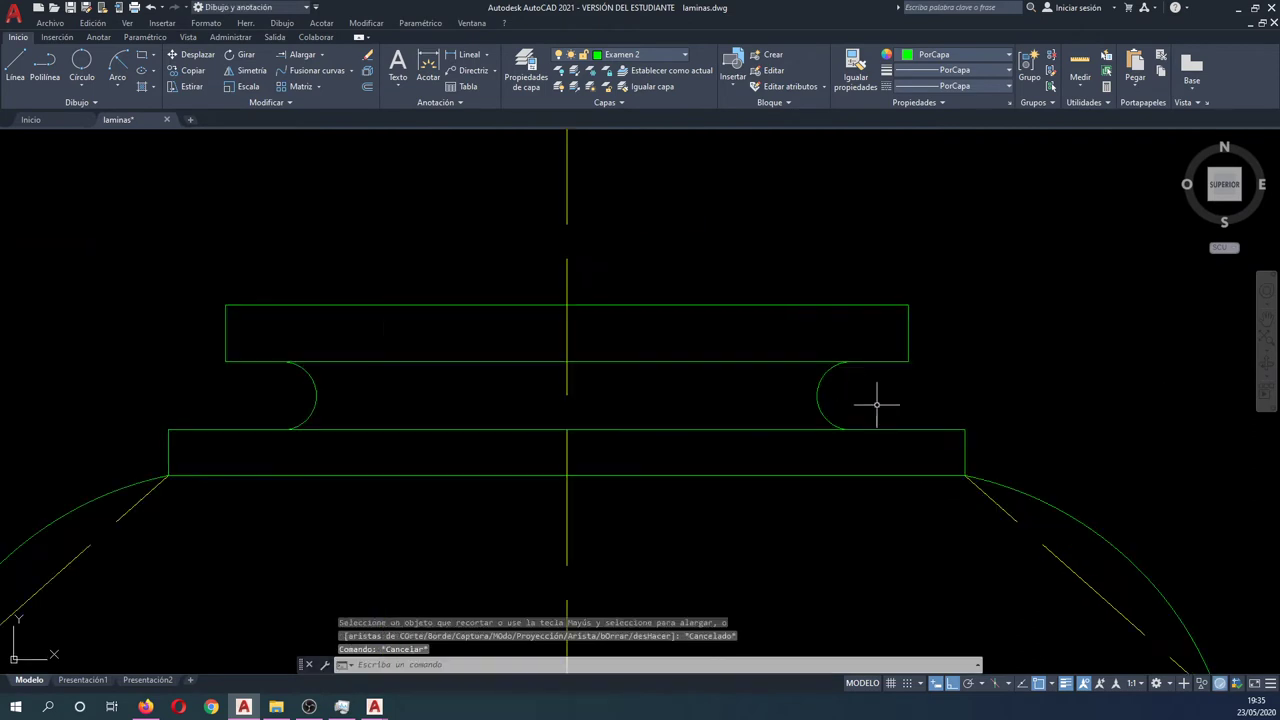
pyautogui.scroll(-2, 857, 406)
pyautogui.scroll(-2, 777, 423)
pyautogui.scroll(-2, 657, 458)
# Pan and zoom to frame the reference drawing and the partial finial together.
pyautogui.scroll(-3, 657, 458)
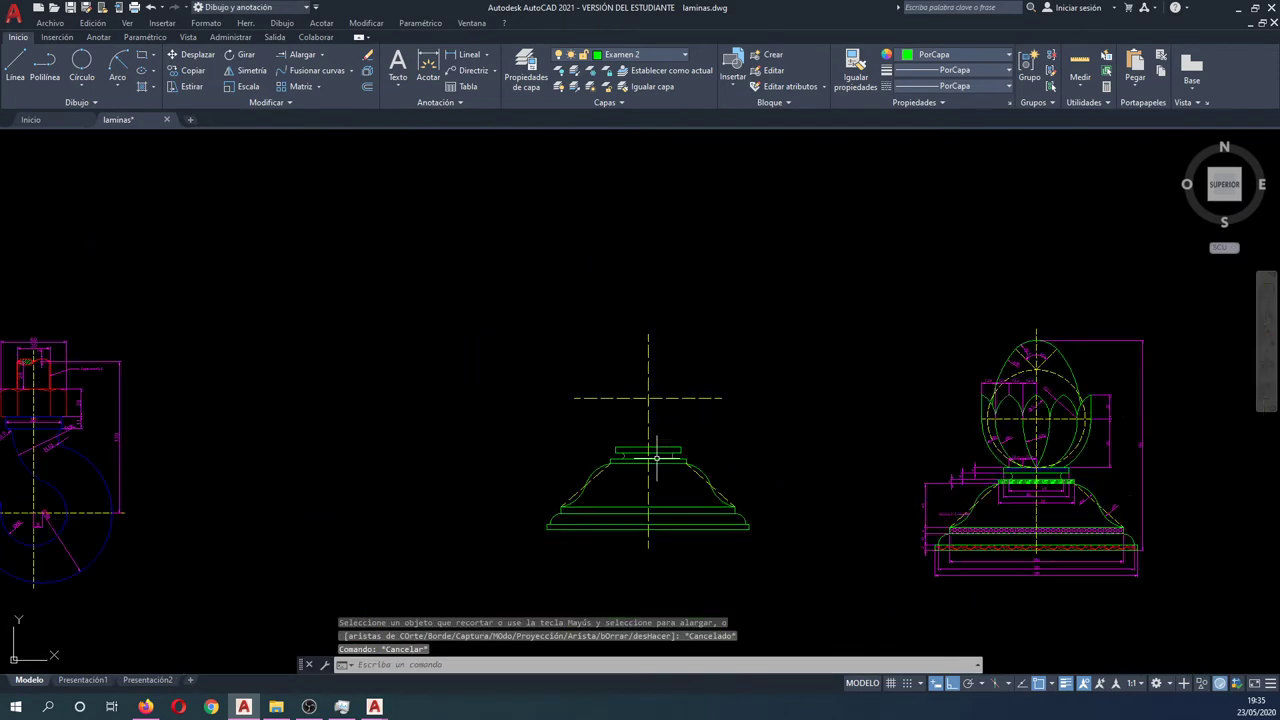
pyautogui.moveTo(976, 500); pyautogui.dragTo(786, 443, button='middle')
pyautogui.scroll(2, 820, 435)
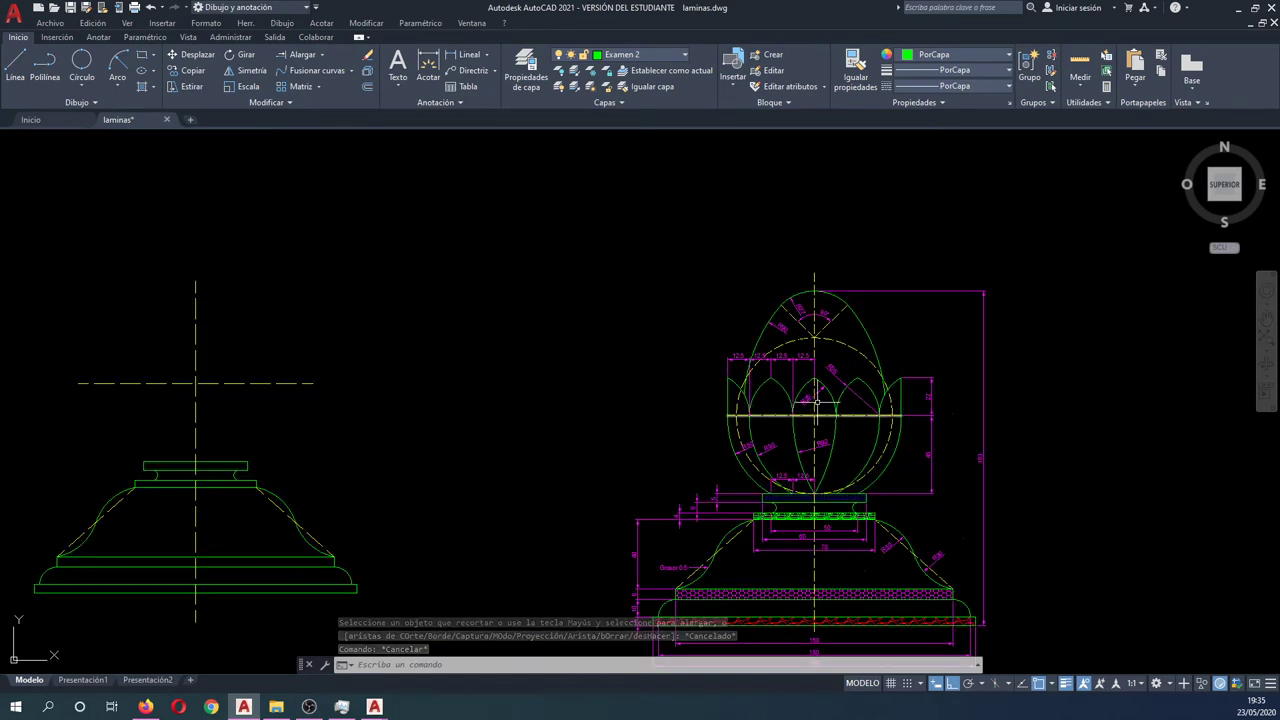
pyautogui.scroll(2, 836, 437)
pyautogui.scroll(-1, 760, 452)
pyautogui.scroll(-2, 800, 450)
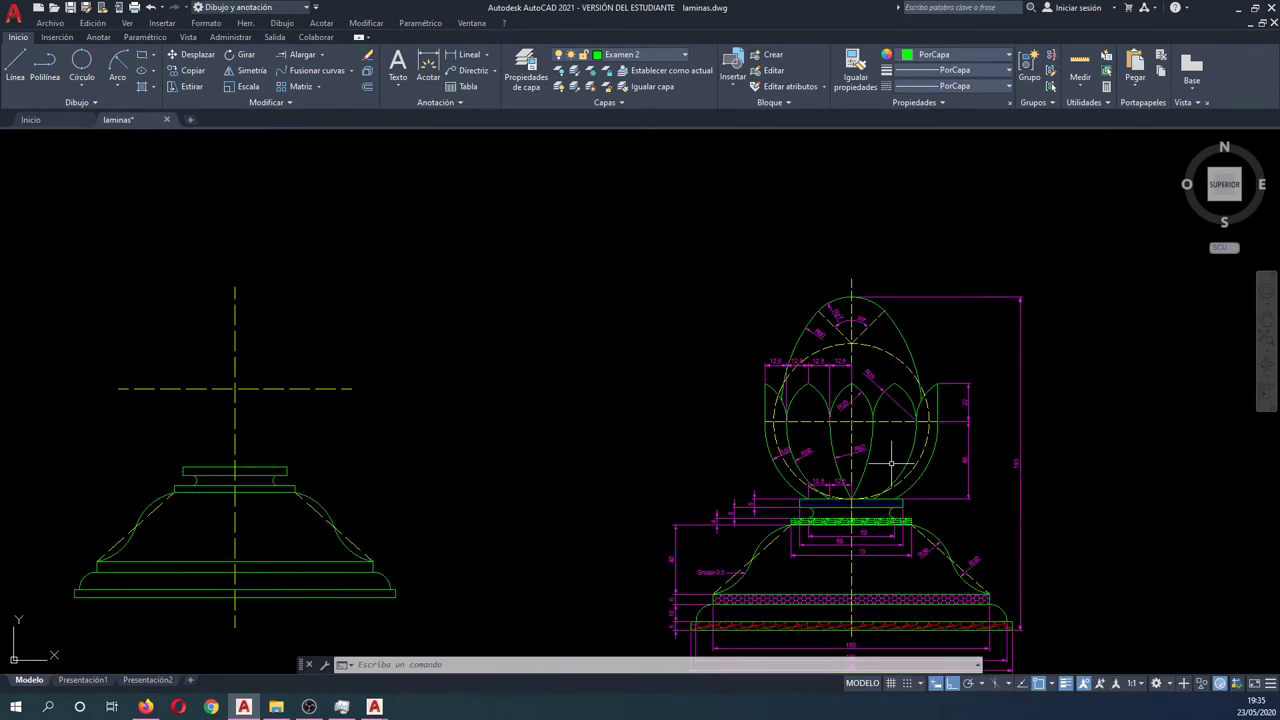
pyautogui.scroll(-1, 688, 518)
pyautogui.moveTo(688, 518); pyautogui.dragTo(709, 497, button='middle')
# Move the 20-object partial finial closer beside the reference with Ortho turned off.
pyautogui.press('d')
pyautogui.press('Return')
pyautogui.click(658, 572)
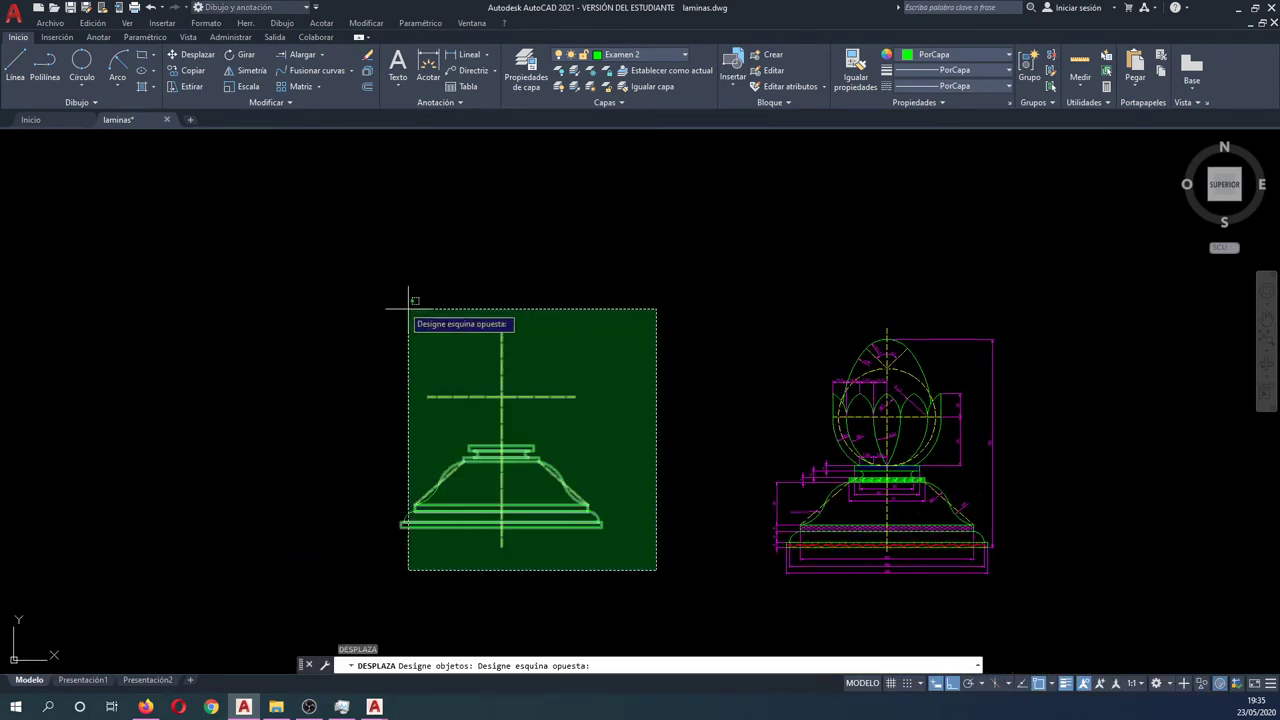
pyautogui.click(374, 278)
pyautogui.press('Return')
pyautogui.click(397, 293)
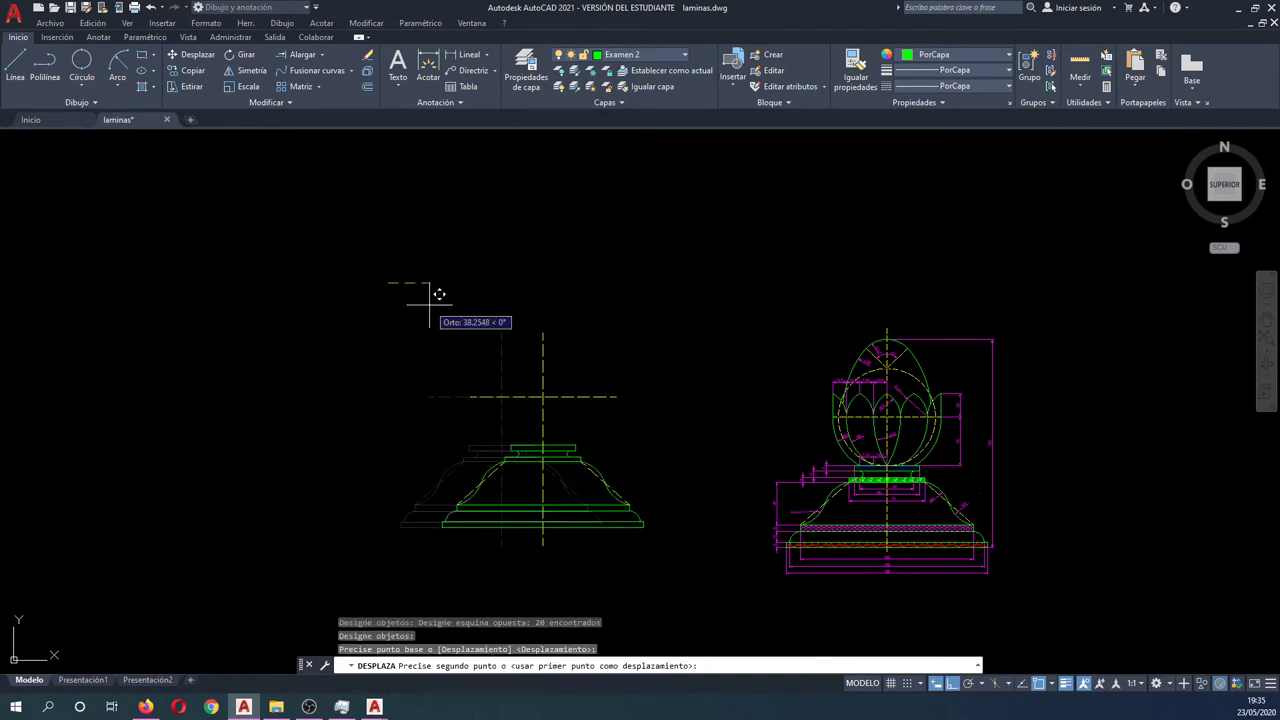
pyautogui.press('F8')
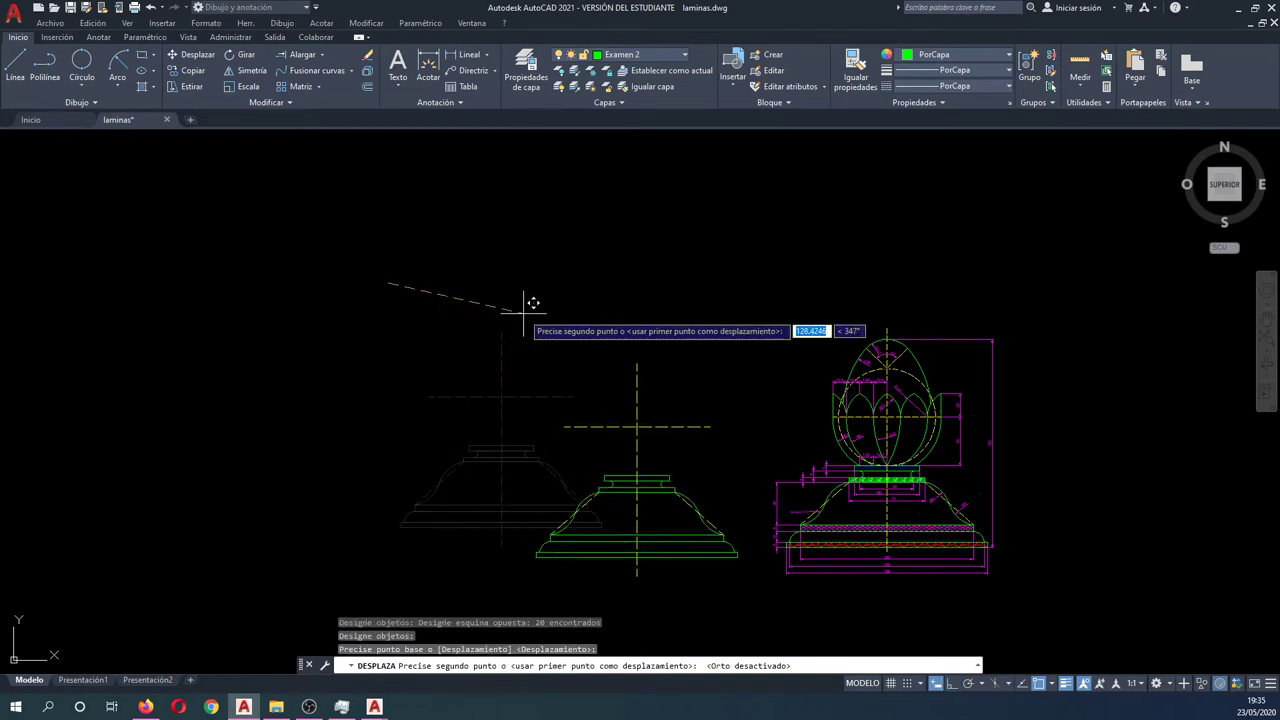
pyautogui.click(524, 313)
pyautogui.scroll(2, 716, 490)
pyautogui.moveTo(732, 487); pyautogui.dragTo(446, 464, button='middle')
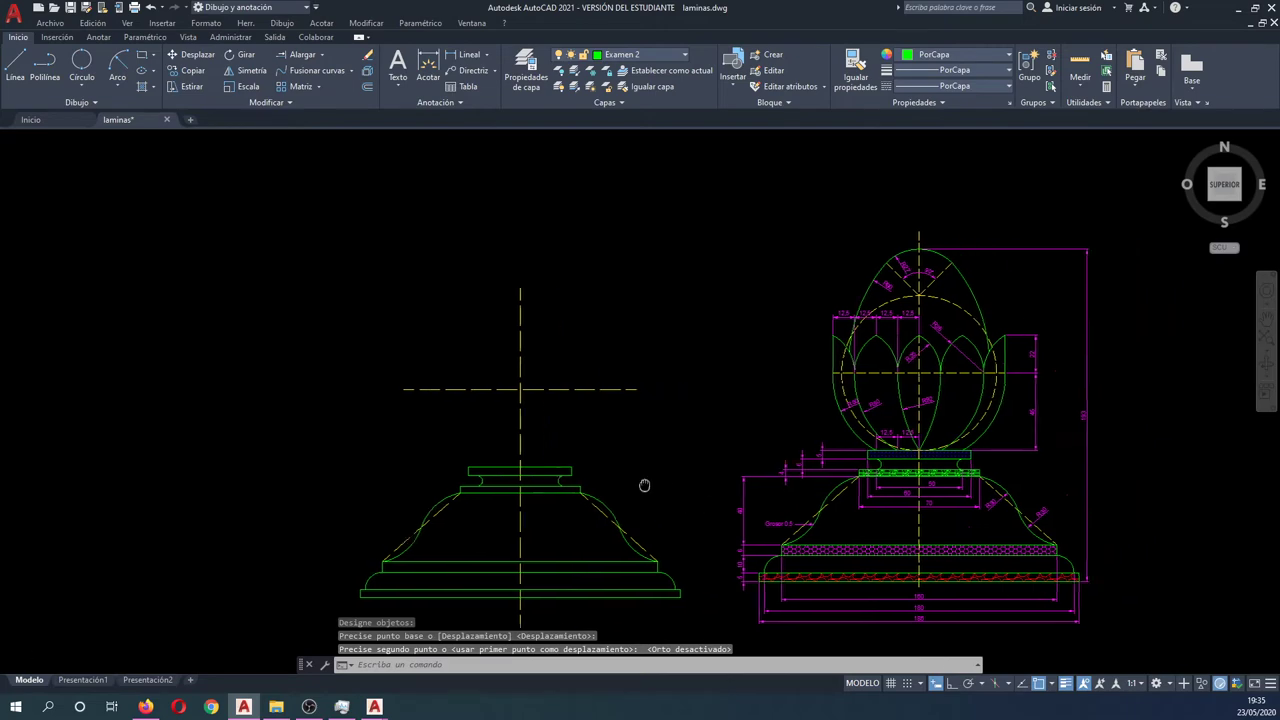
pyautogui.scroll(2, 460, 414)
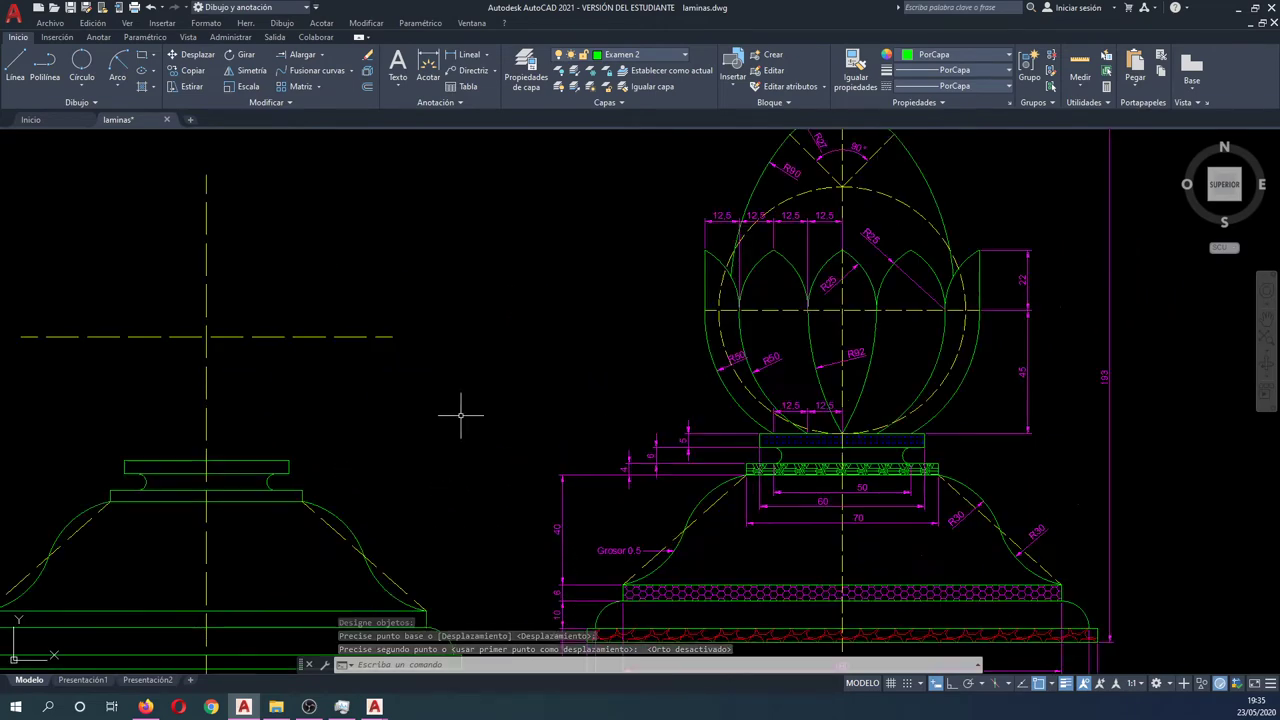
pyautogui.moveTo(460, 414); pyautogui.dragTo(522, 475, button='middle')
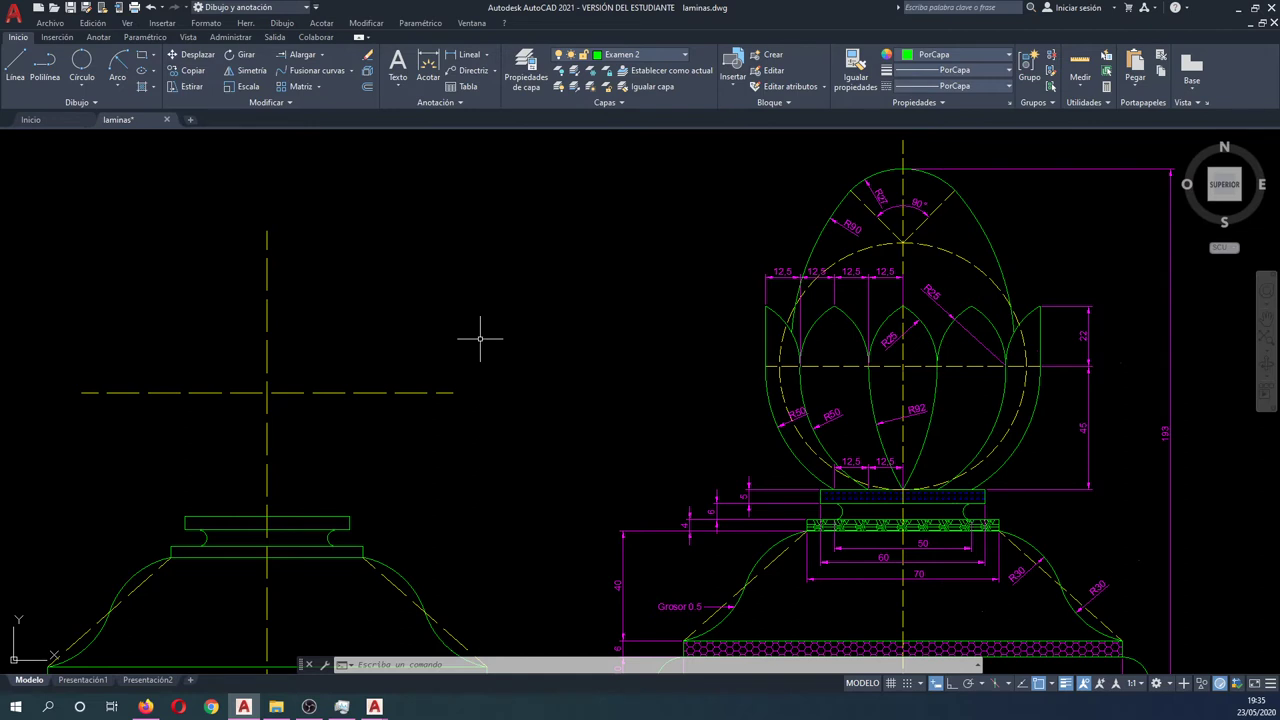
# Draw a centre-radius circle at the centreline intersection, sized to touch the top slab.
pyautogui.click(82, 88)
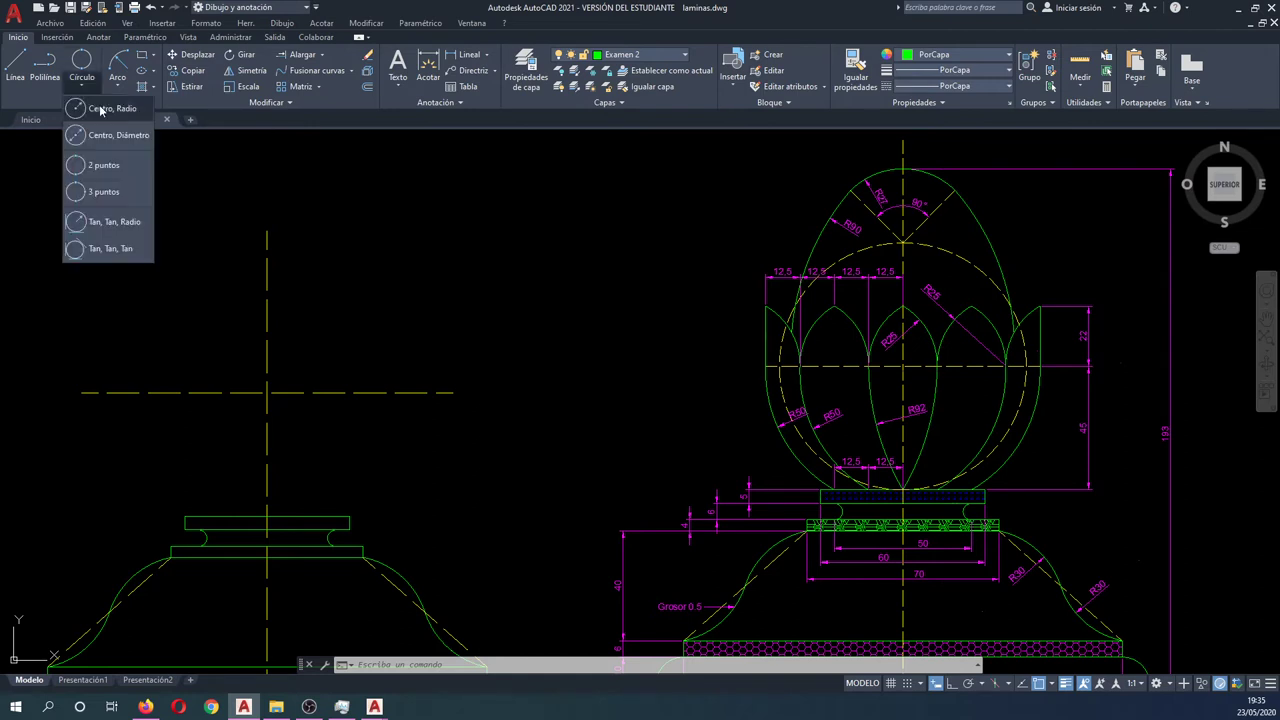
pyautogui.click(105, 110)
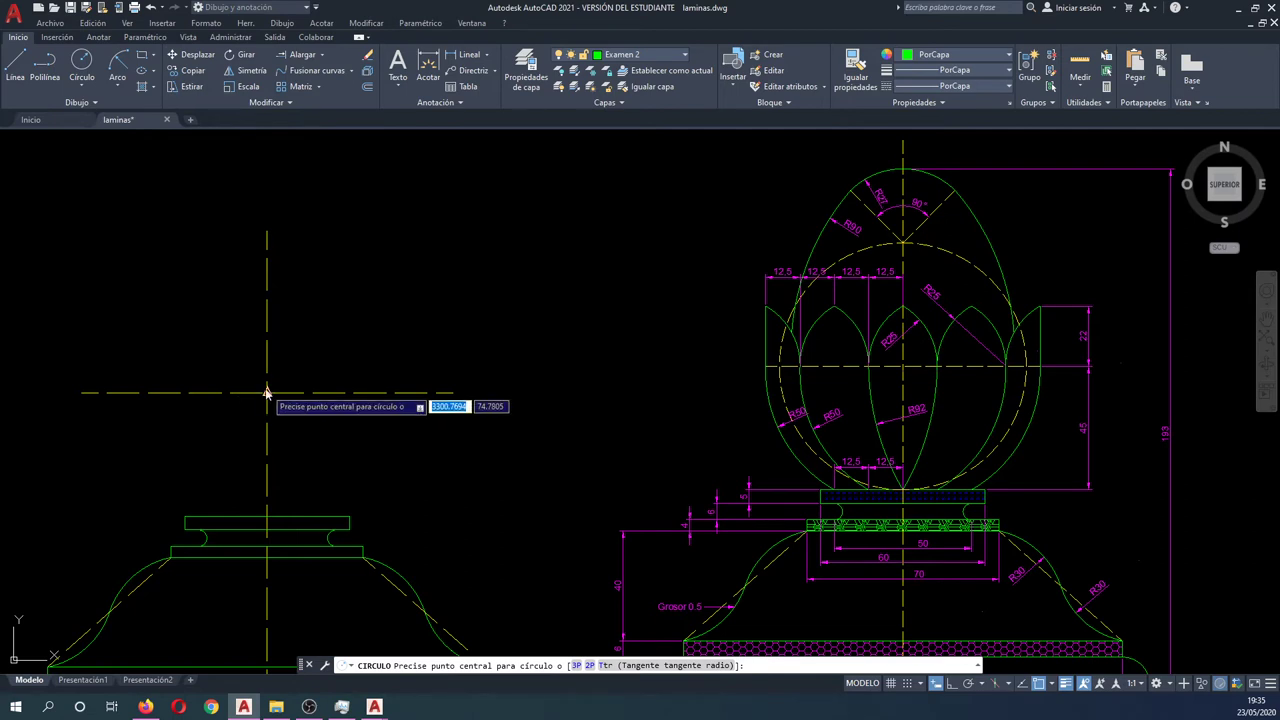
pyautogui.keyDown('shift'); pyautogui.rightClick(267, 392); pyautogui.keyUp('shift')
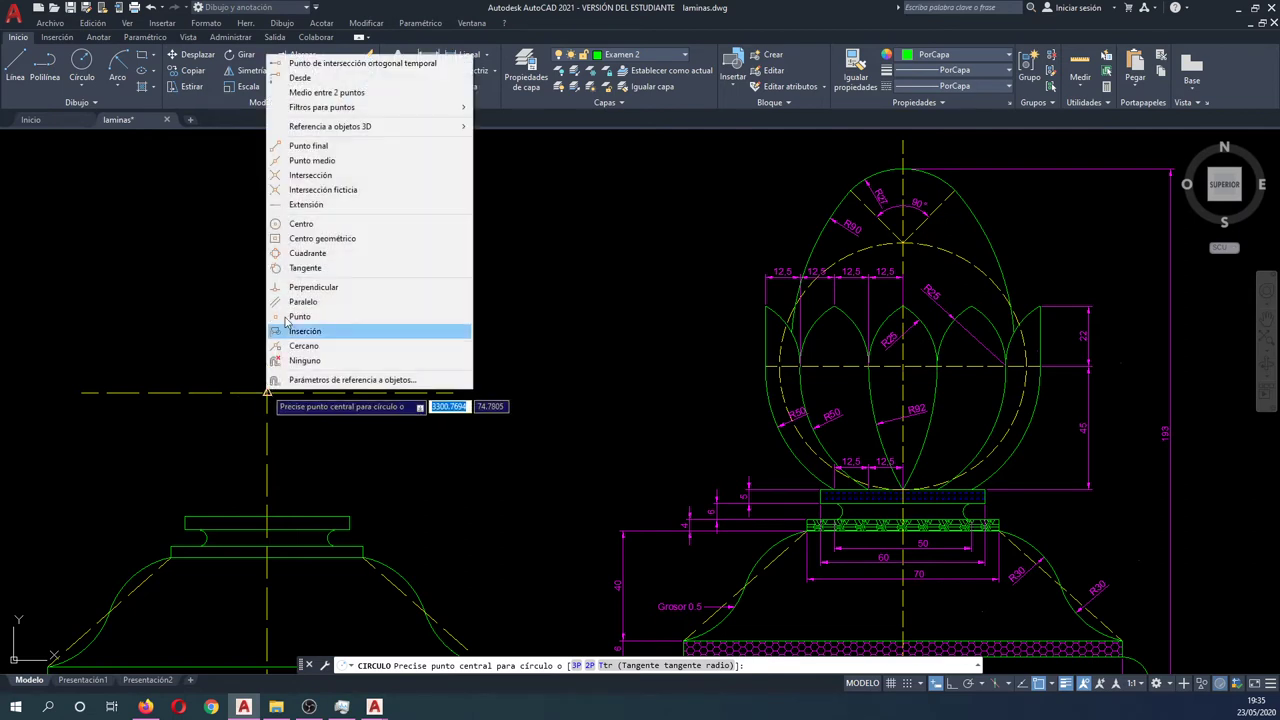
pyautogui.click(320, 175)
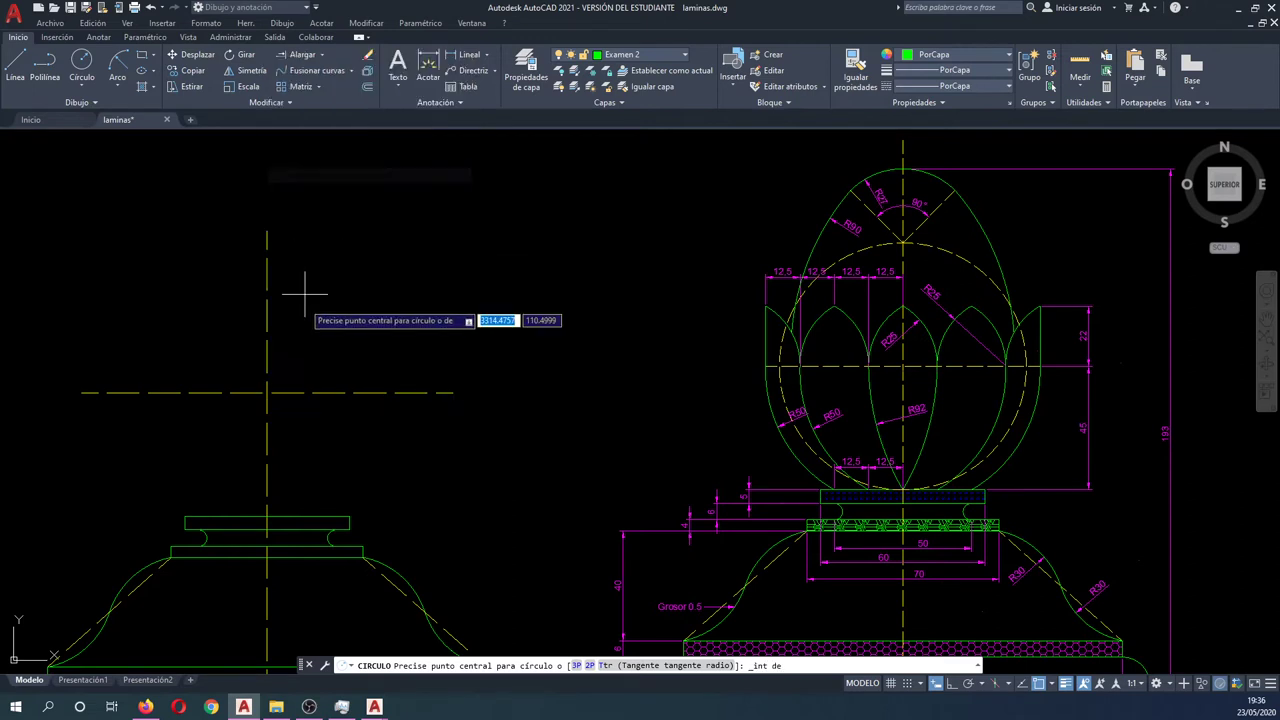
pyautogui.click(266, 392)
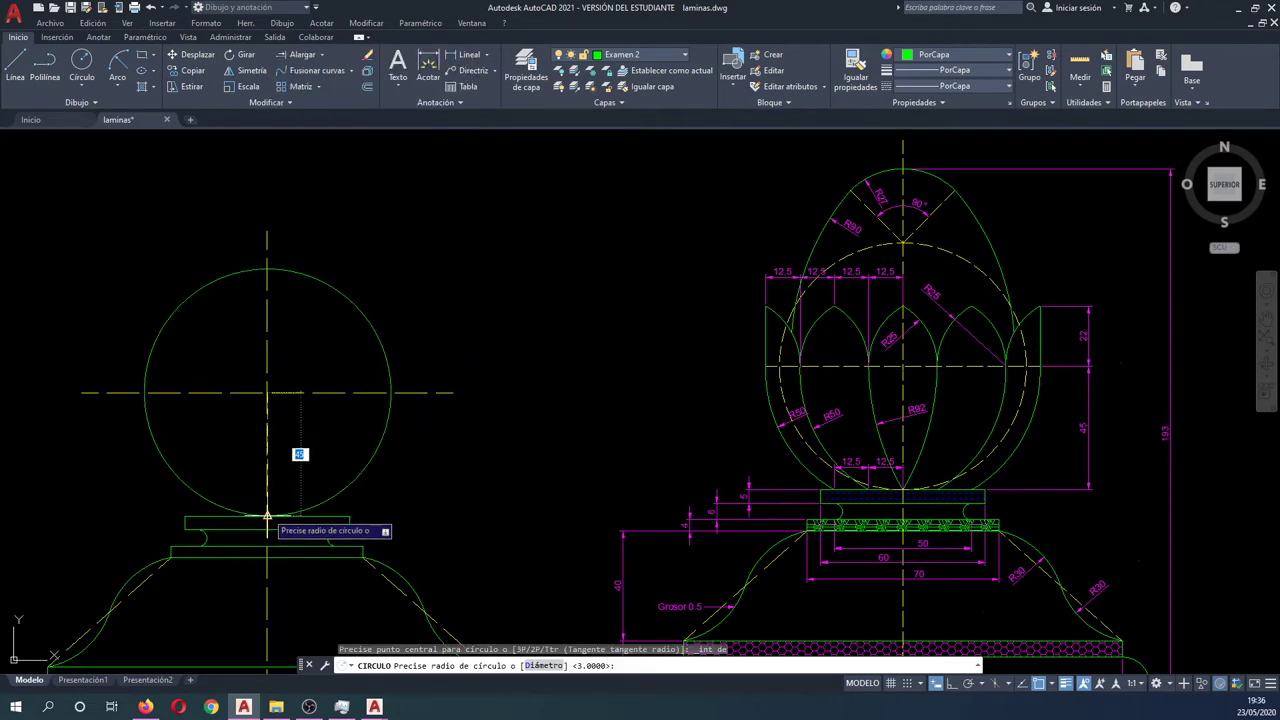
pyautogui.scroll(4, 267, 502)
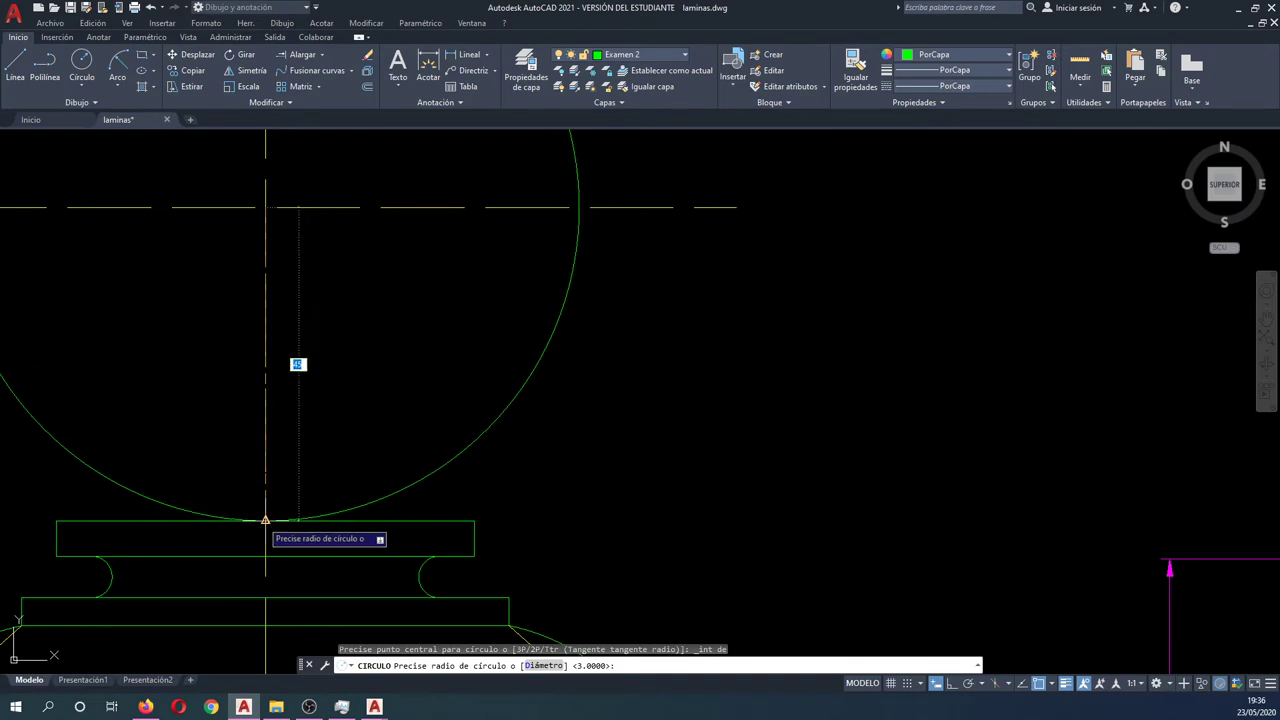
pyautogui.click(270, 516)
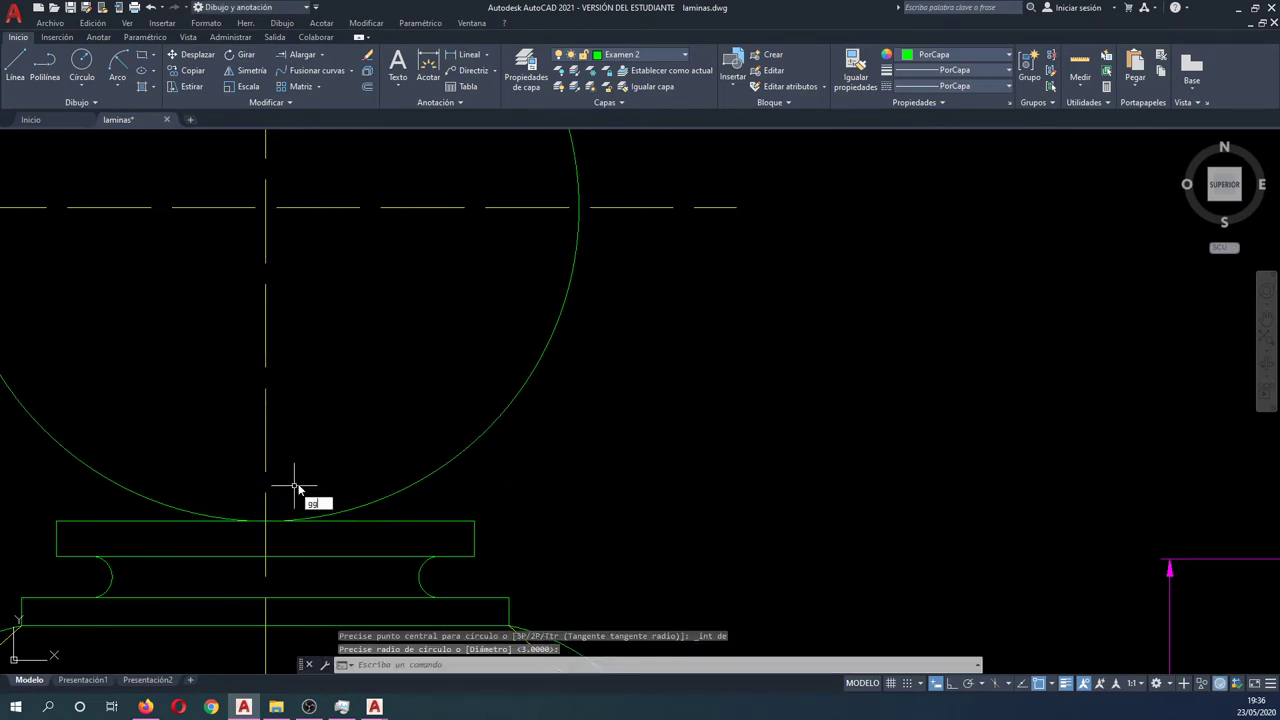
# Match properties from the dashed centreline onto the ball circle to make it dashed.
pyautogui.press('Return')
pyautogui.click(267, 424)
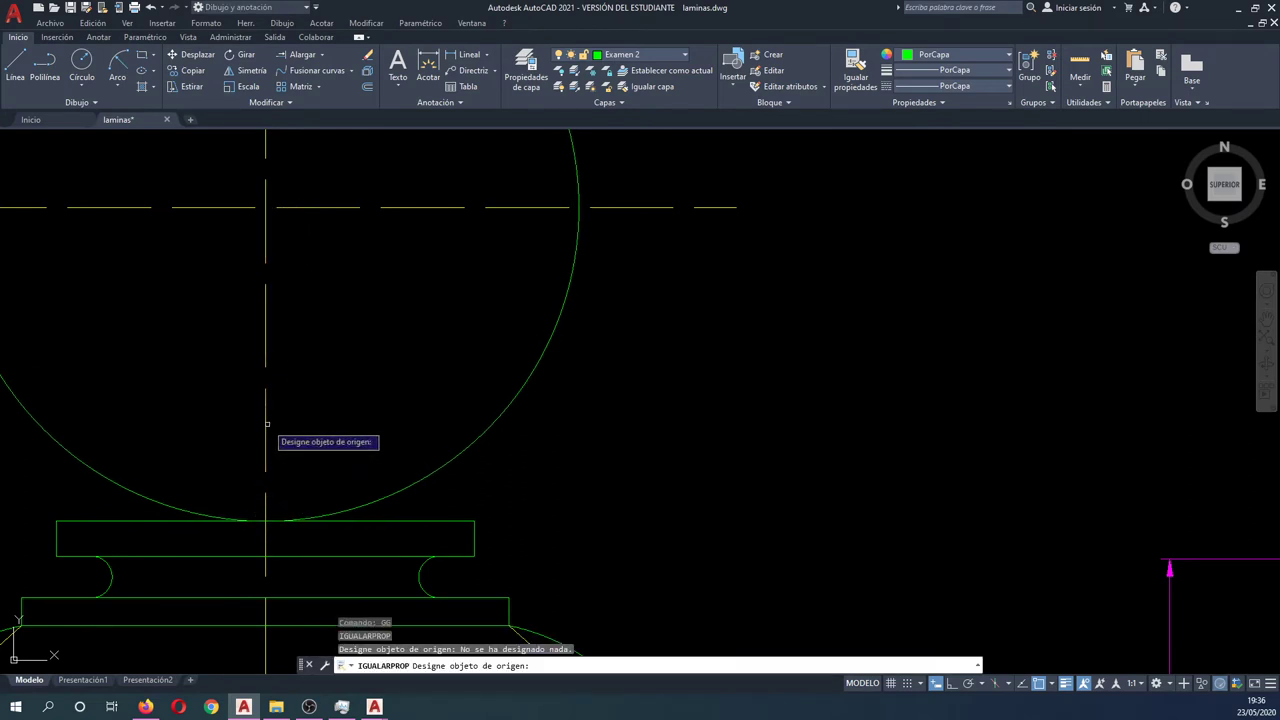
pyautogui.click(267, 424)
pyautogui.click(529, 449)
pyautogui.click(467, 400)
pyautogui.scroll(-2, 440, 430)
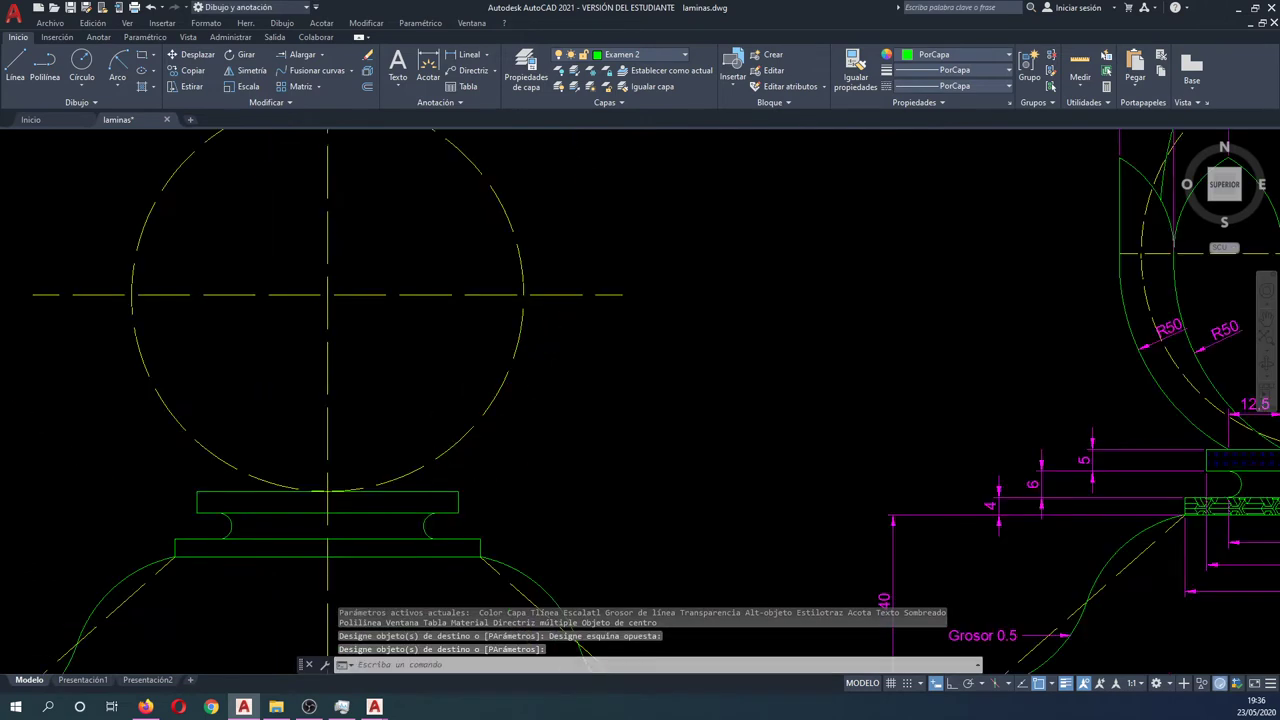
pyautogui.scroll(-2, 431, 440)
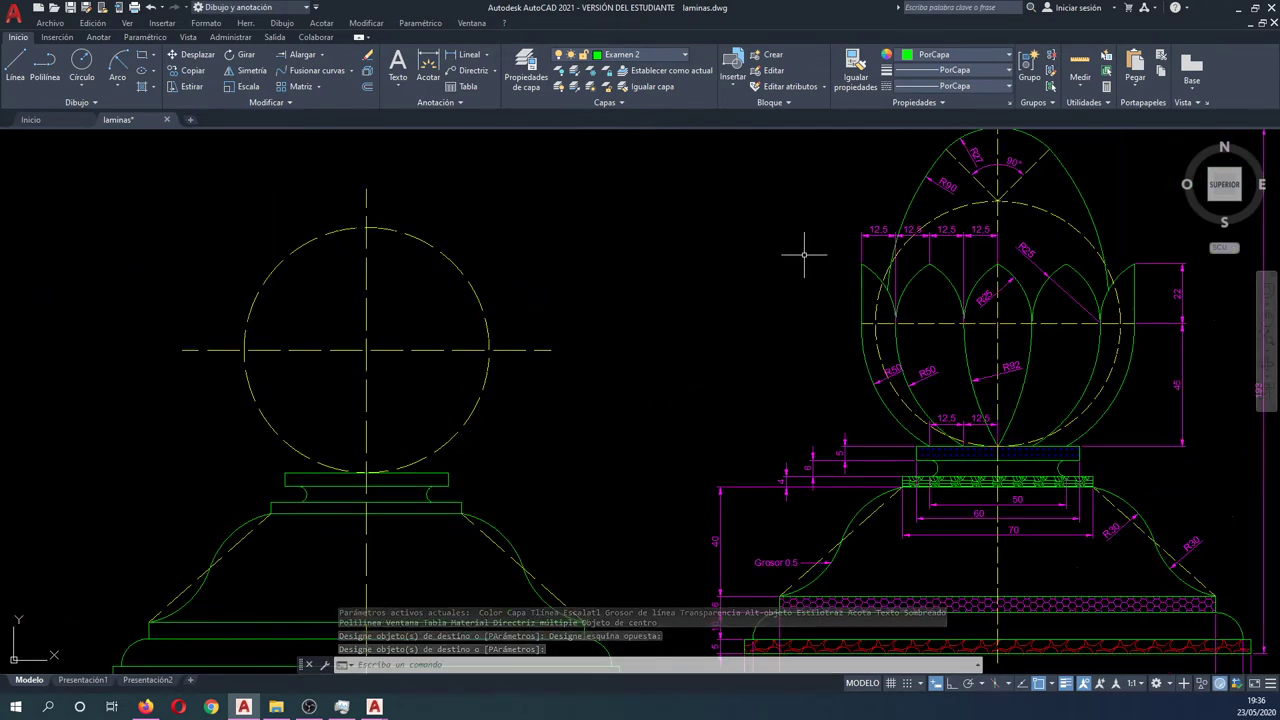
pyautogui.moveTo(842, 256); pyautogui.dragTo(834, 317, button='middle')
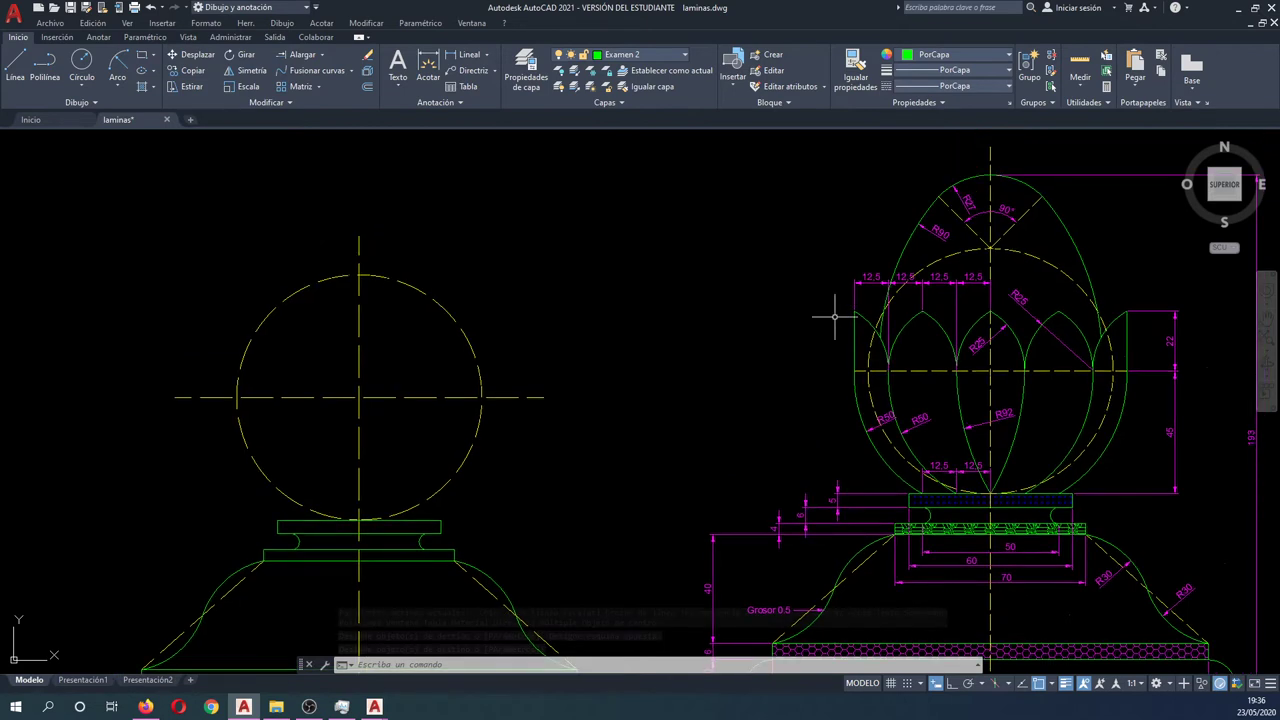
# Draw a vertical polyline upward from the top of the ball circle with Ortho on.
pyautogui.scroll(4, 1004, 208)
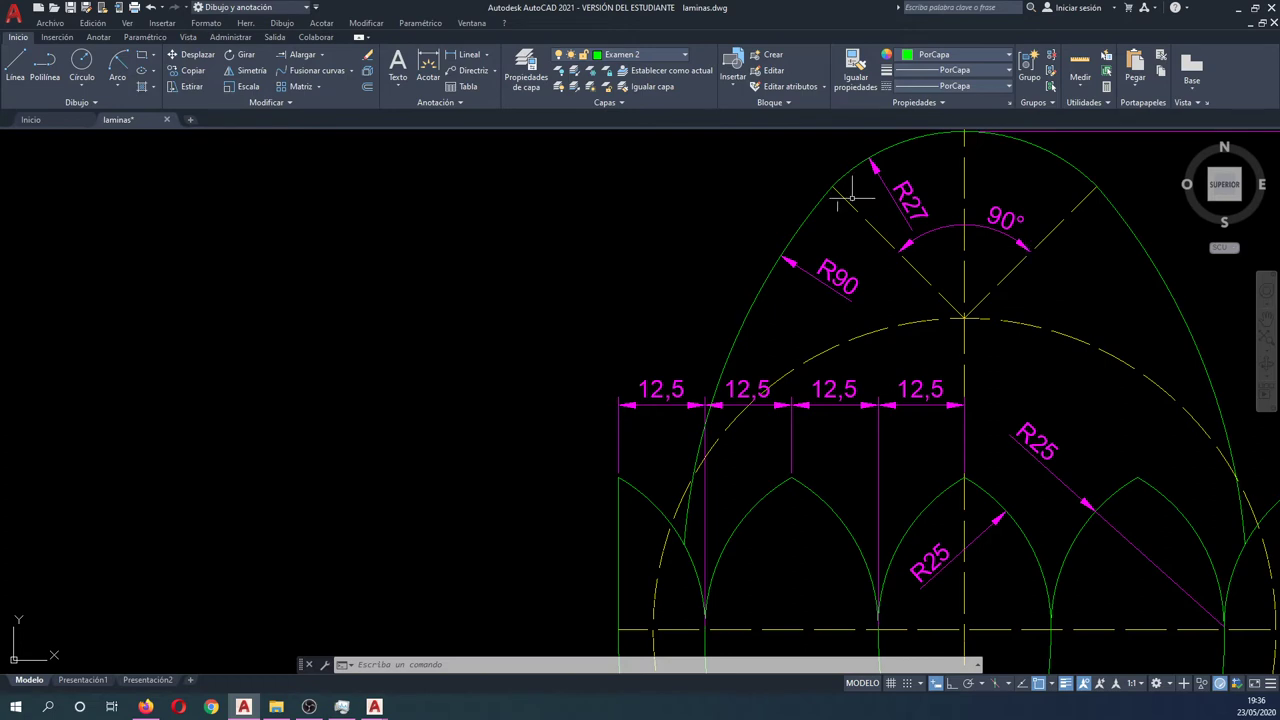
pyautogui.scroll(-2, 1037, 342)
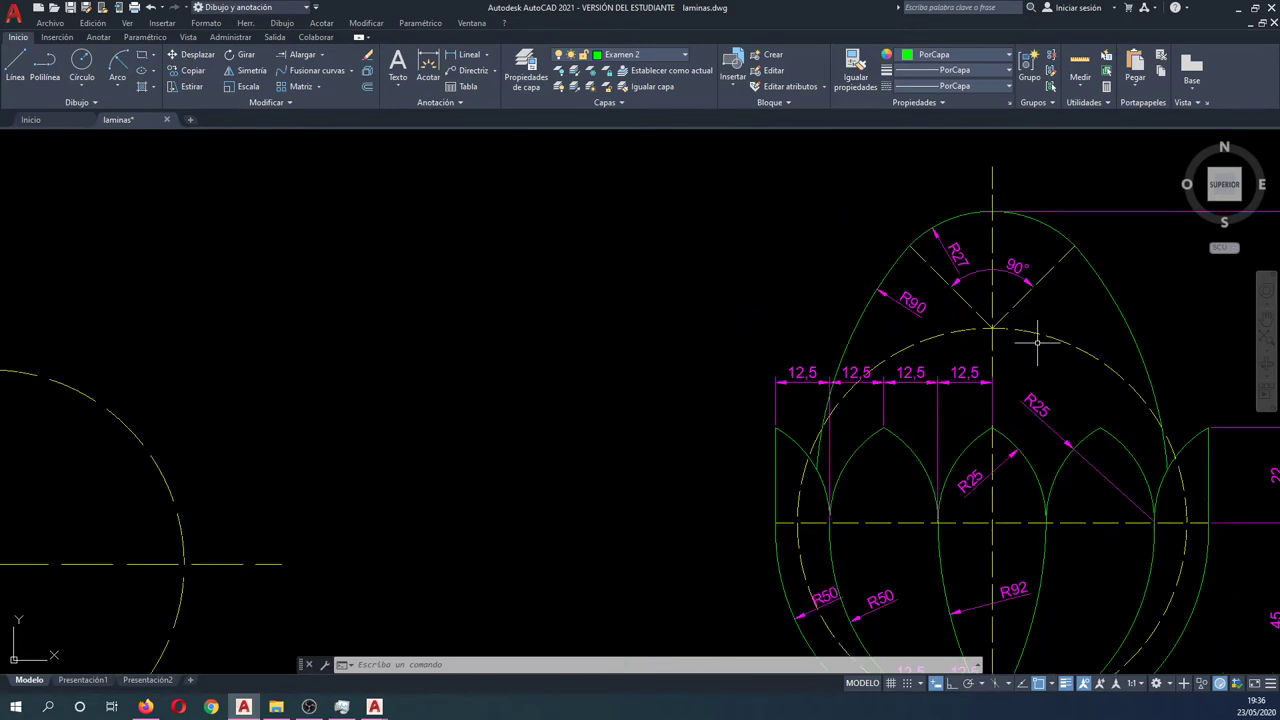
pyautogui.scroll(-2, 1037, 342)
pyautogui.write('pol')
pyautogui.press('Return')
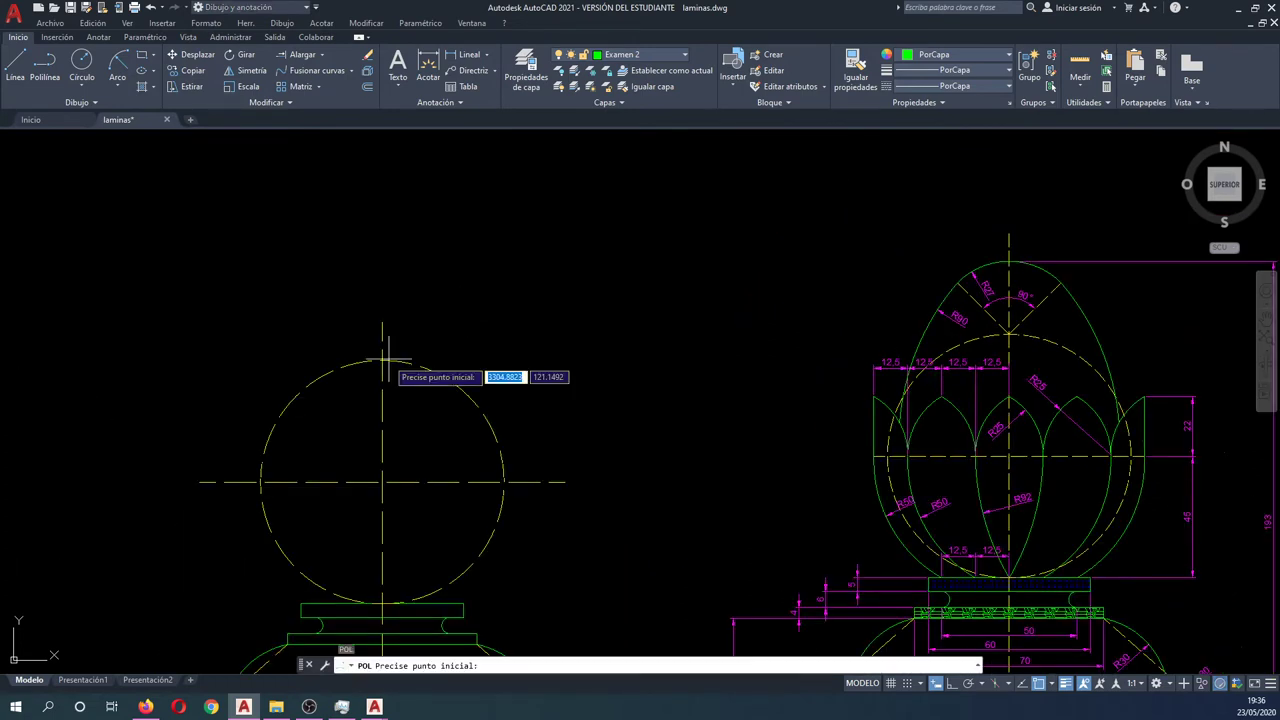
pyautogui.click(382, 360)
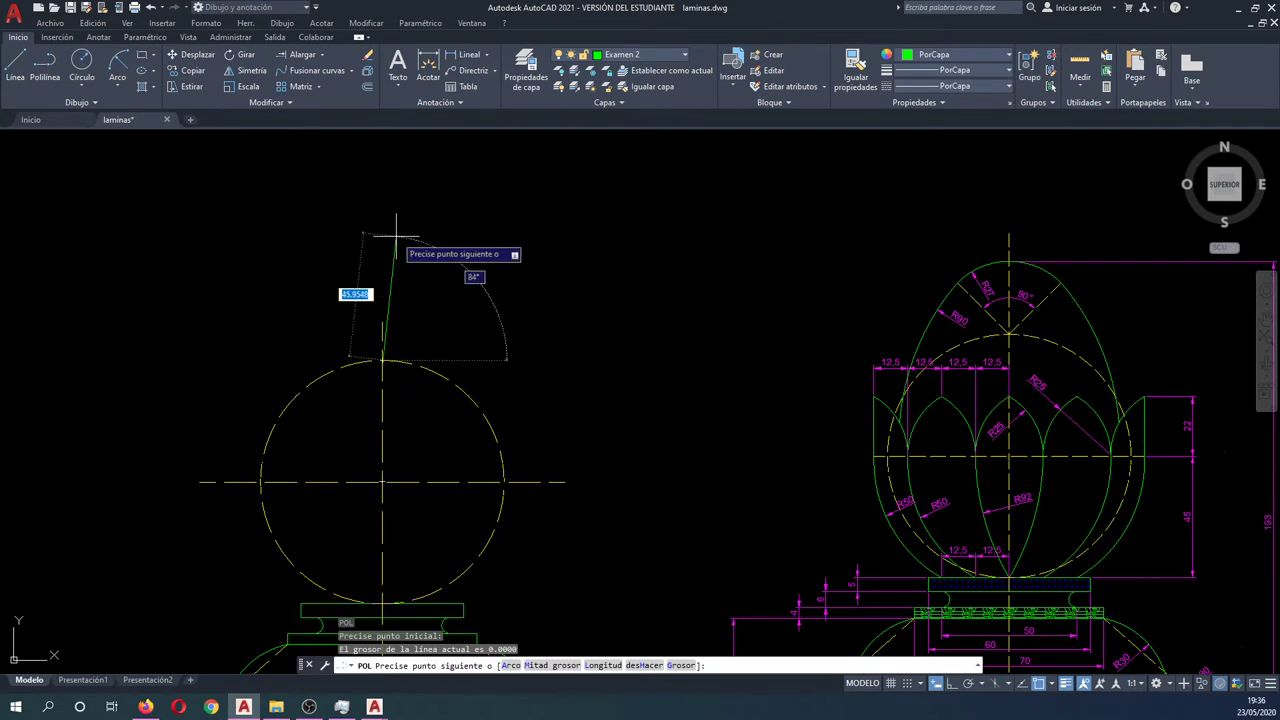
pyautogui.press('F8')
pyautogui.click(388, 277)
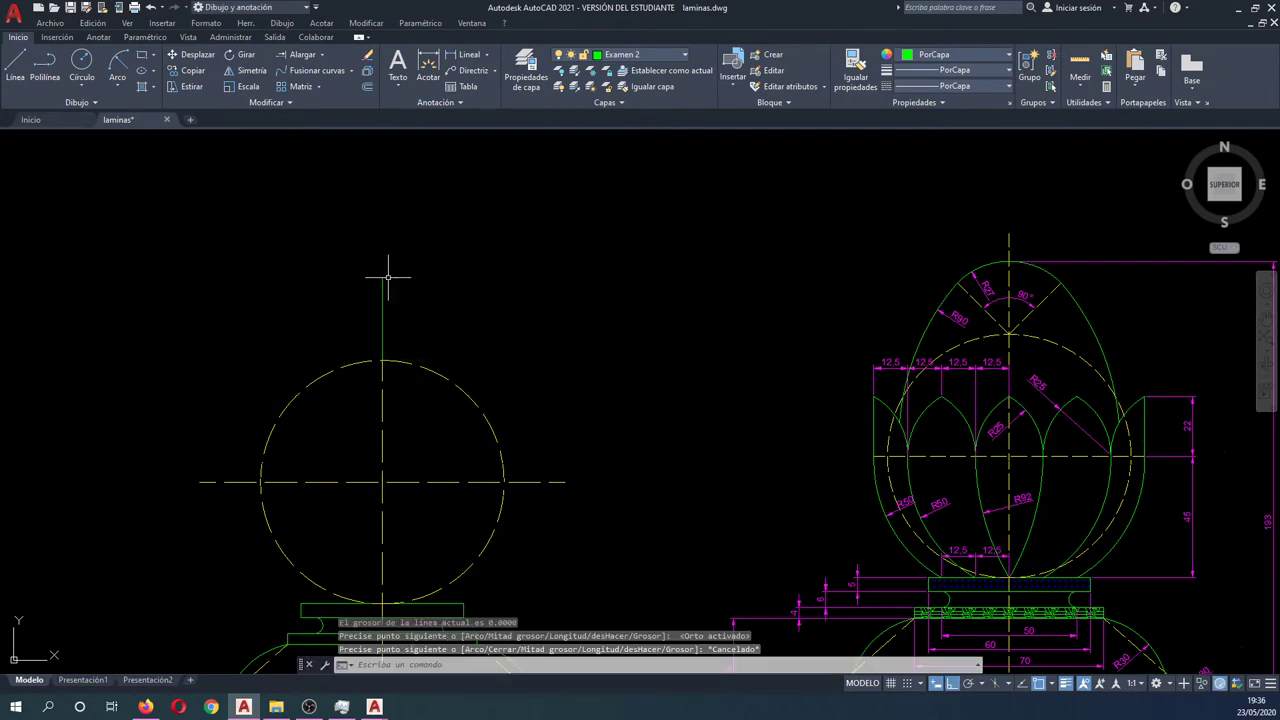
pyautogui.press('Escape')
# Rotate the vertical line 45° about the circle's top point.
pyautogui.press('Return')
pyautogui.click(388, 284)
pyautogui.click(372, 330)
pyautogui.press('Return')
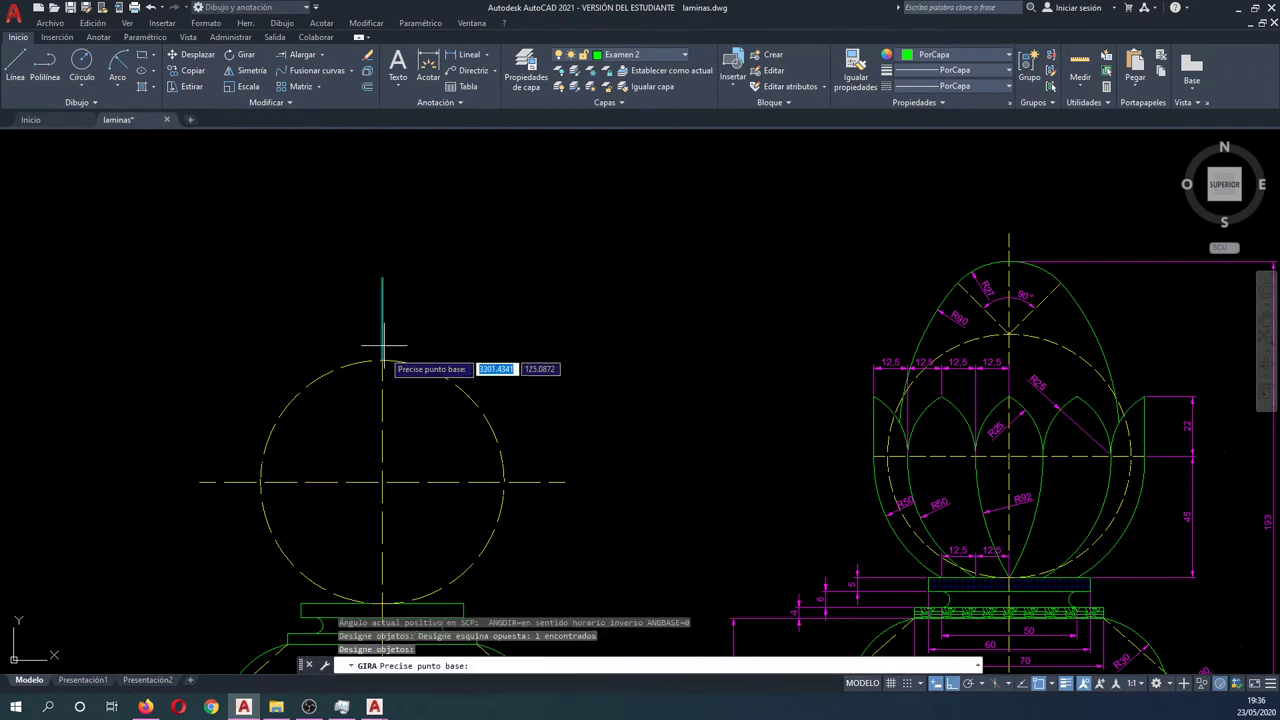
pyautogui.scroll(2, 380, 363)
pyautogui.click(380, 362)
pyautogui.write('45')
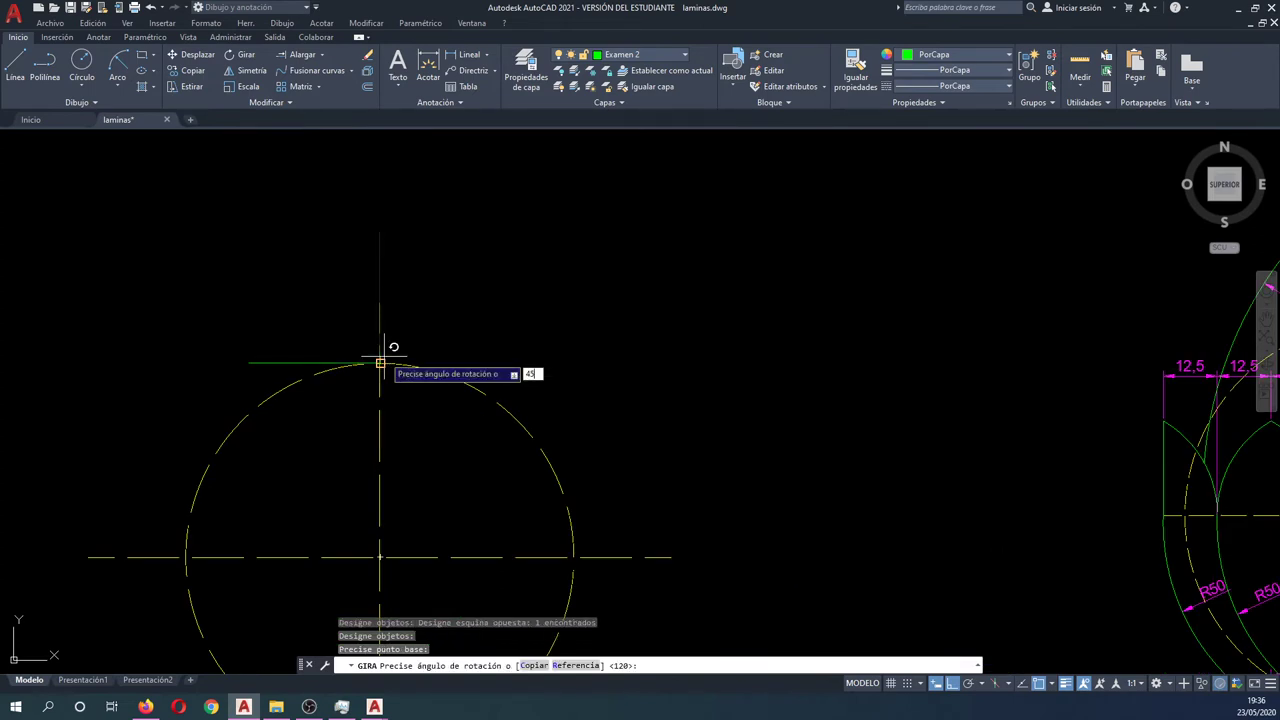
pyautogui.press('Return')
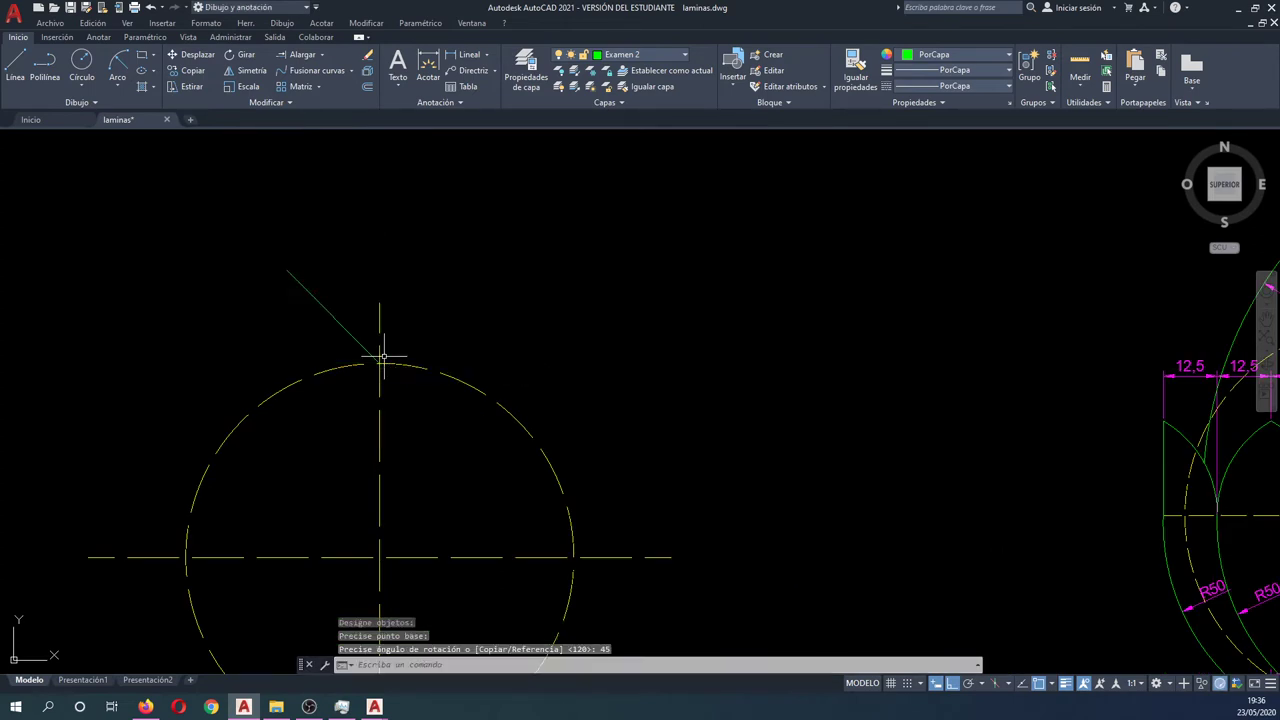
# Mirror the tilted line about the vertical axis, keeping the original to form the 90° V.
pyautogui.write('si')
pyautogui.press('Return')
pyautogui.click(357, 329)
pyautogui.click(337, 318)
pyautogui.press('Return')
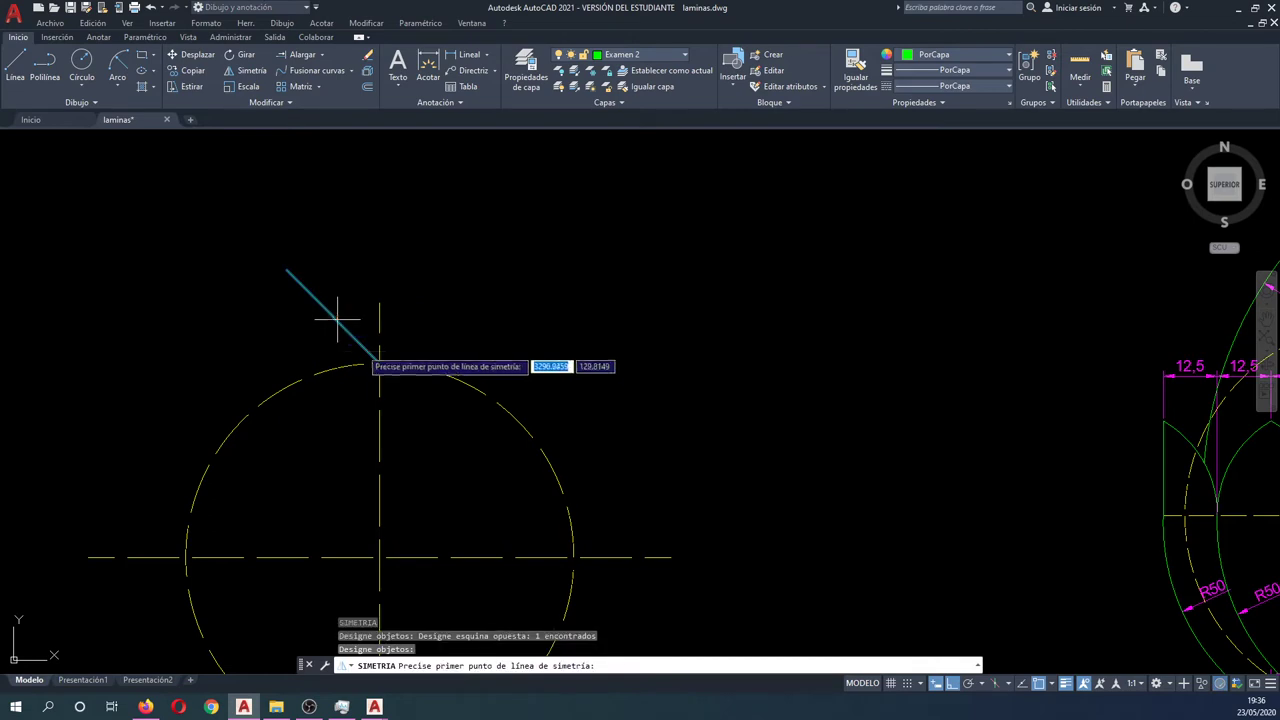
pyautogui.click(379, 362)
pyautogui.click(406, 234)
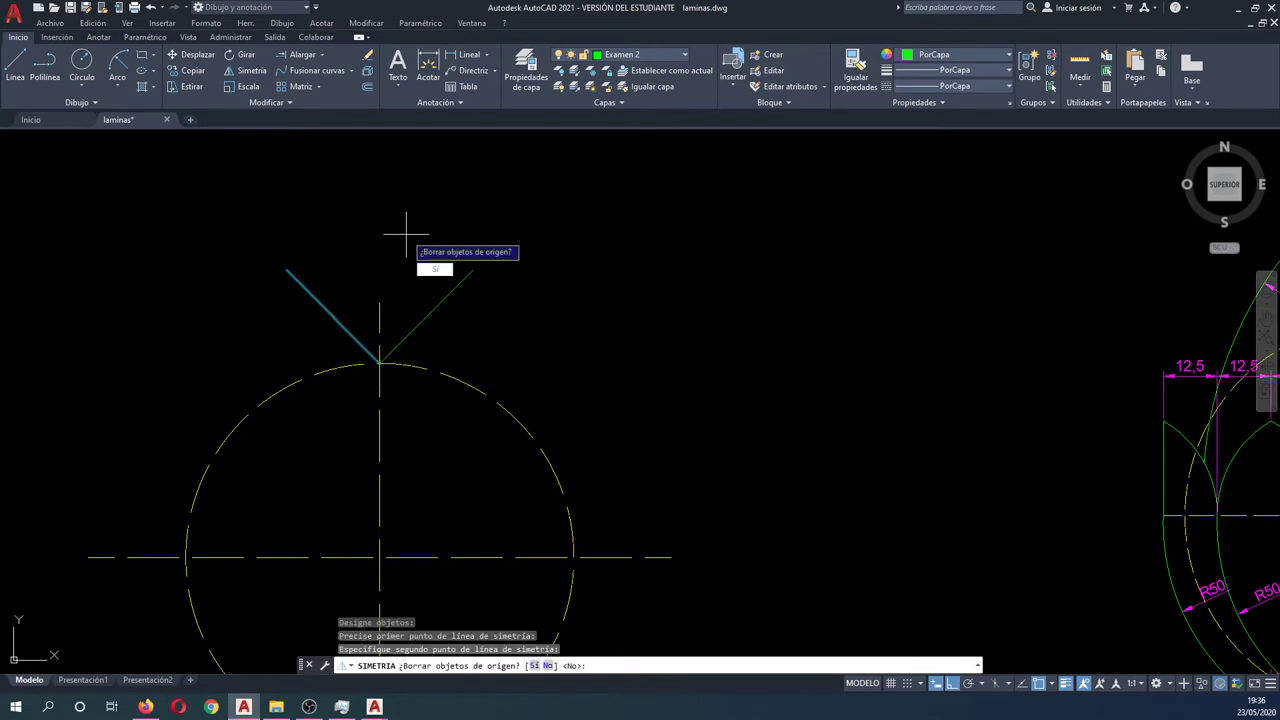
pyautogui.press('Return')
pyautogui.scroll(-2, 403, 250)
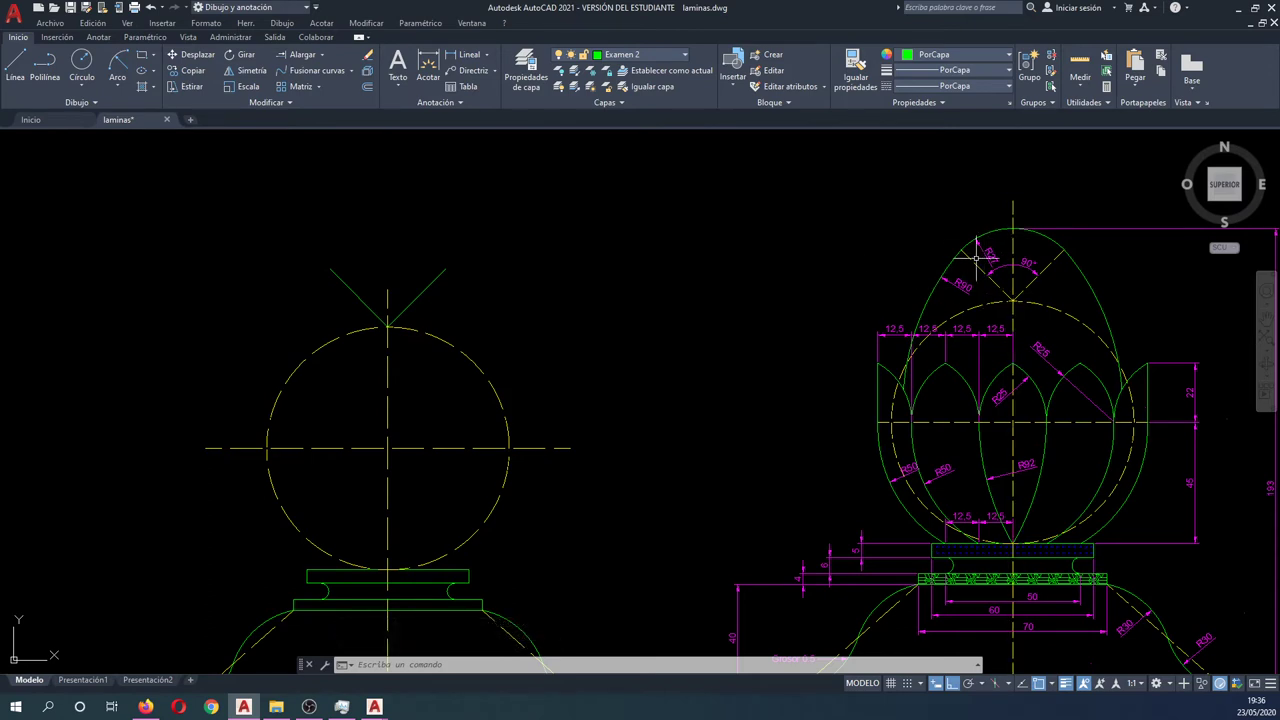
pyautogui.click(82, 65)
# Draw a radius-27 circle centred at the V apex.
pyautogui.click(388, 327)
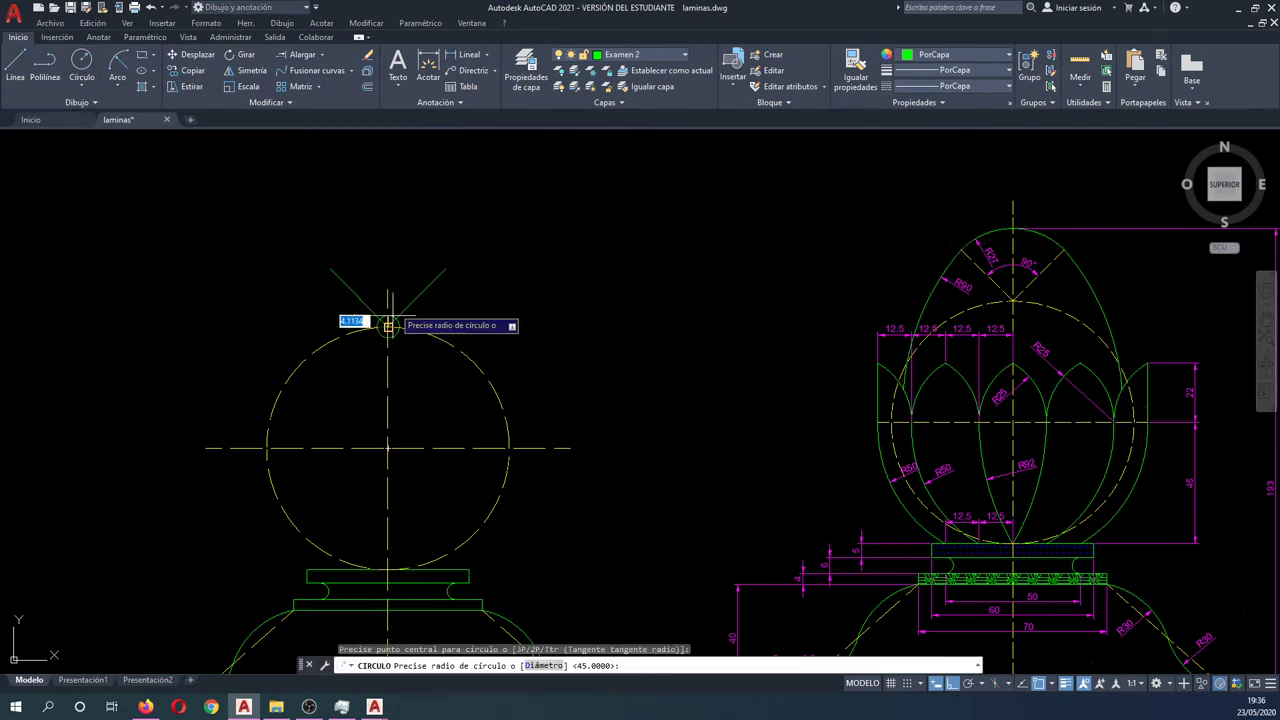
pyautogui.write('27')
pyautogui.press('Return')
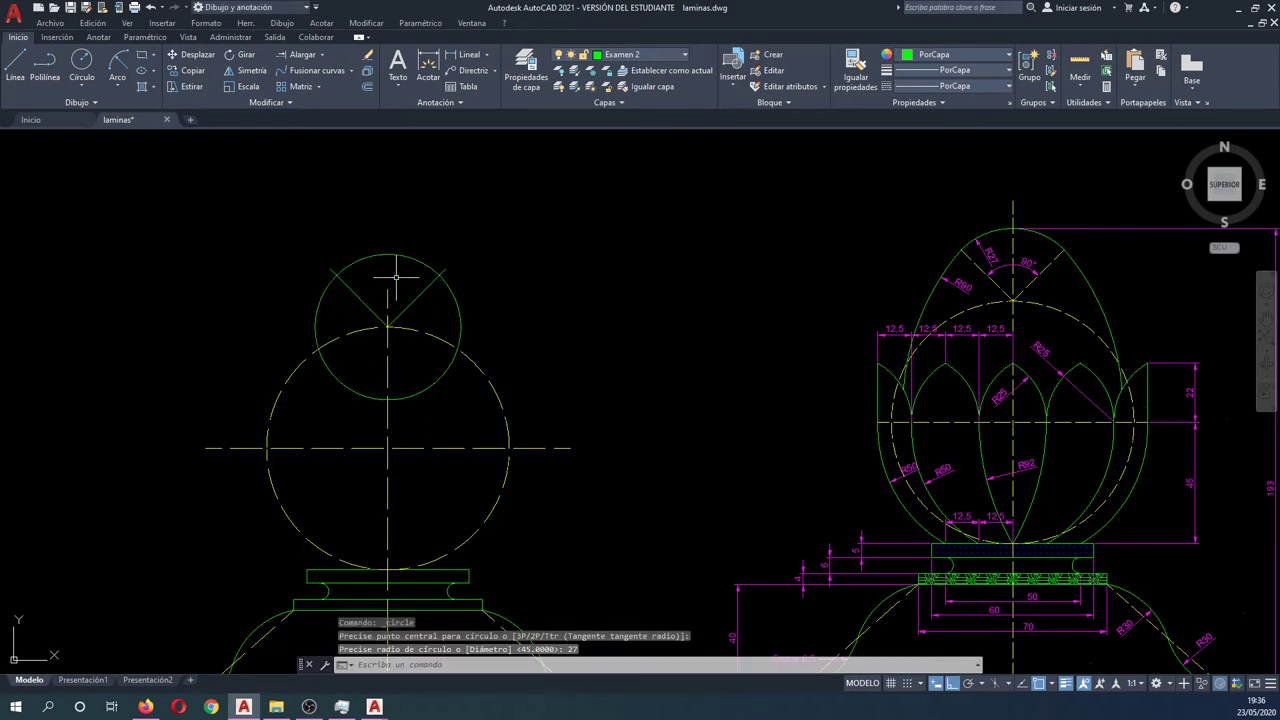
# Trim the circle's lower parts so only the arc between the V arms remains.
pyautogui.write('tr')
pyautogui.press('Return')
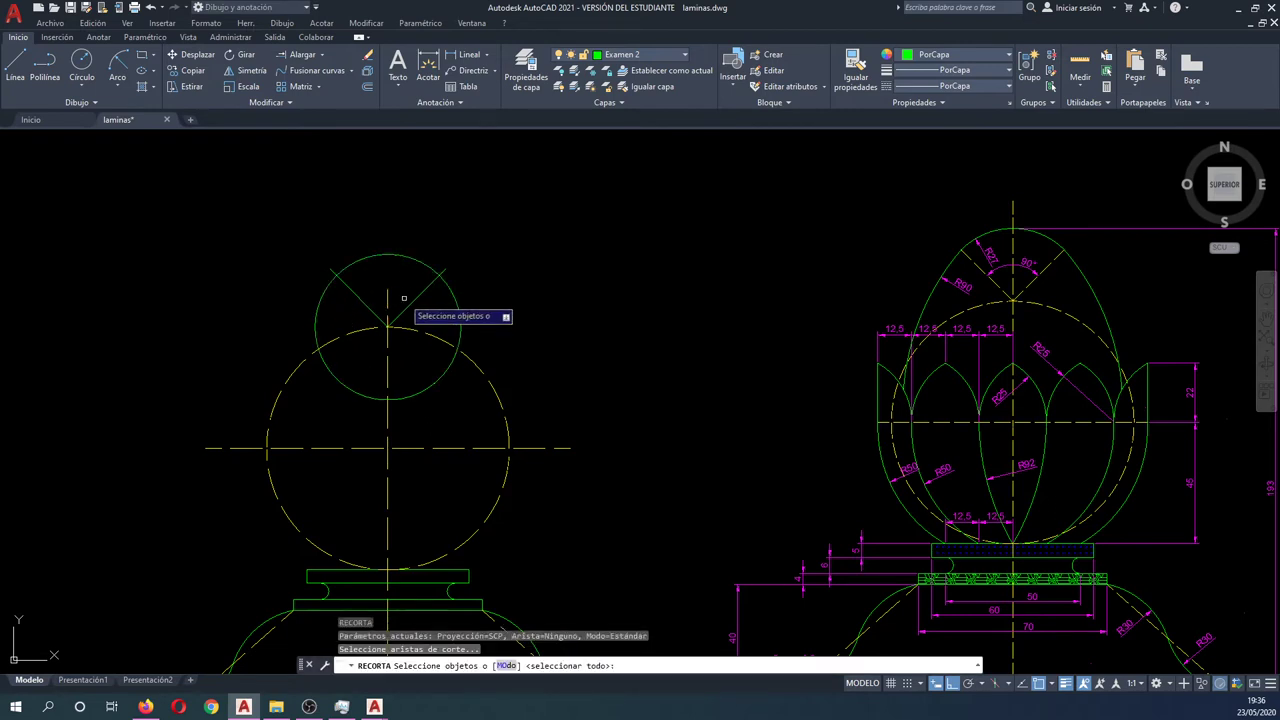
pyautogui.click(422, 300)
pyautogui.click(334, 229)
pyautogui.press('Return')
pyautogui.click(314, 285)
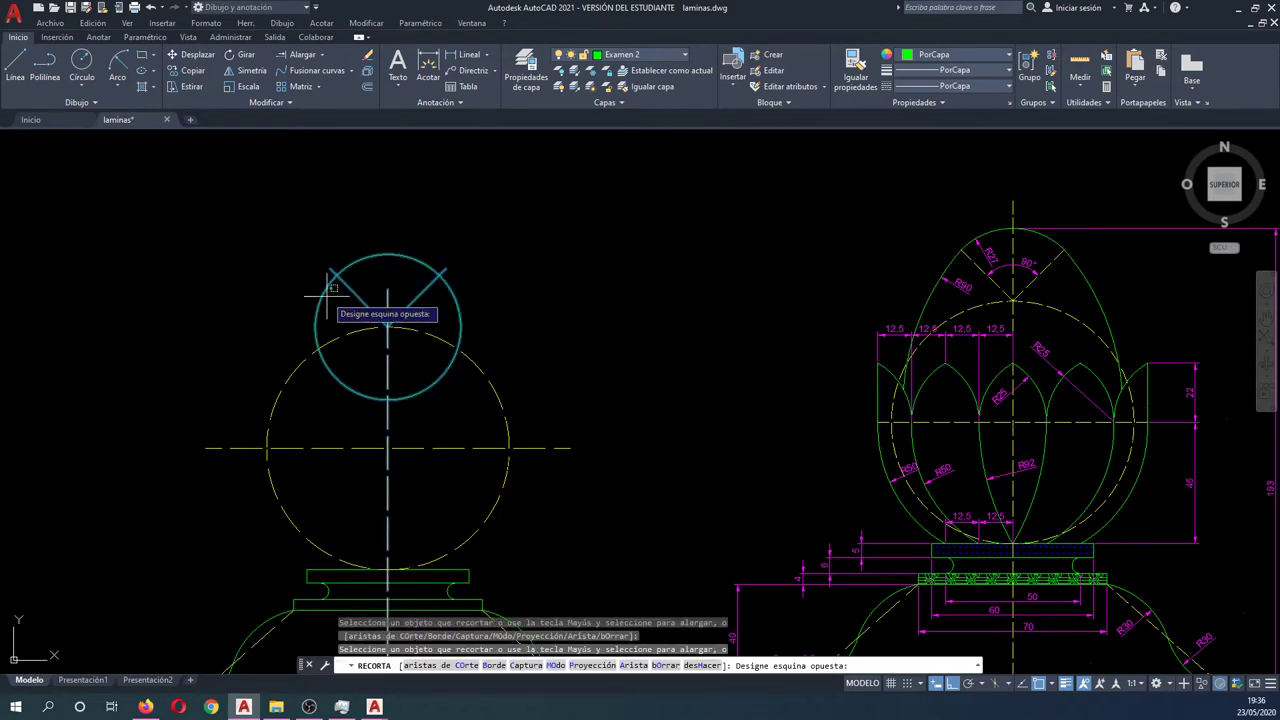
pyautogui.click(395, 370)
pyautogui.click(459, 300)
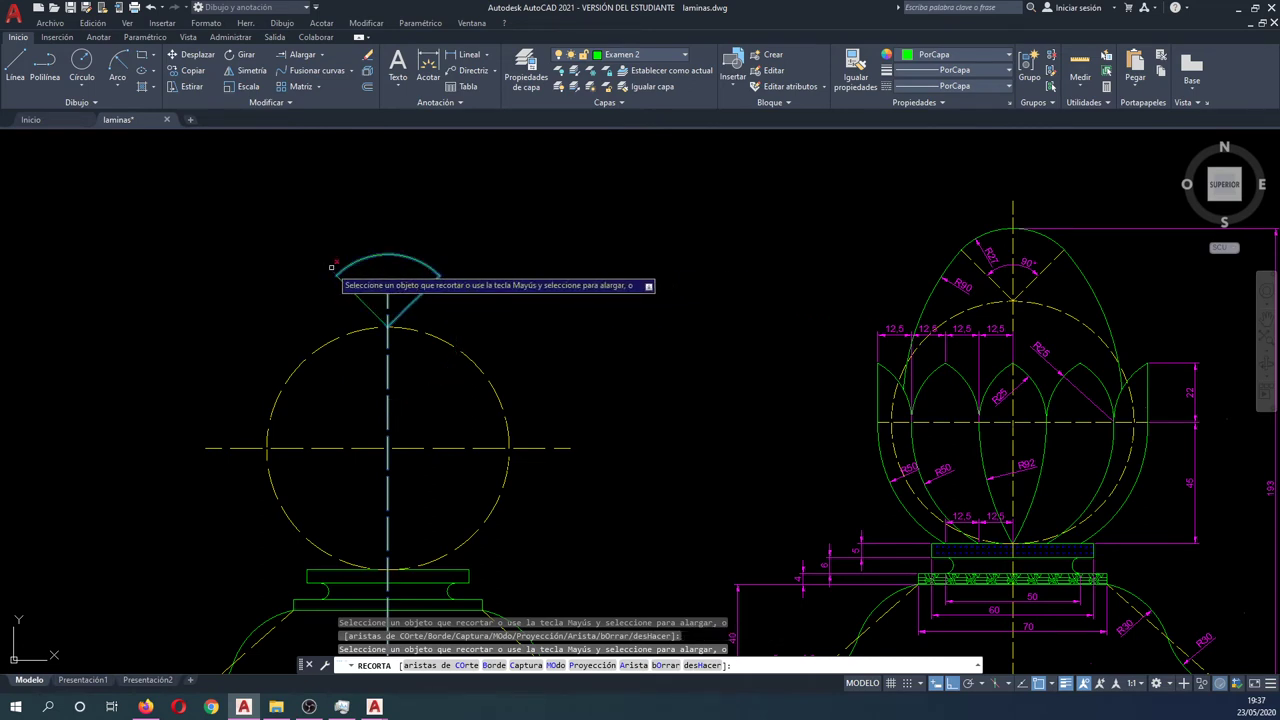
pyautogui.press('Escape')
# Start MATCHPROP (IG) from the axis line, then cancel the repeated attempts.
pyautogui.write('ig')
pyautogui.press('Return')
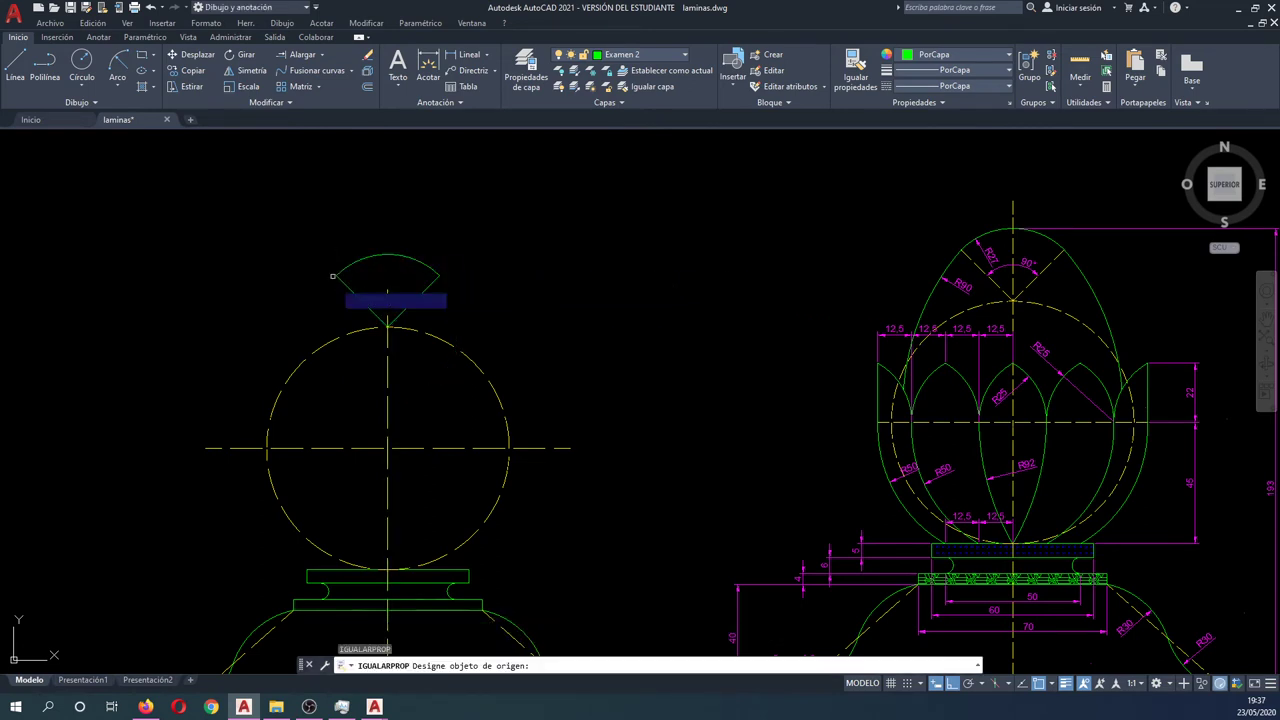
pyautogui.click(362, 318)
pyautogui.click(354, 281)
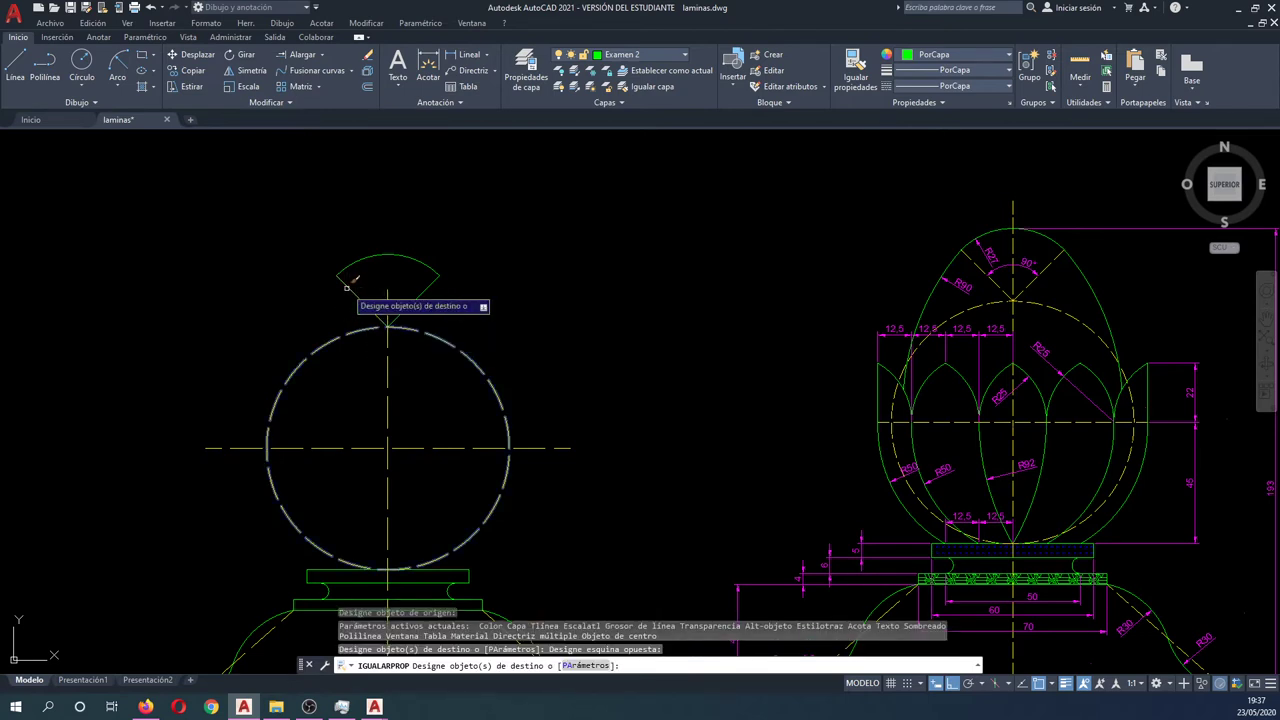
pyautogui.press('Escape')
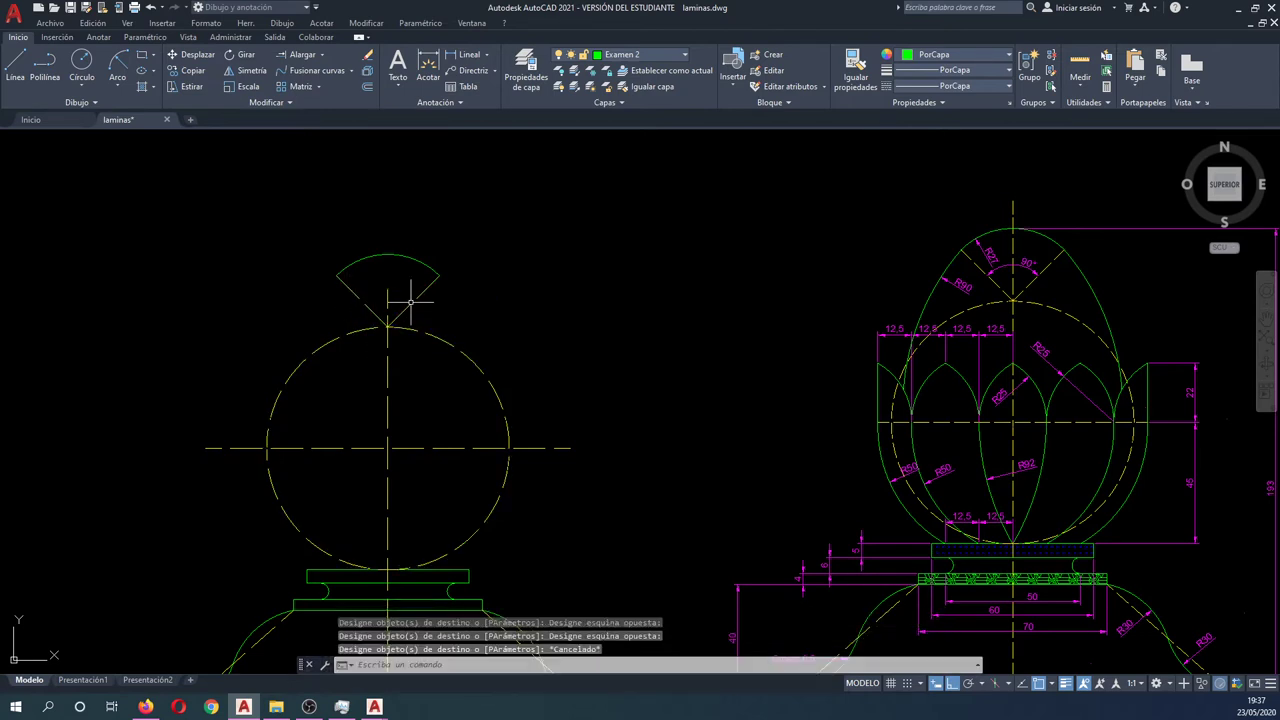
pyautogui.press('Return')
pyautogui.press('Escape')
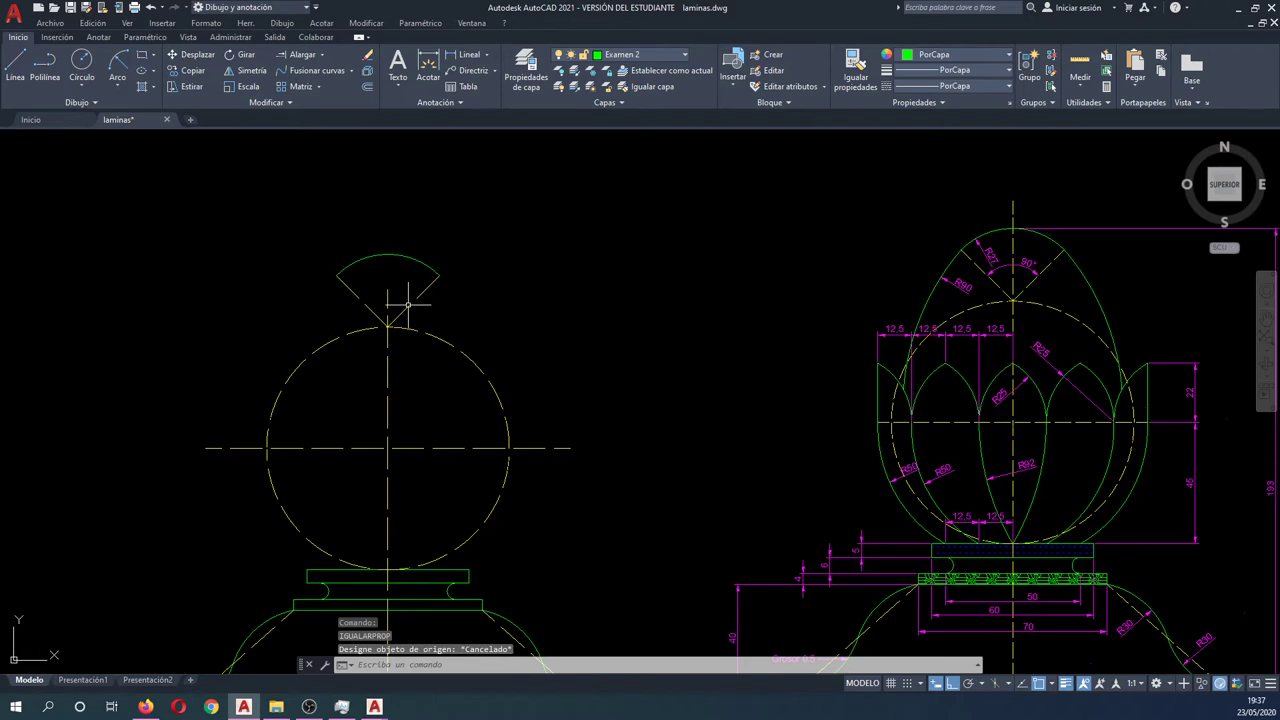
pyautogui.press('Return')
pyautogui.press('Escape')
# Set the right diagonal sector edge's linetype scale to 0.5 in Properties.
pyautogui.click(406, 309)
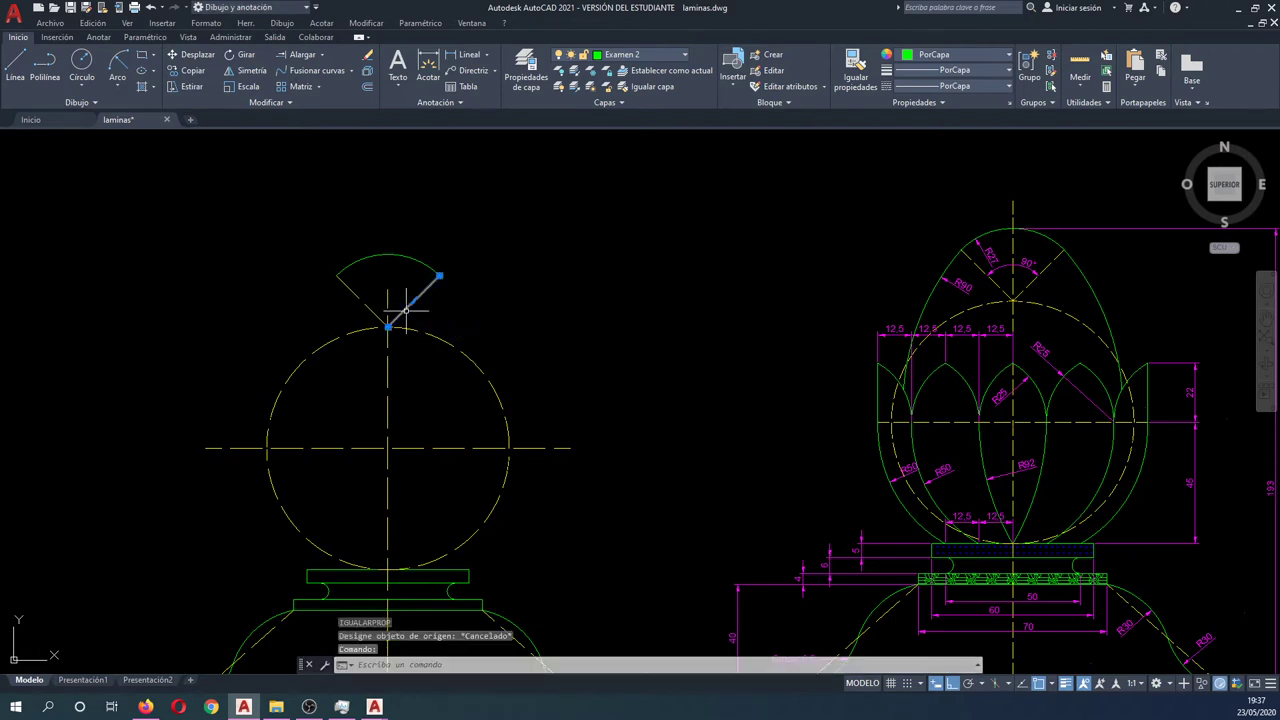
pyautogui.rightClick(406, 311)
pyautogui.click(439, 634)
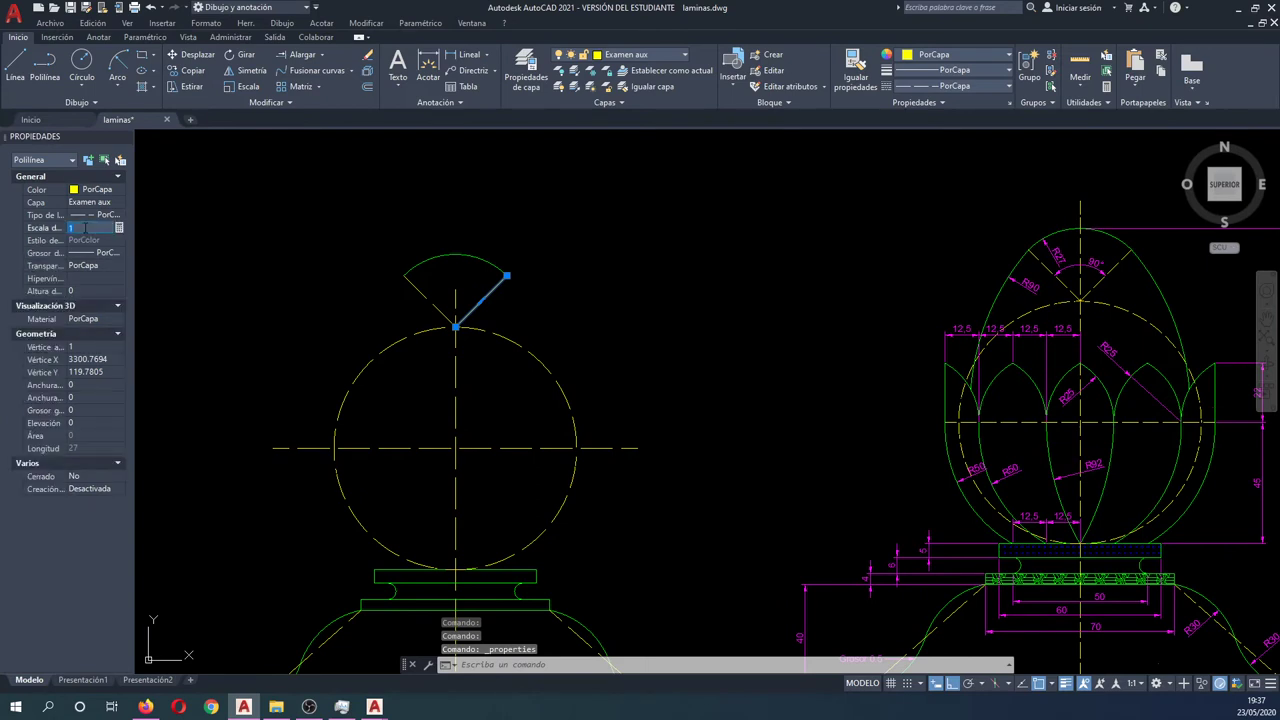
pyautogui.write('0.5')
pyautogui.press('Return')
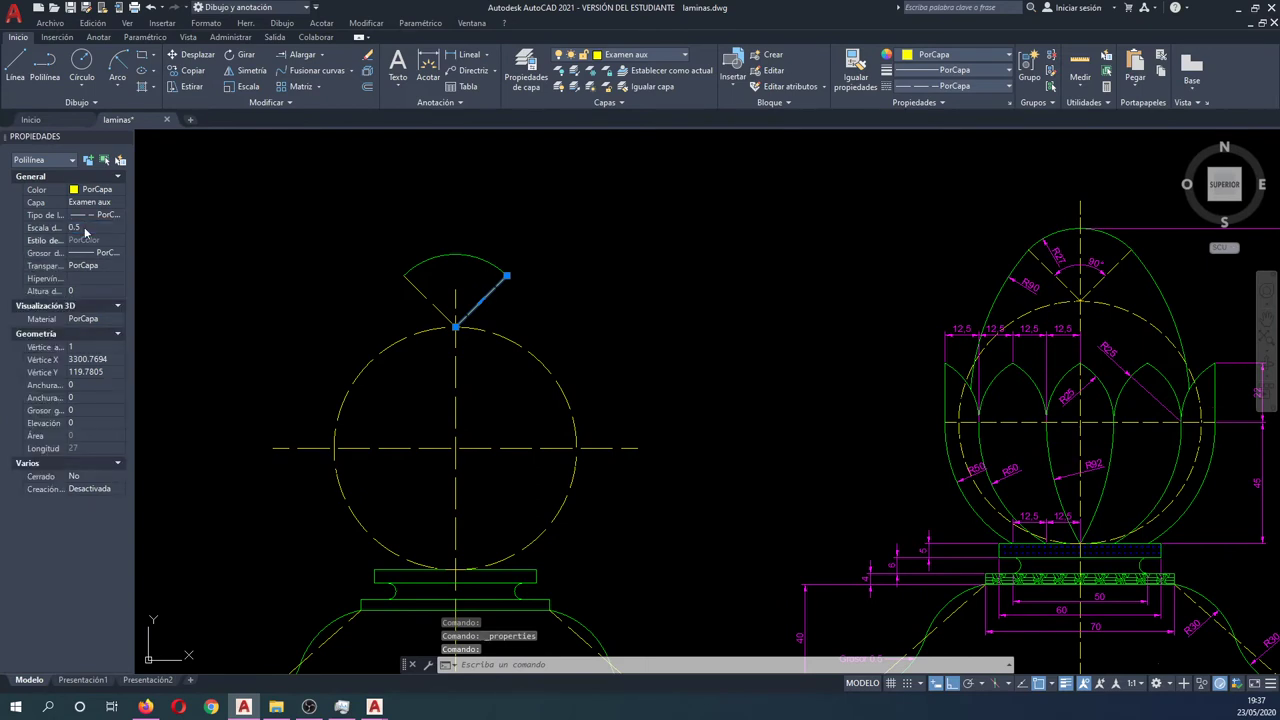
pyautogui.click(125, 137)
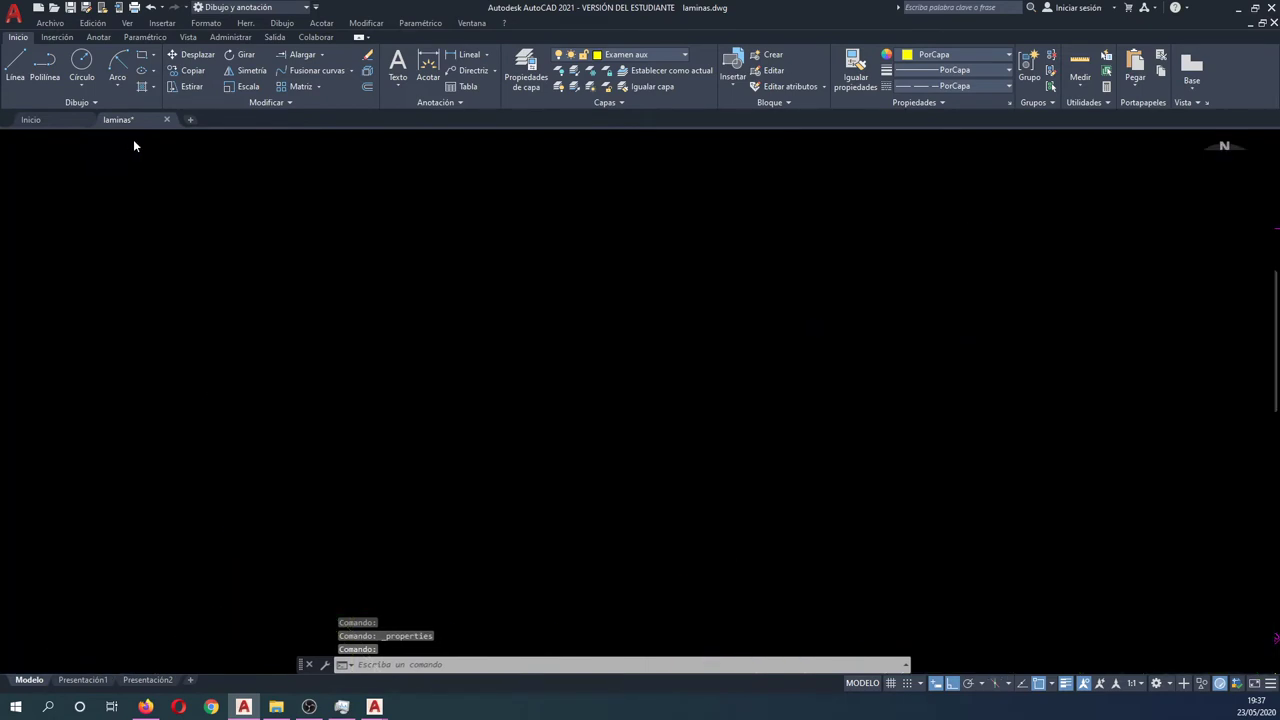
pyautogui.press('Escape')
pyautogui.press('Escape')
# Copy the diagonal edge's properties to the windowed lines and another base line.
pyautogui.press('Return')
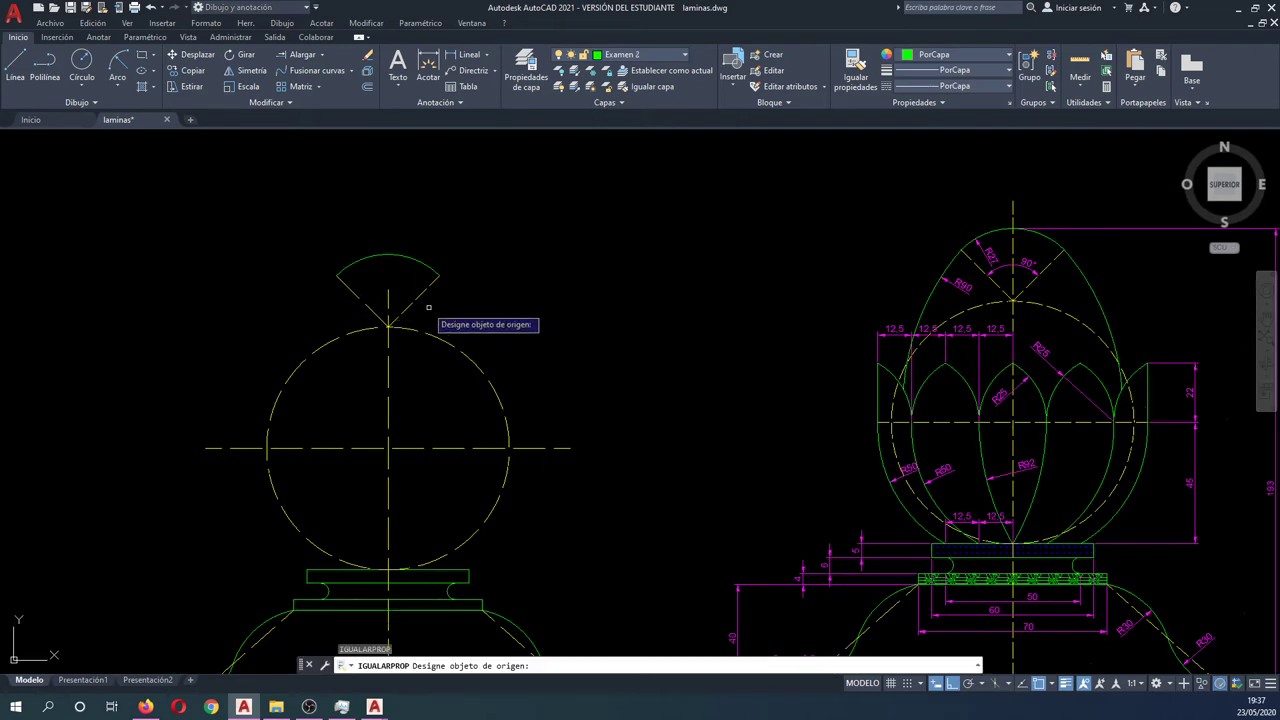
pyautogui.click(427, 292)
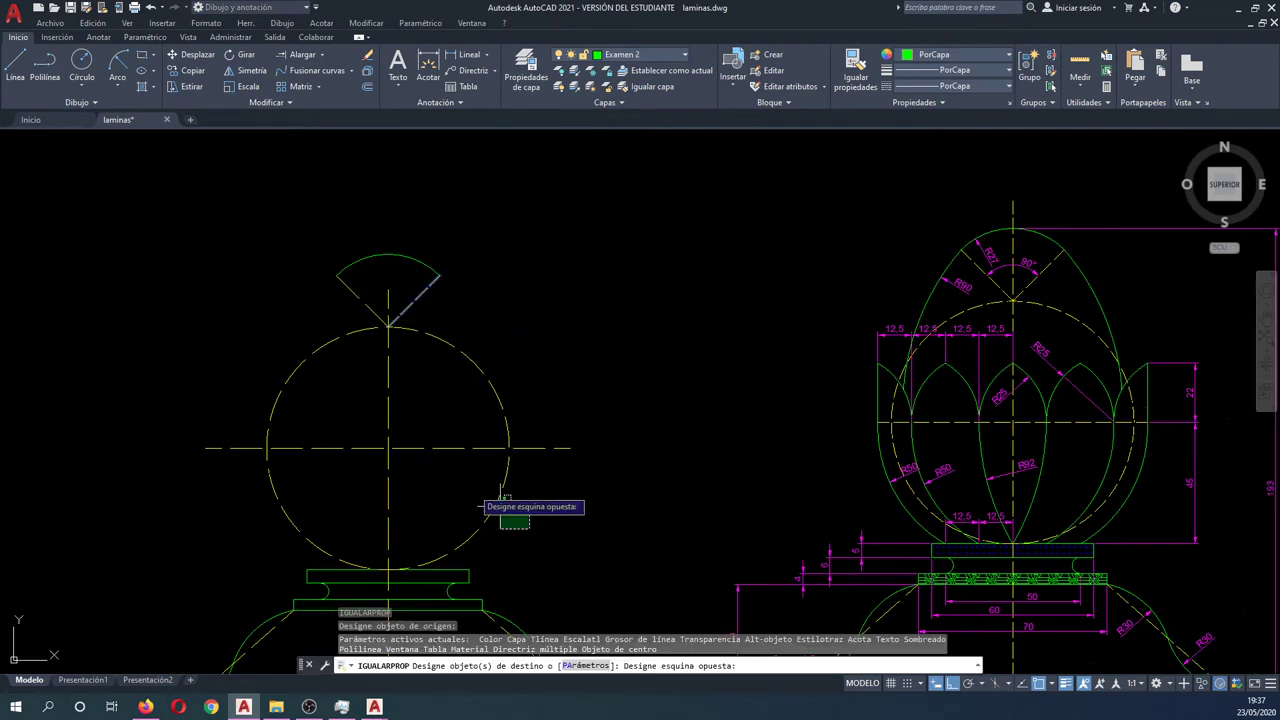
pyautogui.click(530, 528)
pyautogui.click(214, 380)
pyautogui.scroll(-2, 240, 382)
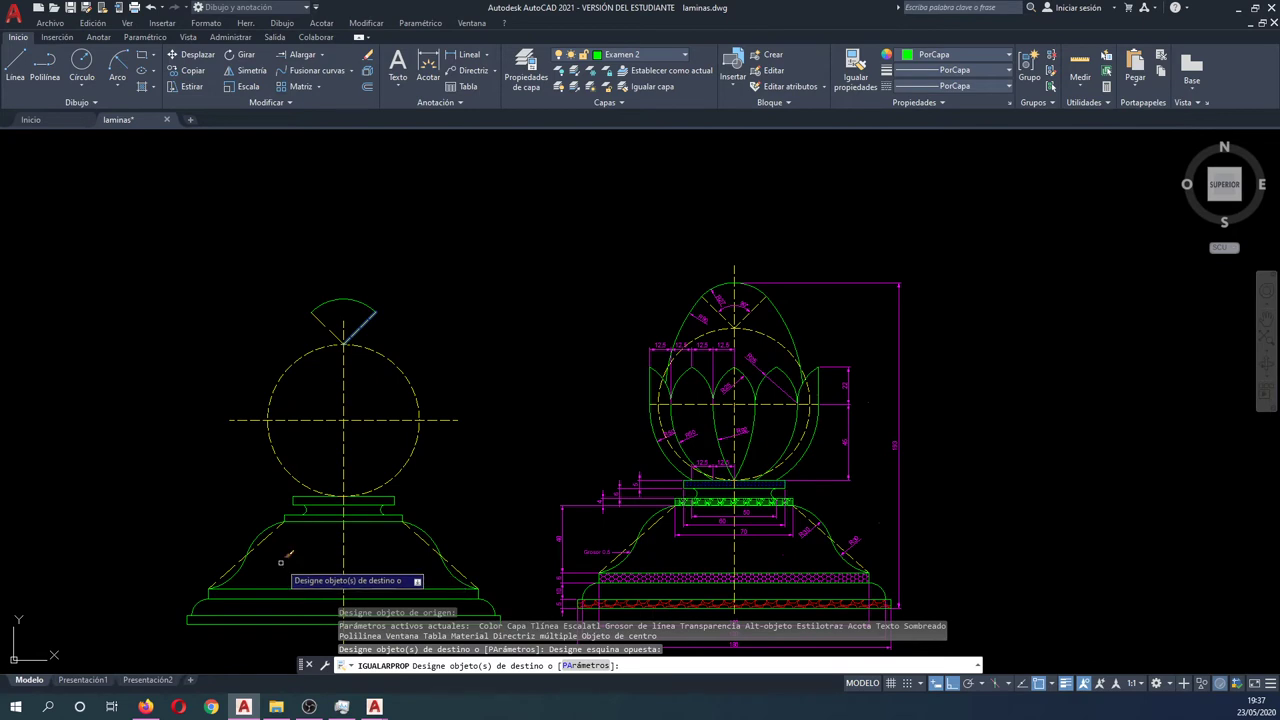
pyautogui.click(346, 546)
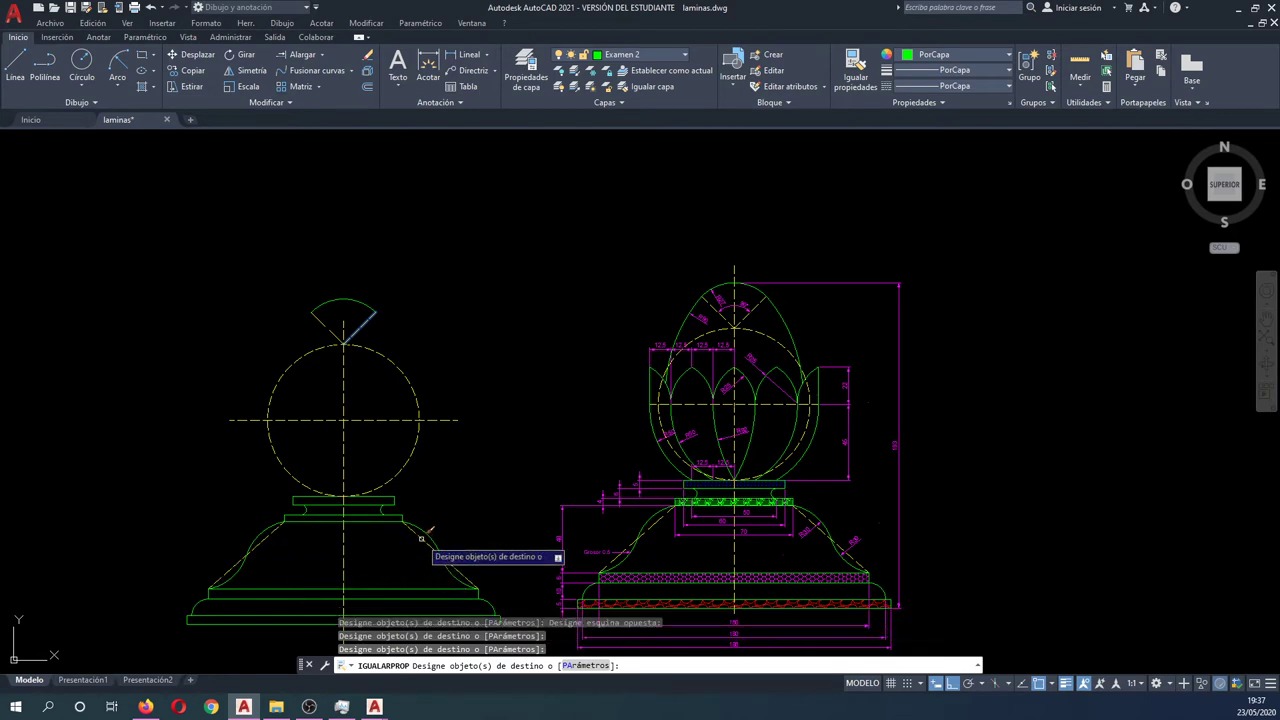
pyautogui.press('Return')
pyautogui.moveTo(334, 355); pyautogui.dragTo(371, 371, button='middle')
pyautogui.scroll(2, 378, 370)
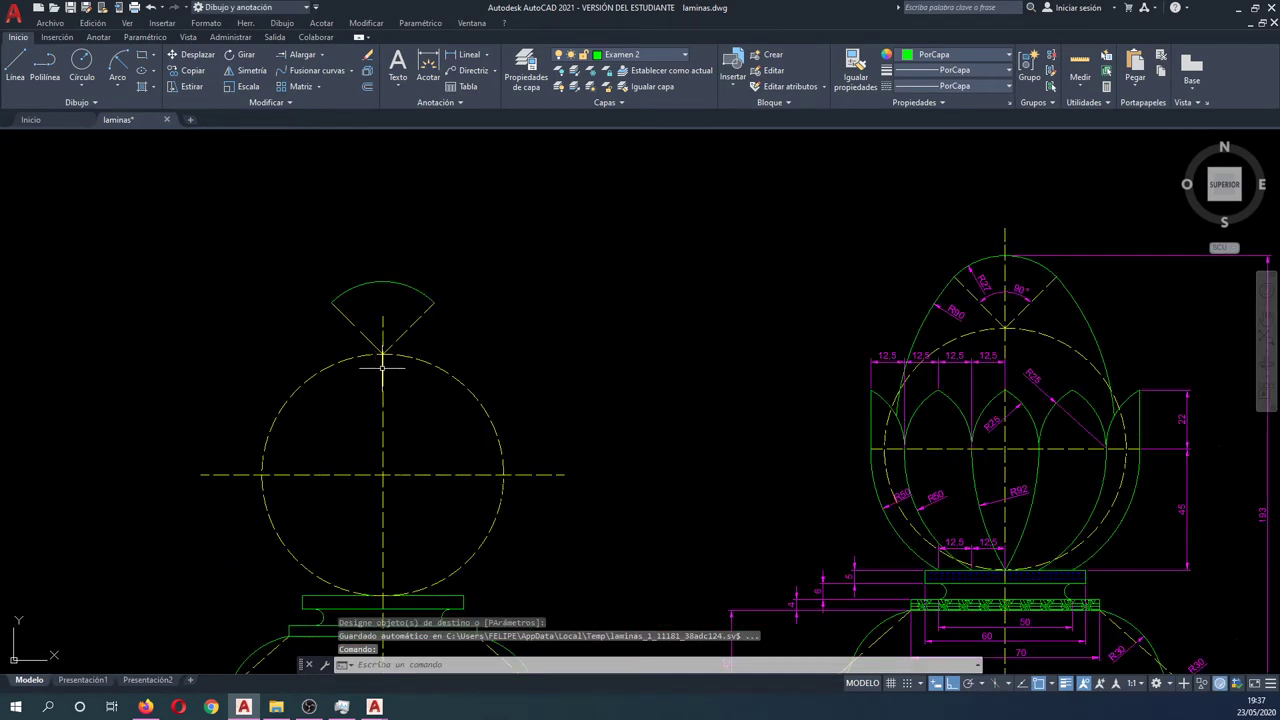
# Match properties onto the sector's other diagonal edge, then pan the drawing up and left.
pyautogui.press('Return')
pyautogui.click(411, 322)
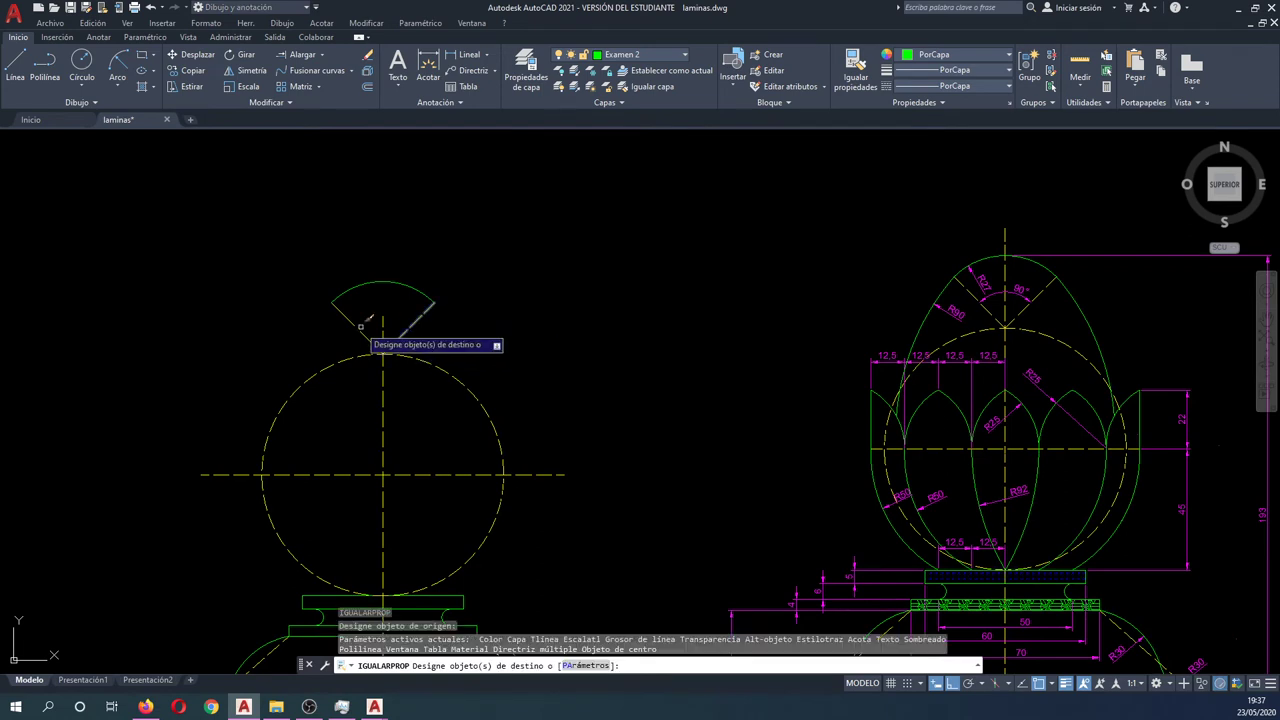
pyautogui.press('Escape')
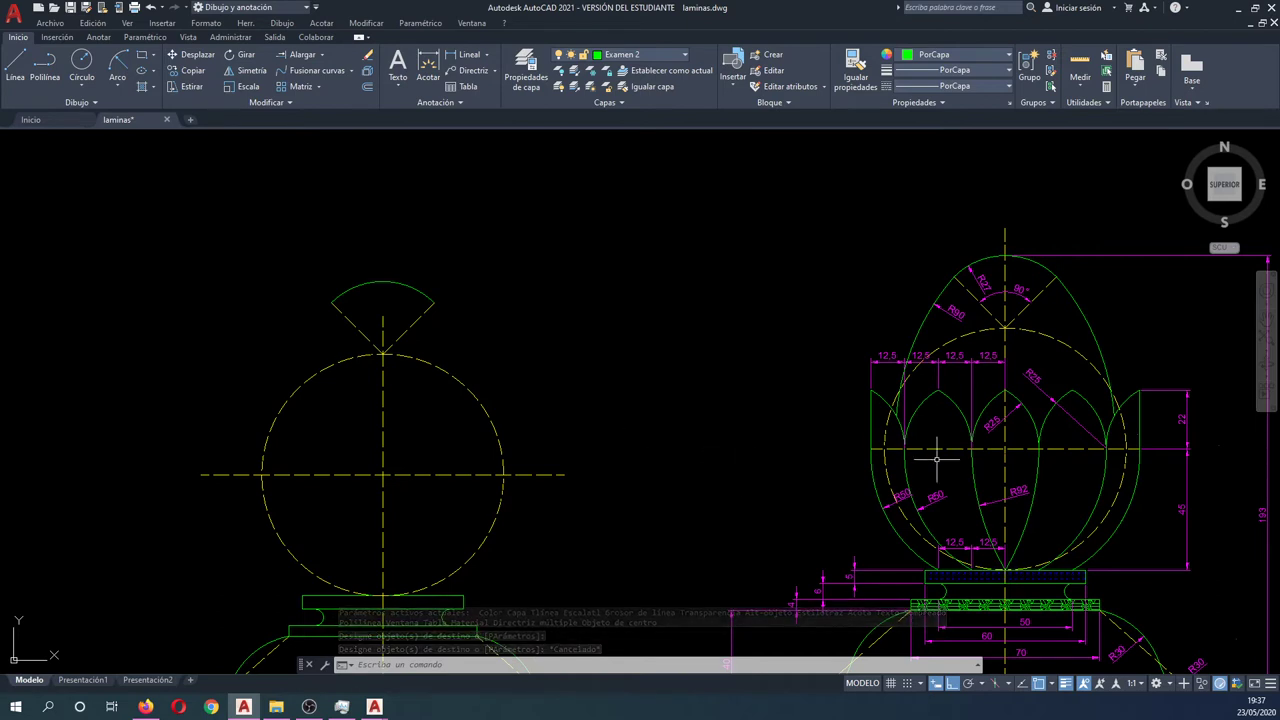
pyautogui.moveTo(954, 483)
pyautogui.mouseDown(button='middle')
pyautogui.moveTo(920, 445)
pyautogui.moveTo(900, 445)
pyautogui.mouseUp(button='middle')
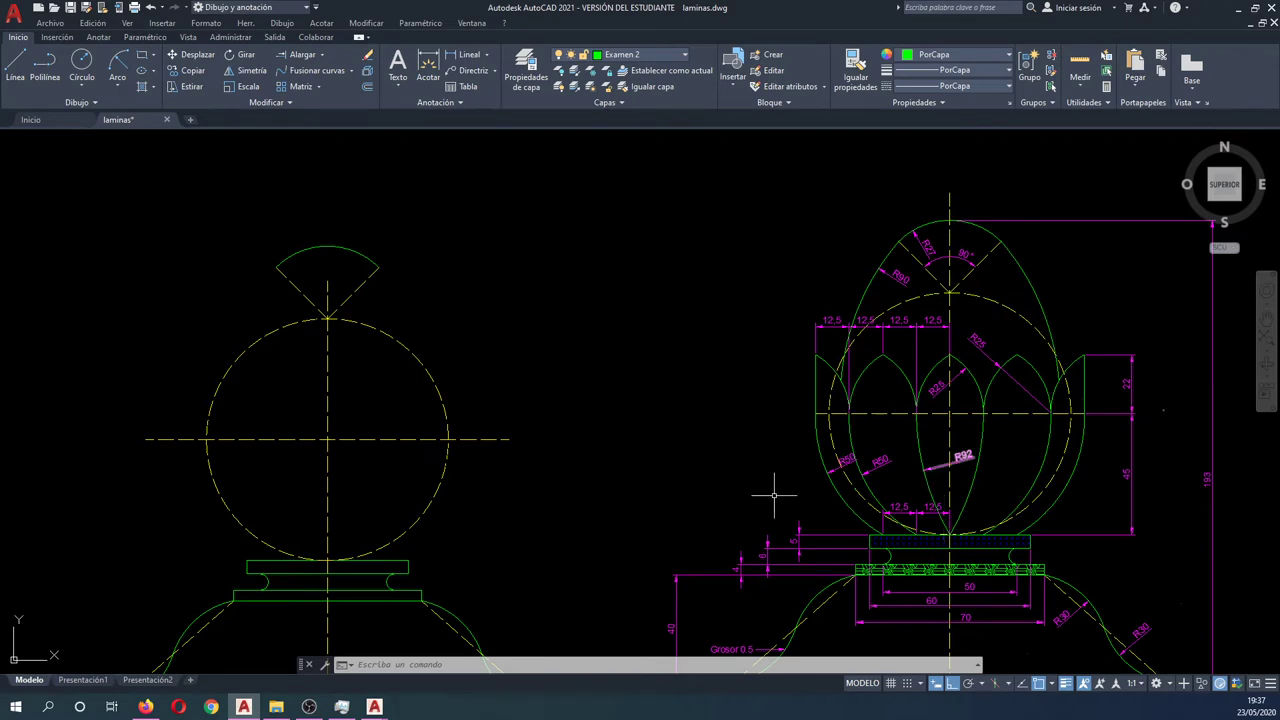
# Draw a vertical line on the axis from the base up to the ball's horizontal centre line.
pyautogui.press('Return')
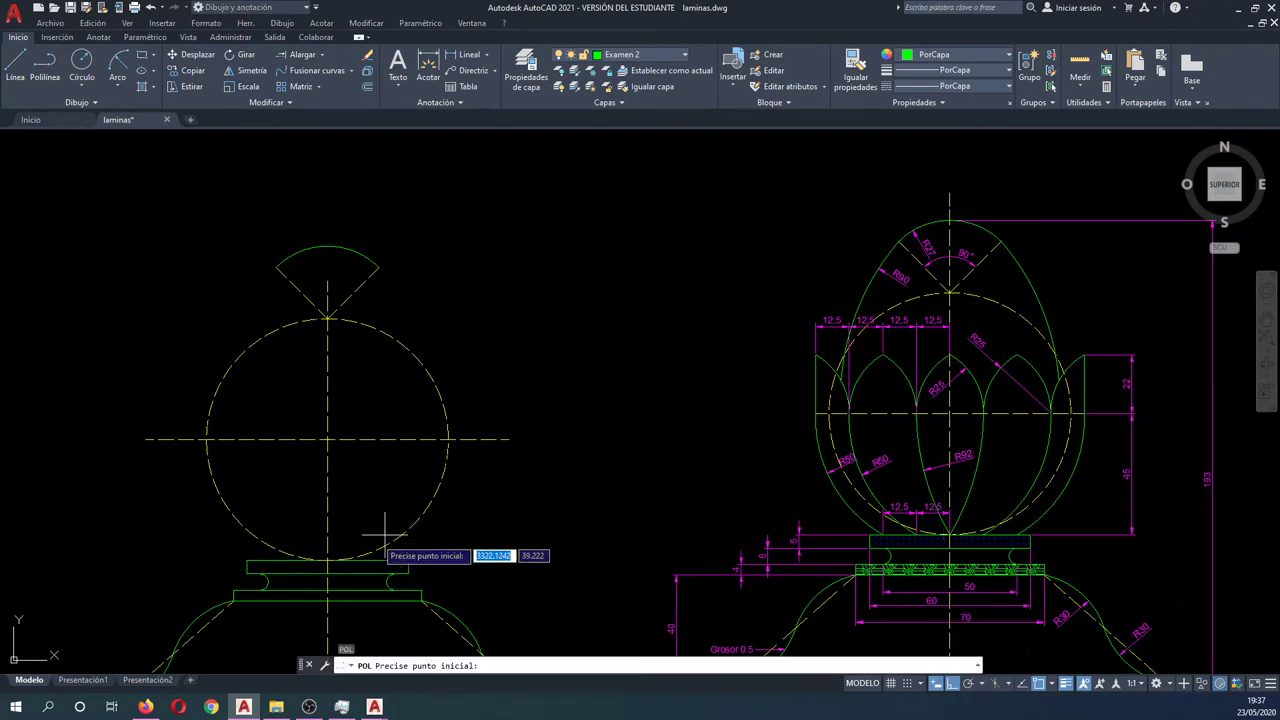
pyautogui.click(327, 559)
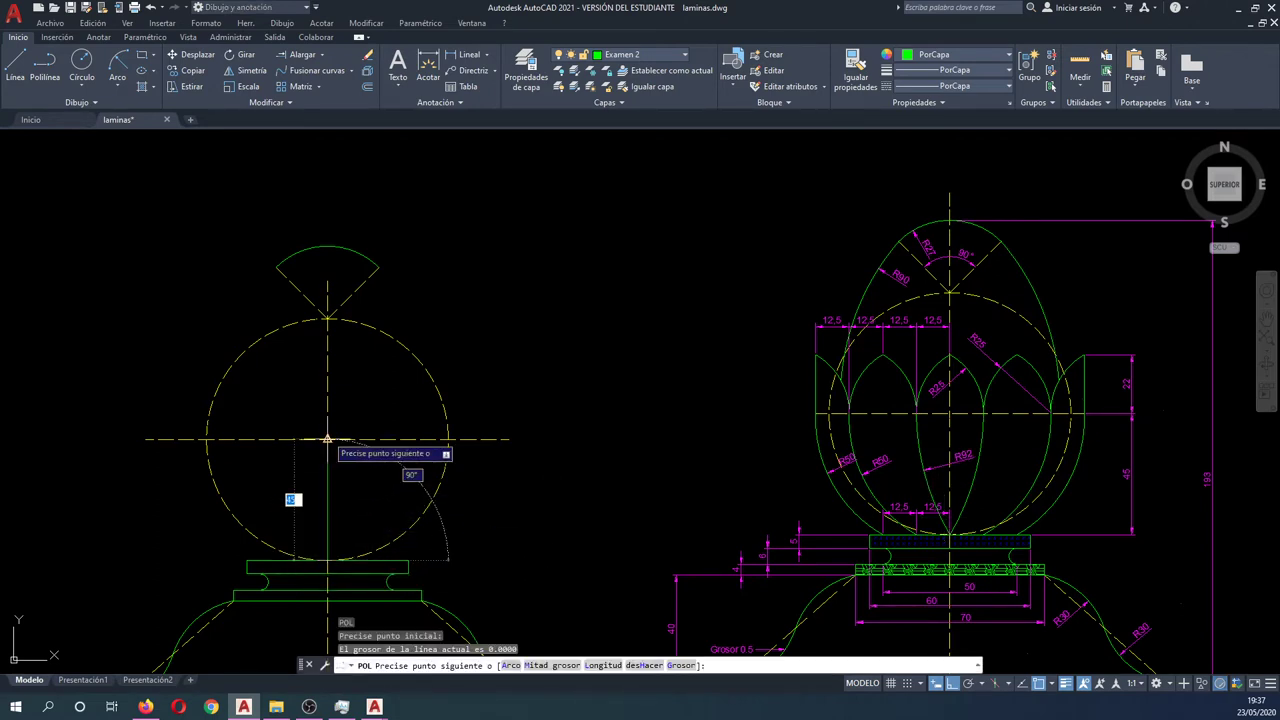
pyautogui.click(327, 438)
pyautogui.press('Escape')
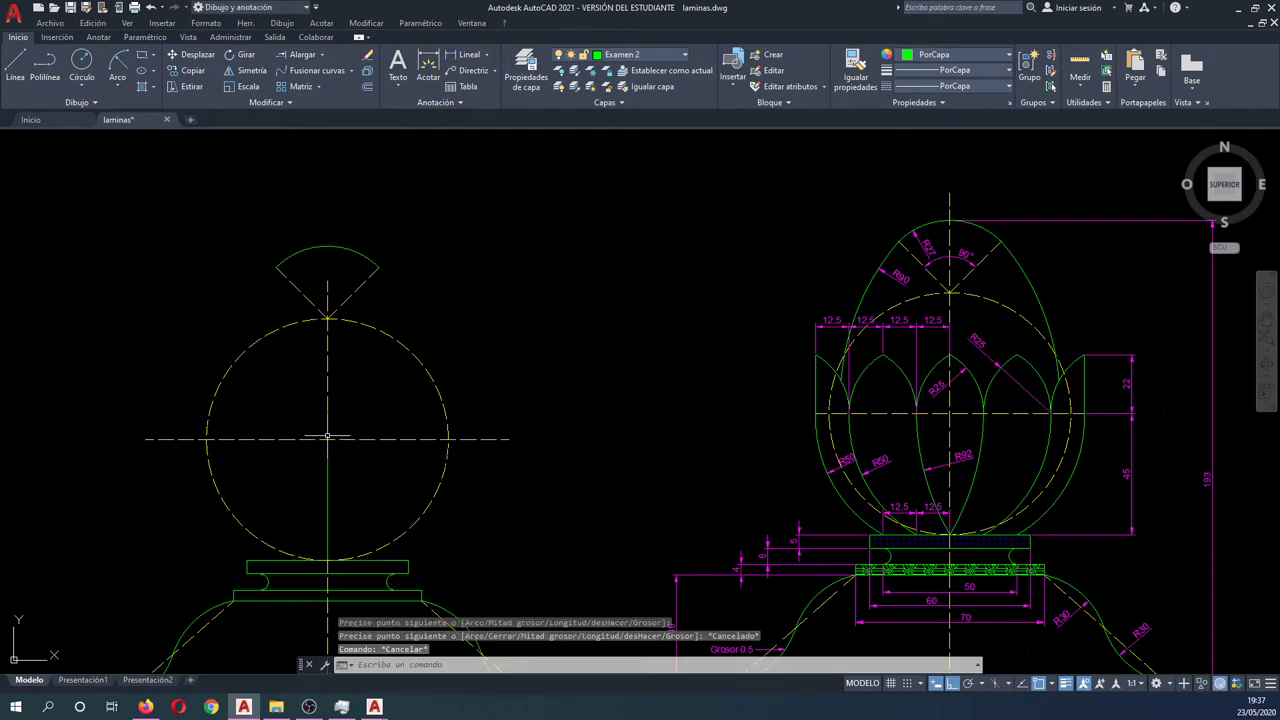
# Move the new vertical line 12.5 units to the left.
pyautogui.write('D')
pyautogui.press('Return')
pyautogui.click(327, 472)
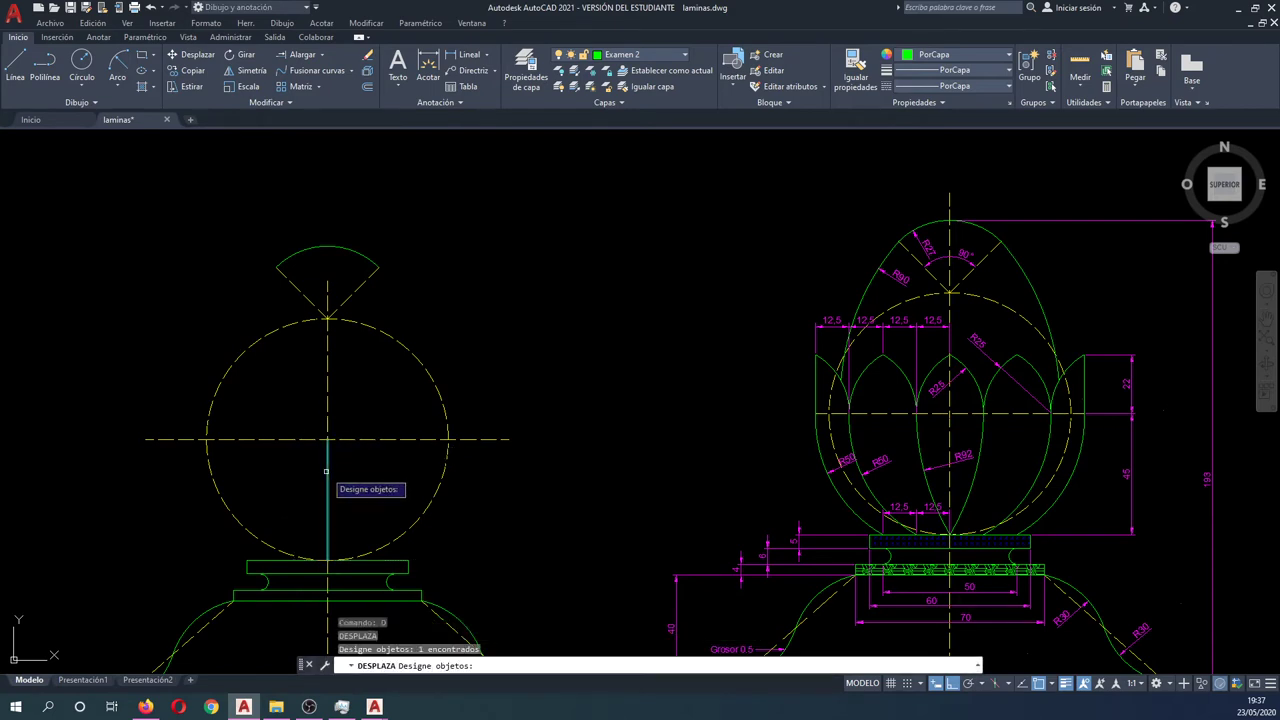
pyautogui.press('Return')
pyautogui.click(540, 302)
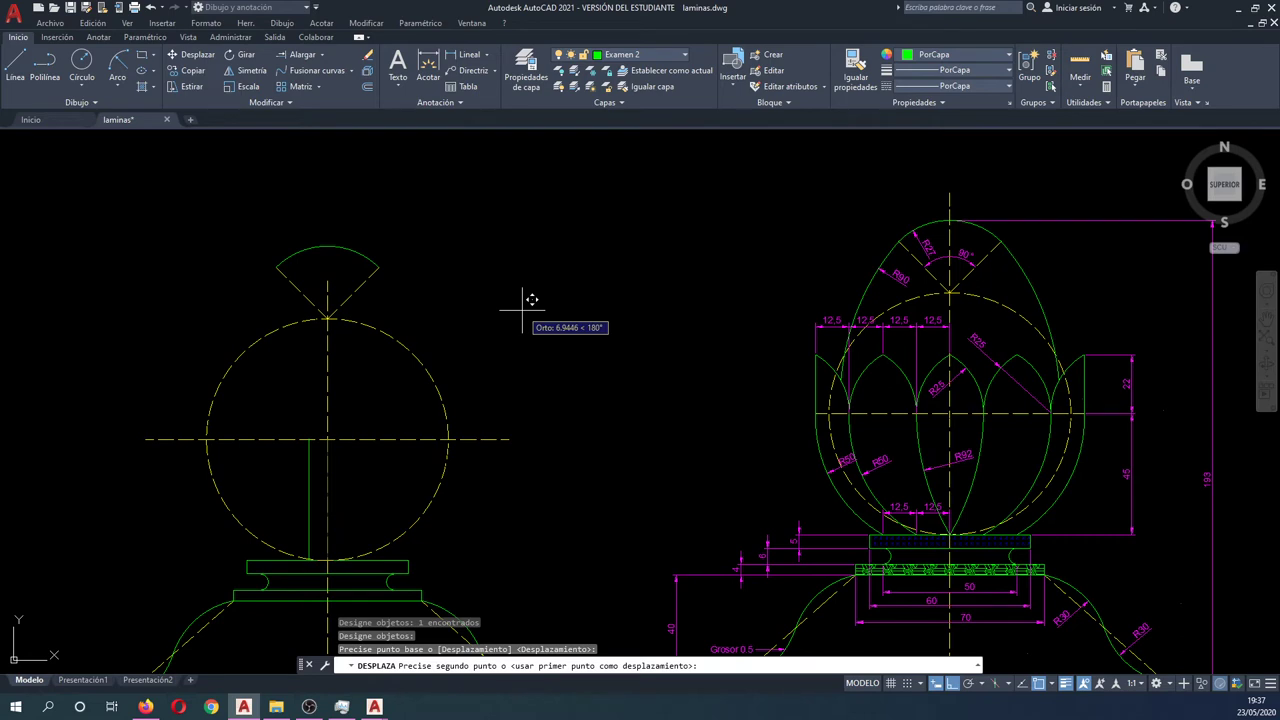
pyautogui.write('12.5')
pyautogui.press('Return')
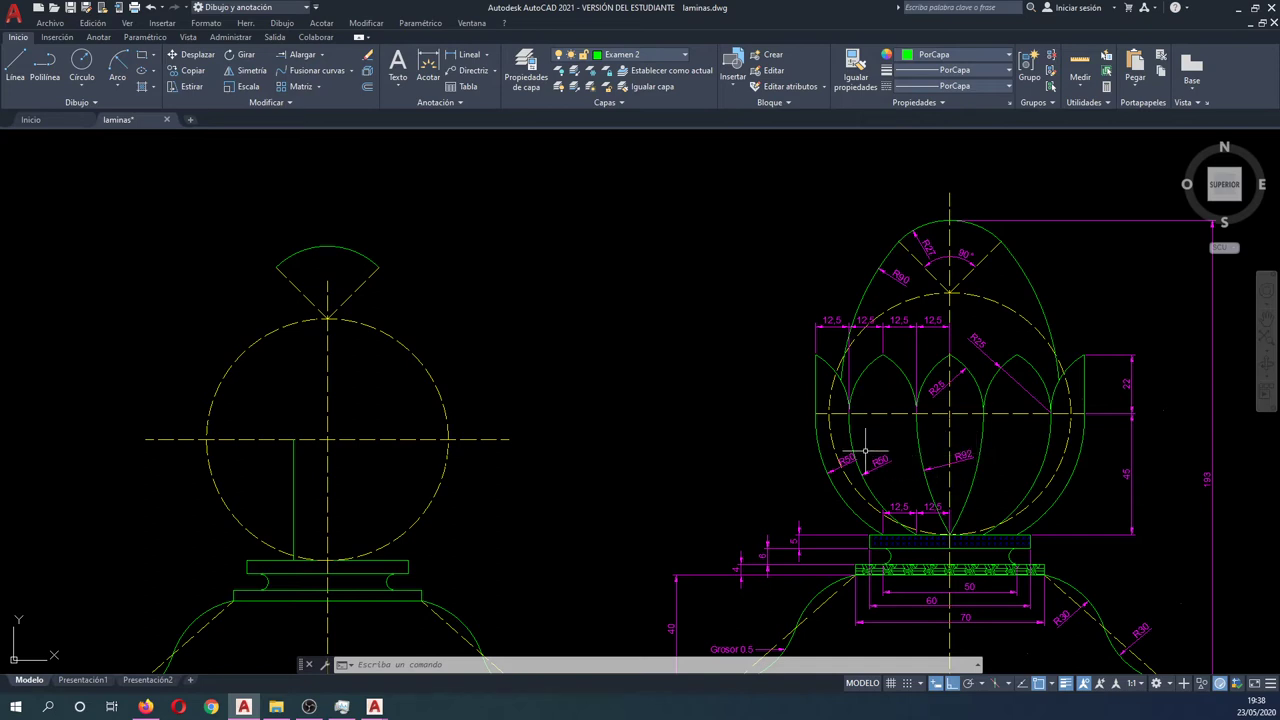
# Draw an R92 circle centred where the offset line meets the ball's horizontal axis.
pyautogui.click(83, 88)
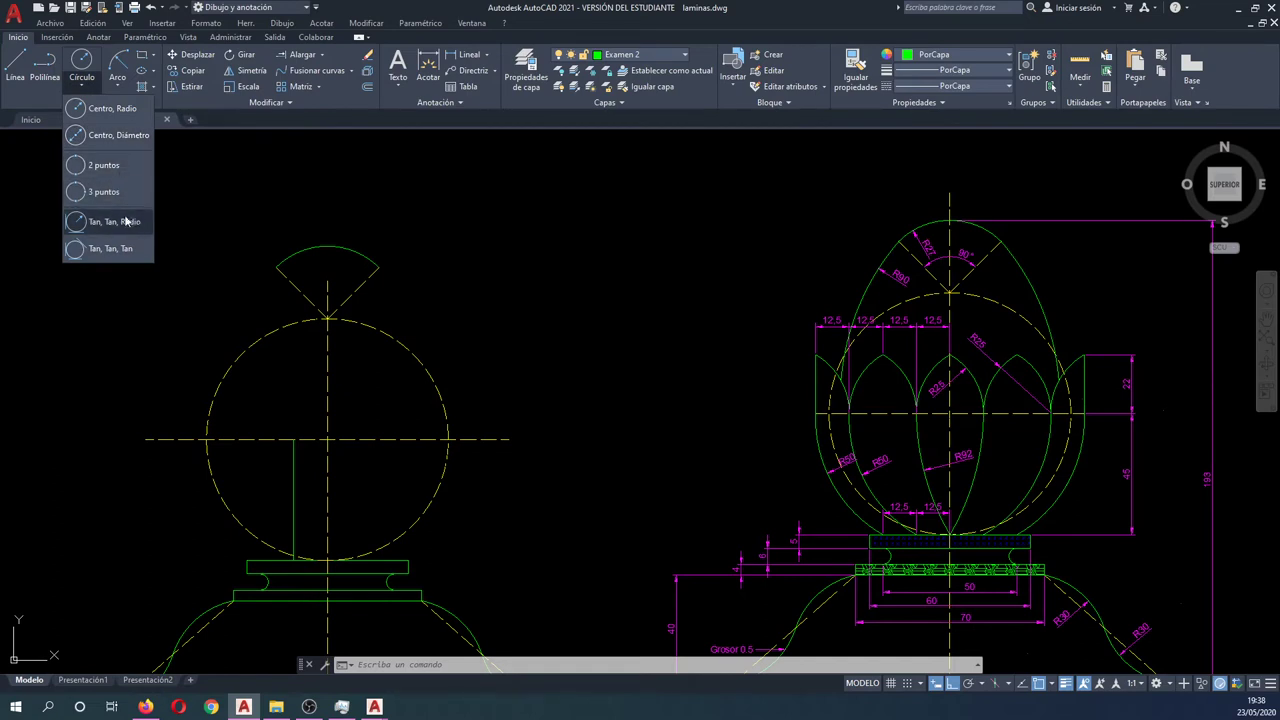
pyautogui.click(114, 140)
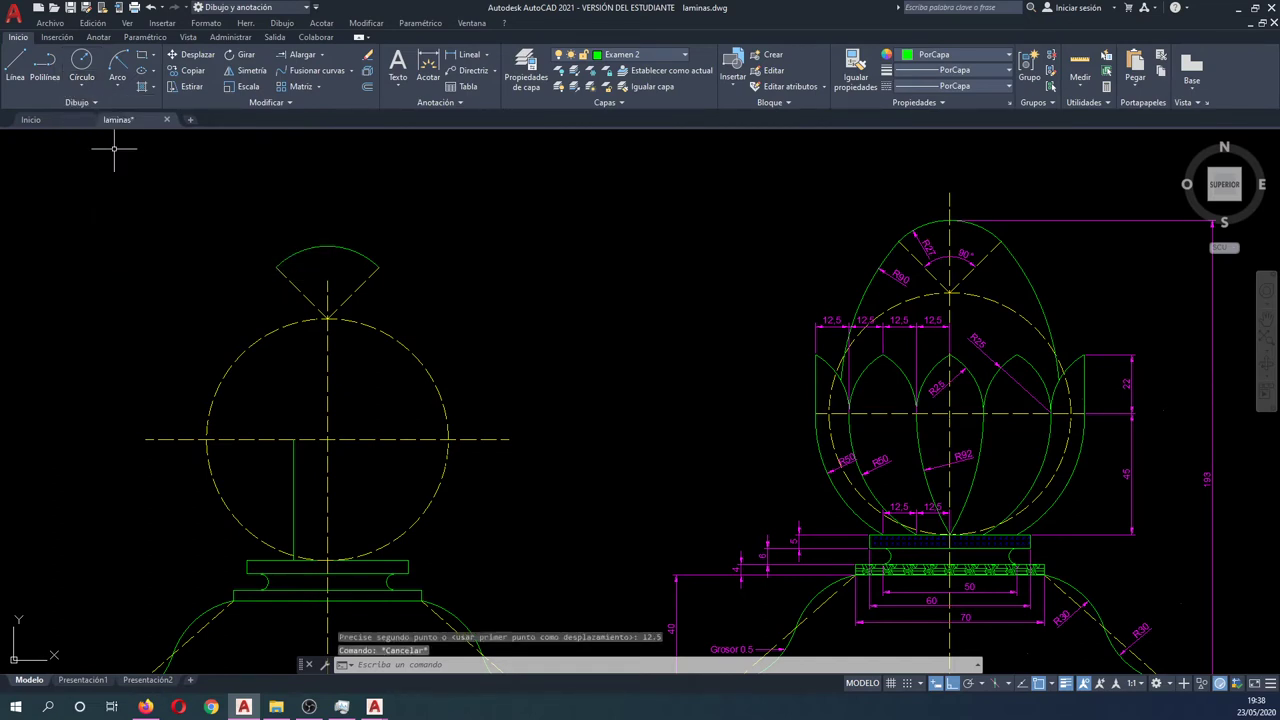
pyautogui.click(294, 438)
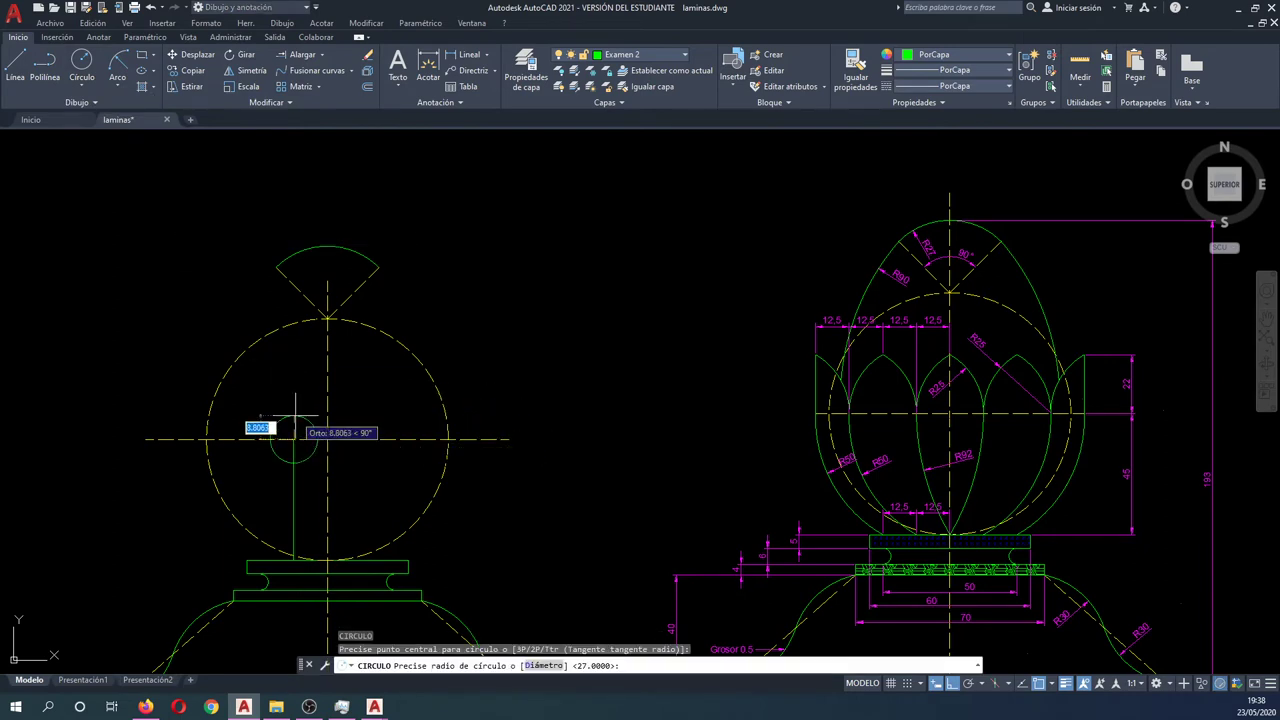
pyautogui.write('92')
pyautogui.press('Return')
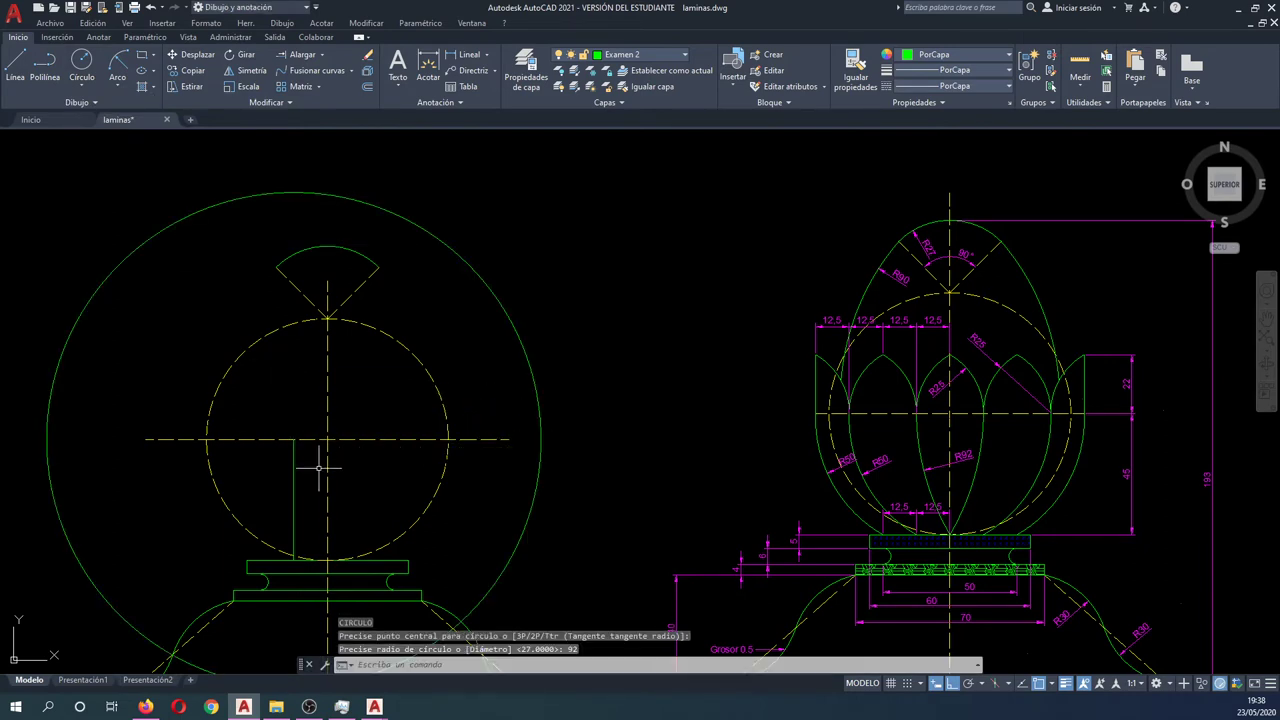
# Add R92 circles at the base on the axis and at the first circle's axis crossing, then delete the two helper circles.
pyautogui.press('Return')
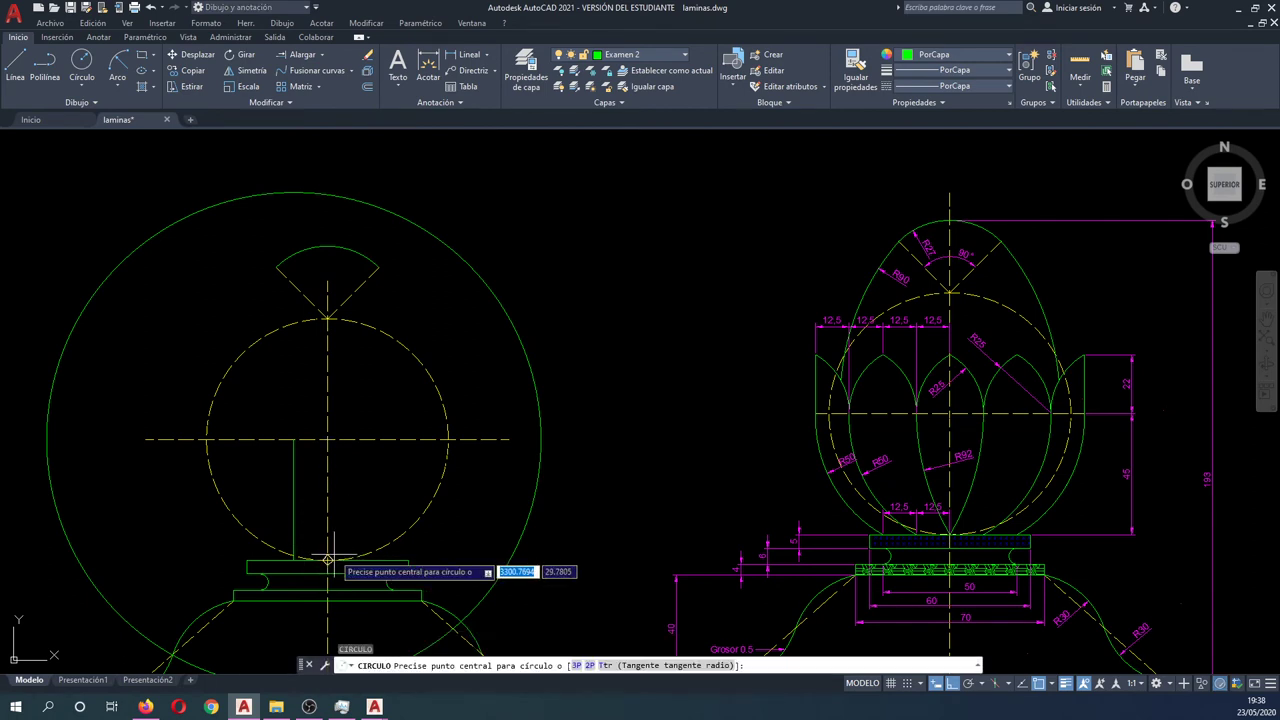
pyautogui.click(327, 567)
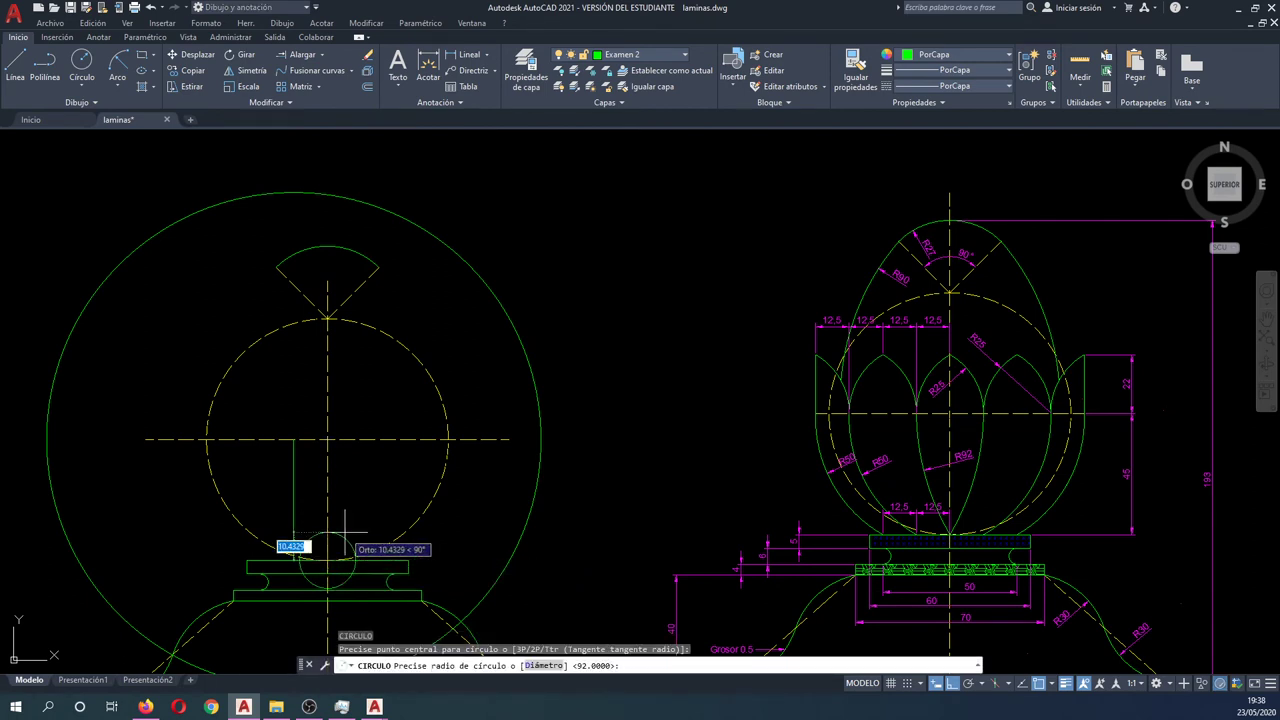
pyautogui.write('92')
pyautogui.press('Return')
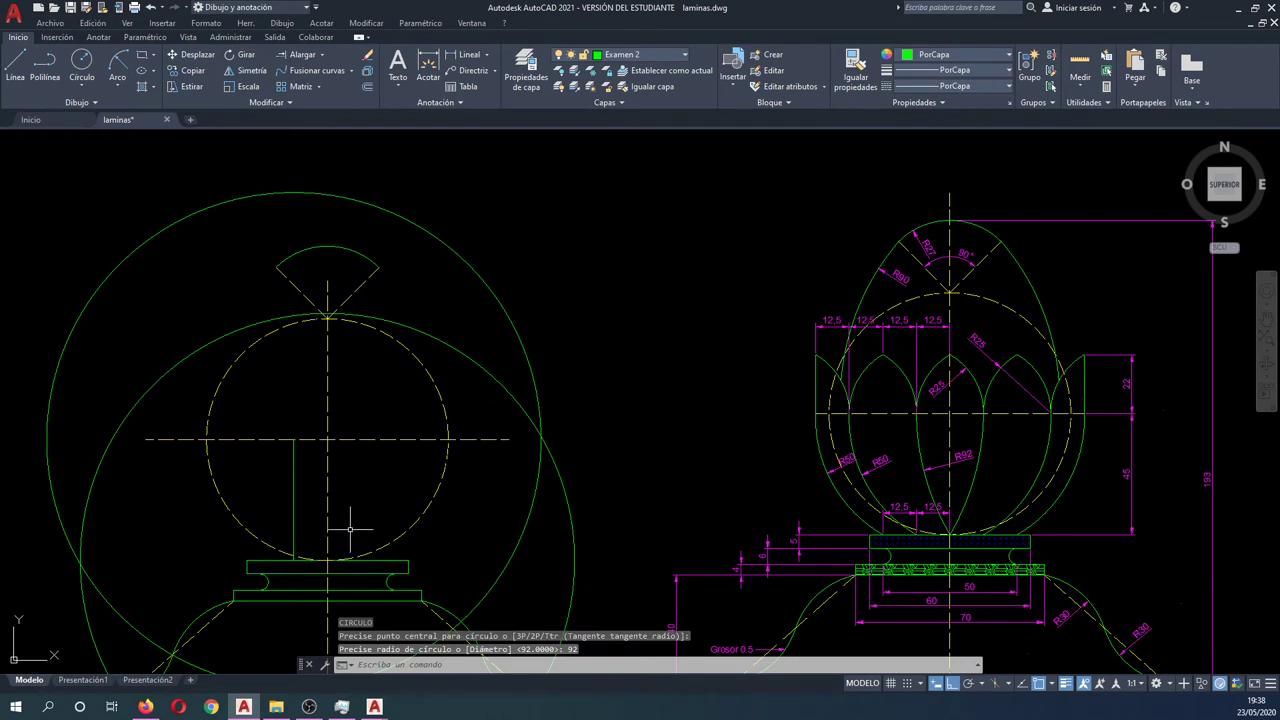
pyautogui.press('Return')
pyautogui.click(541, 437)
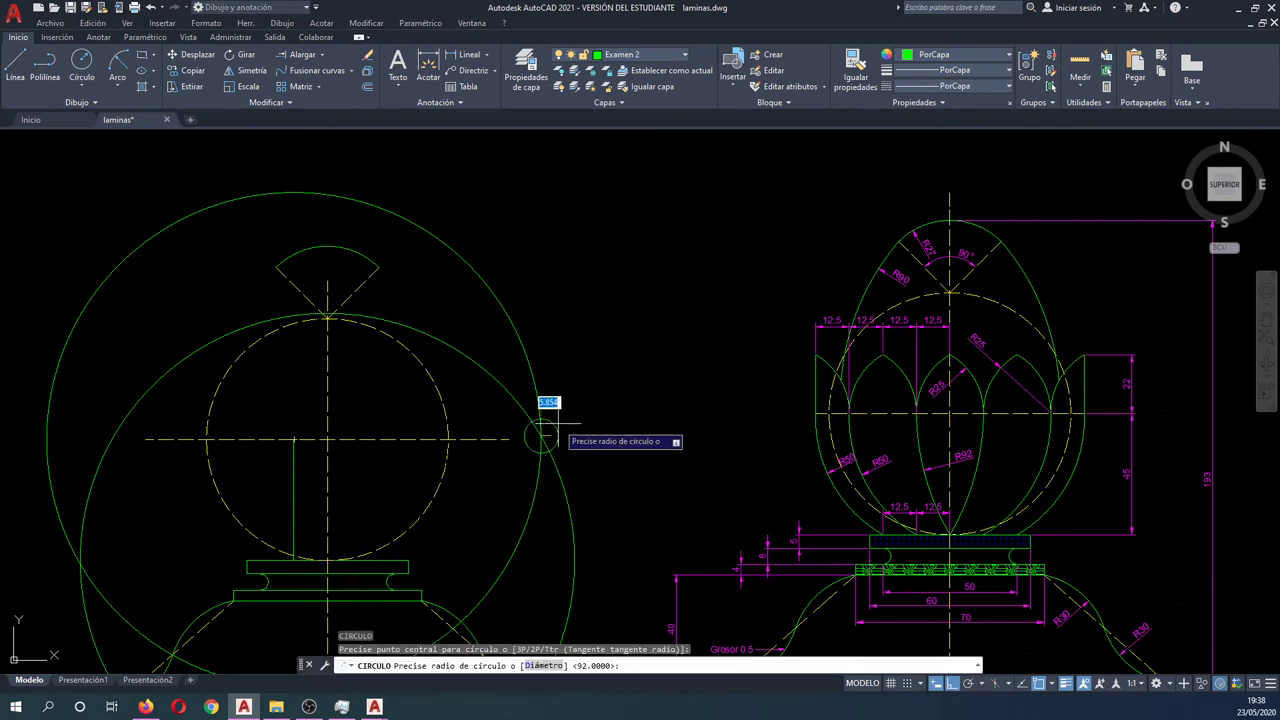
pyautogui.write('92')
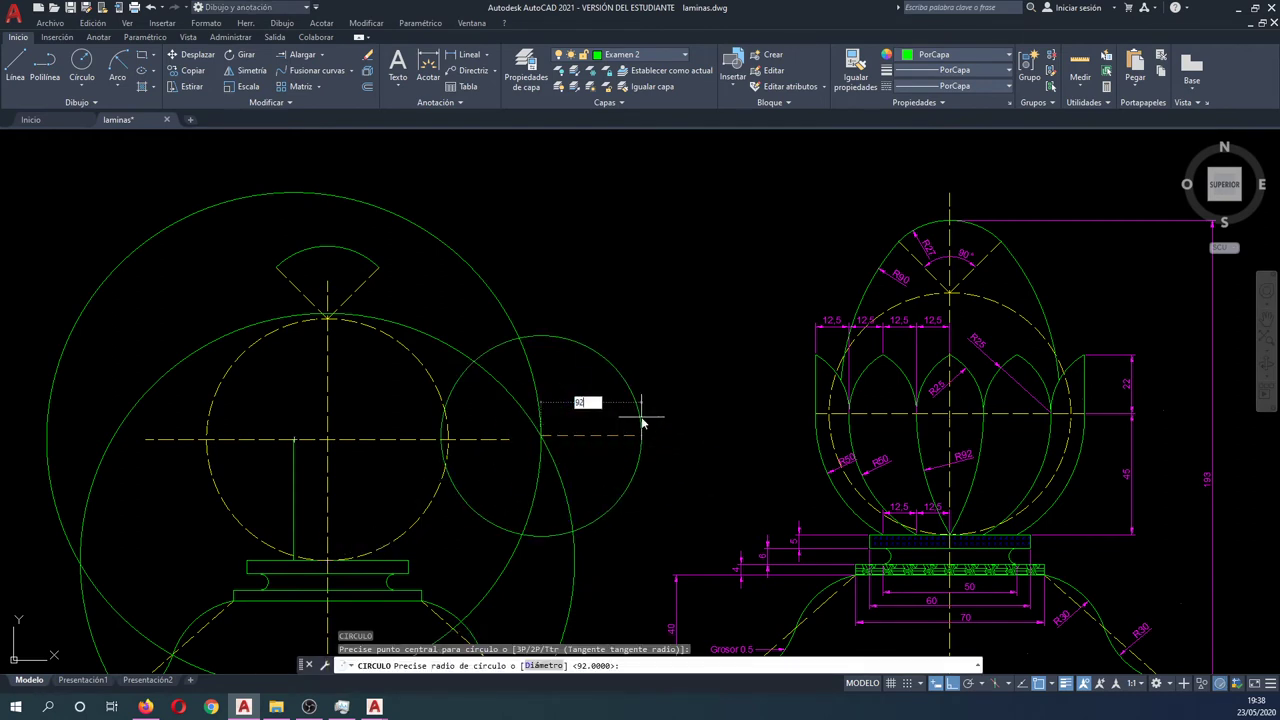
pyautogui.press('Return')
pyautogui.click(638, 455)
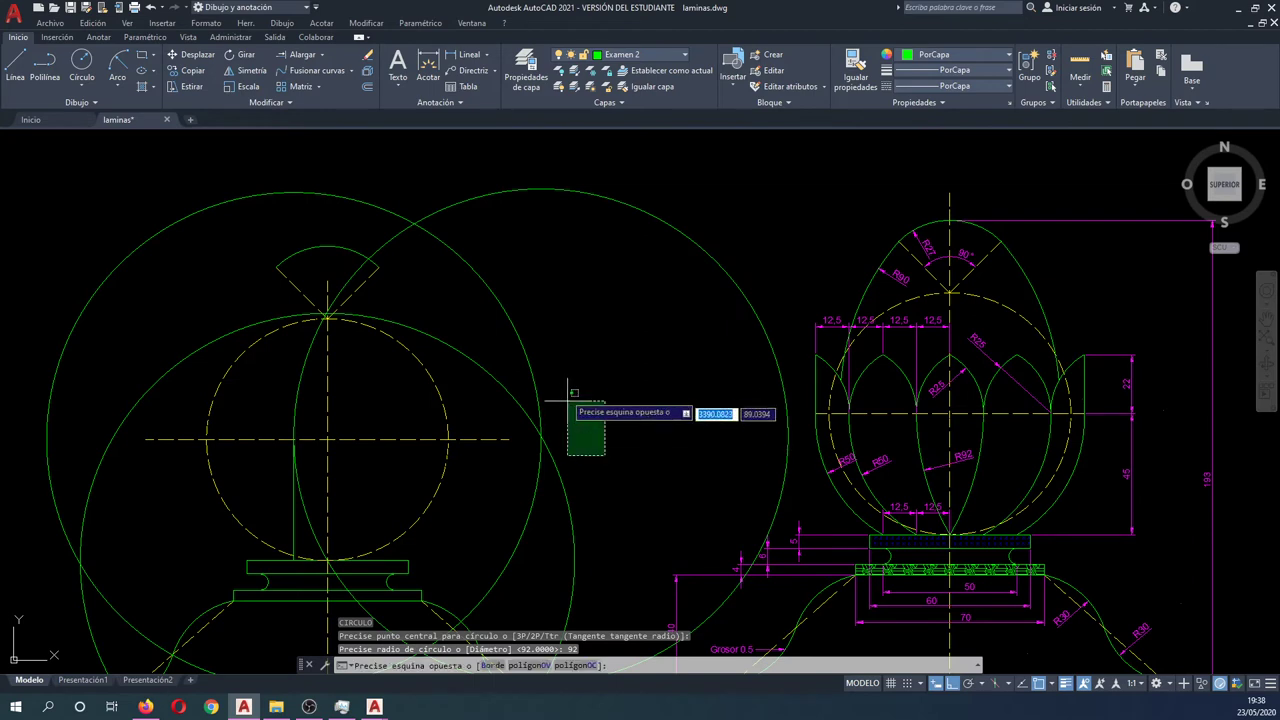
pyautogui.press('Delete')
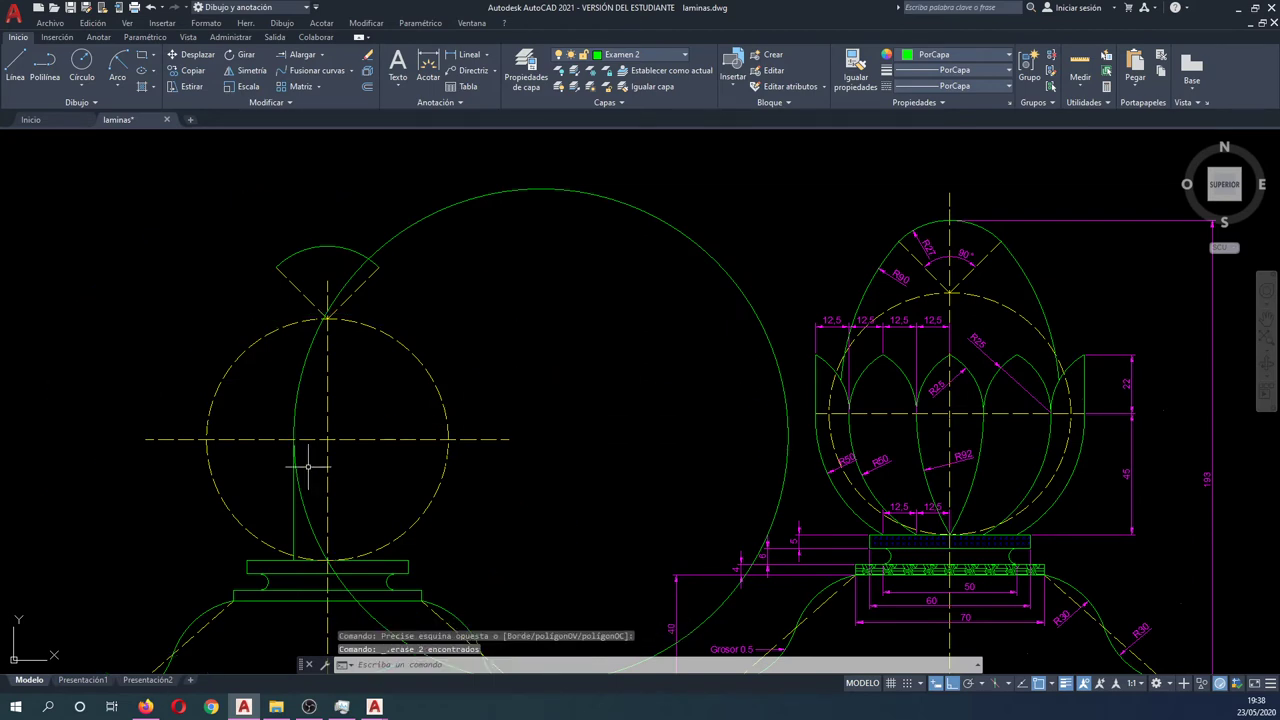
# Trim the R92 circle's excess using the base rectangle as the cutting edge.
pyautogui.write('rr')
pyautogui.press('Return')
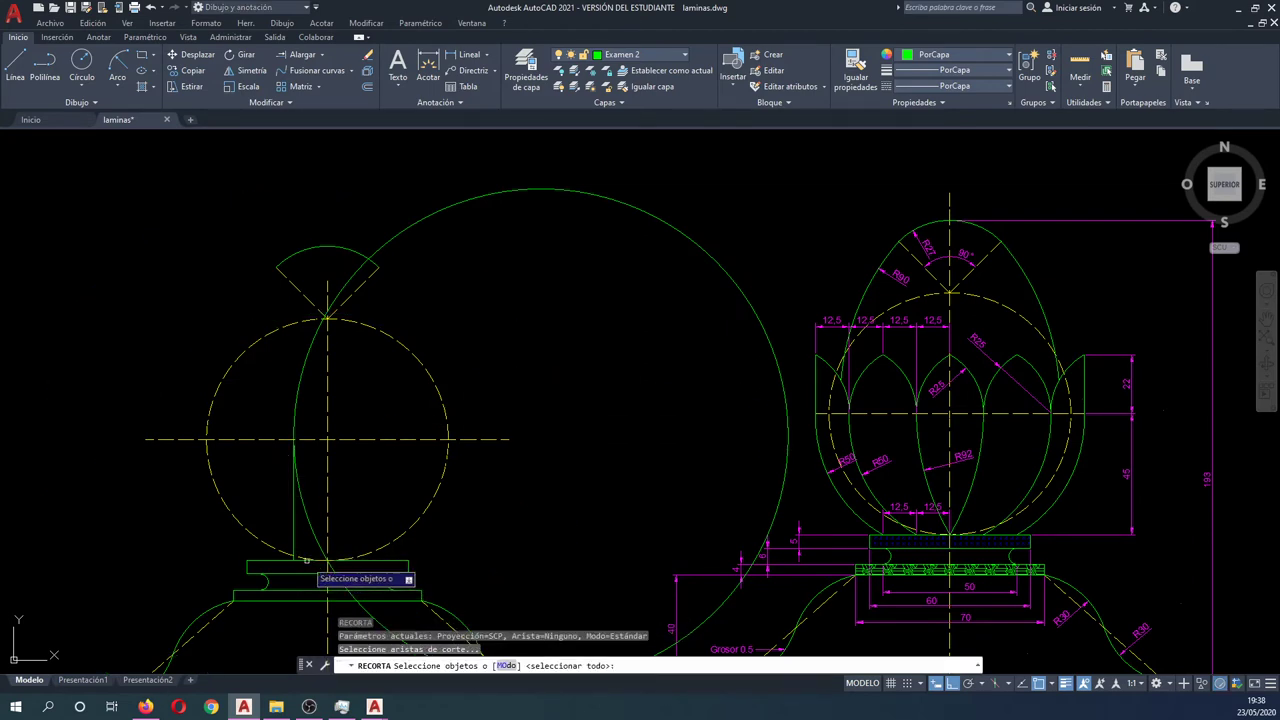
pyautogui.click(316, 572)
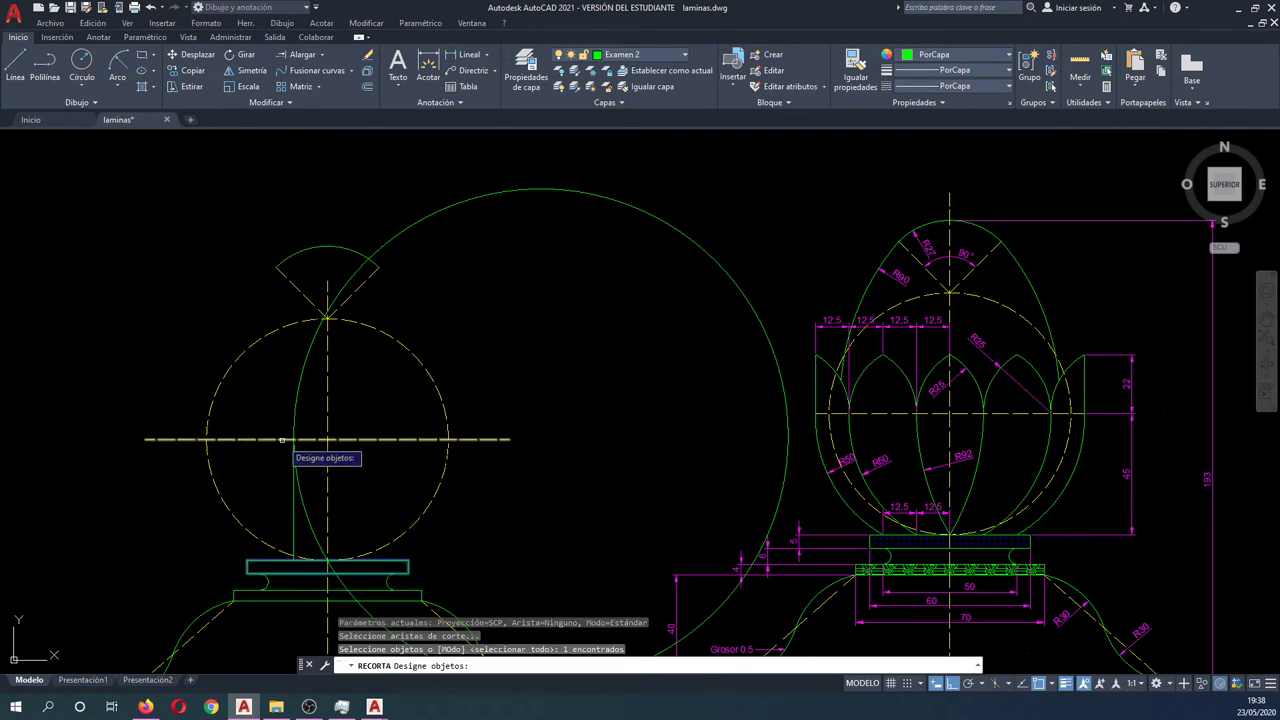
pyautogui.press('Return')
pyautogui.click(438, 256)
pyautogui.click(424, 190)
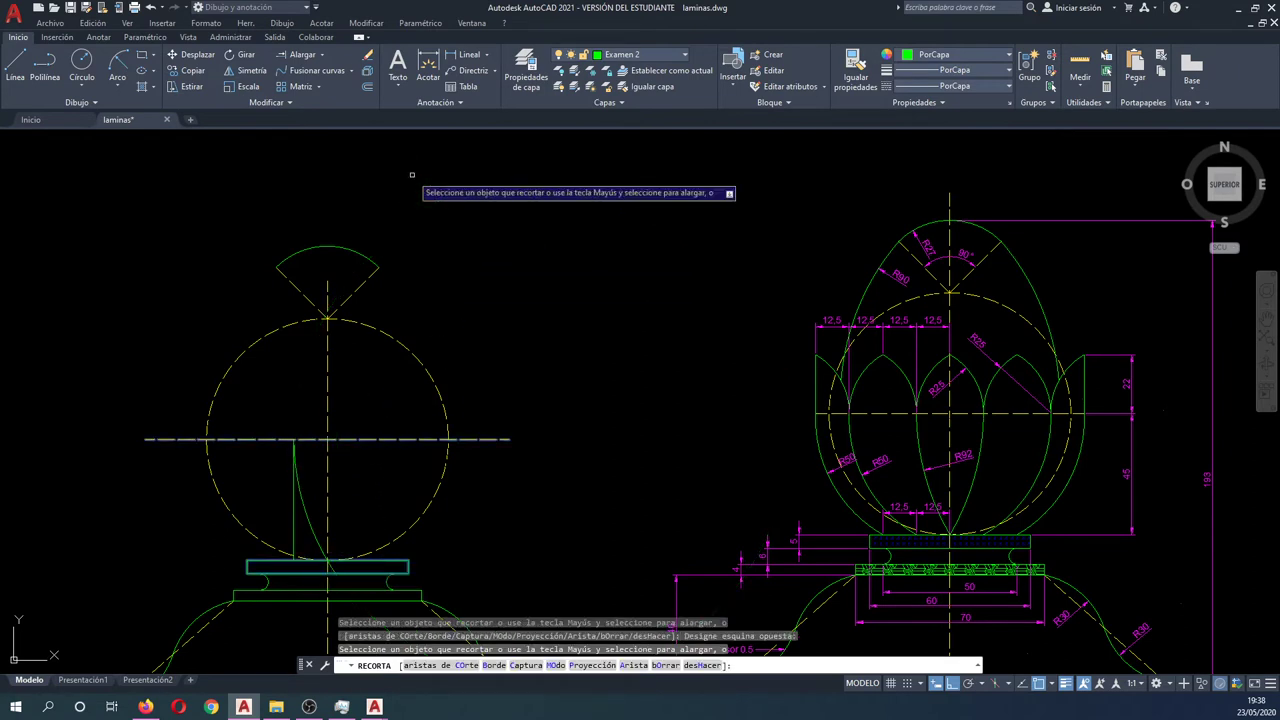
pyautogui.press('Return')
# Run TRIM again with the base as the cutting edge, then exit without further cuts.
pyautogui.scroll(5, 316, 550)
pyautogui.press('Return')
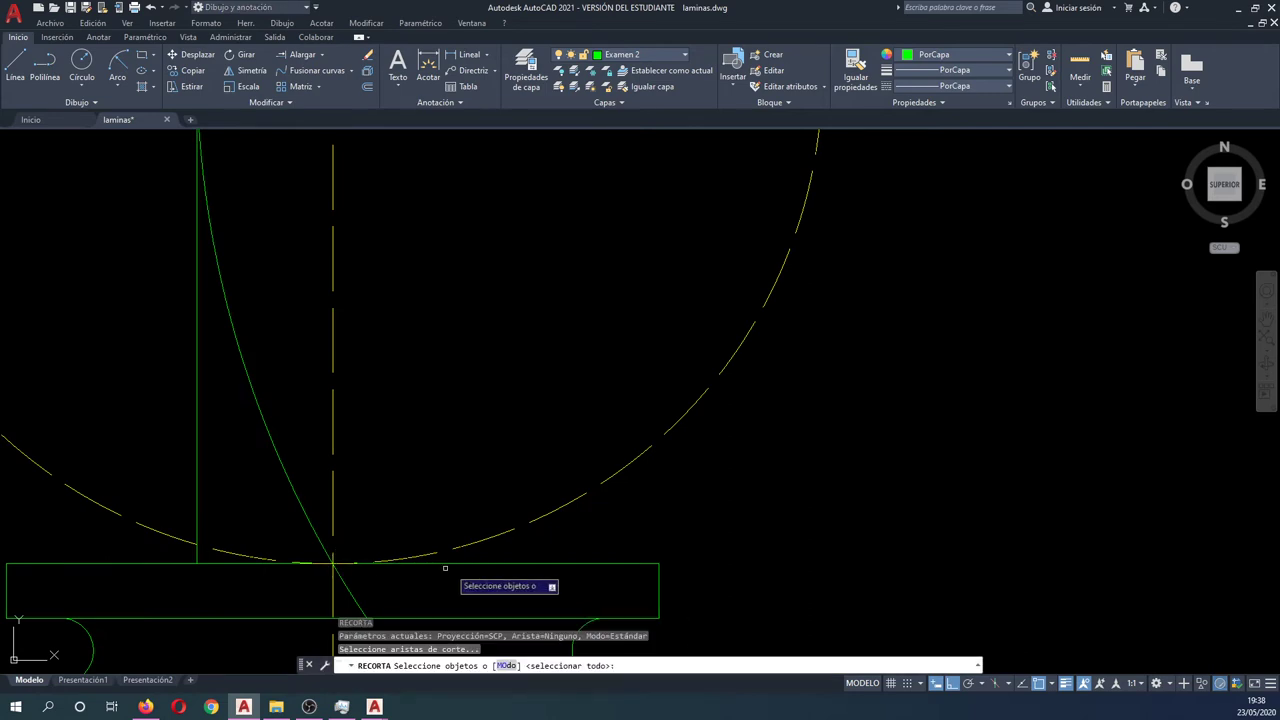
pyautogui.click(470, 565)
pyautogui.click(482, 565)
pyautogui.click(482, 565)
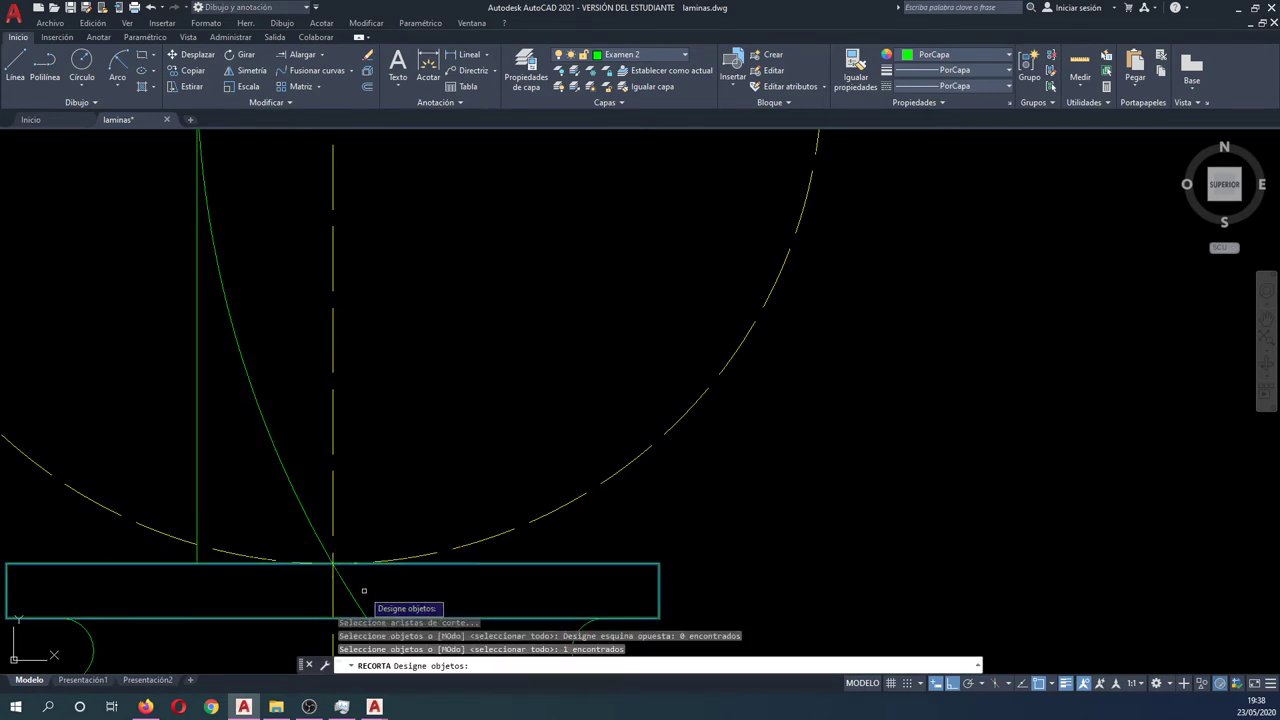
pyautogui.press('Return')
pyautogui.press('Escape')
pyautogui.scroll(-3, 351, 598)
pyautogui.scroll(-2, 351, 598)
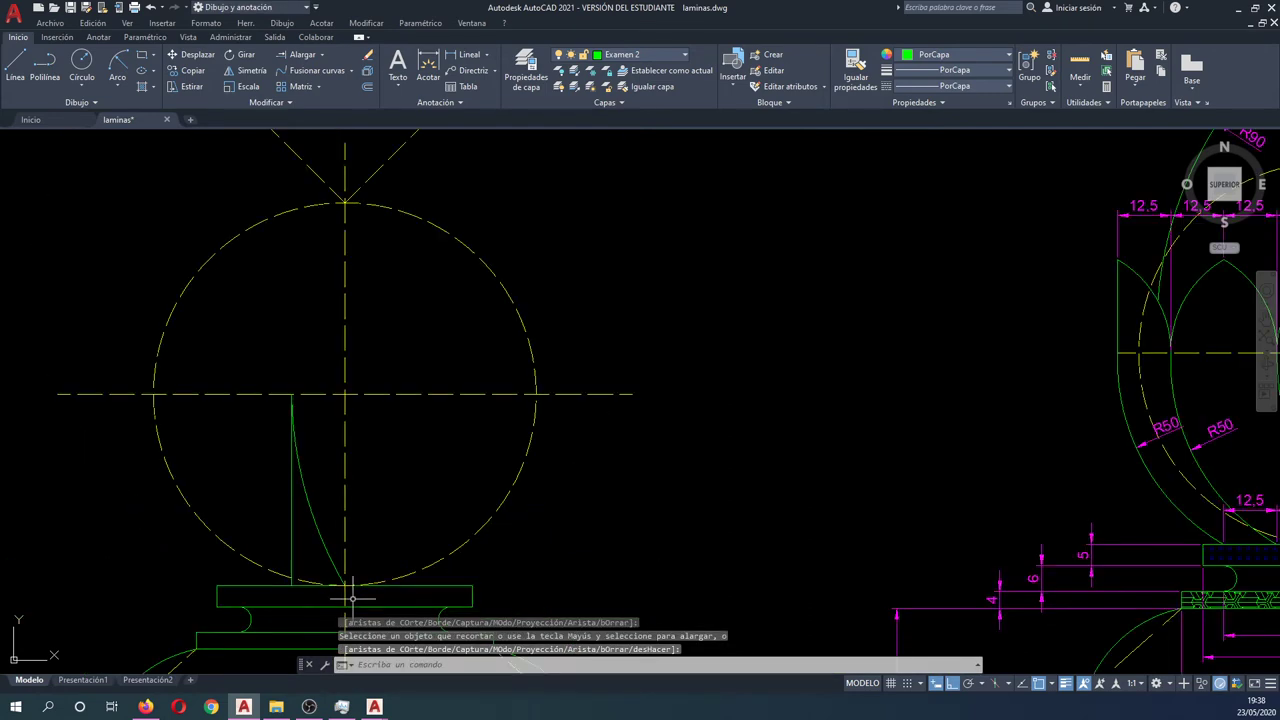
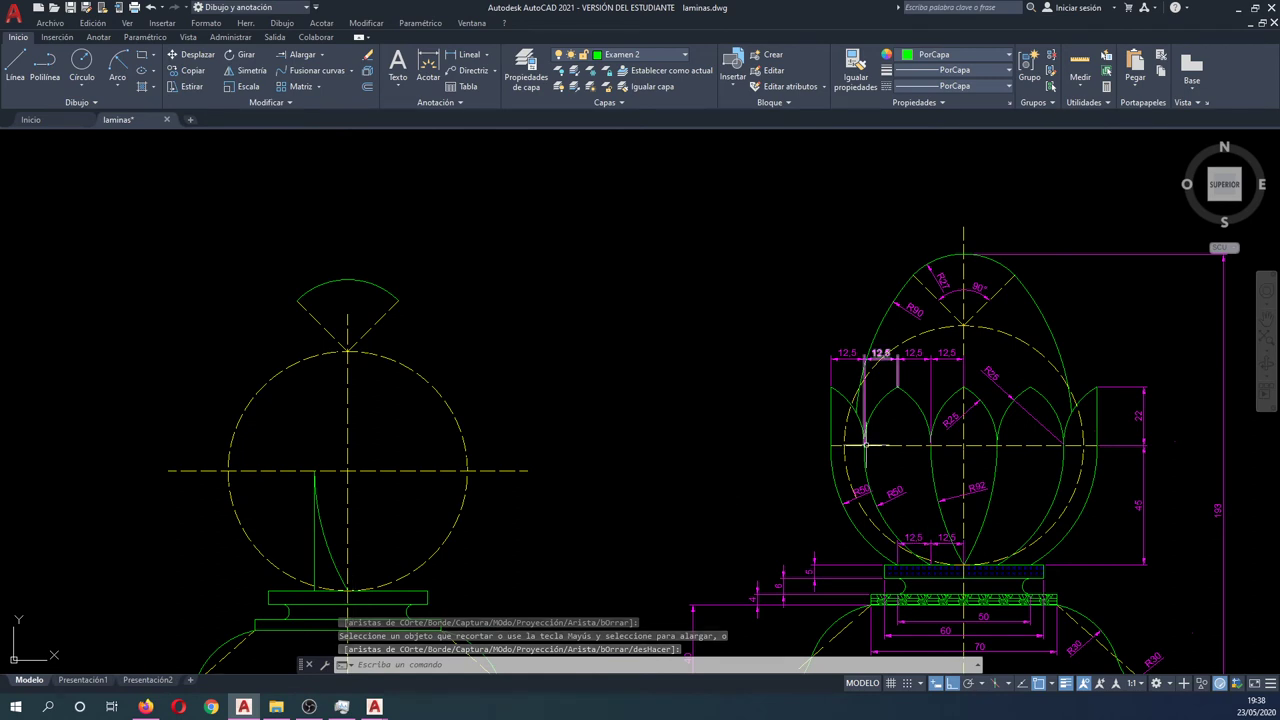
# Copy the short vertical line inside the left circle 25 units to the left.
pyautogui.press('Escape')
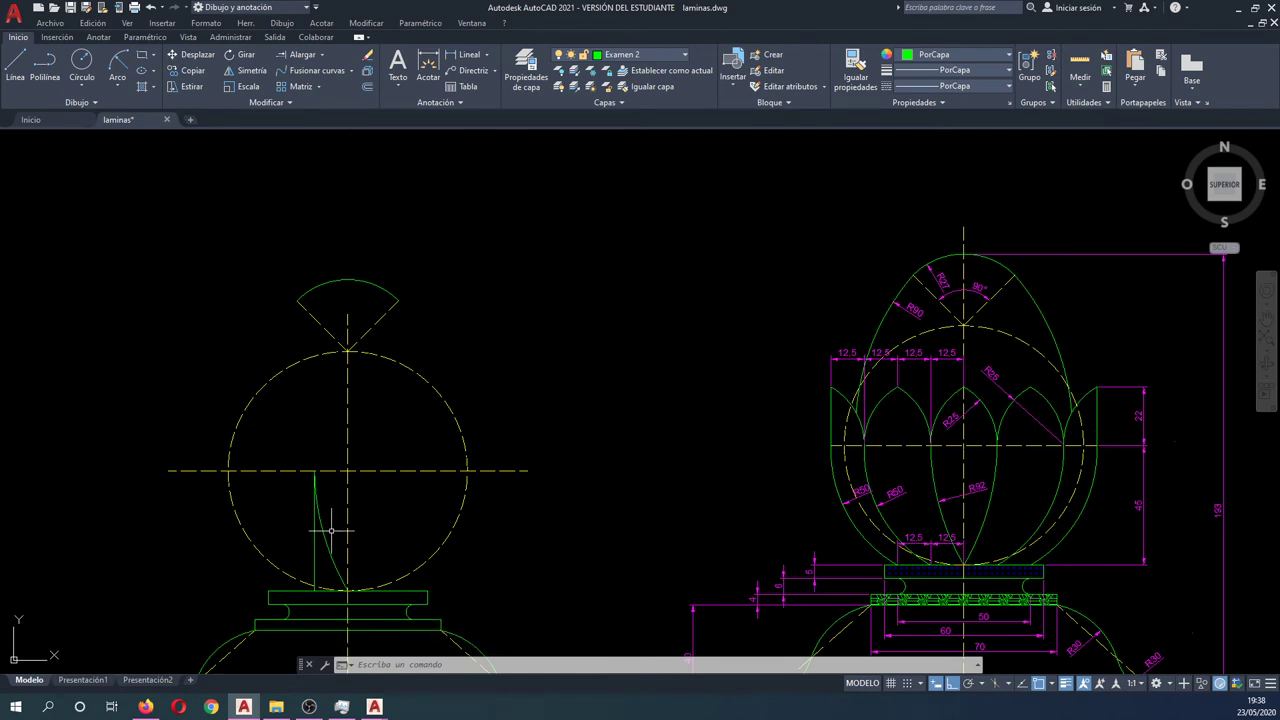
pyautogui.write('c')
pyautogui.press('Return')
pyautogui.click(331, 530)
pyautogui.click(300, 476)
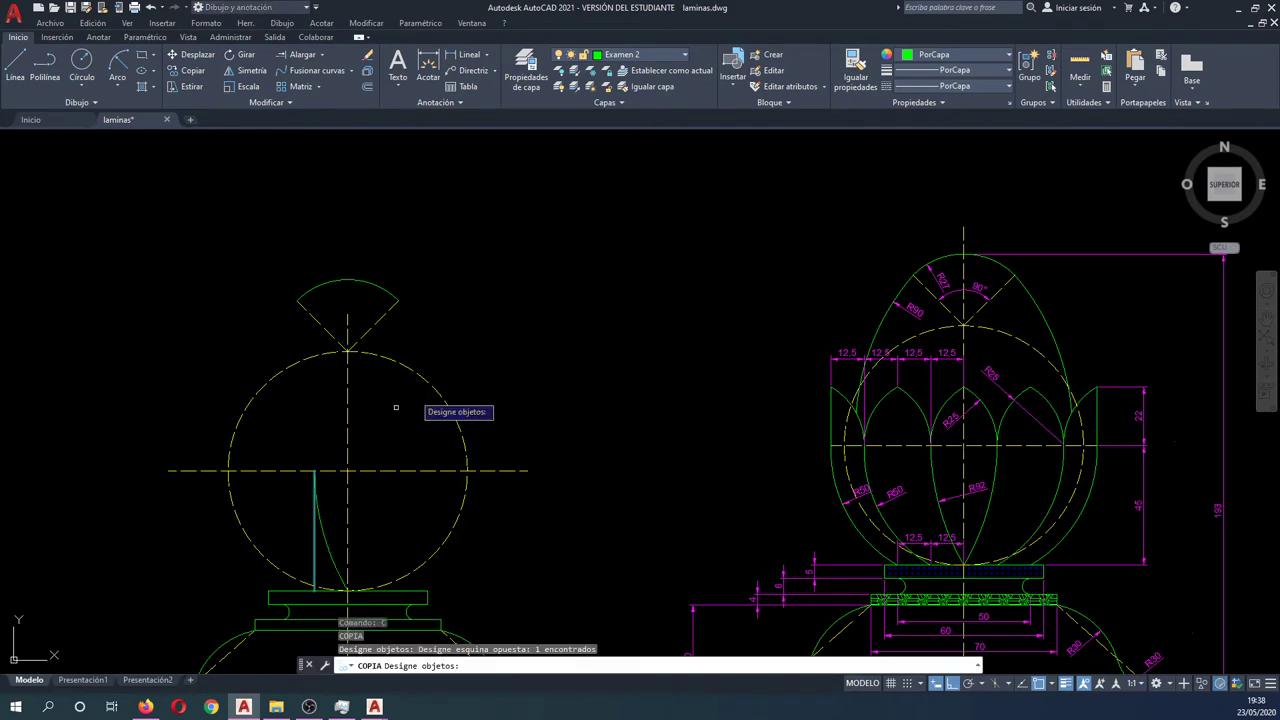
pyautogui.press('Return')
pyautogui.click(543, 294)
pyautogui.write('25')
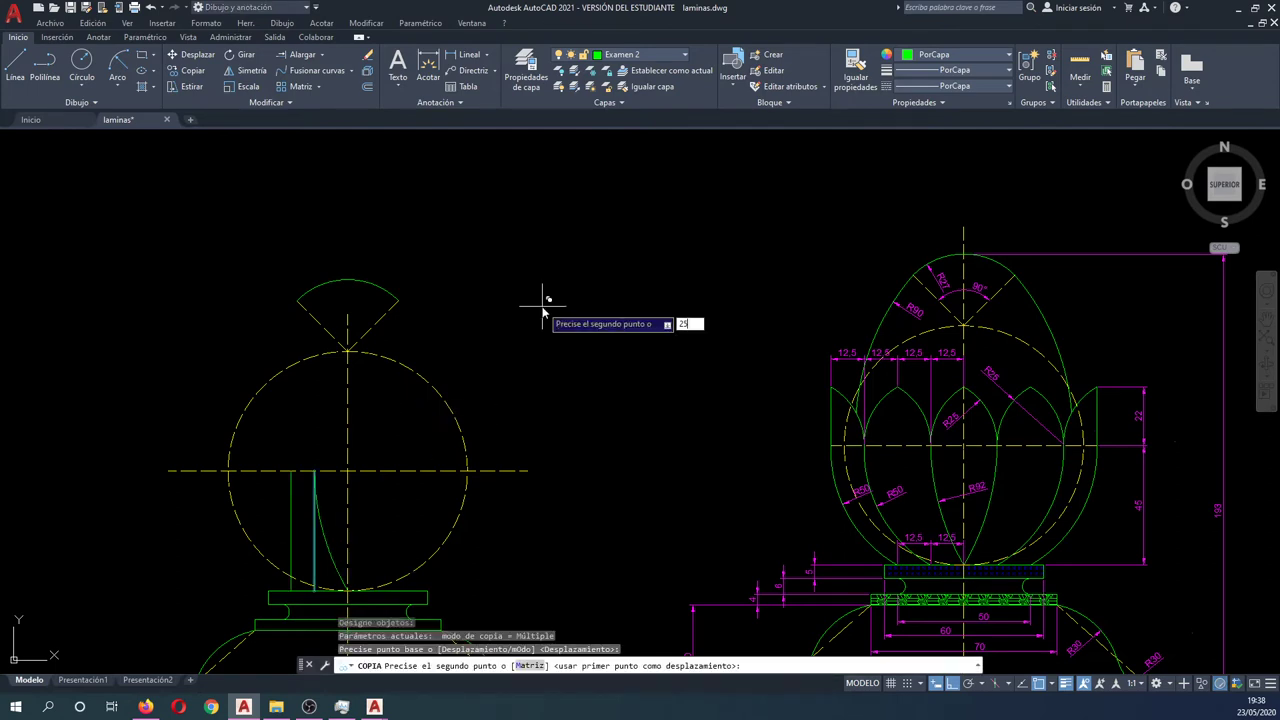
pyautogui.press('Return')
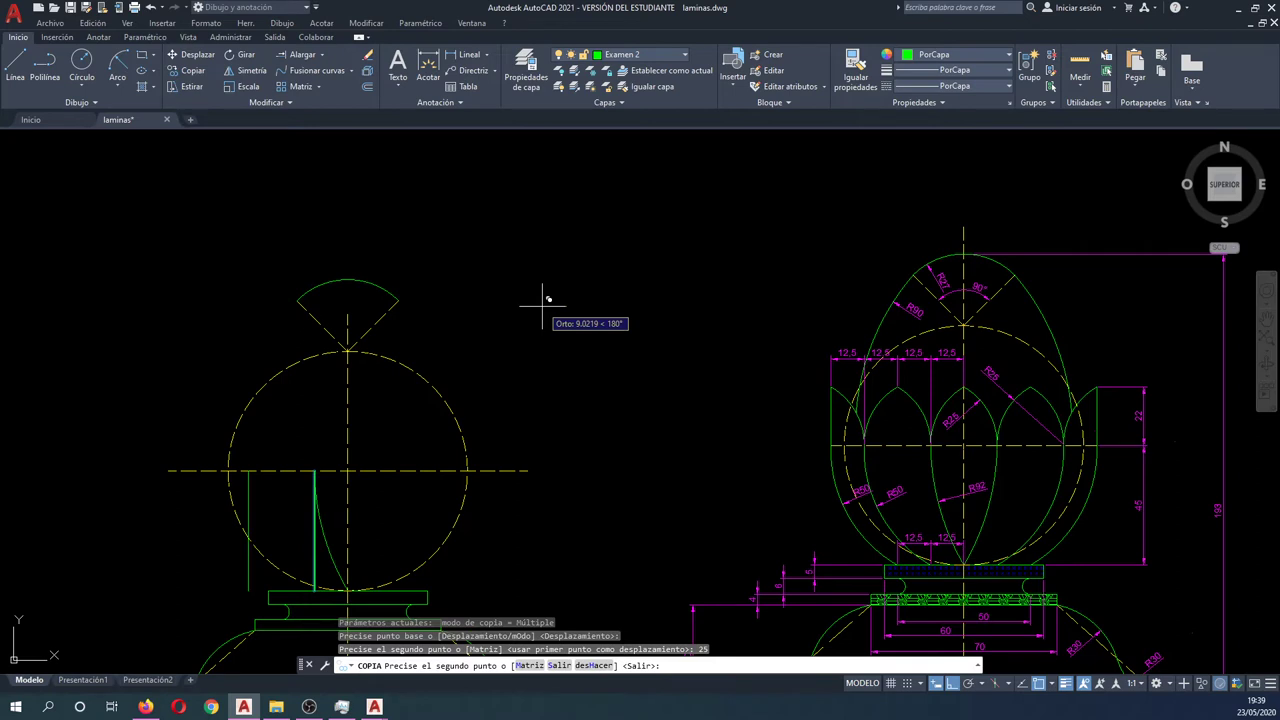
pyautogui.press('Escape')
pyautogui.press('Escape')
pyautogui.press('Escape')
# Draw three radius-50 circles: on the left drawing, at the base, and on the centreline.
pyautogui.write('c')
pyautogui.press('Return')
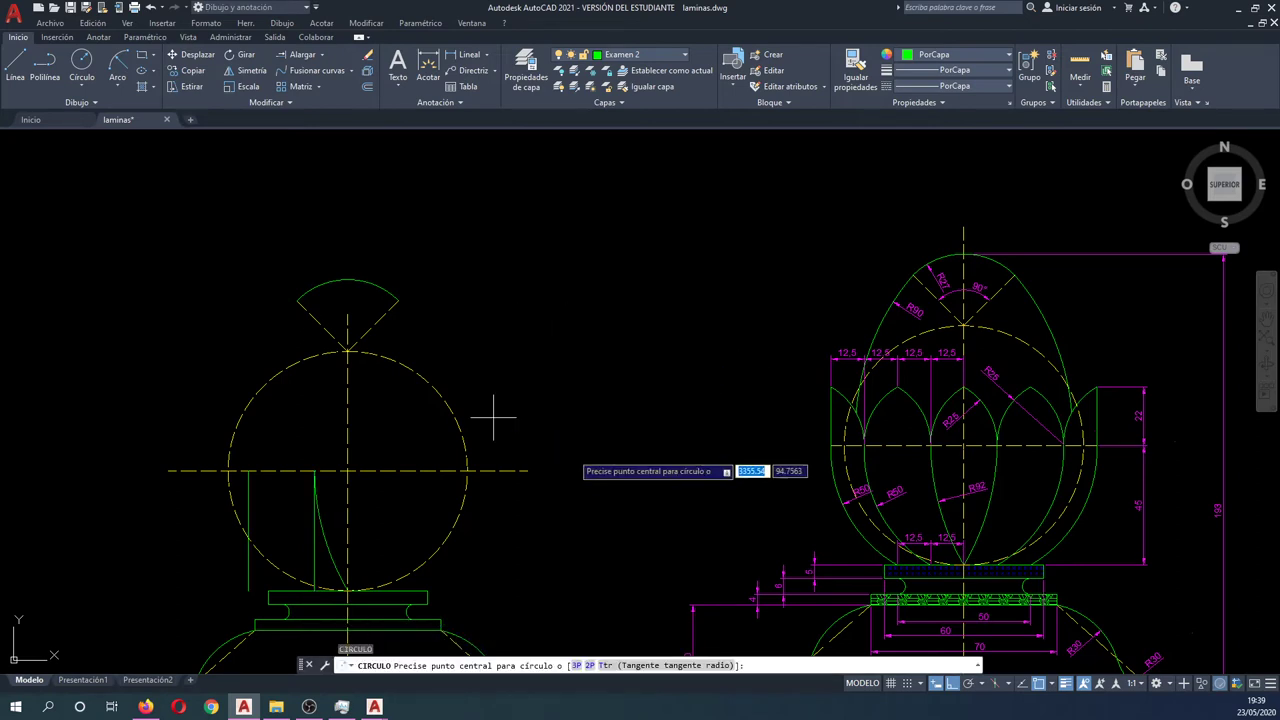
pyautogui.click(248, 470)
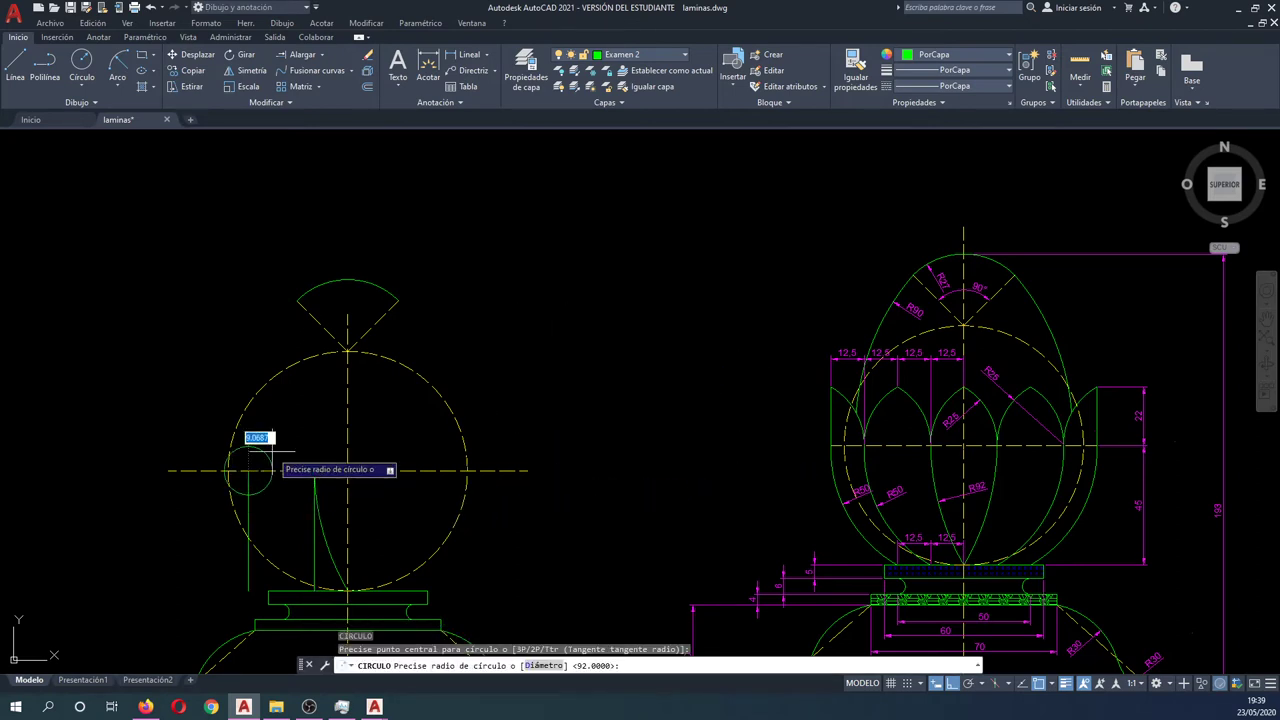
pyautogui.write('50')
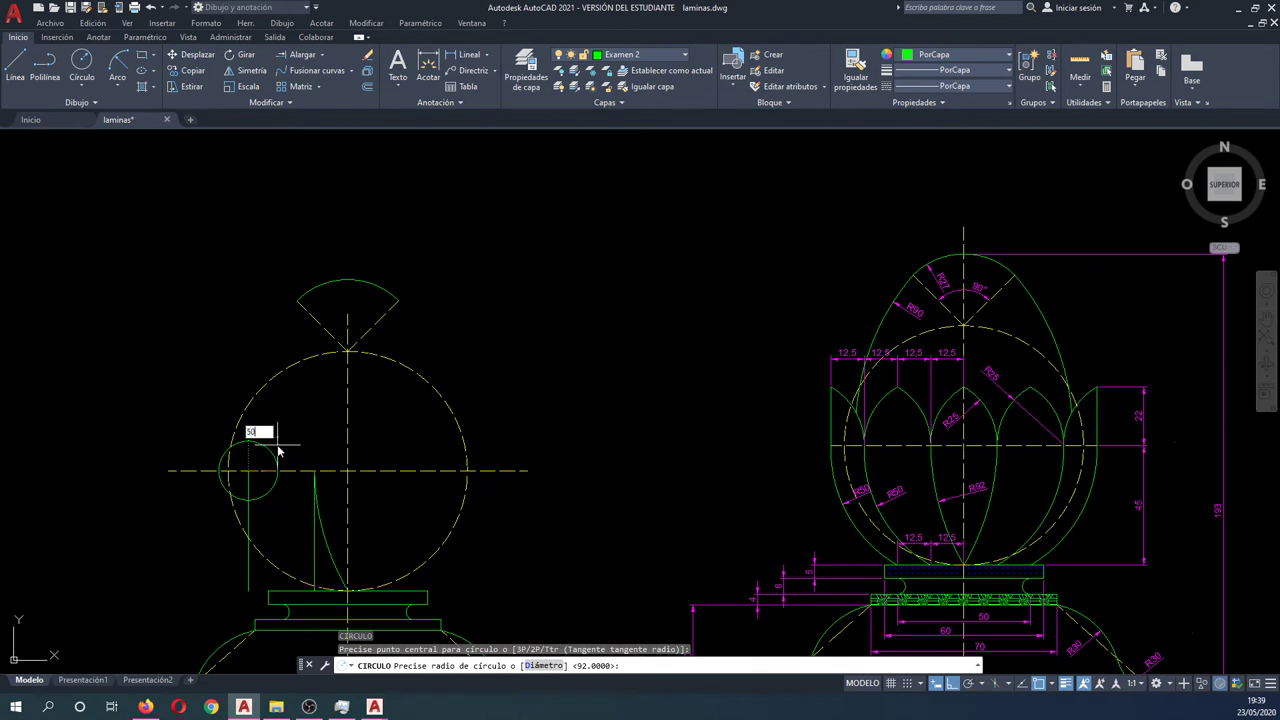
pyautogui.press('Return')
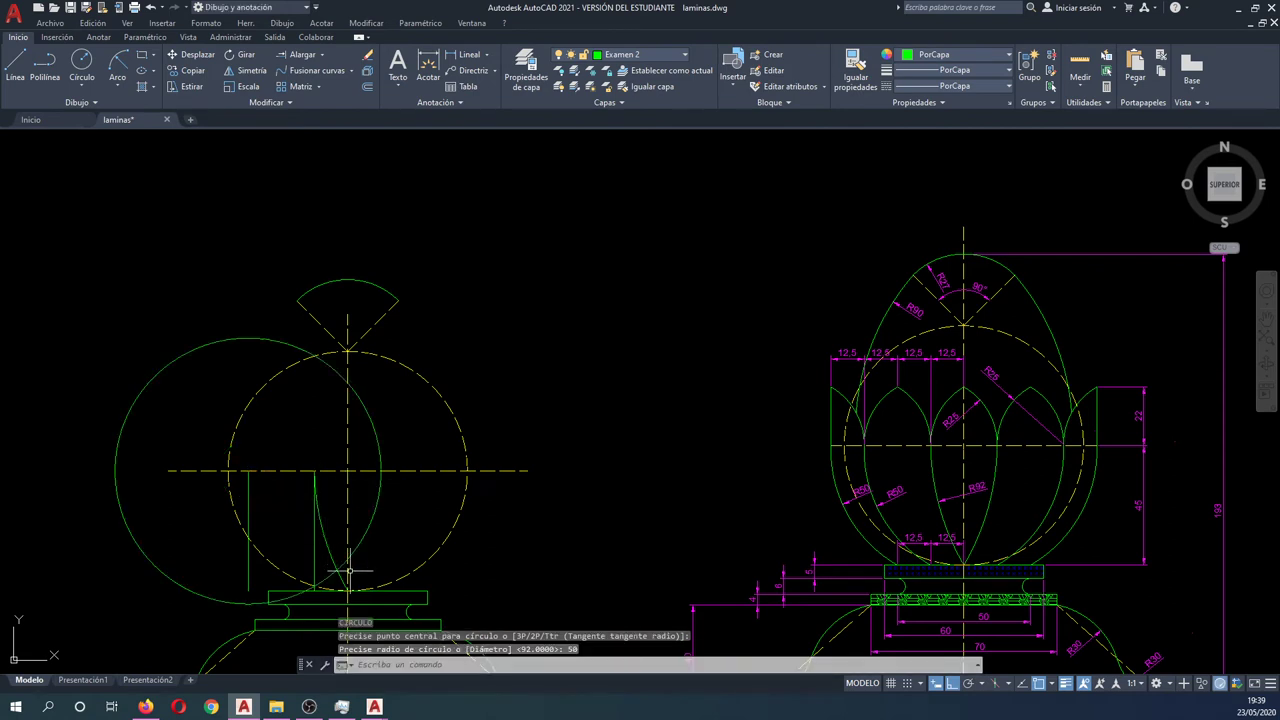
pyautogui.press('Return')
pyautogui.click(348, 591)
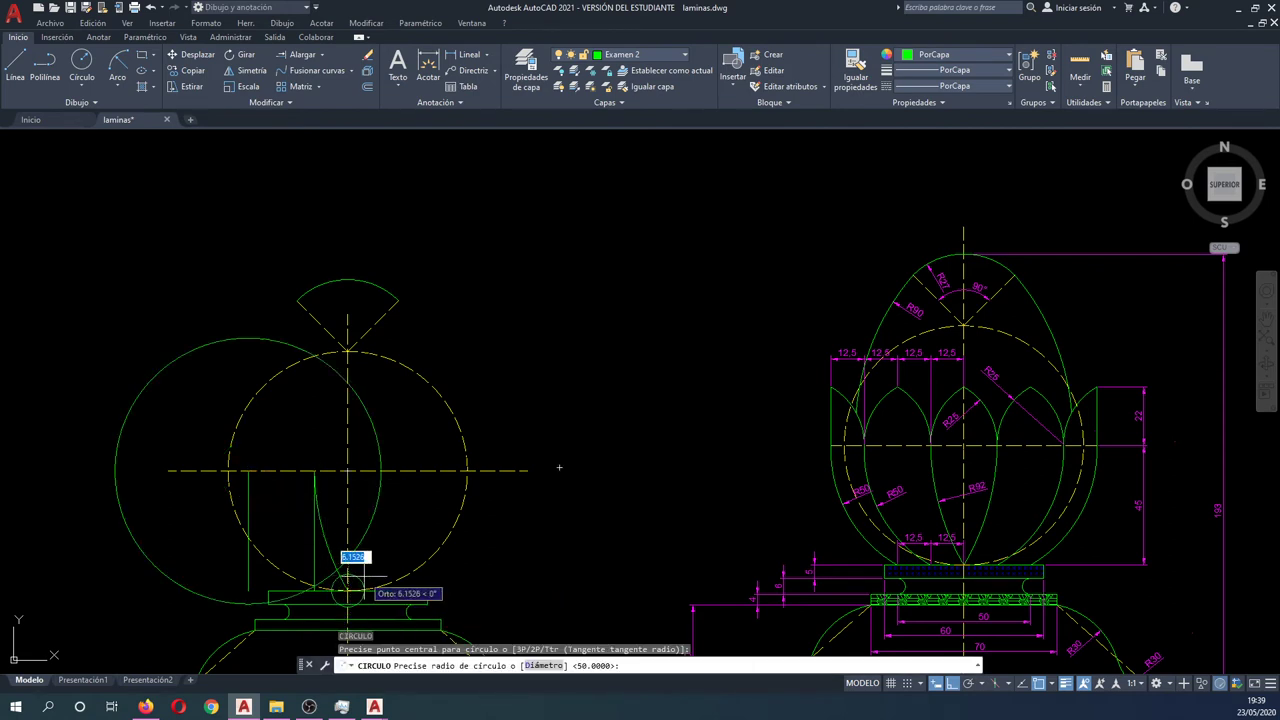
pyautogui.write('50')
pyautogui.press('Return')
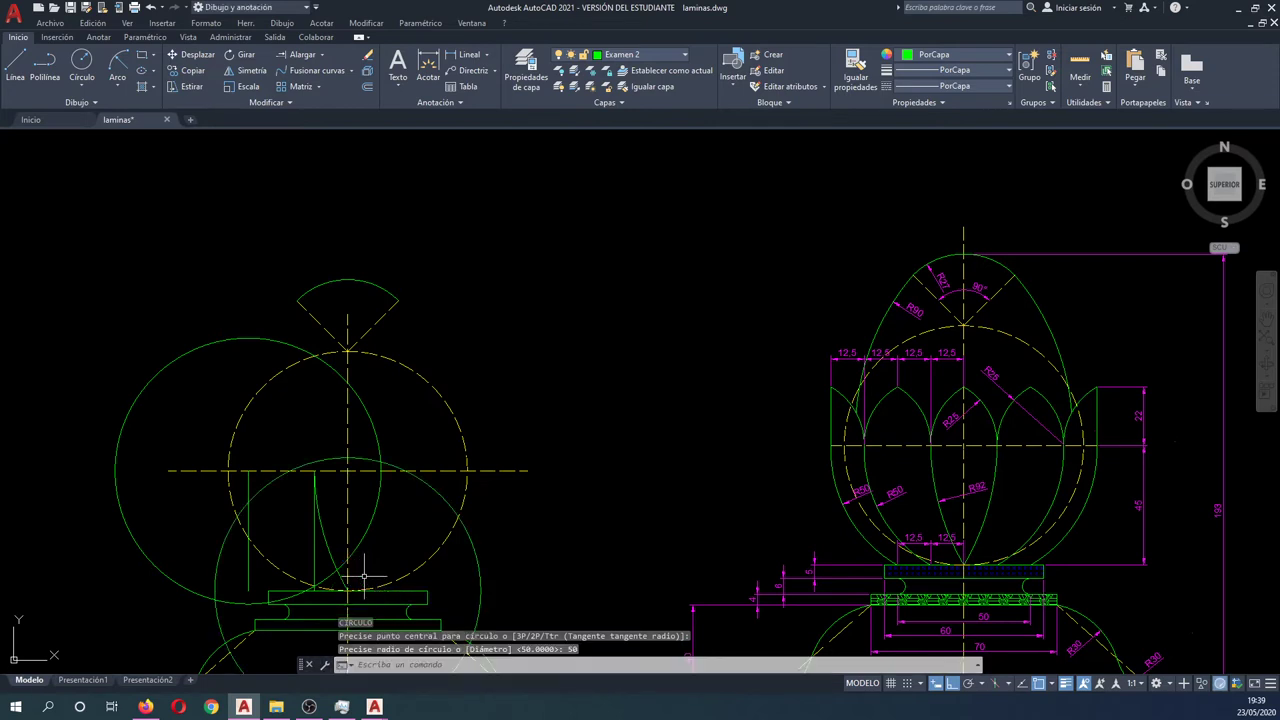
pyautogui.press('Return')
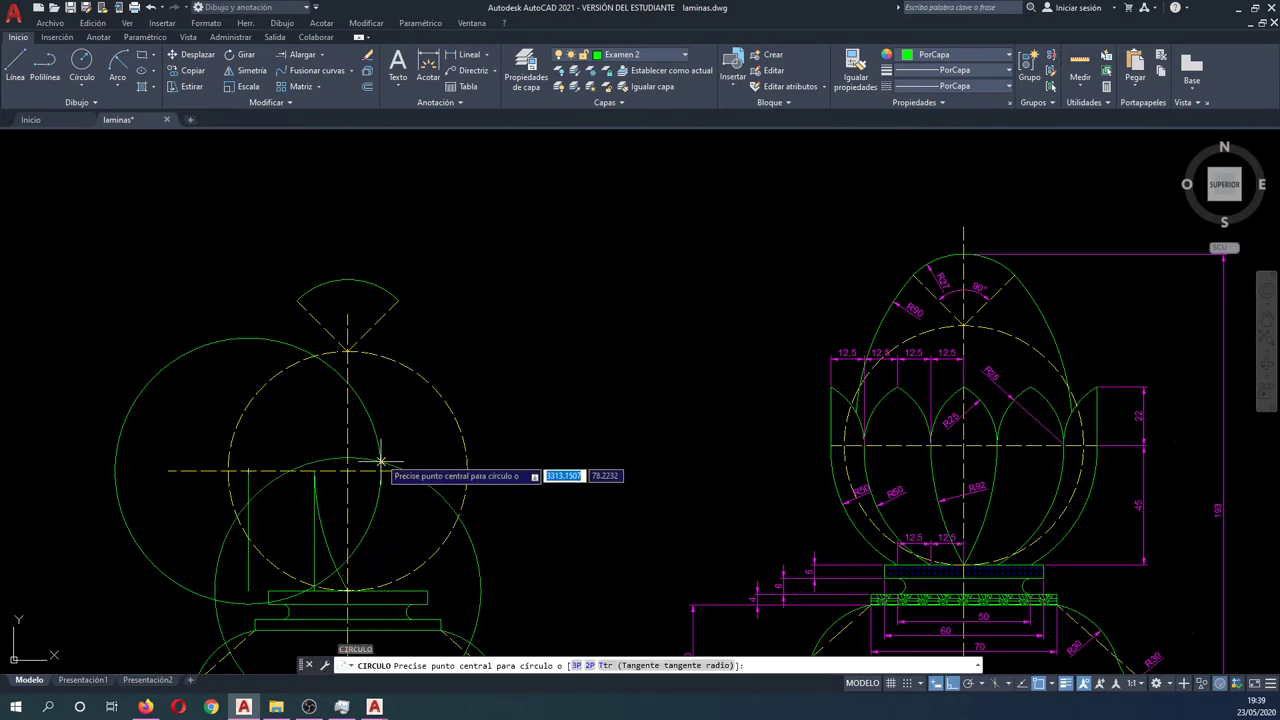
pyautogui.click(381, 463)
pyautogui.write('50')
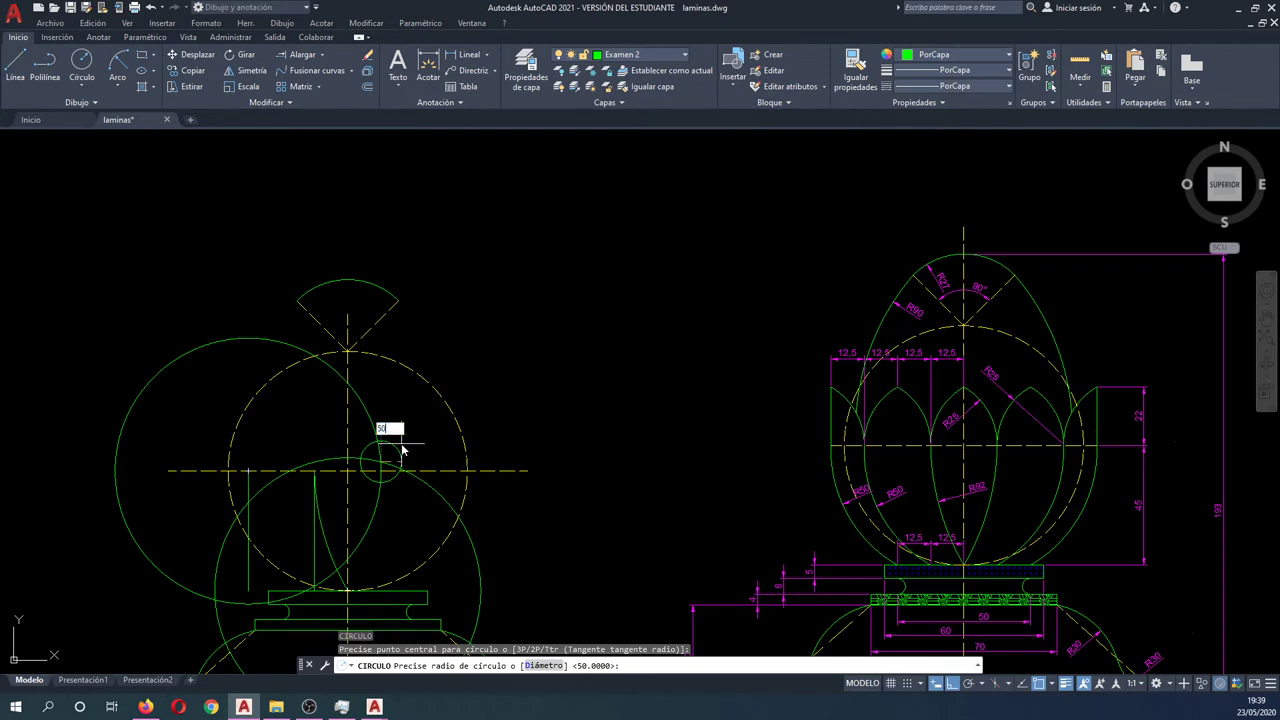
pyautogui.press('Return')
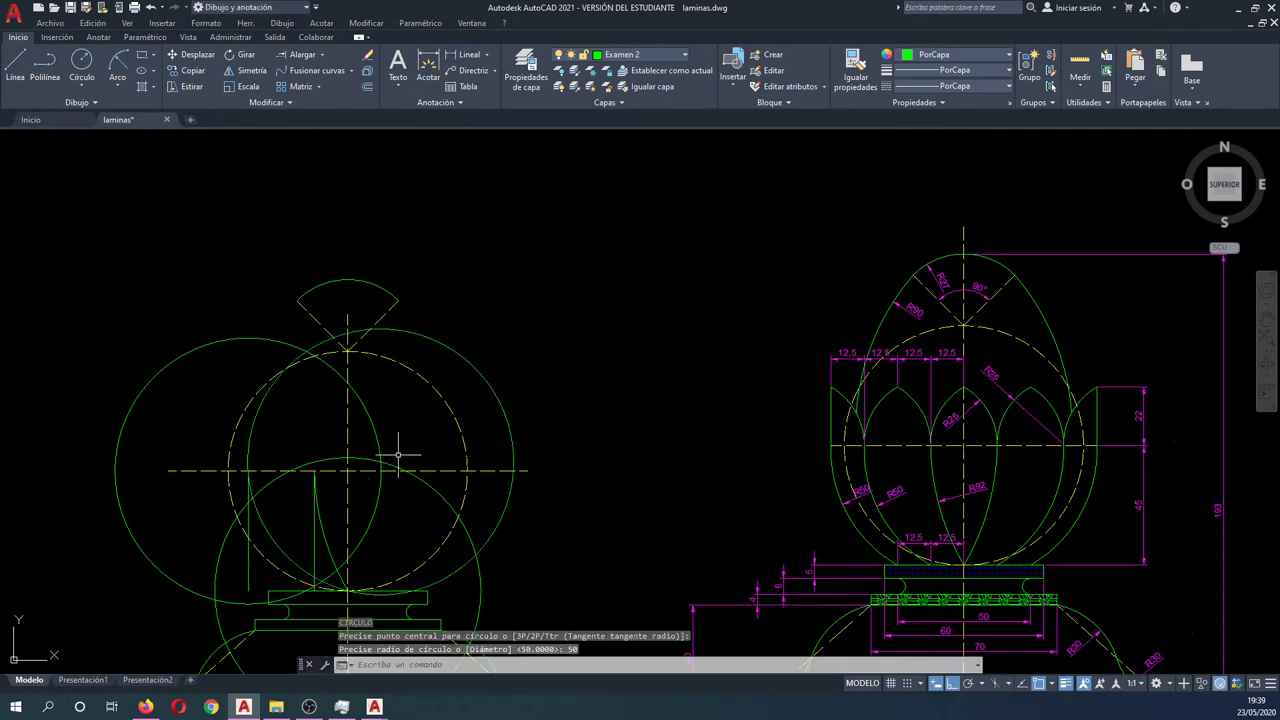
# Window-select two of the trial circles and delete them.
pyautogui.click(403, 458)
pyautogui.click(355, 437)
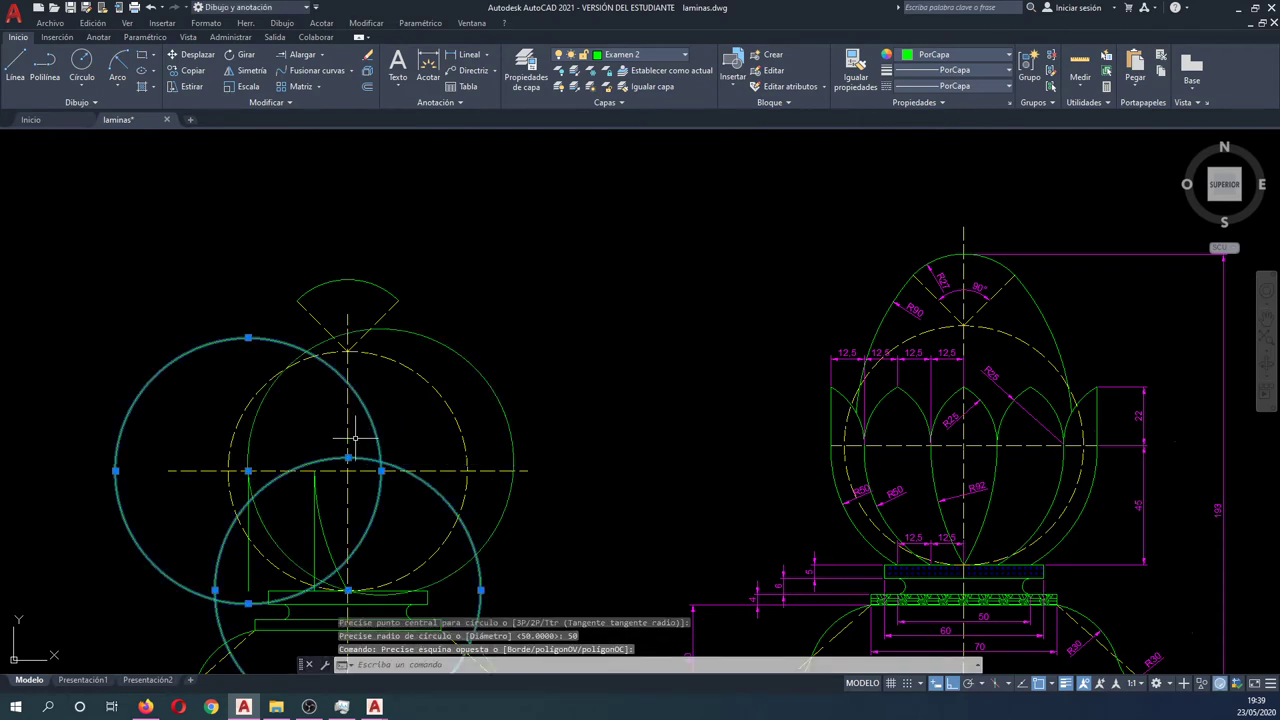
pyautogui.press('Delete')
# Trim the remaining circle's upper portion against the horizontal centreline and the curve.
pyautogui.press('Return')
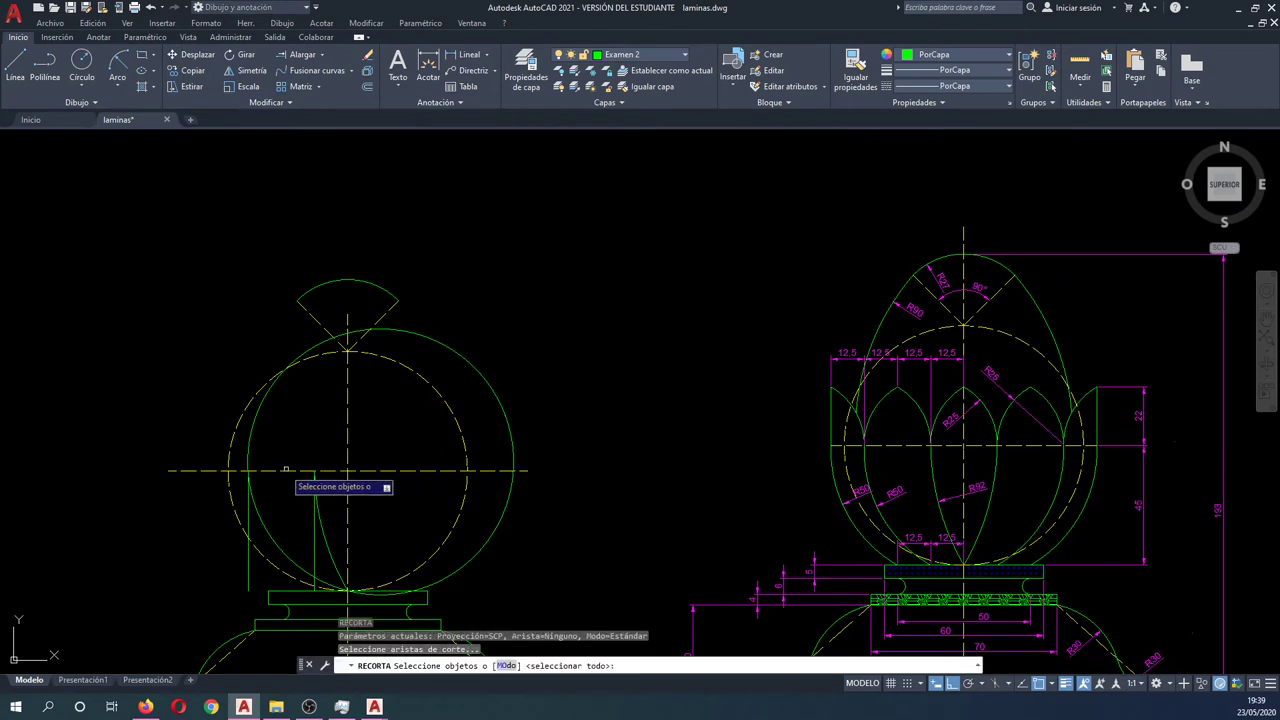
pyautogui.click(290, 470)
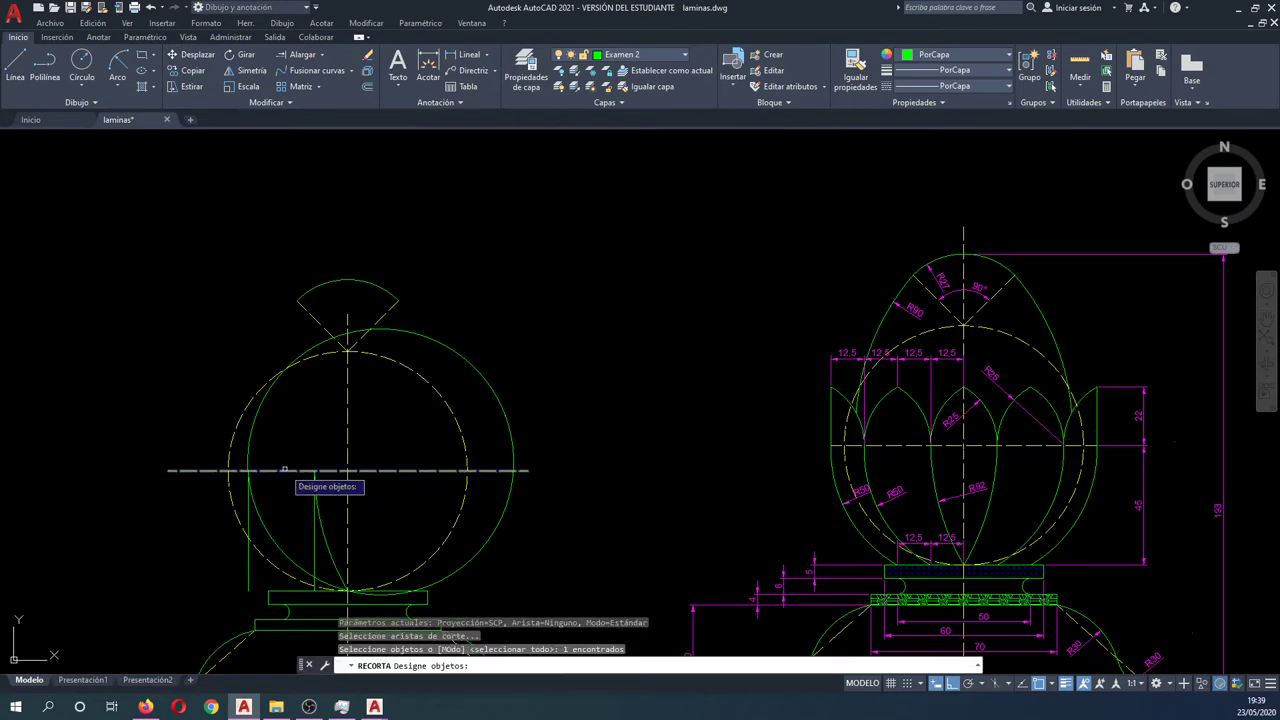
pyautogui.click(357, 578)
pyautogui.press('Return')
pyautogui.click(526, 414)
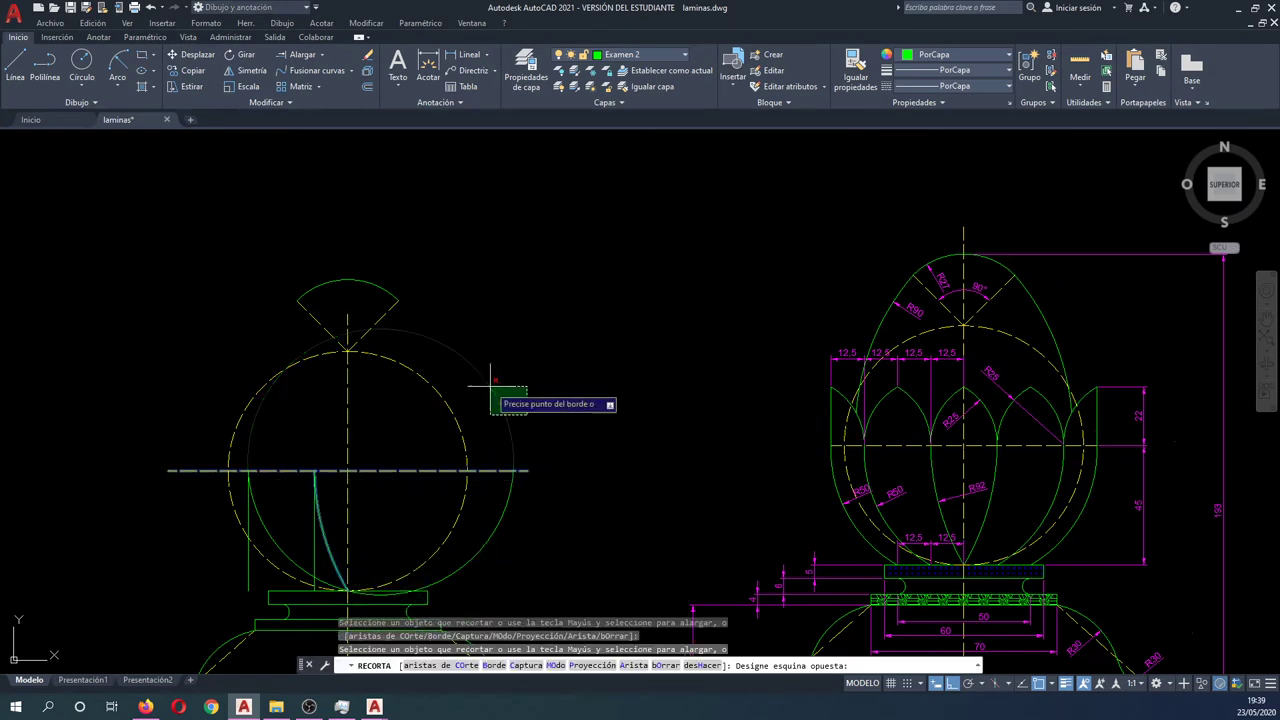
pyautogui.click(492, 390)
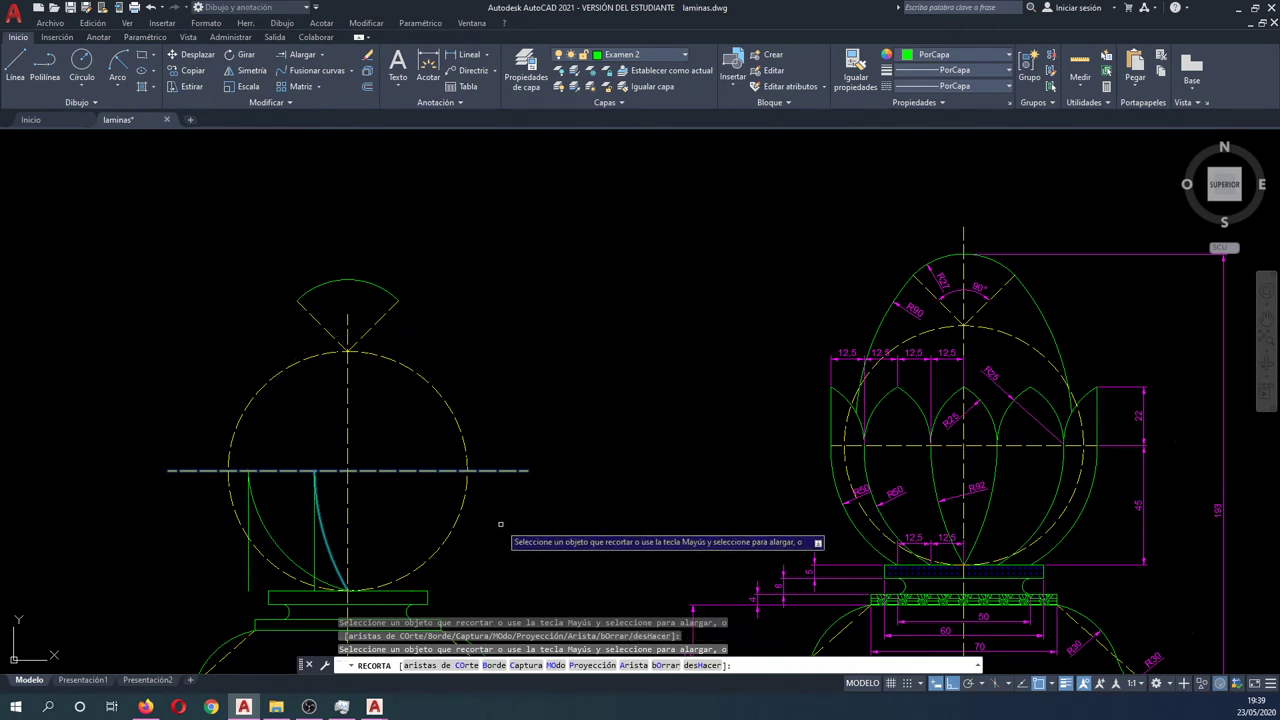
pyautogui.press('Return')
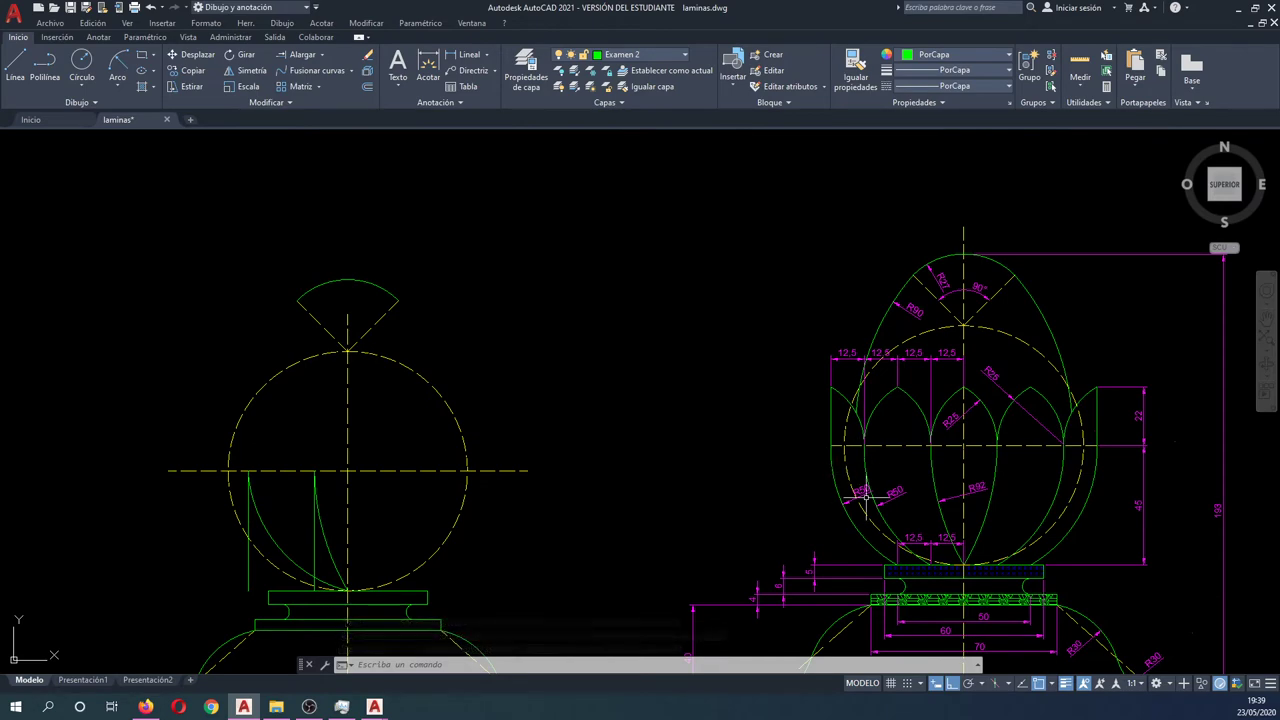
# Delete the leftover trimmed arc from the left drawing.
pyautogui.scroll(5, 910, 558)
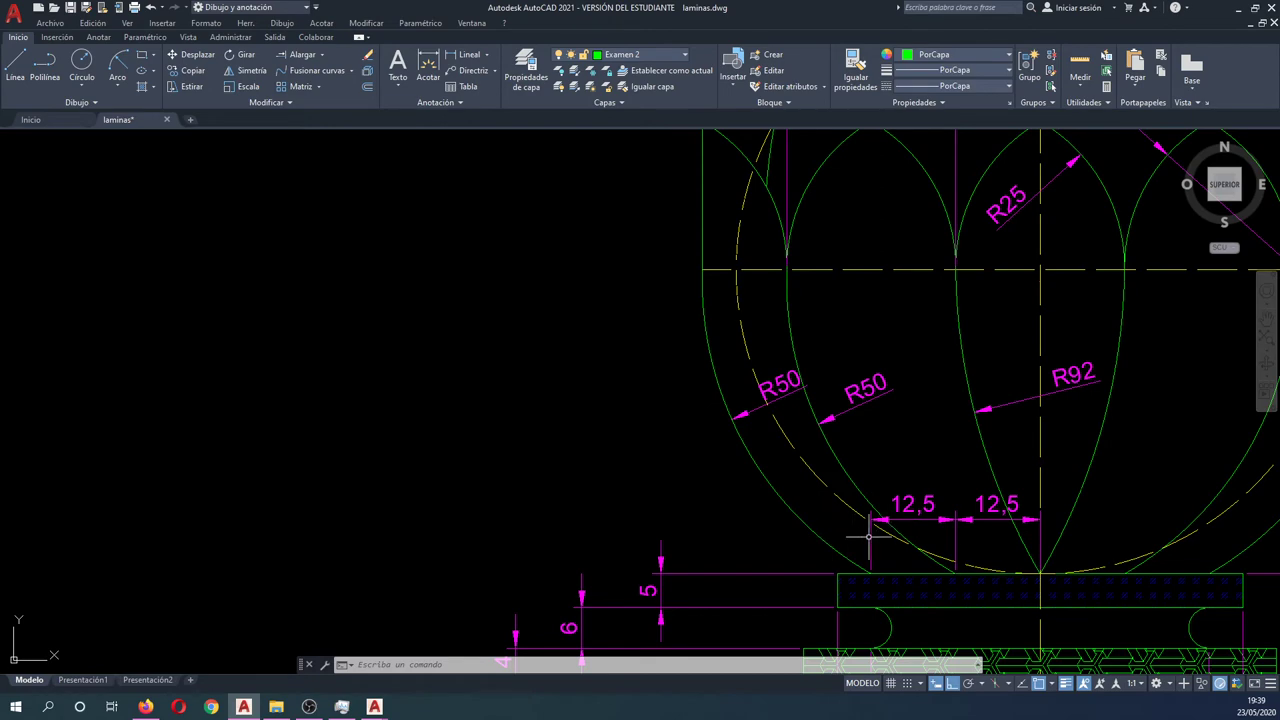
pyautogui.scroll(-2, 868, 537)
pyautogui.scroll(-2, 870, 537)
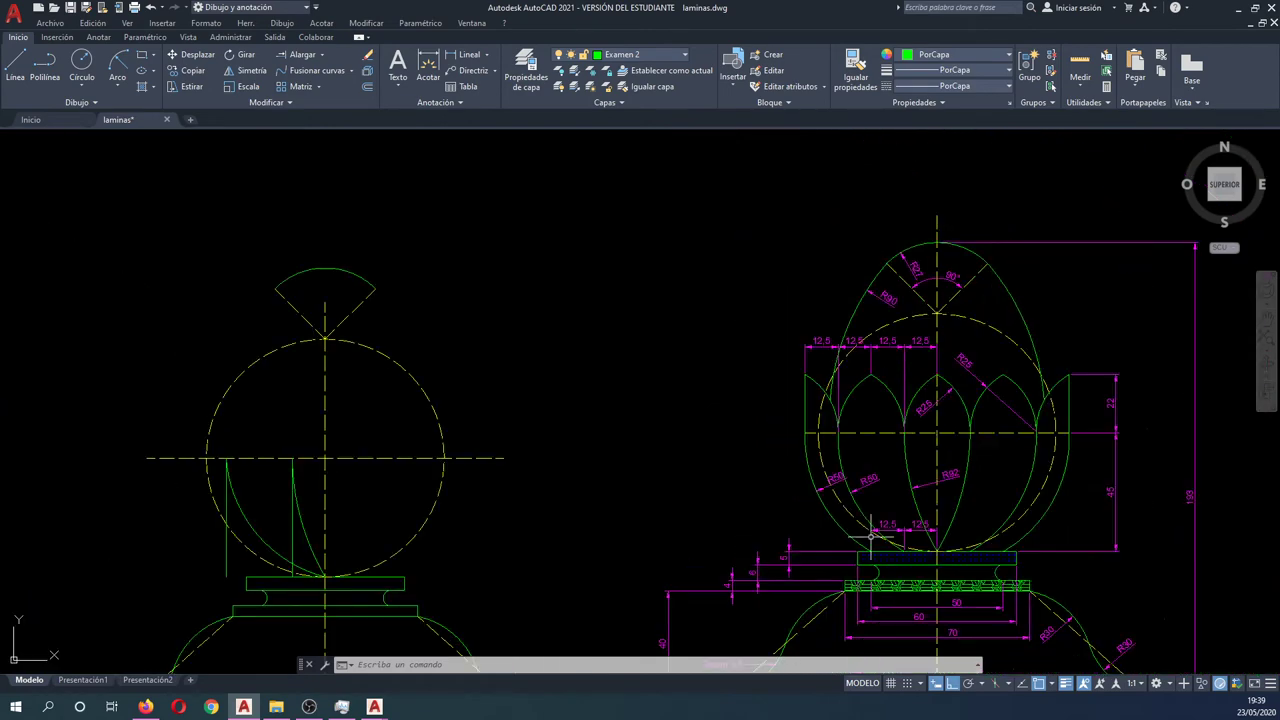
pyautogui.scroll(2, 287, 560)
pyautogui.click(281, 556)
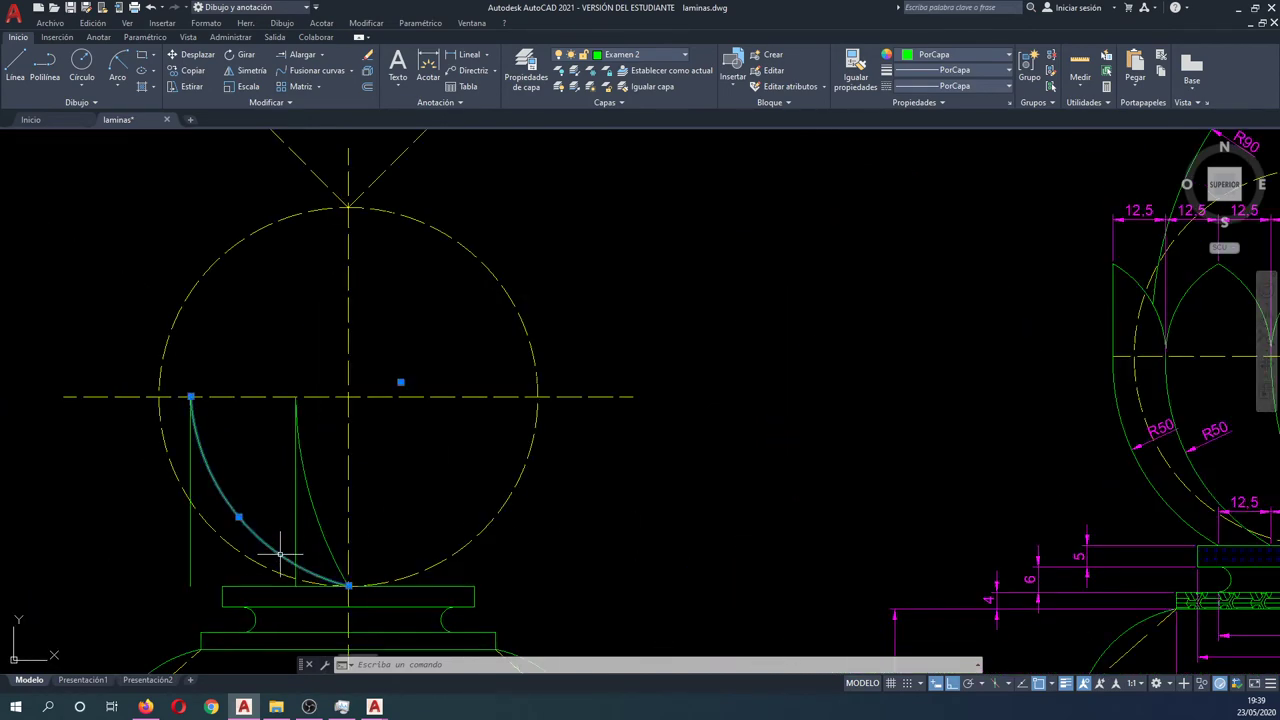
pyautogui.press('Delete')
pyautogui.scroll(-2, 277, 551)
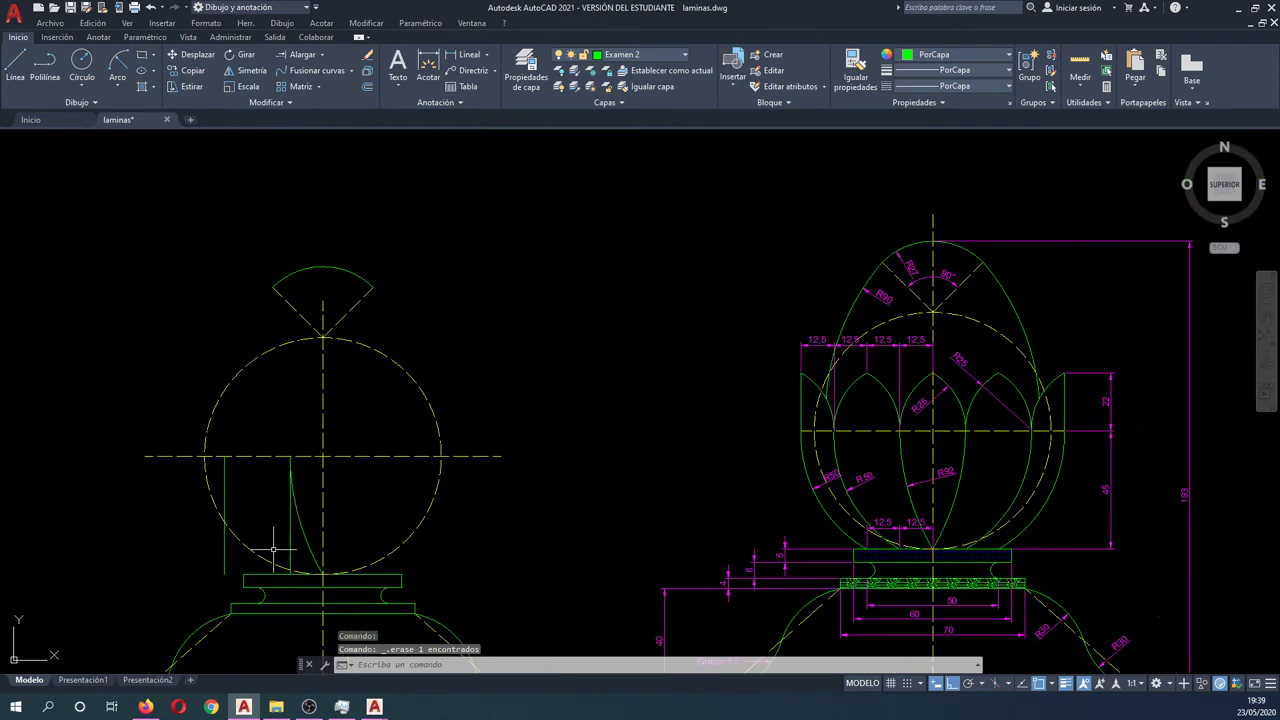
pyautogui.scroll(5, 894, 549)
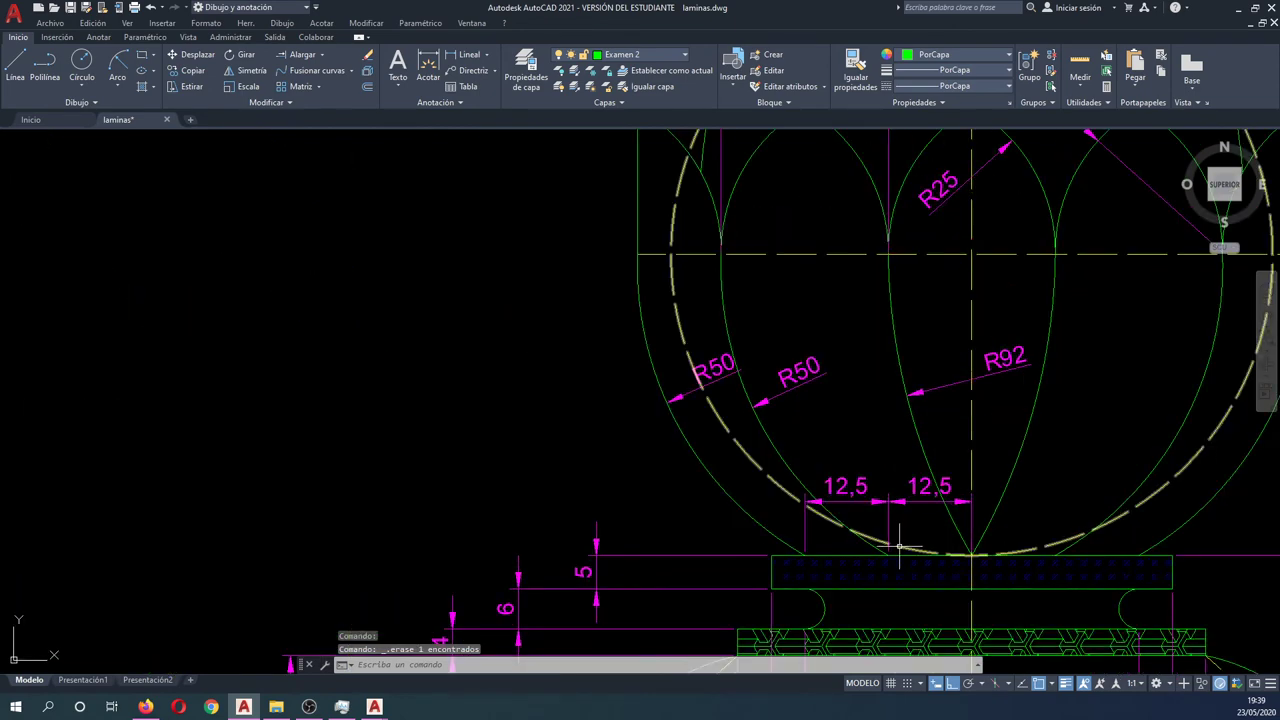
pyautogui.scroll(-5, 893, 546)
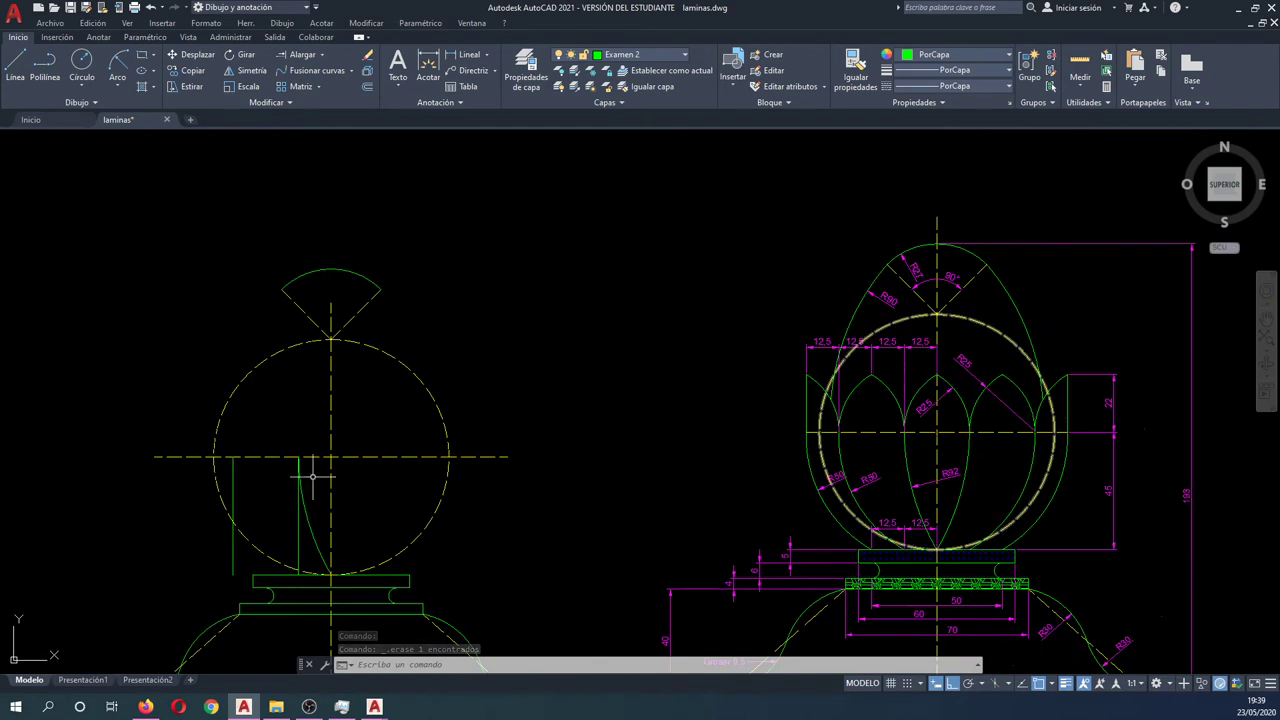
# Draw a radius-25 circle on the left drawing, then undo it.
pyautogui.write('c')
pyautogui.press('Return')
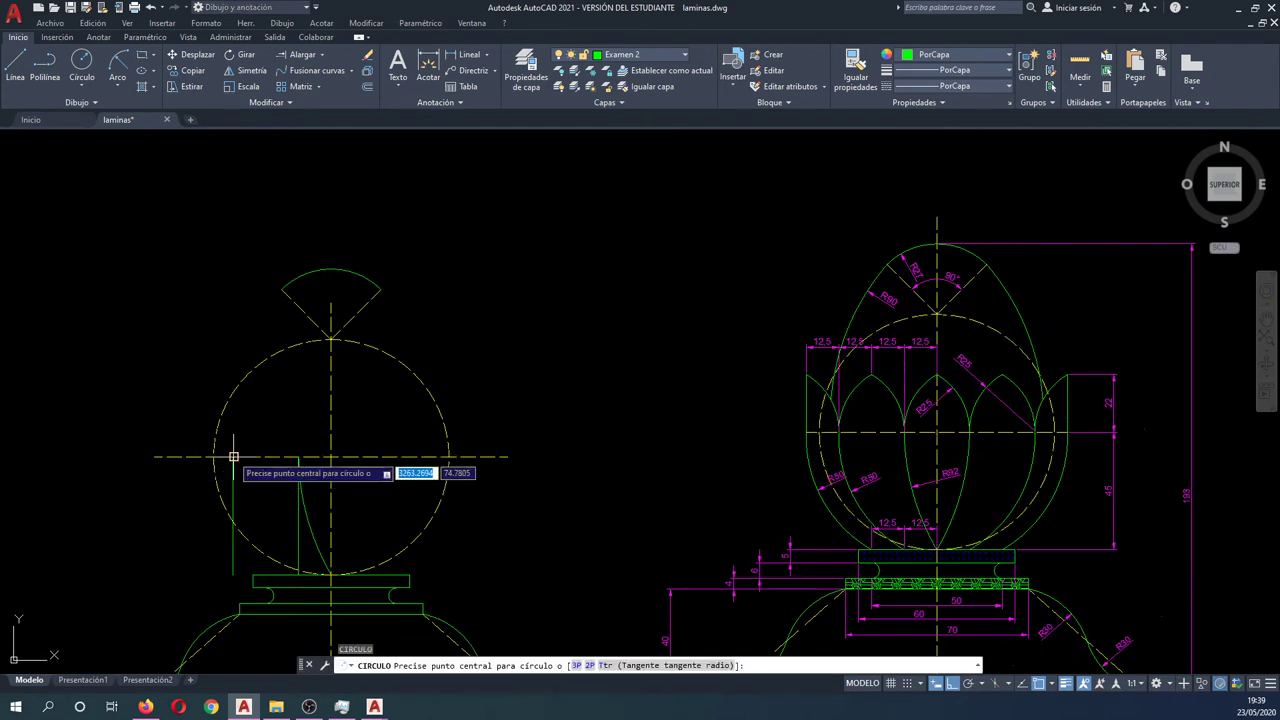
pyautogui.click(233, 457)
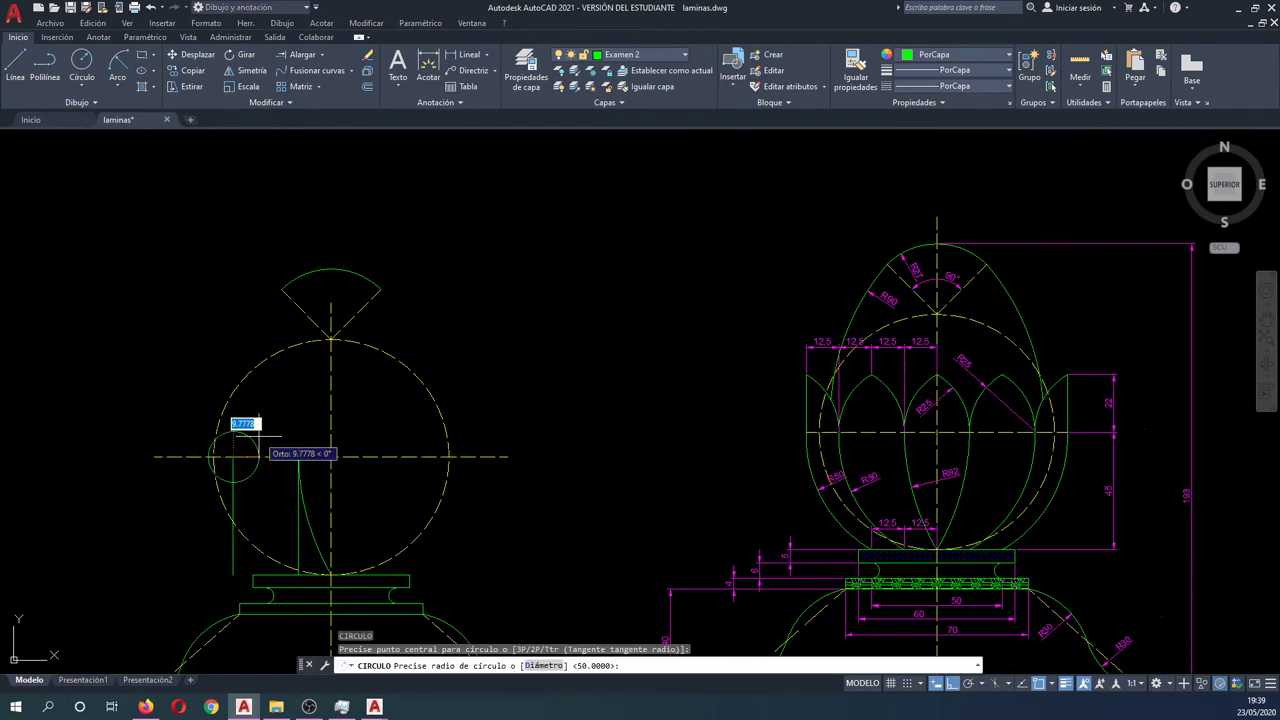
pyautogui.write('25')
pyautogui.press('Return')
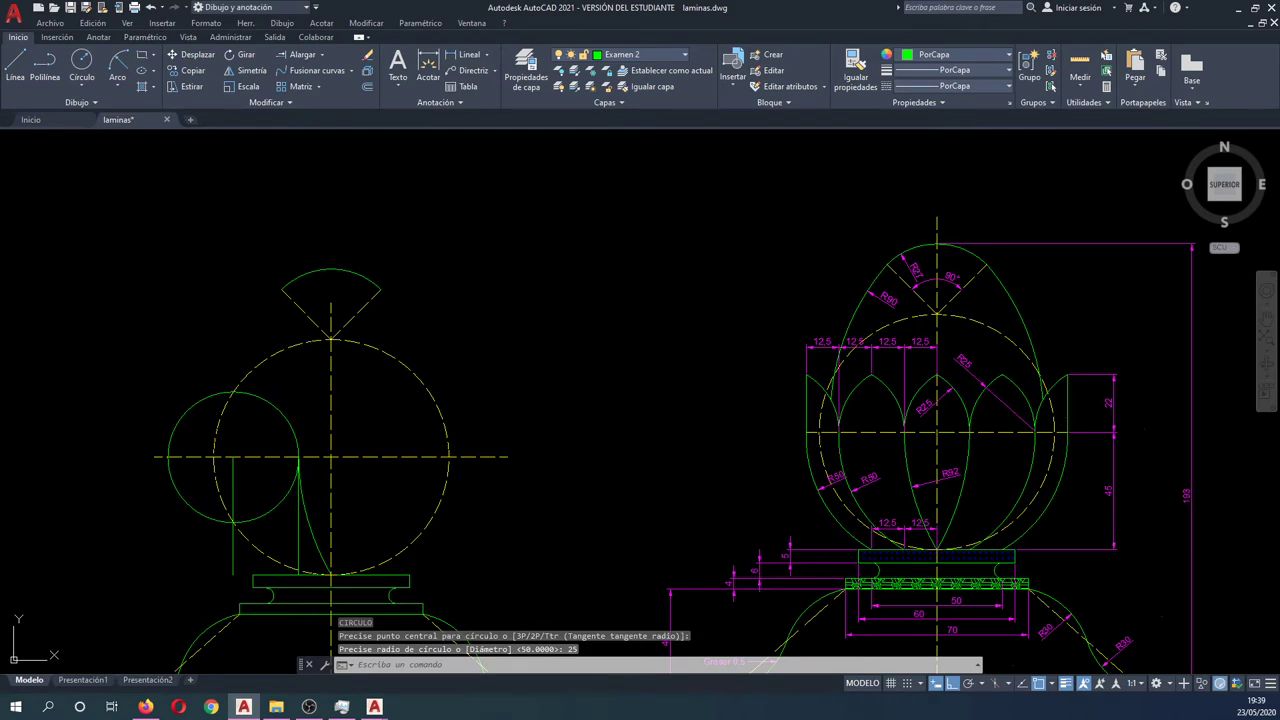
pyautogui.hotkey('ctrl', 'z')
# Draw three radius-50 circles, the first at the centreline and vertical line intersection.
pyautogui.write('c')
pyautogui.press('Return')
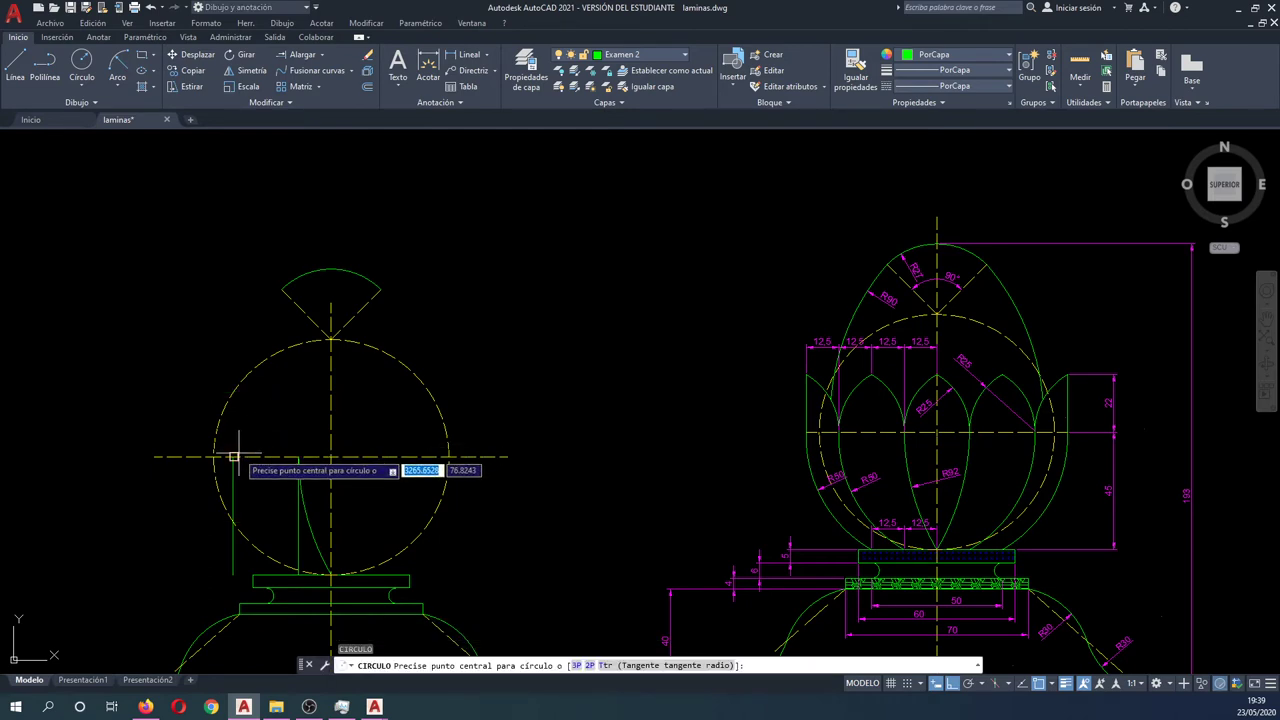
pyautogui.click(232, 457)
pyautogui.write('50')
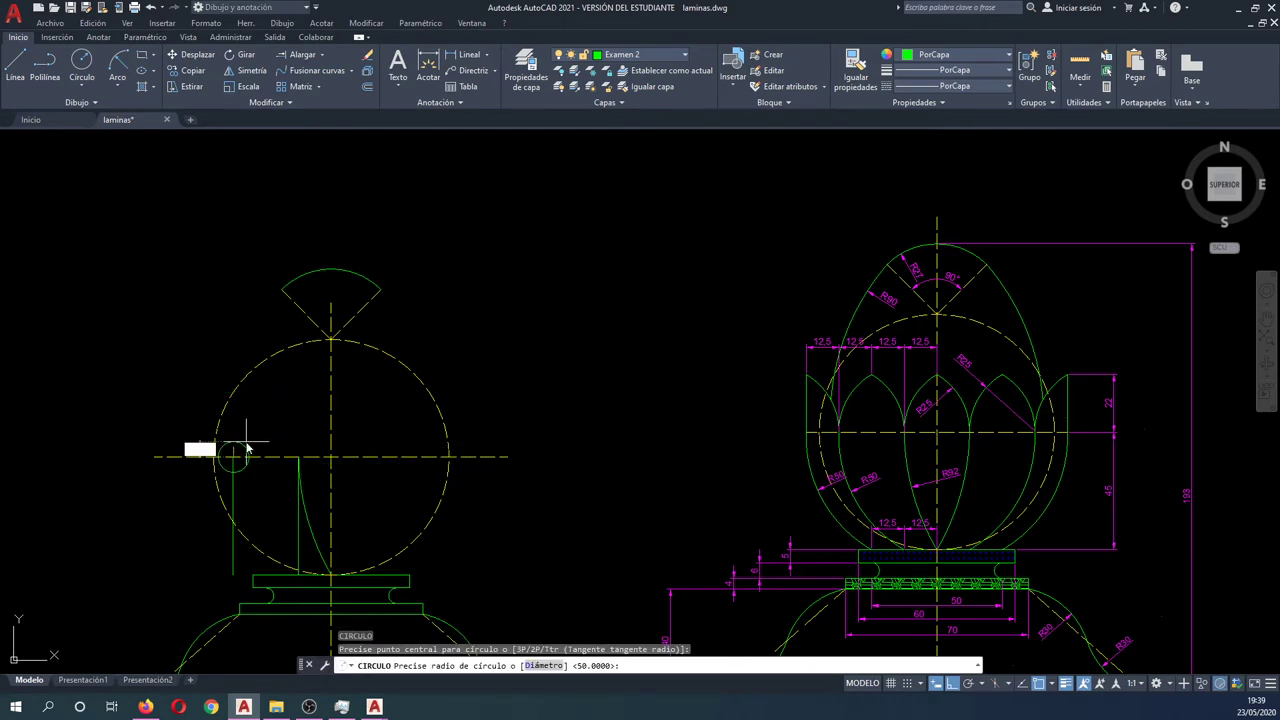
pyautogui.press('Return')
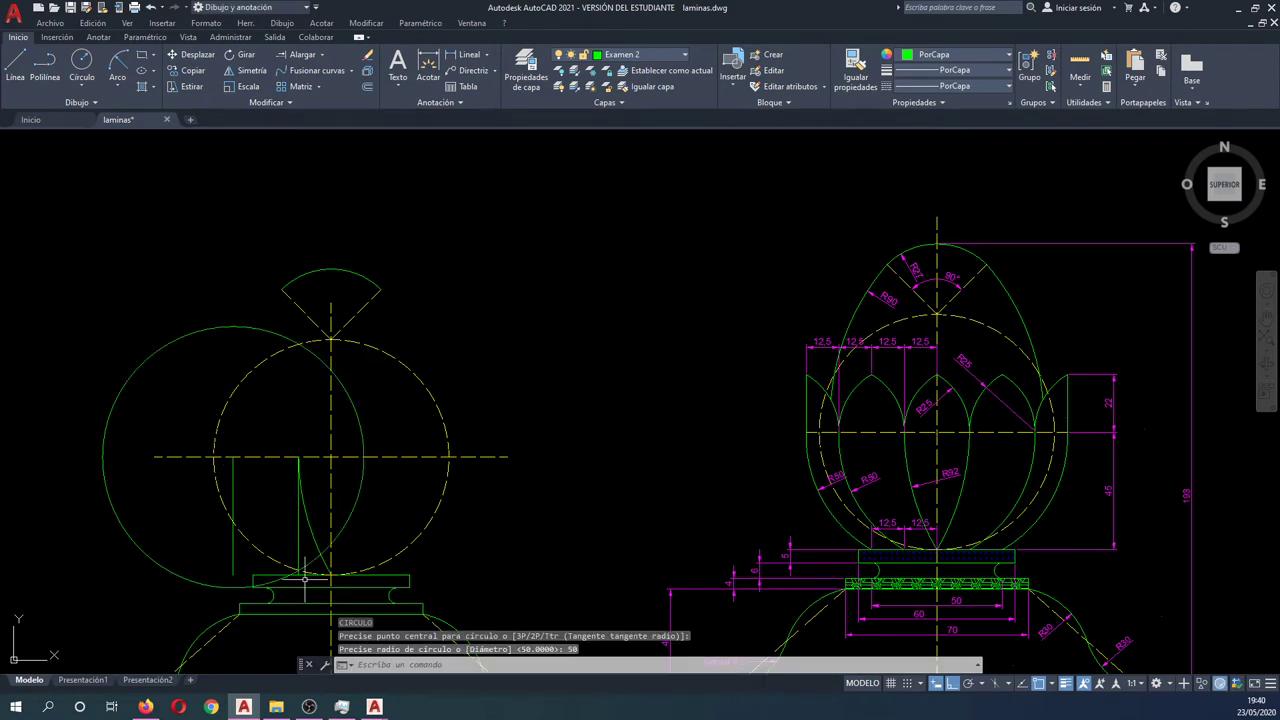
pyautogui.press('Return')
pyautogui.scroll(2, 305, 578)
pyautogui.click(298, 578)
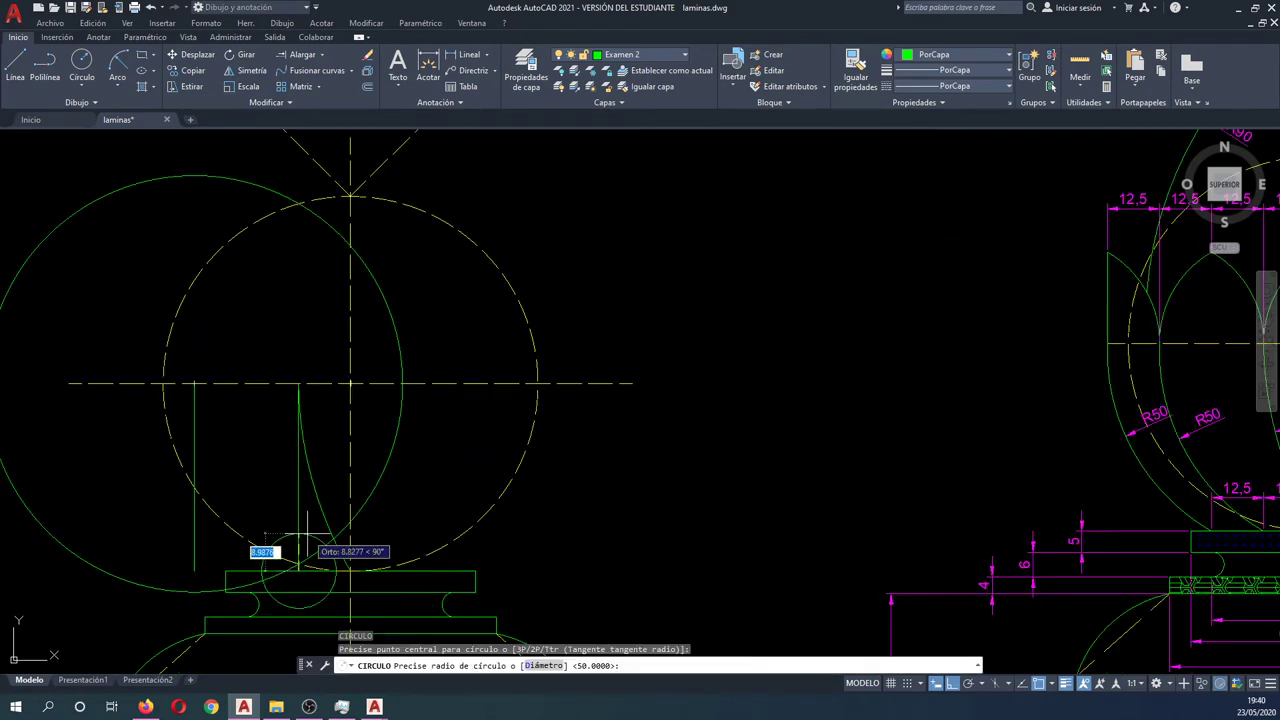
pyautogui.write('50')
pyautogui.press('Return')
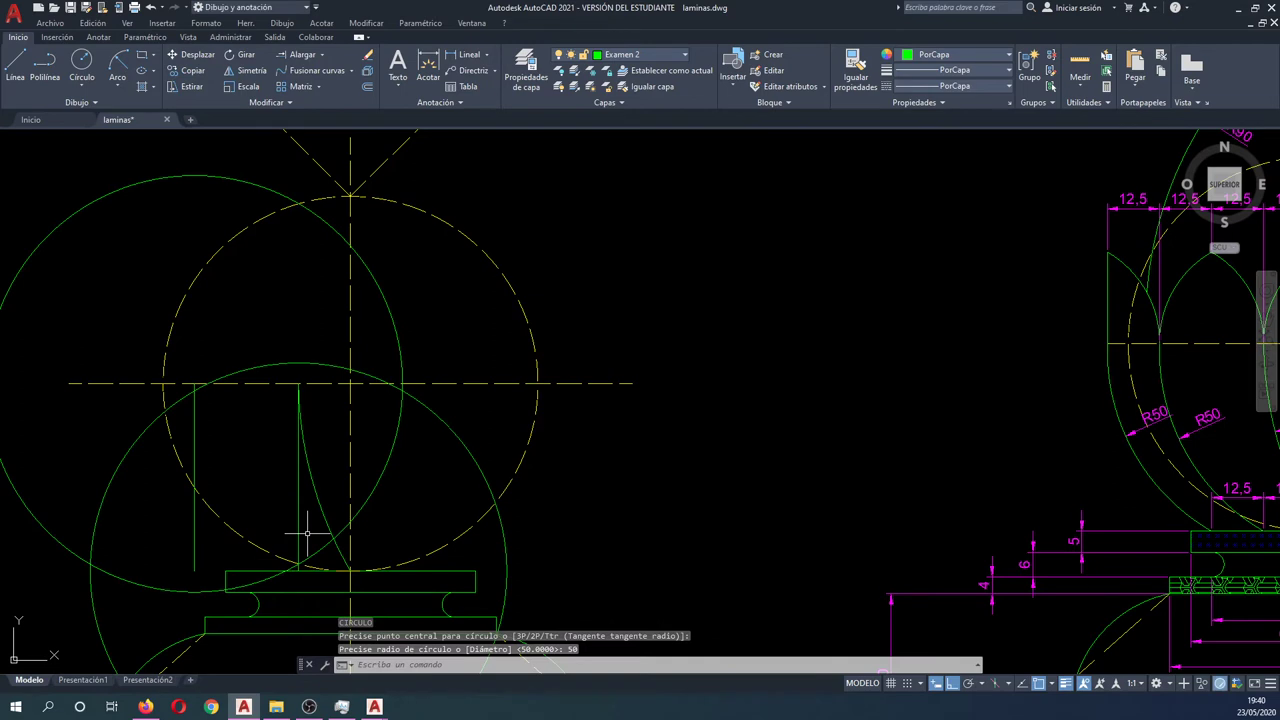
pyautogui.press('Return')
pyautogui.click(401, 383)
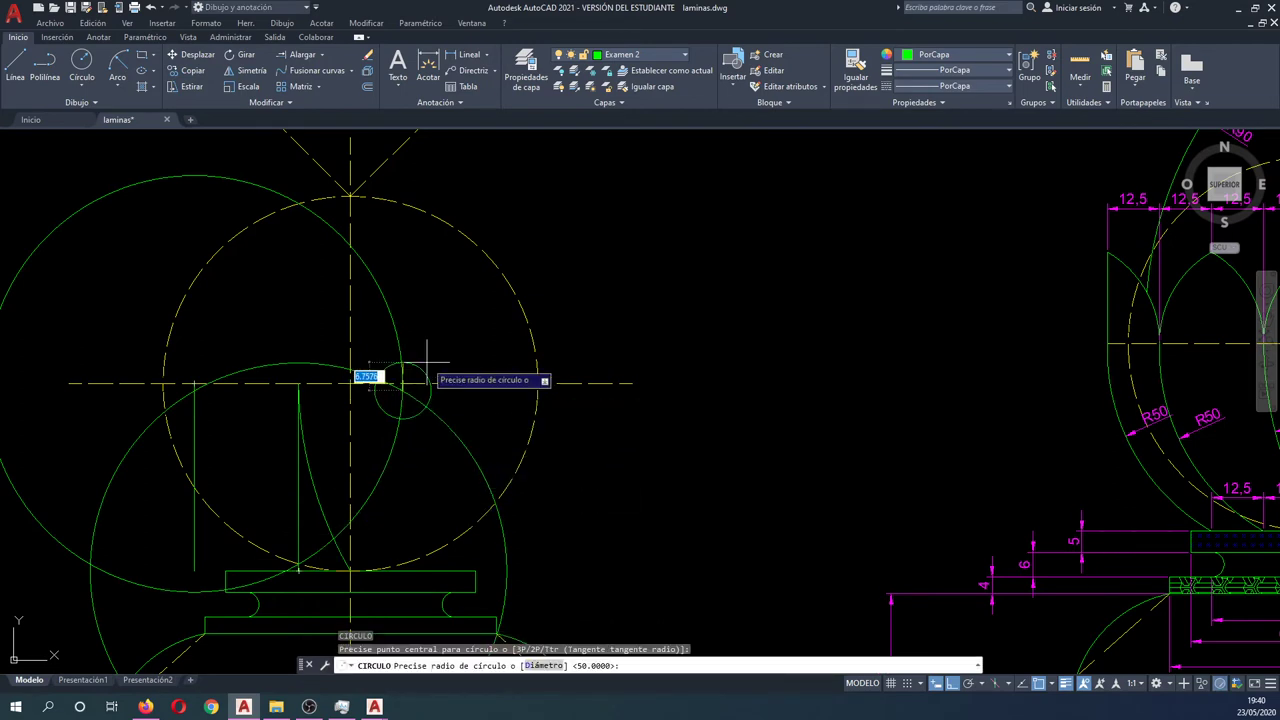
pyautogui.write('50')
pyautogui.press('Return')
# Window-select the two unwanted circles and delete them.
pyautogui.scroll(2, 421, 363)
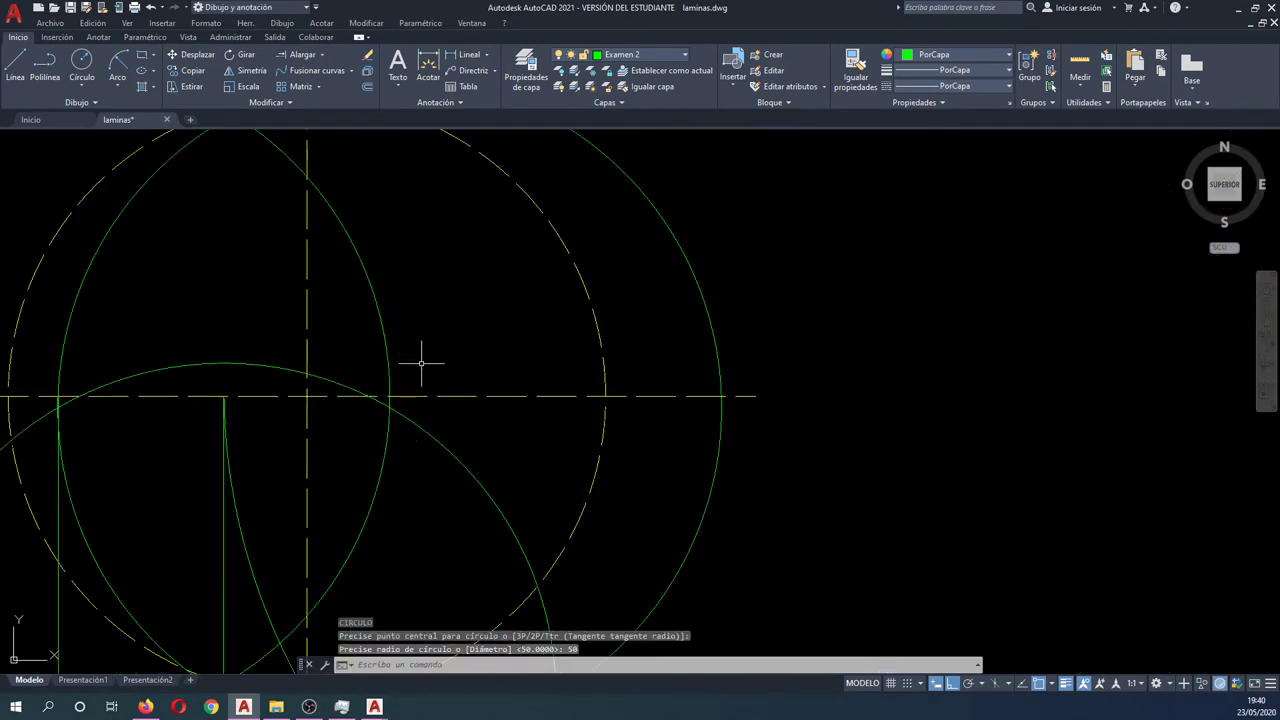
pyautogui.click(440, 432)
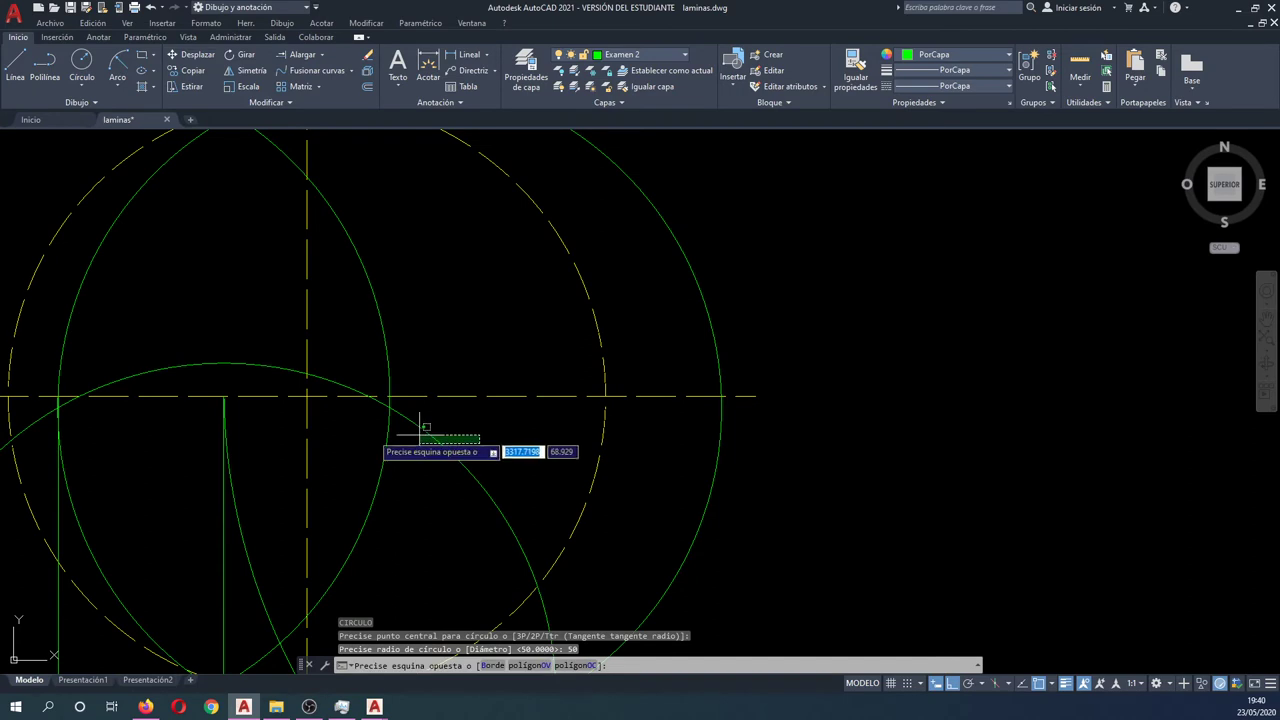
pyautogui.click(357, 433)
pyautogui.press('Delete')
pyautogui.scroll(-2, 420, 396)
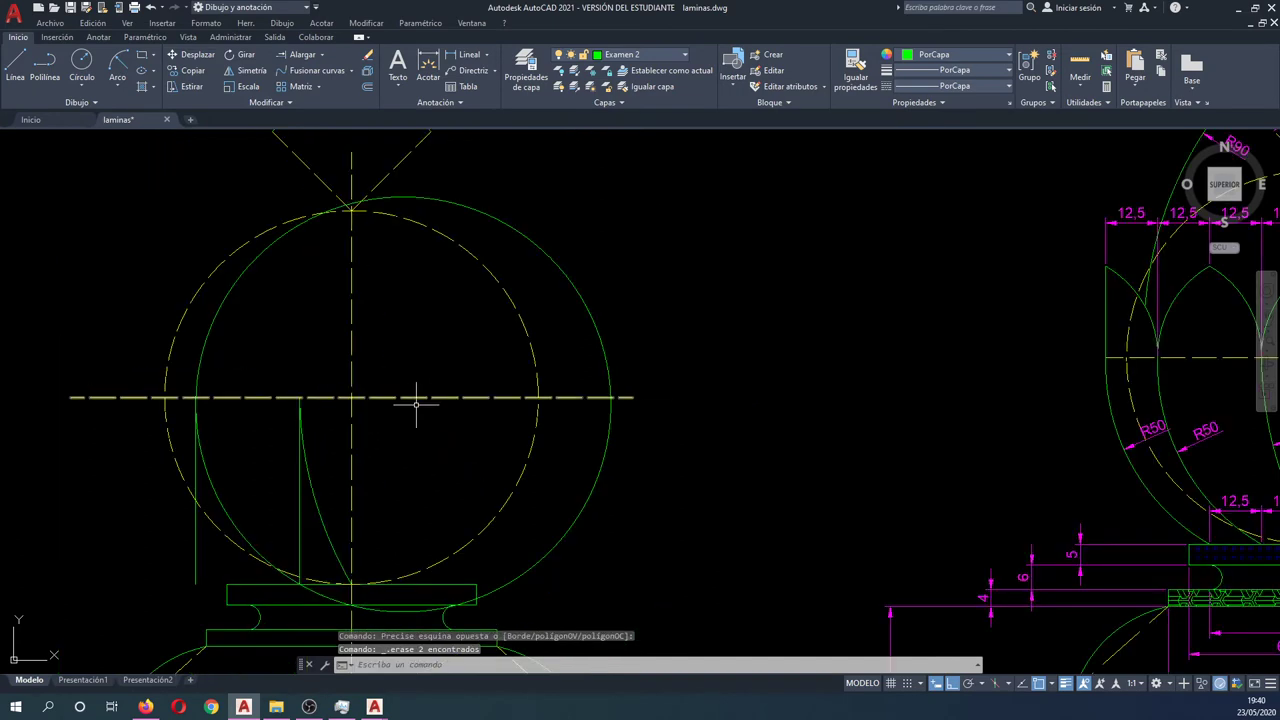
# Trim the R50 circle's upper and lower-right arcs against the centre line and top base band.
pyautogui.write('rr')
pyautogui.press('Return')
pyautogui.click(229, 415)
pyautogui.click(229, 388)
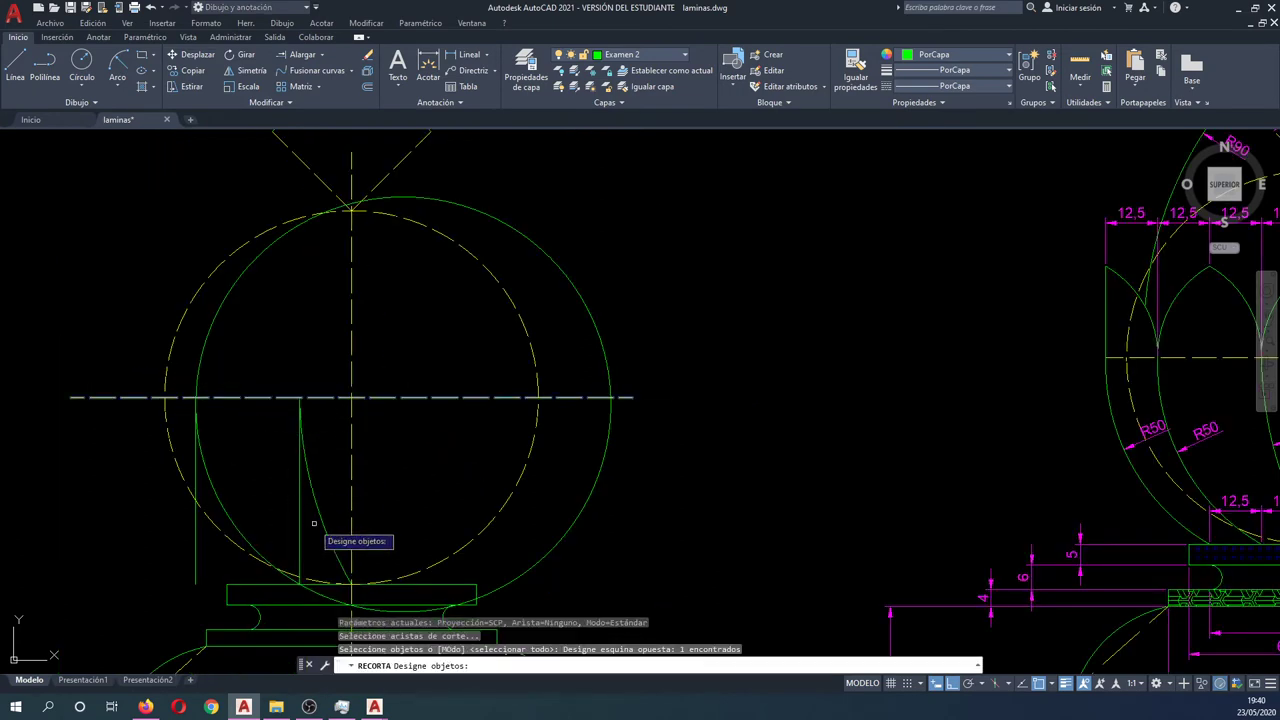
pyautogui.click(320, 585)
pyautogui.press('Return')
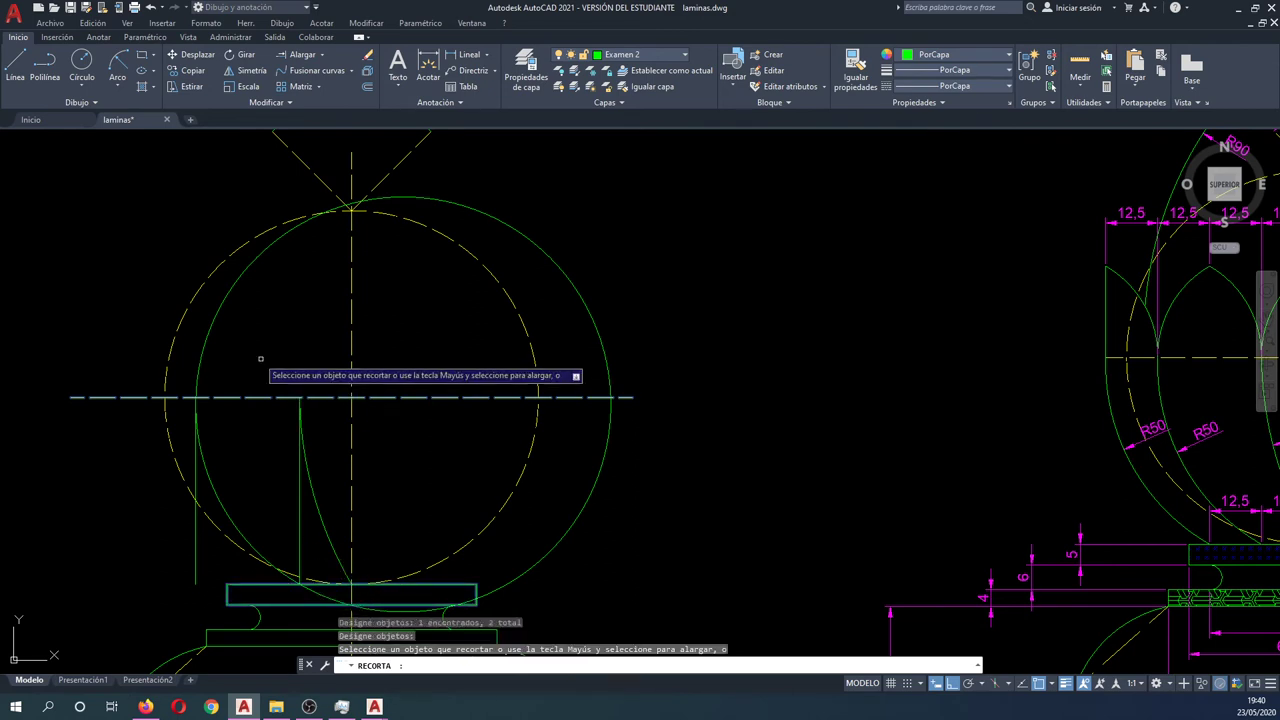
pyautogui.click(248, 352)
pyautogui.click(218, 313)
pyautogui.click(556, 534)
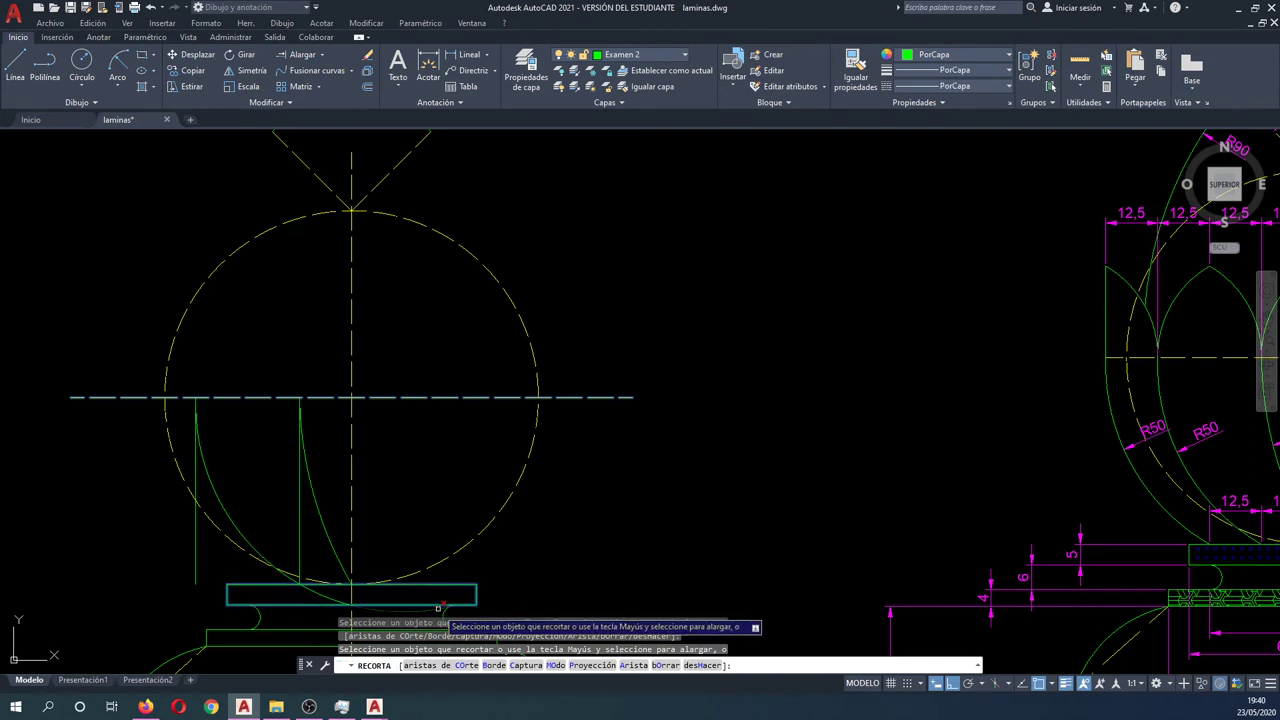
pyautogui.press('Escape')
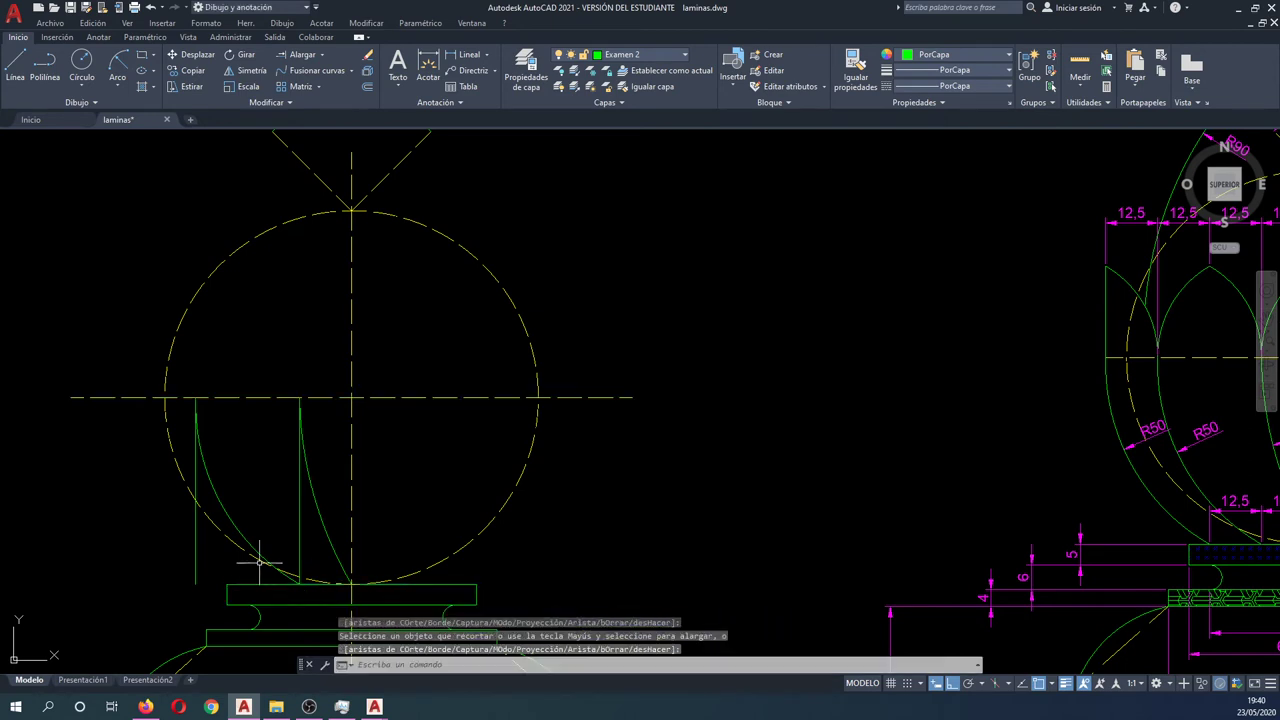
pyautogui.scroll(-1, 243, 556)
pyautogui.scroll(2, 808, 556)
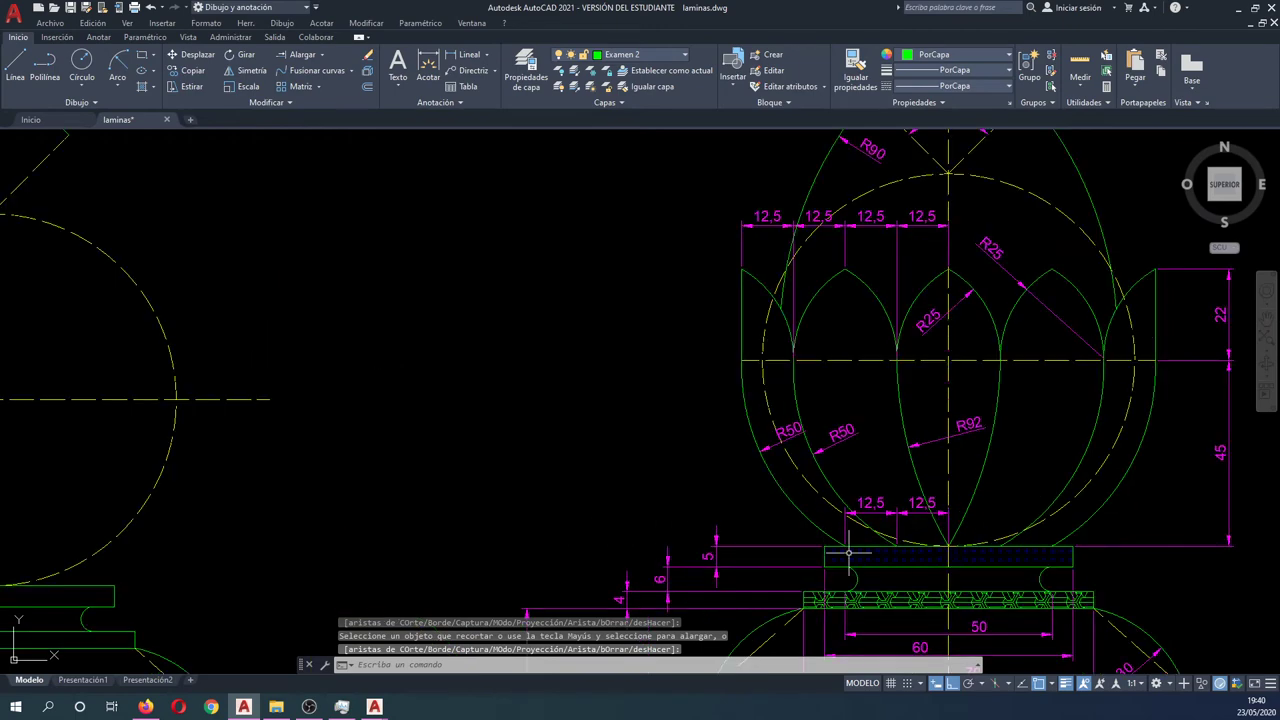
pyautogui.scroll(-3, 849, 553)
pyautogui.scroll(1, 409, 531)
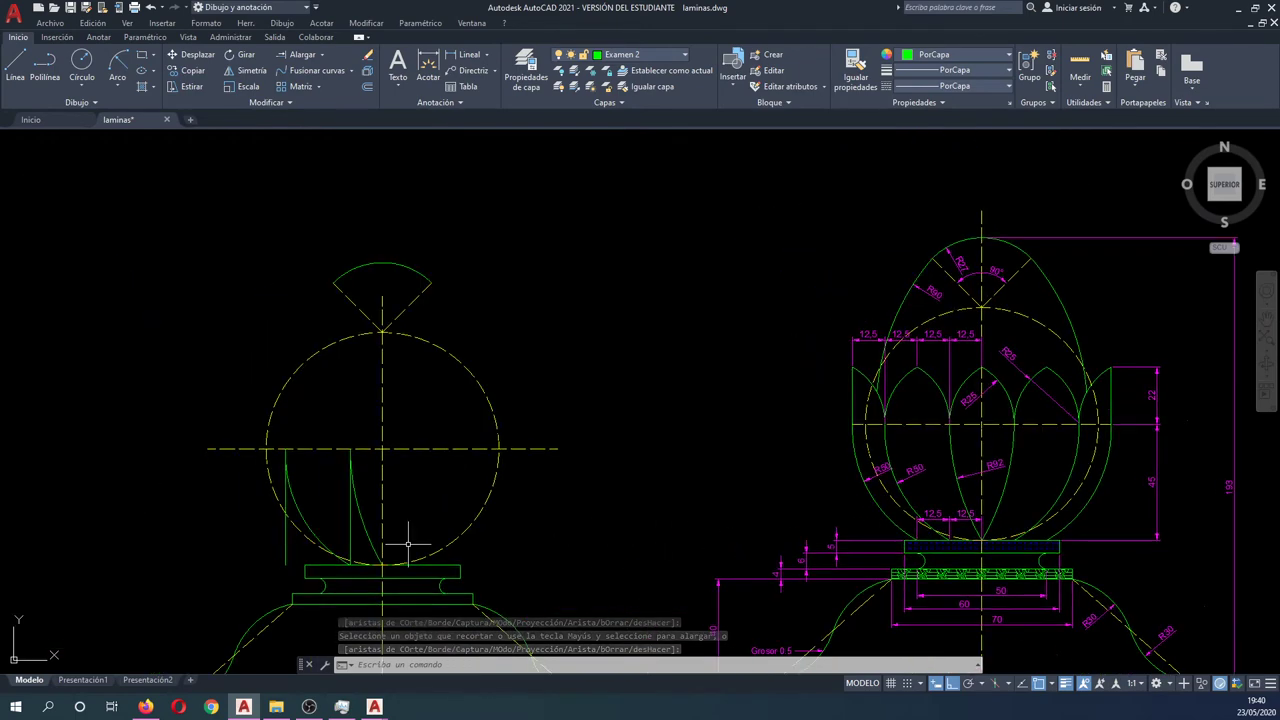
pyautogui.write('c')
# Copy the inner vertical line 12.5 units to the left.
pyautogui.press('Return')
pyautogui.click(350, 520)
pyautogui.press('Return')
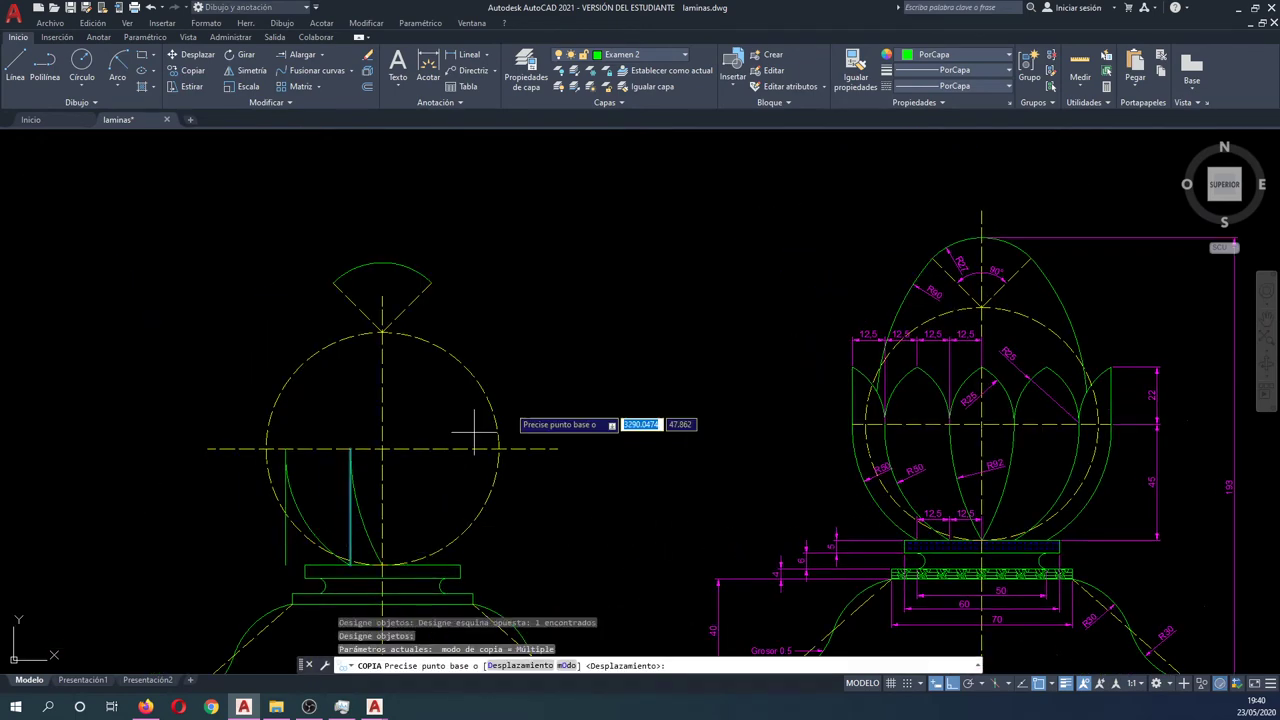
pyautogui.click(615, 318)
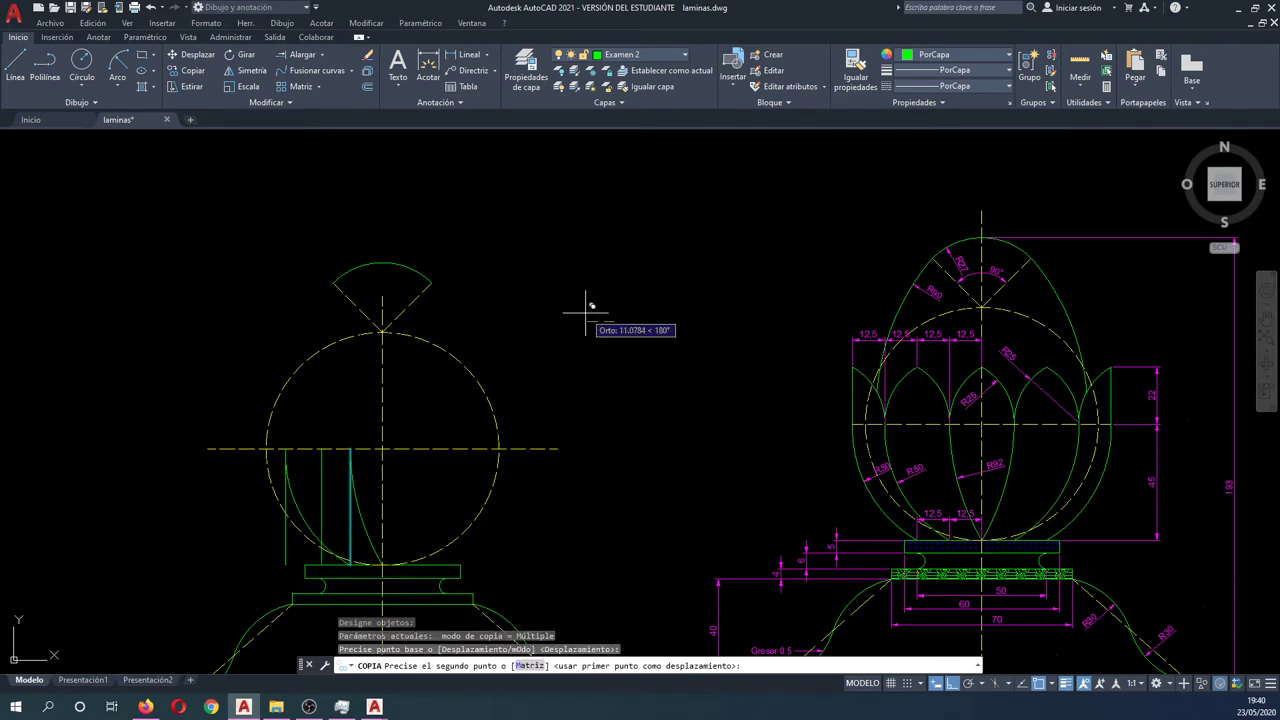
pyautogui.write('12.5')
pyautogui.press('Return')
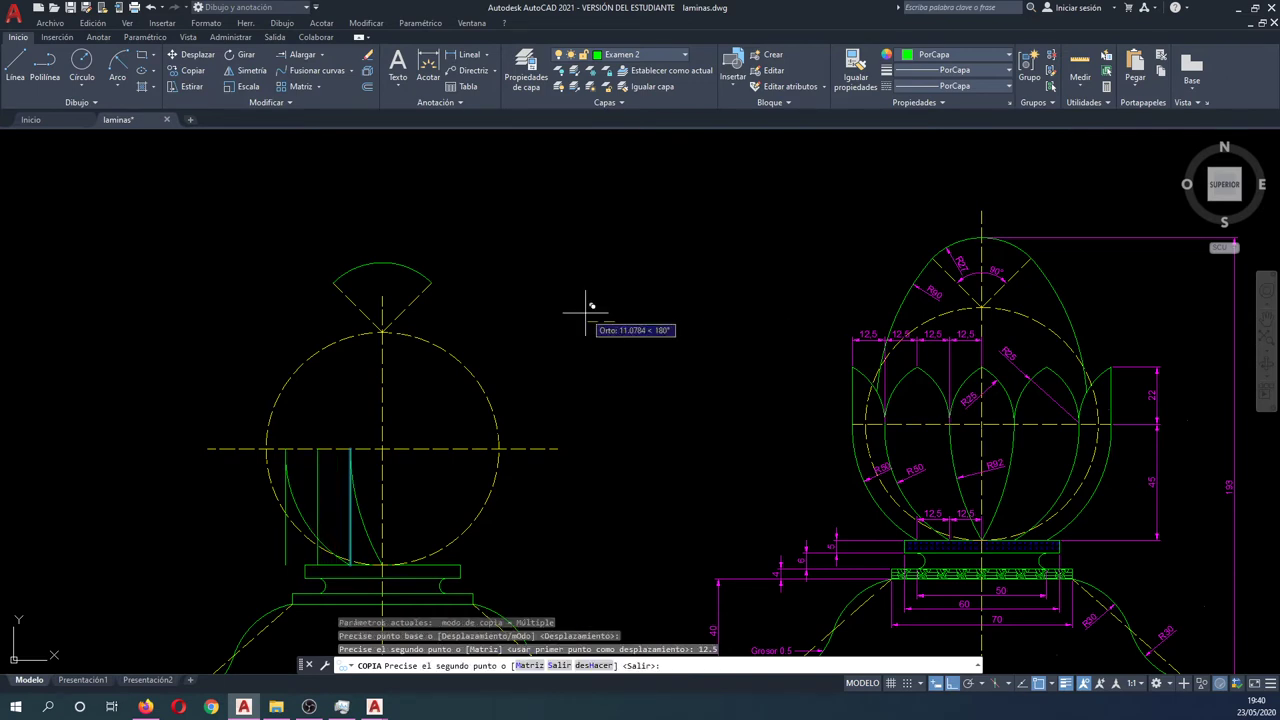
pyautogui.press('Escape')
pyautogui.press('Escape')
pyautogui.press('Escape')
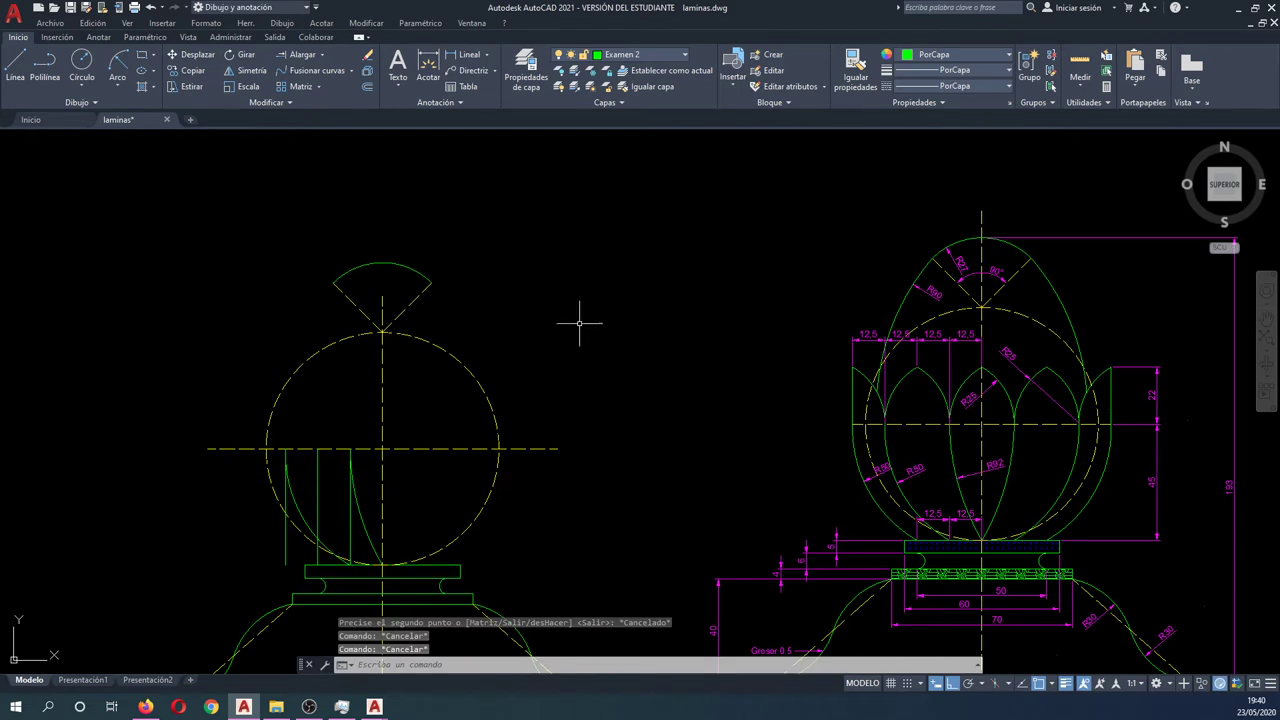
# Copy the new vertical line another 12.5 units further left.
pyautogui.write('c')
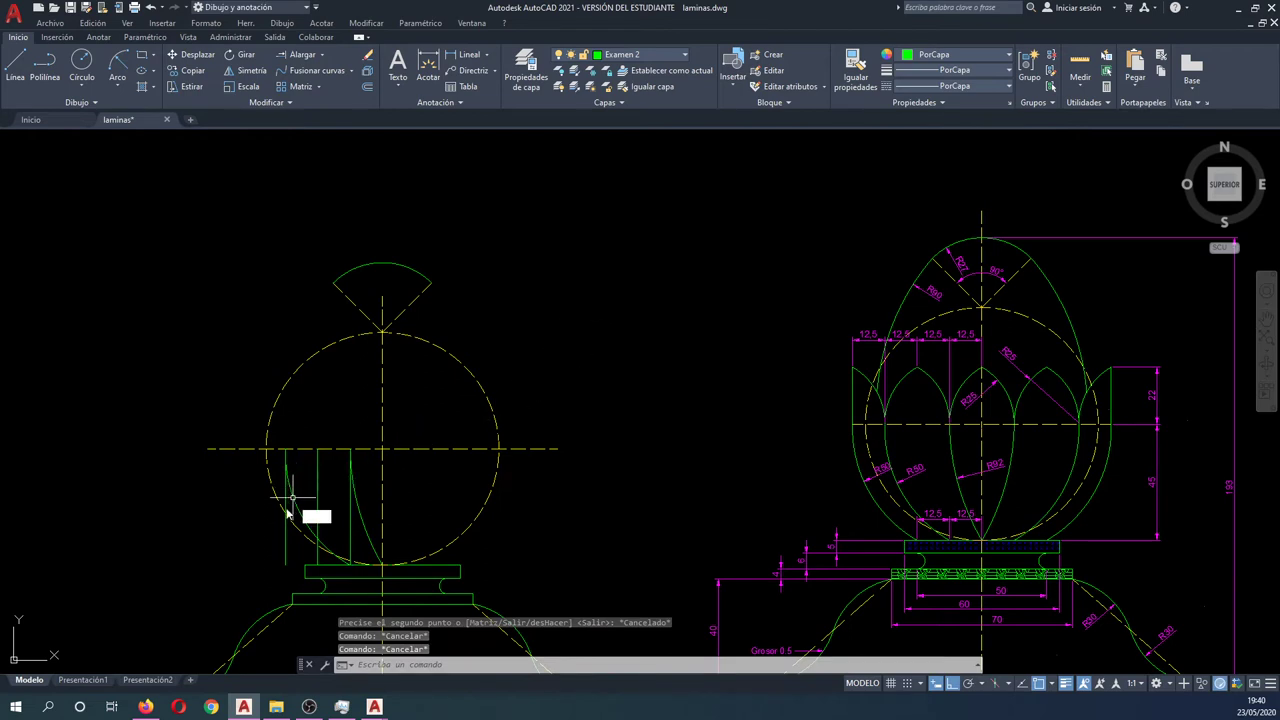
pyautogui.press('Return')
pyautogui.click(286, 545)
pyautogui.press('Return')
pyautogui.click(228, 535)
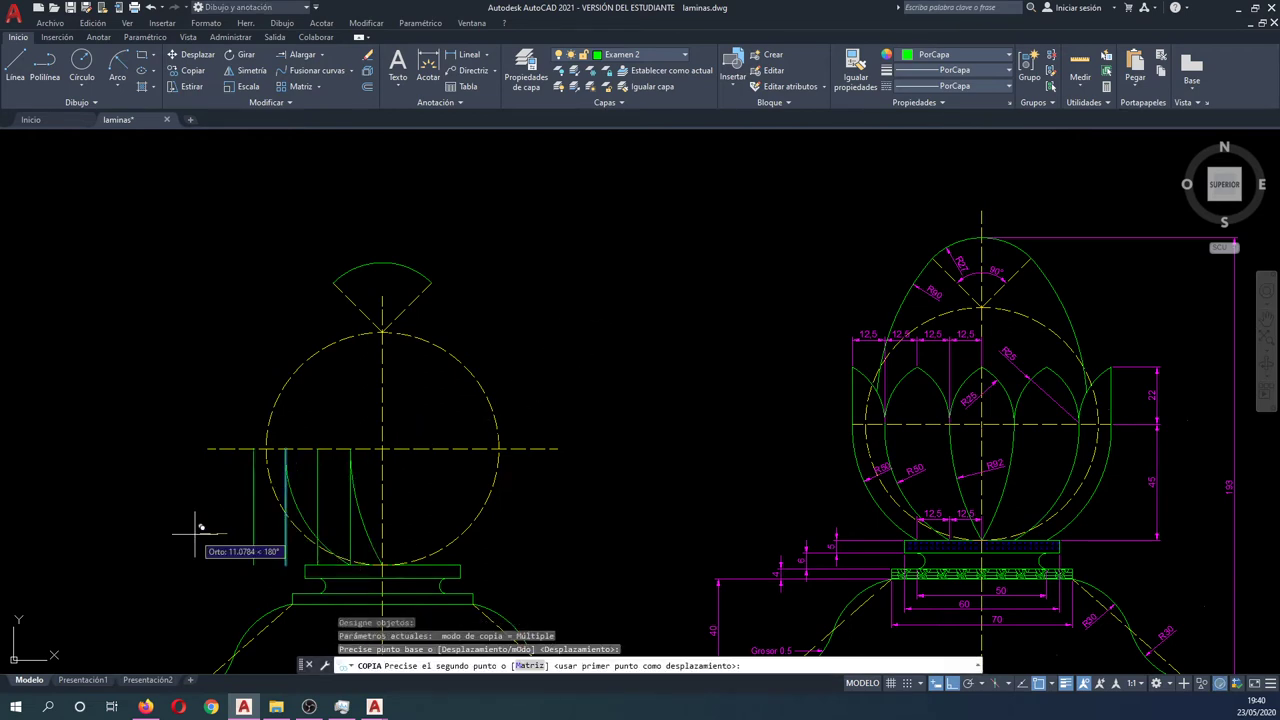
pyautogui.write('12.5')
pyautogui.press('Return')
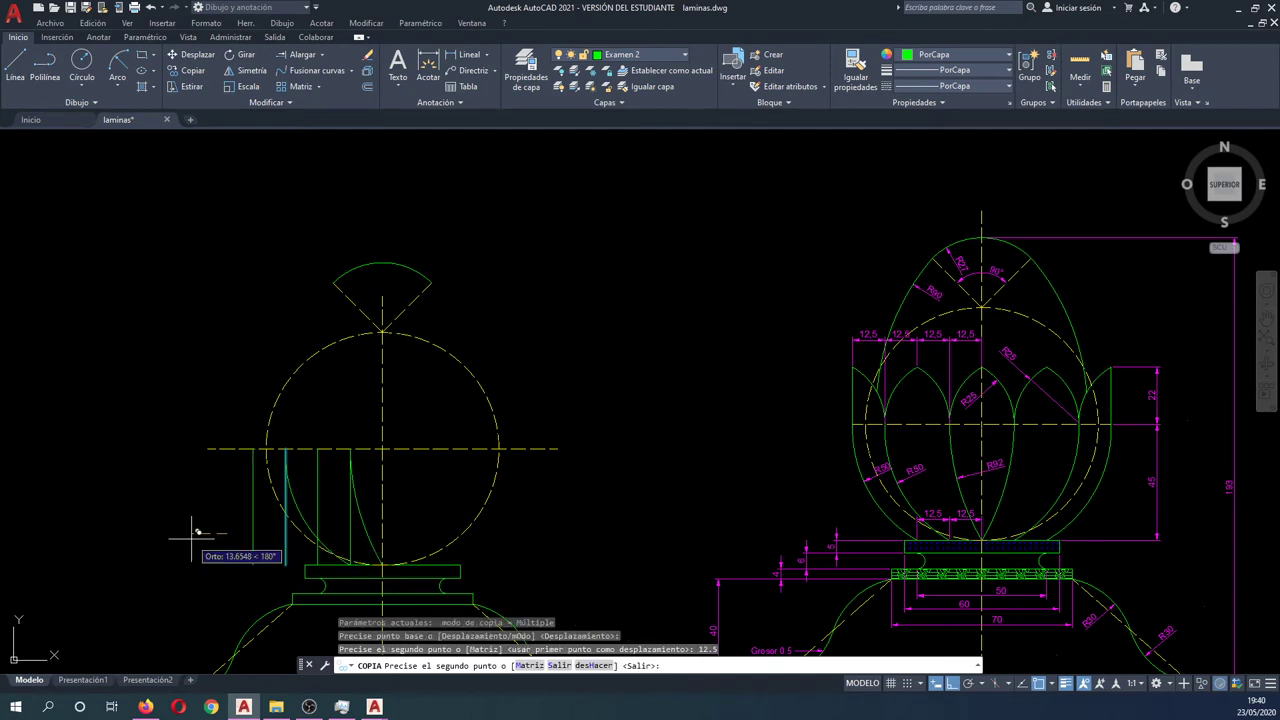
pyautogui.press('Escape')
pyautogui.press('Escape')
pyautogui.press('Escape')
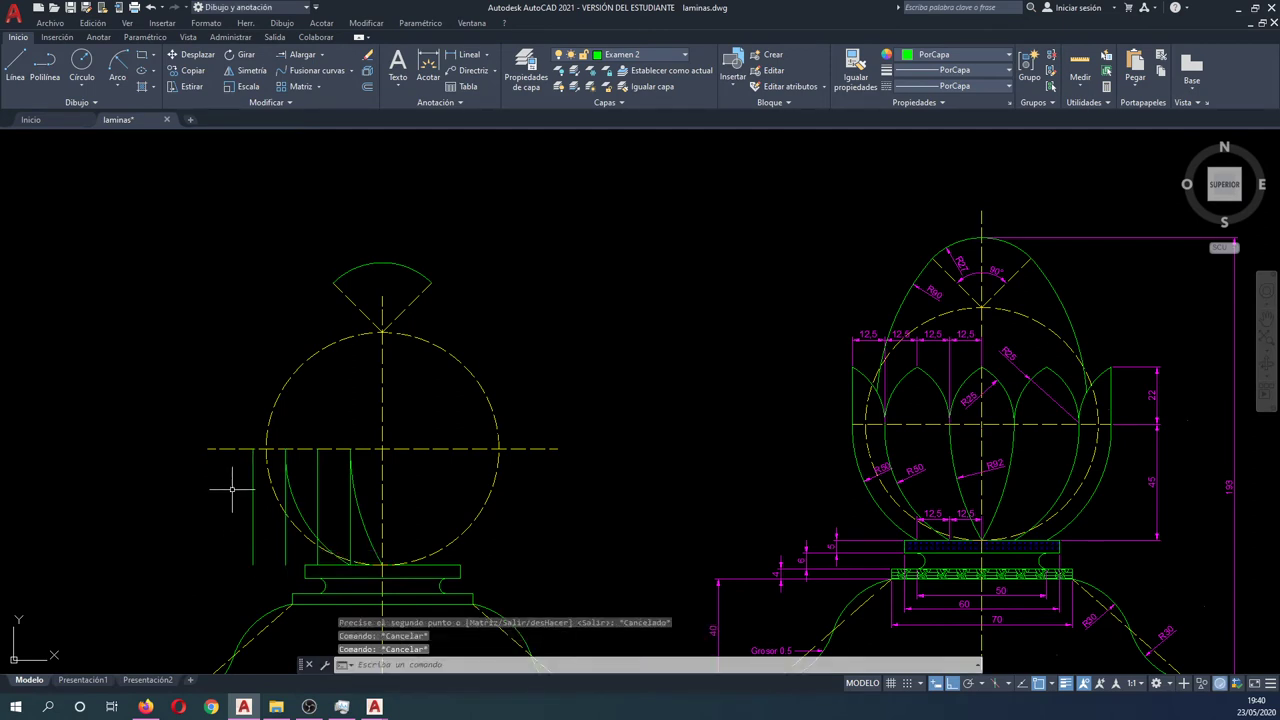
# Draw two radius-50 circles, one on the horizontal centre line and one at the base band.
pyautogui.write('c')
pyautogui.press('Return')
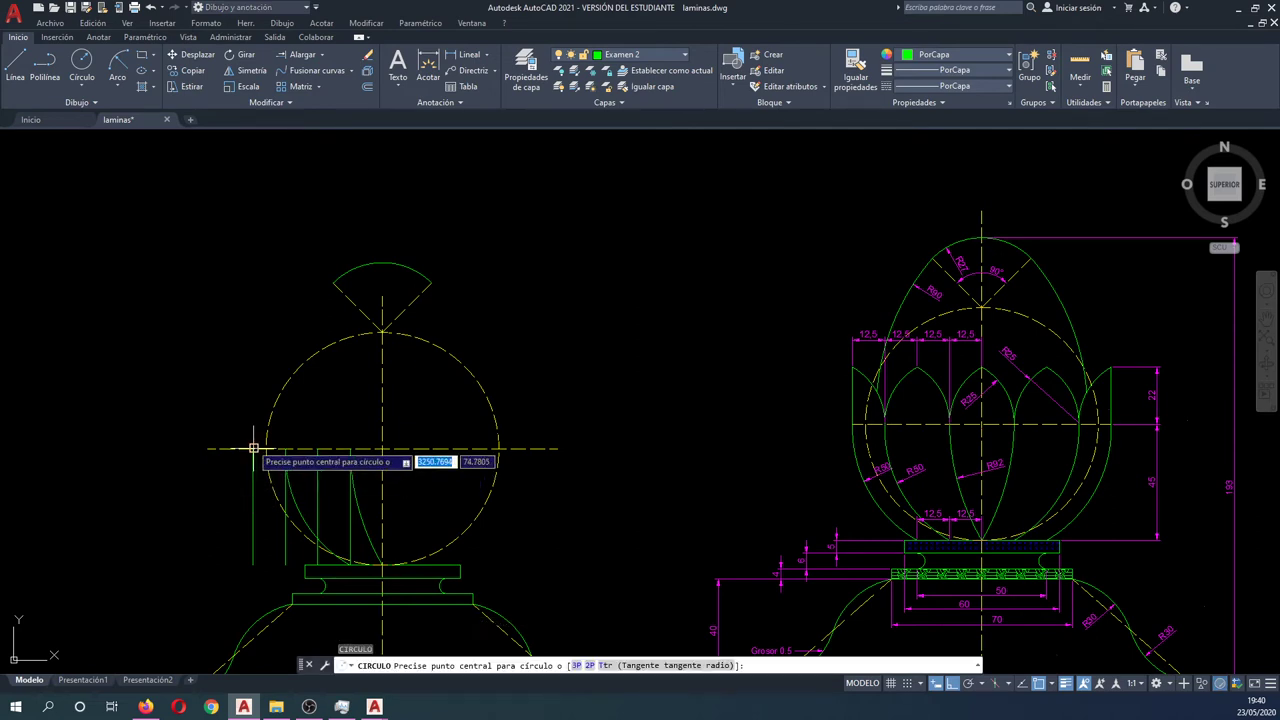
pyautogui.click(253, 447)
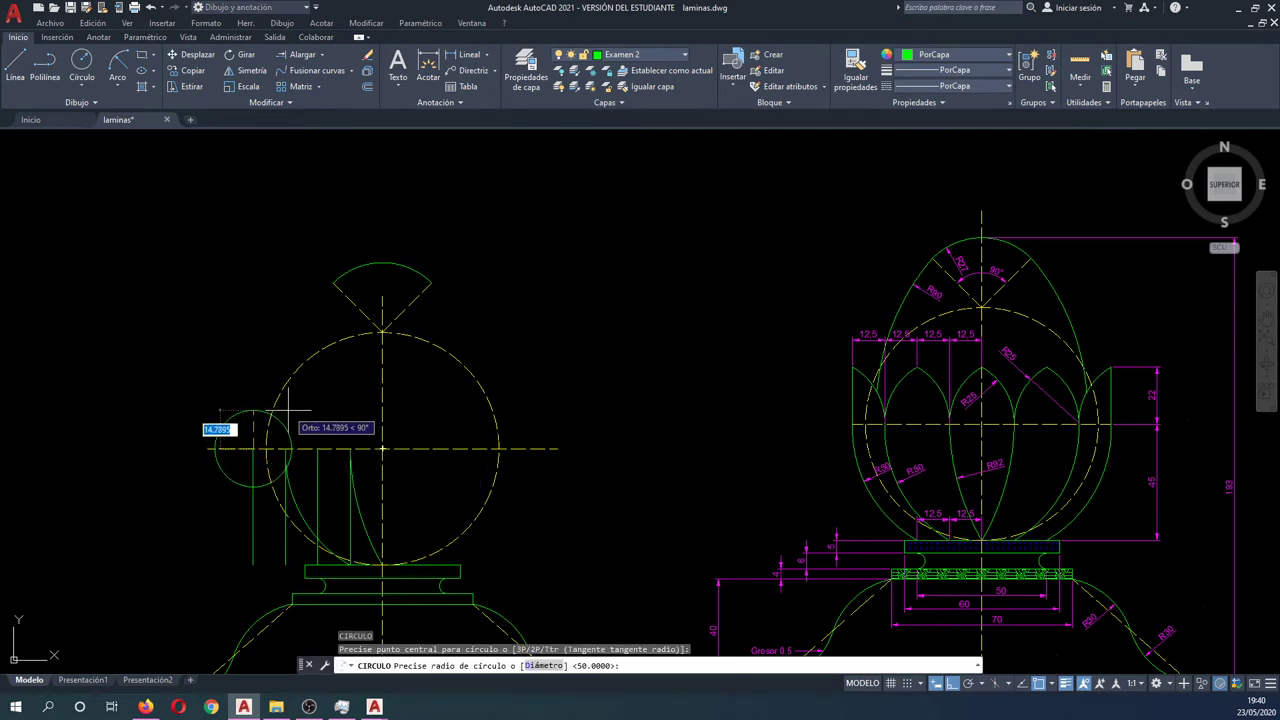
pyautogui.write('50')
pyautogui.press('Return')
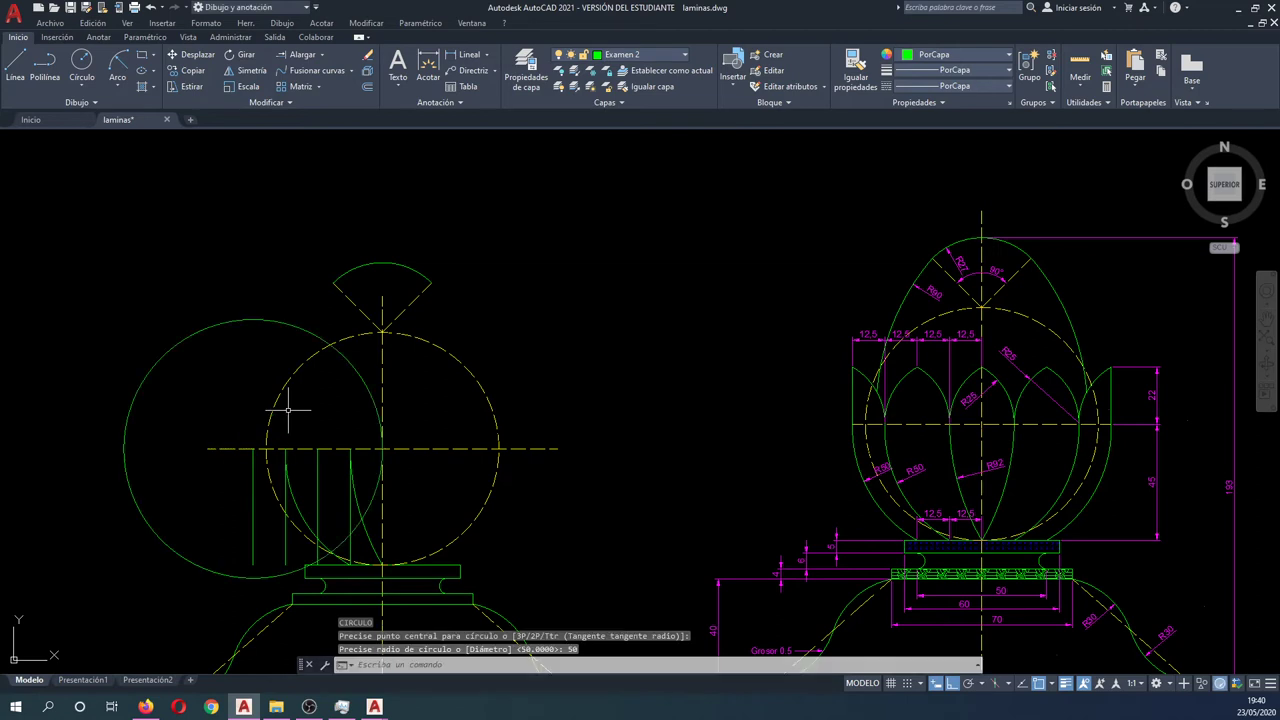
pyautogui.press('Return')
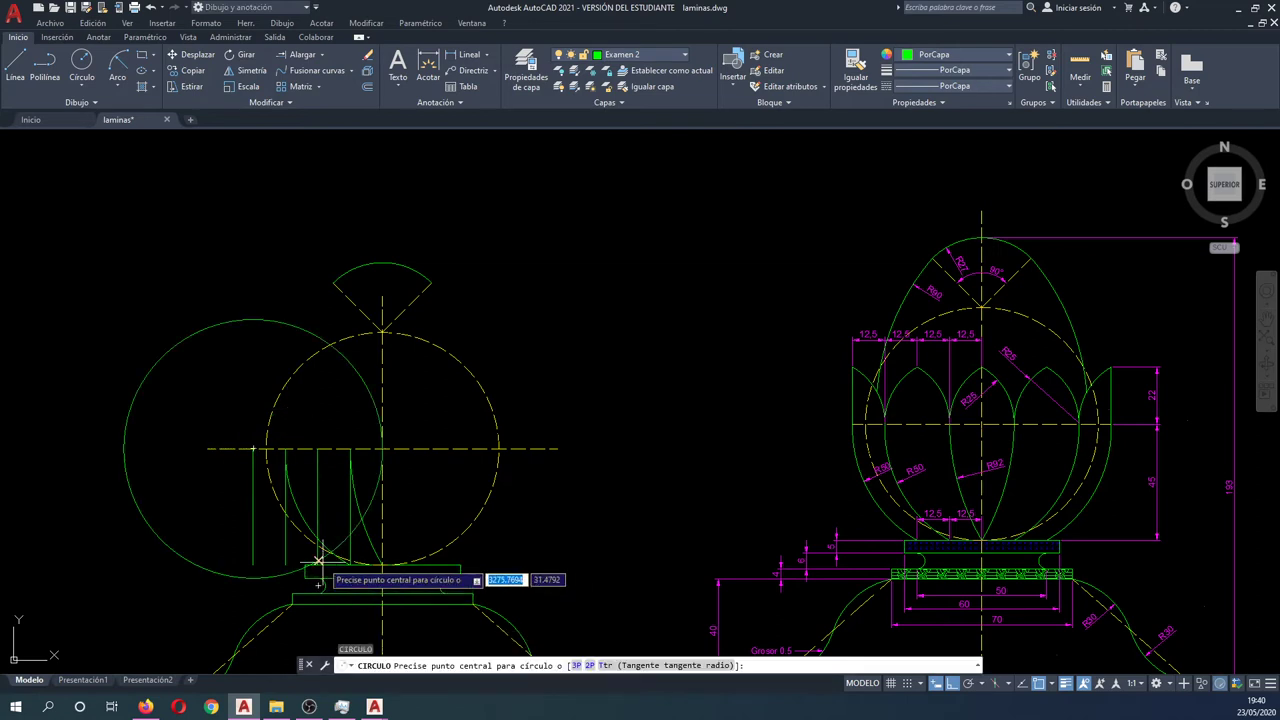
pyautogui.scroll(2, 318, 570)
pyautogui.click(314, 567)
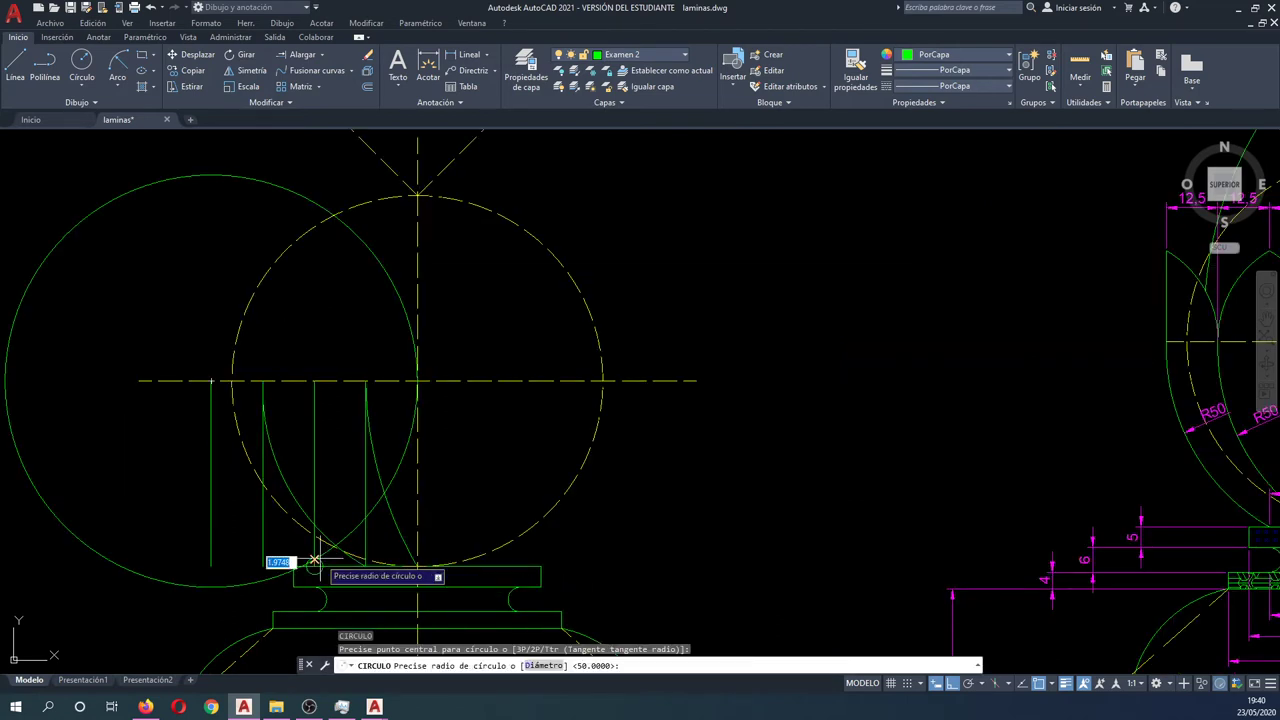
pyautogui.write('50')
pyautogui.press('Return')
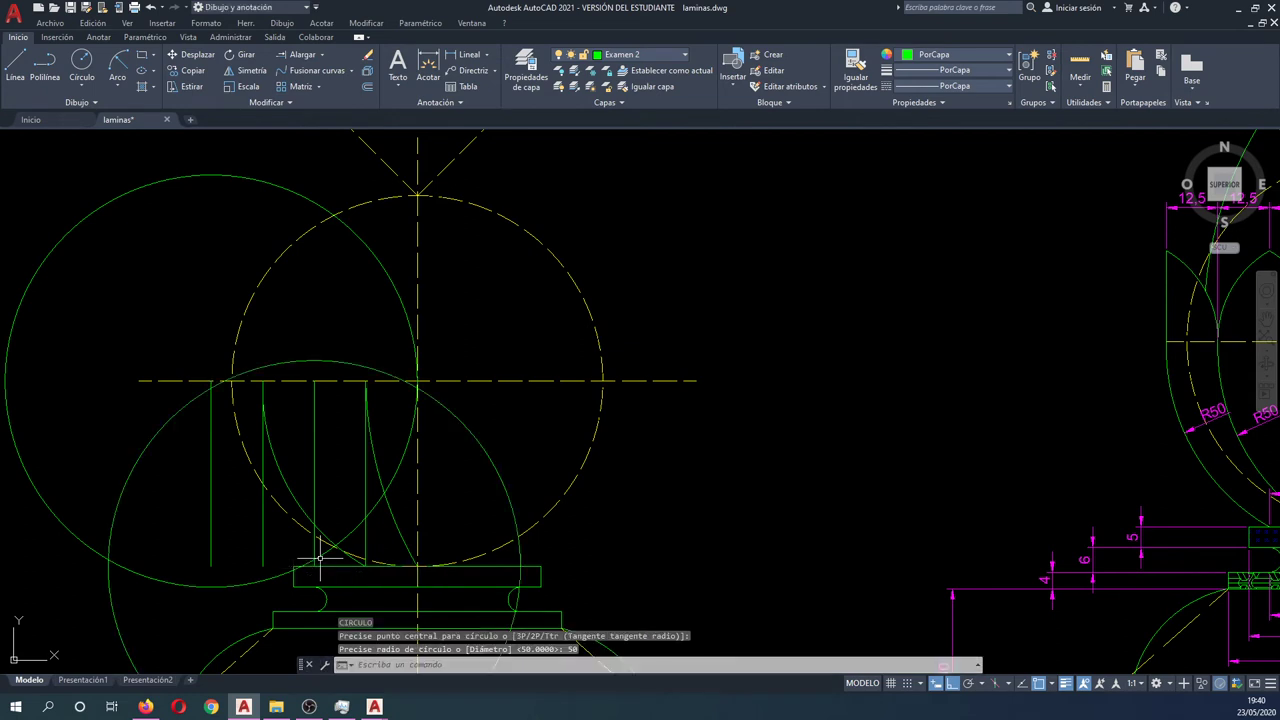
# Draw a radius-50 circle centred at the construction-line intersection.
pyautogui.press('Return')
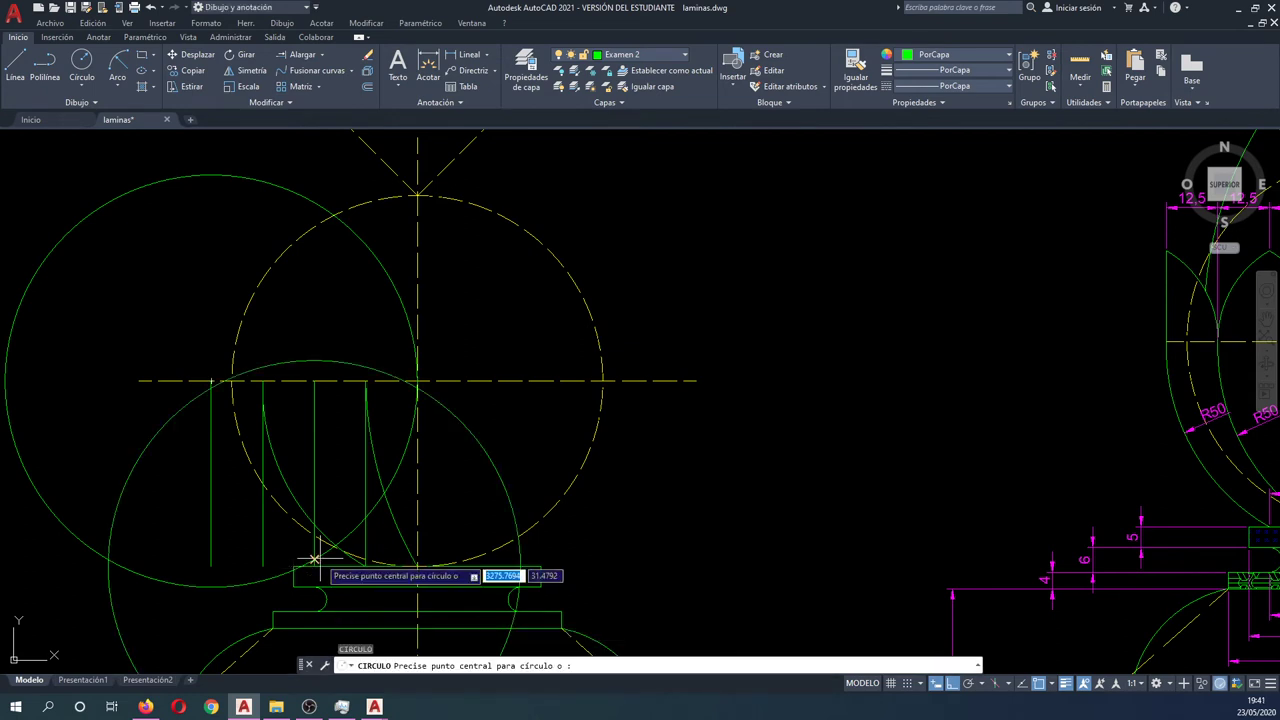
pyautogui.scroll(3, 400, 372)
pyautogui.scroll(2, 400, 292)
pyautogui.scroll(2, 508, 343)
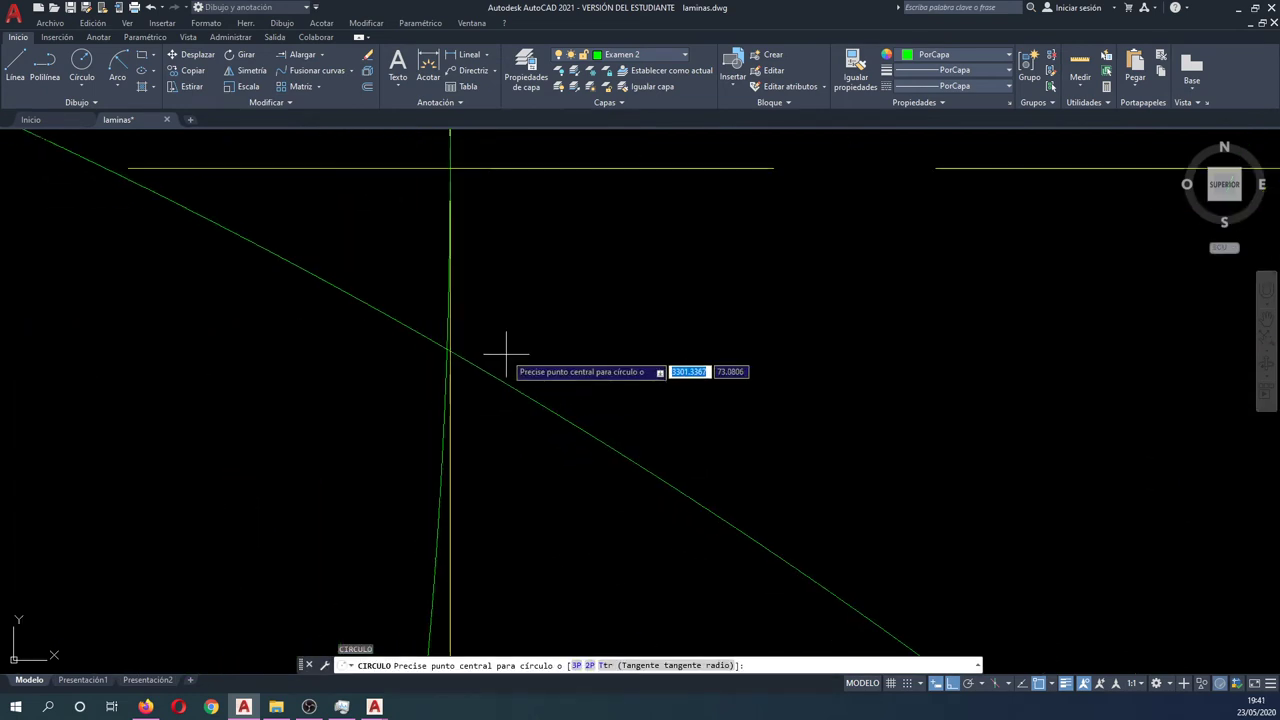
pyautogui.scroll(2, 443, 357)
pyautogui.scroll(2, 449, 337)
pyautogui.click(451, 330)
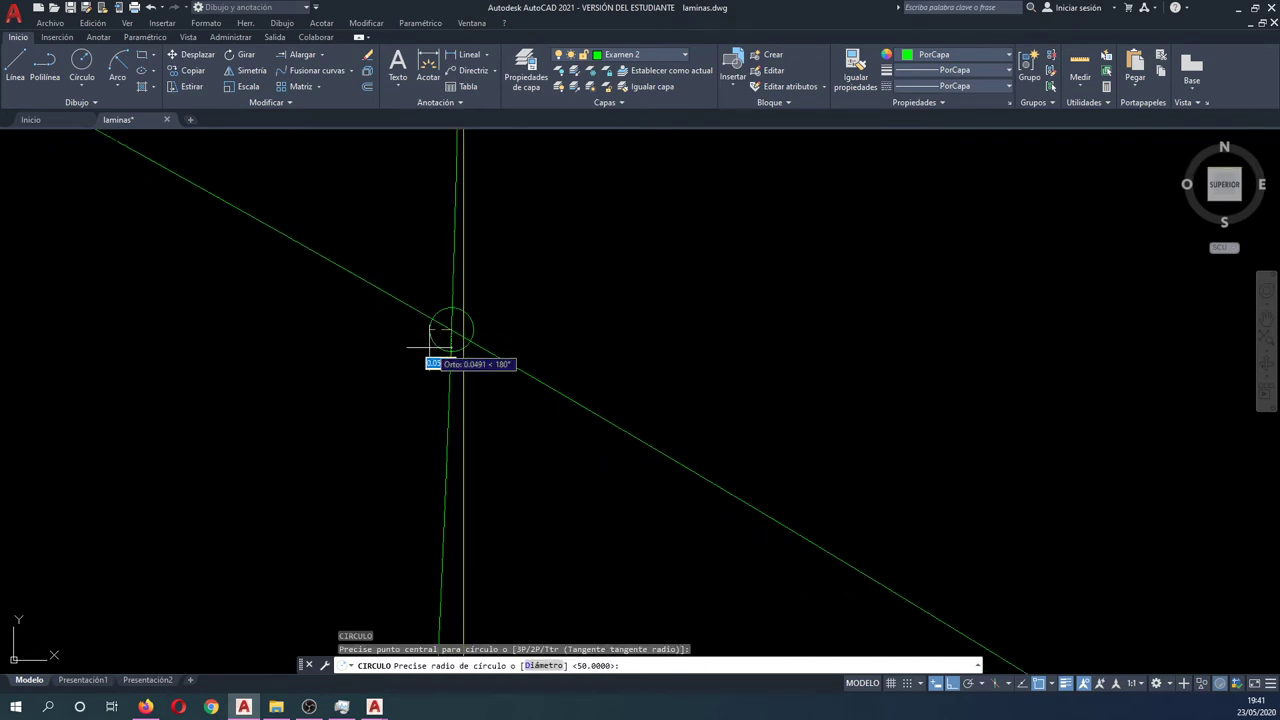
pyautogui.write('50')
pyautogui.press('Return')
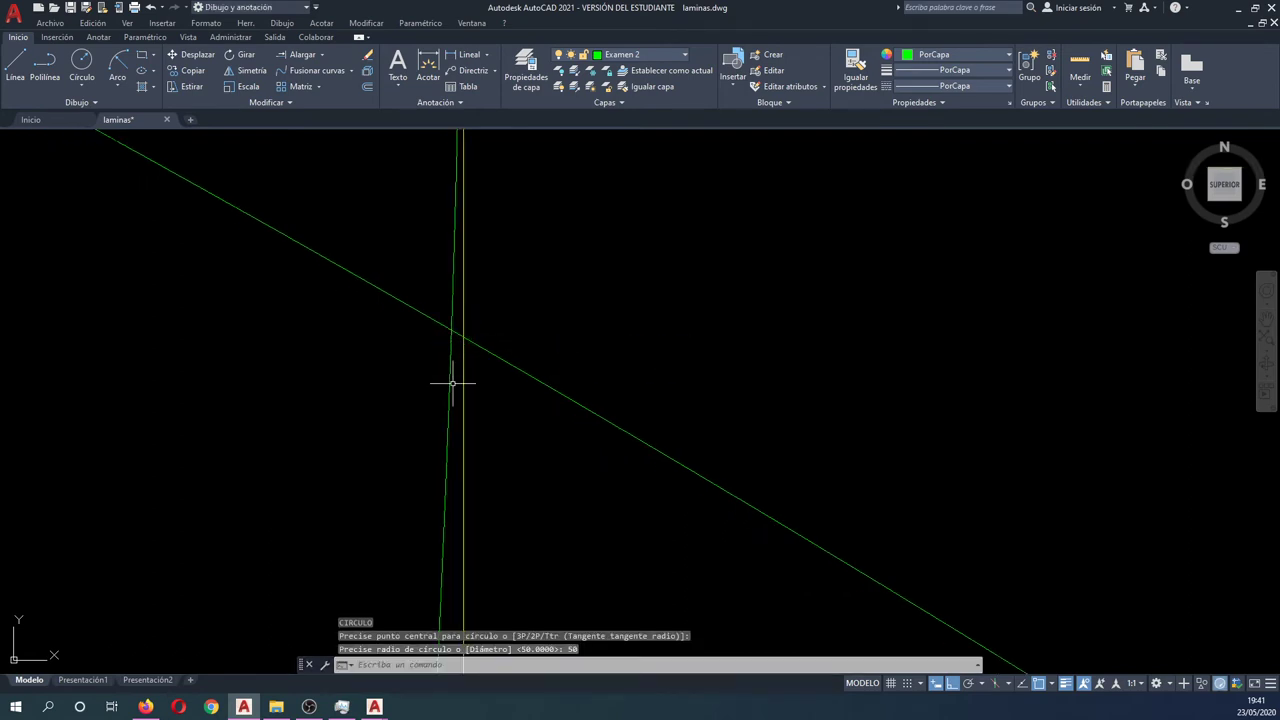
# Window-select the two large construction circles and erase them.
pyautogui.scroll(-3, 452, 382)
pyautogui.scroll(-2, 471, 391)
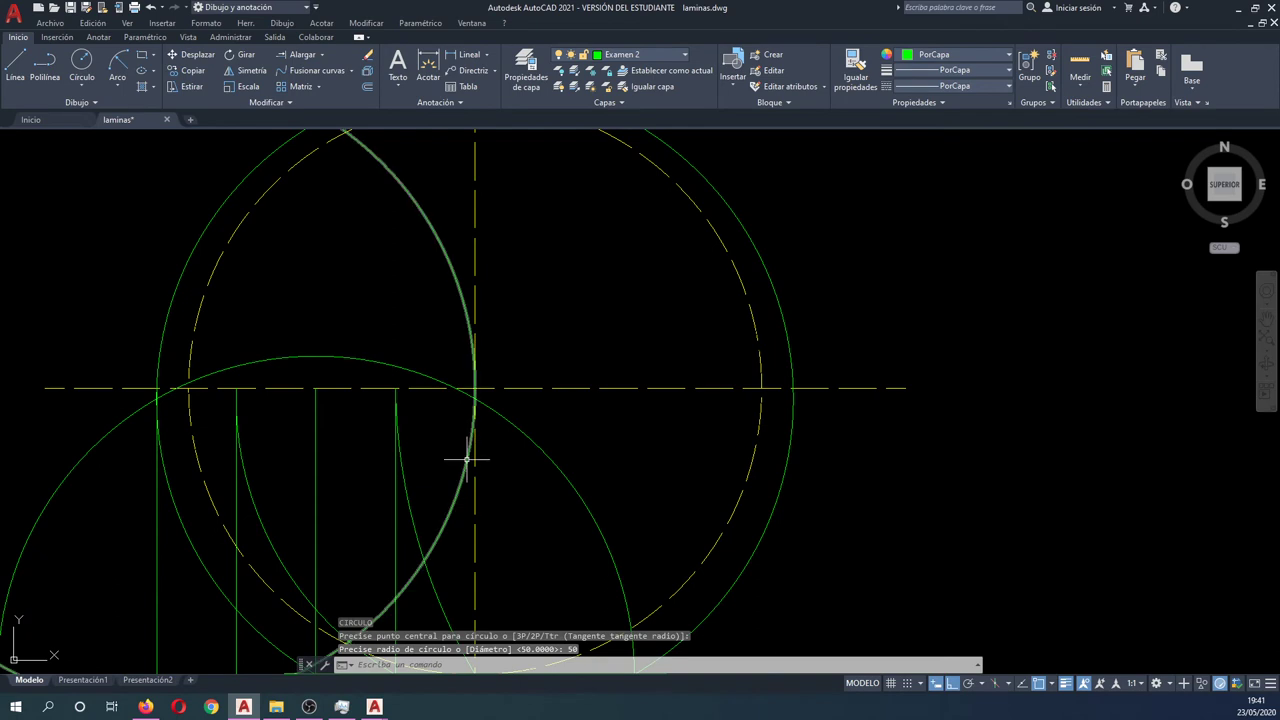
pyautogui.click(467, 441)
pyautogui.click(527, 470)
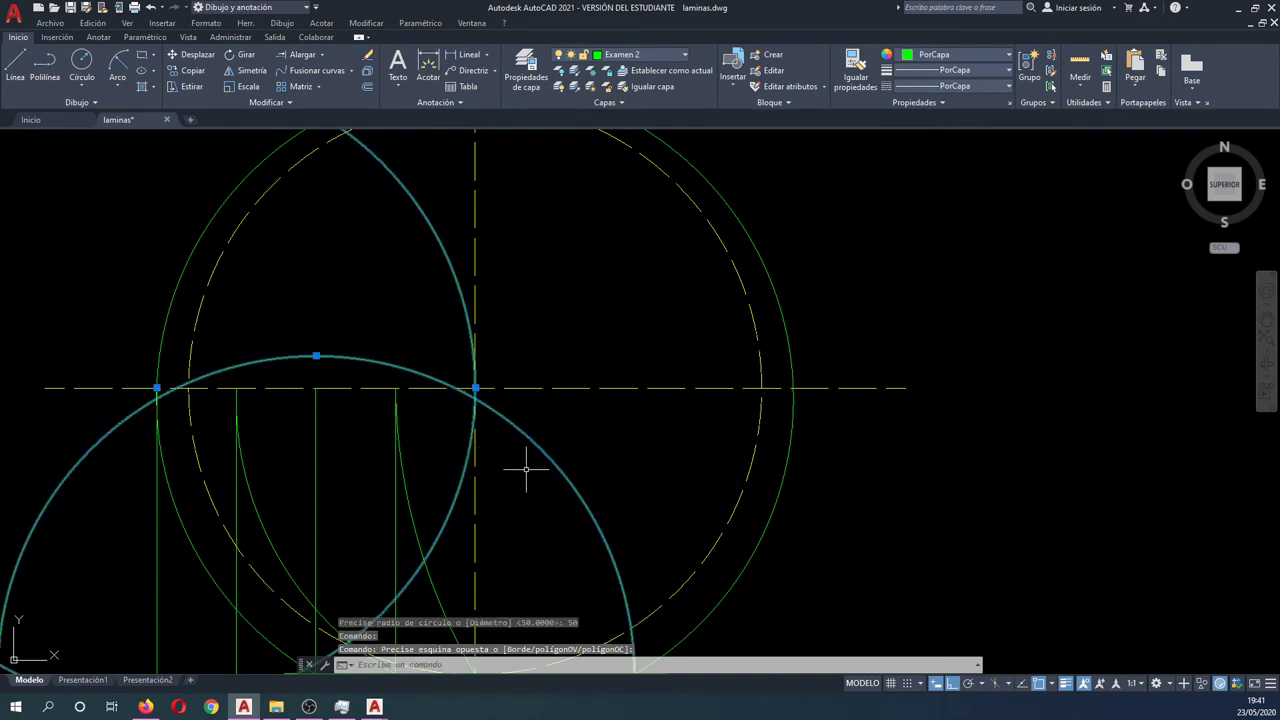
pyautogui.press('Delete')
pyautogui.scroll(-2, 543, 423)
pyautogui.scroll(1, 414, 509)
pyautogui.scroll(1, 409, 471)
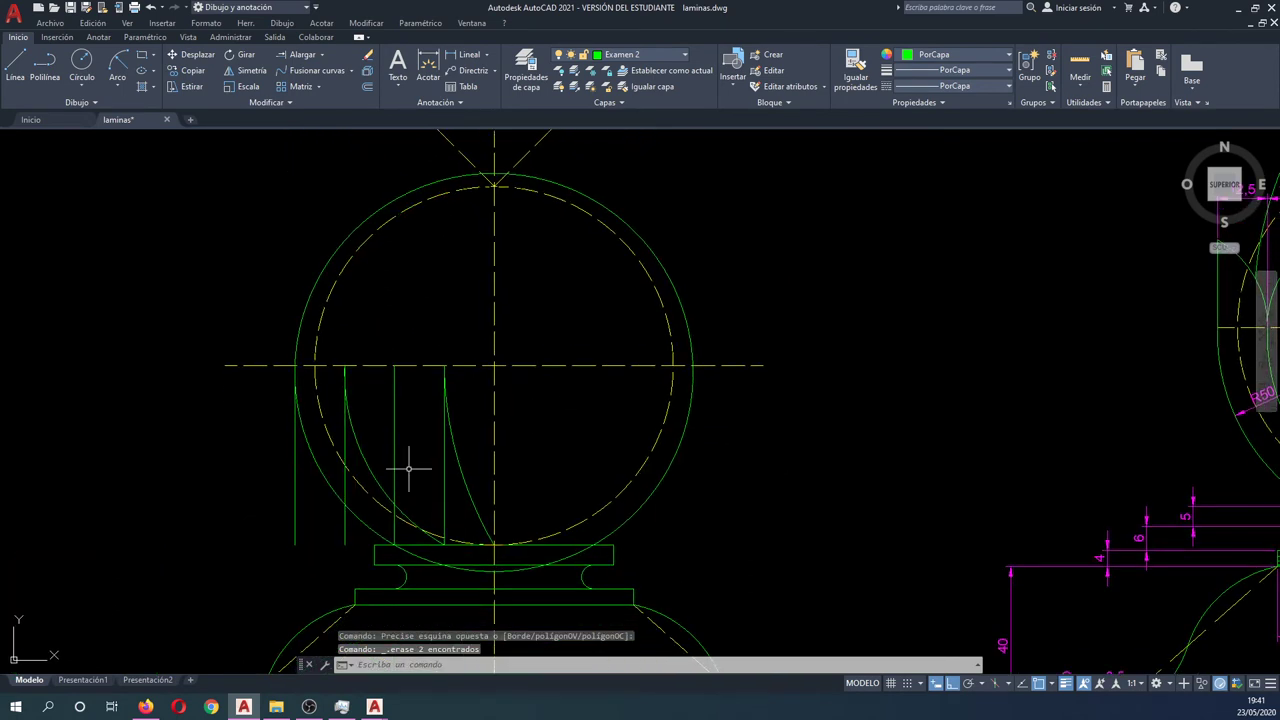
# Trim the outer circle above the centre line, using the base rectangle and centre line as edges.
pyautogui.write('r')
pyautogui.press('Return')
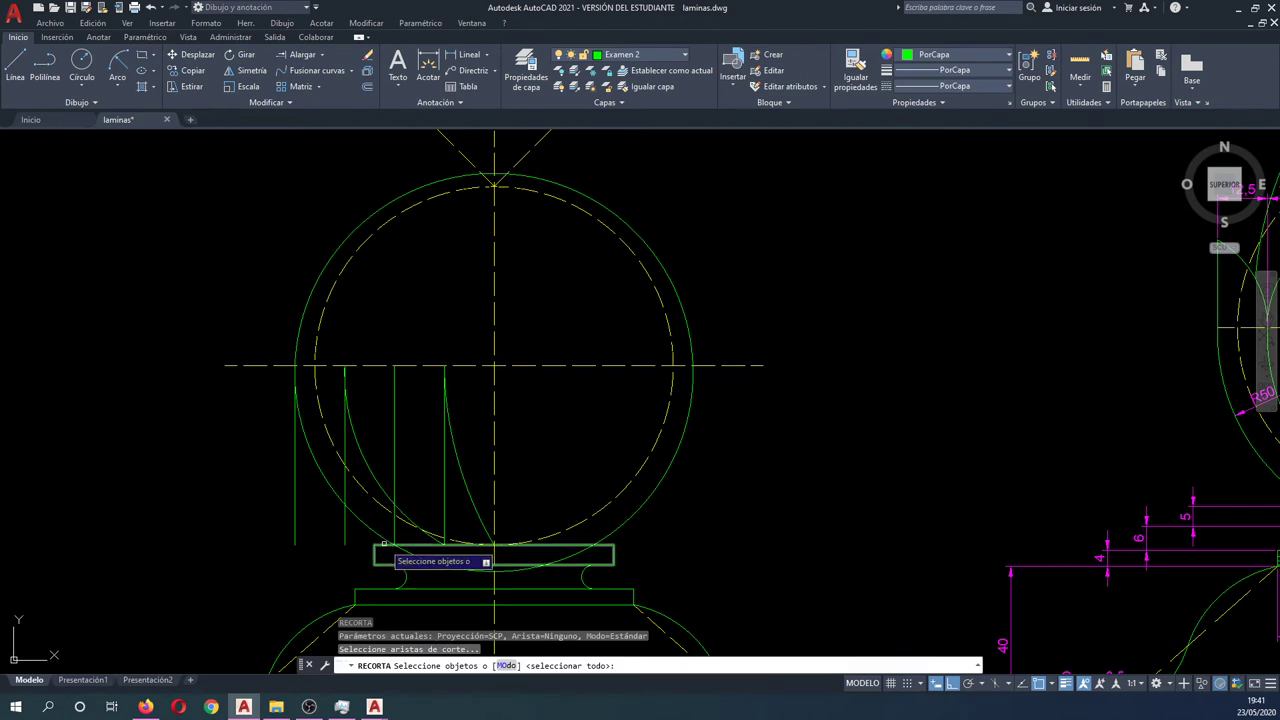
pyautogui.click(383, 545)
pyautogui.click(332, 365)
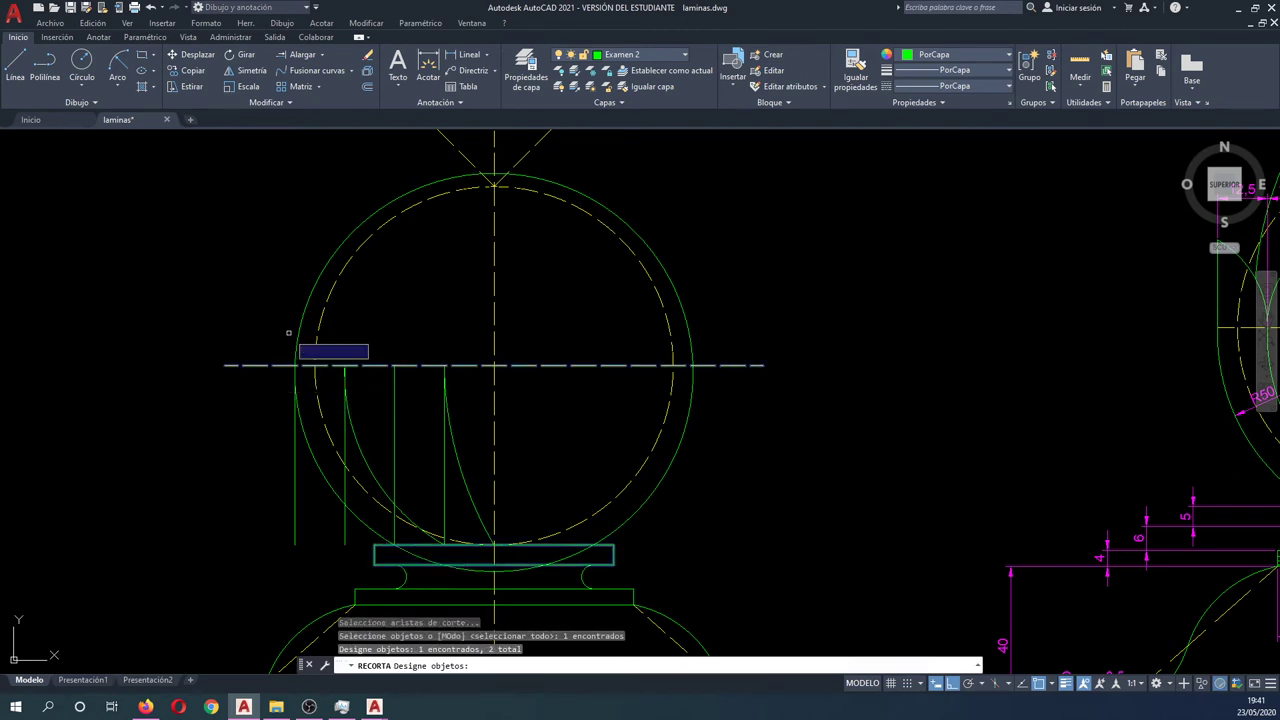
pyautogui.press('Return')
pyautogui.click(299, 320)
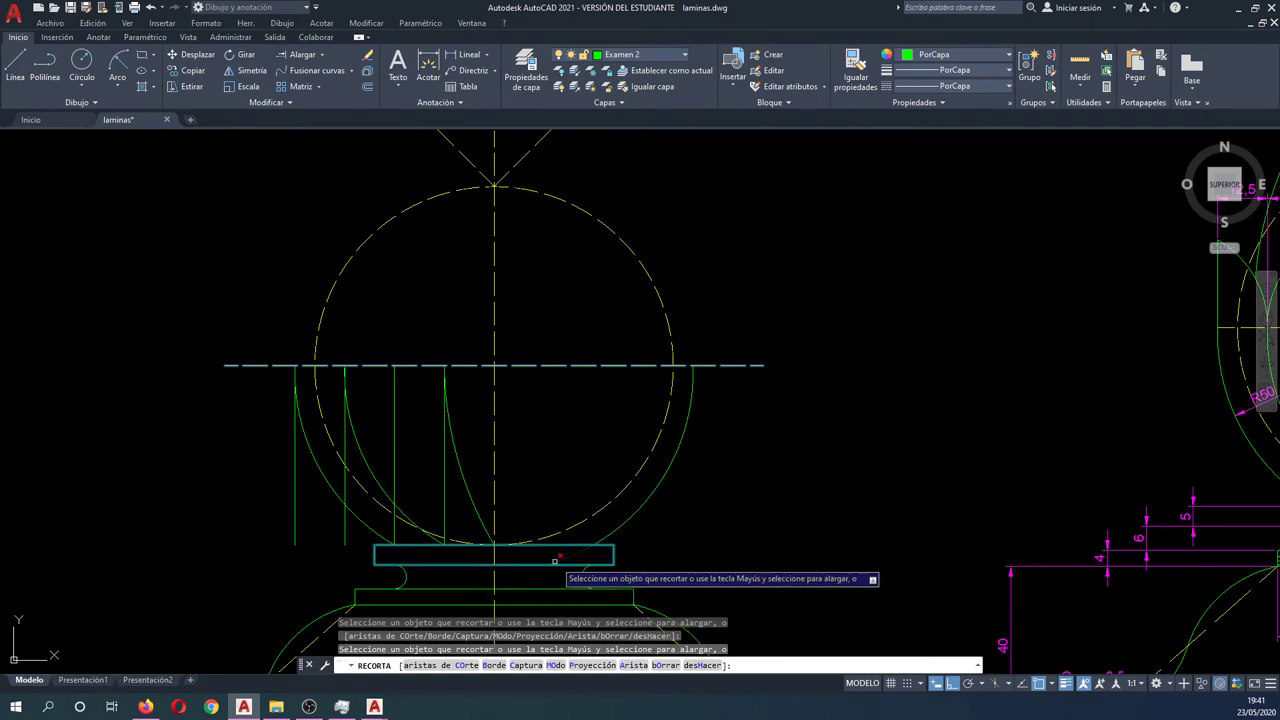
pyautogui.press('Escape')
# Delete the leftover right-hand arc.
pyautogui.click(645, 497)
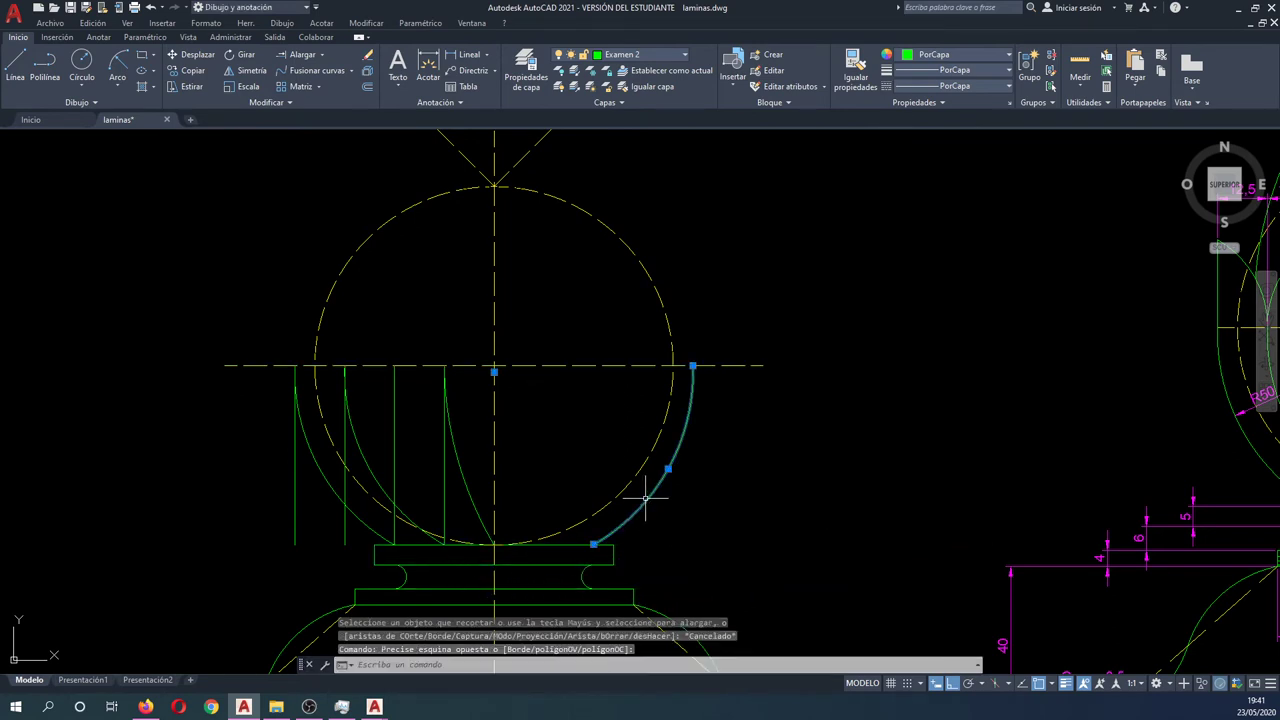
pyautogui.click(615, 497)
pyautogui.press('Delete')
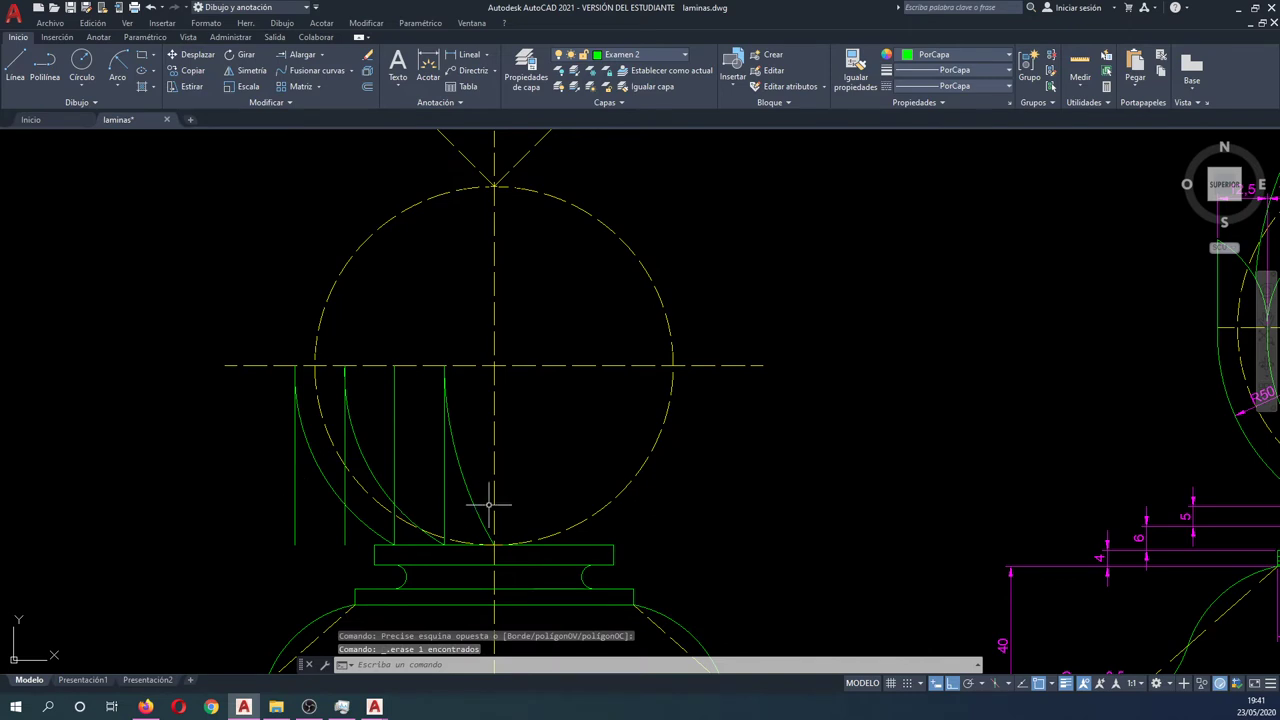
pyautogui.scroll(-2, 410, 512)
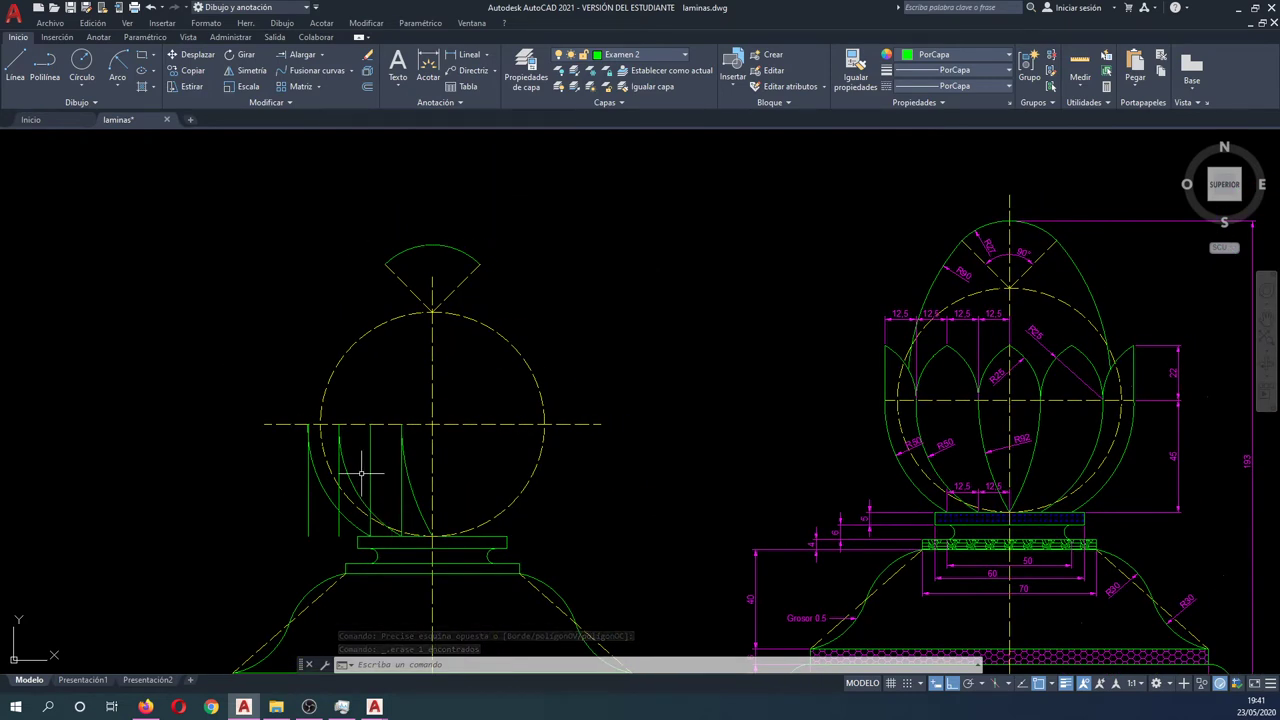
pyautogui.scroll(2, 357, 445)
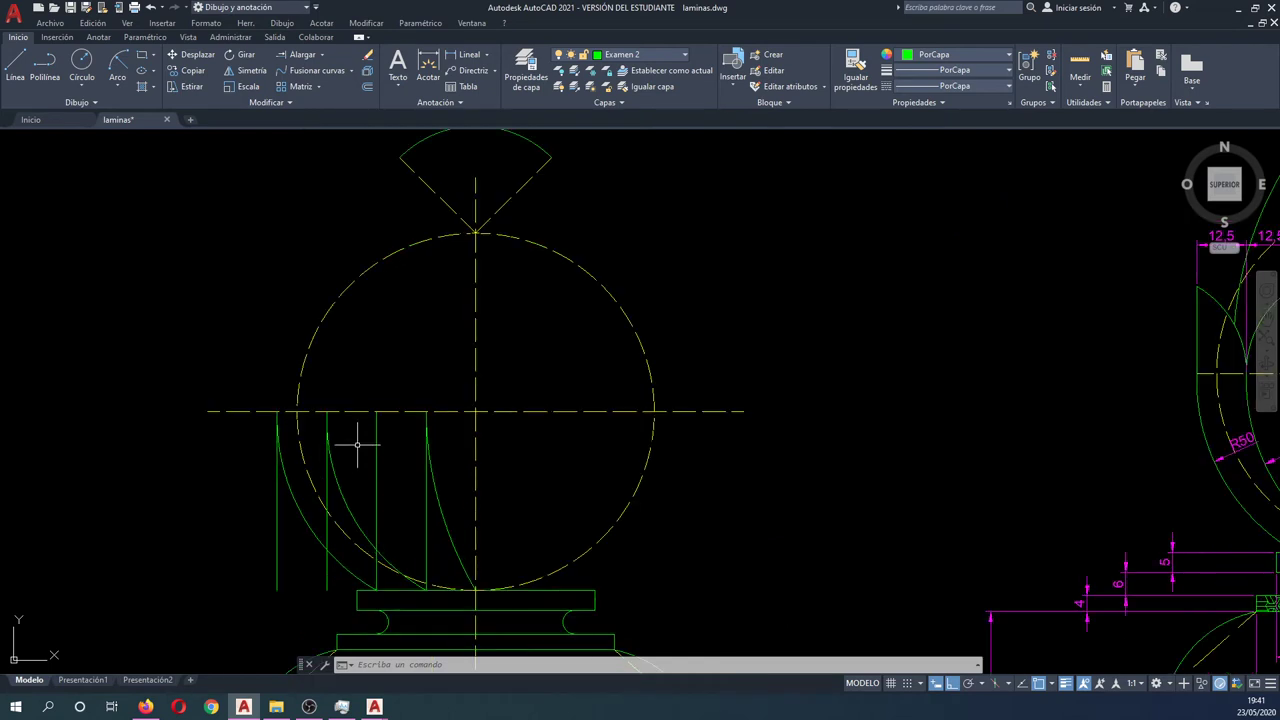
pyautogui.scroll(-2, 357, 445)
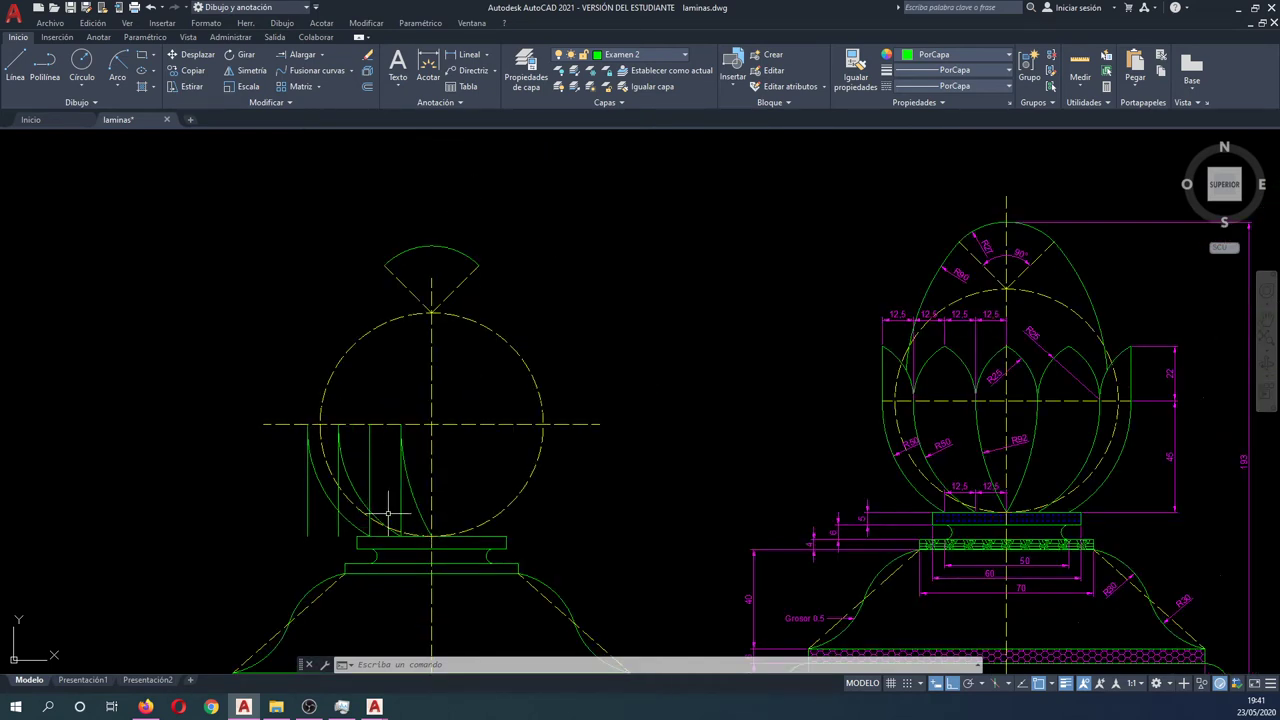
# Mirror the three left petal arcs across the vertical centre line, keeping the original arcs.
pyautogui.write('si')
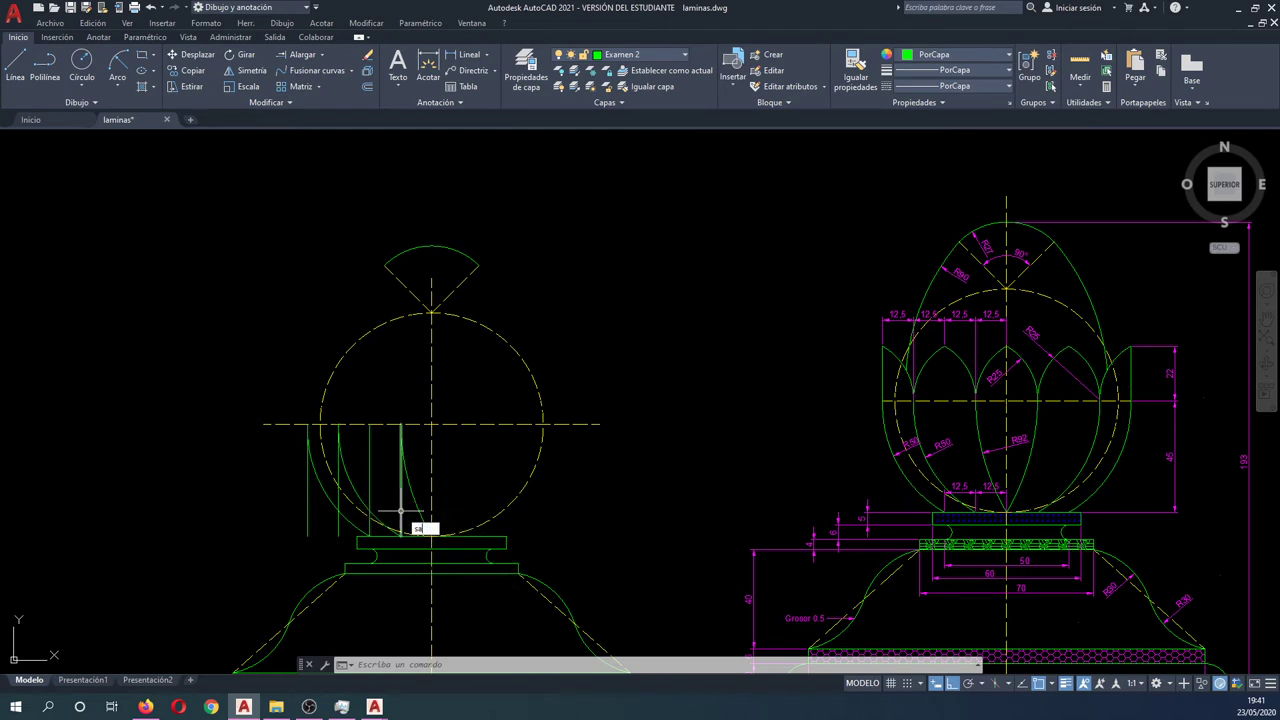
pyautogui.press('Return')
pyautogui.click(332, 503)
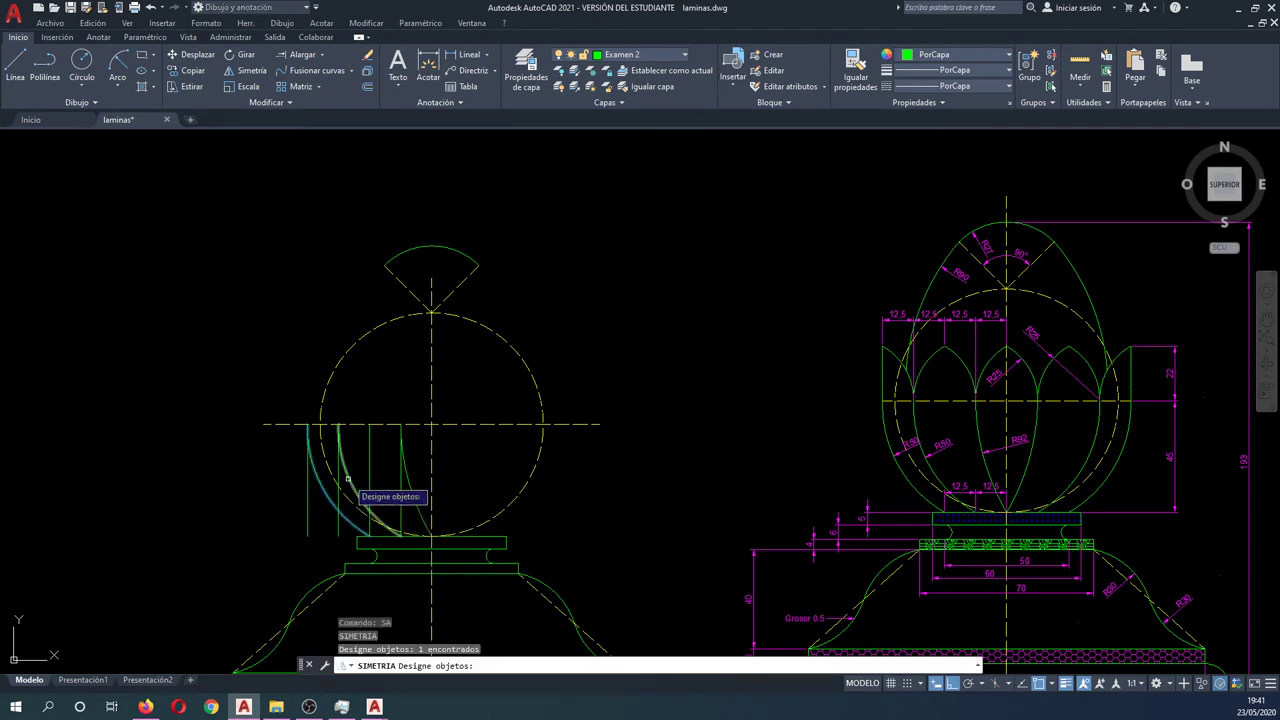
pyautogui.click(345, 475)
pyautogui.click(408, 480)
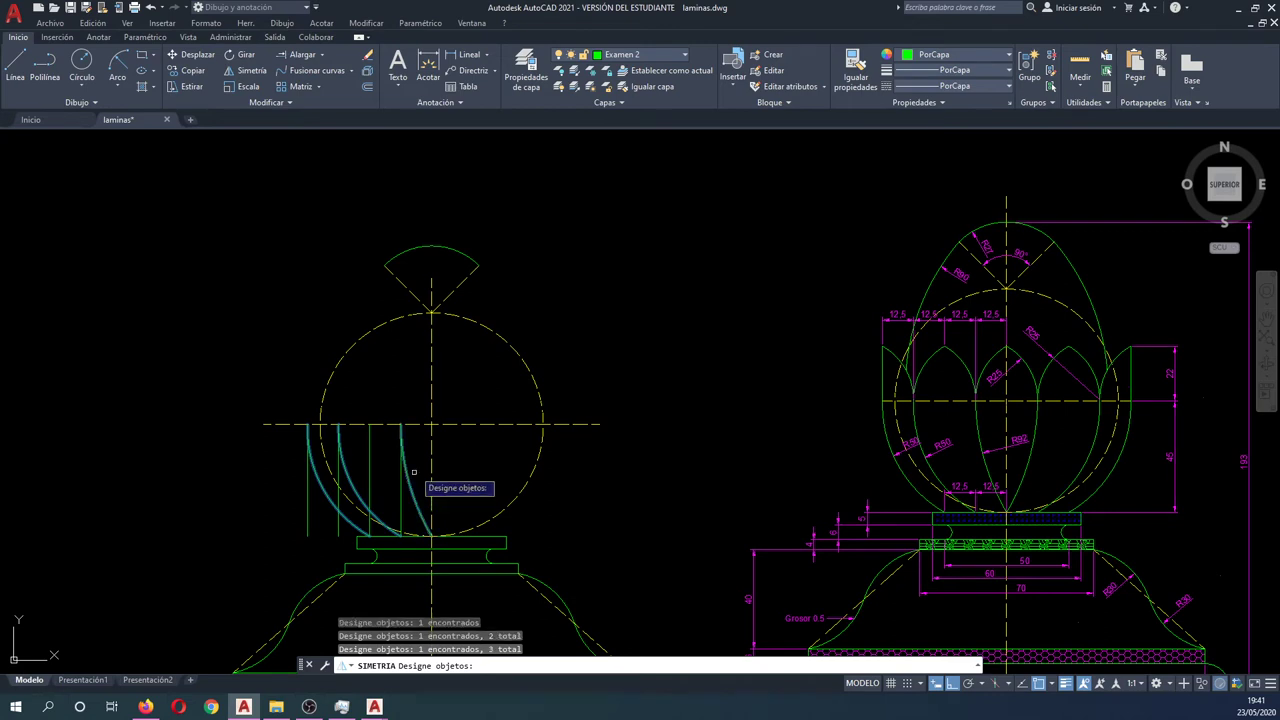
pyautogui.press('Return')
pyautogui.click(431, 424)
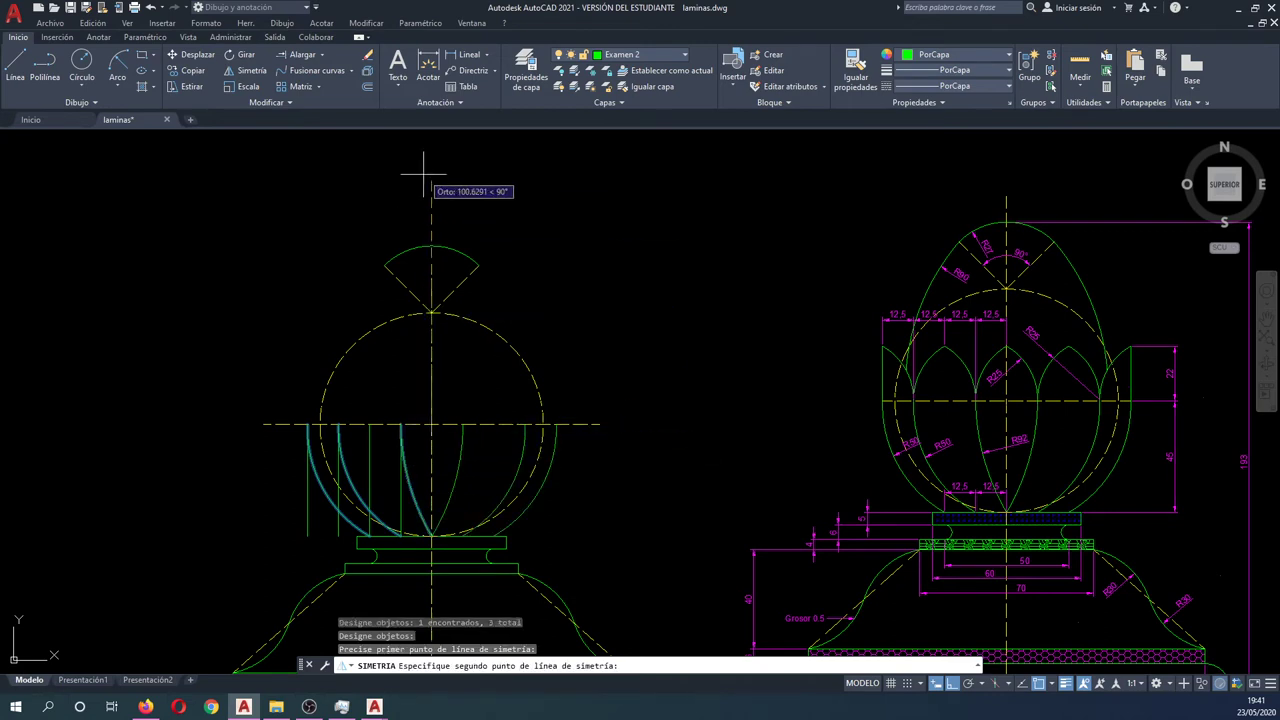
pyautogui.click(423, 178)
pyautogui.press('Return')
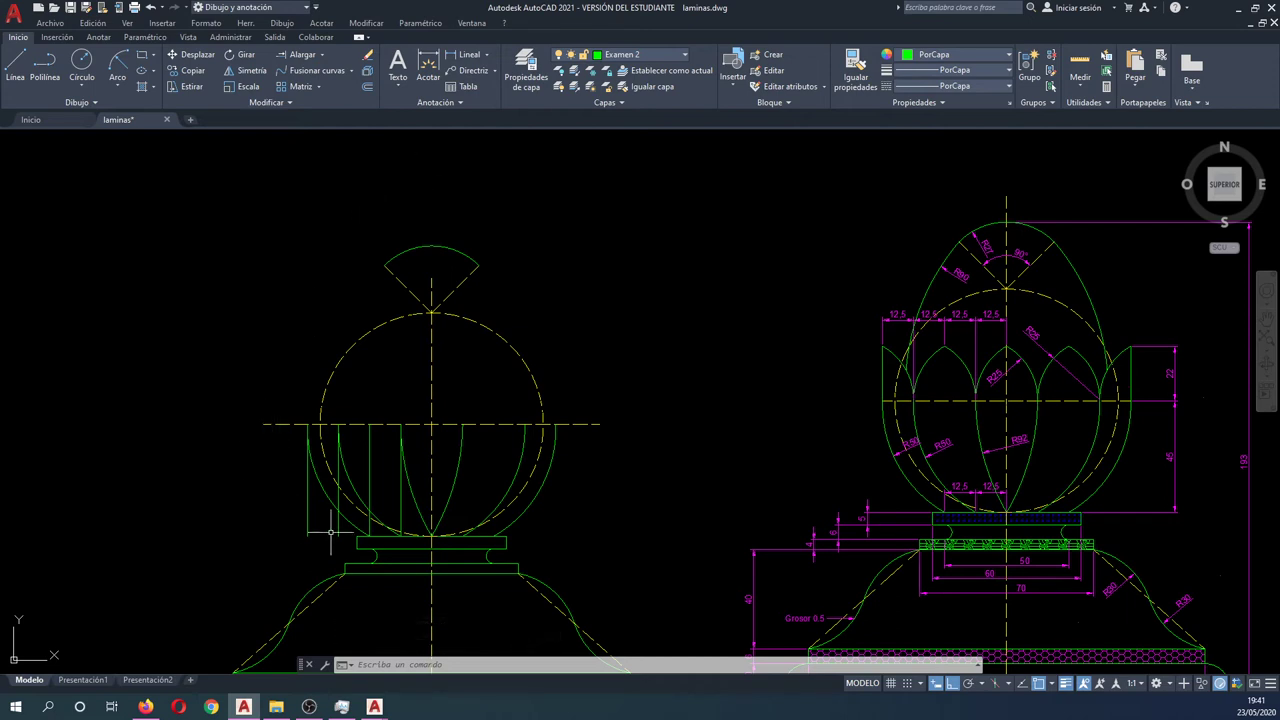
# Move the four vertical construction lines upward above the sphere.
pyautogui.write('d')
pyautogui.press('Return')
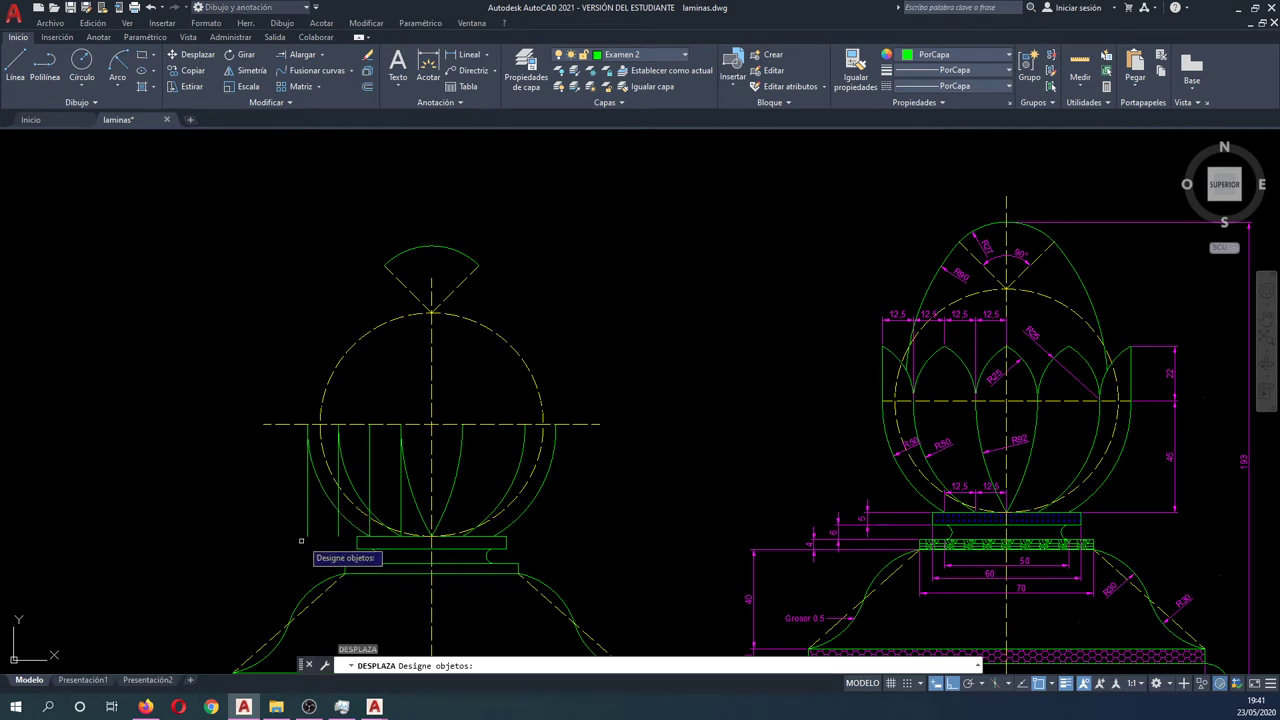
pyautogui.click(308, 527)
pyautogui.click(338, 530)
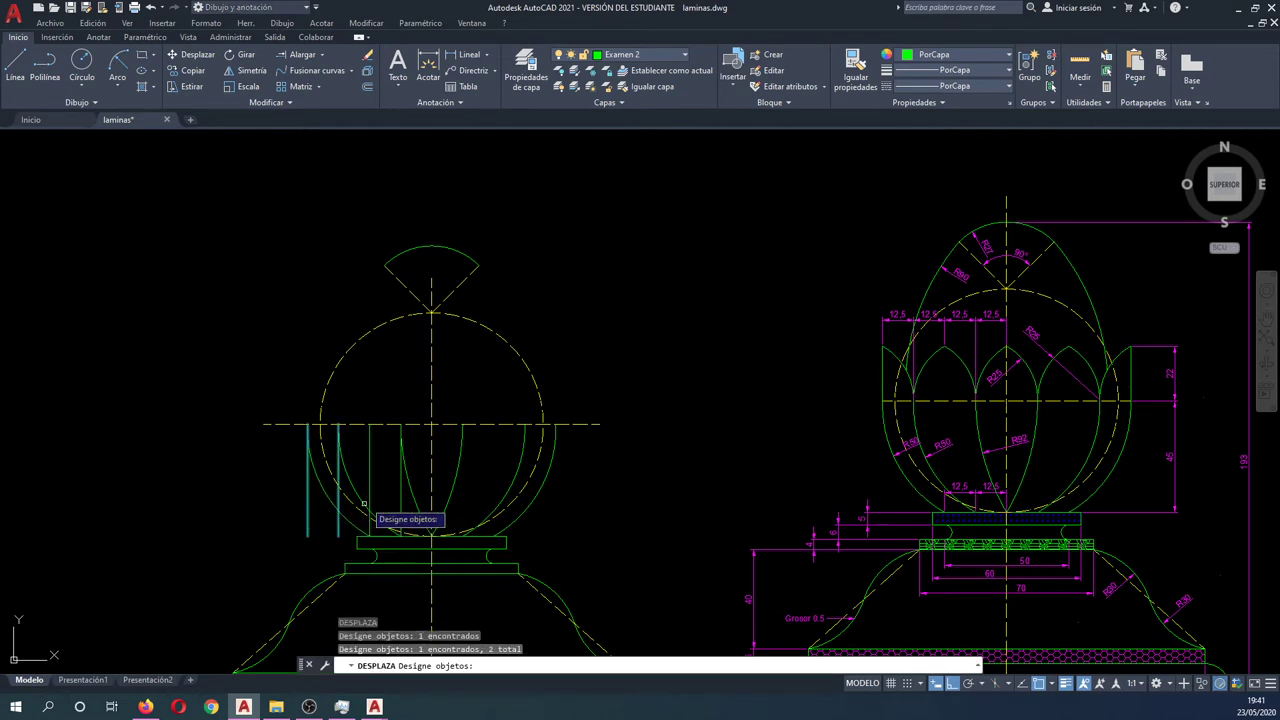
pyautogui.click(375, 489)
pyautogui.click(368, 477)
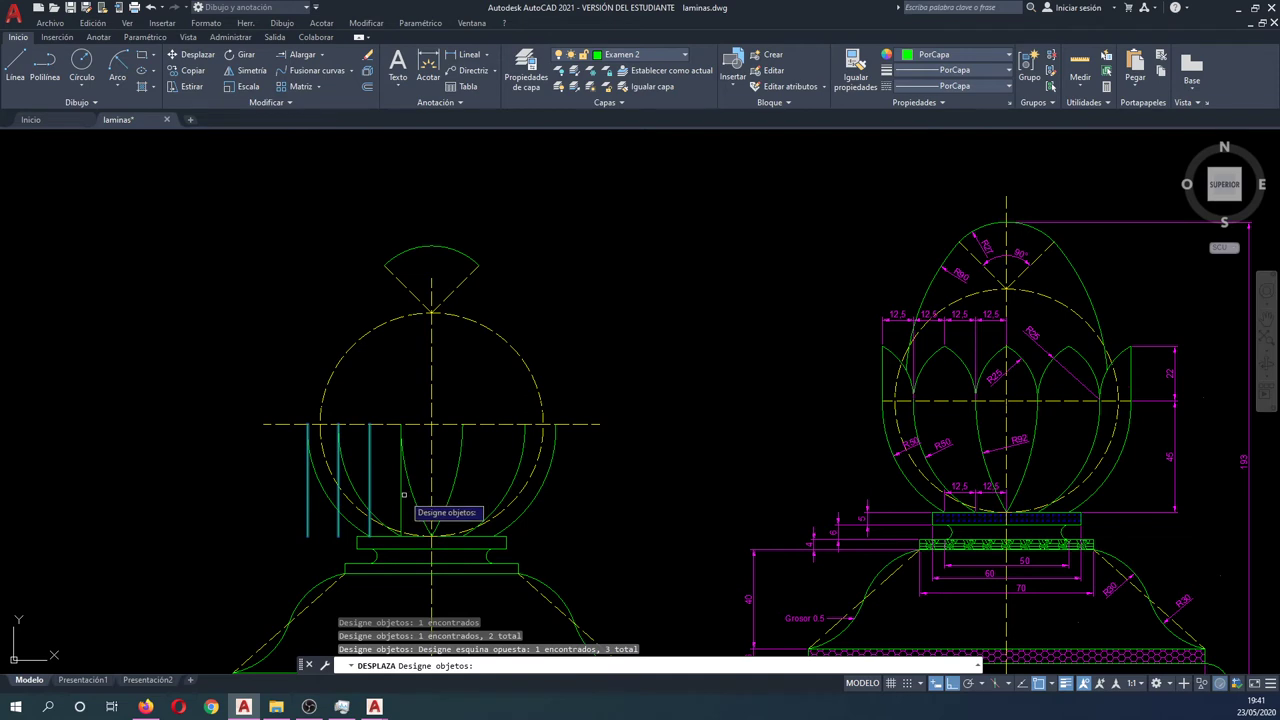
pyautogui.click(401, 495)
pyautogui.press('Return')
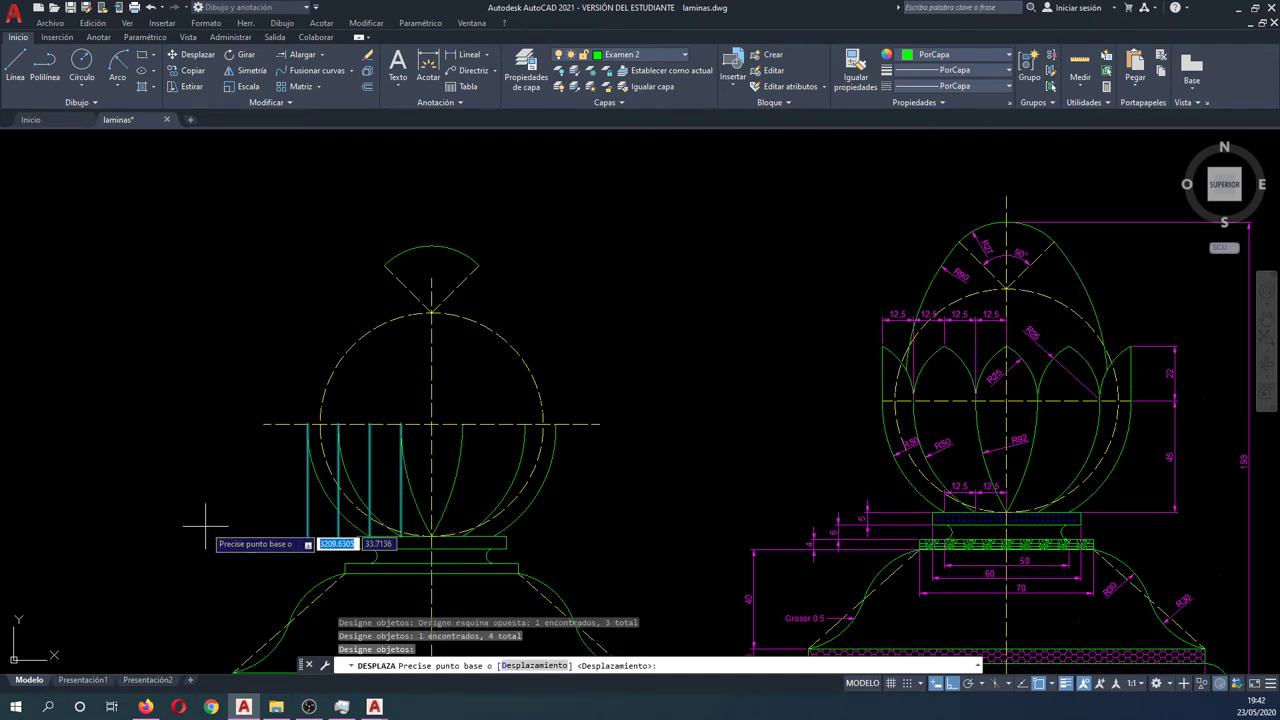
pyautogui.click(206, 527)
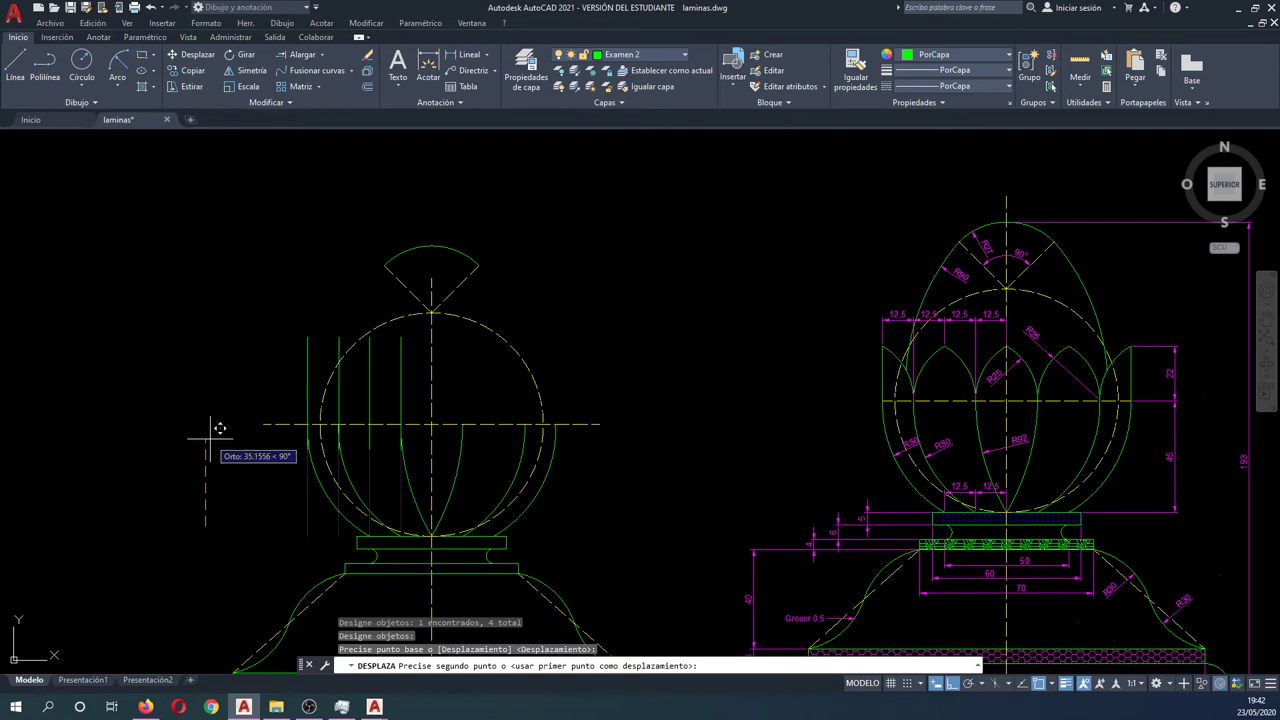
pyautogui.click(220, 390)
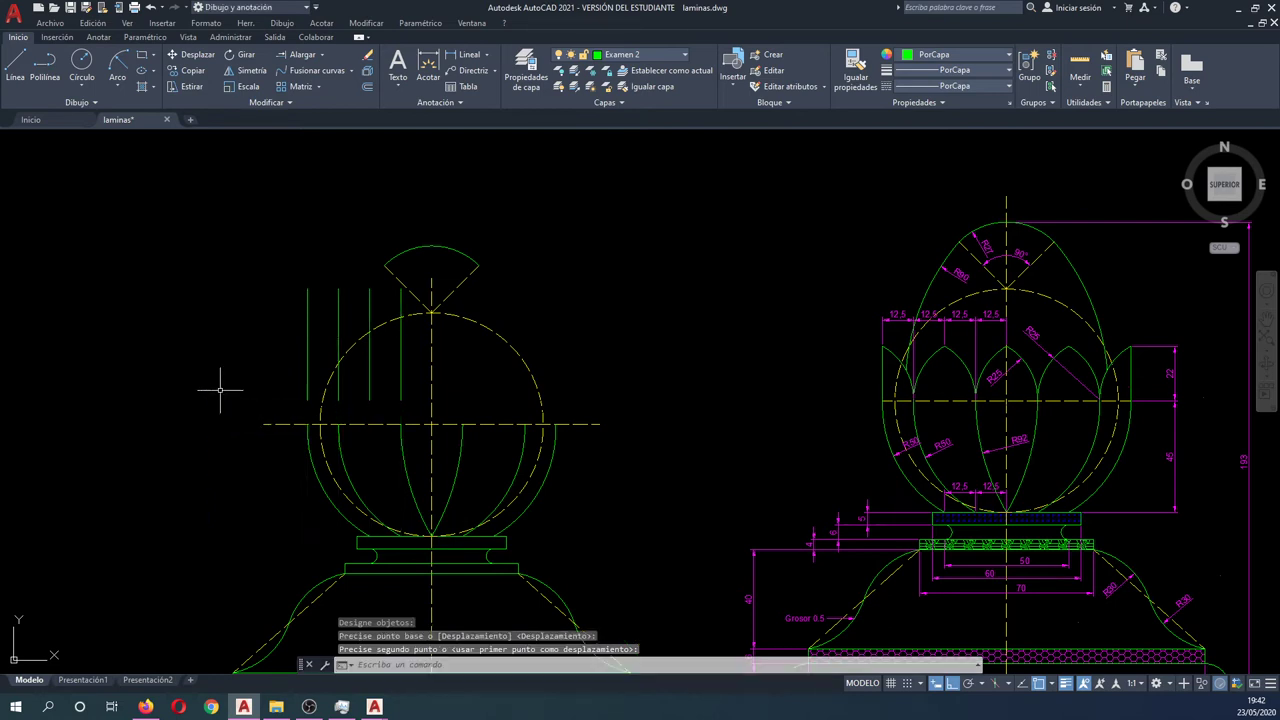
# Nudge the same four lines slightly back down using the previous selection.
pyautogui.press('Return')
pyautogui.write('p')
pyautogui.press('Return')
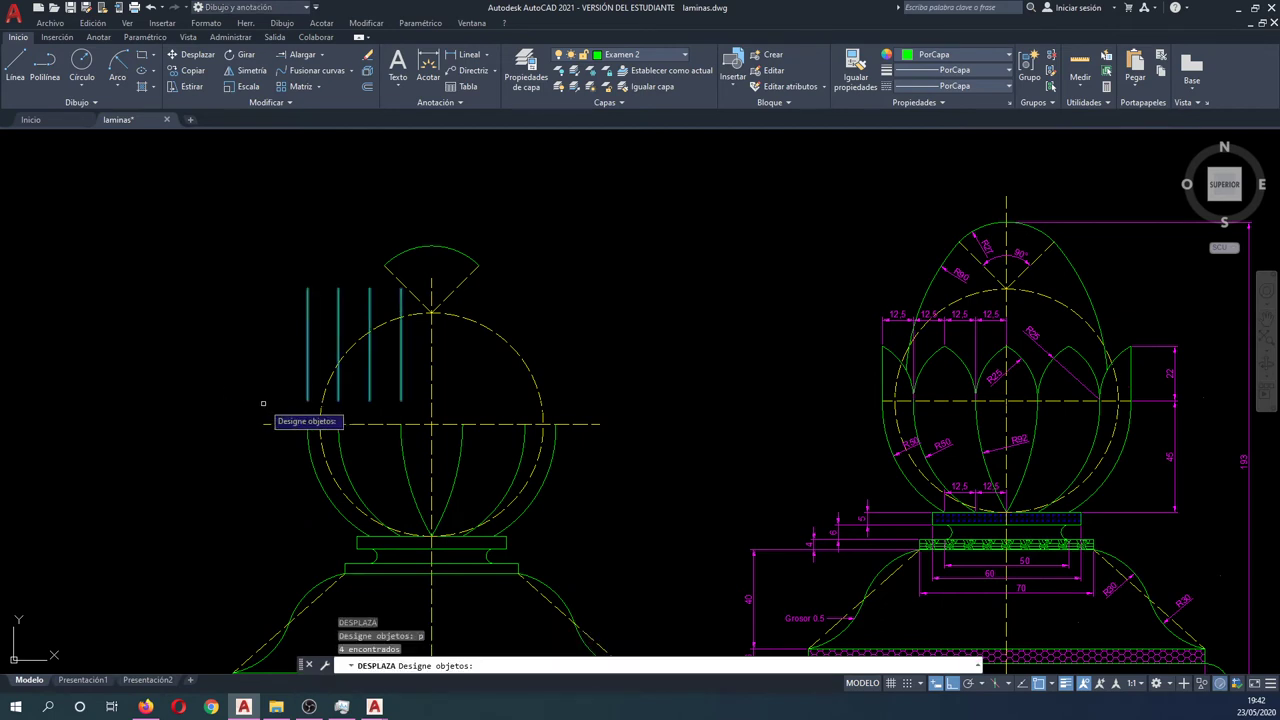
pyautogui.press('Return')
pyautogui.click(307, 399)
pyautogui.click(307, 423)
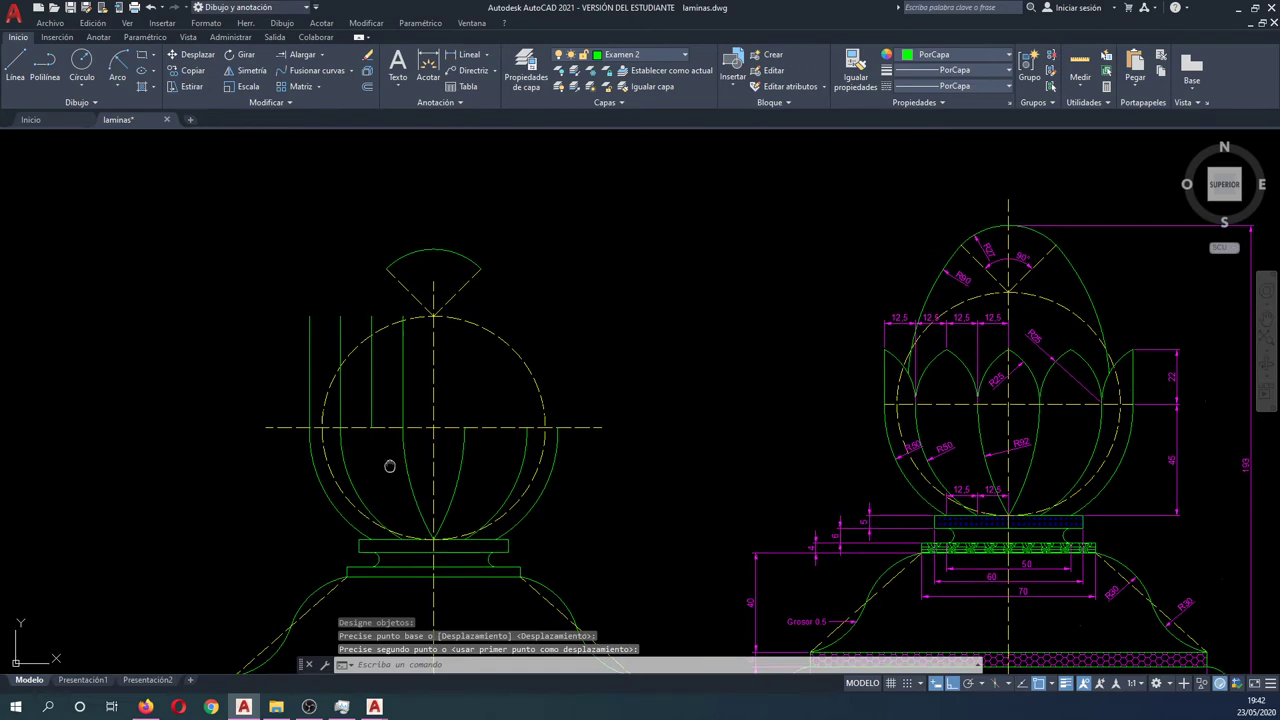
pyautogui.scroll(2, 898, 367)
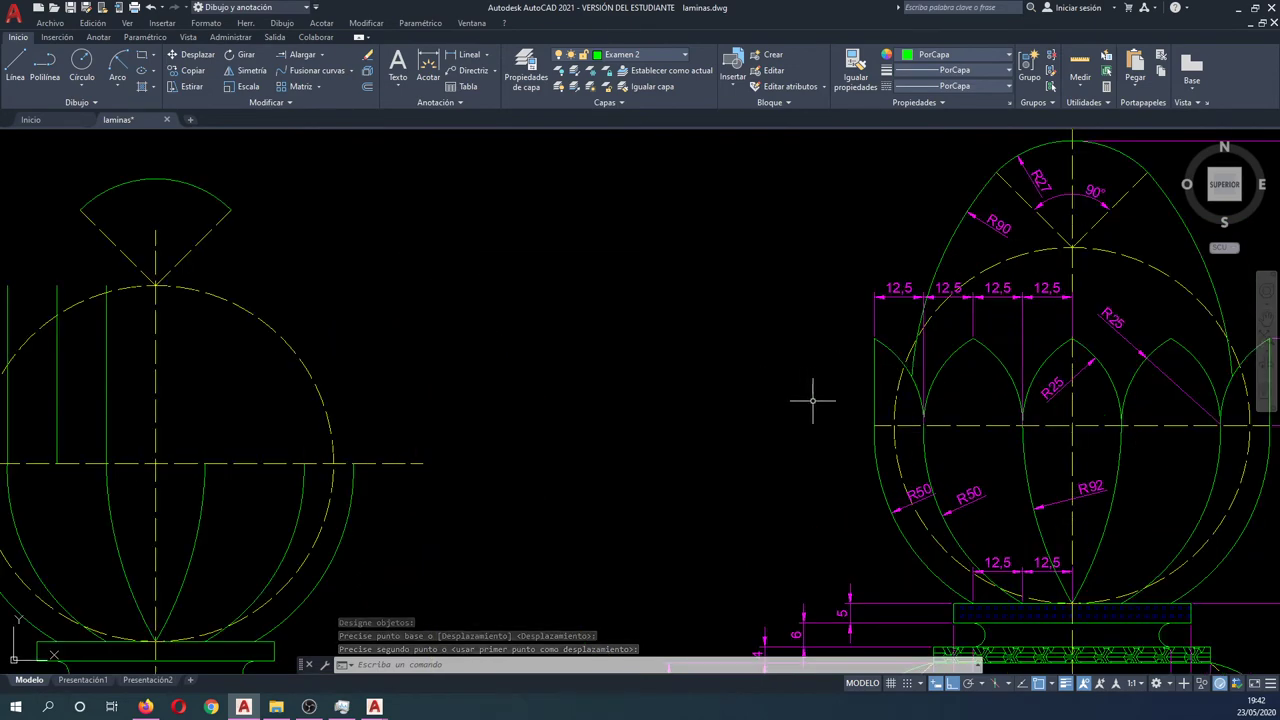
pyautogui.moveTo(817, 397); pyautogui.dragTo(831, 391, button='middle')
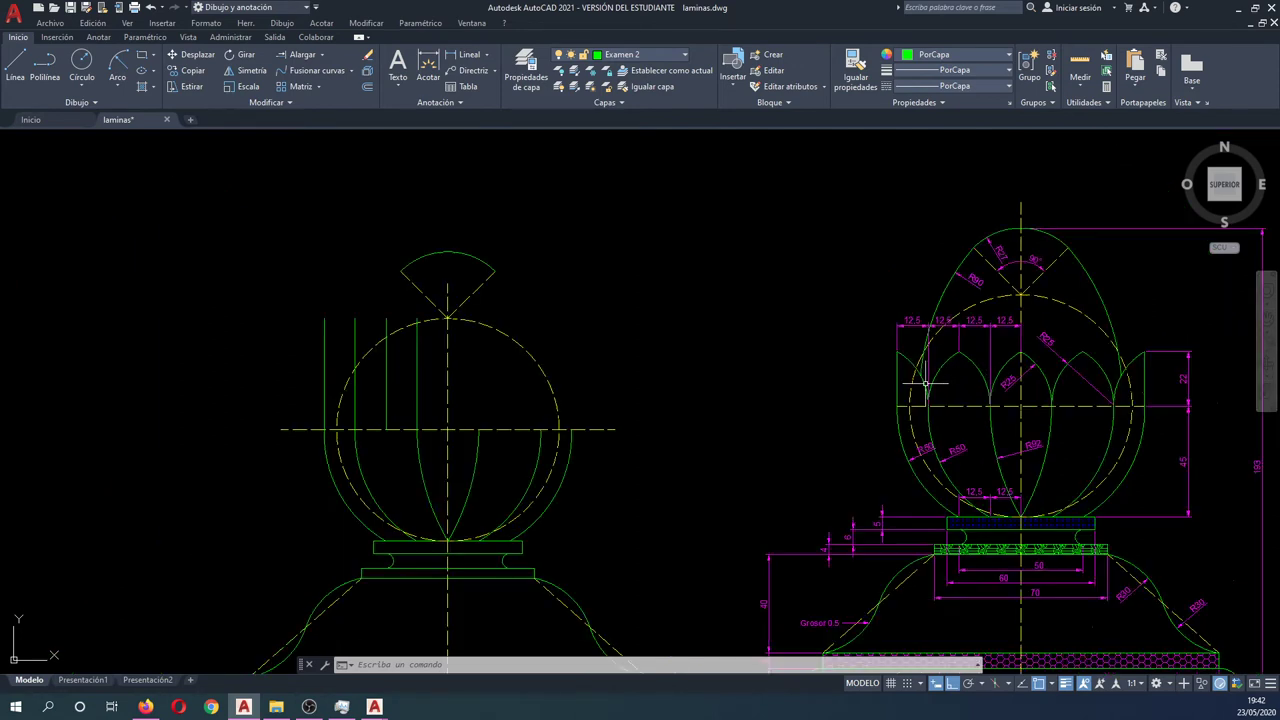
pyautogui.scroll(-2, 925, 372)
pyautogui.scroll(2, 1062, 365)
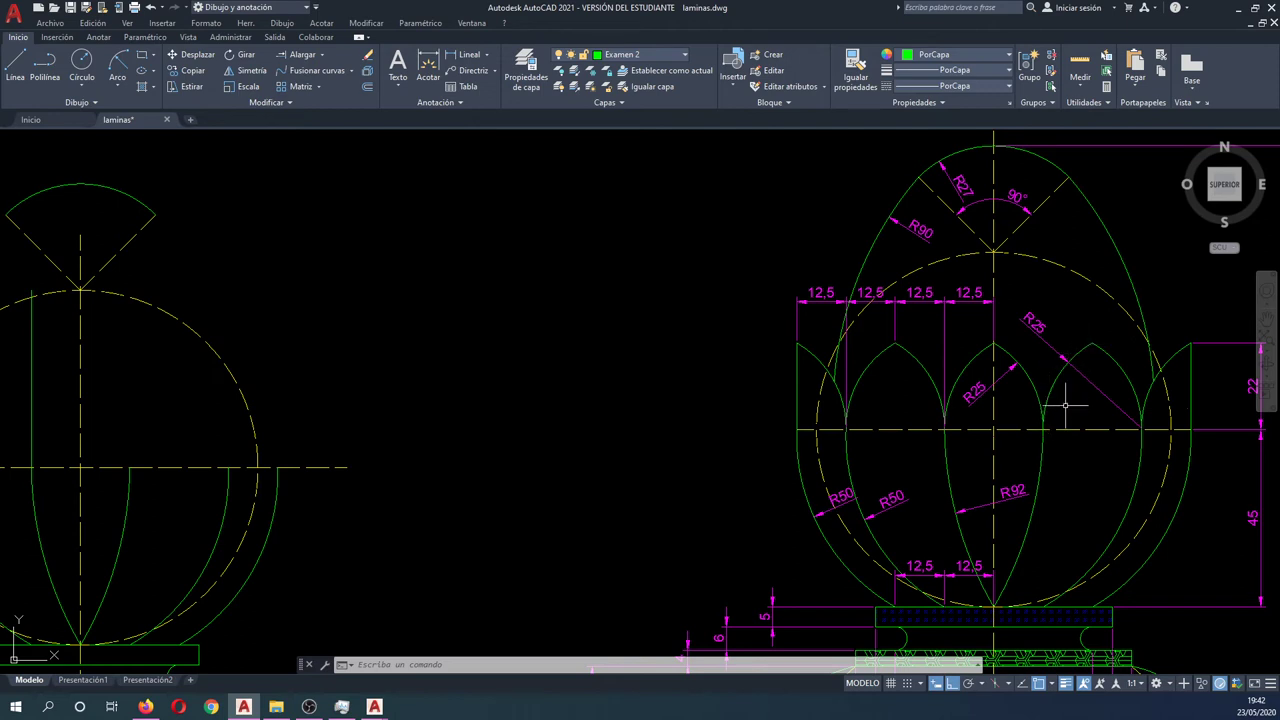
pyautogui.scroll(-2, 1104, 370)
pyautogui.moveTo(401, 412); pyautogui.dragTo(427, 412, button='middle')
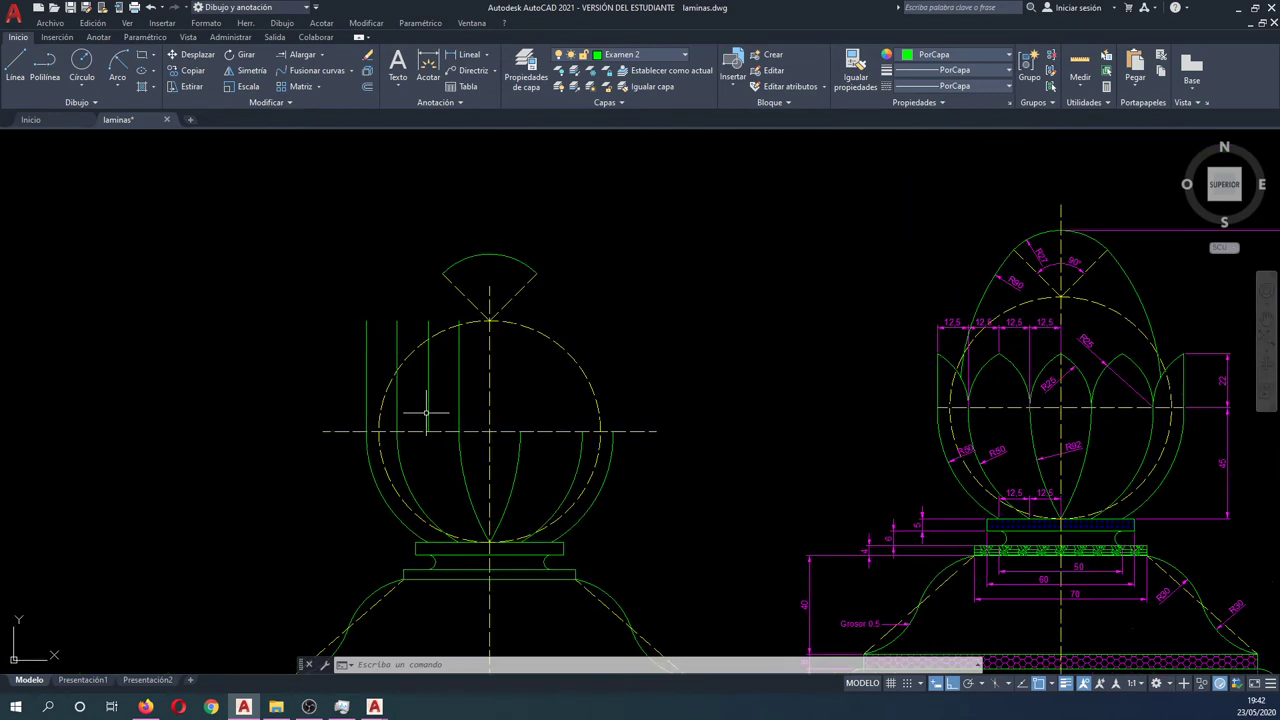
pyautogui.write('d')
pyautogui.press('Return')
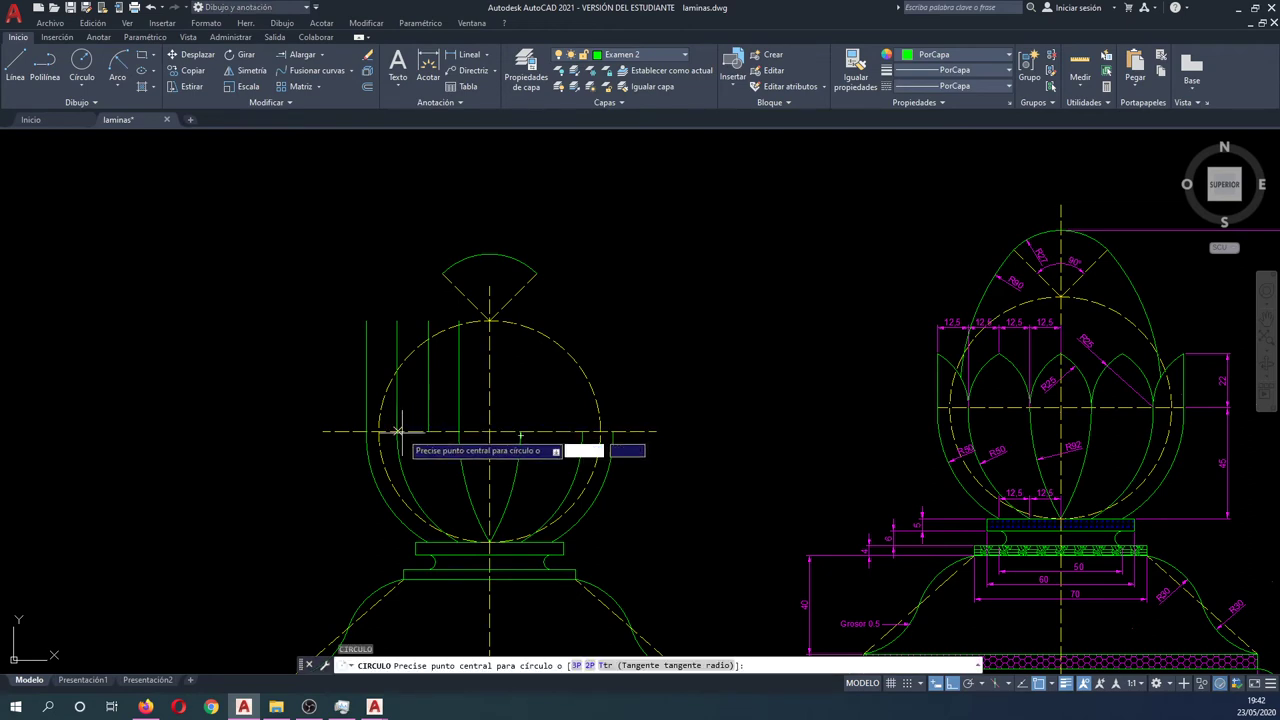
pyautogui.click(398, 432)
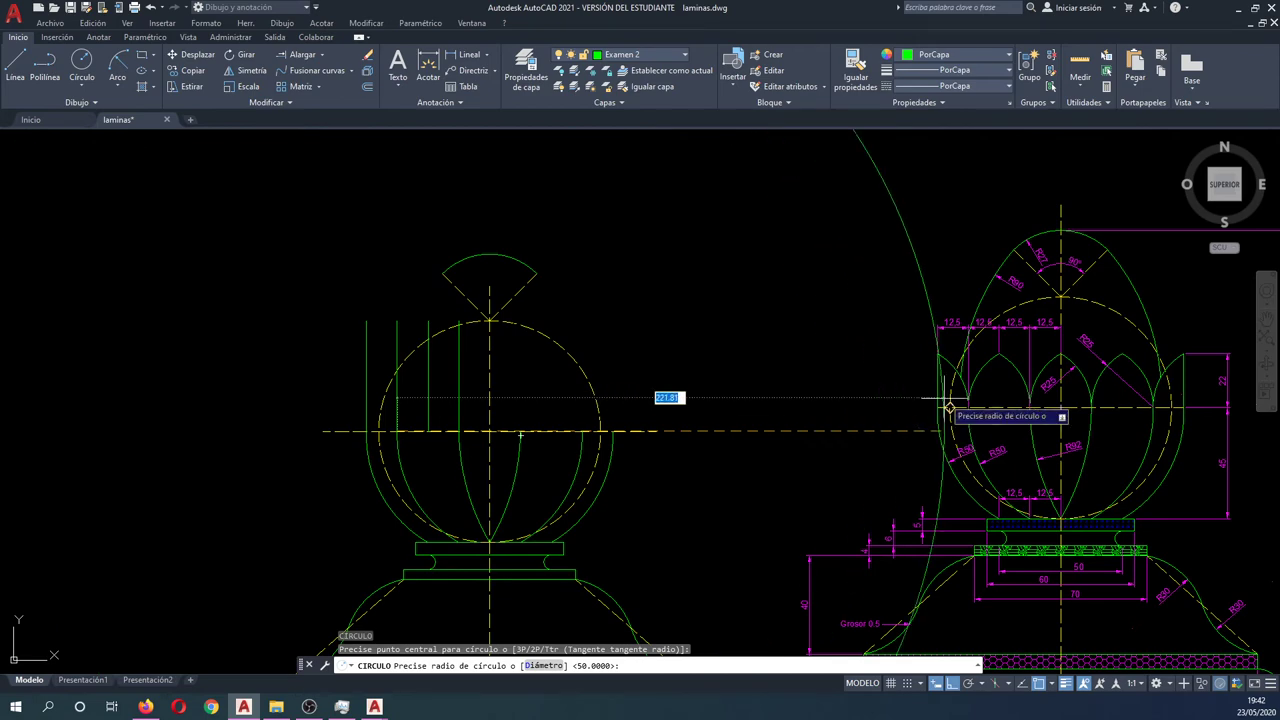
pyautogui.scroll(5, 991, 408)
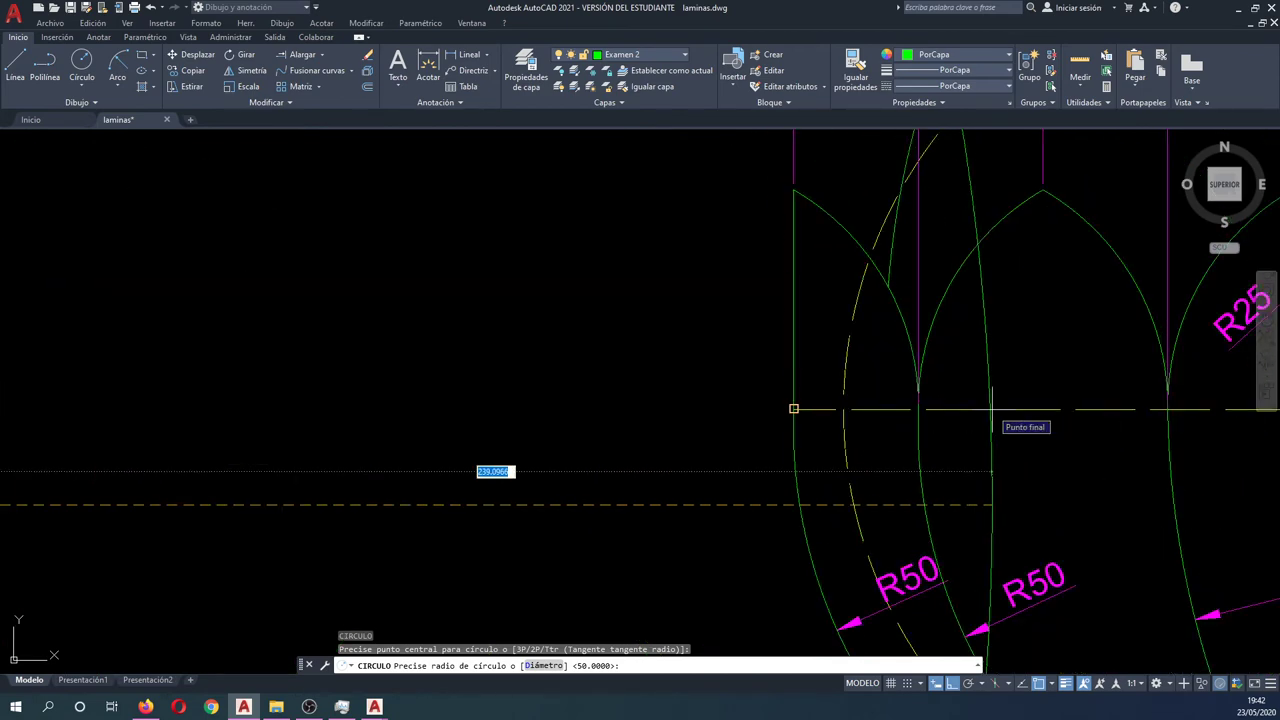
pyautogui.scroll(-3, 991, 408)
pyautogui.press('Escape')
pyautogui.scroll(-2, 965, 410)
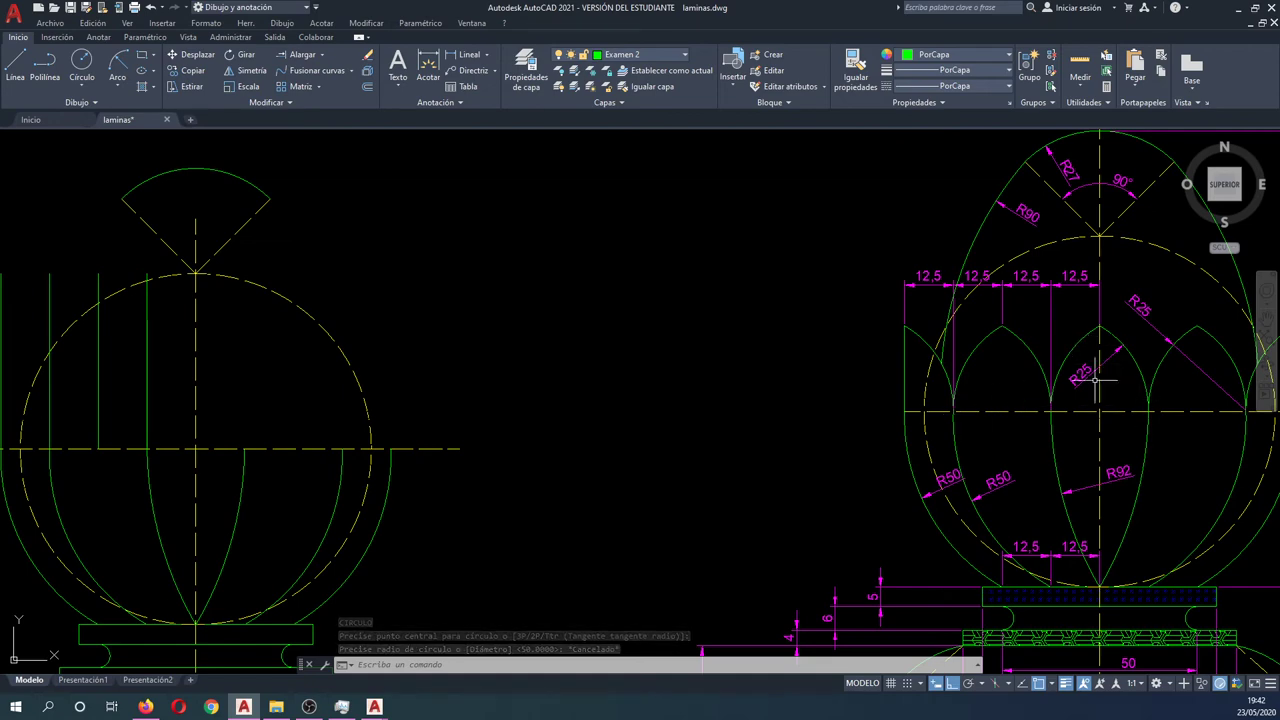
pyautogui.scroll(-2, 1096, 380)
pyautogui.scroll(2, 1078, 388)
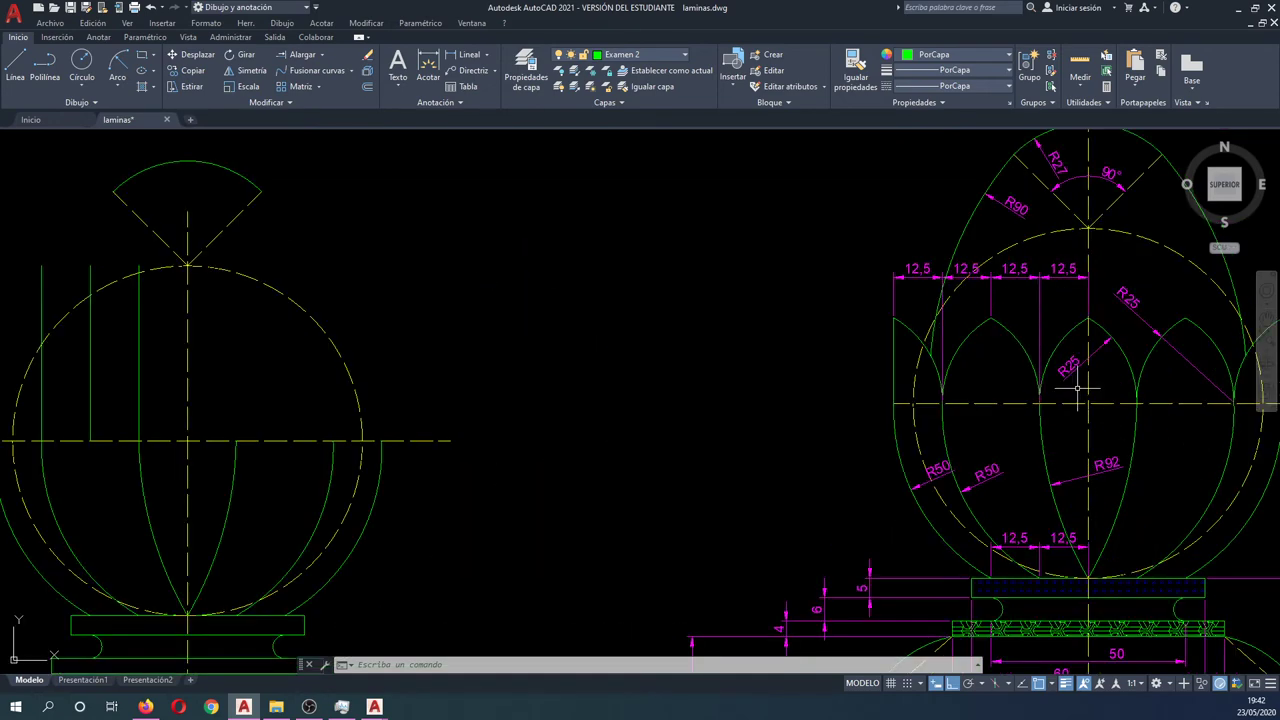
pyautogui.moveTo(1078, 388); pyautogui.dragTo(911, 396, button='middle')
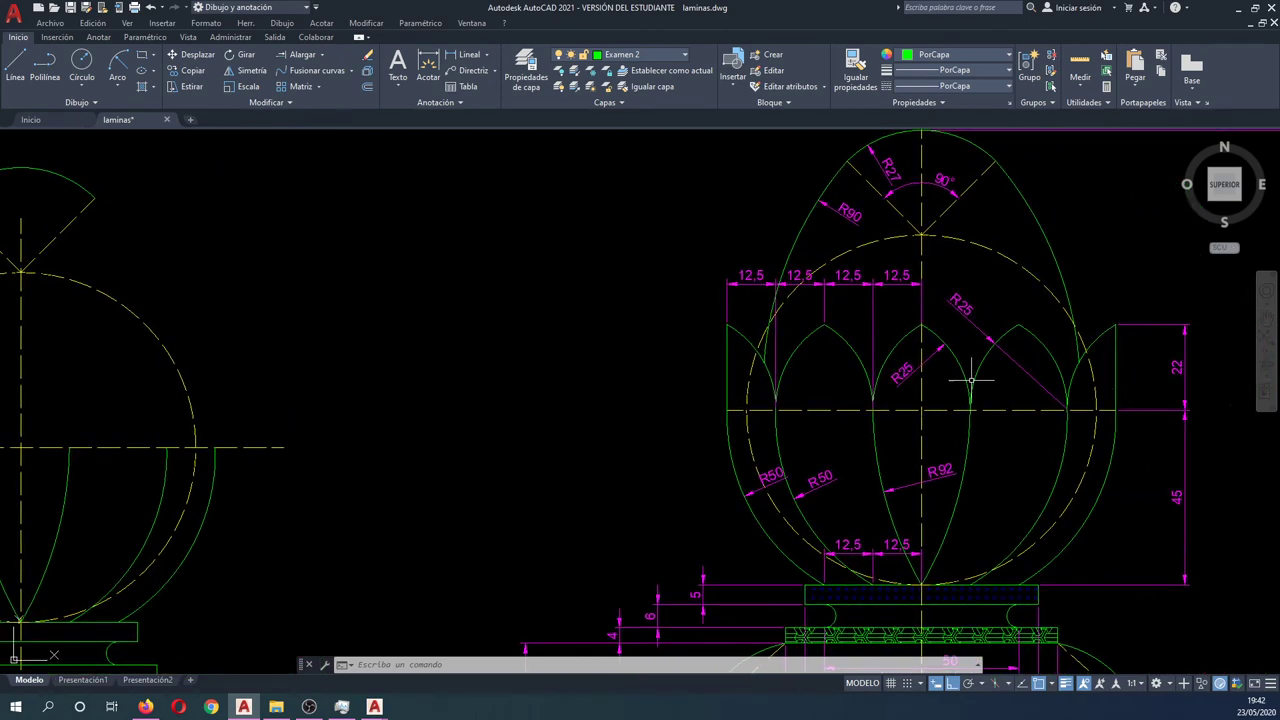
pyautogui.scroll(-2, 1150, 345)
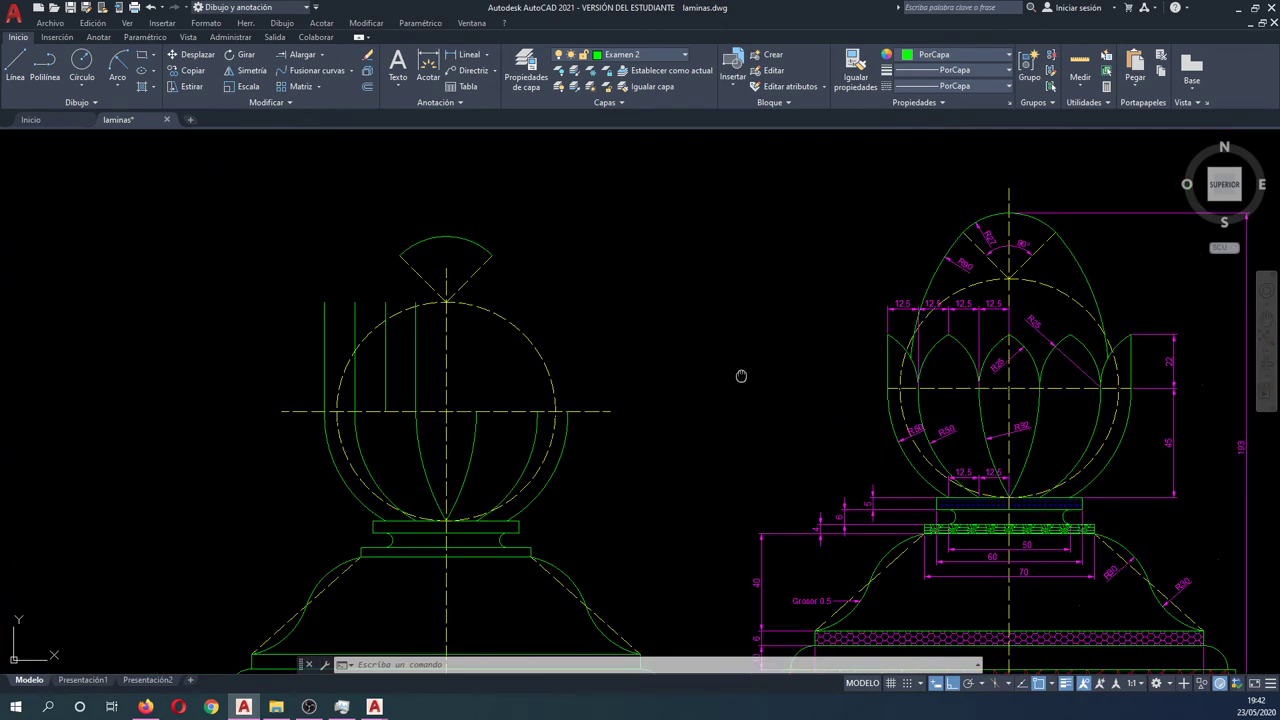
# Copy the horizontal dashed centre line 22 units upward.
pyautogui.moveTo(741, 376); pyautogui.dragTo(837, 374, button='middle')
pyautogui.write('co')
pyautogui.press('Return')
pyautogui.click(728, 424)
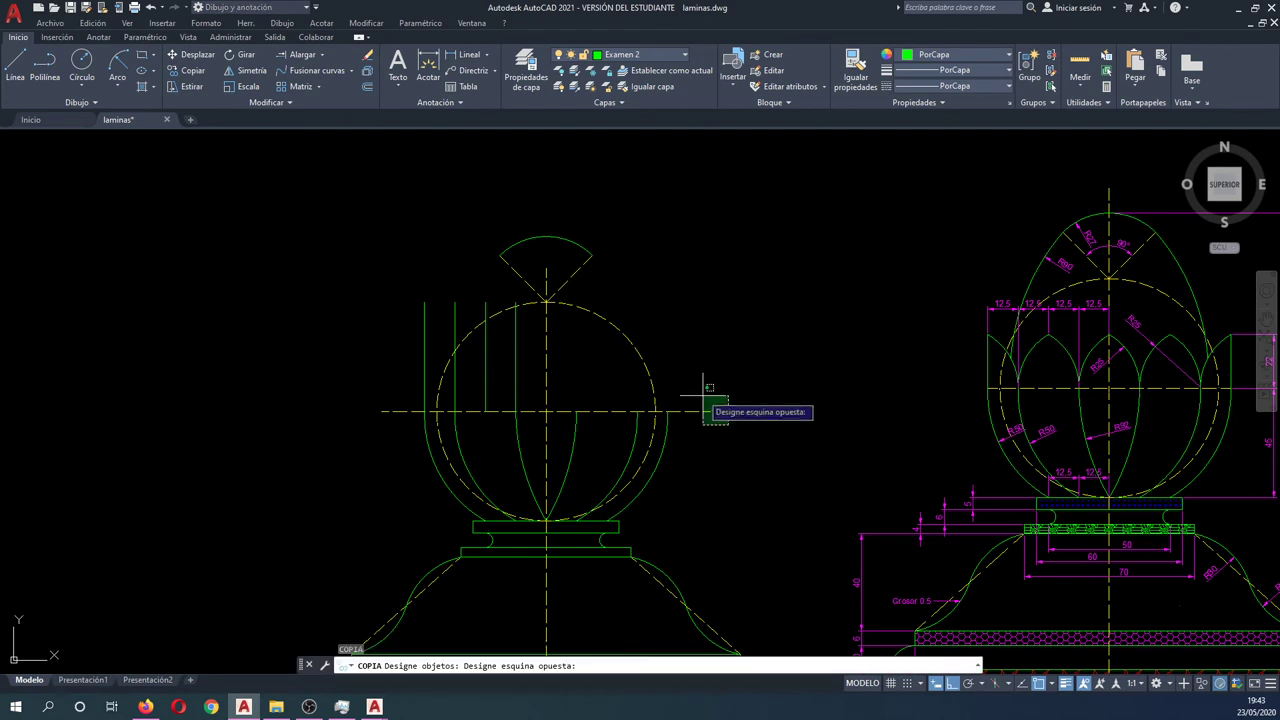
pyautogui.click(699, 389)
pyautogui.press('Return')
pyautogui.click(699, 390)
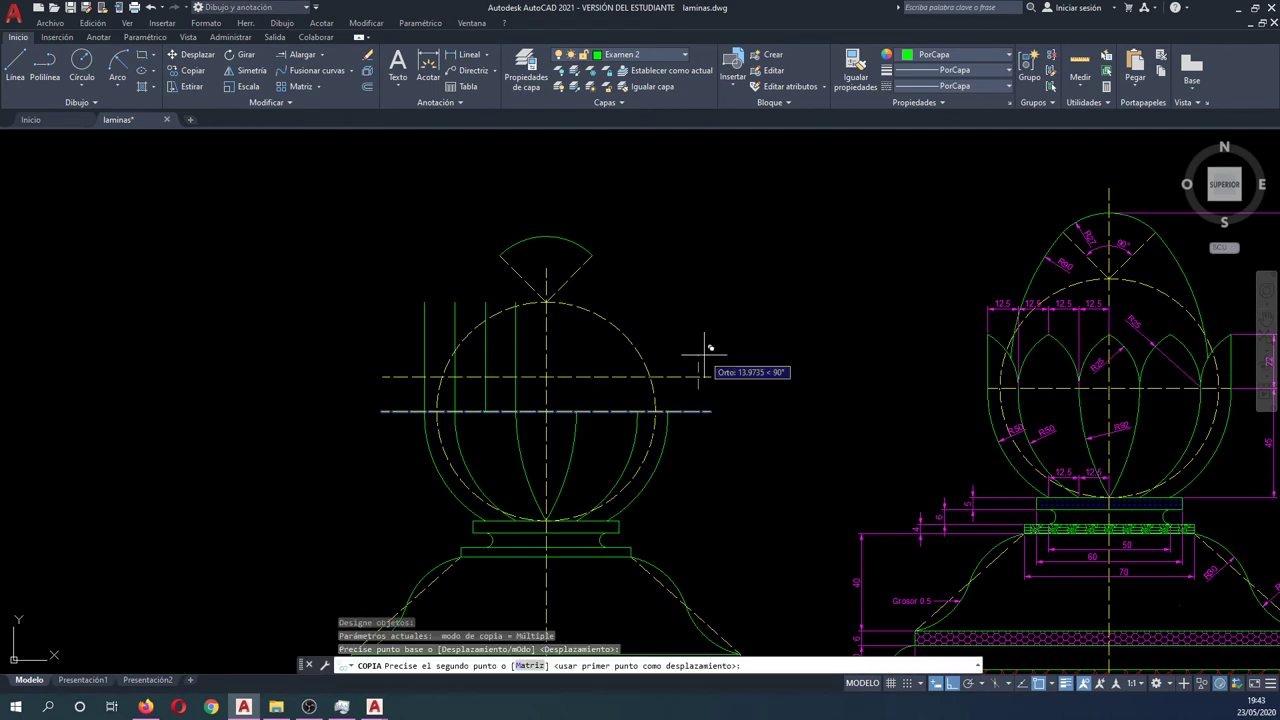
pyautogui.write('22')
pyautogui.press('Return')
pyautogui.press('Escape')
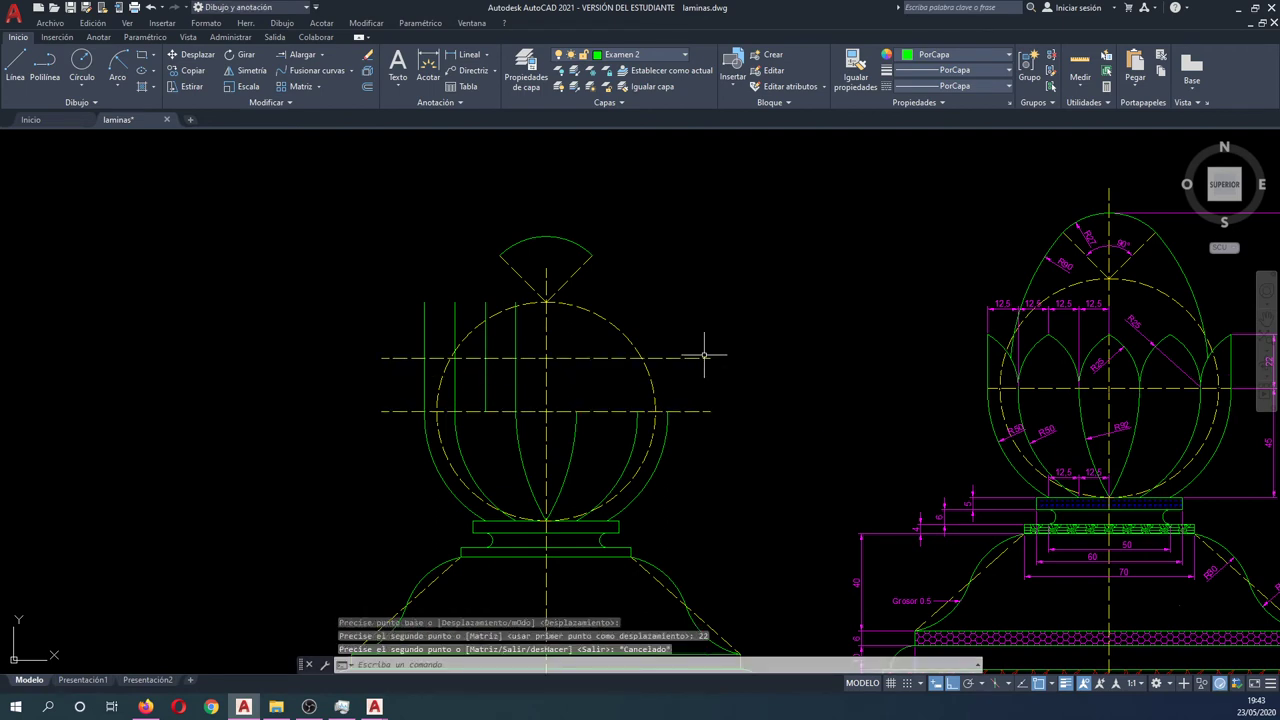
# Draw two radius-25 circles centred on the dashed line crossings.
pyautogui.scroll(2, 466, 404)
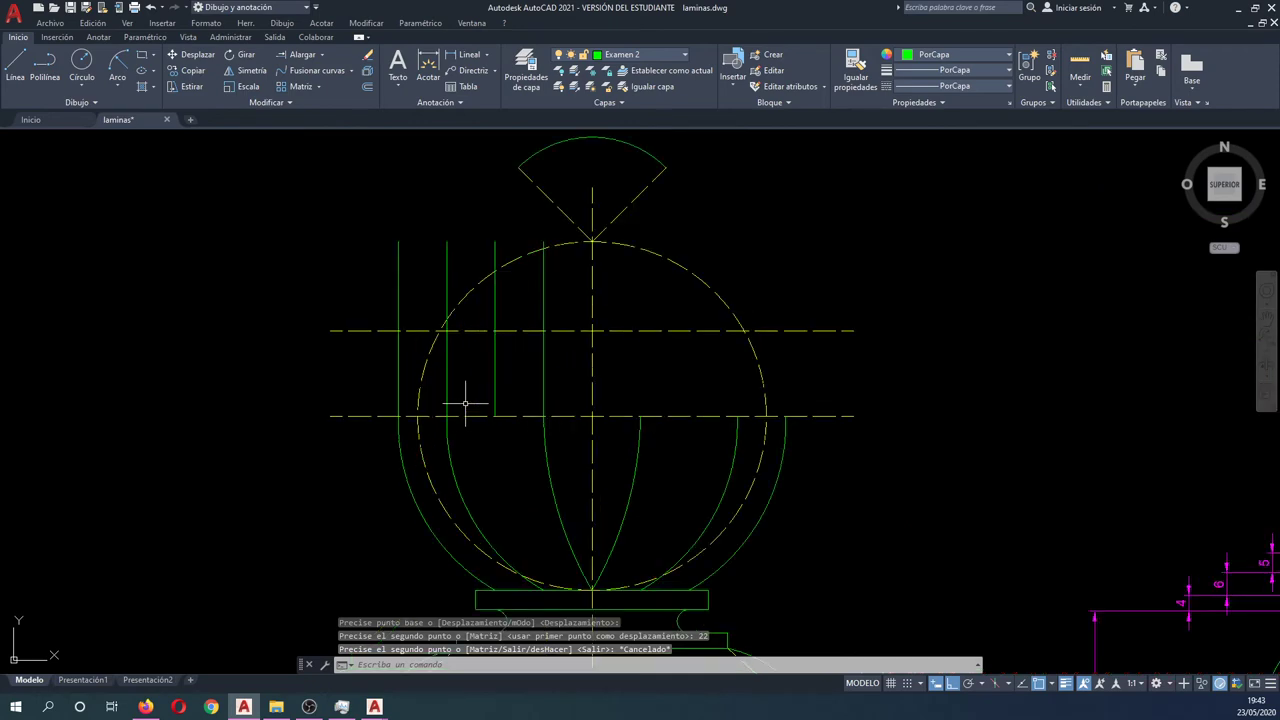
pyautogui.write('c')
pyautogui.press('Return')
pyautogui.scroll(-4, 440, 410)
pyautogui.scroll(1, 412, 410)
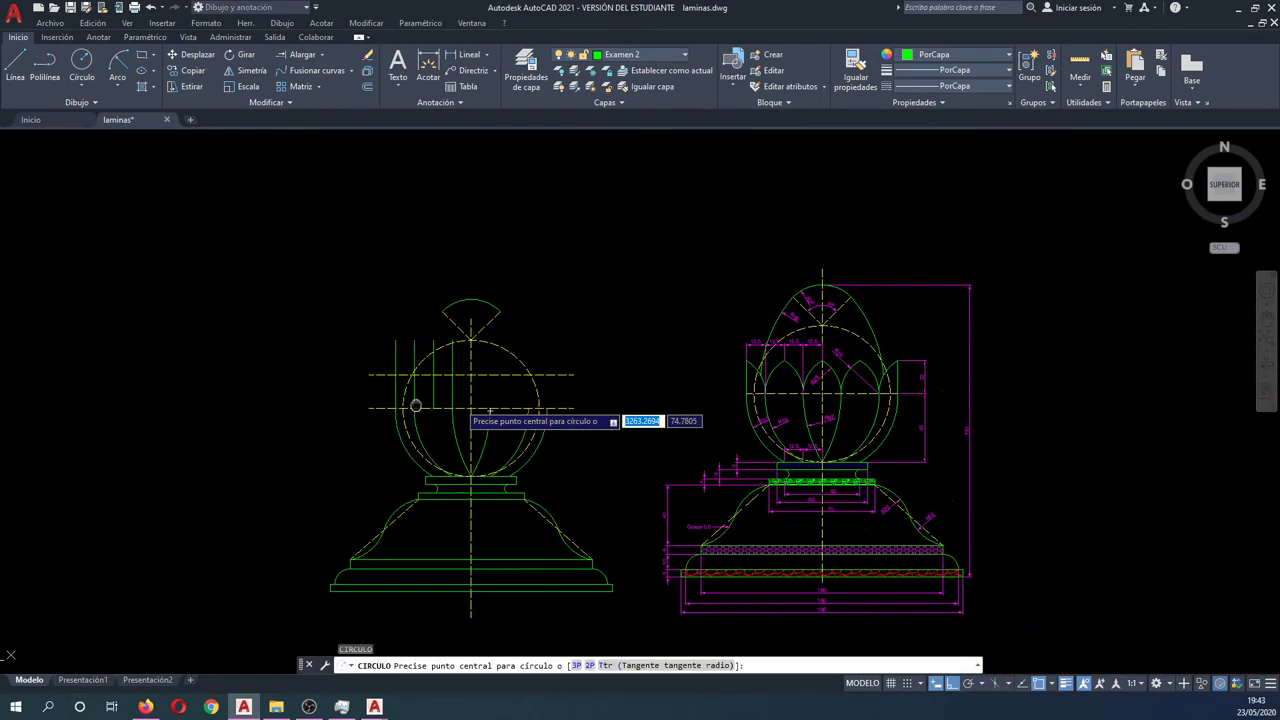
pyautogui.scroll(1, 412, 410)
pyautogui.click(412, 410)
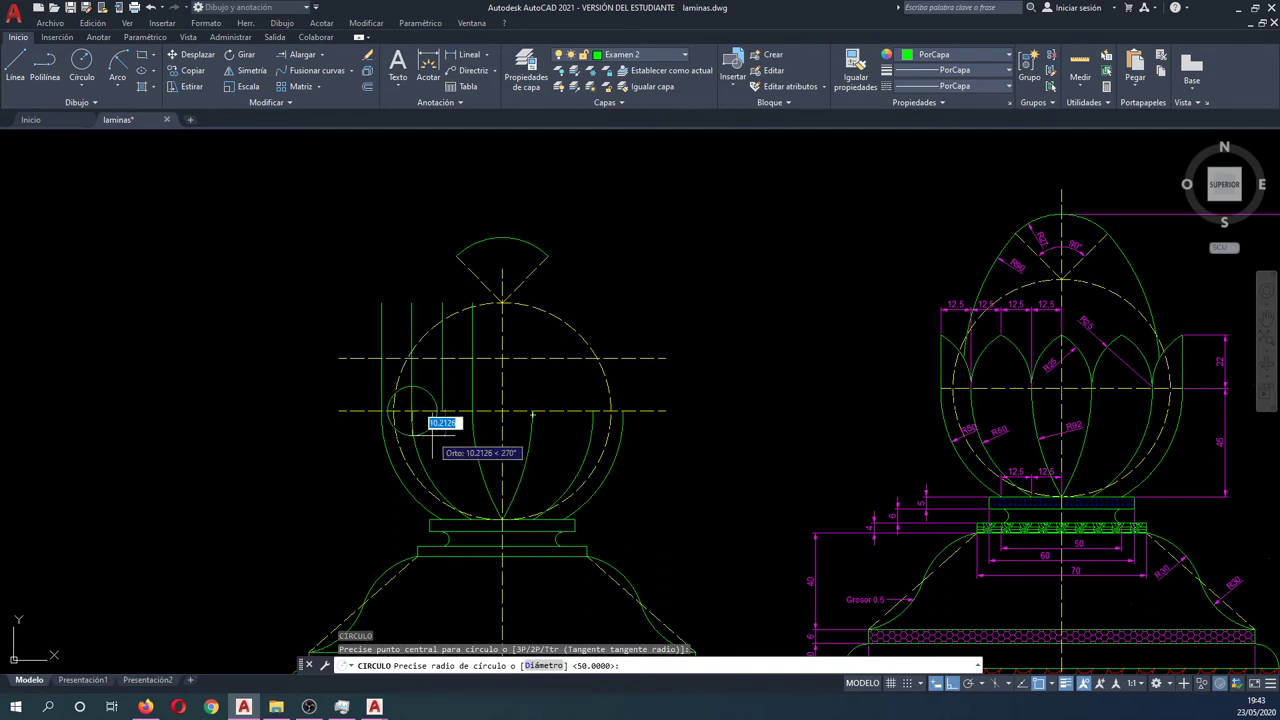
pyautogui.write('25')
pyautogui.press('Return')
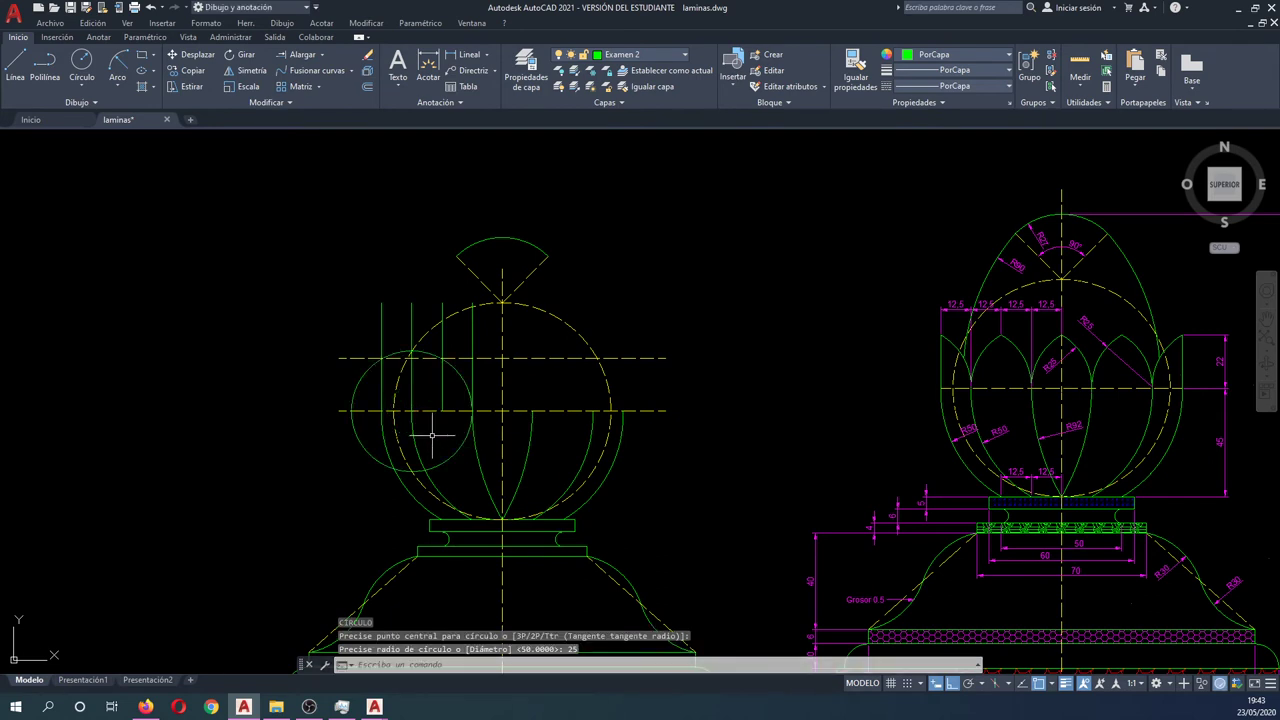
pyautogui.press('Return')
pyautogui.scroll(2, 437, 357)
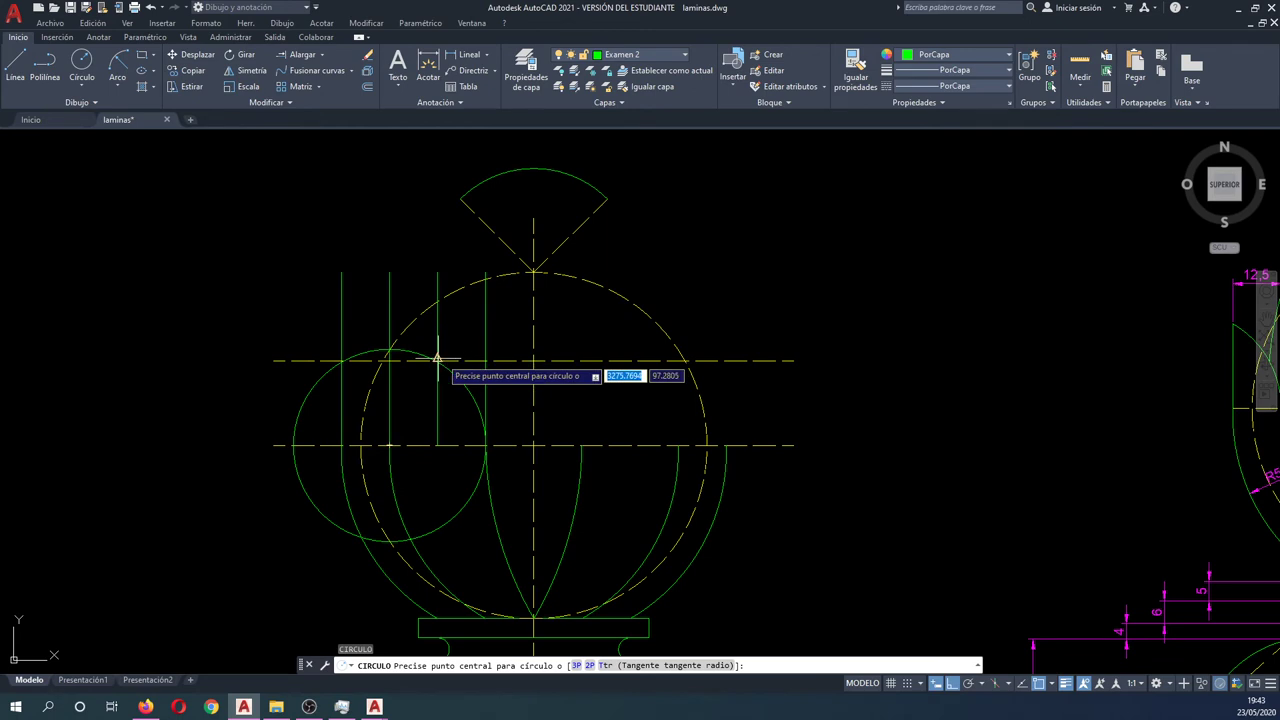
pyautogui.click(437, 358)
pyautogui.write('25')
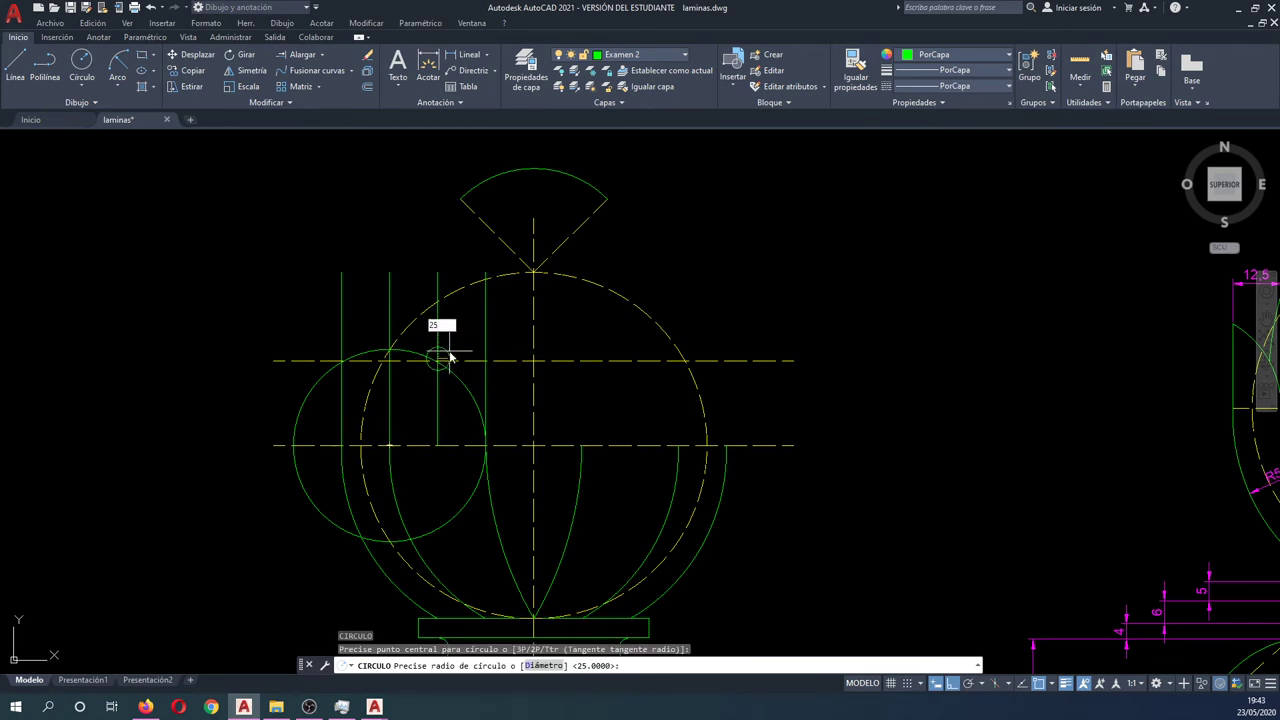
pyautogui.press('Return')
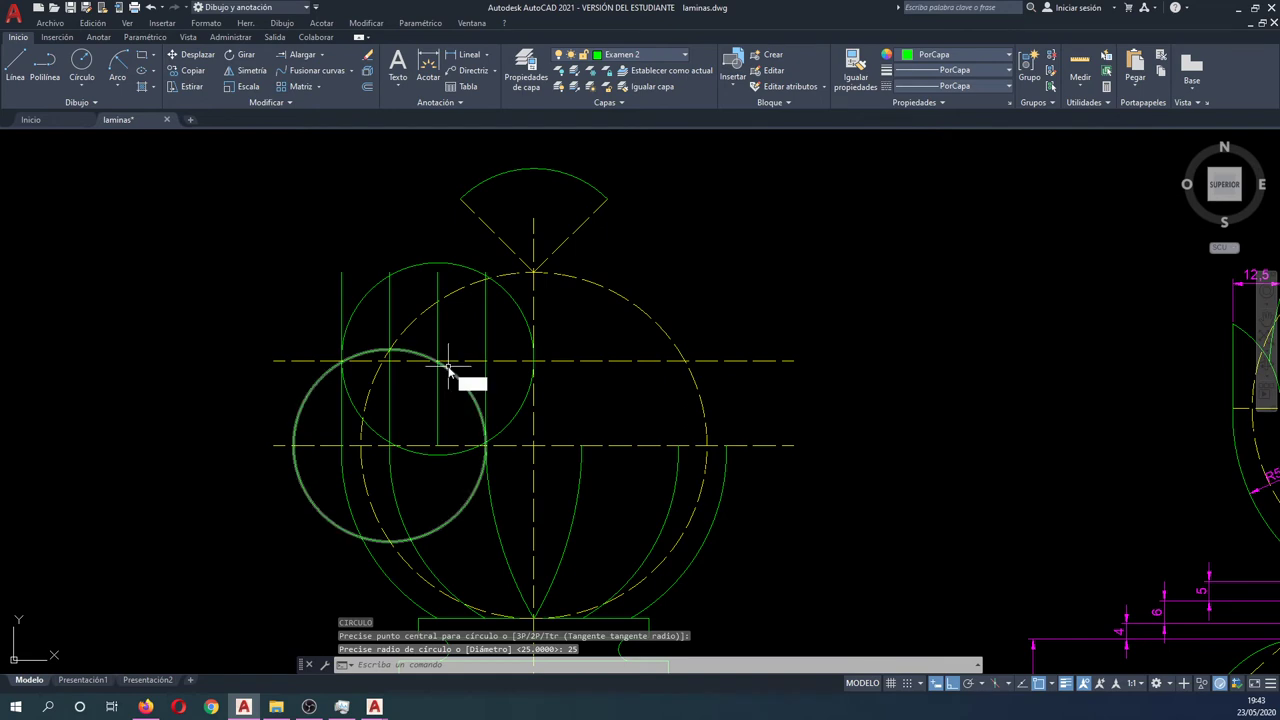
# Erase the stray vertical line.
pyautogui.press('Return')
pyautogui.scroll(3, 487, 450)
pyautogui.scroll(3, 487, 455)
pyautogui.scroll(3, 487, 455)
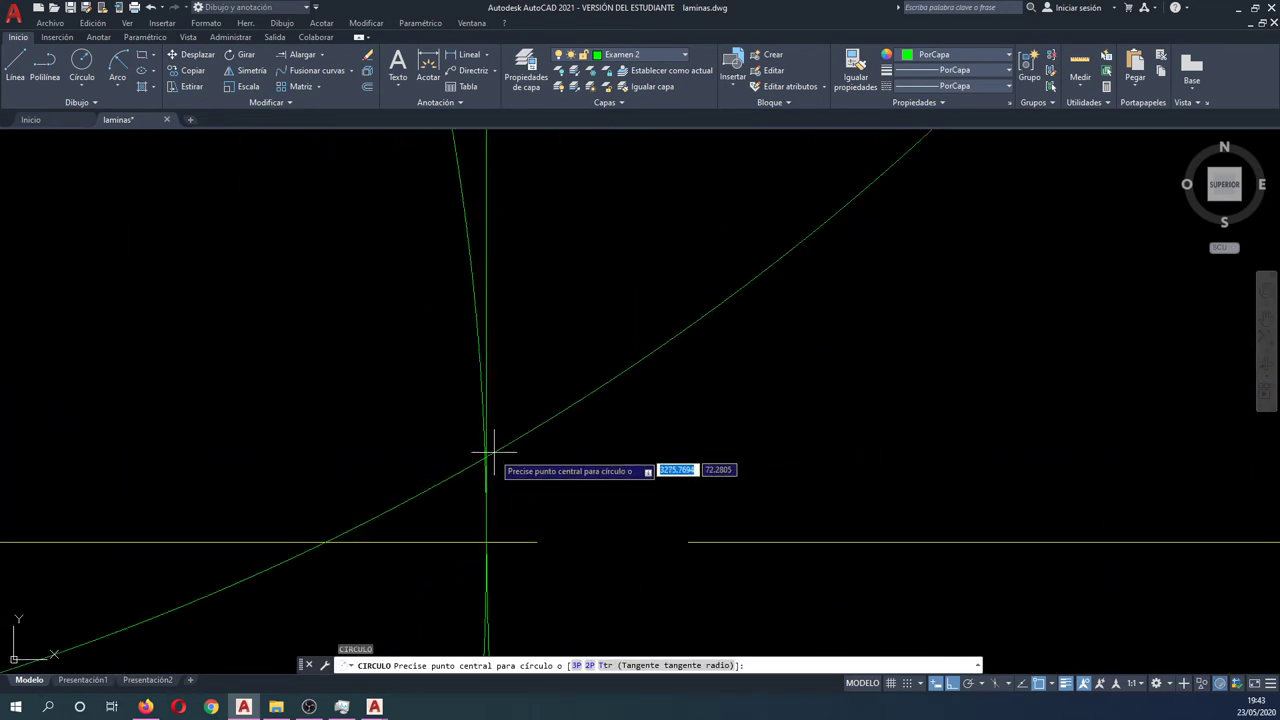
pyautogui.press('Escape')
pyautogui.click(507, 349)
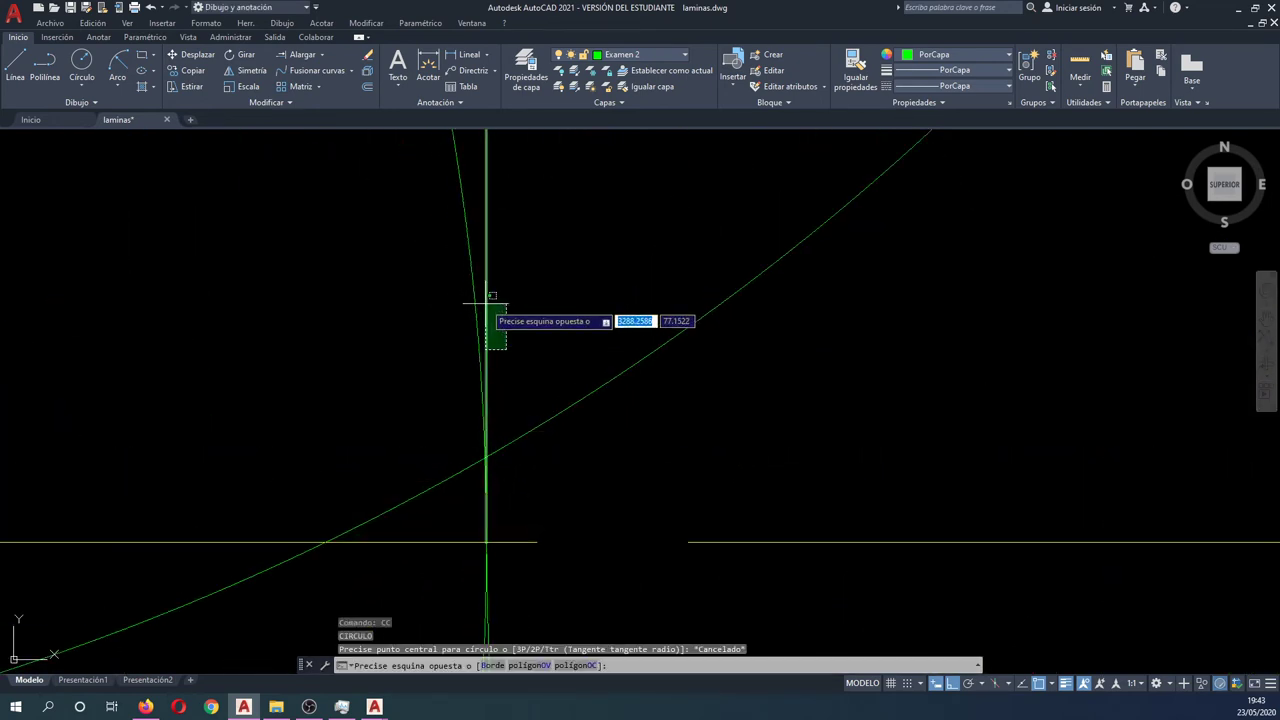
pyautogui.click(486, 303)
pyautogui.press('Delete')
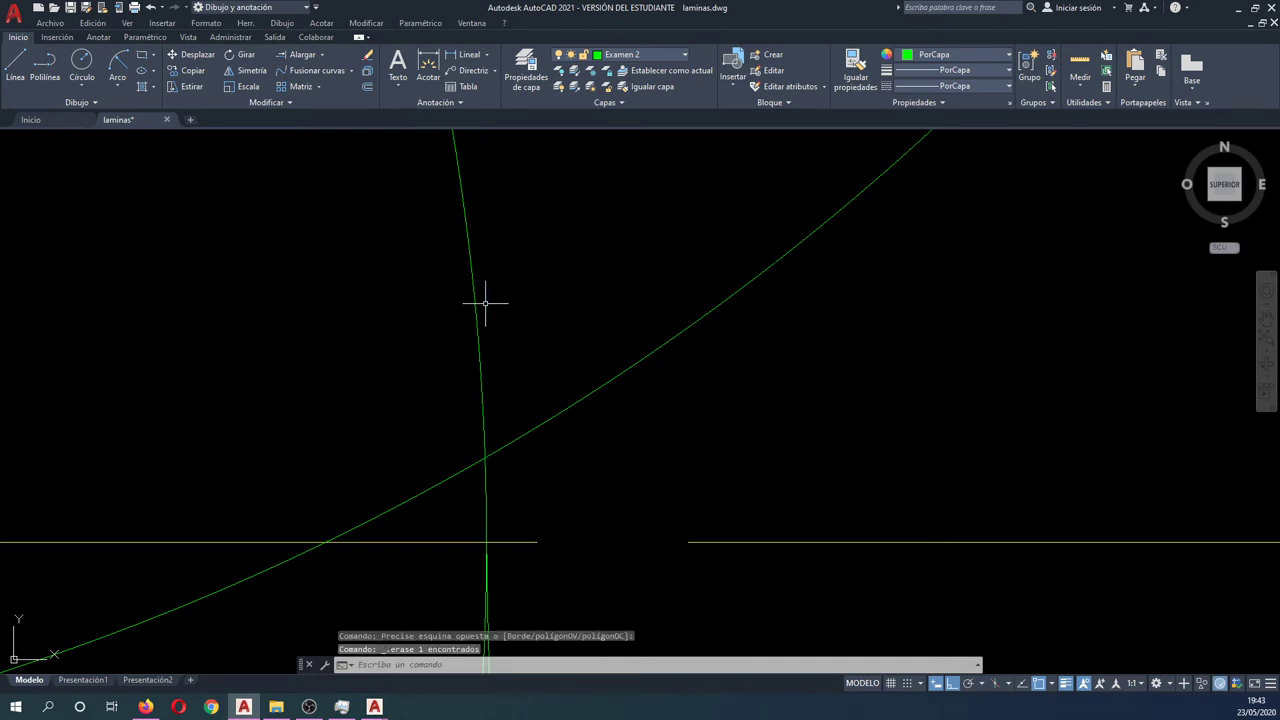
# Add another radius-25 circle at the lower line intersection.
pyautogui.write('c')
pyautogui.press('Return')
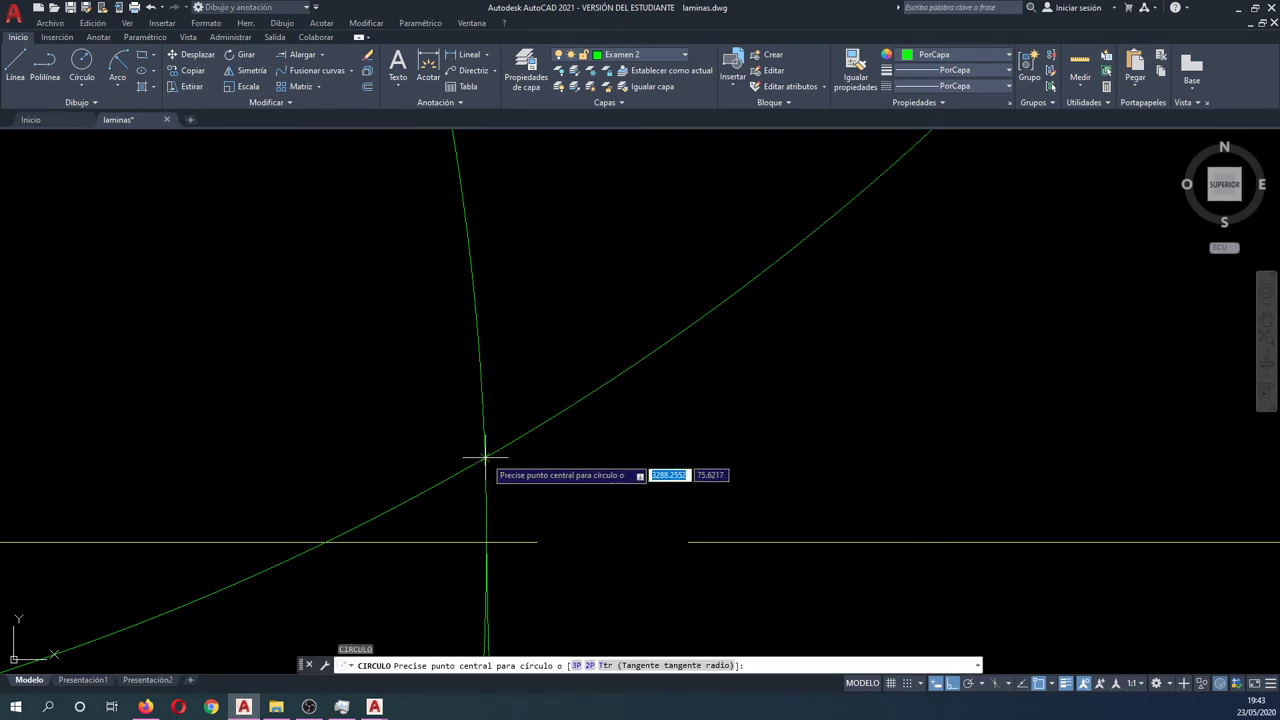
pyautogui.click(485, 458)
pyautogui.write('25')
pyautogui.press('Return')
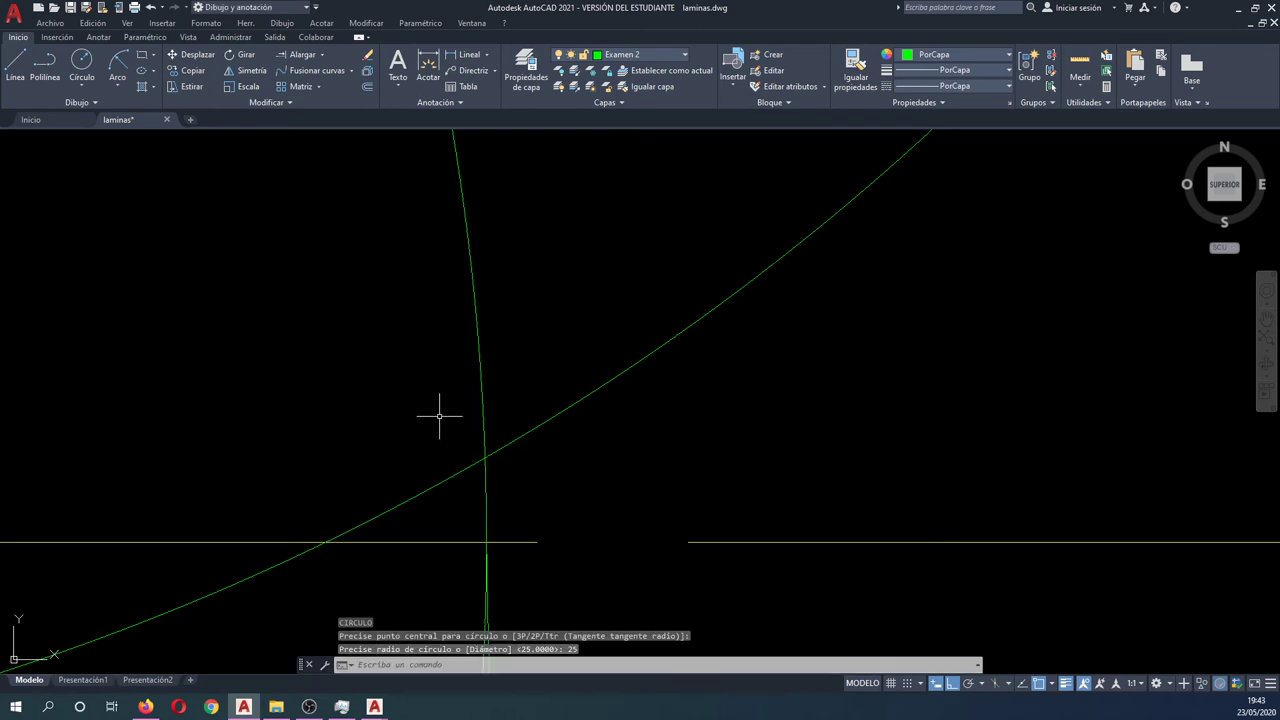
# Erase the two unwanted curves.
pyautogui.click(529, 486)
pyautogui.click(457, 416)
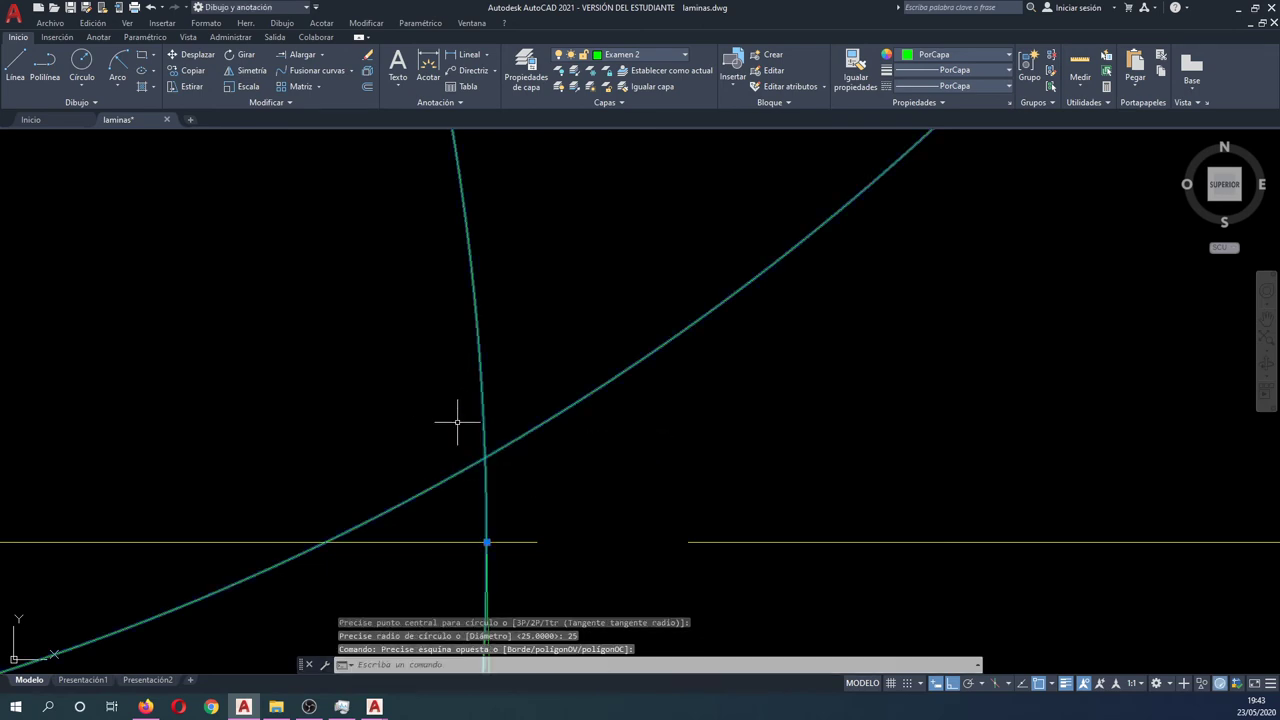
pyautogui.press('Delete')
pyautogui.scroll(-3, 497, 440)
pyautogui.scroll(-2, 500, 440)
# Trim away the right part of the circle and the remaining lower arc.
pyautogui.scroll(2, 460, 419)
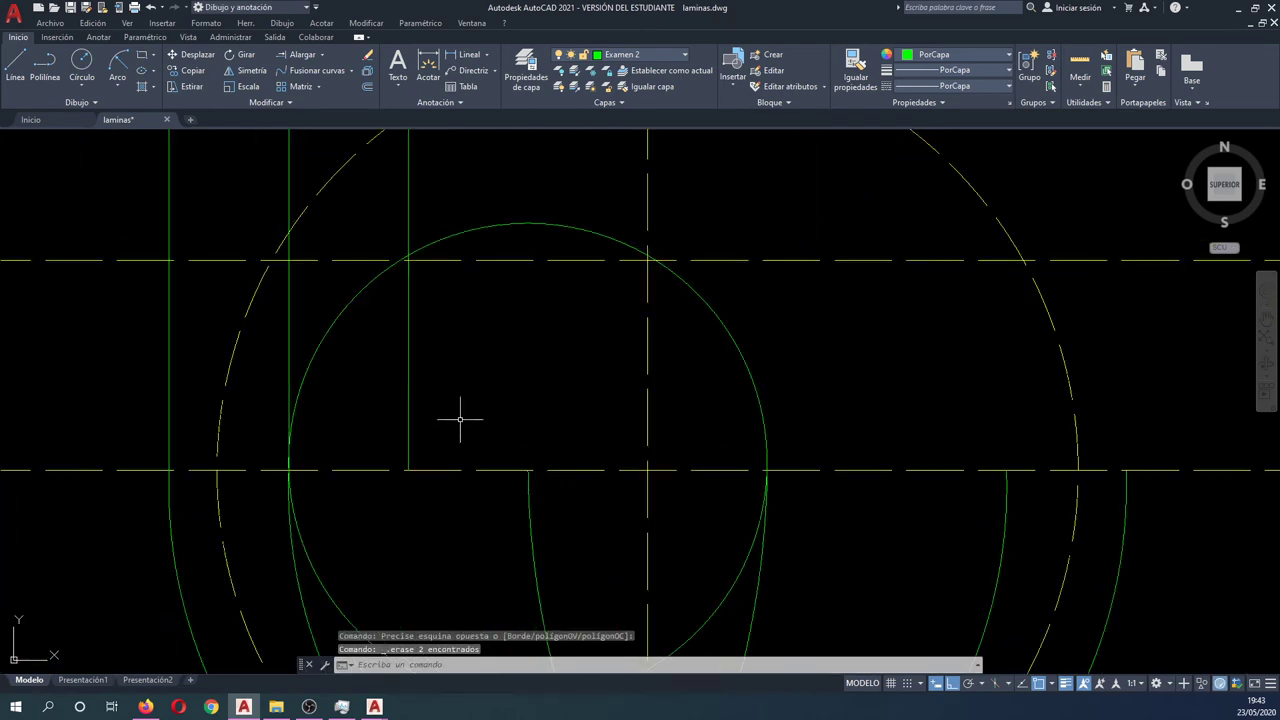
pyautogui.write('rr')
pyautogui.press('Return')
pyautogui.click(437, 481)
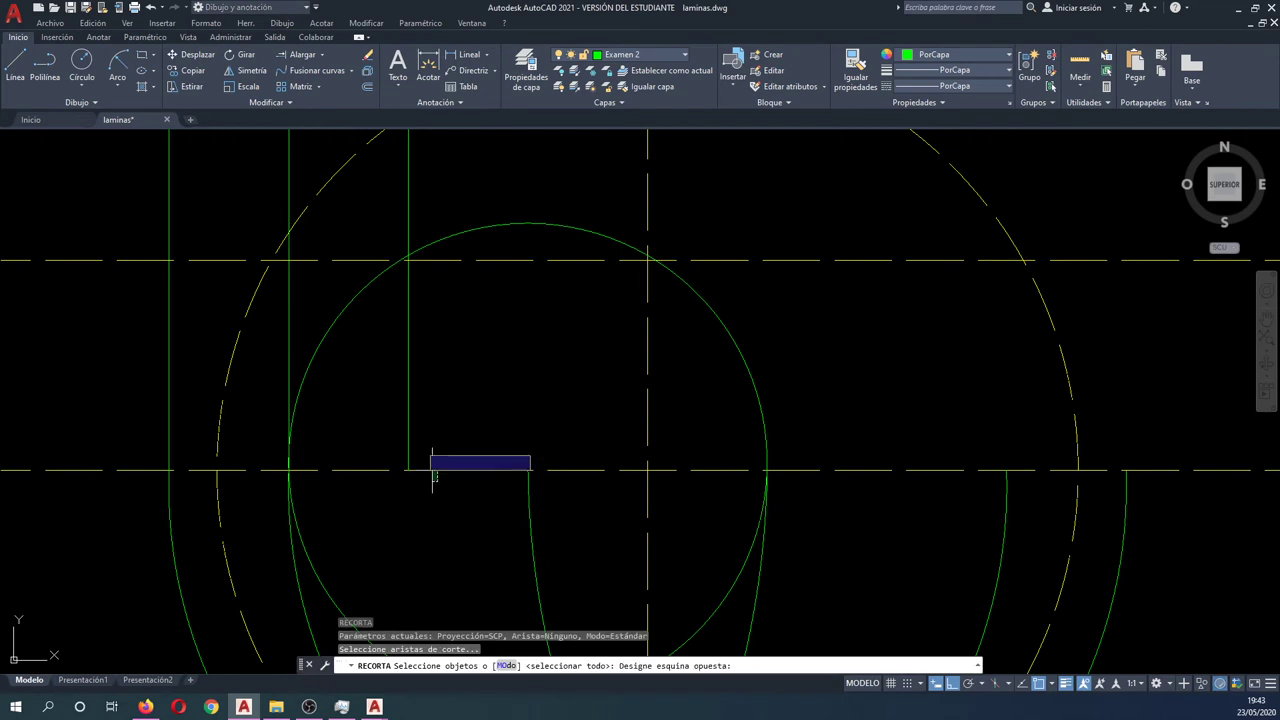
pyautogui.click(350, 284)
pyautogui.press('Return')
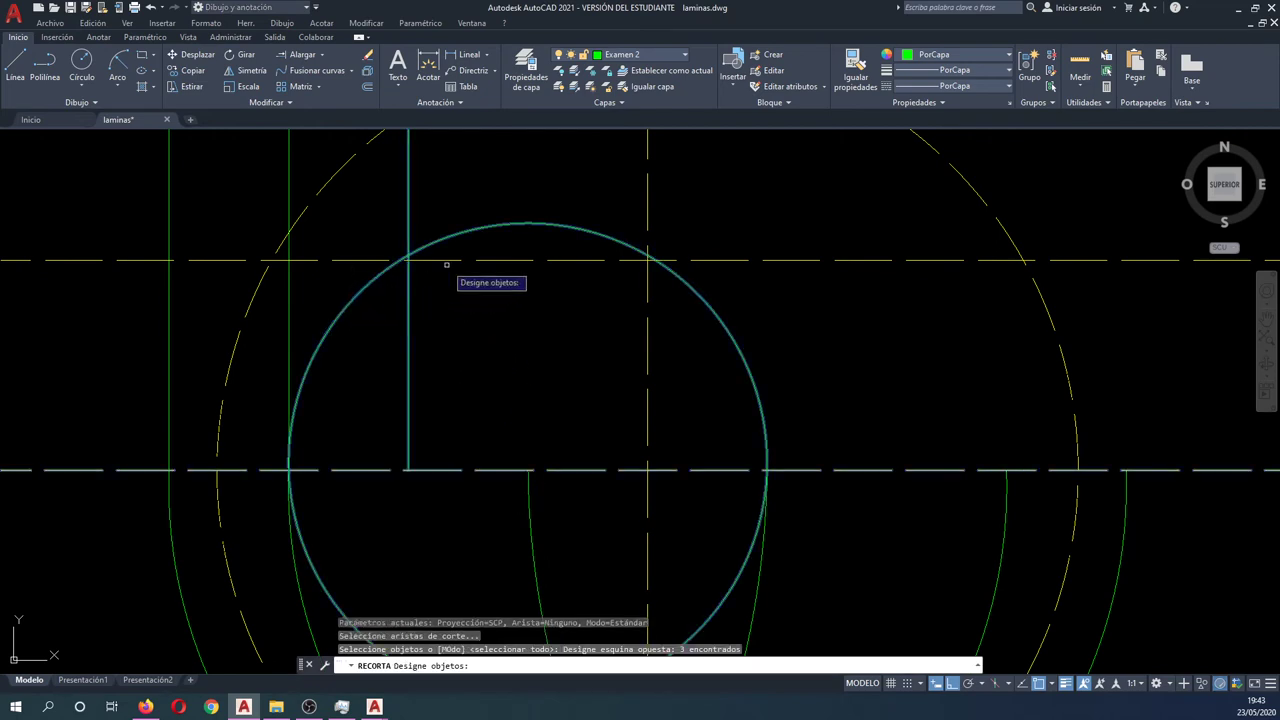
pyautogui.click(455, 240)
pyautogui.click(451, 262)
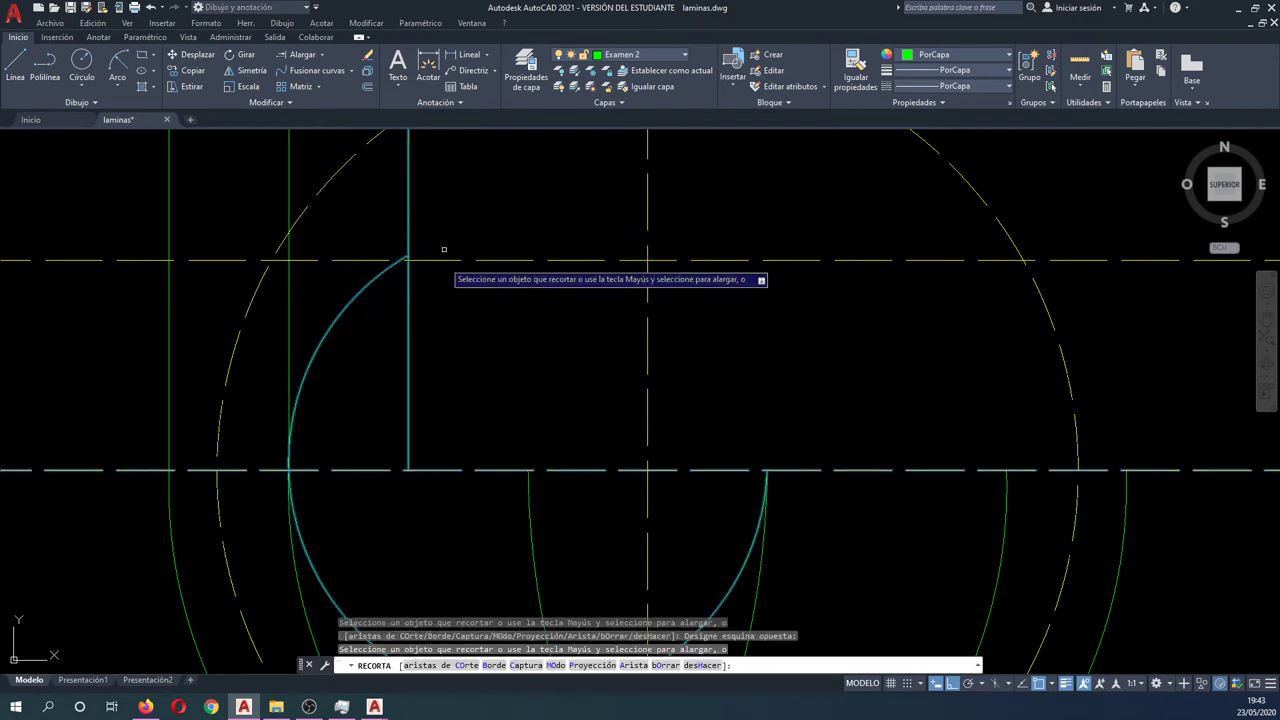
pyautogui.click(739, 573)
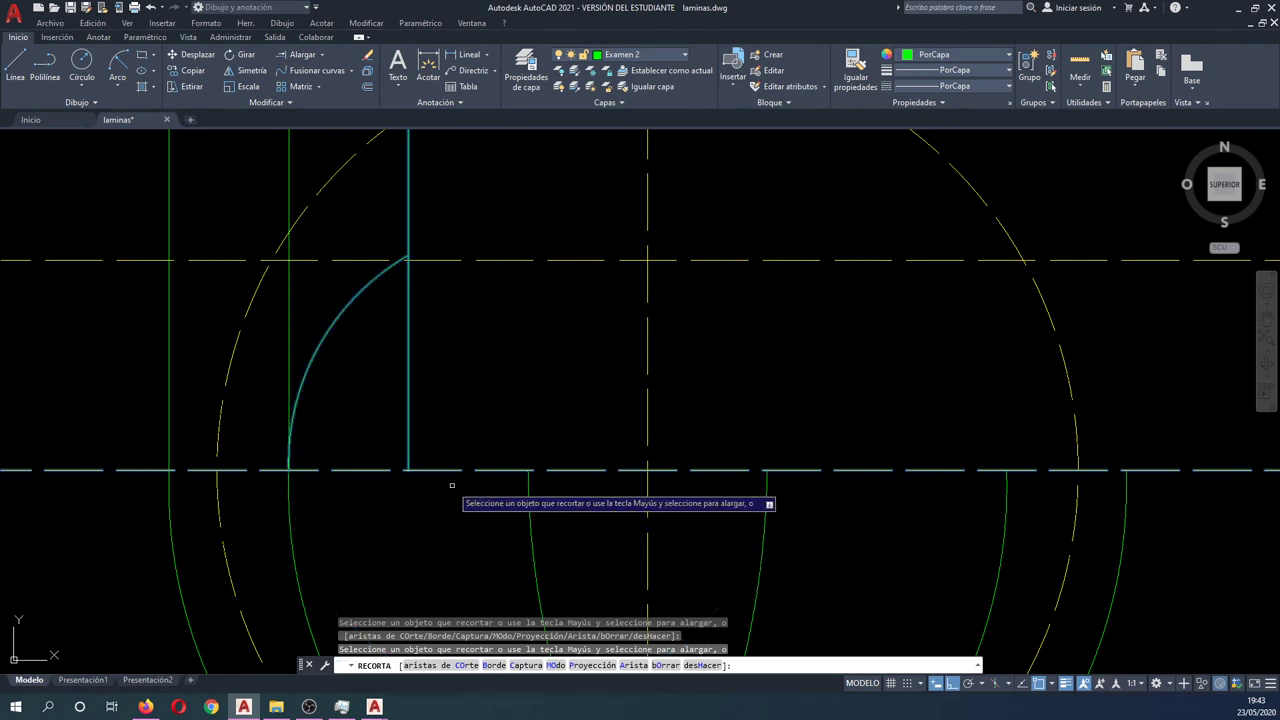
pyautogui.press('Escape')
# Mirror the small arc about a vertical line, keeping the original.
pyautogui.scroll(-2, 431, 476)
pyautogui.scroll(-3, 429, 476)
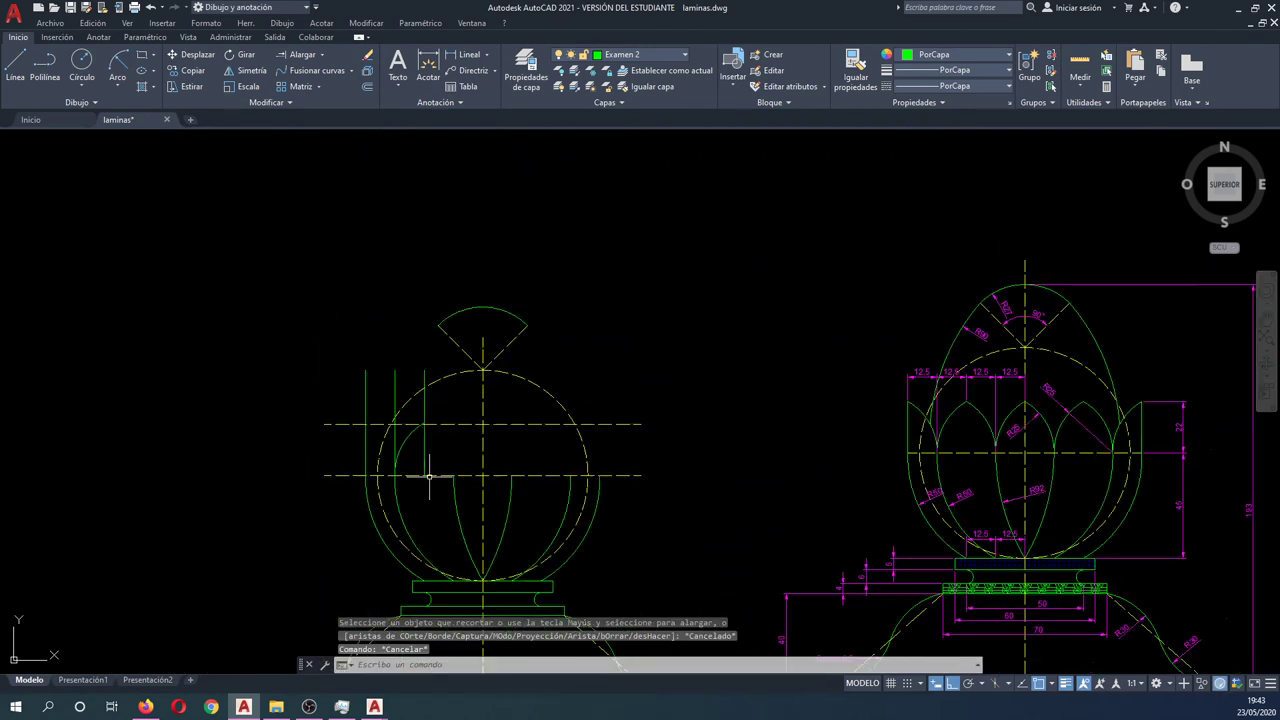
pyautogui.moveTo(414, 457); pyautogui.dragTo(401, 444, button='middle')
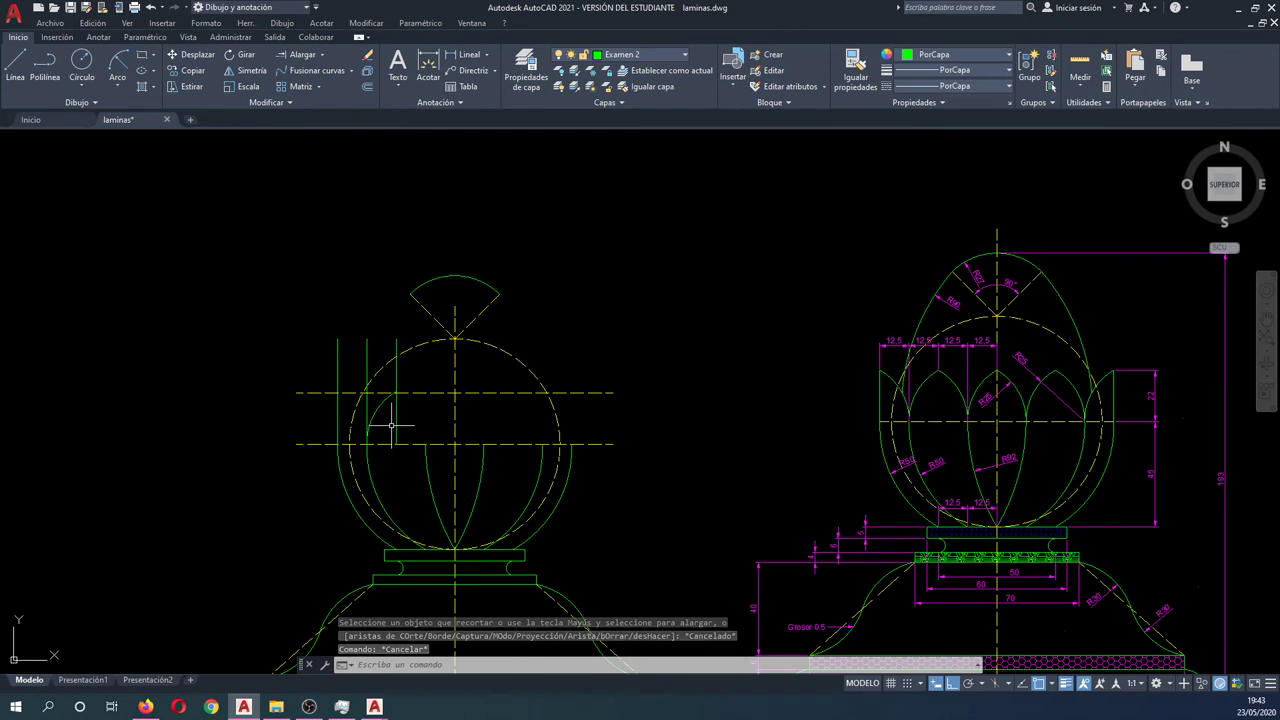
pyautogui.write('si')
pyautogui.press('Return')
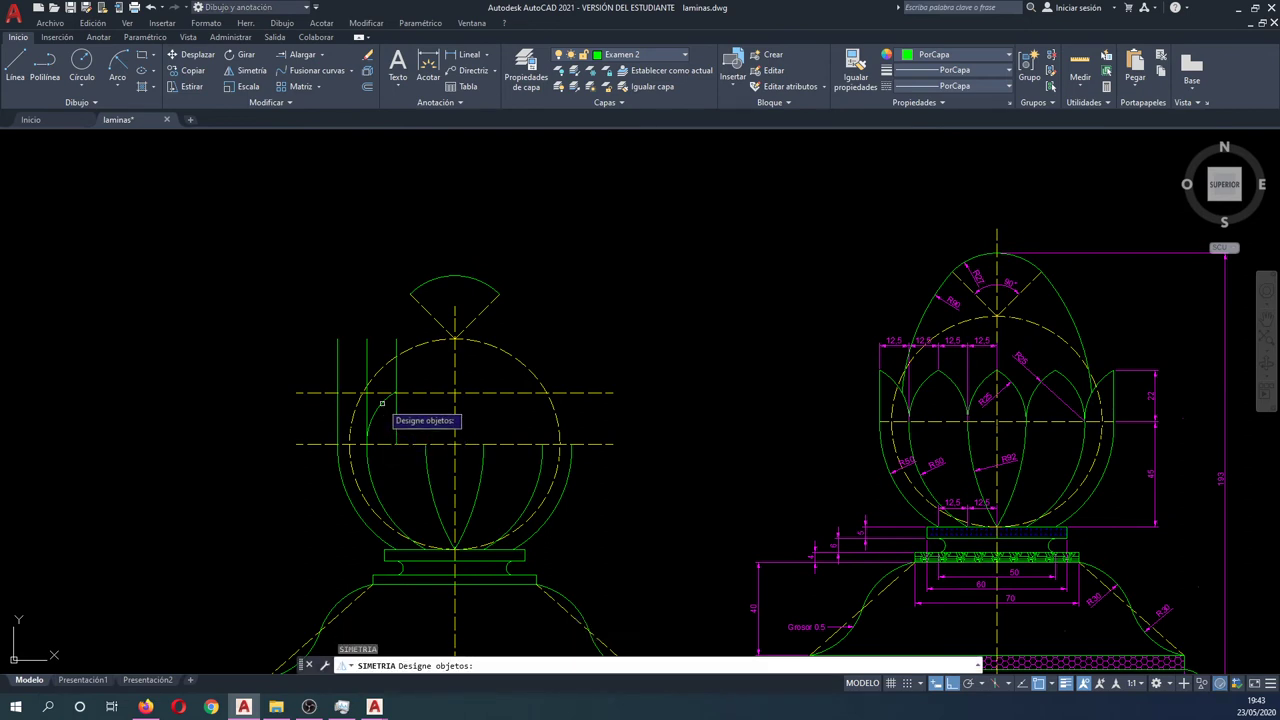
pyautogui.click(382, 411)
pyautogui.press('Return')
pyautogui.click(396, 338)
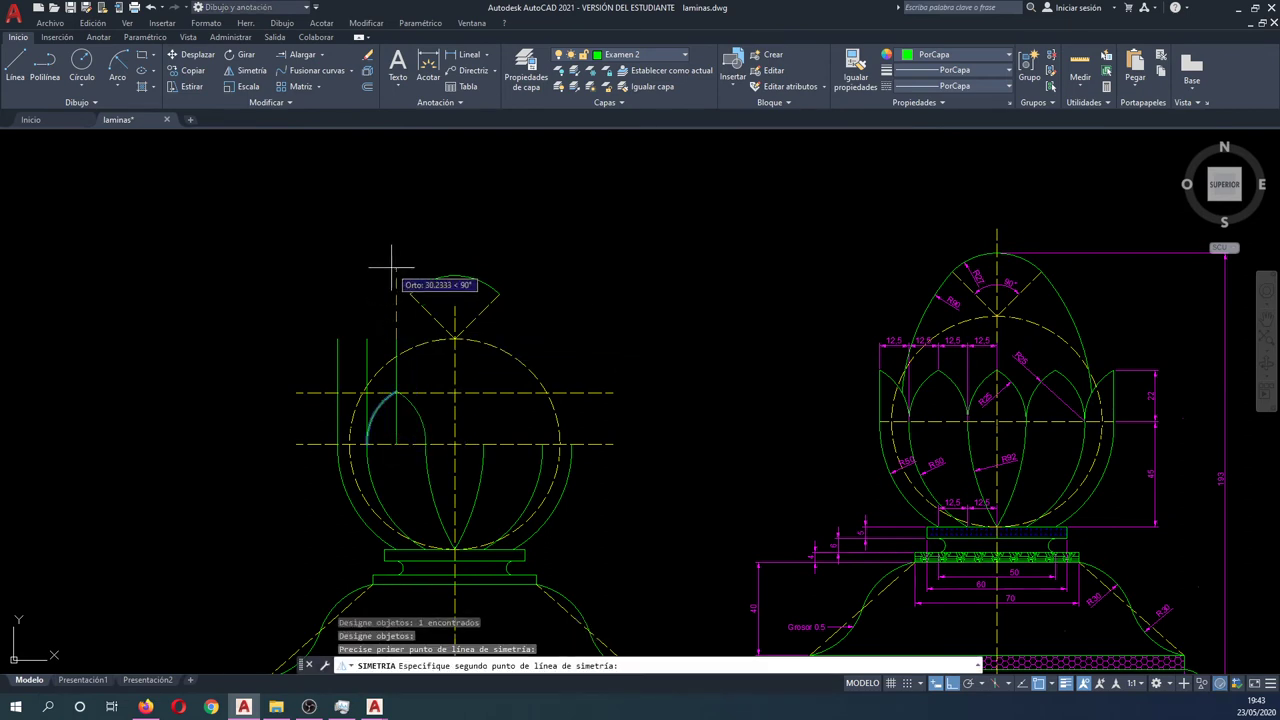
pyautogui.click(396, 285)
pyautogui.press('Return')
# Copy the mirrored arc to the left side of the circle.
pyautogui.write('co')
pyautogui.press('Return')
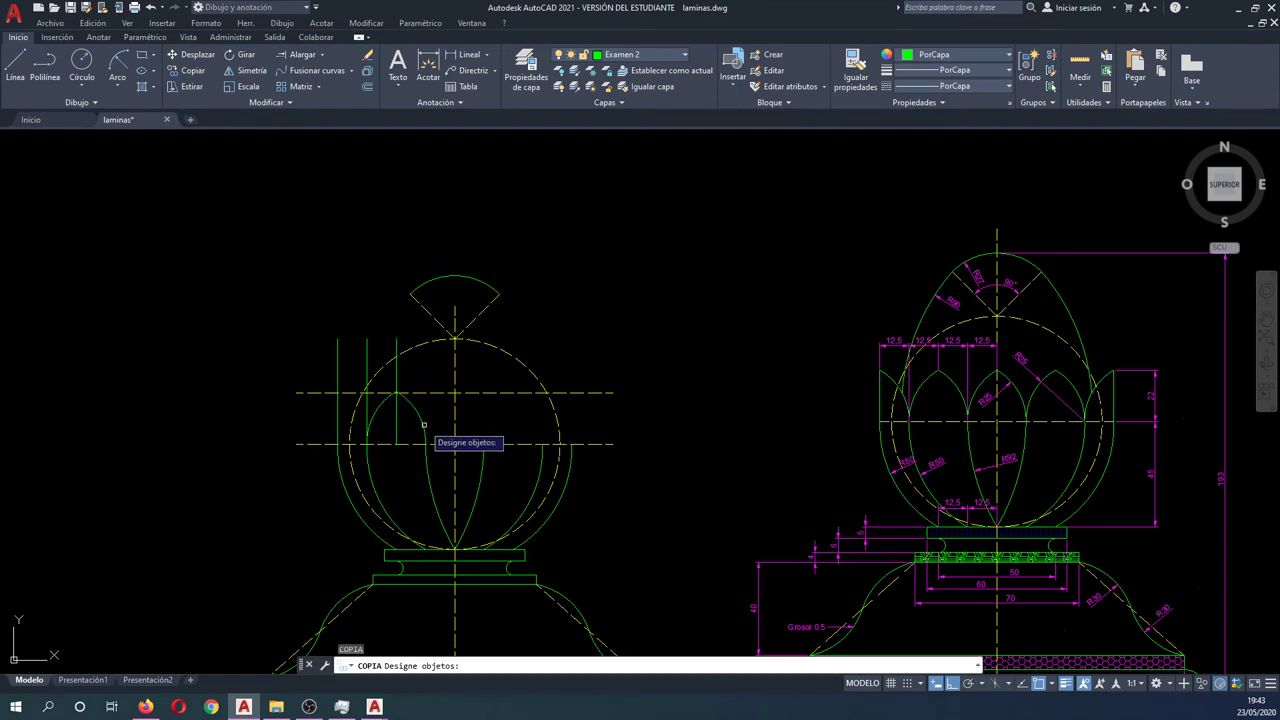
pyautogui.click(429, 441)
pyautogui.click(398, 395)
pyautogui.press('Return')
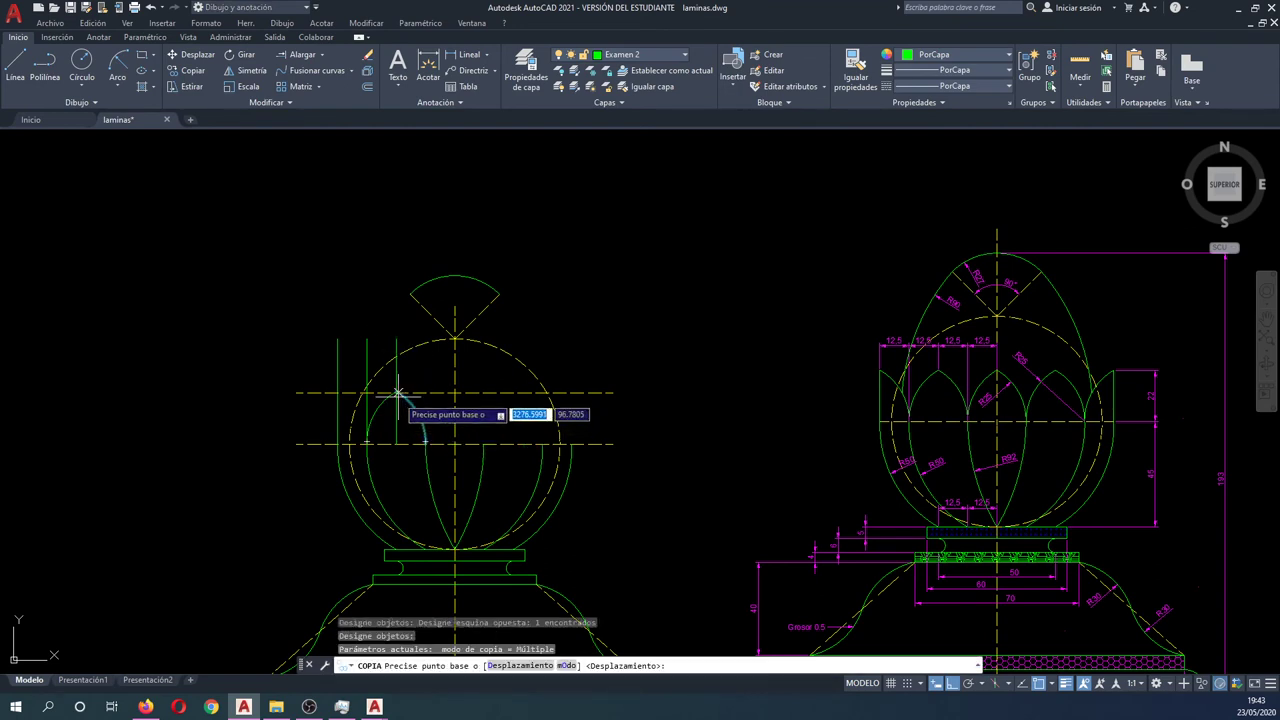
pyautogui.click(397, 392)
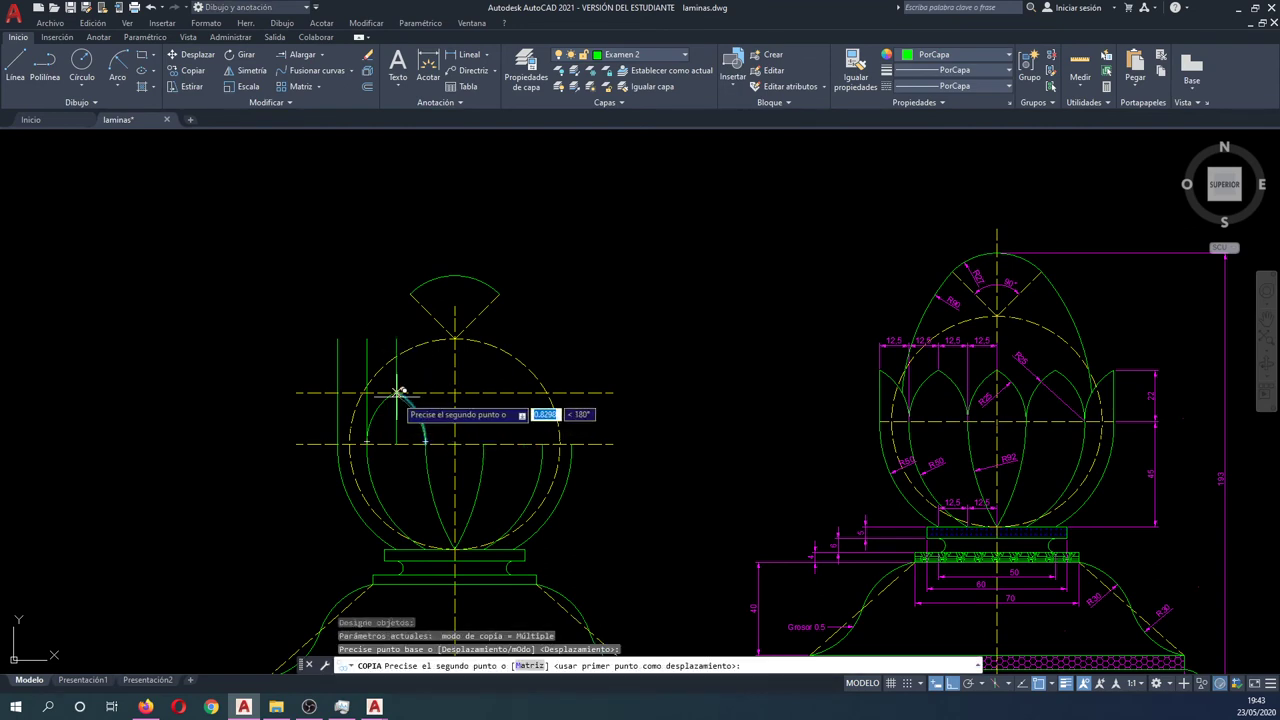
pyautogui.click(341, 392)
pyautogui.press('Escape')
# Copy that arc further along the horizontal axis for the next petal tip.
pyautogui.write('c')
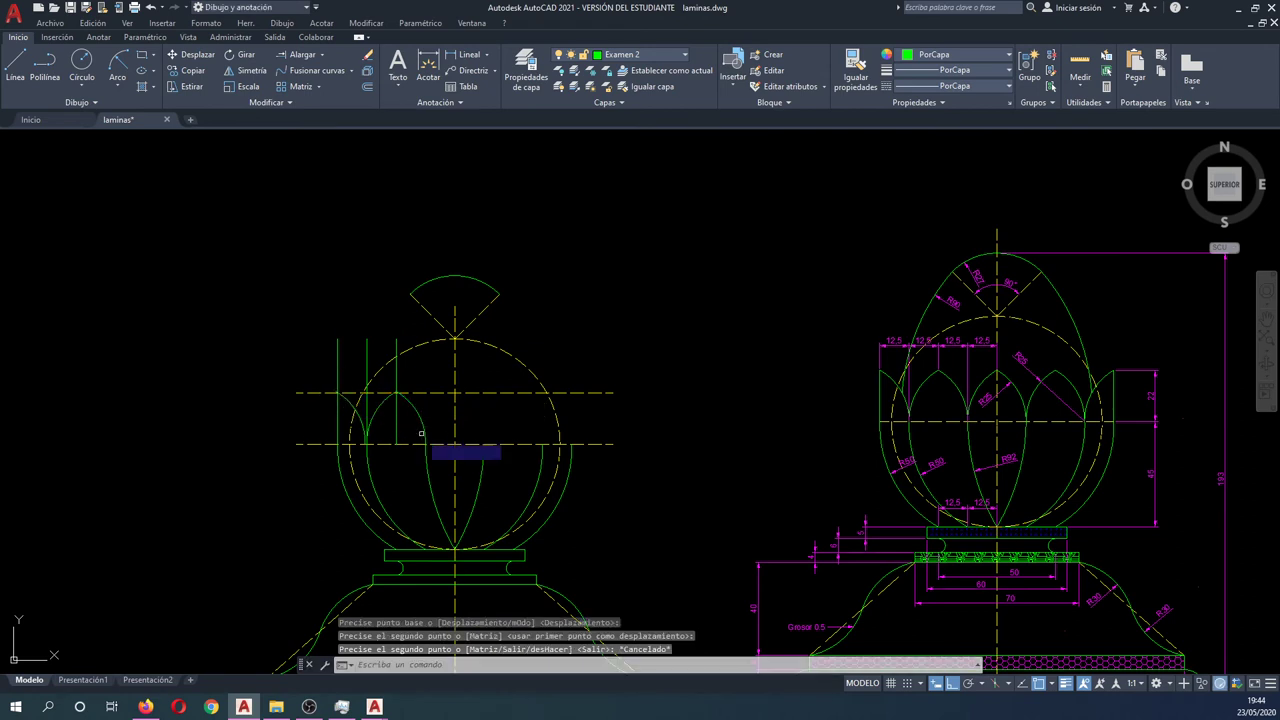
pyautogui.press('Return')
pyautogui.click(381, 406)
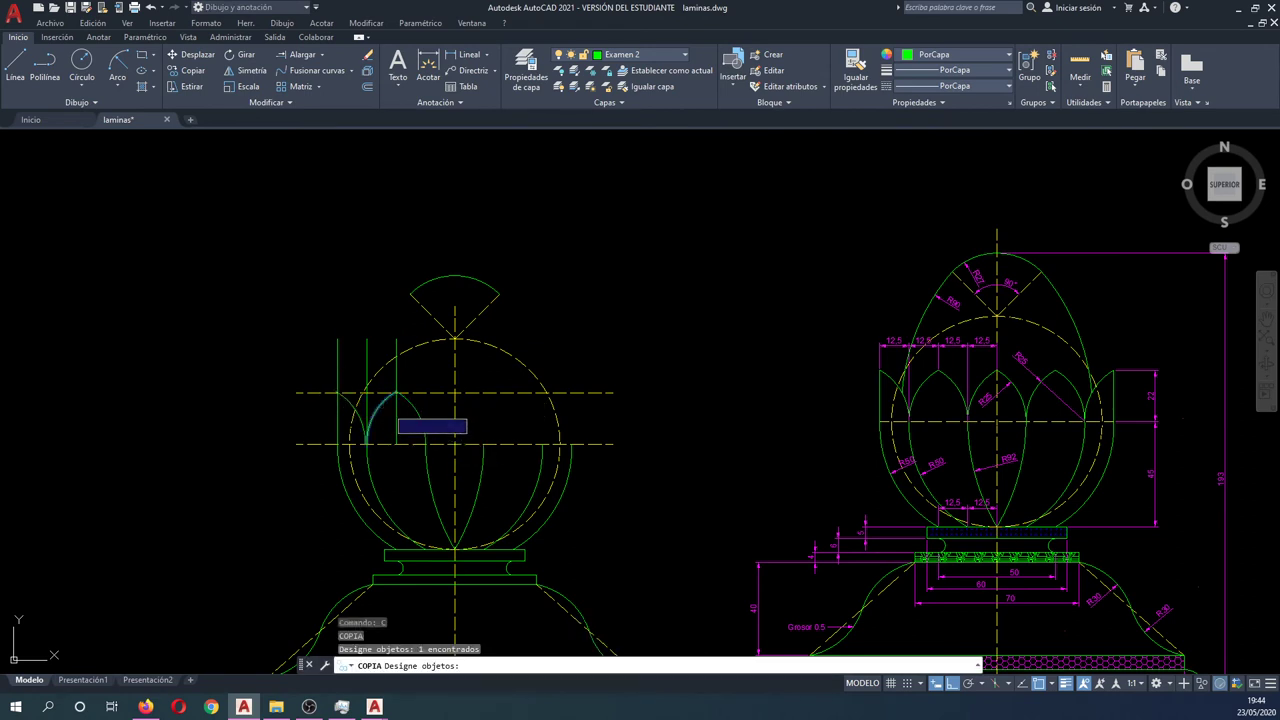
pyautogui.press('Return')
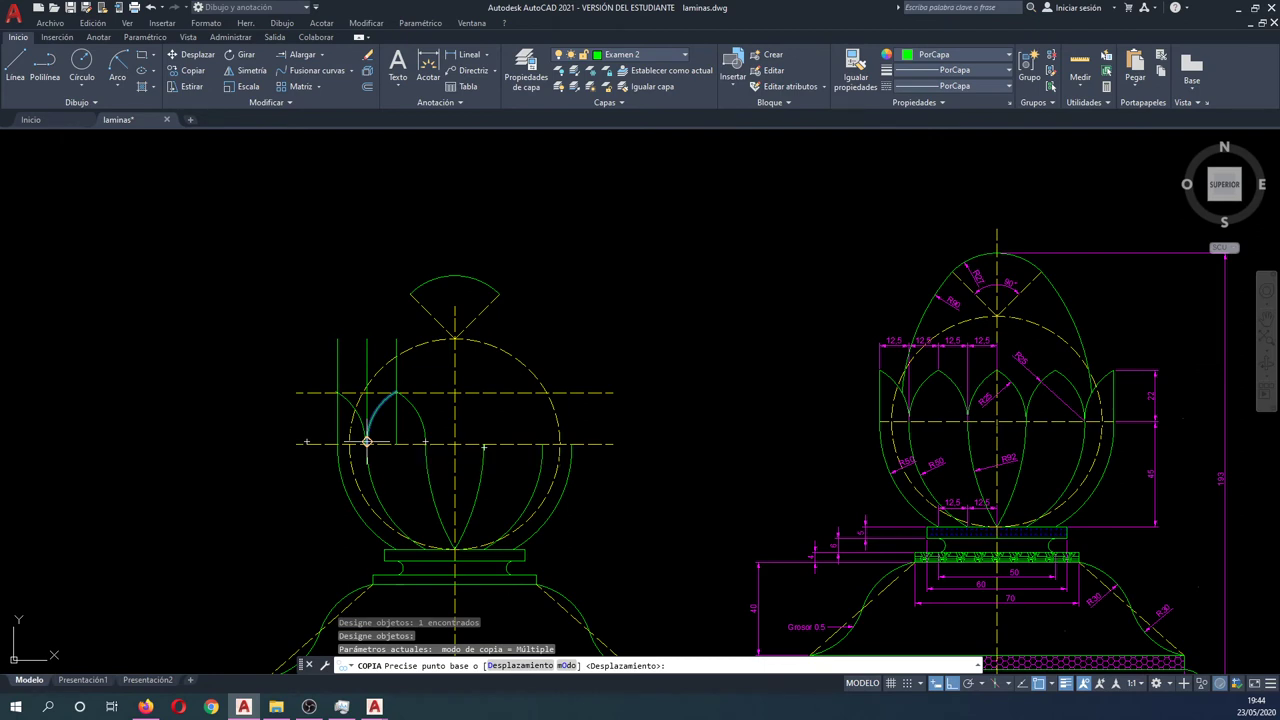
pyautogui.click(367, 441)
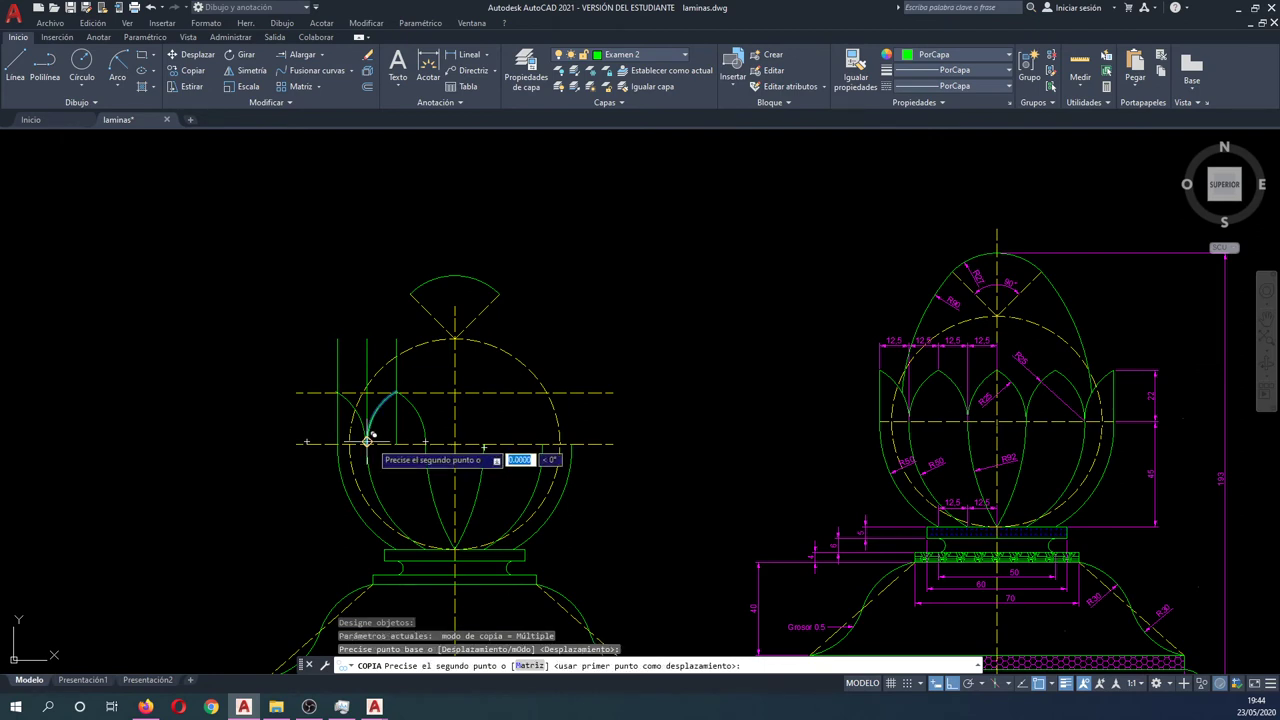
pyautogui.click(425, 440)
pyautogui.press('Escape')
# Erase the three left vertical construction lines and select the upper dashed line.
pyautogui.click(406, 345)
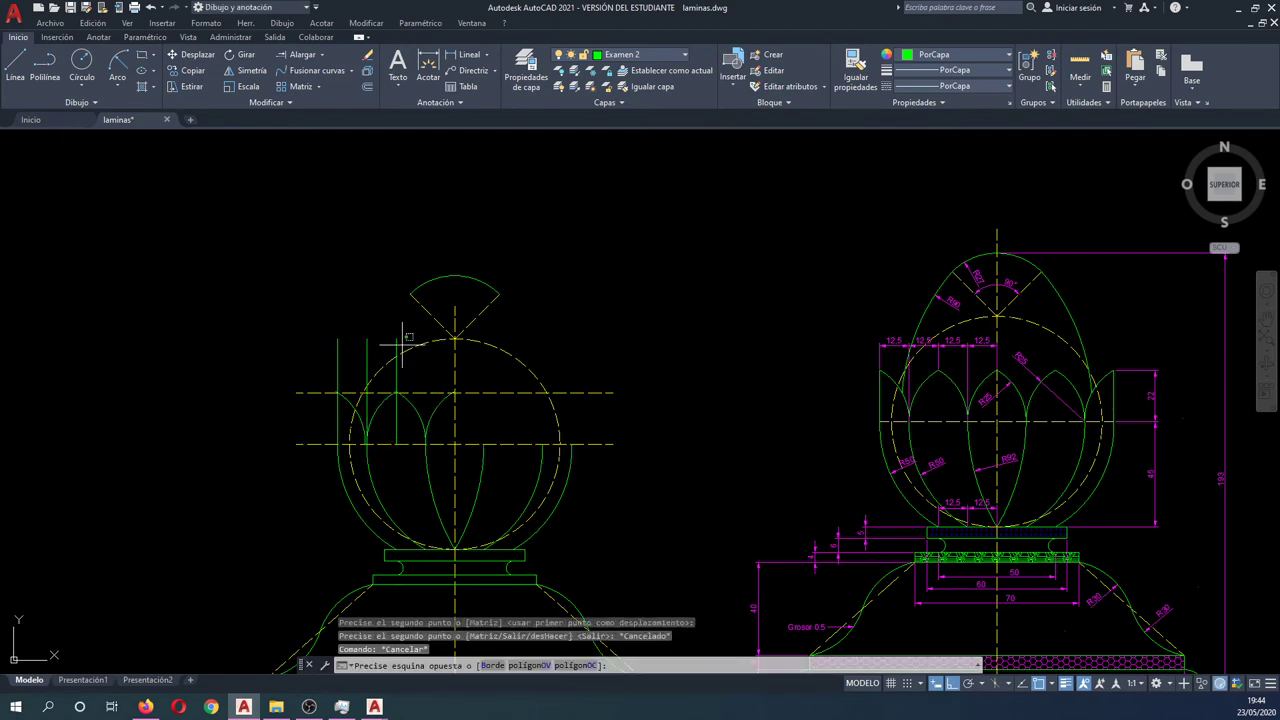
pyautogui.click(326, 346)
pyautogui.press('Delete')
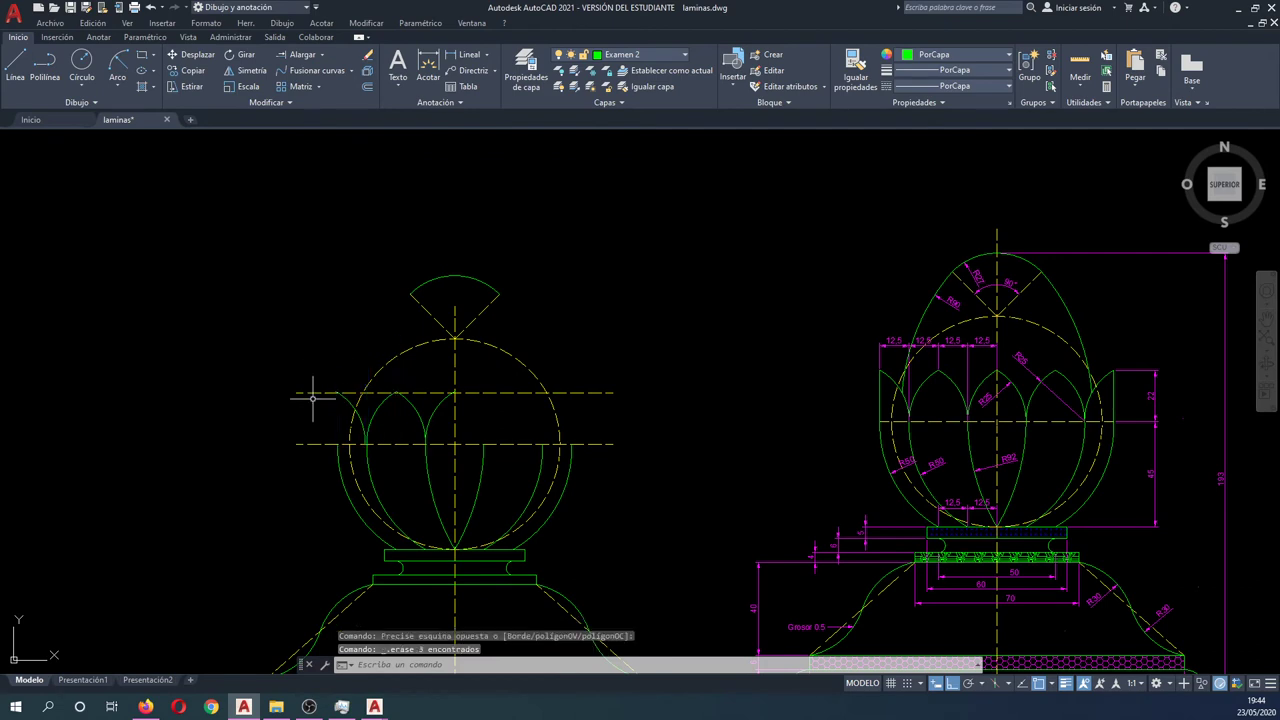
pyautogui.click(312, 393)
# Erase the upper horizontal dashed line and a misplaced trial vertical line.
pyautogui.press('Delete')
pyautogui.write('l:')
pyautogui.press('Return')
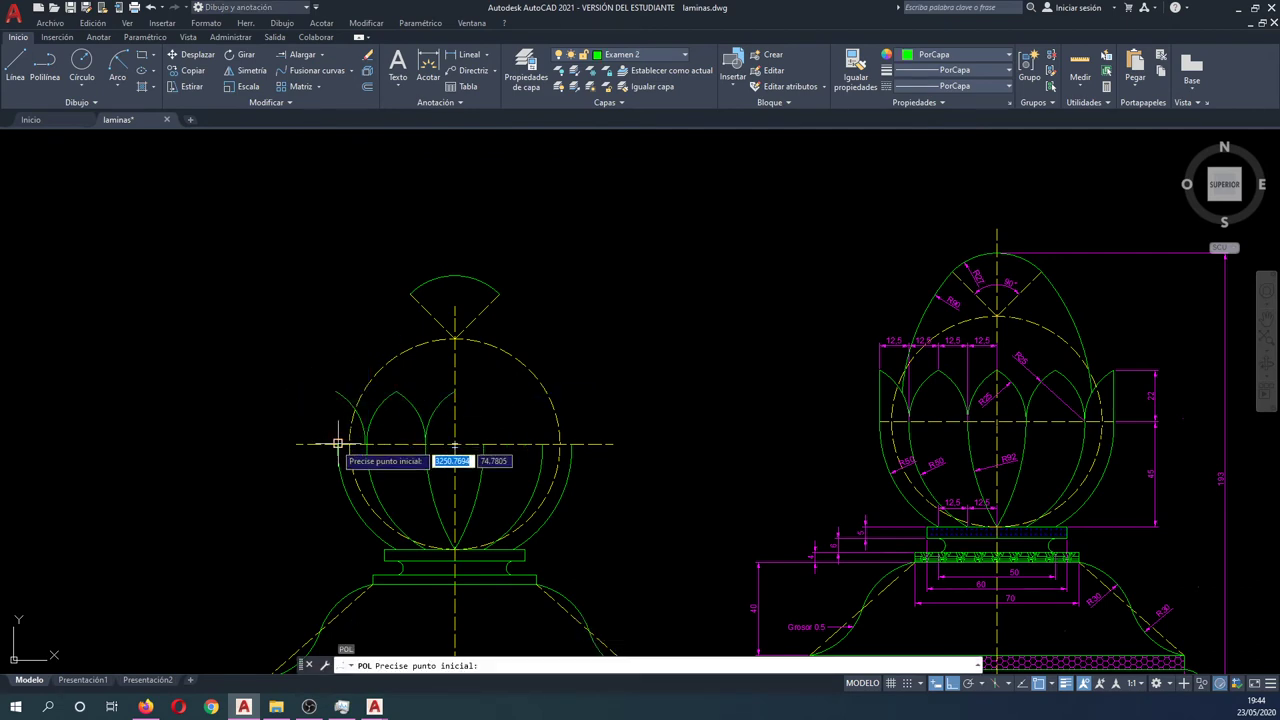
pyautogui.click(336, 440)
pyautogui.click(336, 391)
pyautogui.press('Return')
pyautogui.scroll(-2, 337, 385)
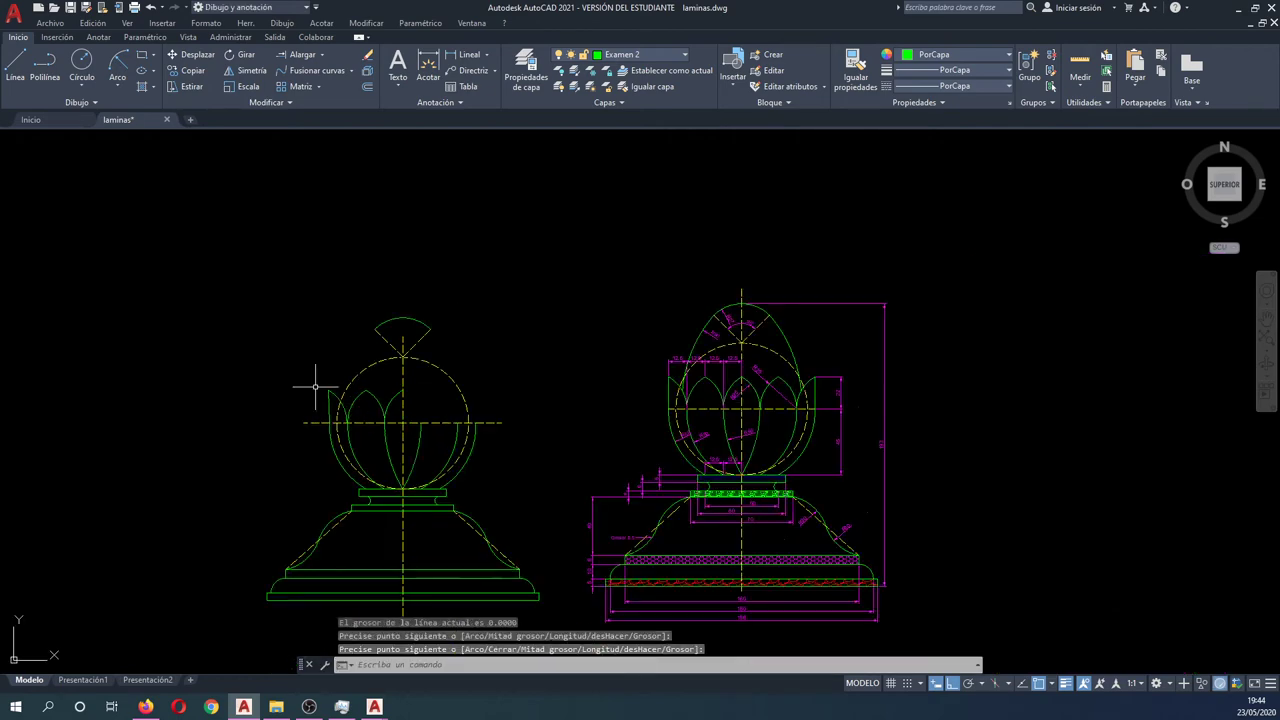
pyautogui.scroll(4, 337, 395)
pyautogui.scroll(2, 333, 405)
pyautogui.click(331, 410)
pyautogui.click(310, 394)
pyautogui.press('Delete')
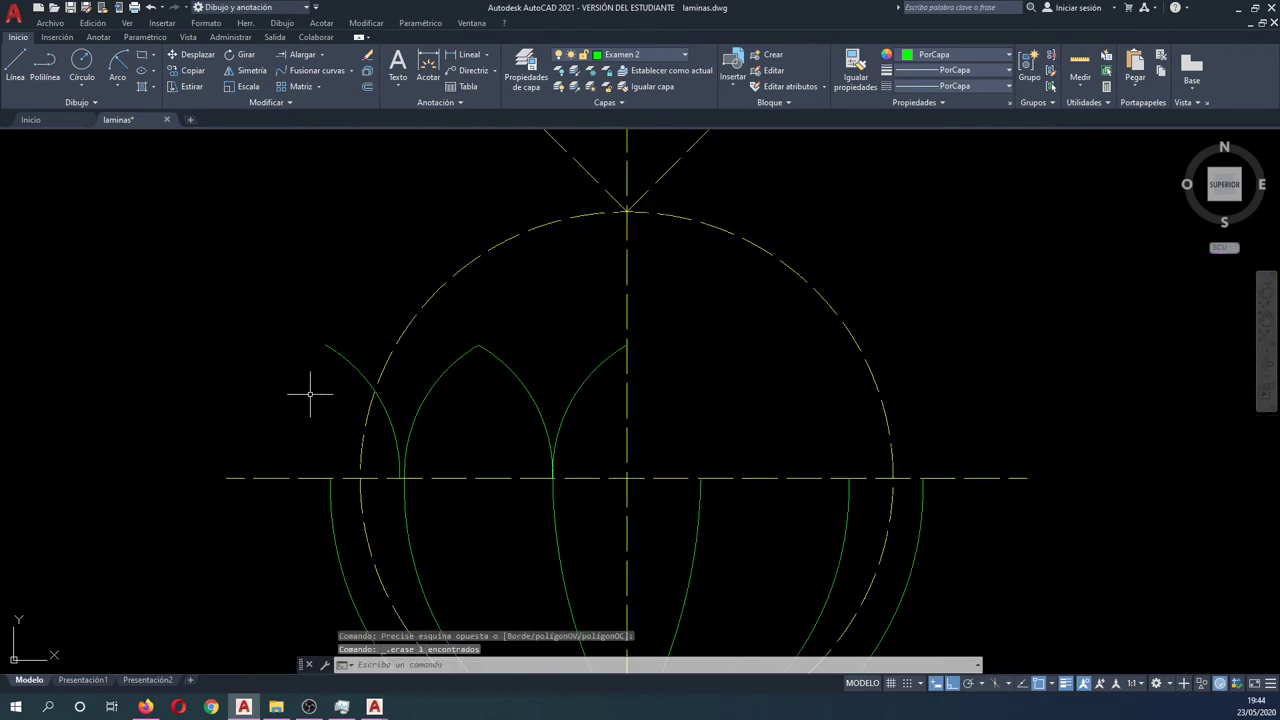
# Draw a vertical polyline up from the horizontal axis as the left outer petal edge.
pyautogui.write('pl')
pyautogui.press('Return')
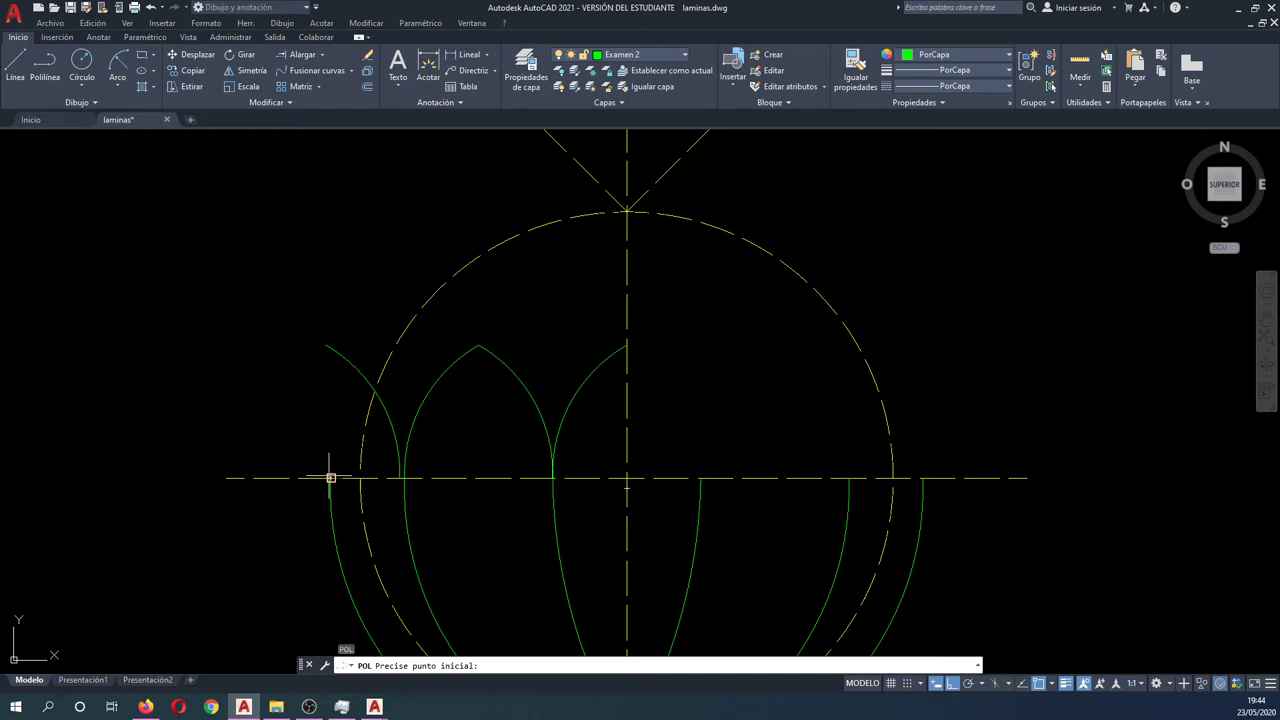
pyautogui.click(330, 478)
pyautogui.click(330, 255)
pyautogui.press('Escape')
pyautogui.press('Escape')
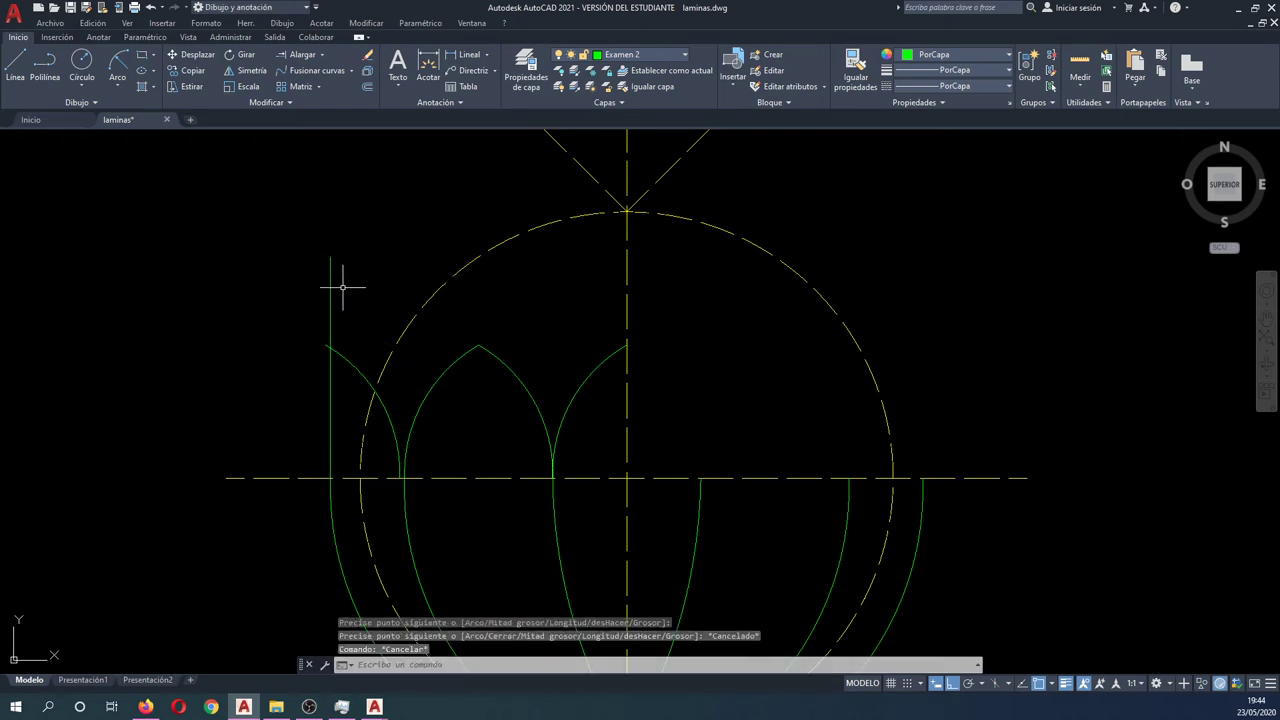
# Trim the outer petal edge polyline back at the arc.
pyautogui.write('em')
pyautogui.press('Return')
pyautogui.click(330, 383)
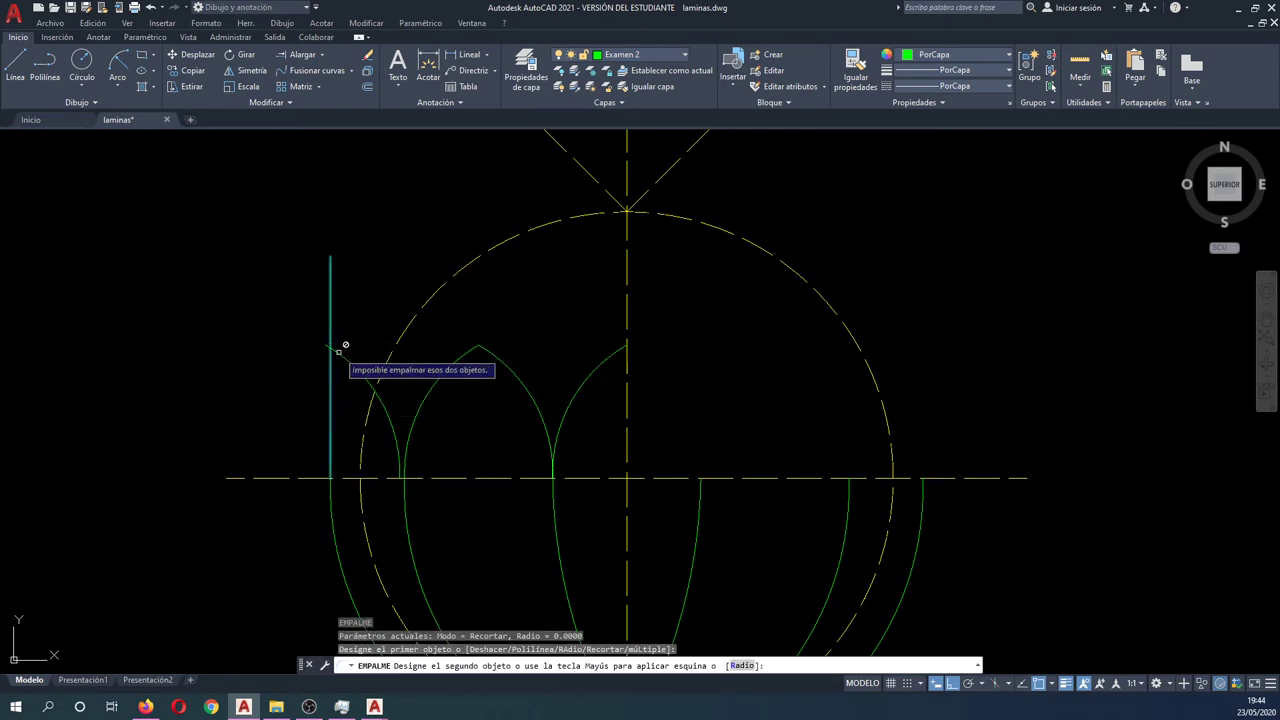
pyautogui.press('Escape')
pyautogui.write('rec')
pyautogui.press('Return')
pyautogui.click(380, 343)
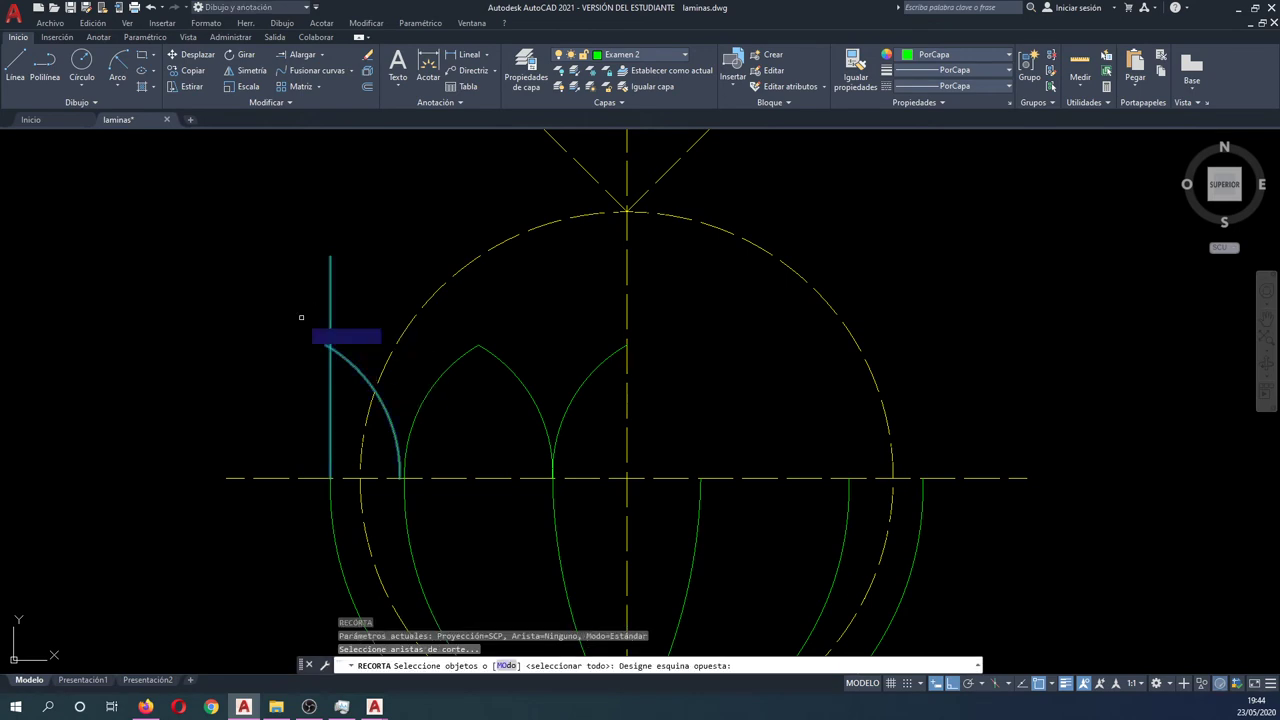
pyautogui.click(301, 317)
pyautogui.press('Return')
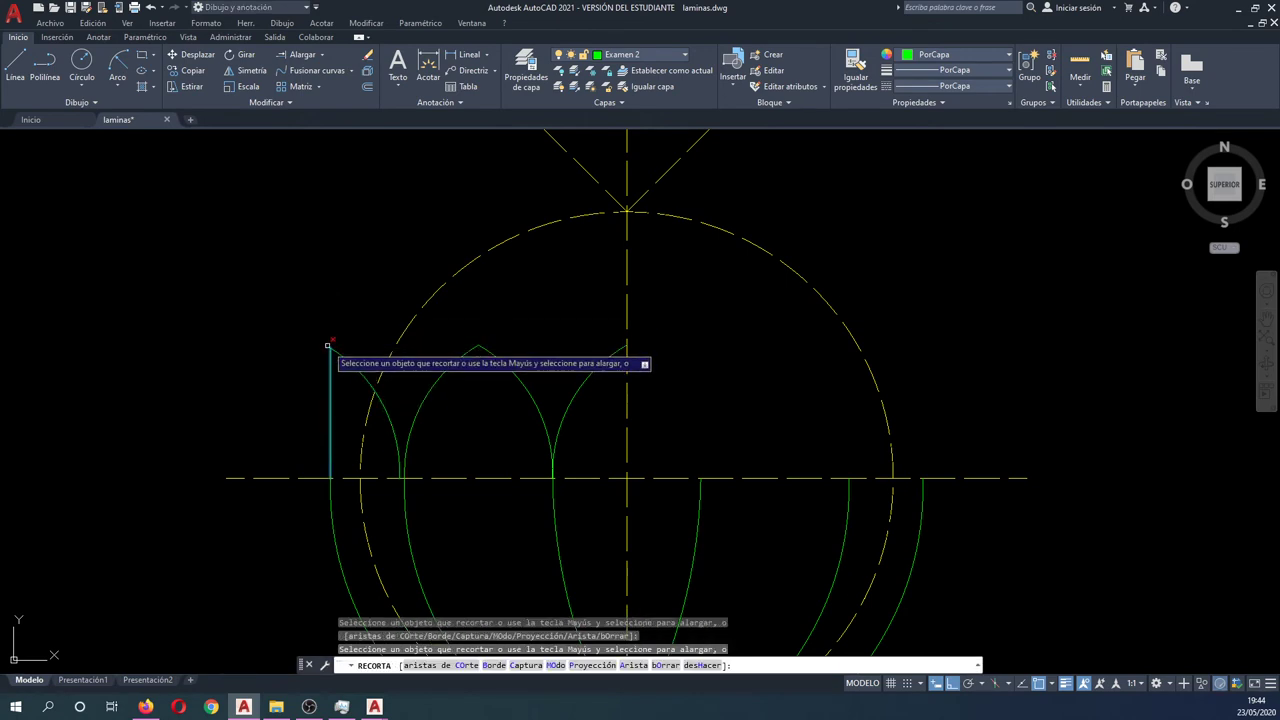
pyautogui.press('Return')
pyautogui.scroll(-2, 322, 338)
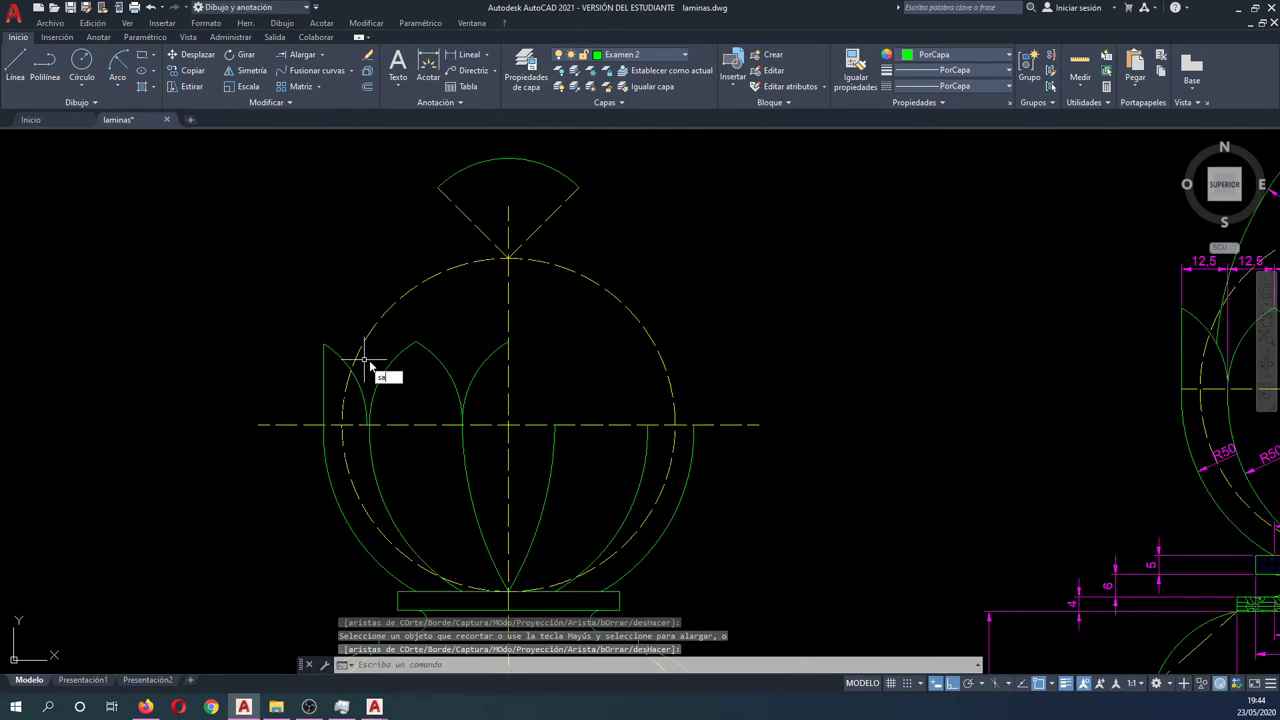
# Mirror the five left petal curves about the vertical axis, keeping the originals.
pyautogui.press('Return')
pyautogui.click(292, 324)
pyautogui.click(528, 441)
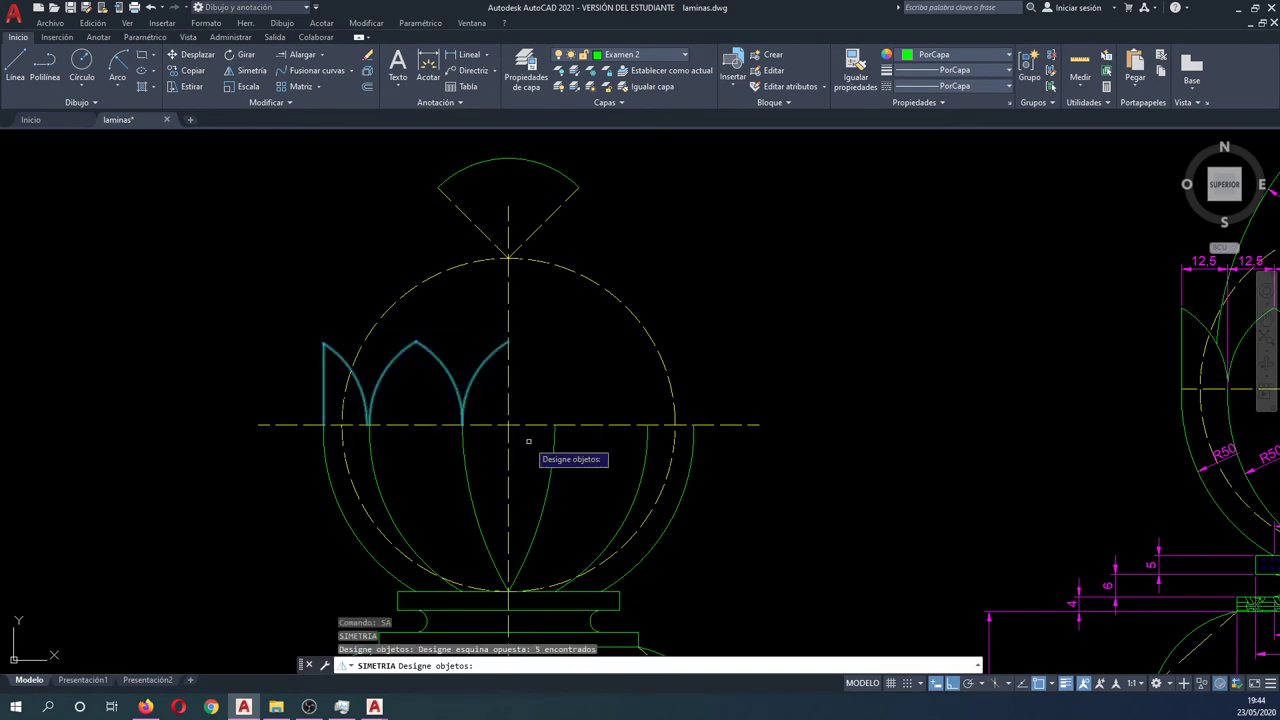
pyautogui.press('Return')
pyautogui.click(509, 207)
pyautogui.click(509, 195)
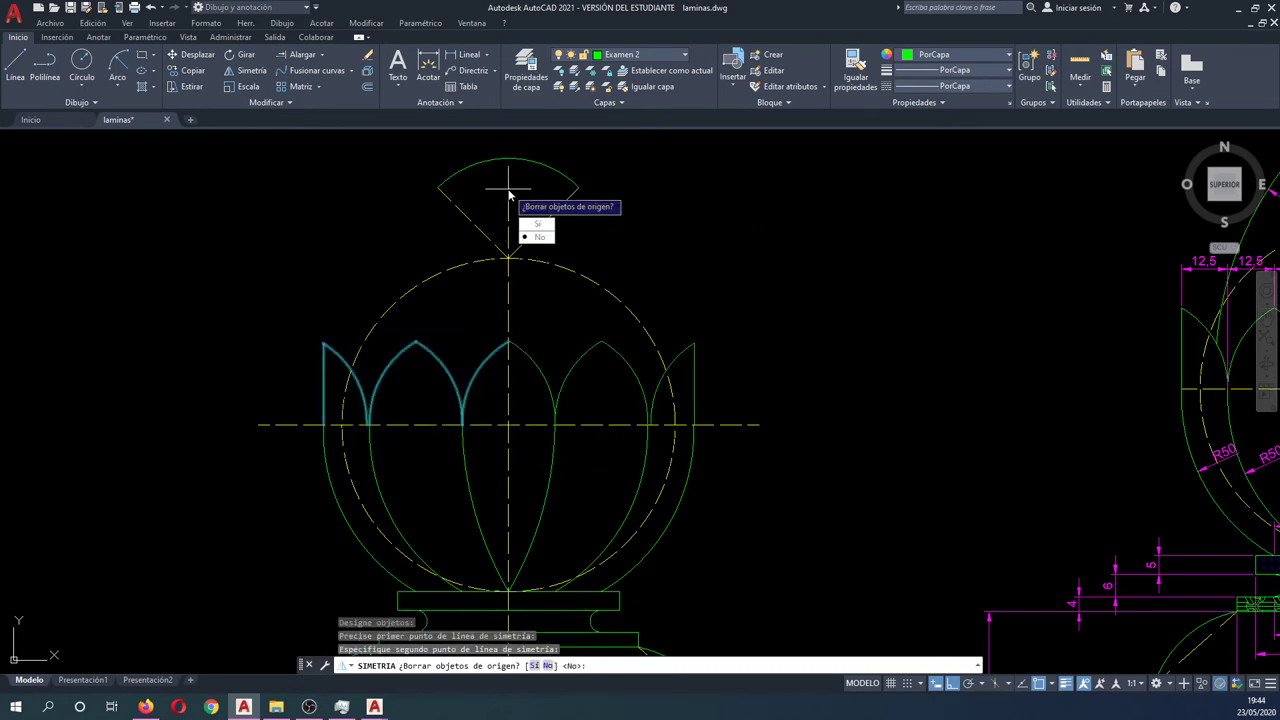
pyautogui.press('Return')
pyautogui.scroll(-2, 457, 286)
pyautogui.scroll(-1, 455, 300)
pyautogui.moveTo(453, 321); pyautogui.dragTo(443, 345, button='middle')
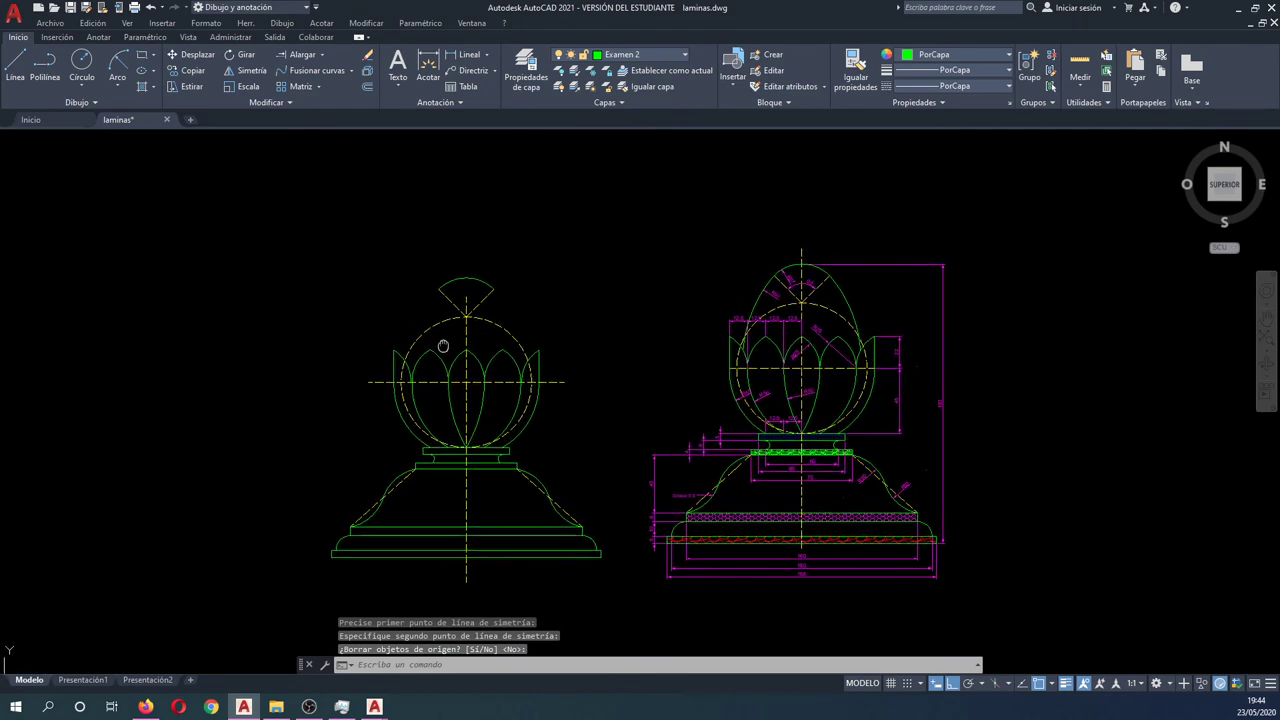
pyautogui.scroll(2, 443, 350)
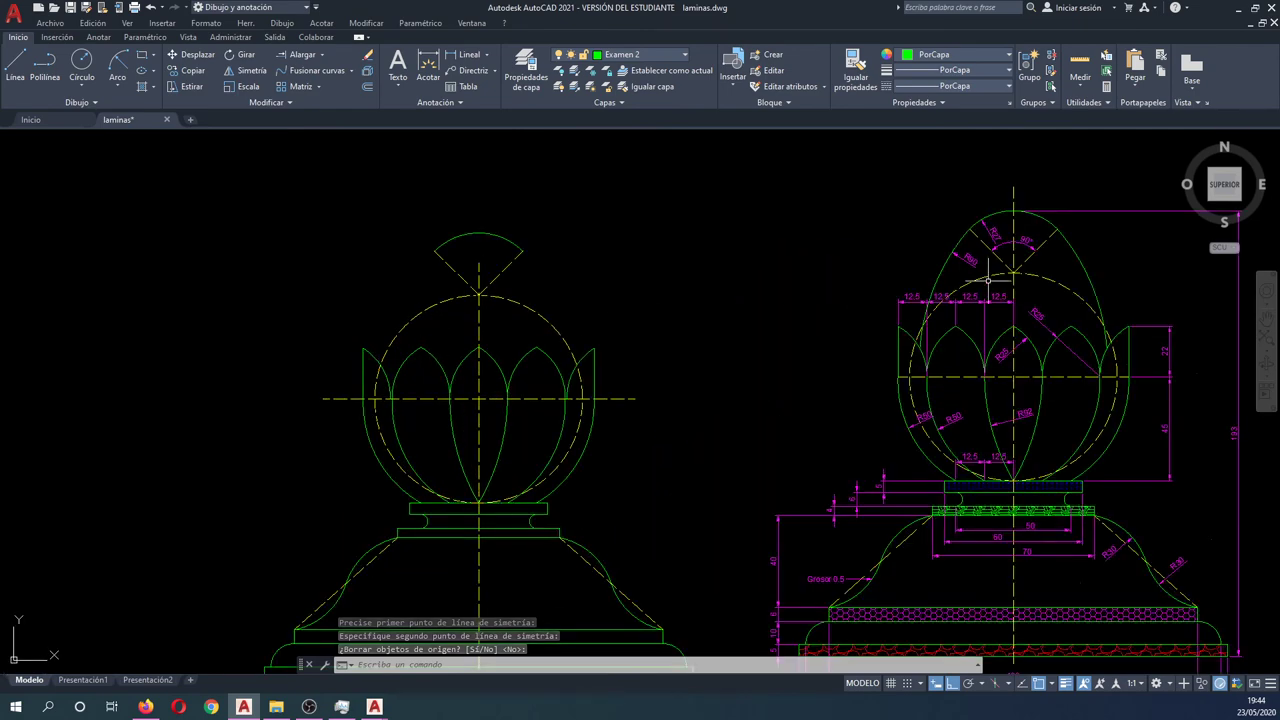
pyautogui.scroll(2, 895, 343)
pyautogui.scroll(2, 895, 343)
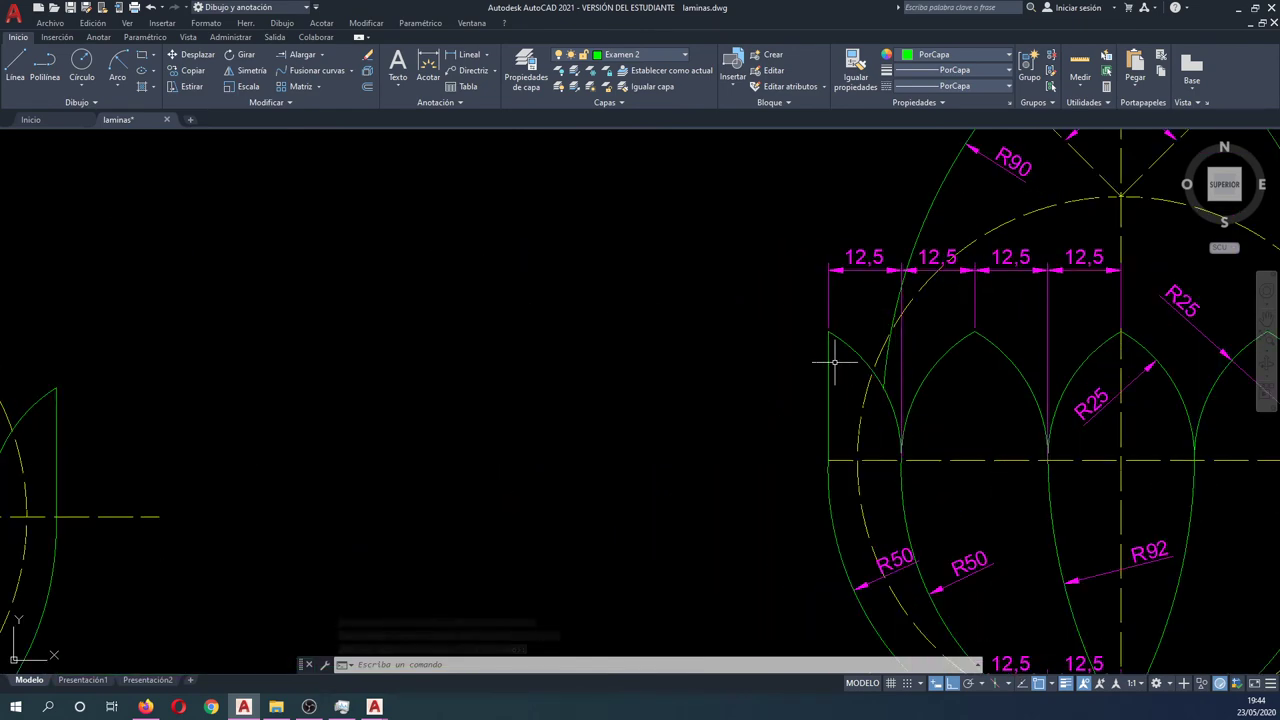
pyautogui.scroll(-2, 835, 360)
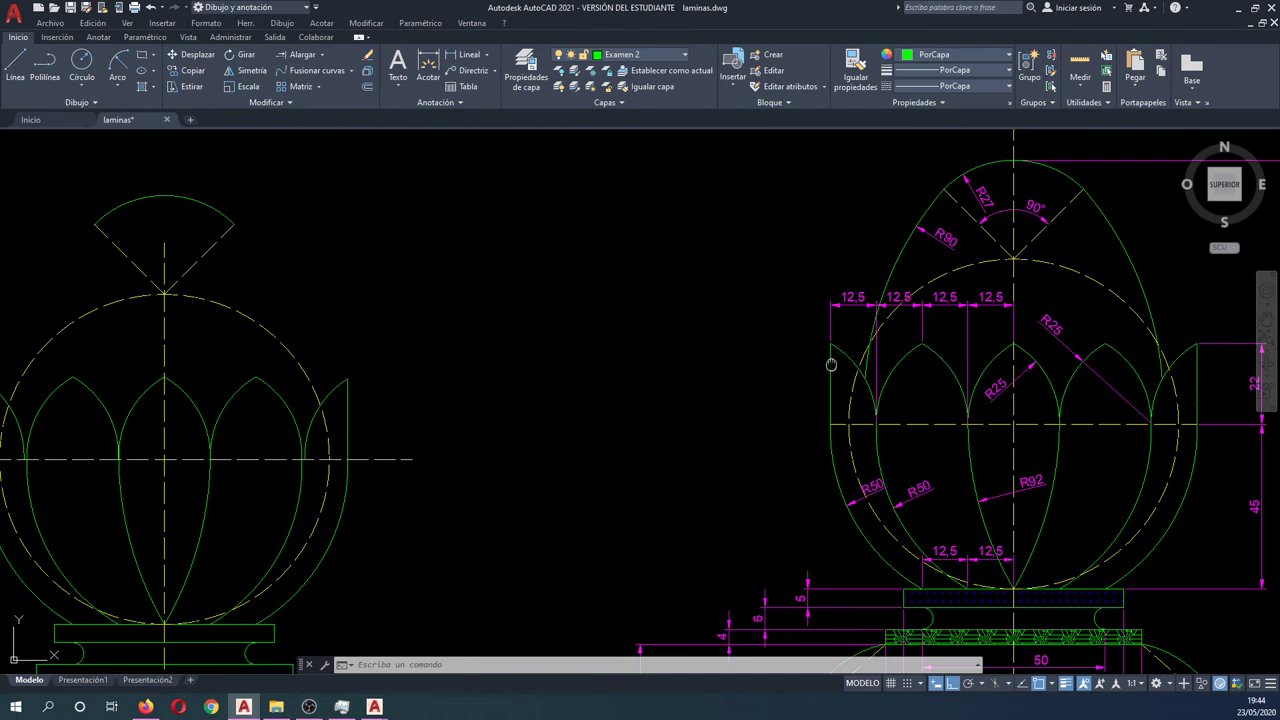
pyautogui.moveTo(831, 365); pyautogui.dragTo(787, 397, button='middle')
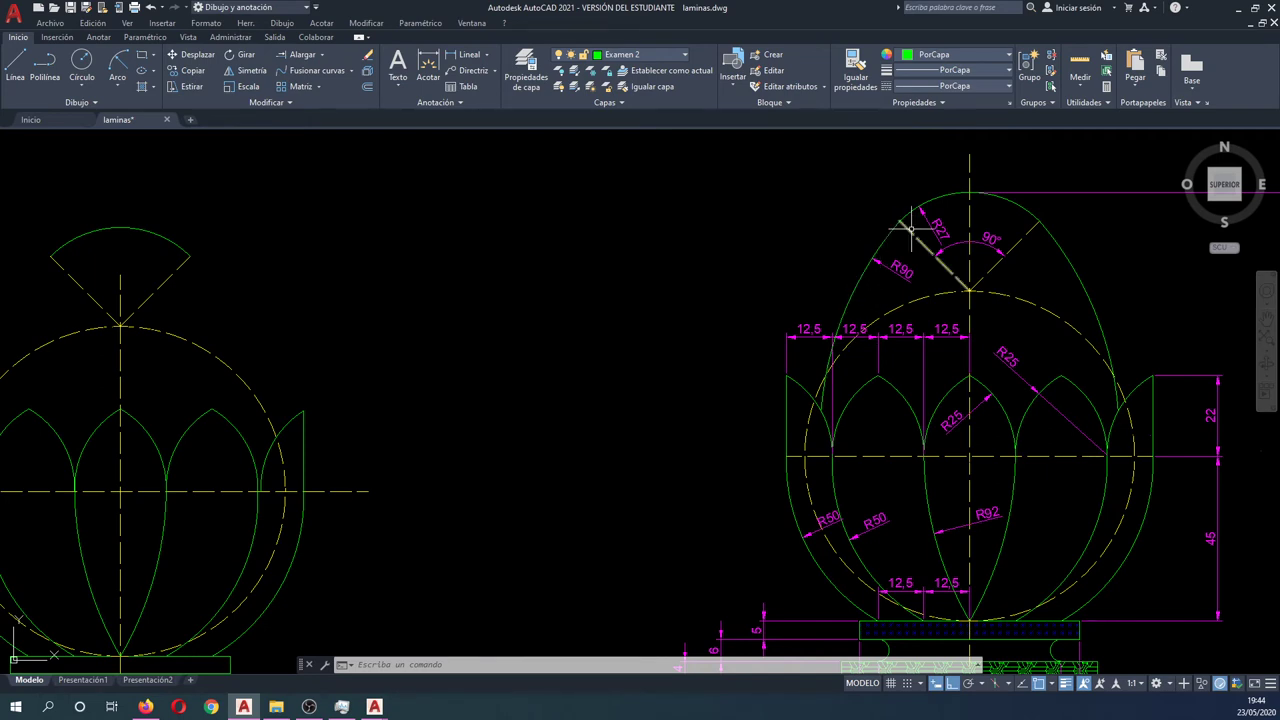
pyautogui.click(861, 282)
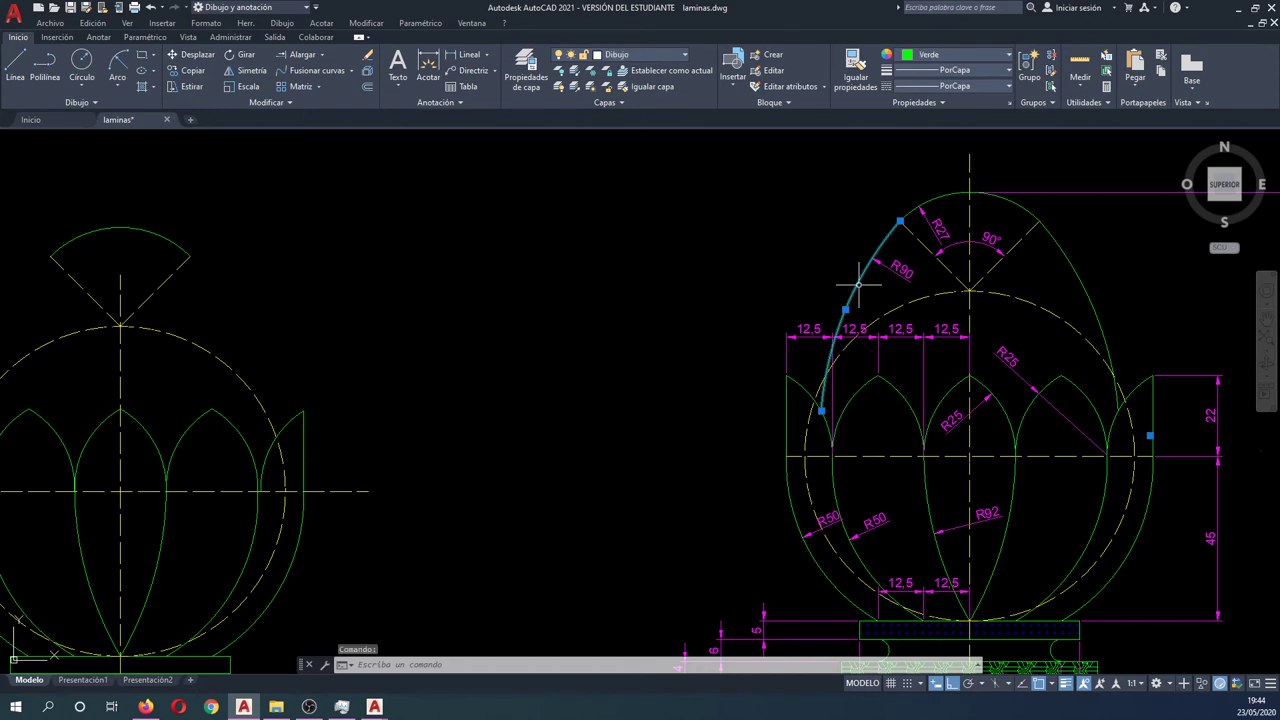
pyautogui.press('Escape')
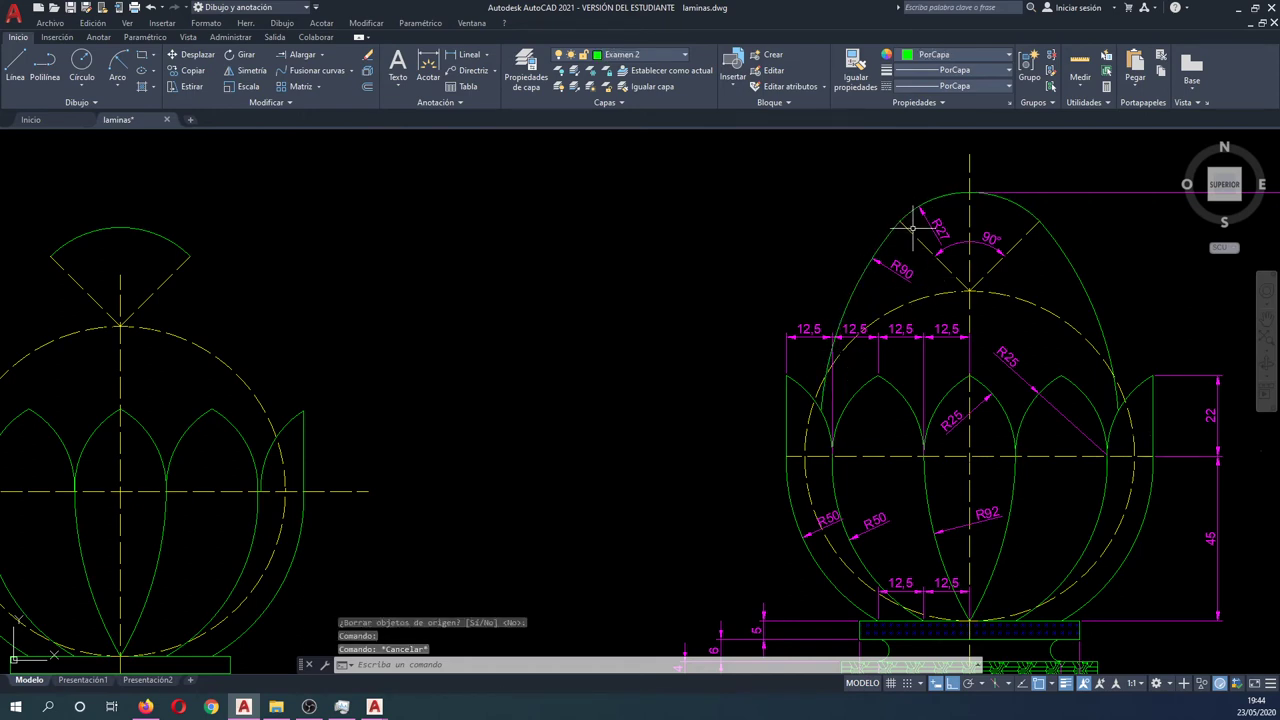
pyautogui.moveTo(893, 229); pyautogui.dragTo(938, 203, button='middle')
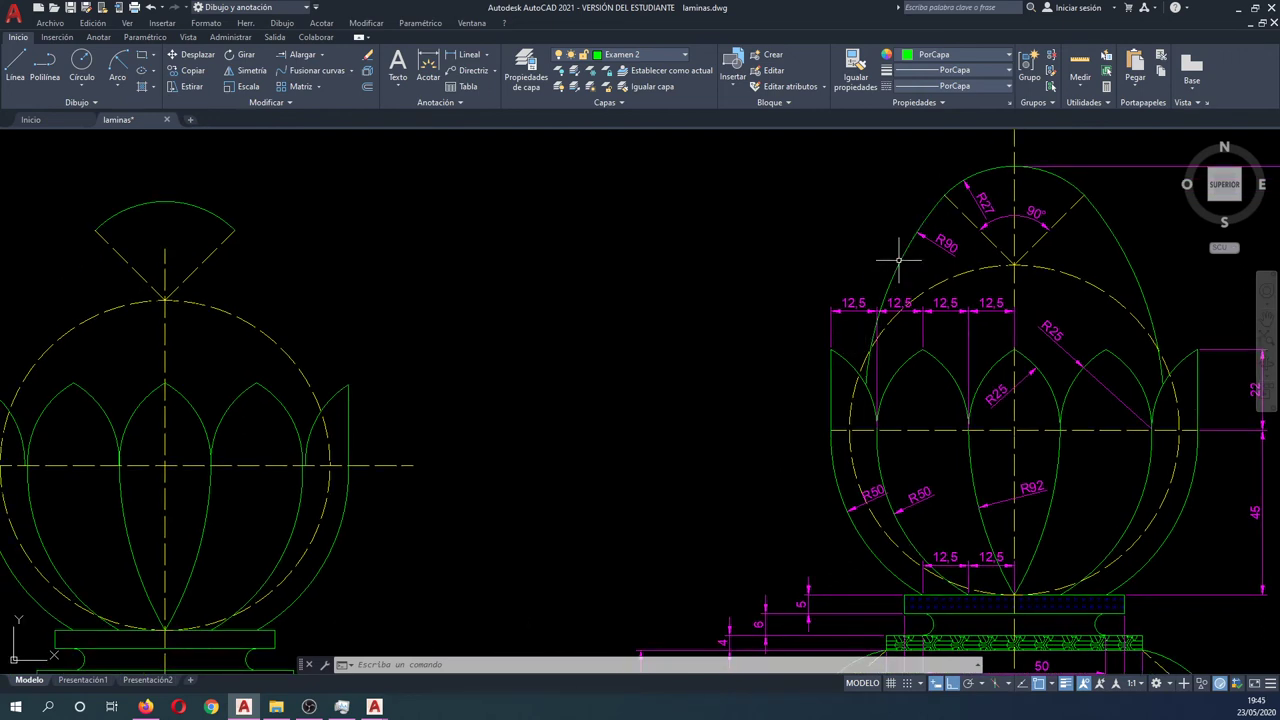
pyautogui.scroll(4, 862, 378)
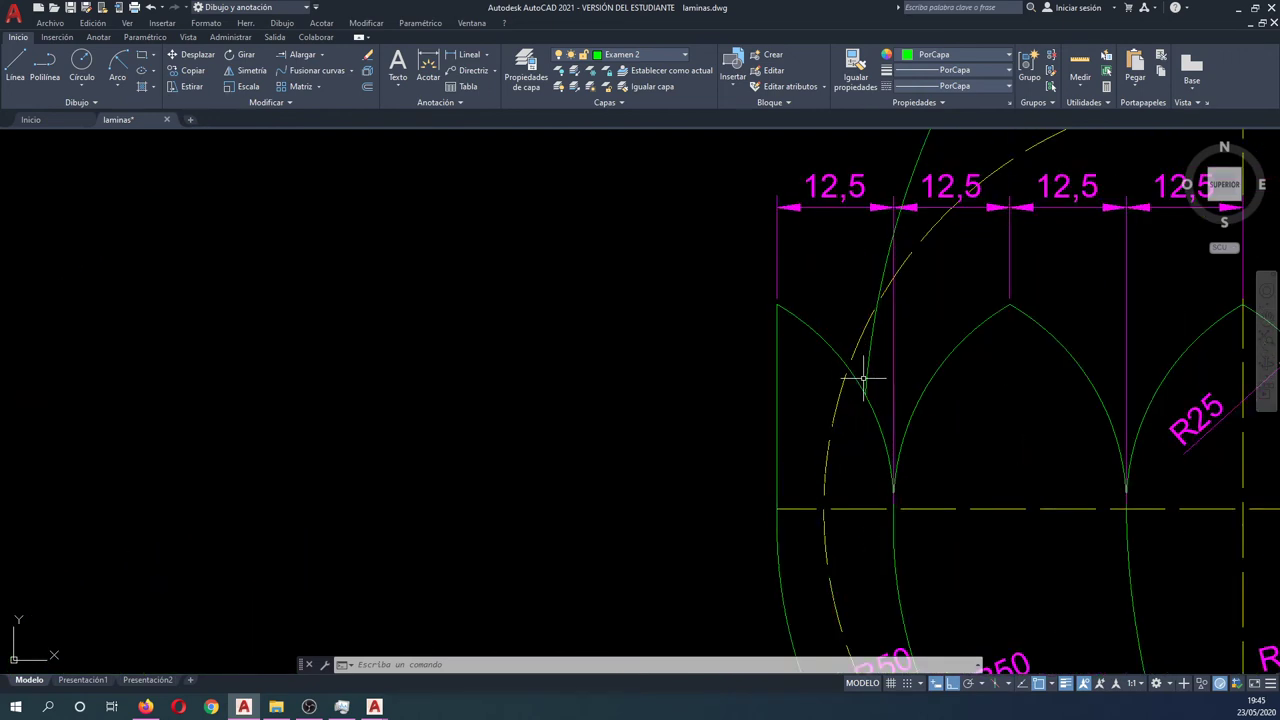
pyautogui.scroll(-2, 860, 407)
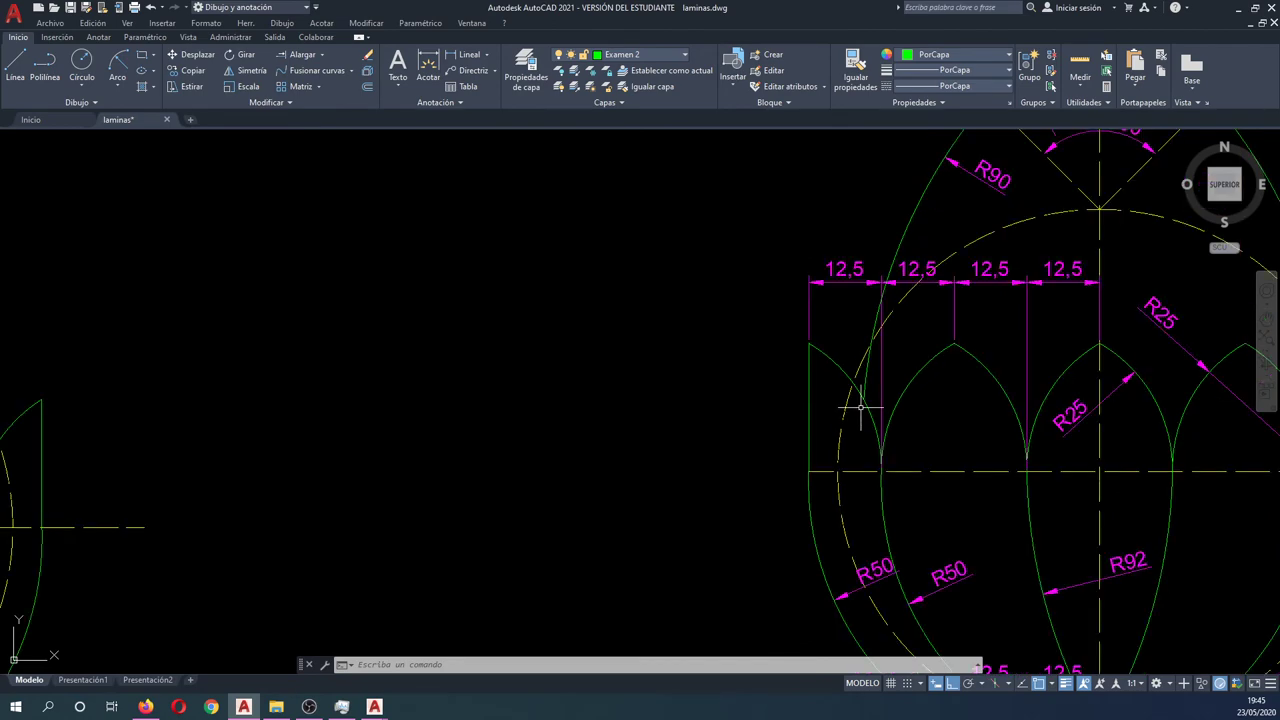
pyautogui.scroll(-2, 860, 407)
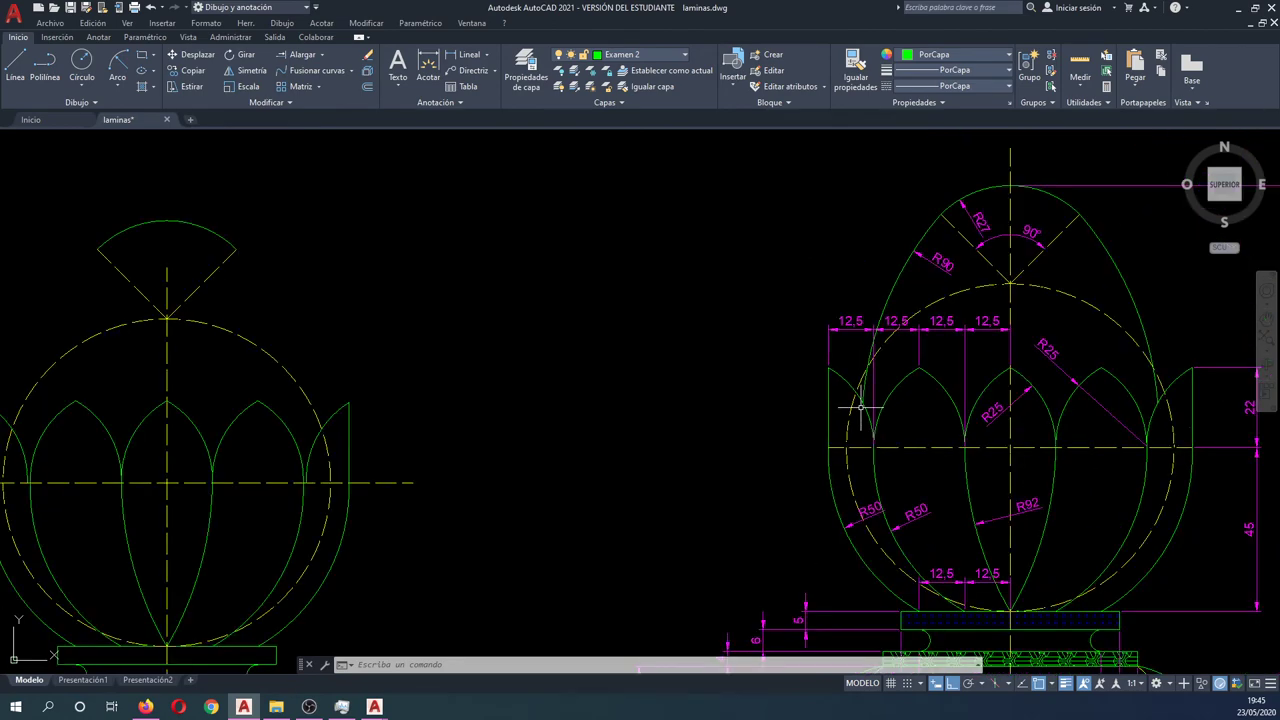
pyautogui.scroll(-2, 860, 407)
pyautogui.scroll(1, 845, 404)
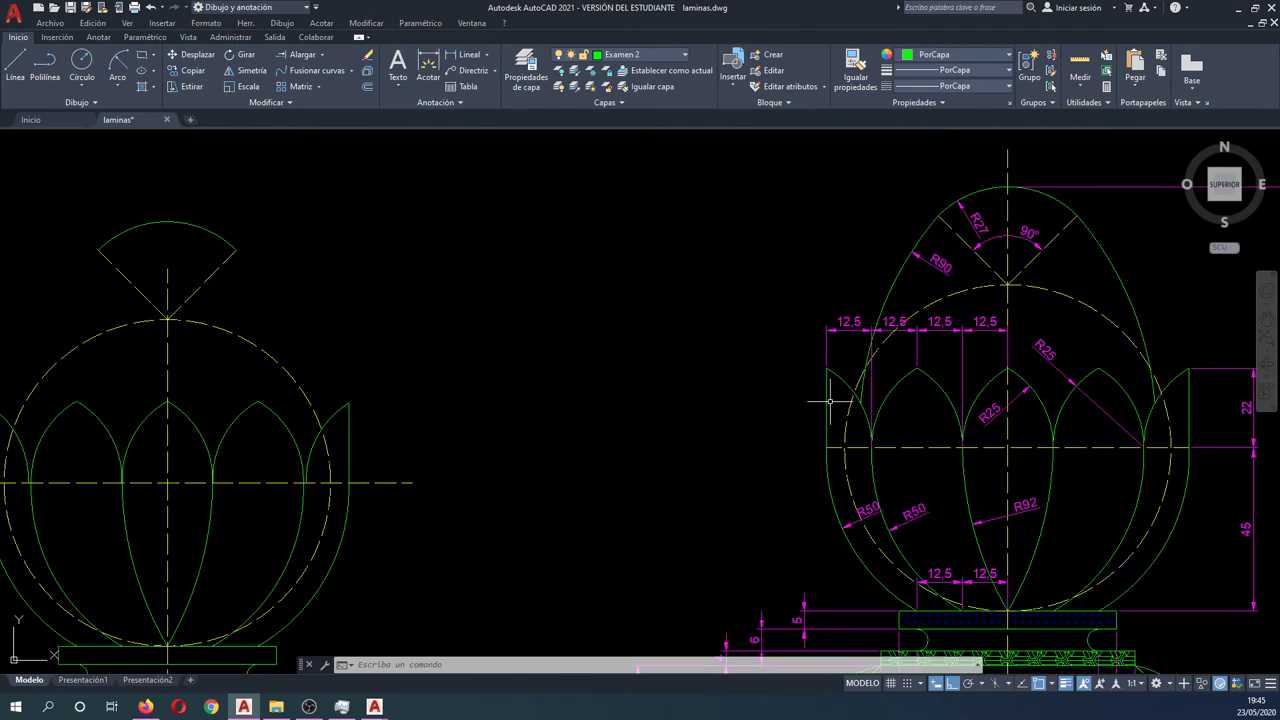
pyautogui.scroll(1, 710, 365)
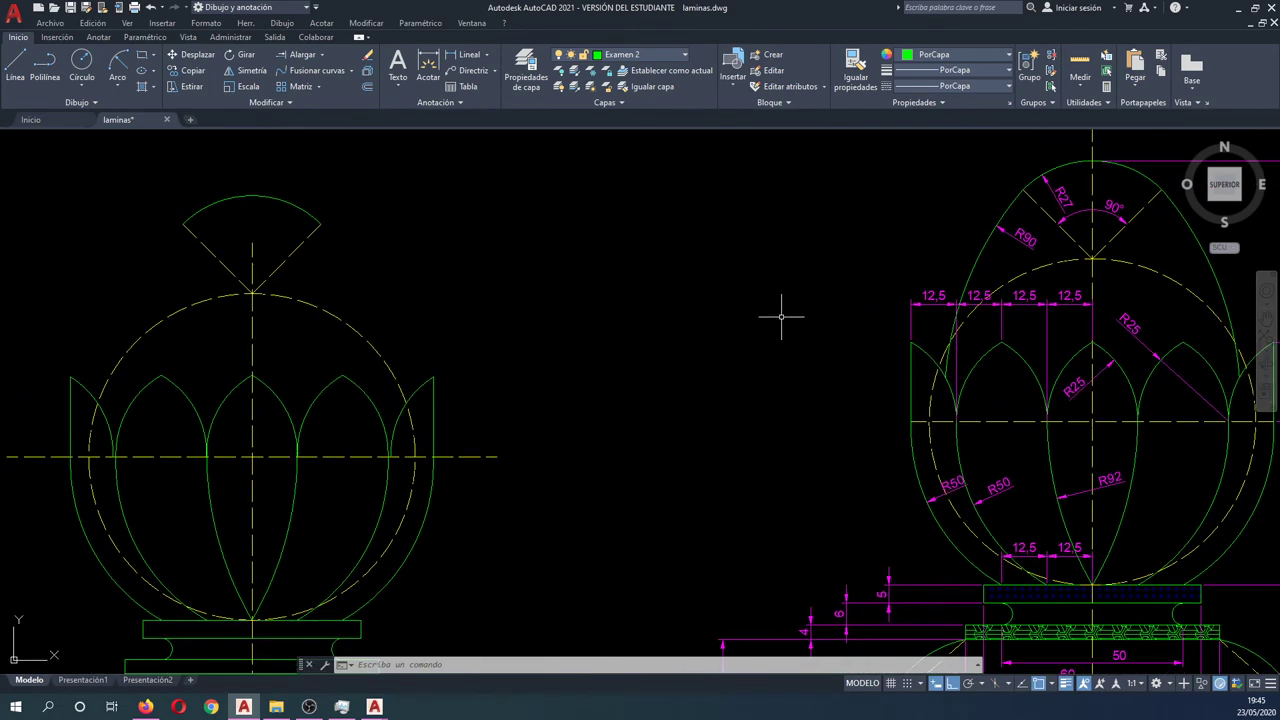
pyautogui.press('Escape')
pyautogui.press('Escape')
pyautogui.press('Escape')
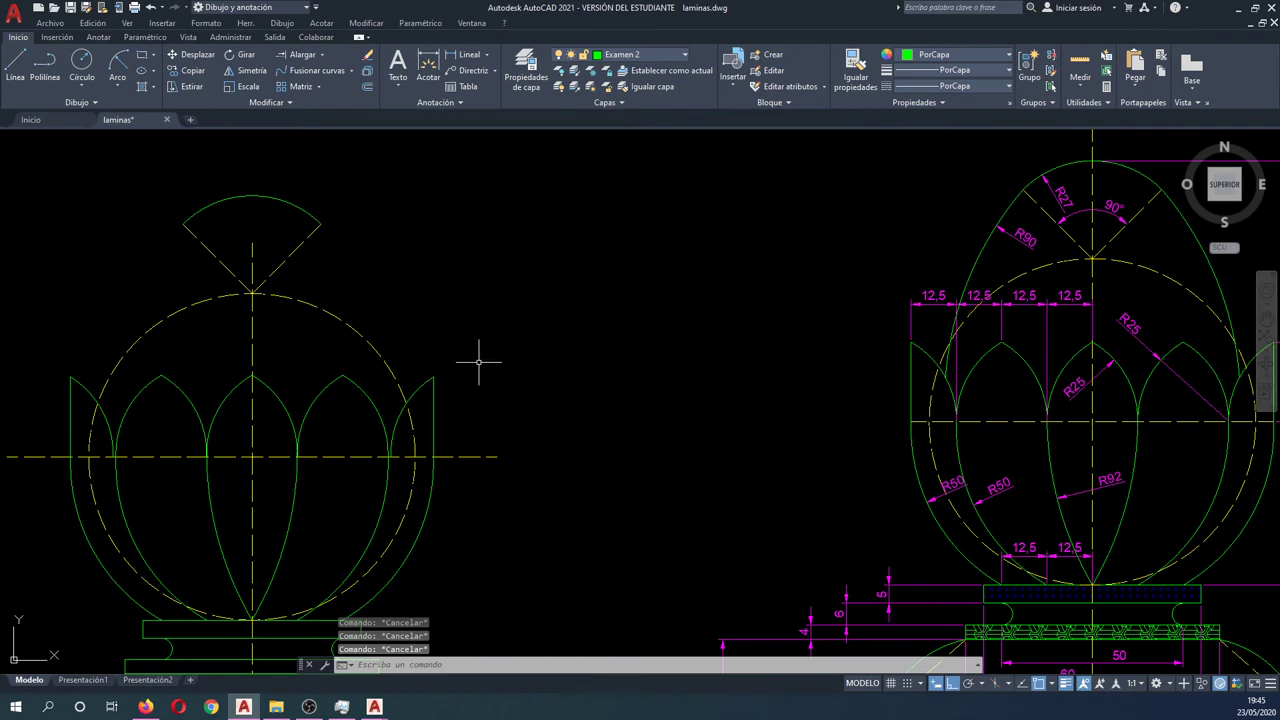
pyautogui.moveTo(449, 294); pyautogui.dragTo(520, 291, button='middle')
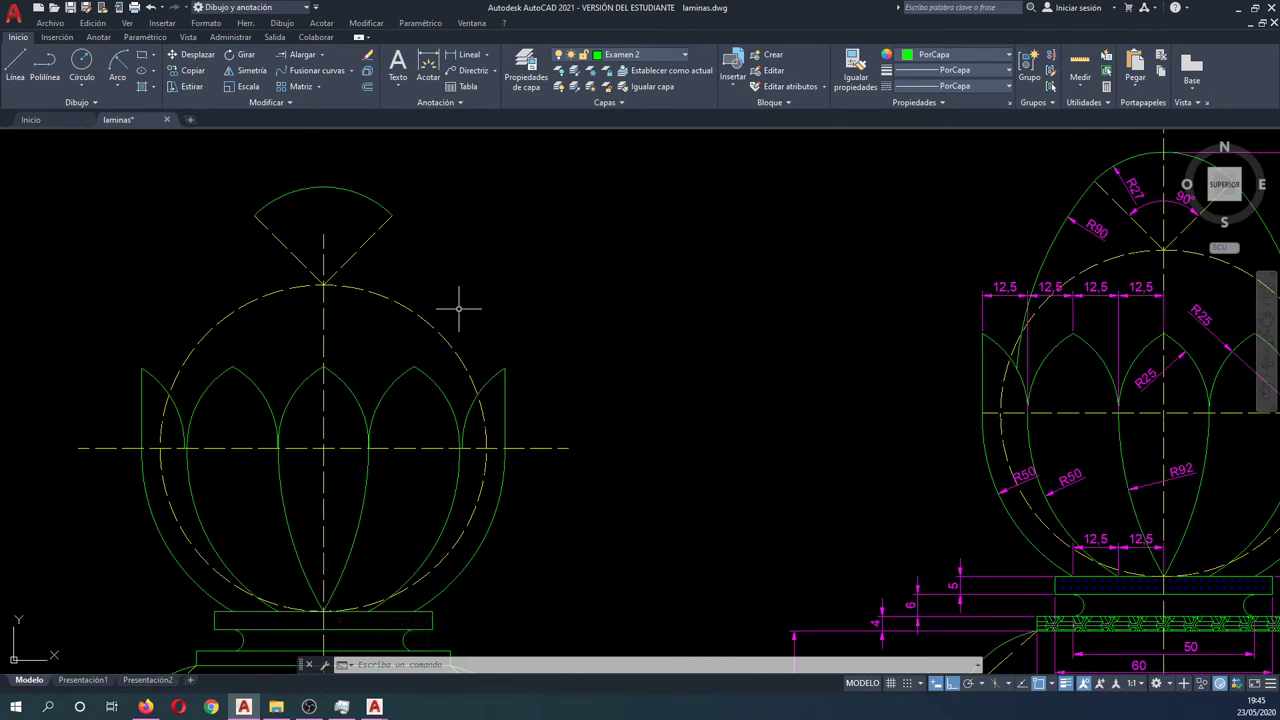
# Draw a radius-90 circle centred up and left of the left drawing's fan shape.
pyautogui.write('cc')
pyautogui.press('Return')
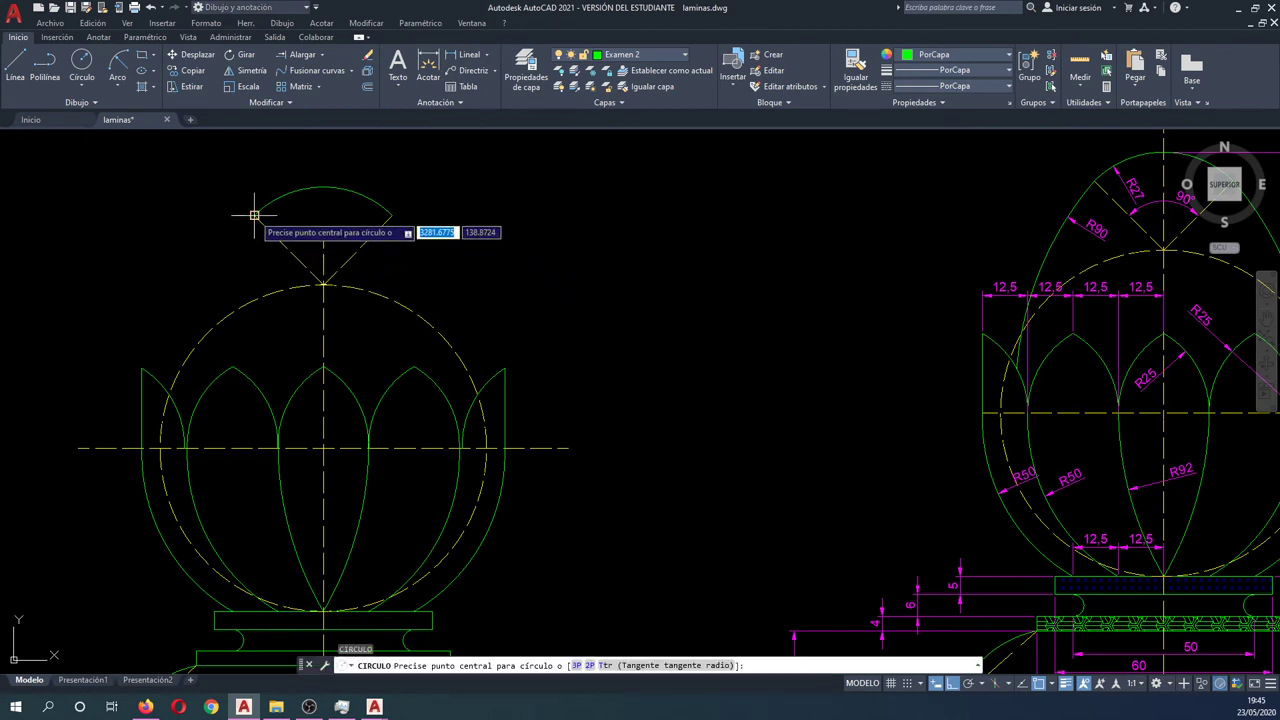
pyautogui.click(254, 215)
pyautogui.write('90')
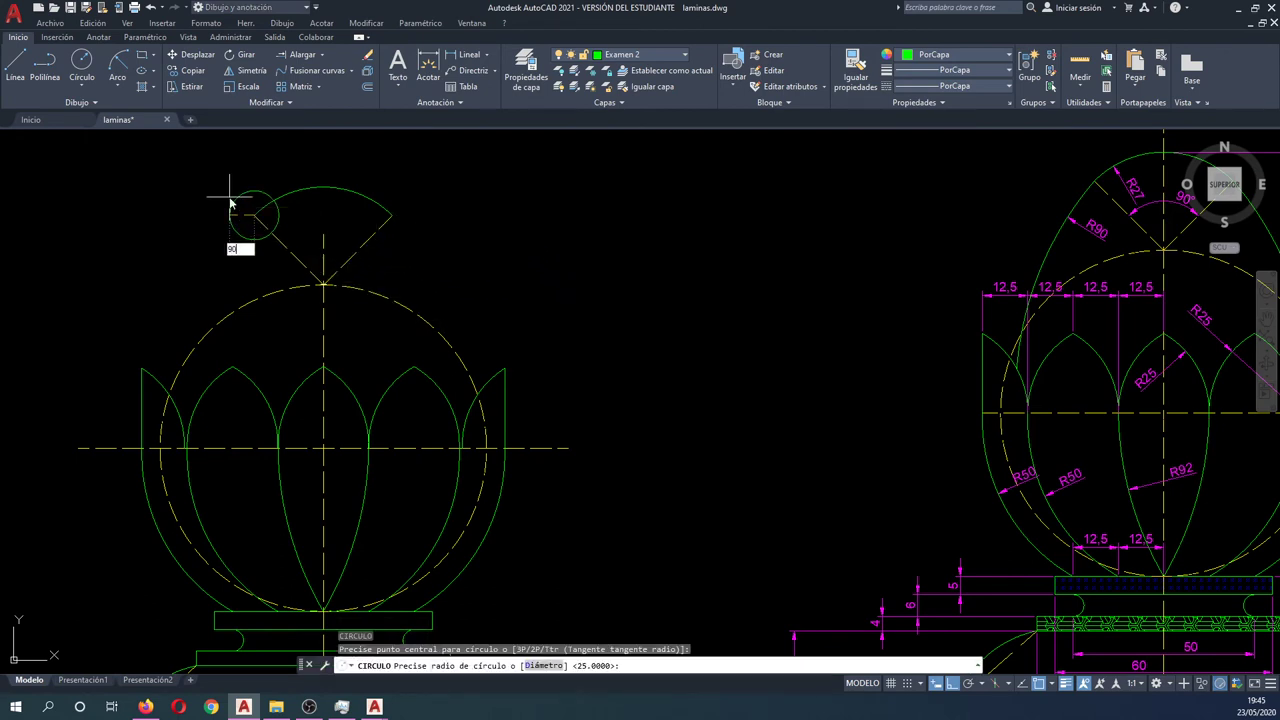
pyautogui.press('Return')
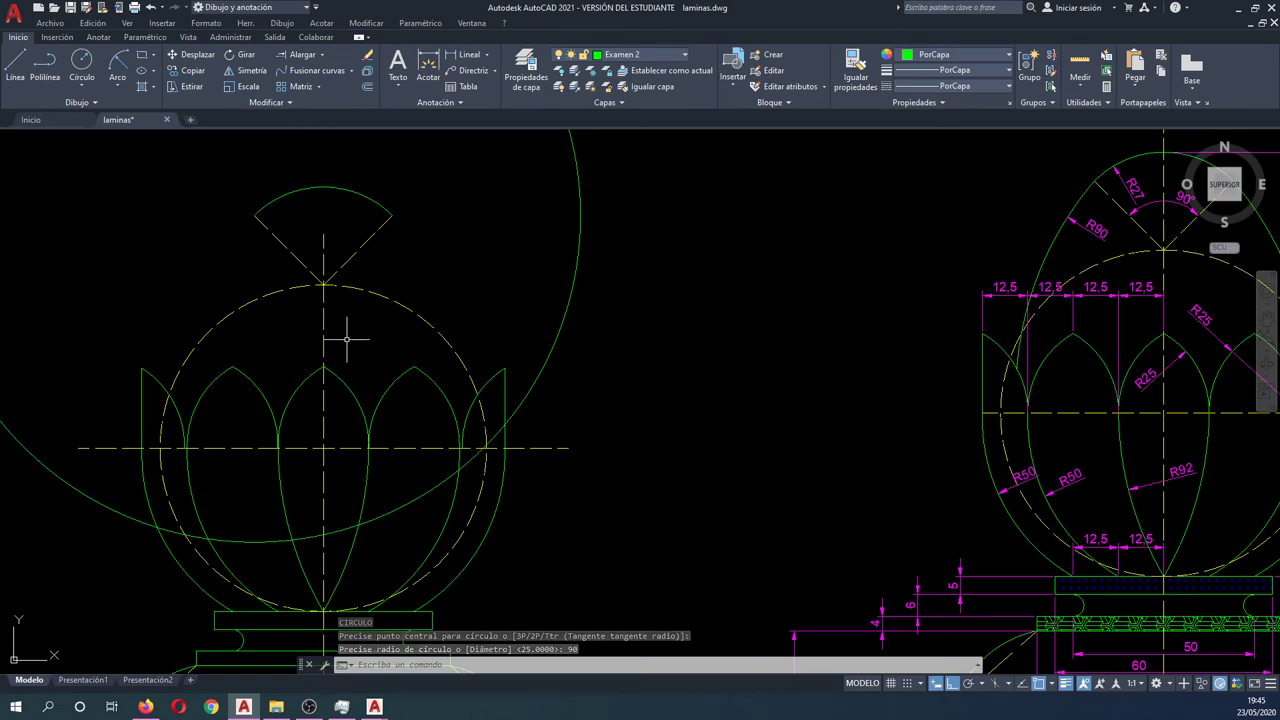
pyautogui.scroll(-1, 470, 410)
pyautogui.scroll(1, 396, 362)
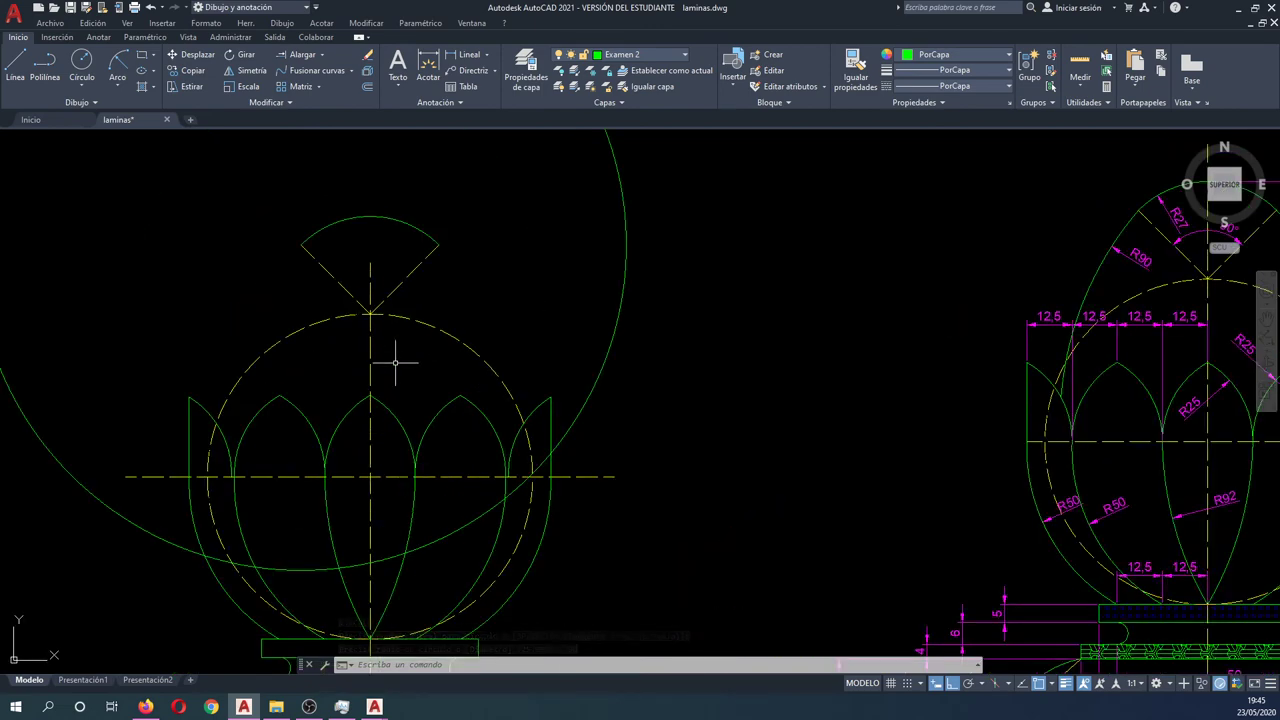
pyautogui.scroll(-1, 396, 362)
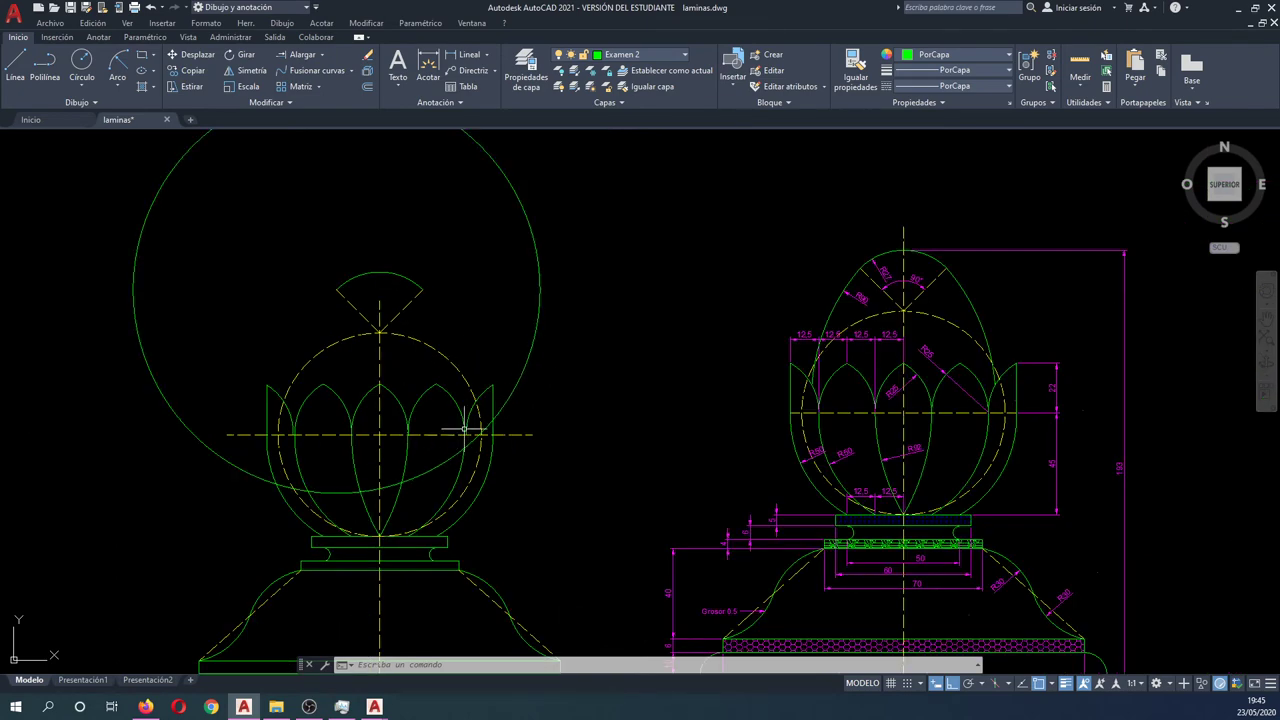
pyautogui.scroll(1, 843, 307)
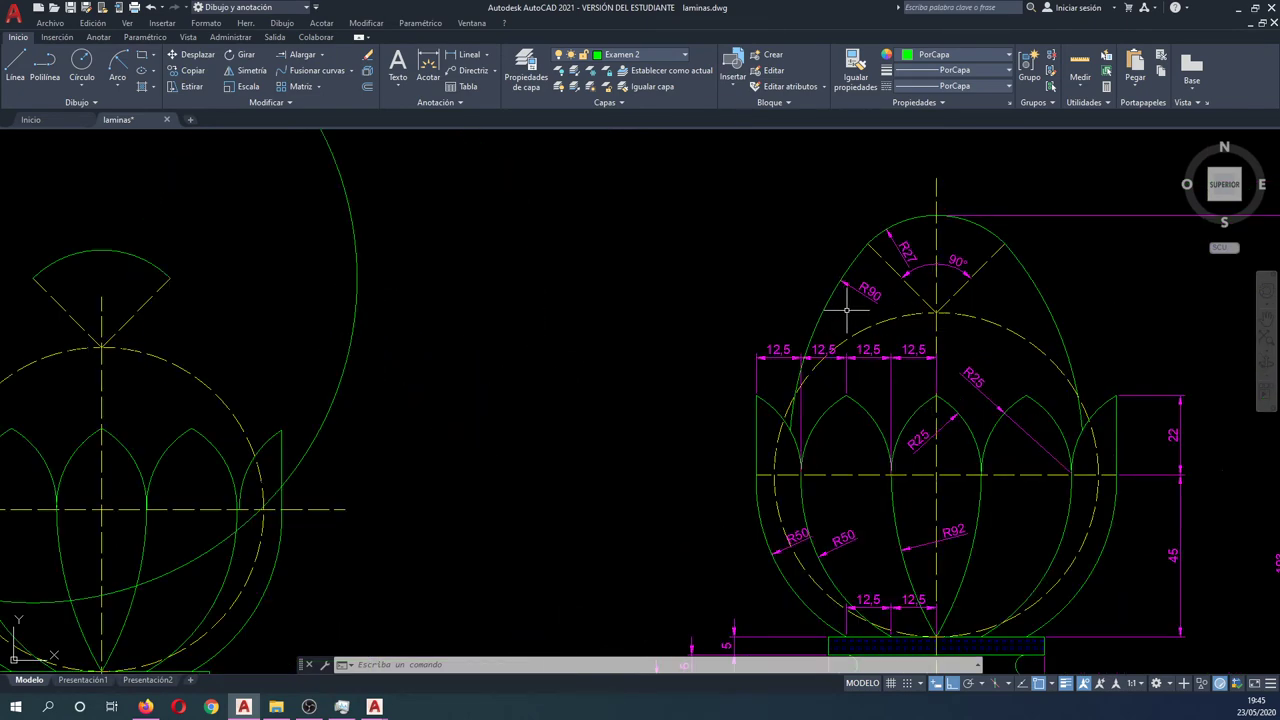
pyautogui.scroll(1, 822, 300)
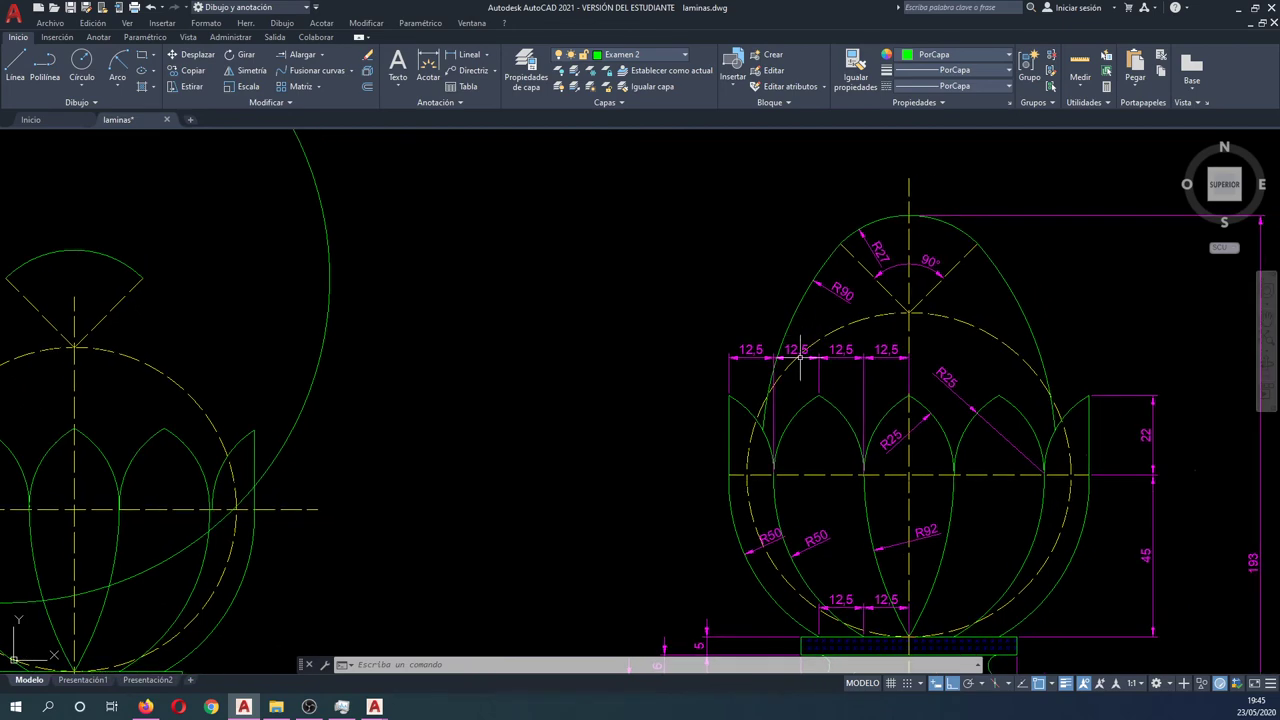
pyautogui.scroll(2, 771, 409)
pyautogui.scroll(2, 766, 406)
pyautogui.scroll(-2, 760, 408)
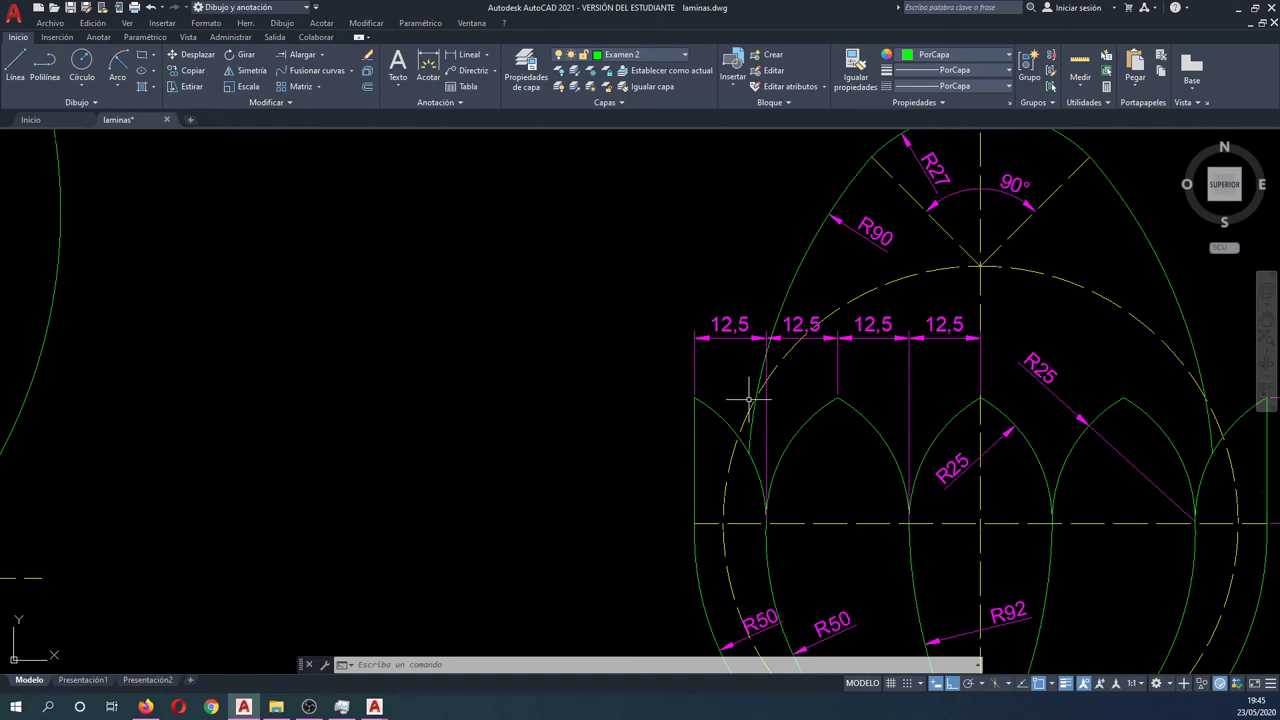
pyautogui.scroll(2, 758, 388)
pyautogui.scroll(2, 742, 404)
pyautogui.scroll(-2, 732, 413)
pyautogui.scroll(-2, 727, 410)
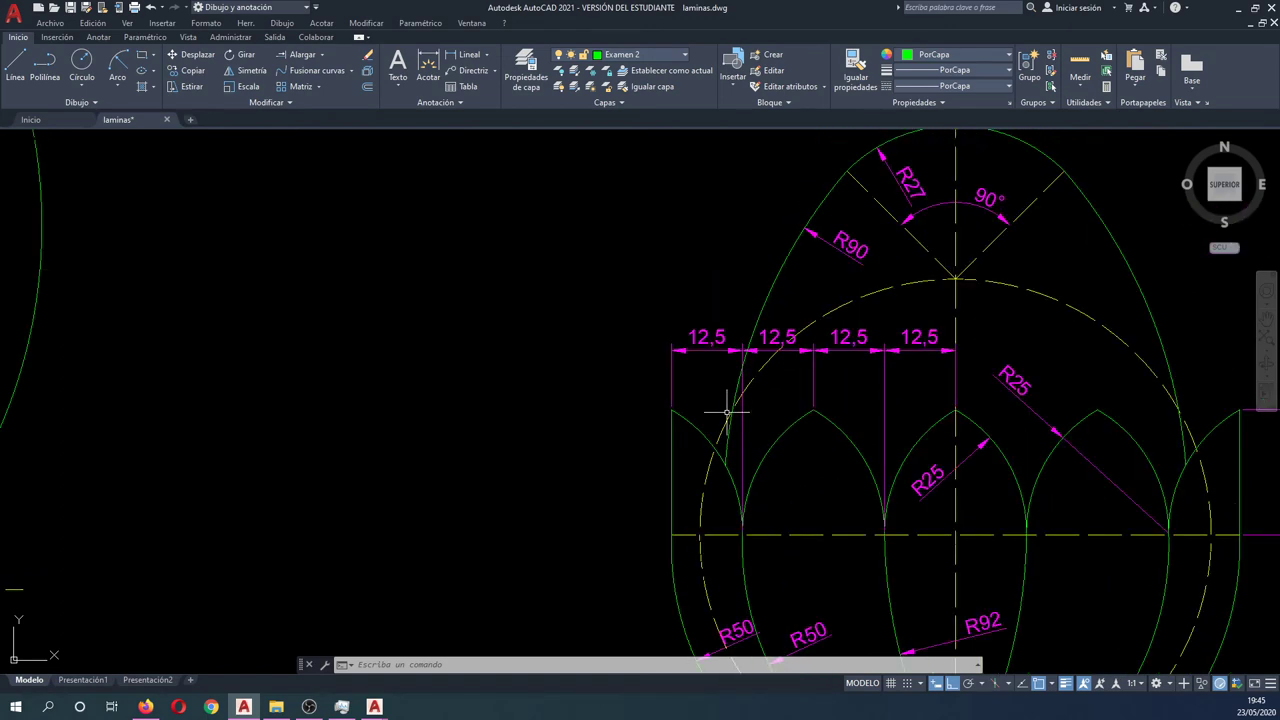
# Select the R90 arc on the right drawing to inspect it, then release it.
pyautogui.click(752, 313)
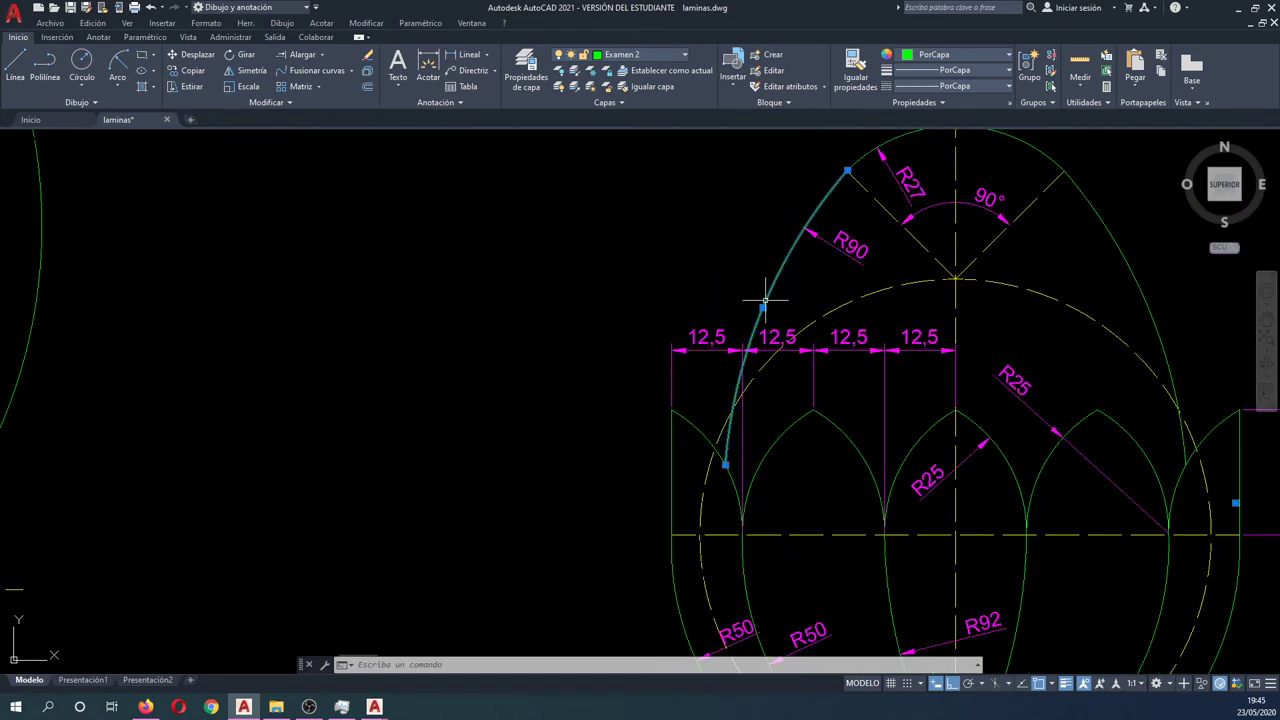
pyautogui.scroll(-2, 691, 312)
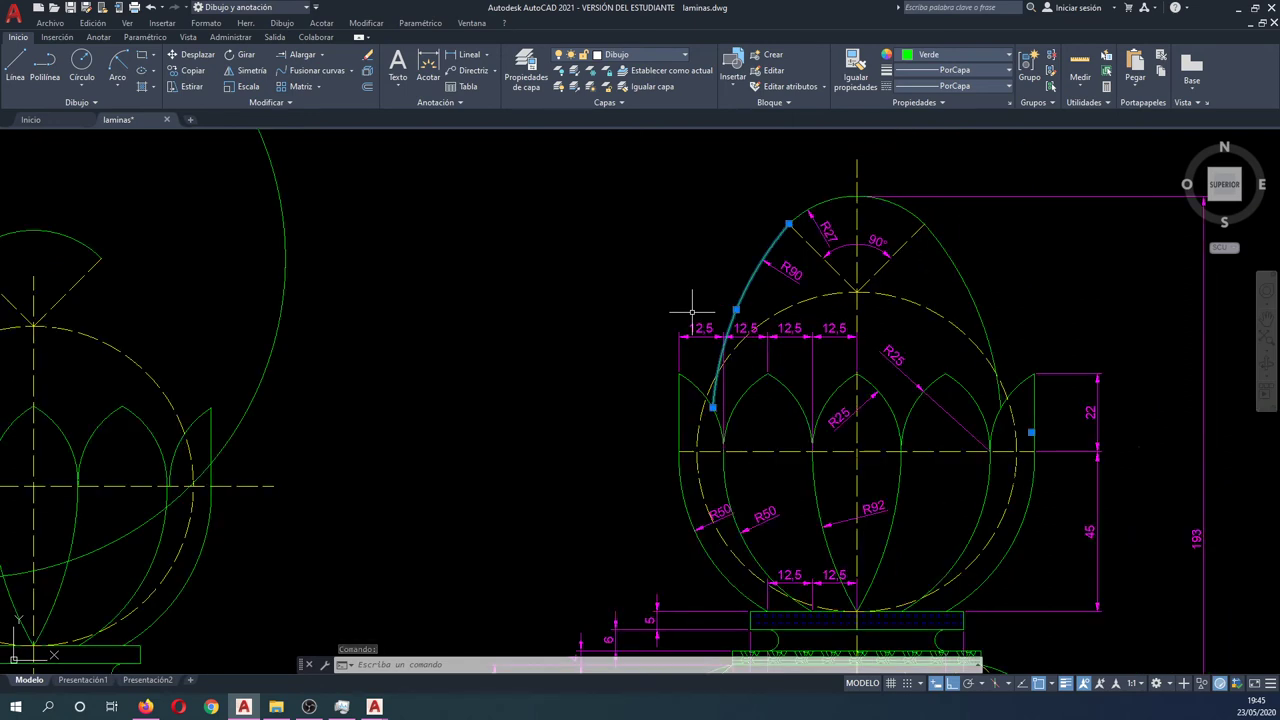
pyautogui.scroll(1, 722, 385)
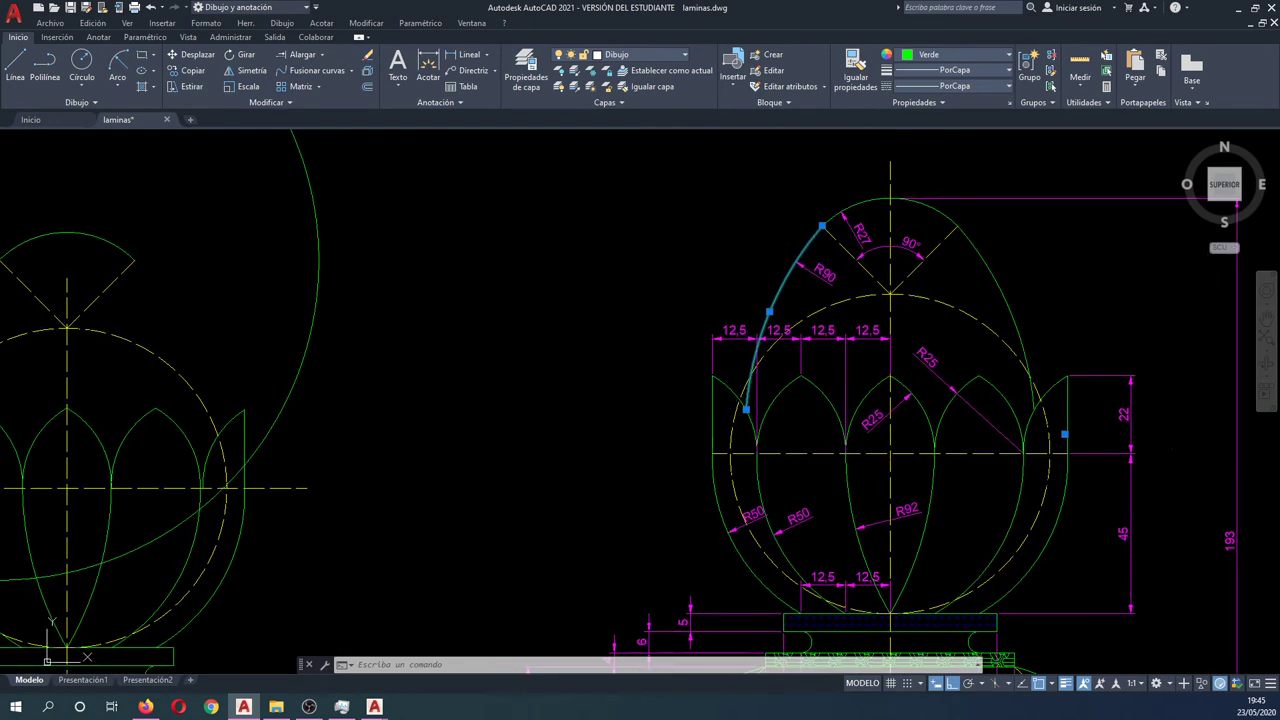
pyautogui.scroll(1, 735, 405)
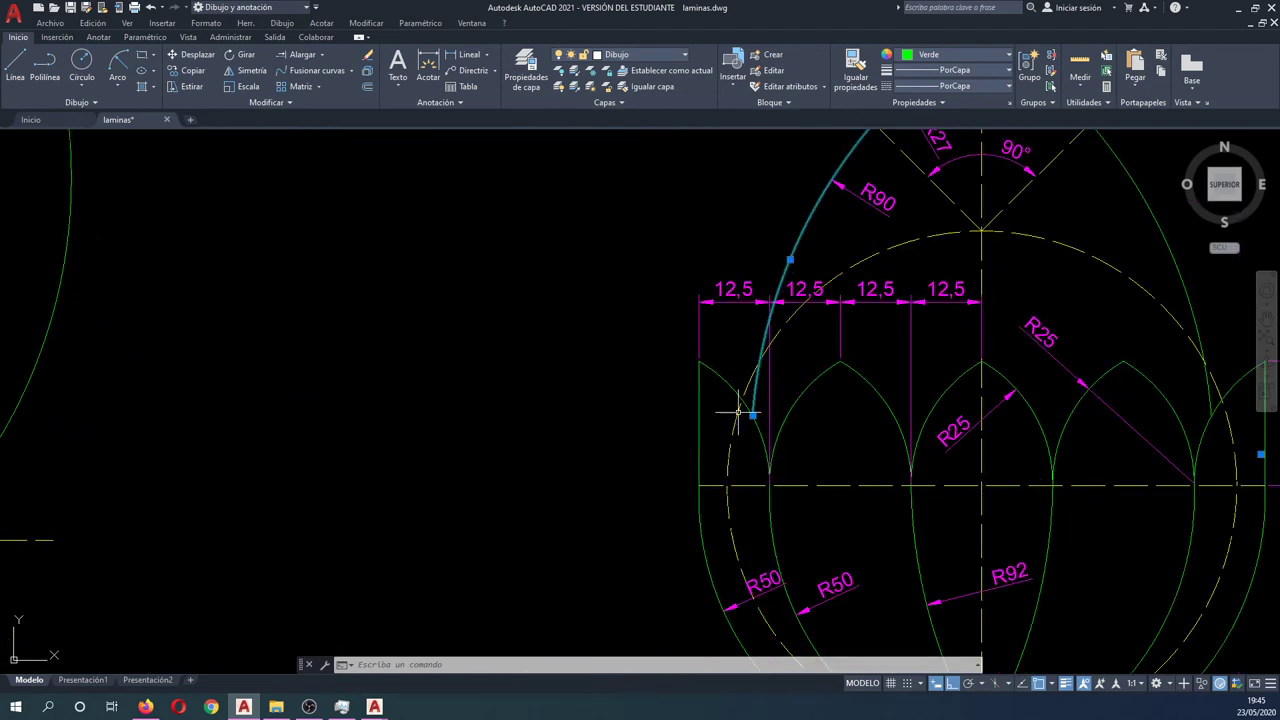
pyautogui.scroll(-2, 738, 410)
pyautogui.press('Escape')
pyautogui.press('Escape')
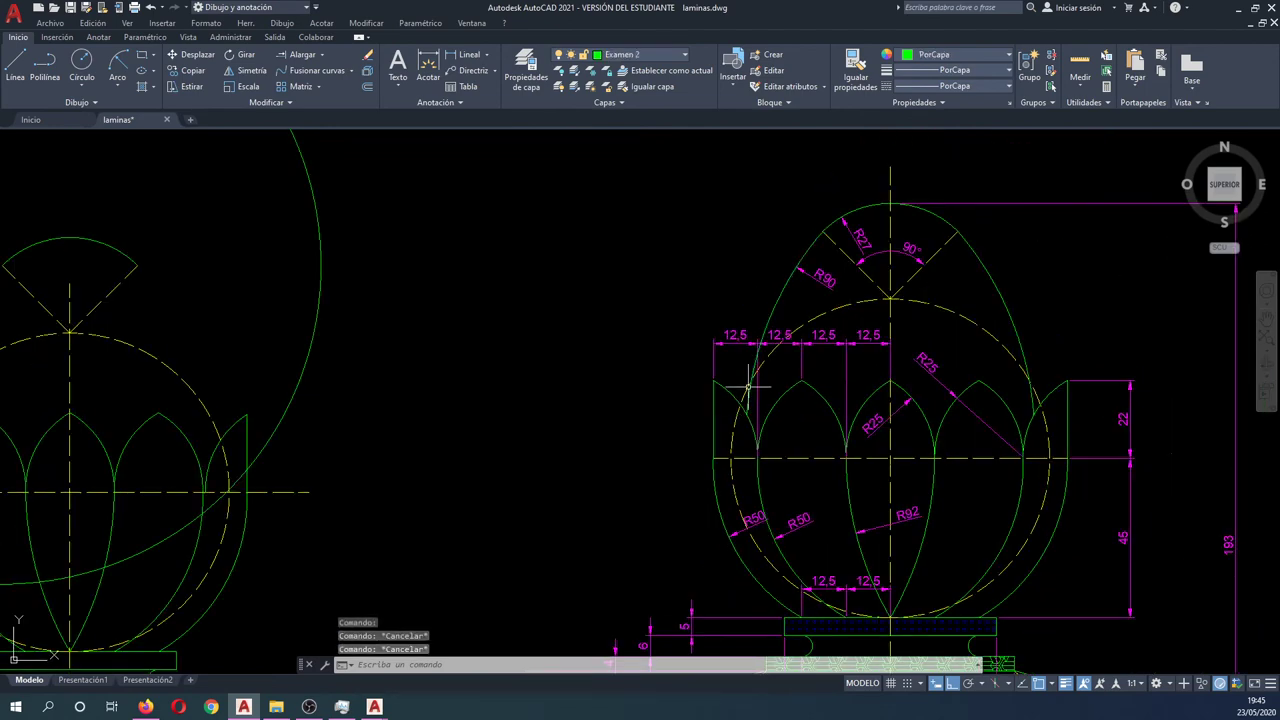
pyautogui.scroll(-2, 795, 372)
pyautogui.moveTo(464, 370); pyautogui.dragTo(523, 369, button='middle')
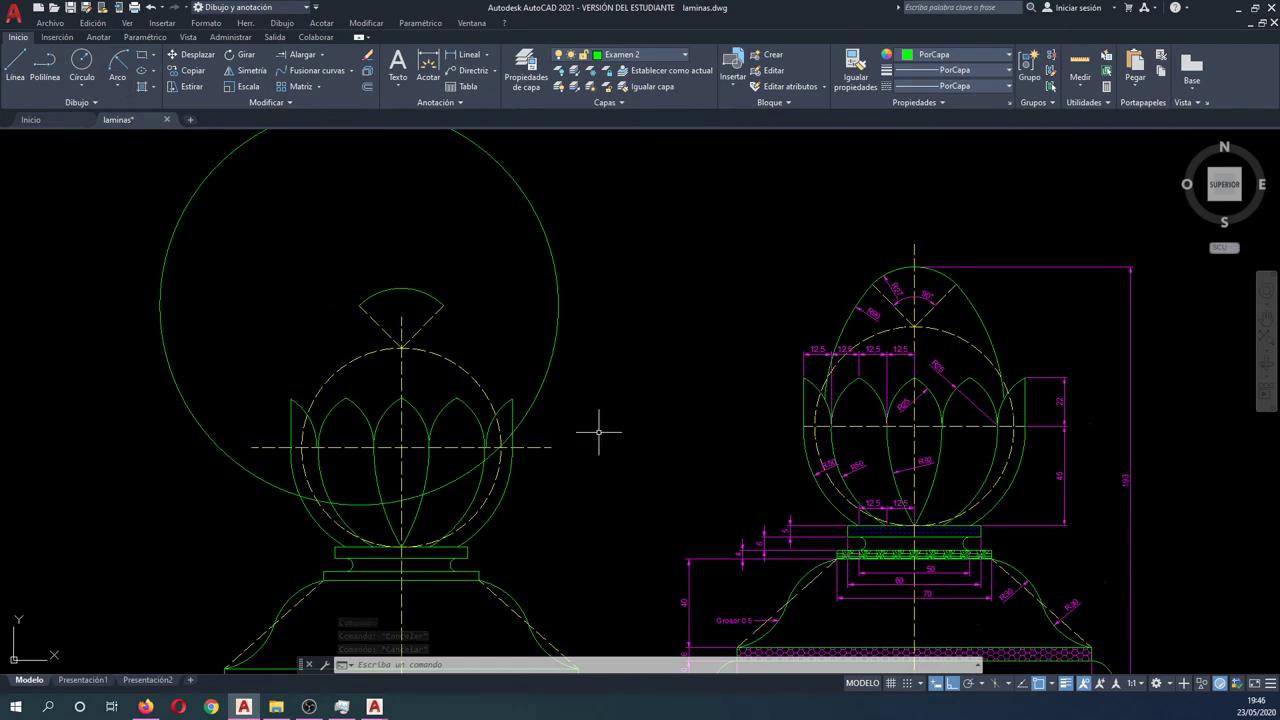
pyautogui.scroll(4, 829, 400)
pyautogui.scroll(-3, 760, 430)
pyautogui.scroll(-1, 713, 442)
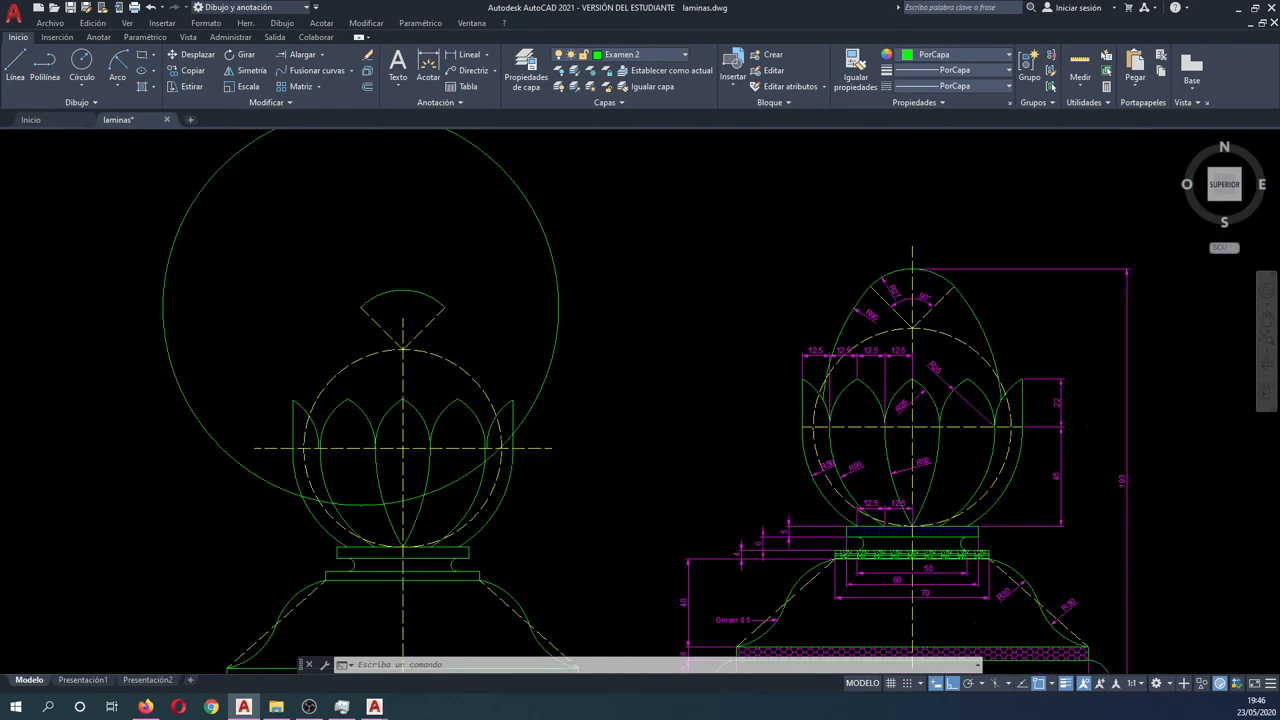
# Pan the view left so the right drawing is fully visible.
pyautogui.scroll(4, 507, 438)
pyautogui.scroll(-2, 590, 430)
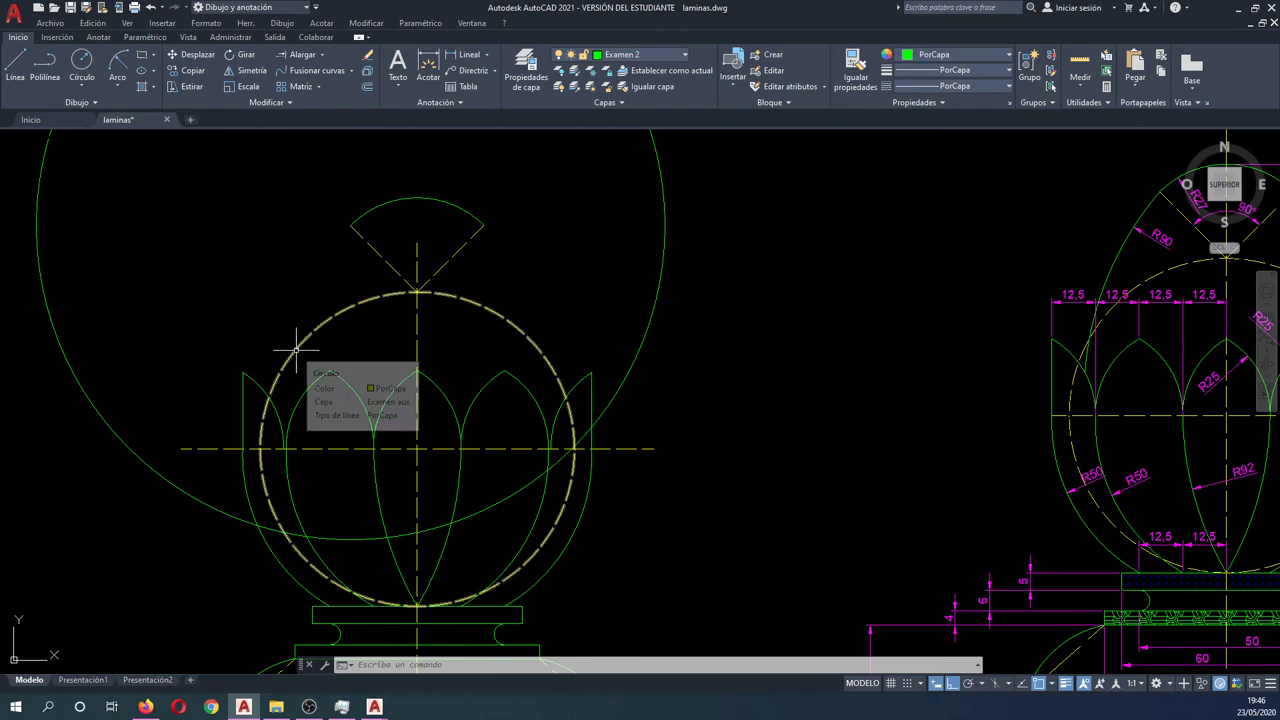
pyautogui.moveTo(977, 358); pyautogui.dragTo(777, 395, button='middle')
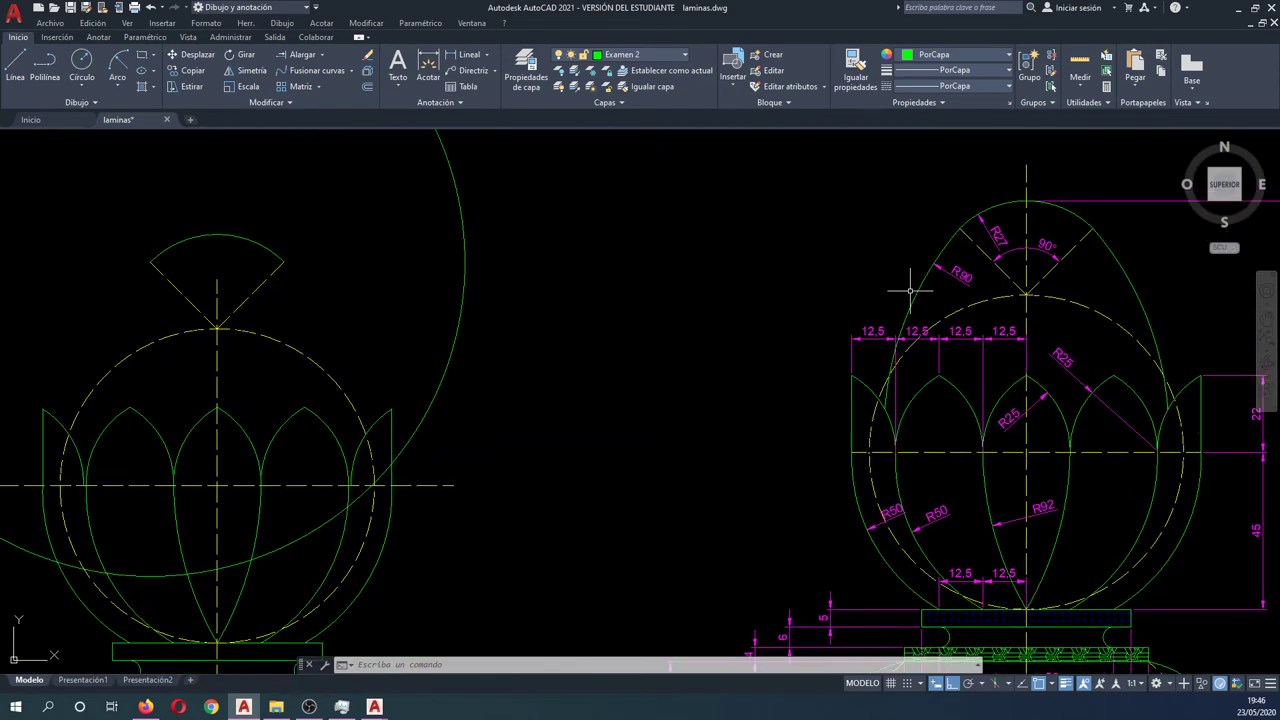
pyautogui.moveTo(910, 290); pyautogui.dragTo(799, 315, button='middle')
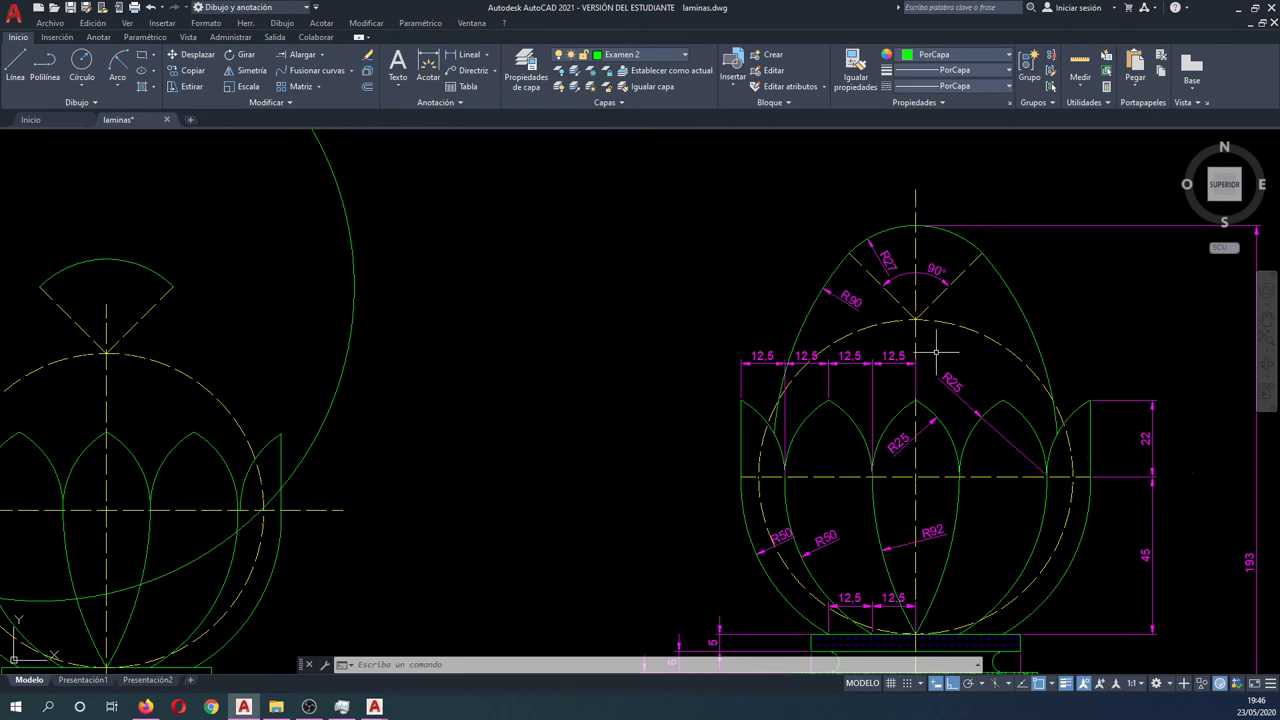
pyautogui.scroll(4, 810, 330)
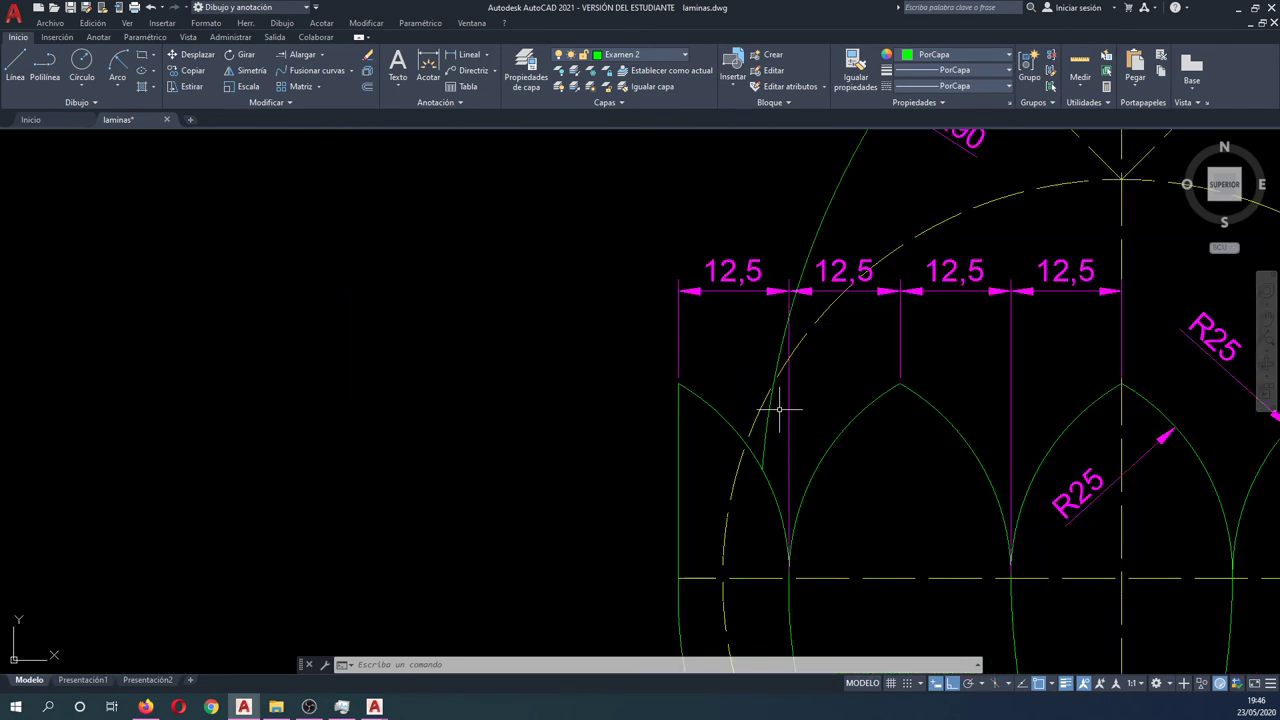
pyautogui.scroll(-2, 777, 409)
# Begin a linear dimension from the left petal edge, then cancel it and zoom out.
pyautogui.click(453, 58)
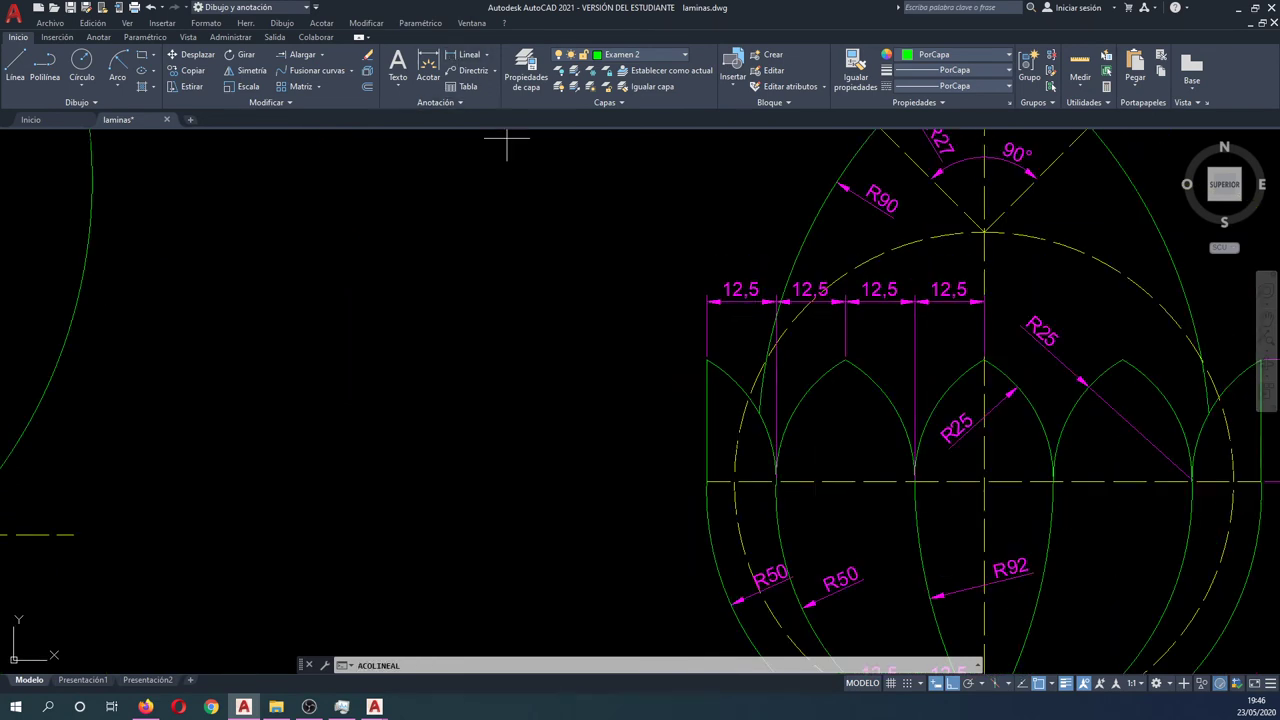
pyautogui.click(706, 482)
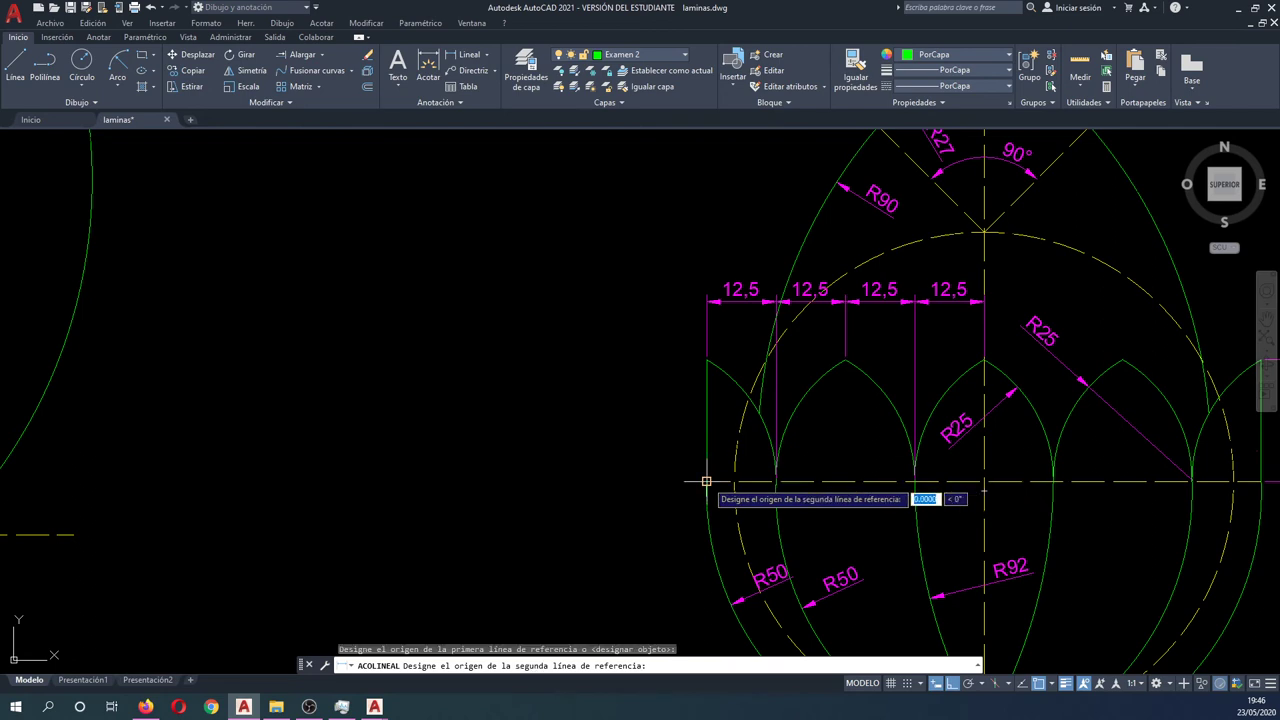
pyautogui.click(767, 357)
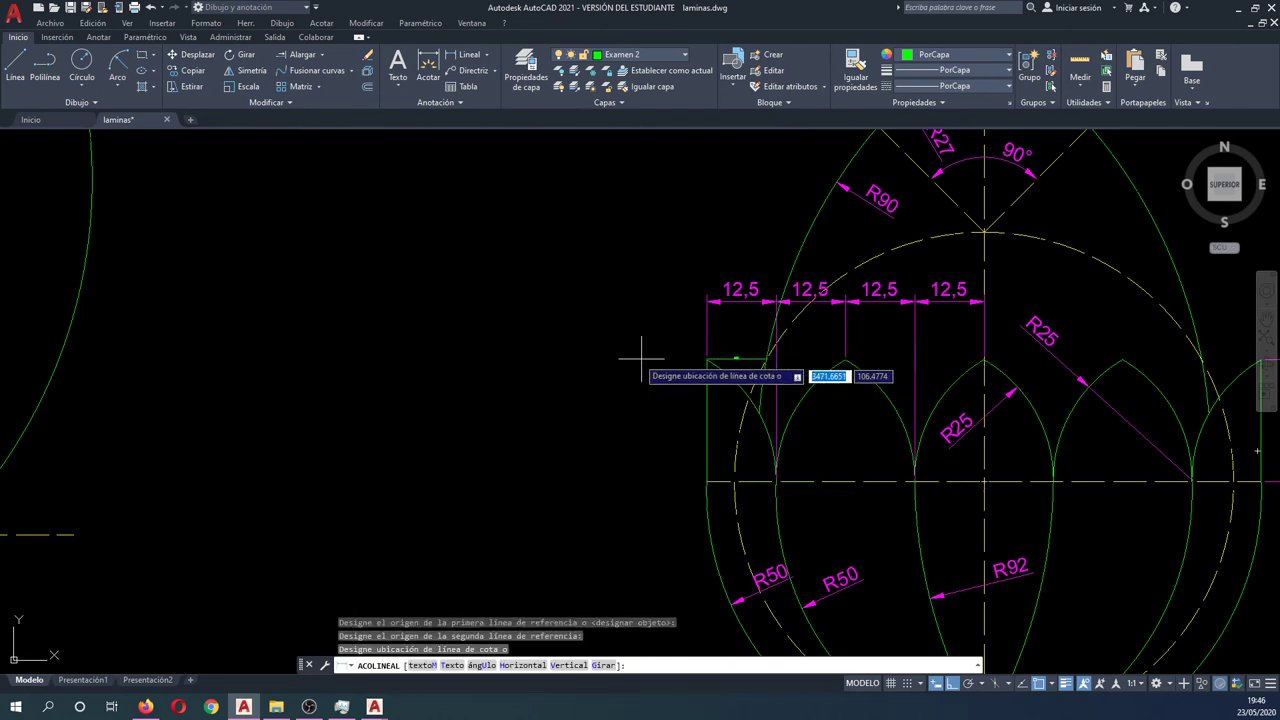
pyautogui.scroll(4, 634, 417)
pyautogui.scroll(3, 629, 409)
pyautogui.press('Escape')
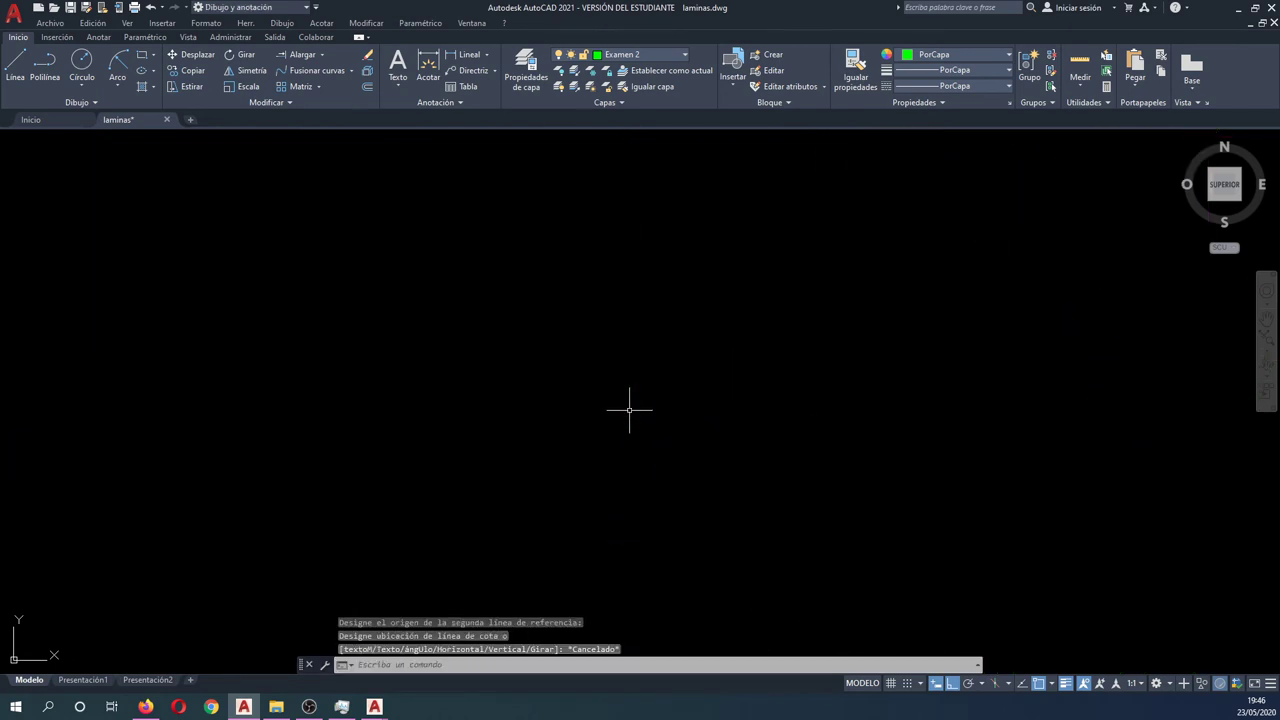
pyautogui.scroll(-5, 629, 409)
pyautogui.scroll(-3, 629, 409)
pyautogui.scroll(-2, 600, 409)
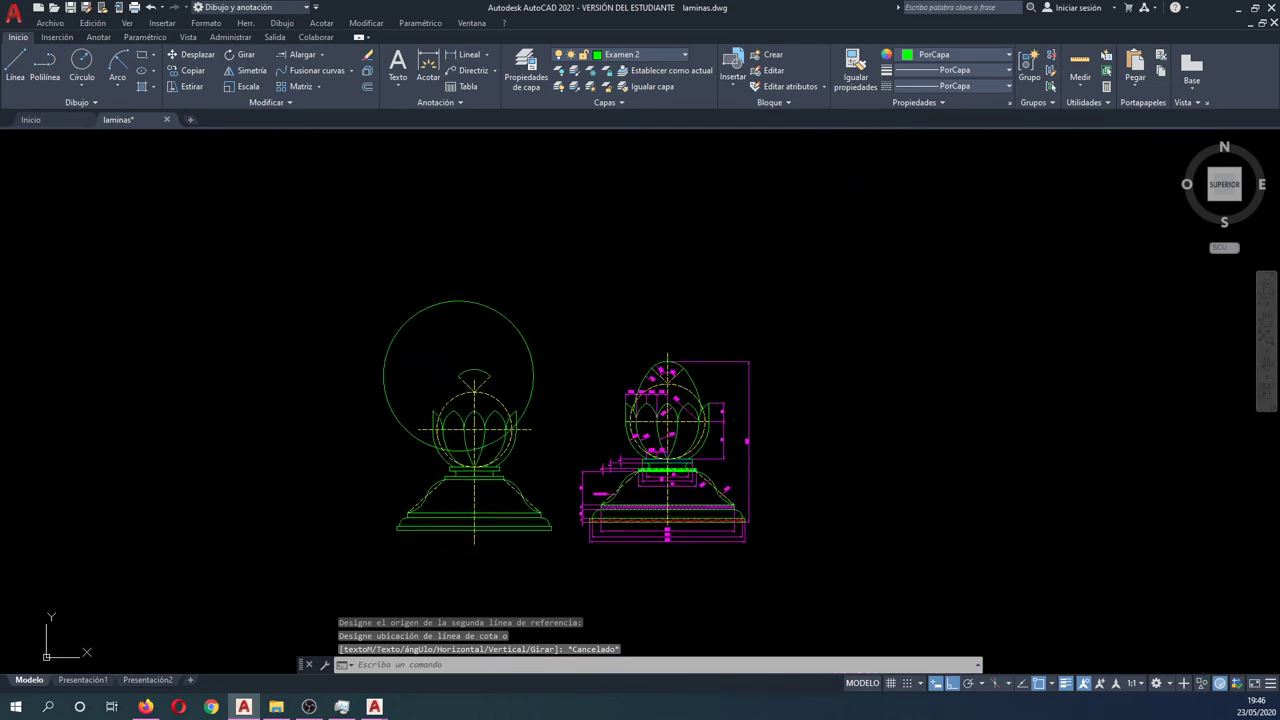
# Copy the horizontal guide line 22 units upward.
pyautogui.scroll(3, 545, 413)
pyautogui.write('co')
pyautogui.press('Return')
pyautogui.click(530, 435)
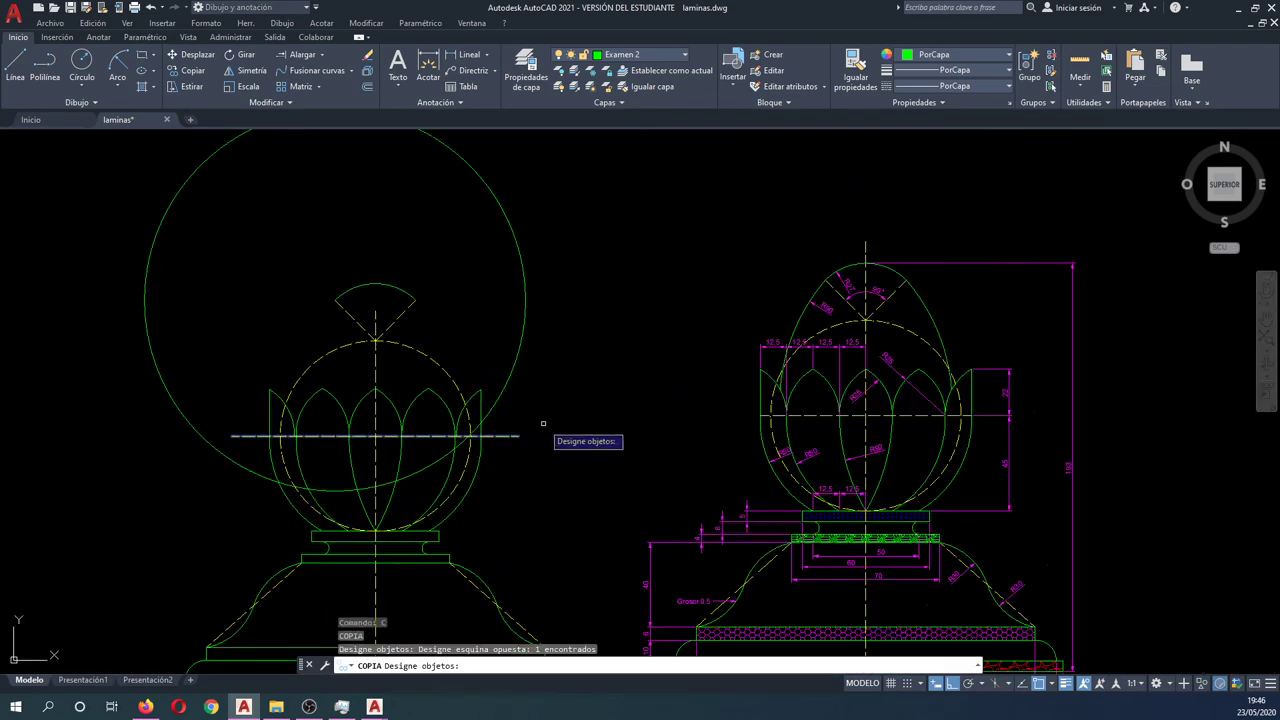
pyautogui.press('Return')
pyautogui.click(548, 424)
pyautogui.write('22')
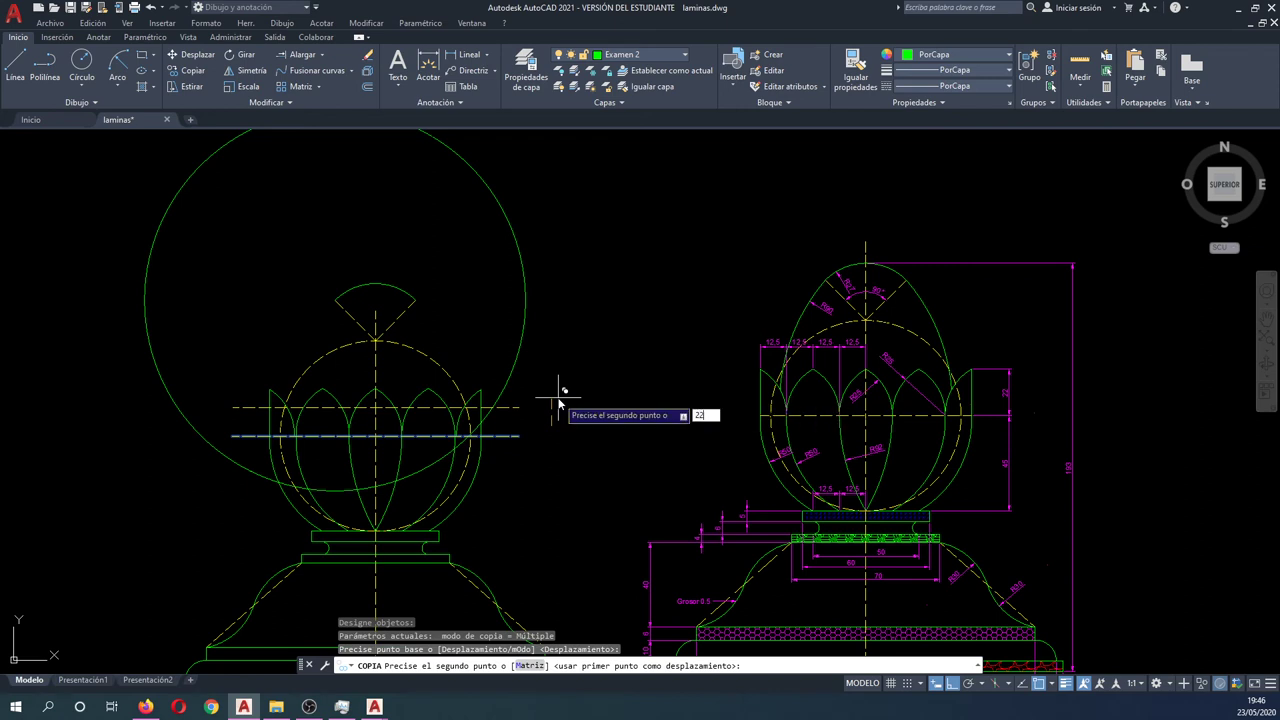
pyautogui.press('Return')
pyautogui.press('Escape')
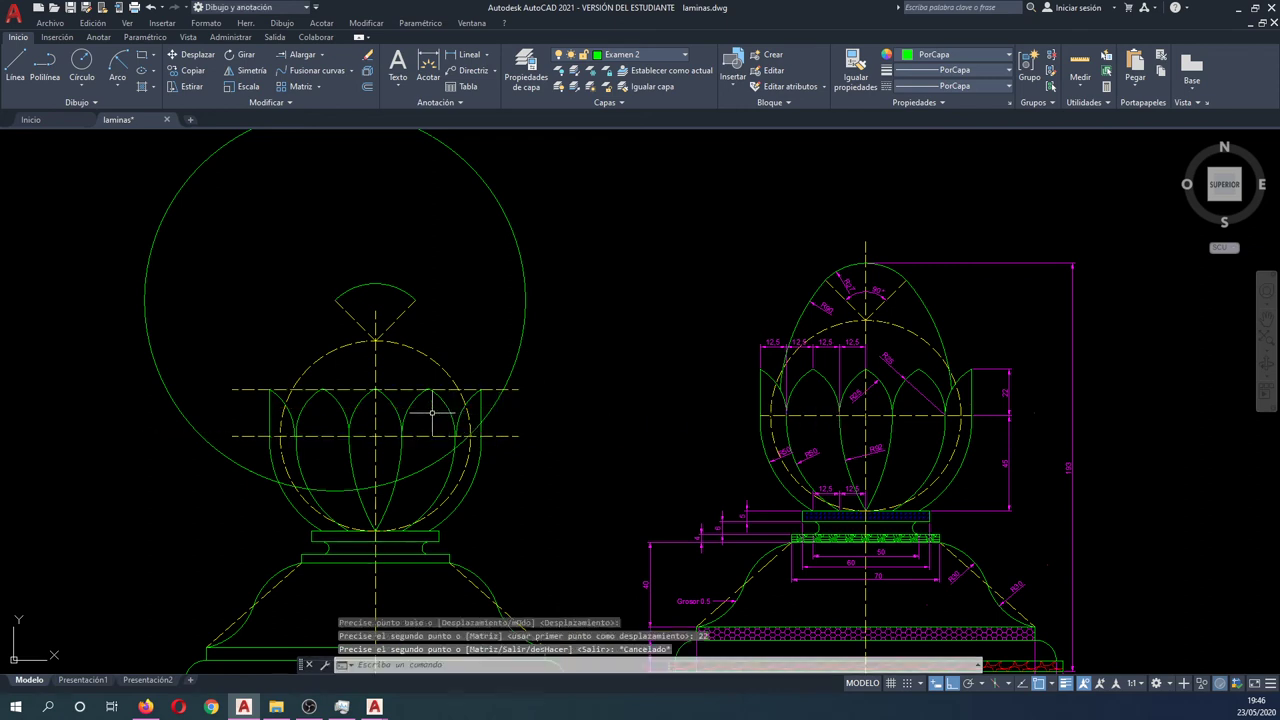
pyautogui.press('Escape')
# Draw radius-90 circles at the upper guide line's left end and at the line intersection.
pyautogui.press('Return')
pyautogui.scroll(2, 360, 397)
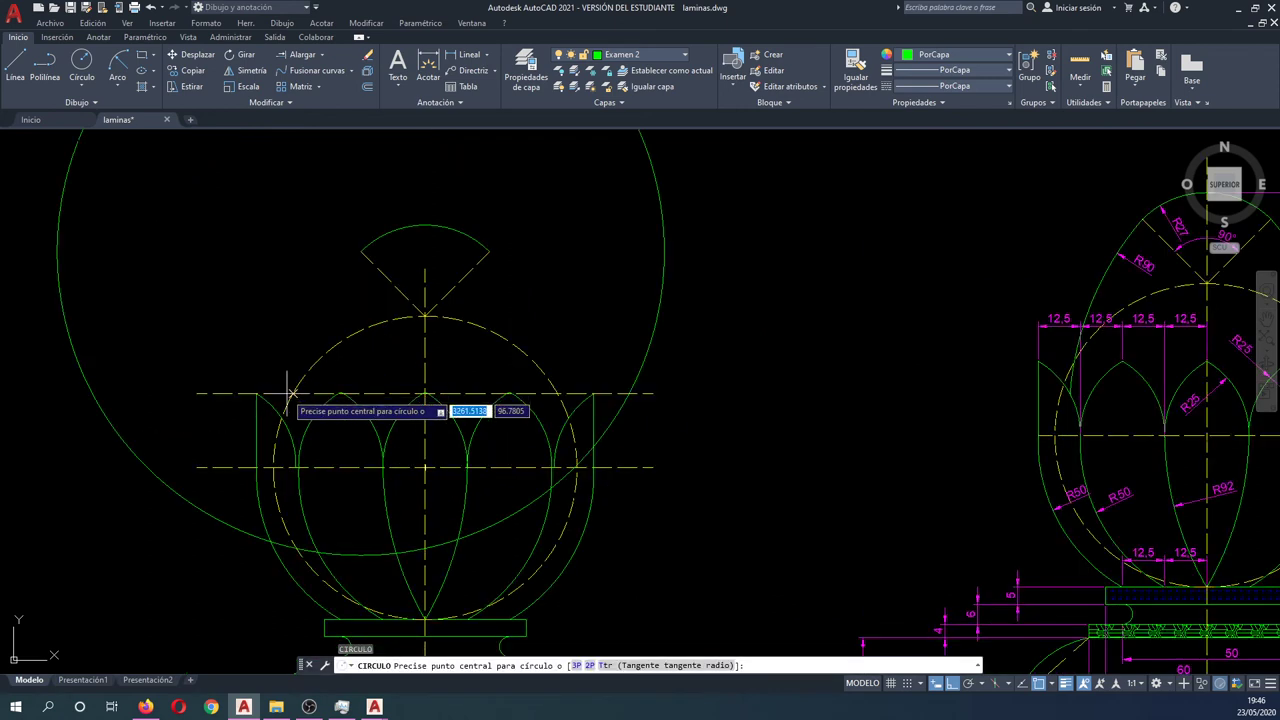
pyautogui.click(275, 393)
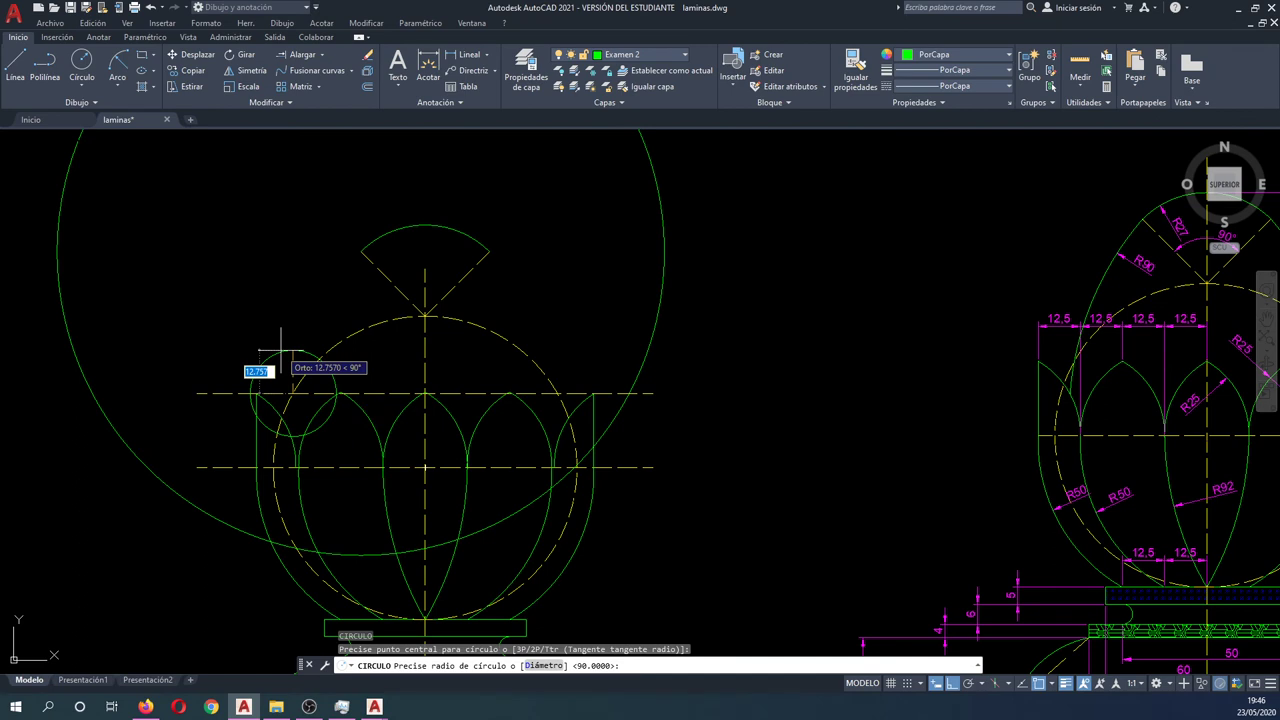
pyautogui.write('6')
pyautogui.press('Return')
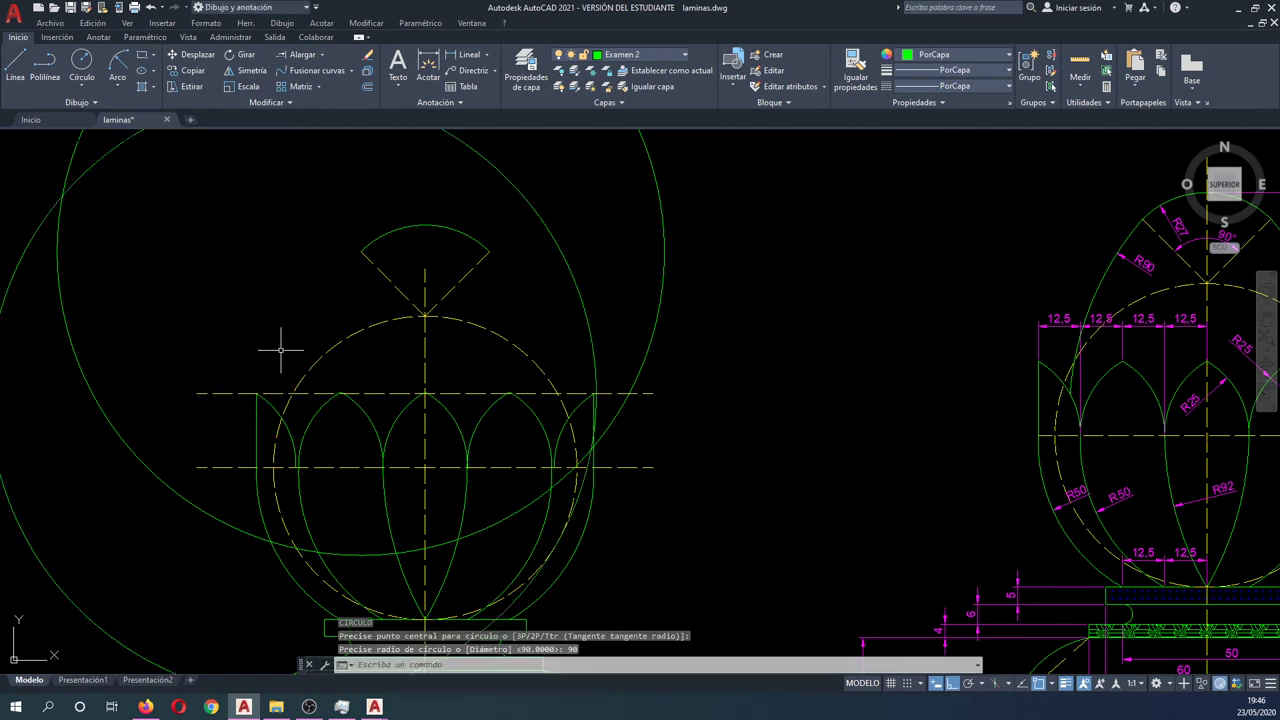
pyautogui.press('Return')
pyautogui.scroll(5, 590, 455)
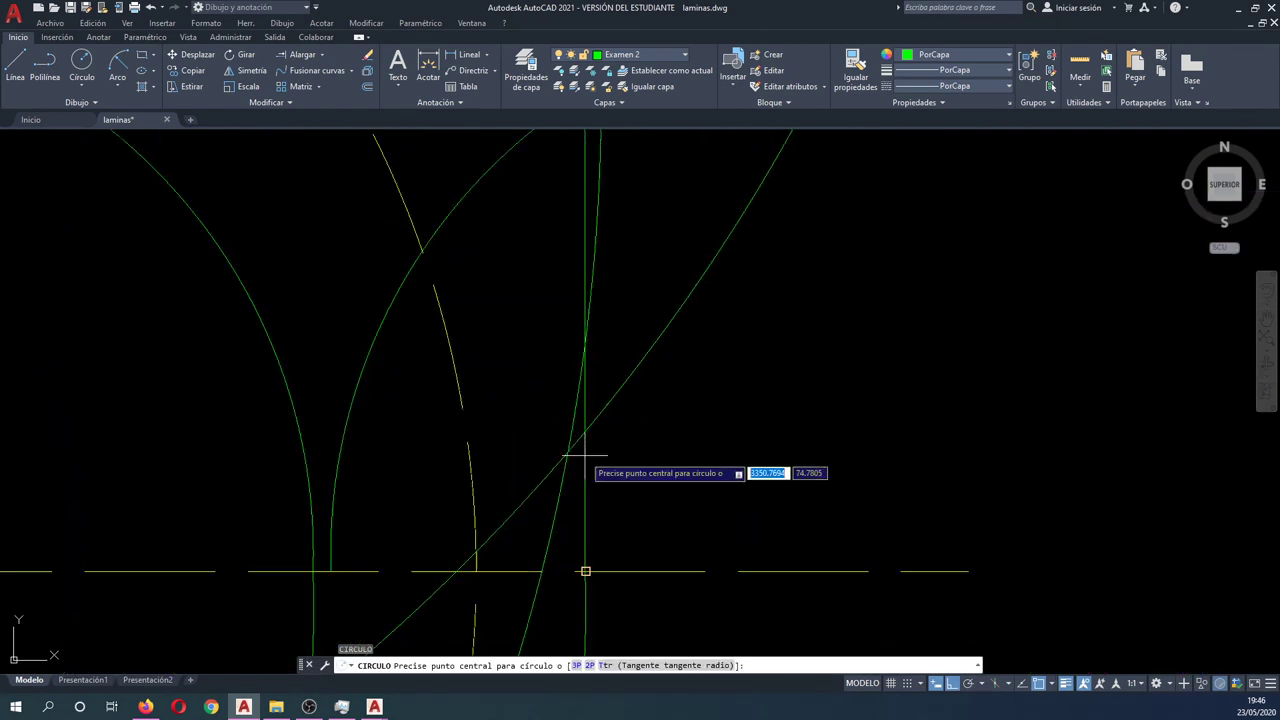
pyautogui.click(566, 457)
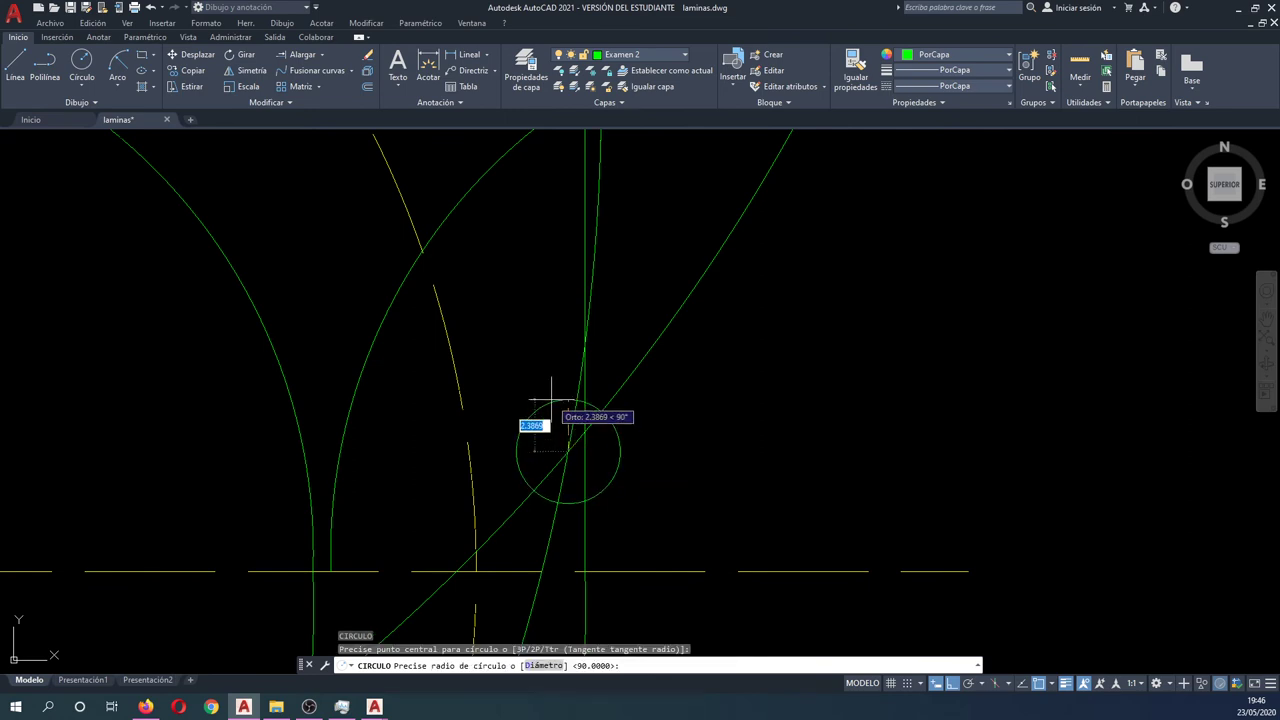
pyautogui.write('90')
pyautogui.press('Return')
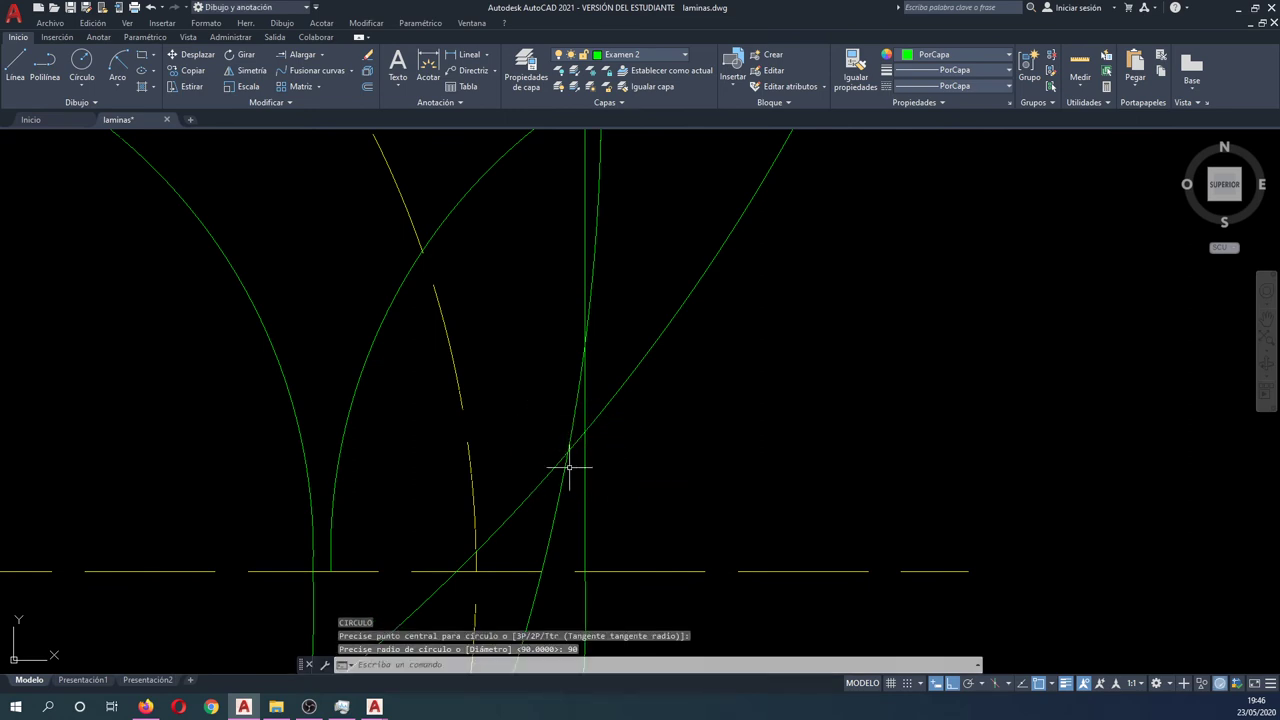
# Delete the two diagonal construction lines.
pyautogui.moveTo(568, 467); pyautogui.dragTo(557, 443)
pyautogui.press('Delete')
pyautogui.scroll(-5, 591, 422)
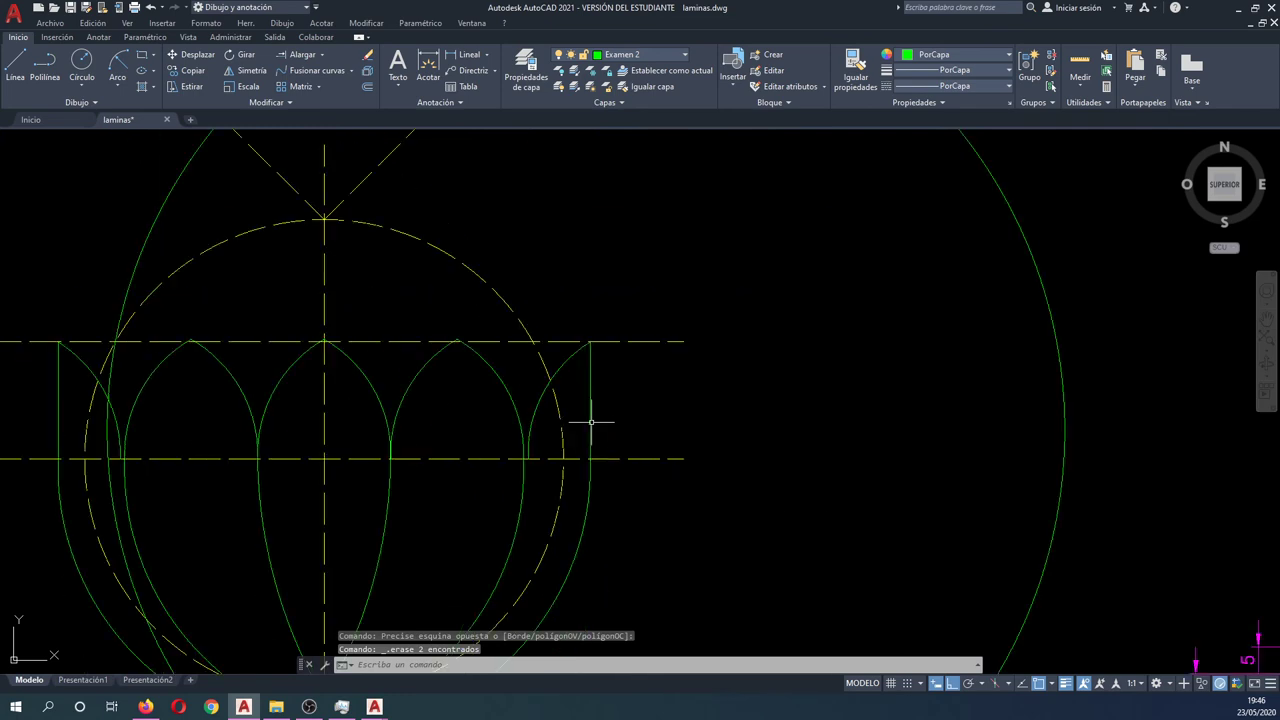
pyautogui.scroll(-2, 147, 375)
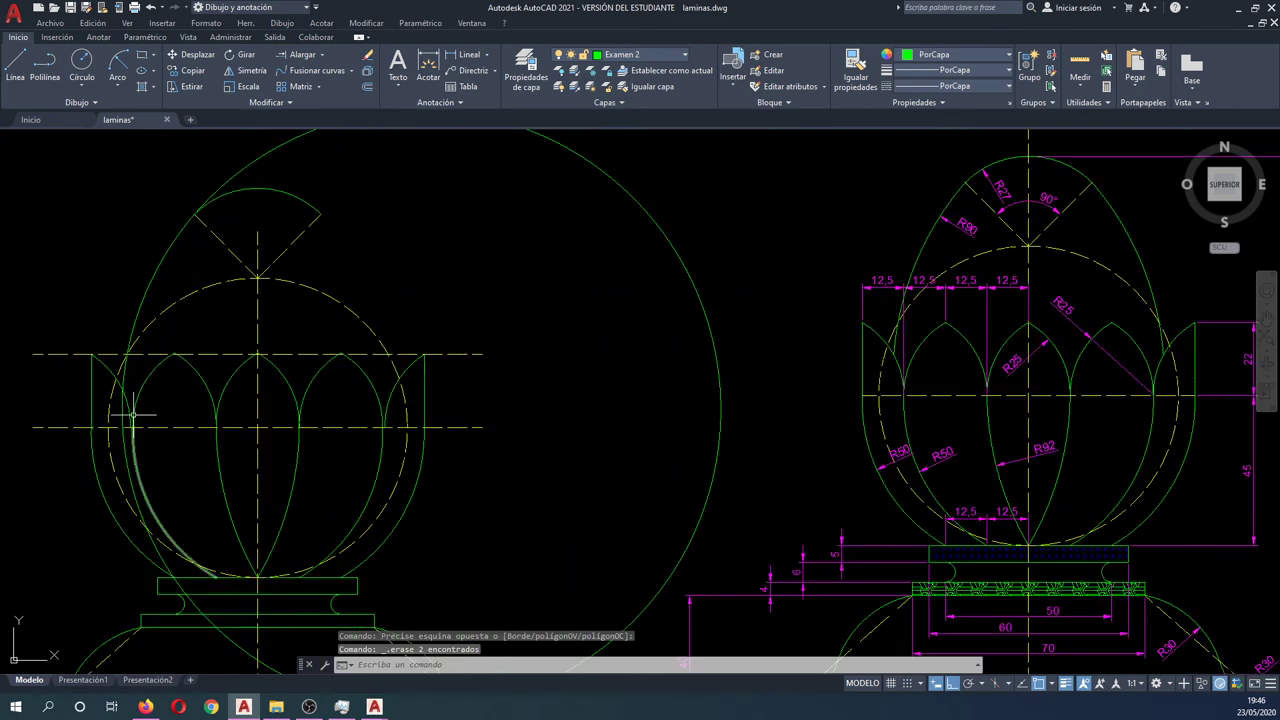
# Erase the large construction circle.
pyautogui.write('tr')
pyautogui.press('Return')
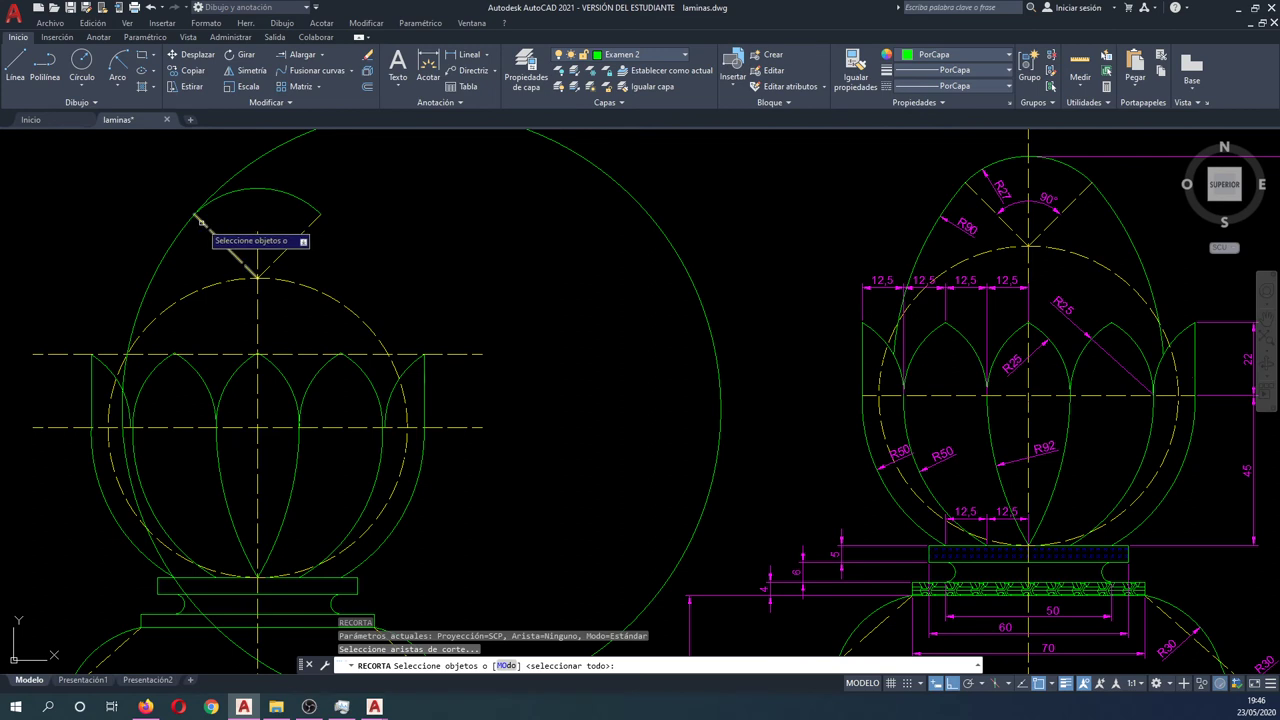
pyautogui.press('Escape')
pyautogui.click(162, 229)
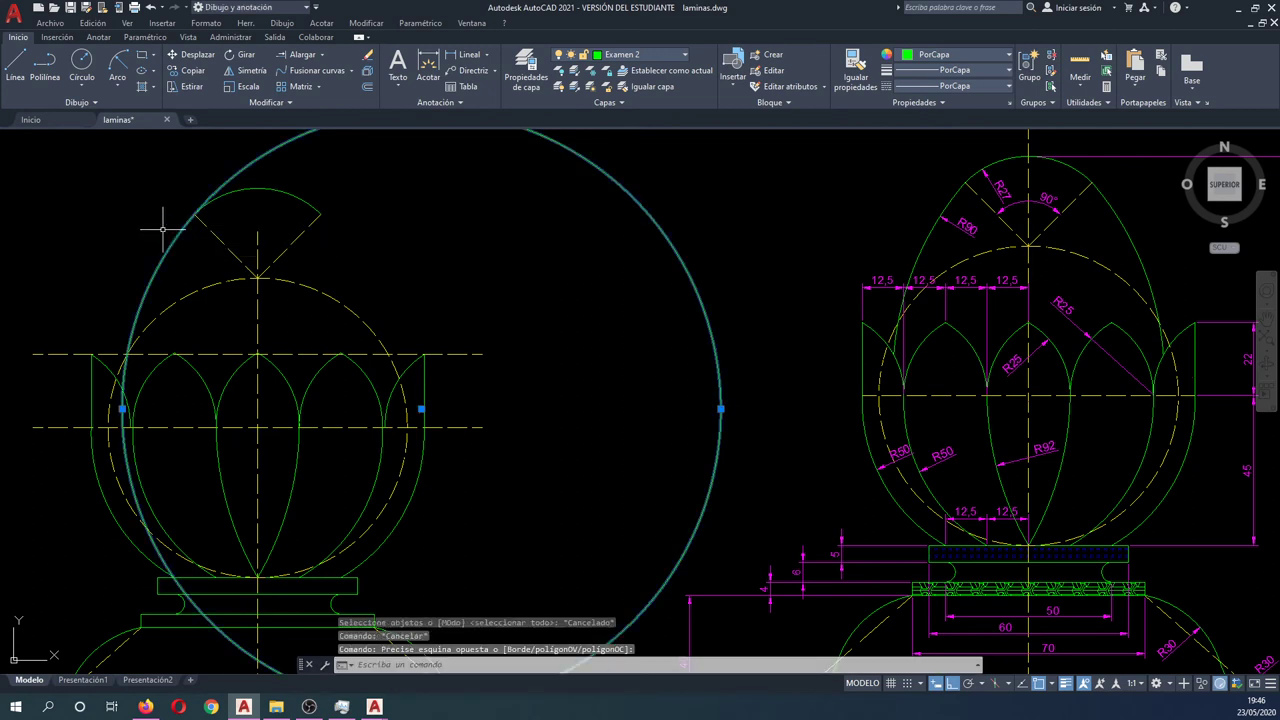
pyautogui.press('Delete')
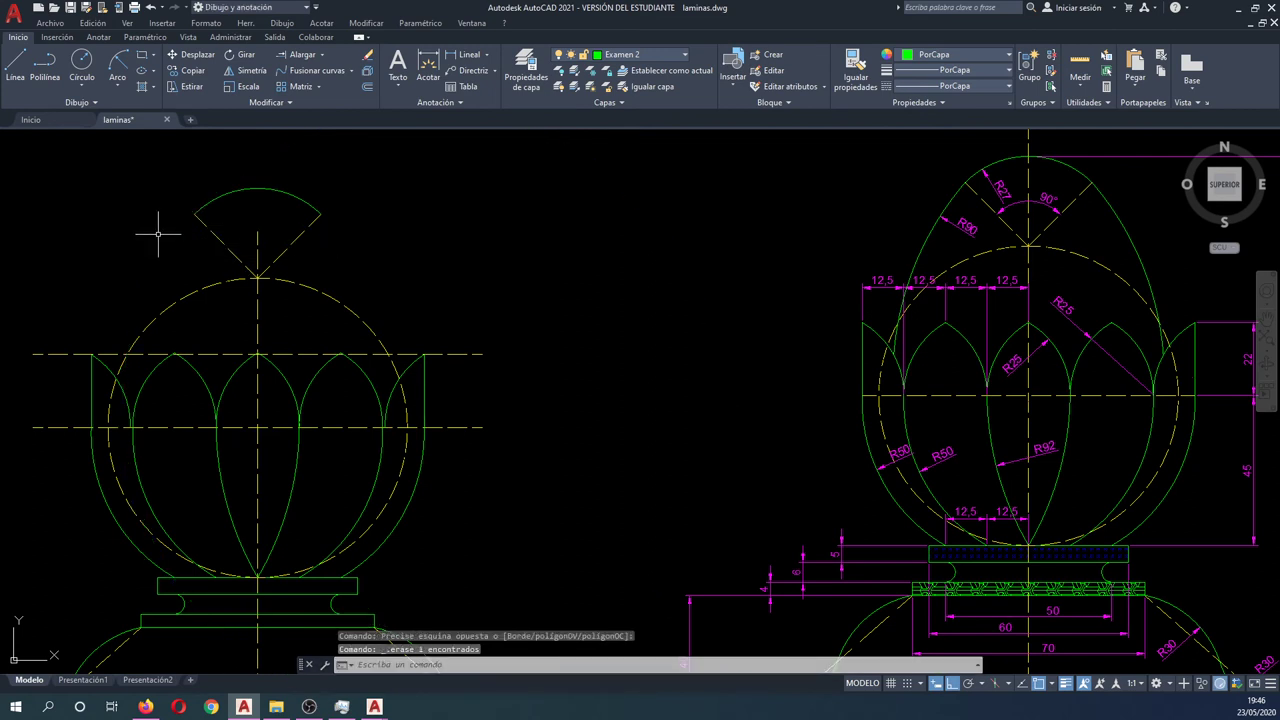
# Draw a Start-End-Radius arc of radius 90 from the top arc's left end to the upper guide line's end.
pyautogui.click(118, 86)
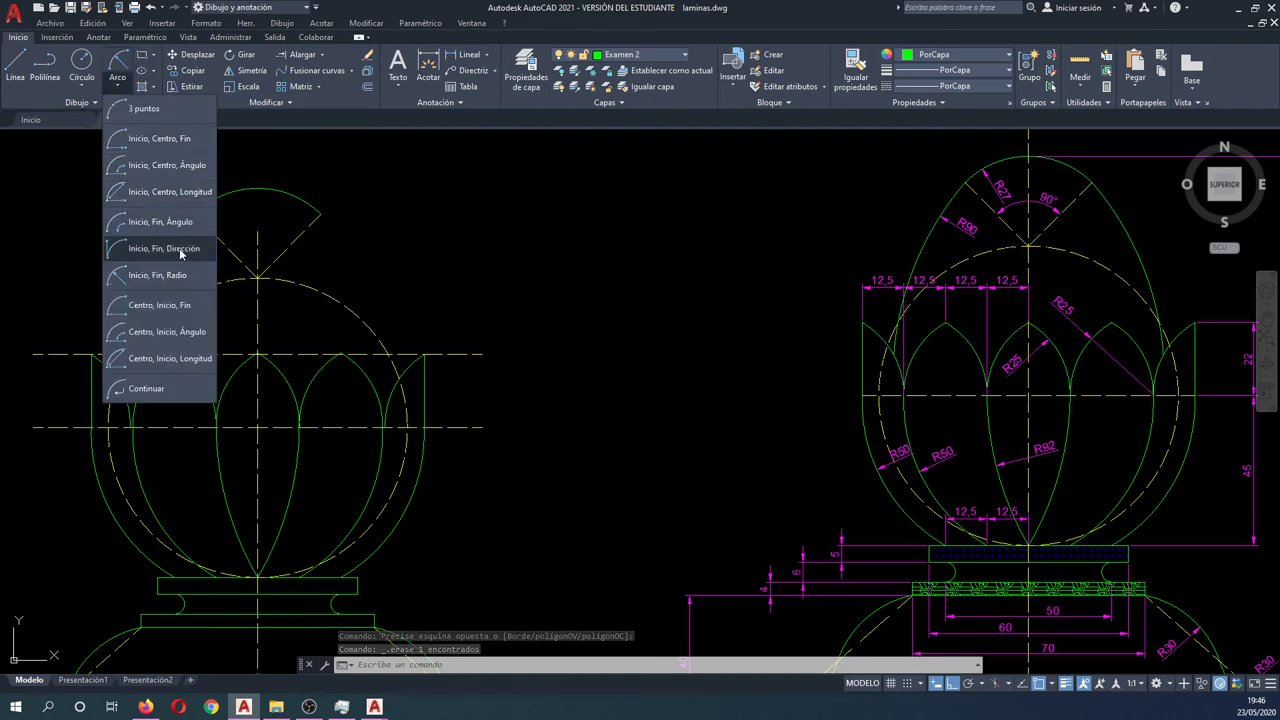
pyautogui.click(160, 275)
pyautogui.click(194, 215)
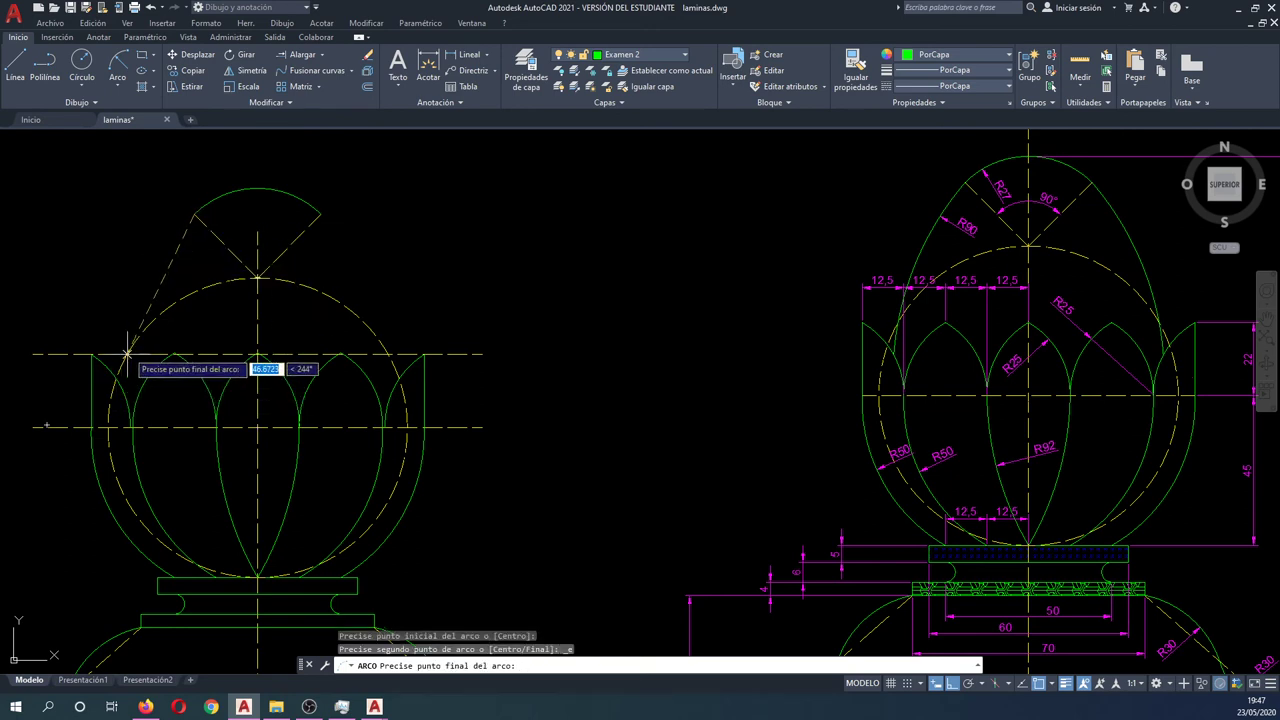
pyautogui.click(127, 353)
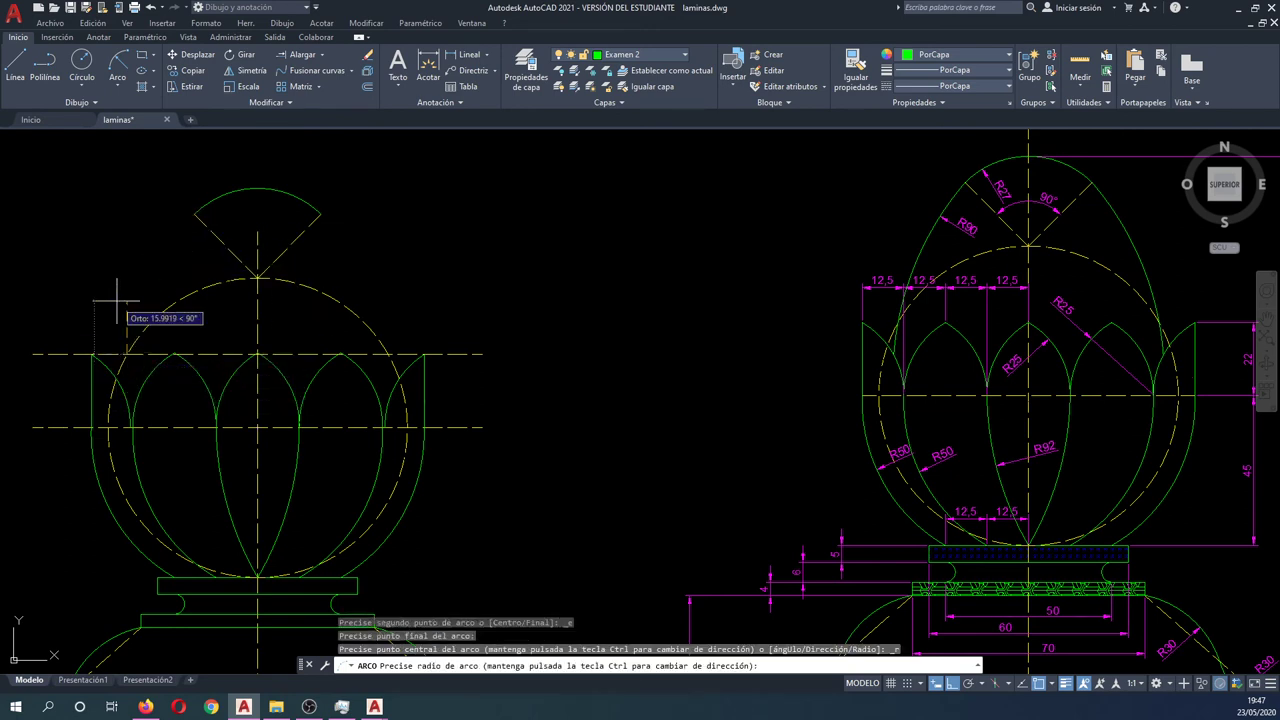
pyautogui.write('90')
pyautogui.press('Return')
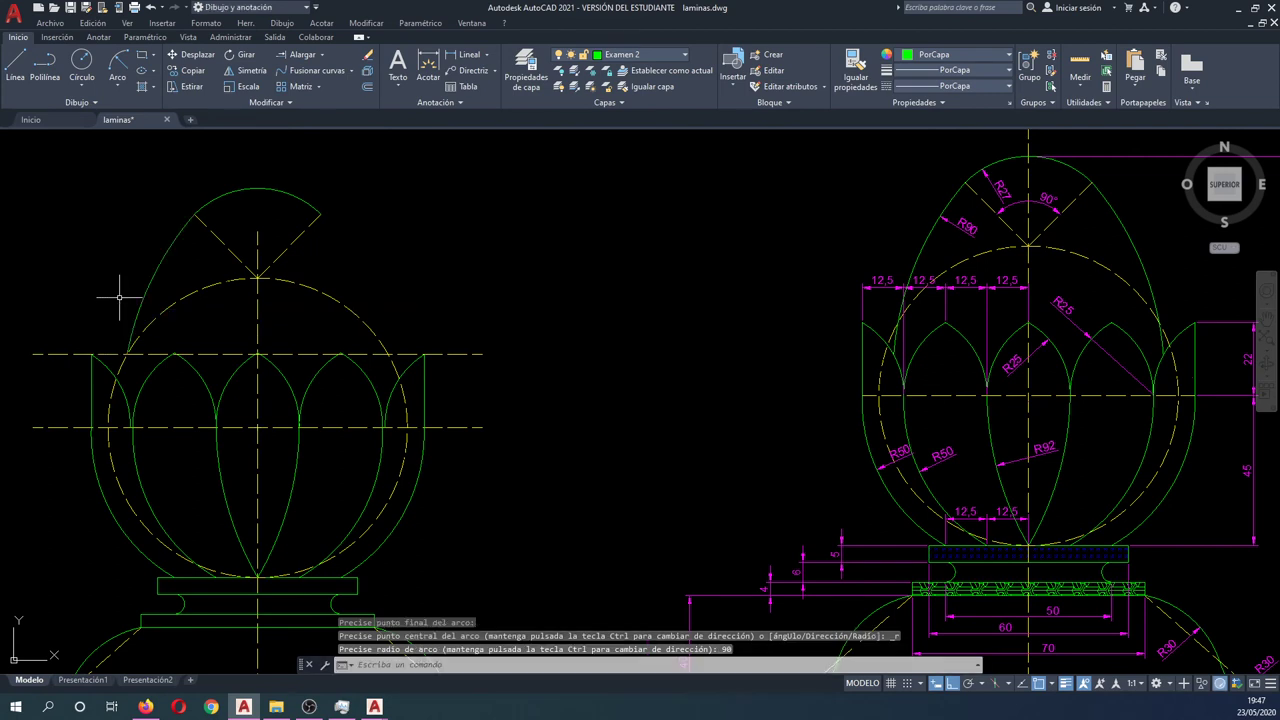
# Extend the R90 arc down to the petal boundary.
pyautogui.click(302, 54)
pyautogui.scroll(2, 142, 368)
pyautogui.click(100, 390)
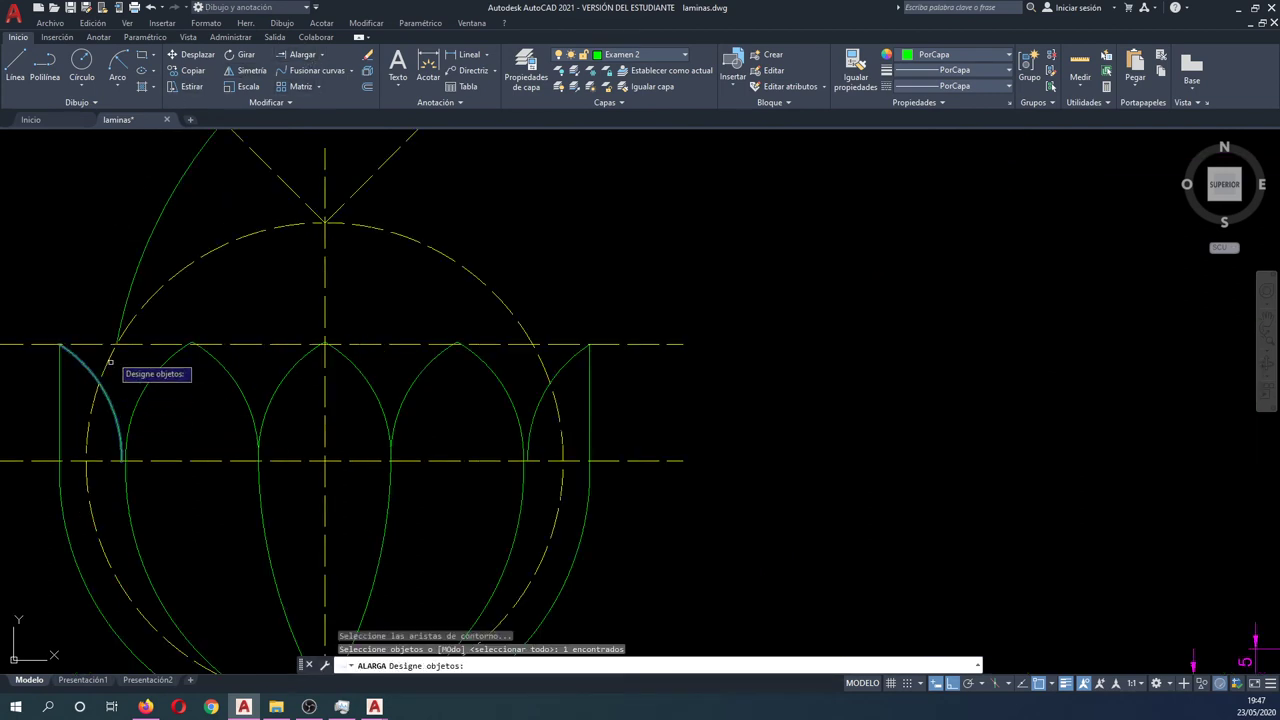
pyautogui.press('Return')
pyautogui.click(122, 308)
pyautogui.press('Return')
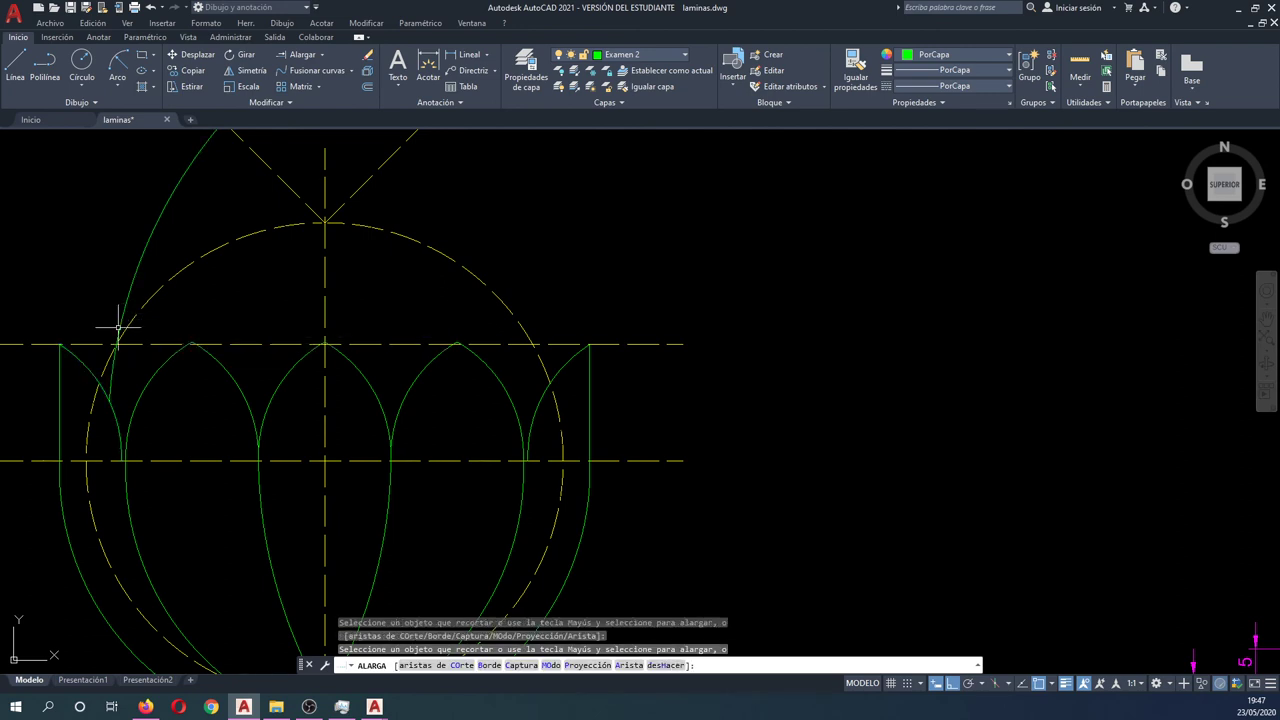
pyautogui.scroll(-2, 118, 327)
pyautogui.write('si')
pyautogui.press('Return')
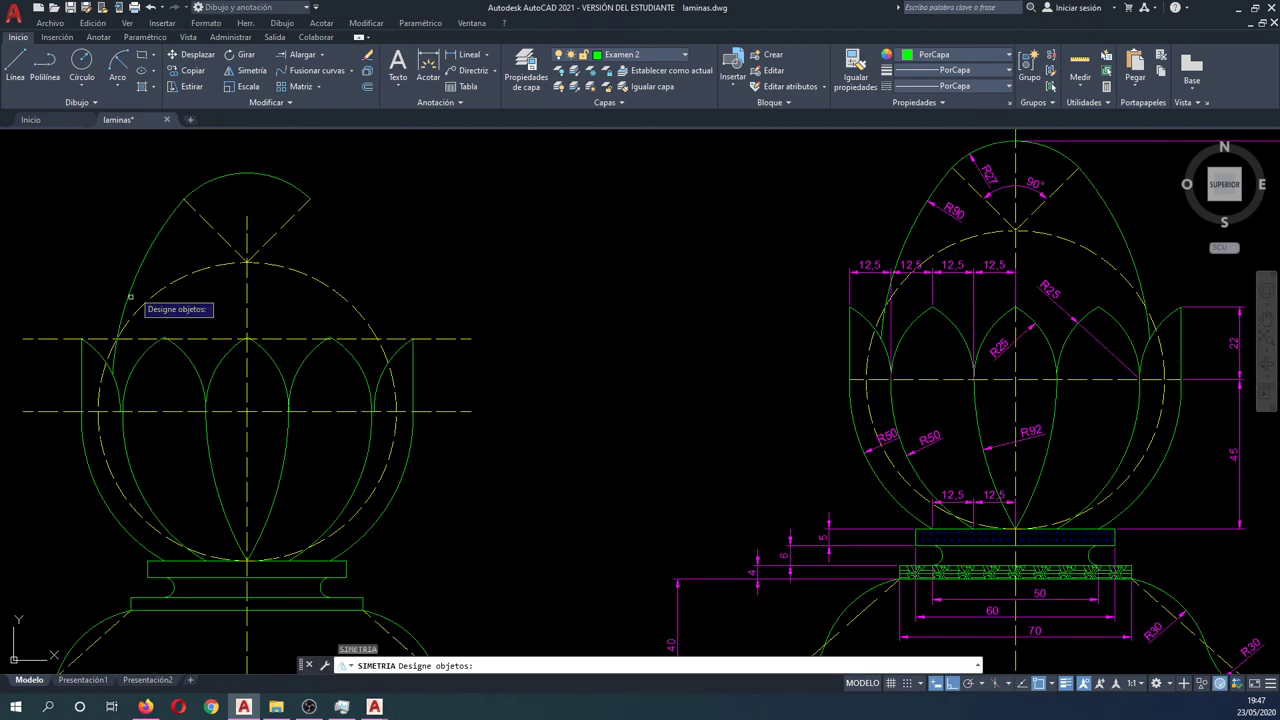
pyautogui.click(155, 312)
pyautogui.click(110, 269)
pyautogui.press('Return')
pyautogui.click(246, 224)
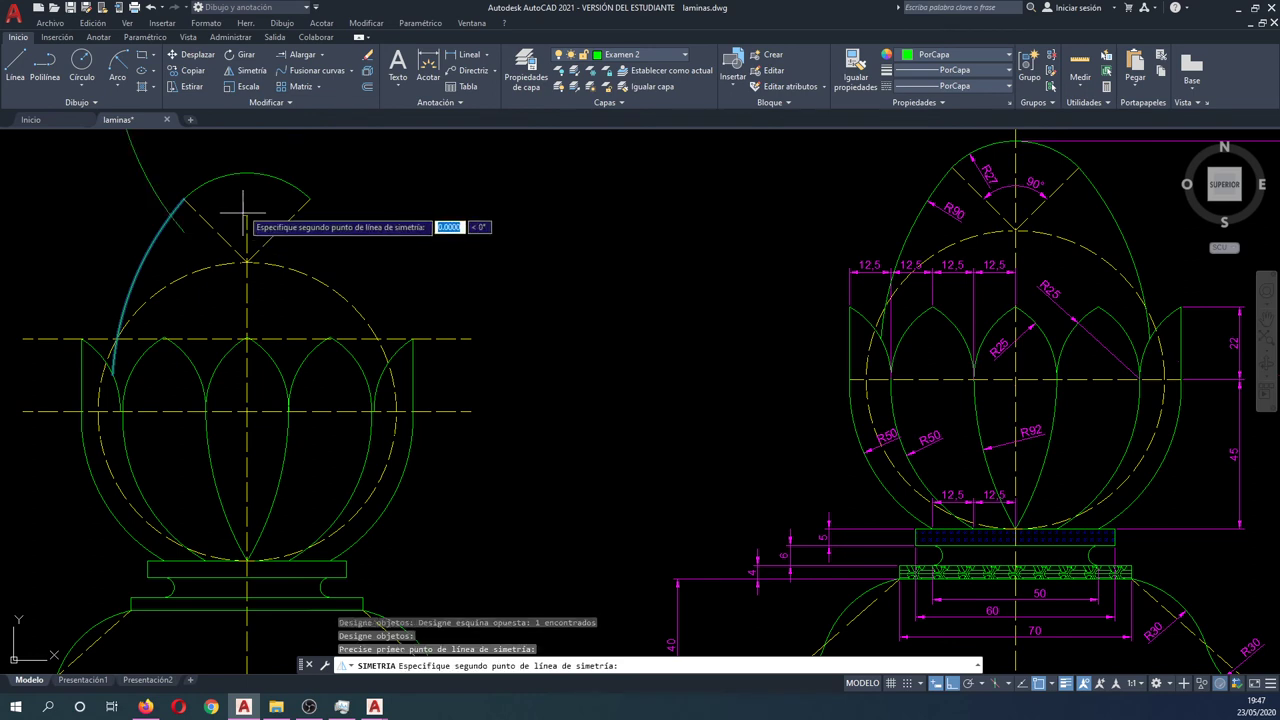
pyautogui.click(243, 186)
pyautogui.press('Return')
pyautogui.click(246, 216)
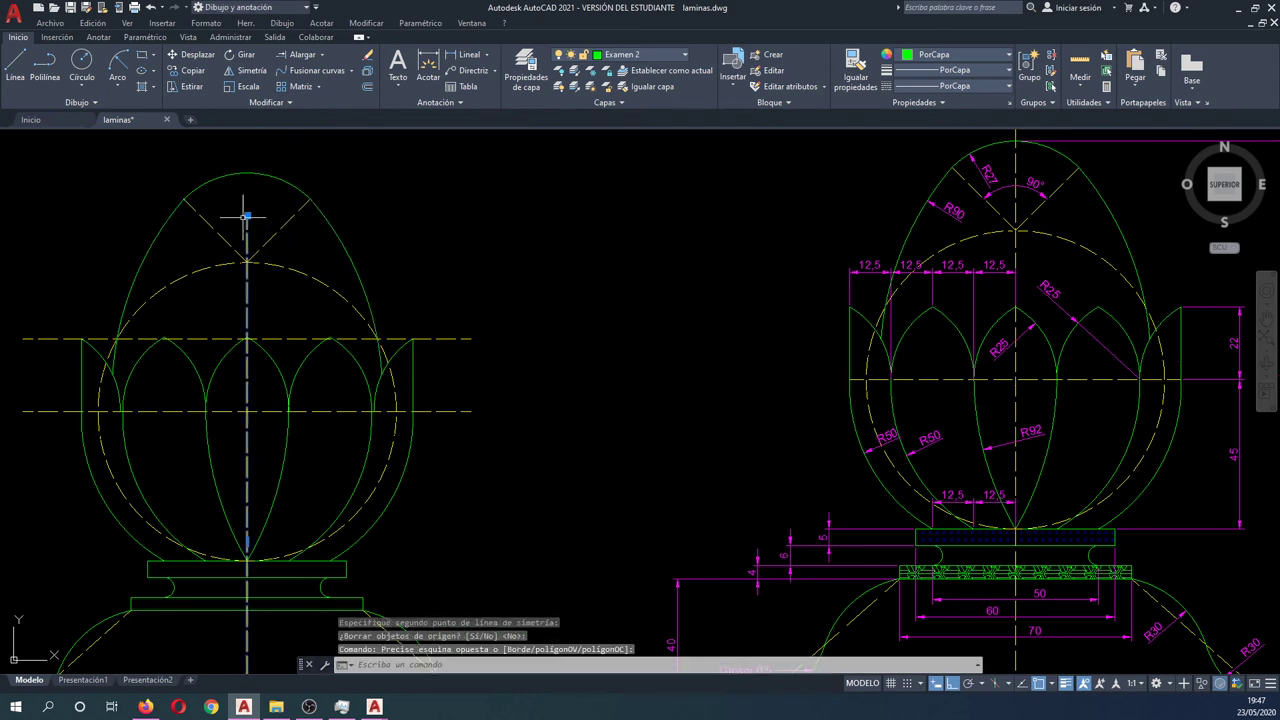
pyautogui.click(247, 152)
pyautogui.press('Escape')
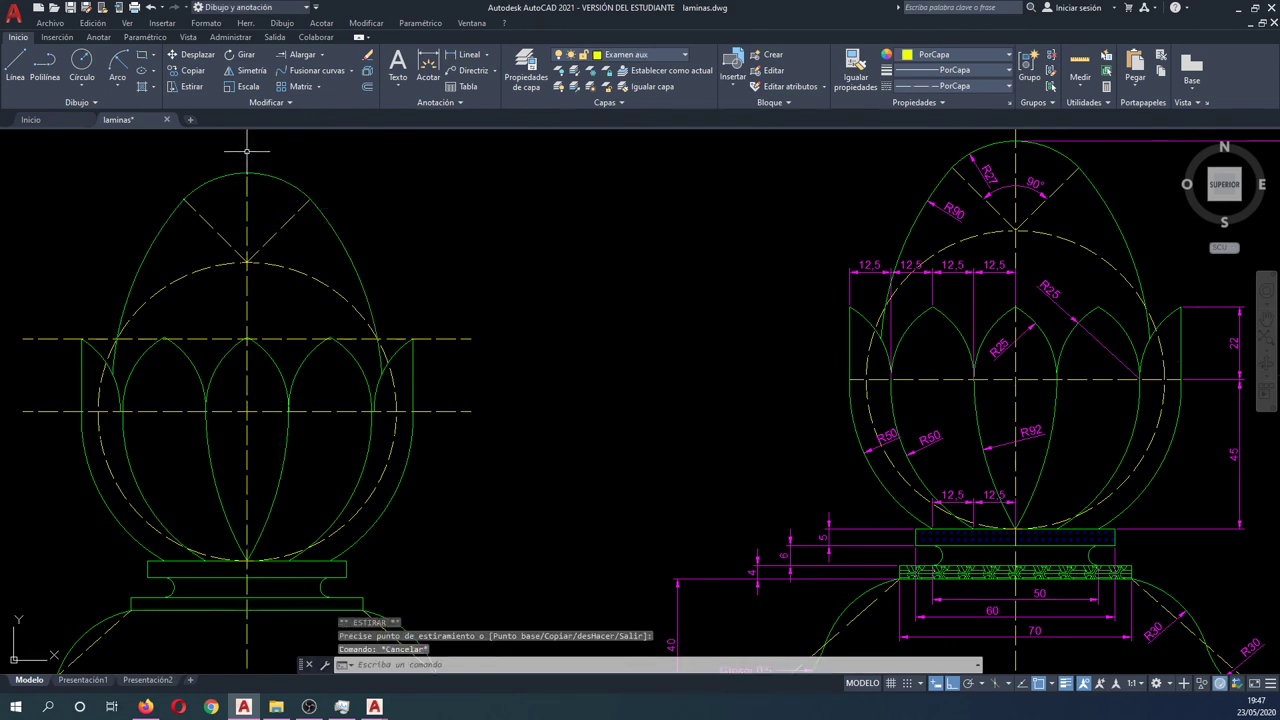
pyautogui.press('Escape')
pyautogui.scroll(-2, 377, 265)
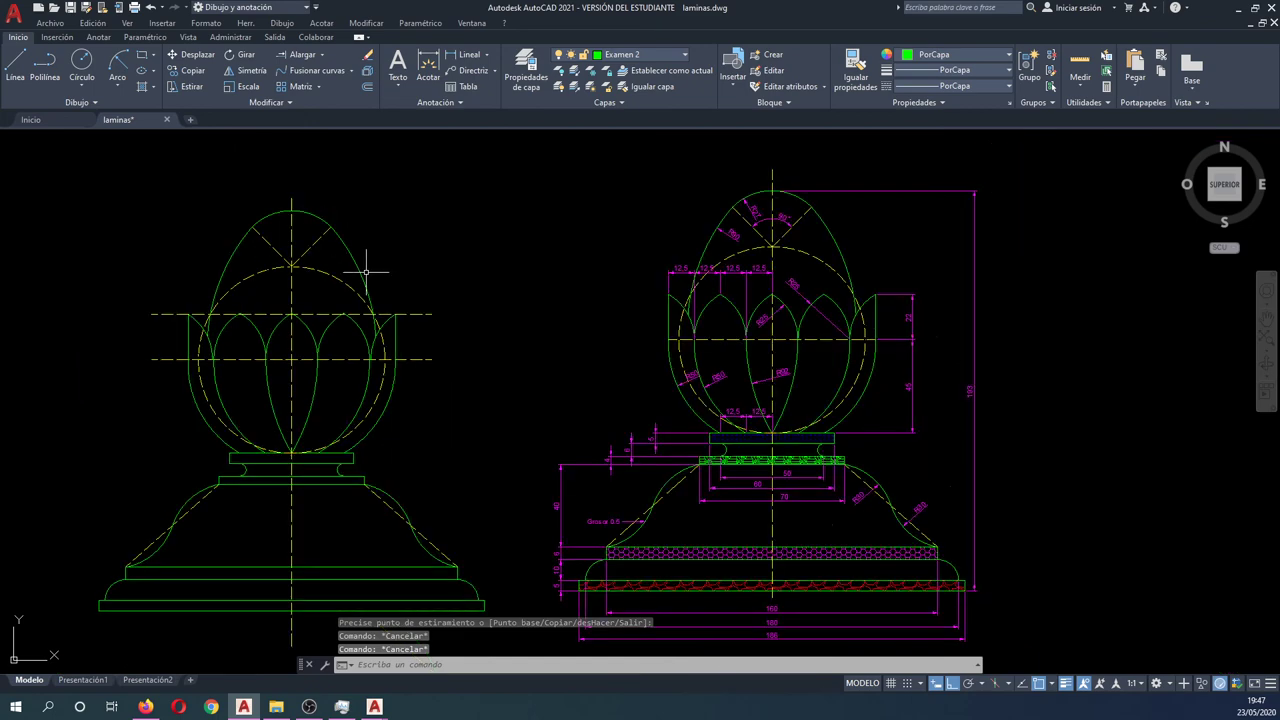
pyautogui.scroll(-2, 434, 363)
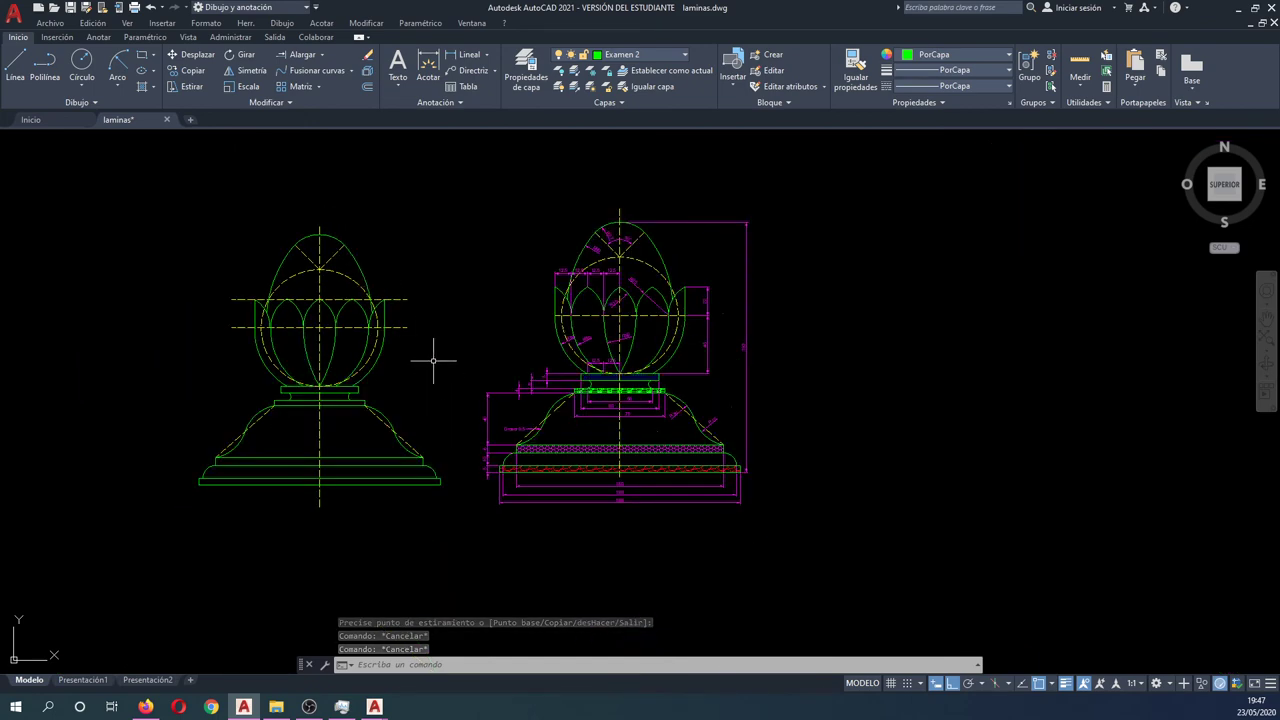
pyautogui.scroll(2, 443, 371)
pyautogui.moveTo(436, 374); pyautogui.dragTo(484, 405, button='middle')
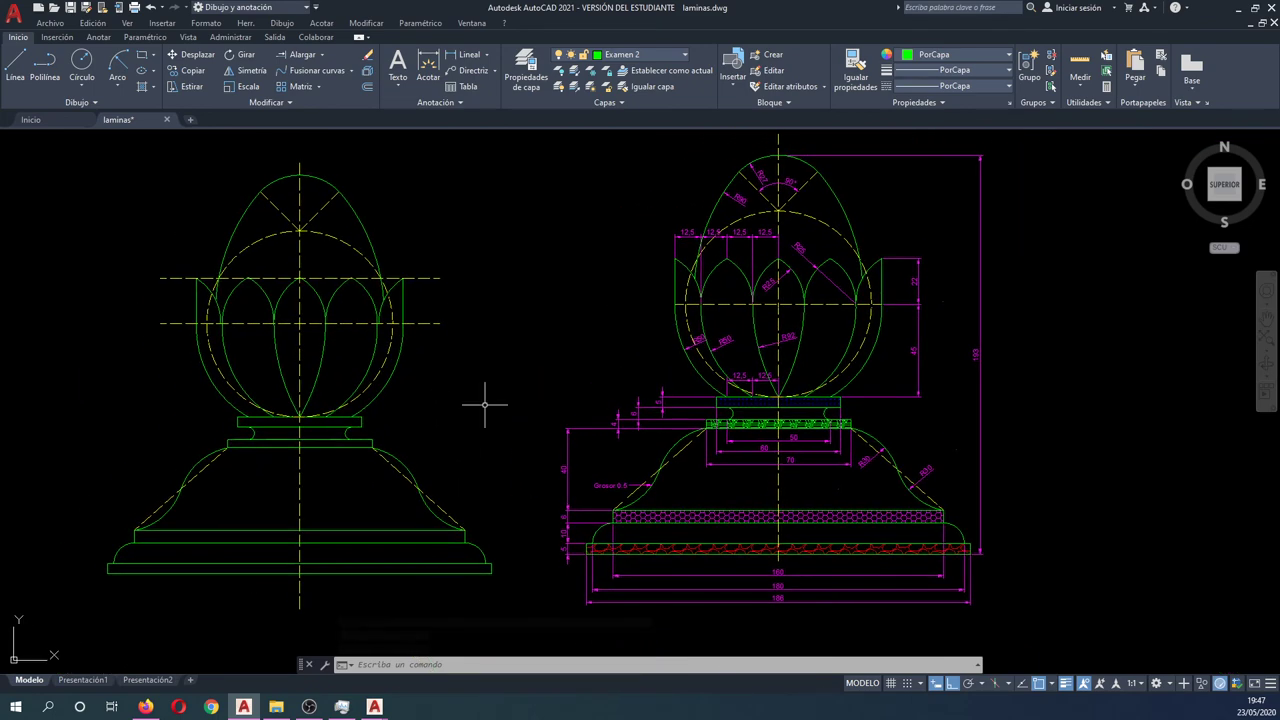
pyautogui.write('d')
pyautogui.press('Return')
pyautogui.click(514, 606)
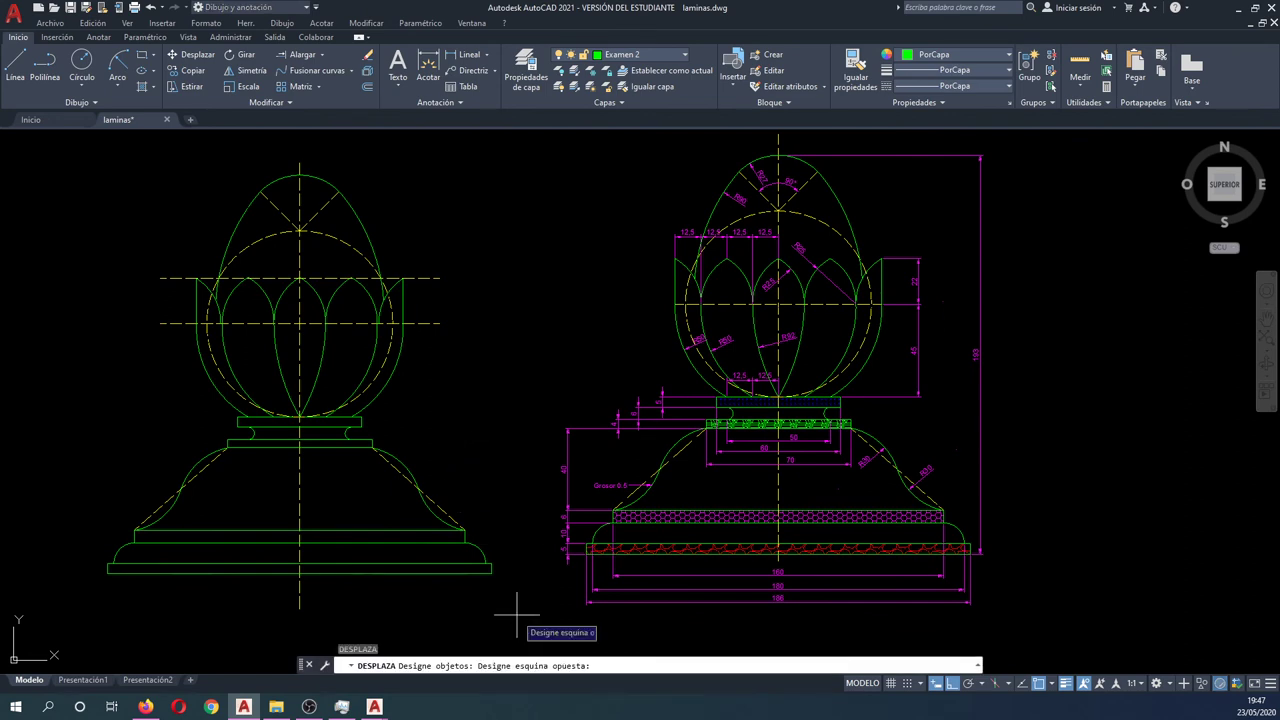
pyautogui.scroll(-2, 505, 600)
pyautogui.press('Escape')
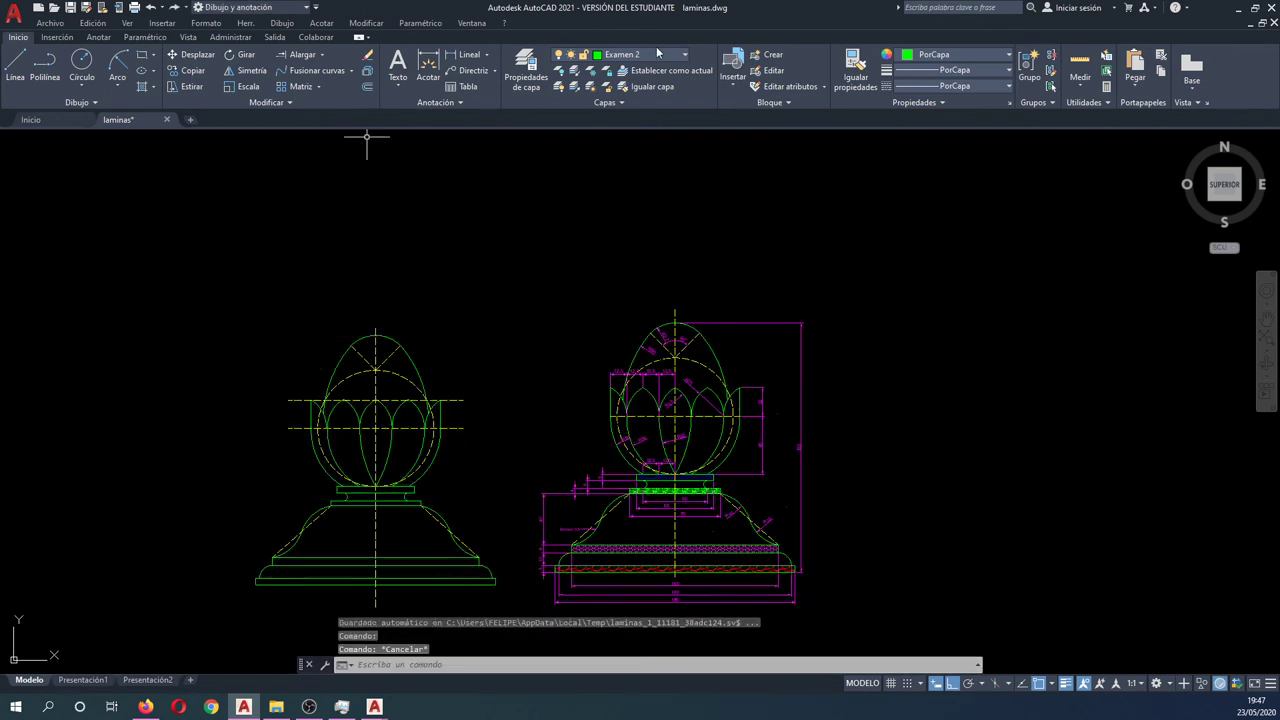
# Make Examen sombreado the current layer.
pyautogui.click(656, 60)
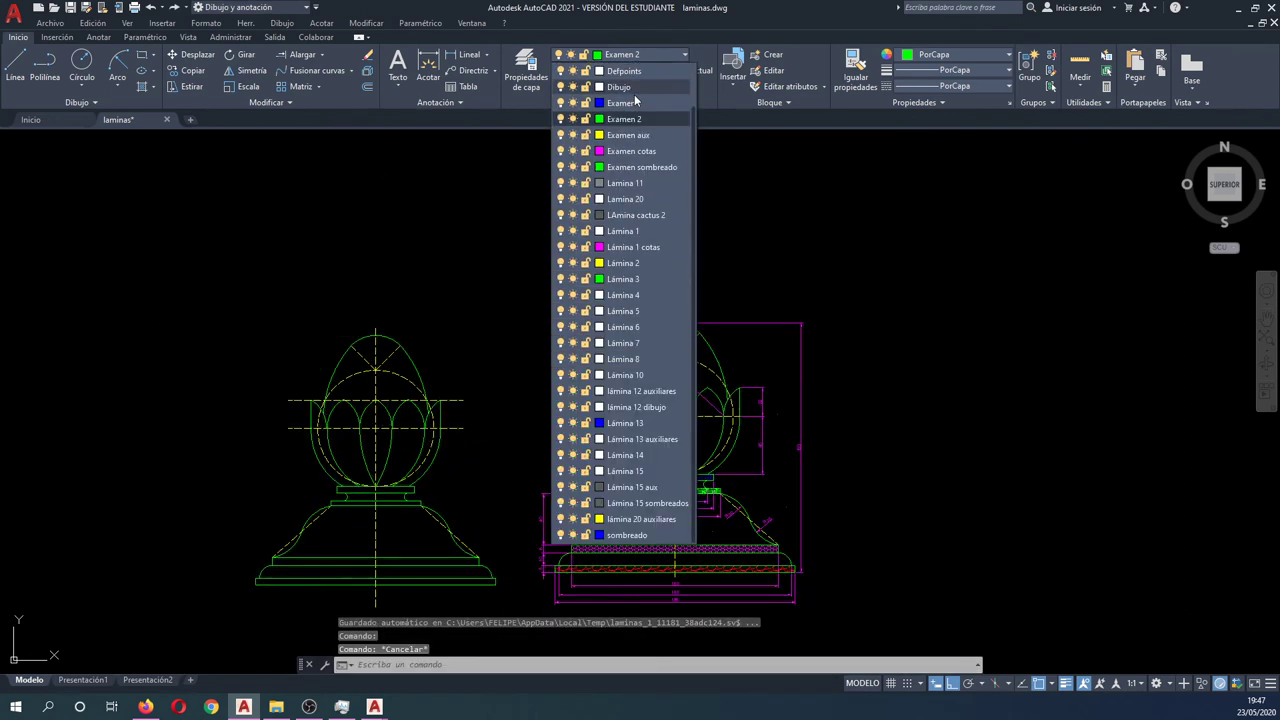
pyautogui.click(640, 167)
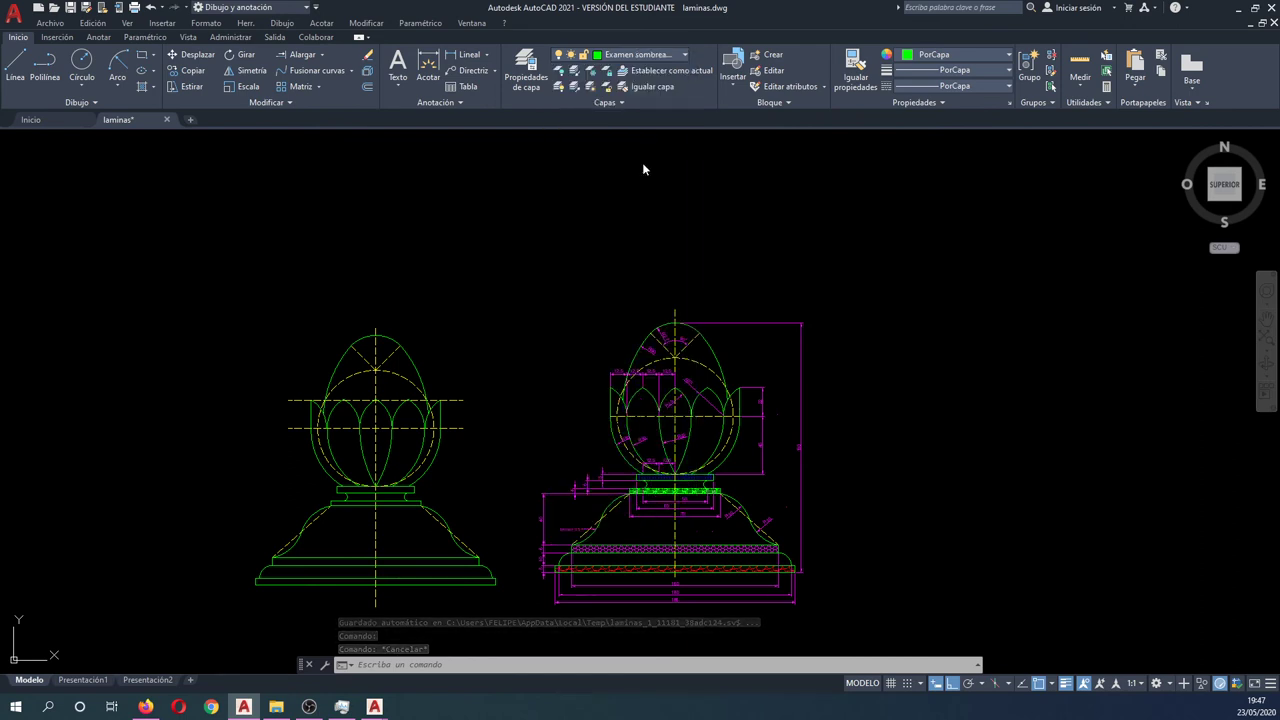
pyautogui.moveTo(420, 349); pyautogui.dragTo(416, 256, button='middle')
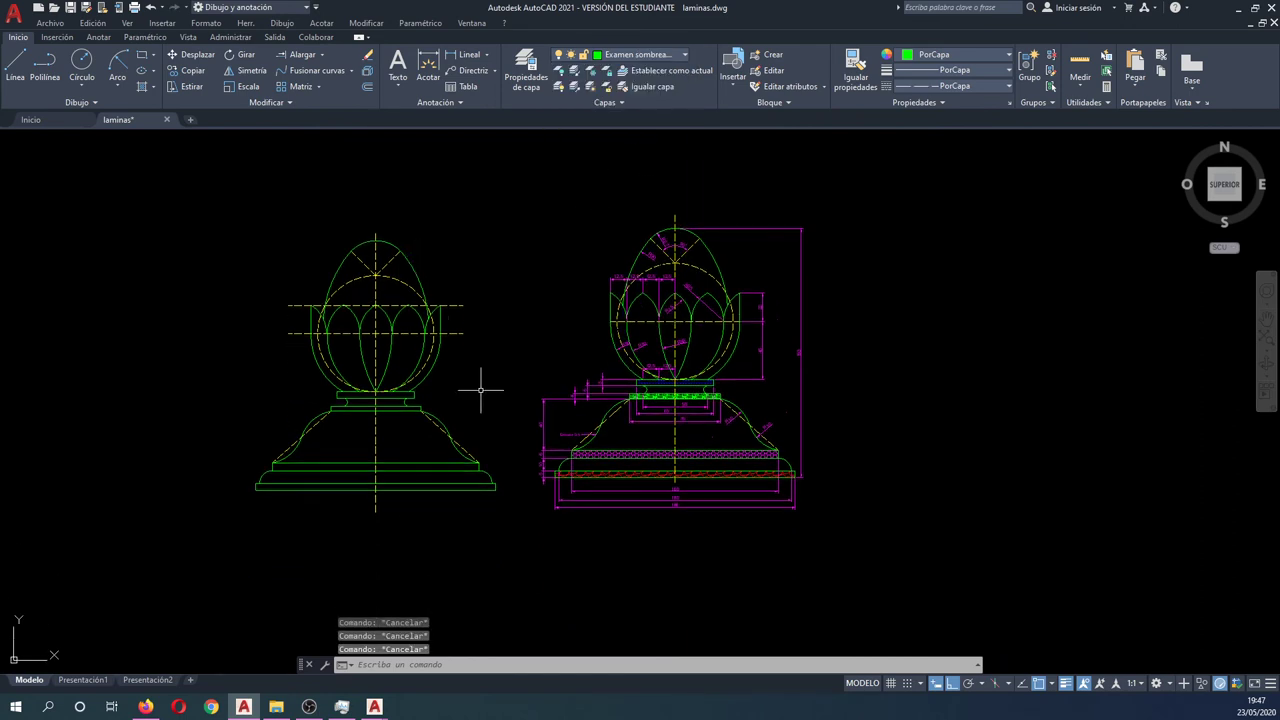
pyautogui.scroll(2, 553, 477)
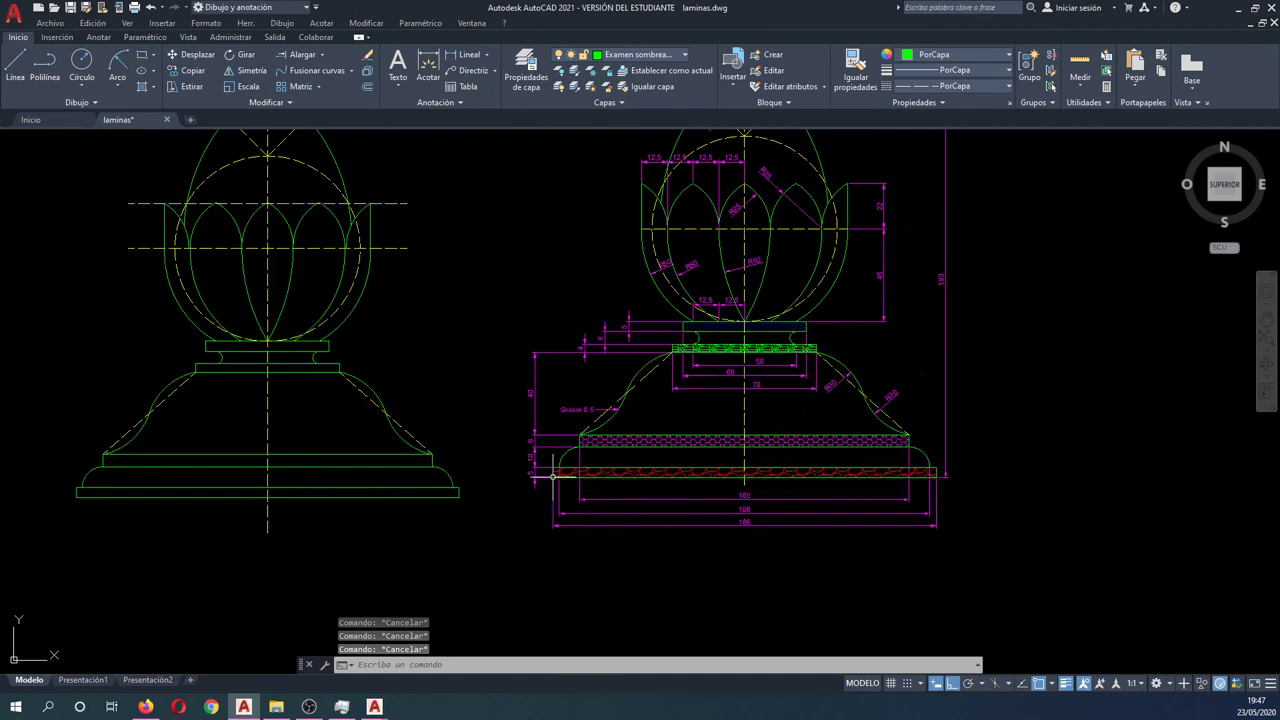
pyautogui.click(141, 87)
pyautogui.scroll(2, 267, 490)
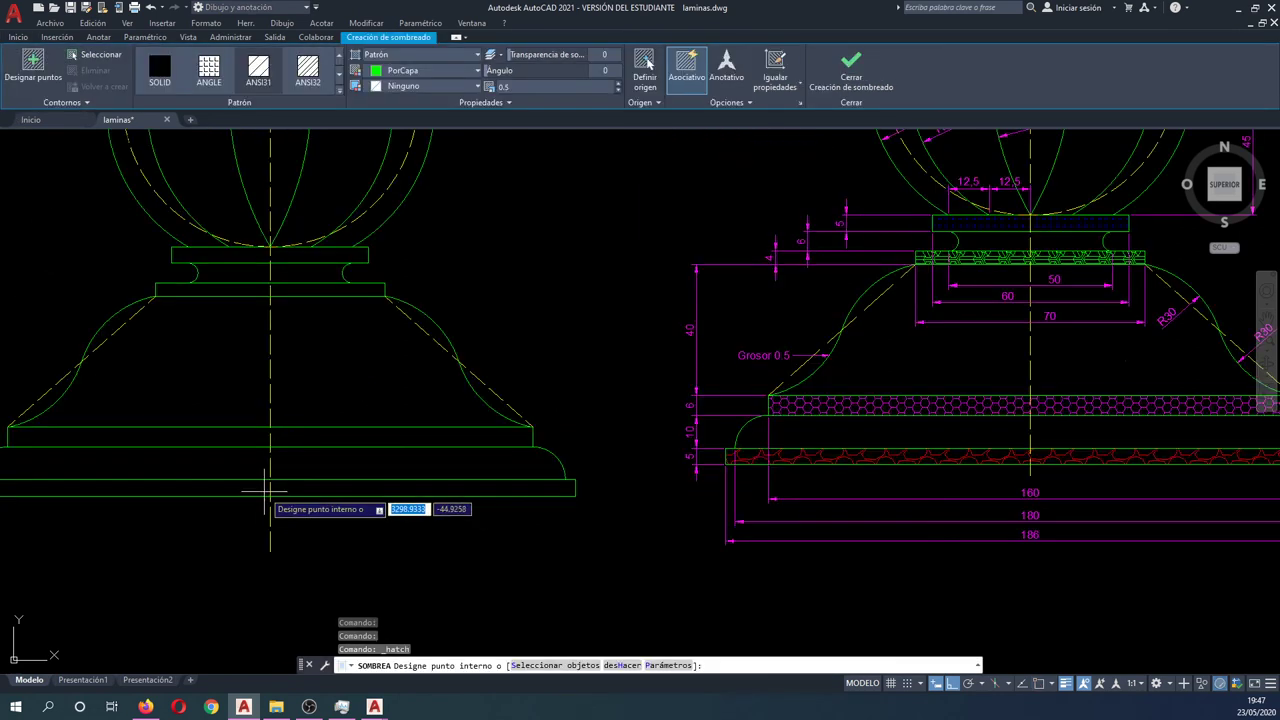
pyautogui.press('Escape')
pyautogui.press('Escape')
pyautogui.press('Escape')
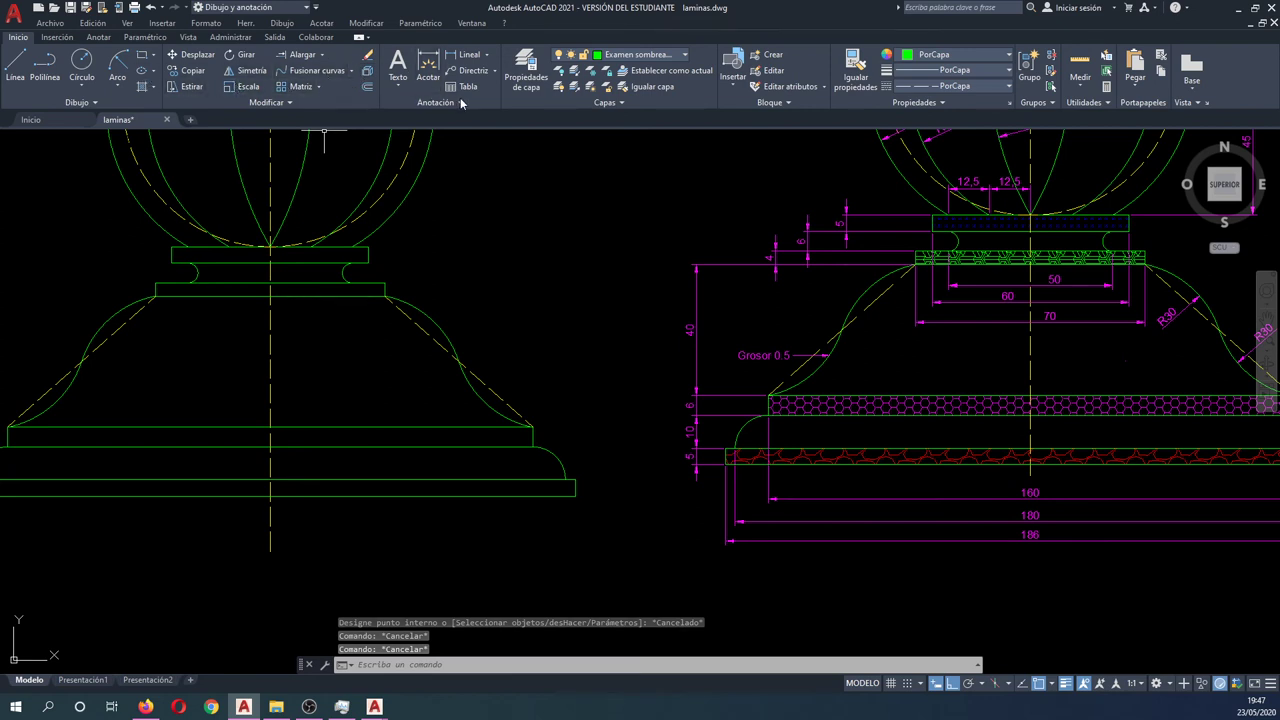
# Turn off the Examen aux layer by picking a dashed line, then start Hatch.
pyautogui.click(559, 71)
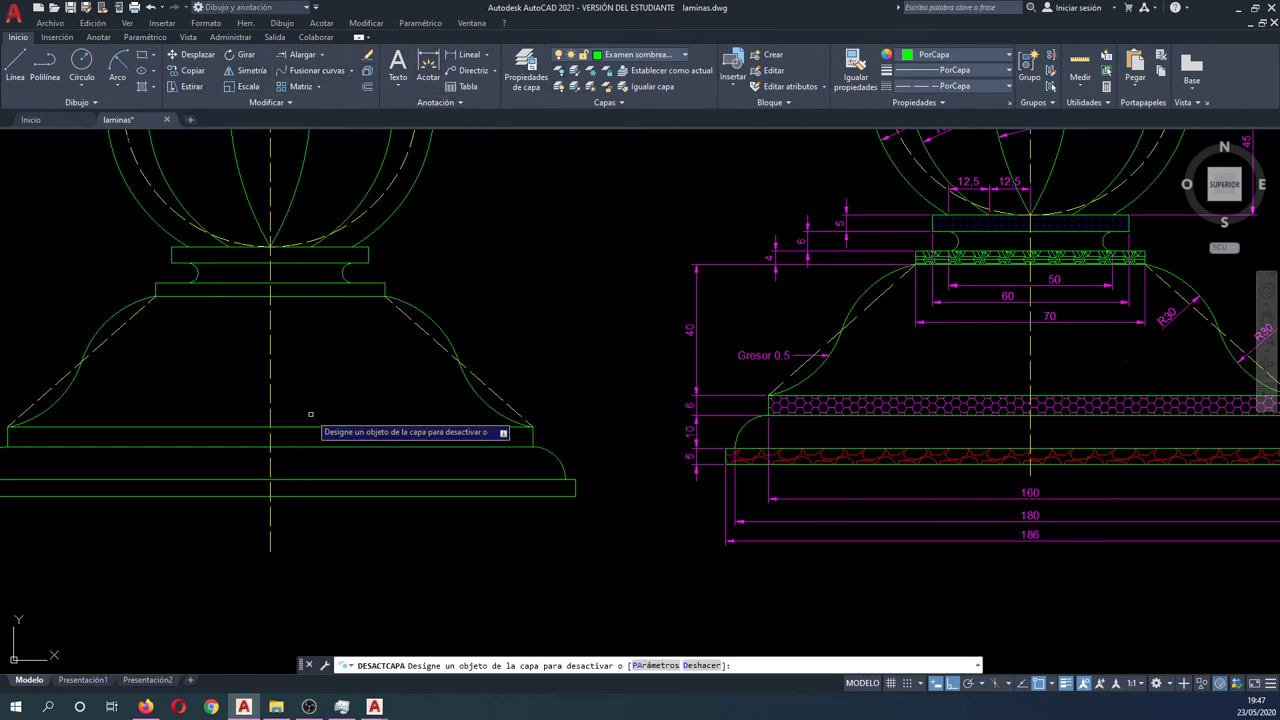
pyautogui.click(270, 363)
pyautogui.press('Escape')
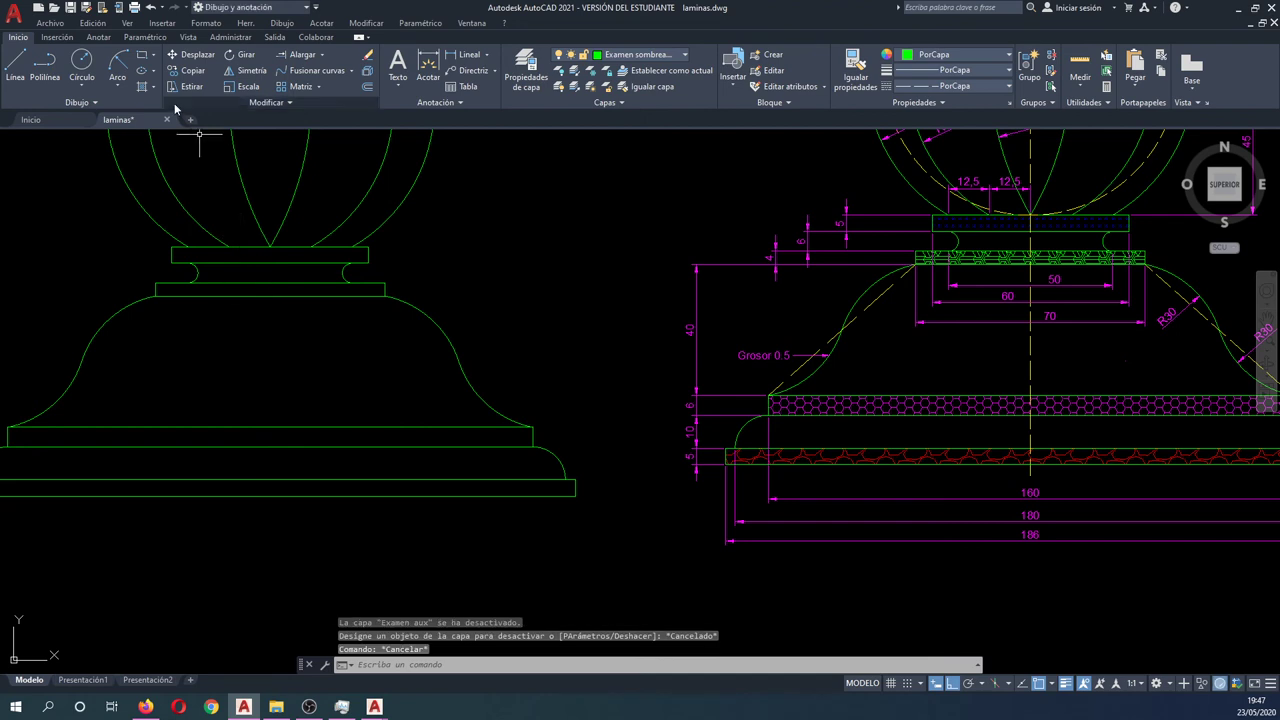
pyautogui.write('h')
pyautogui.press('Return')
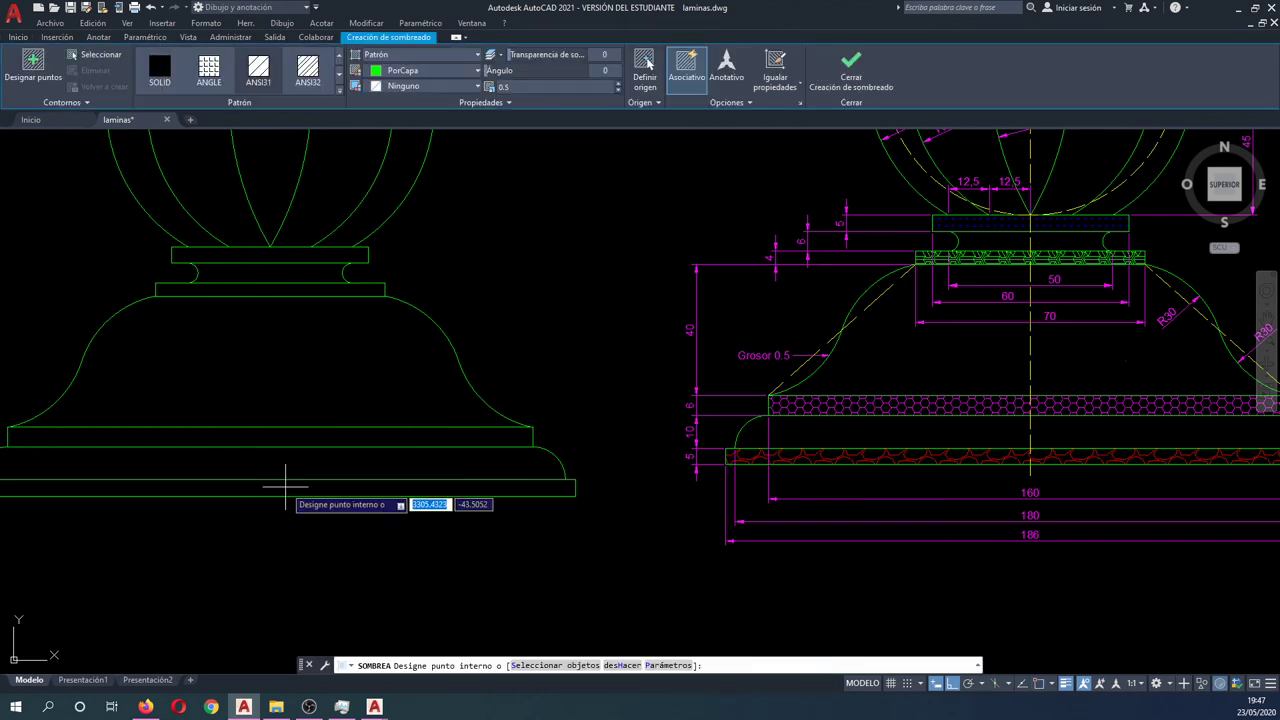
# Pick the left finial's bottom base strip as the hatch area and browse the pattern gallery.
pyautogui.moveTo(282, 486); pyautogui.dragTo(420, 480, button='middle')
pyautogui.click(420, 482)
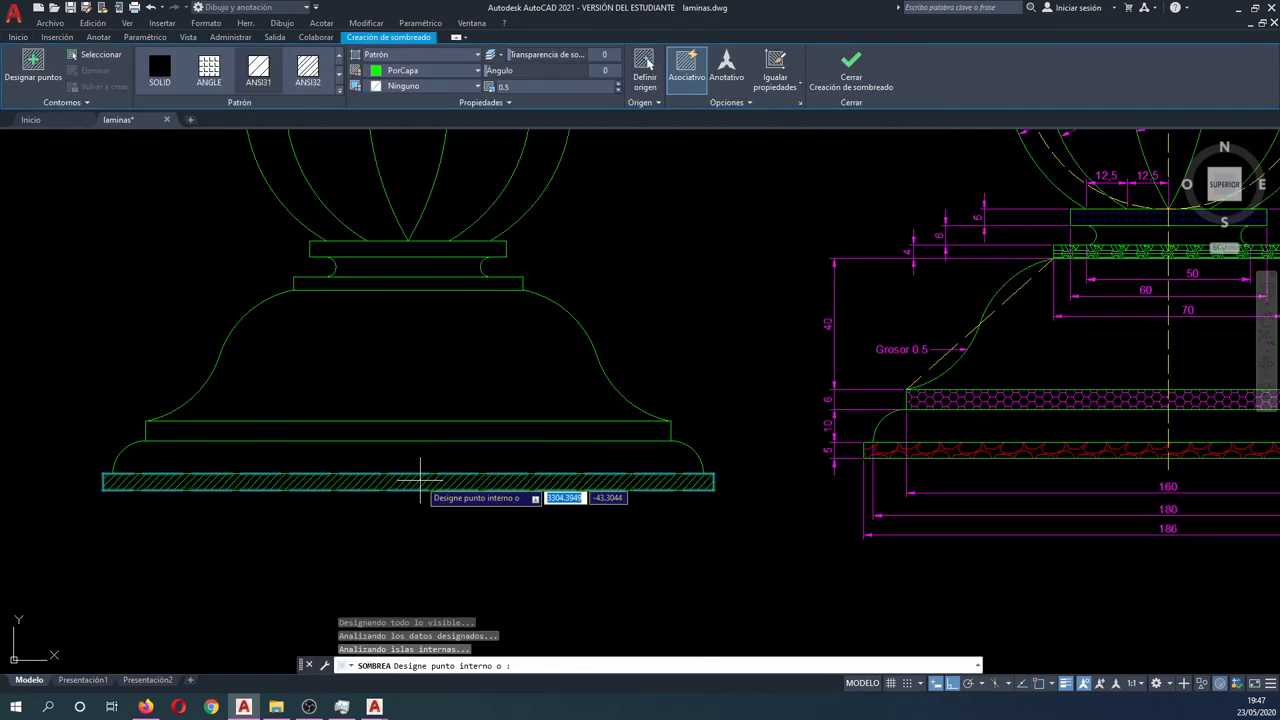
pyautogui.click(339, 79)
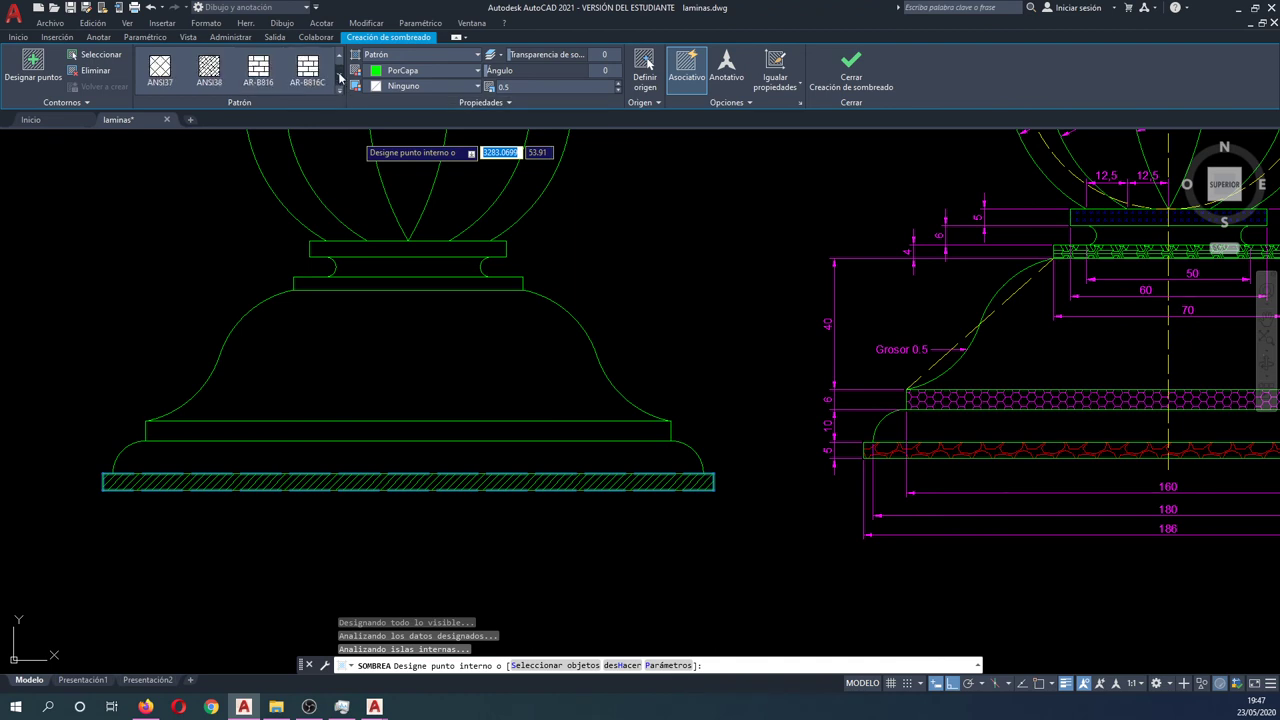
pyautogui.click(339, 75)
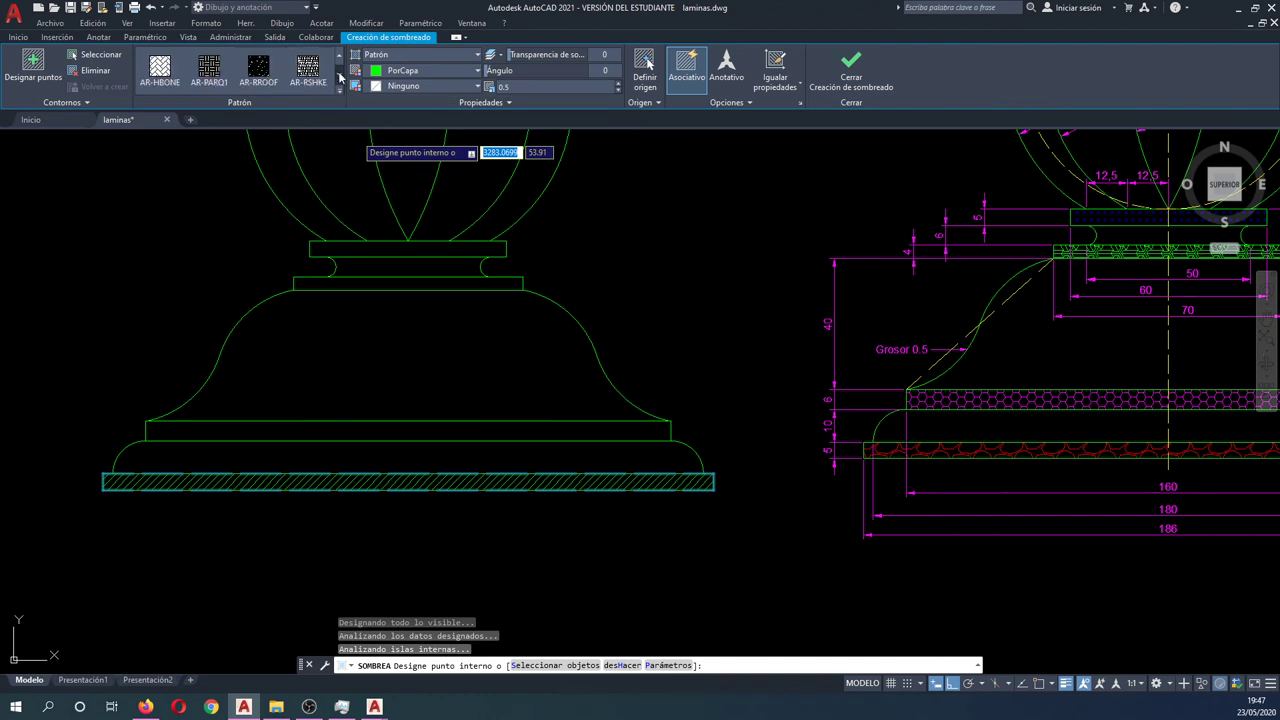
pyautogui.click(340, 77)
pyautogui.click(340, 77)
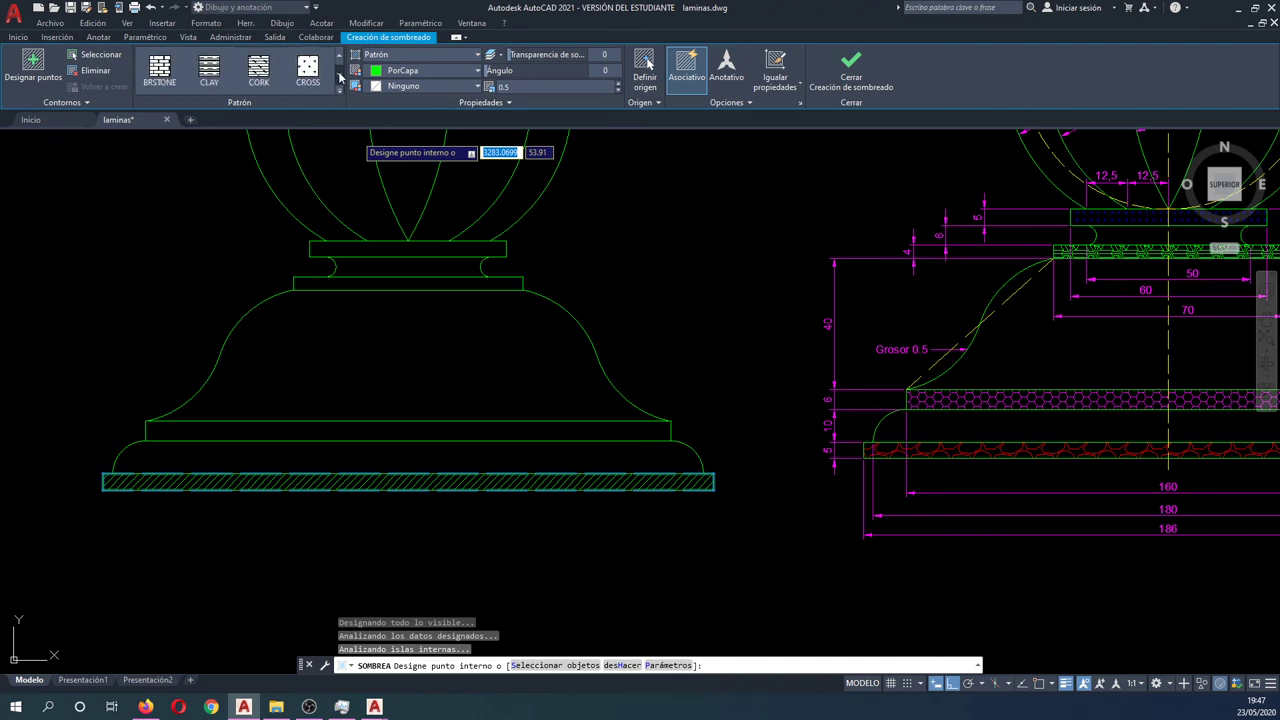
pyautogui.click(340, 77)
pyautogui.click(340, 77)
pyautogui.click(340, 77)
pyautogui.click(340, 77)
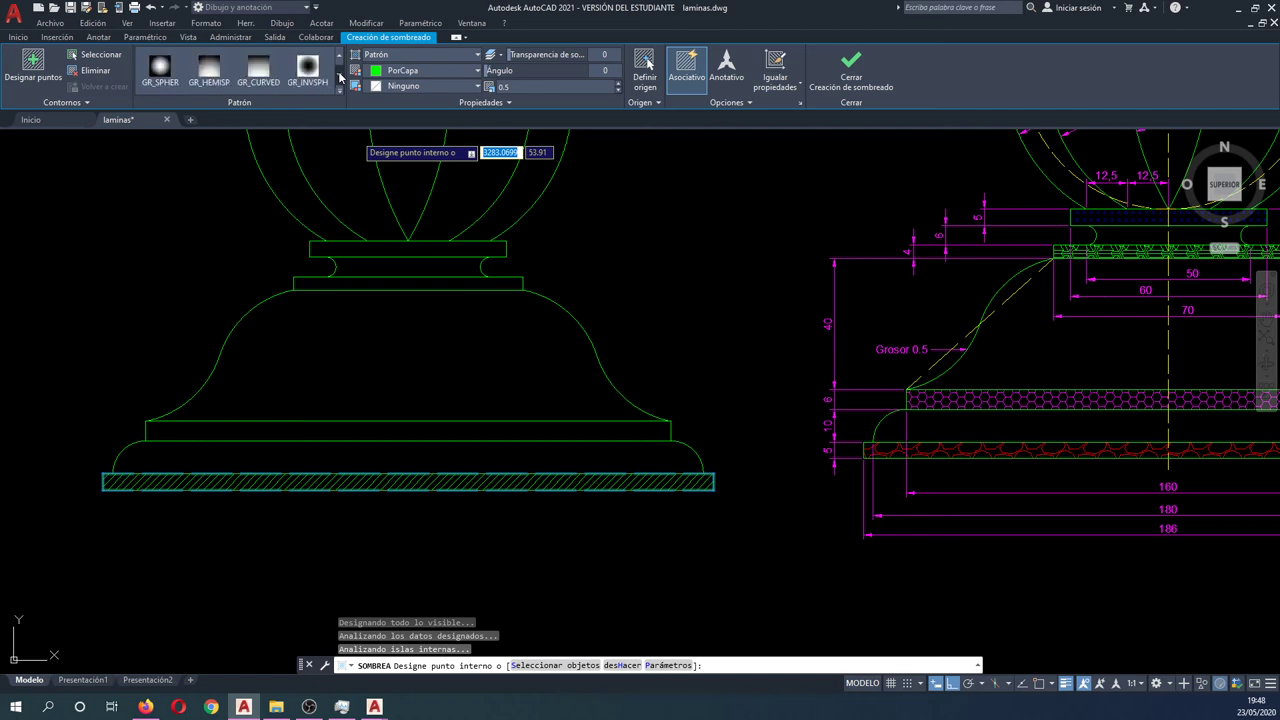
pyautogui.click(340, 77)
pyautogui.click(340, 57)
pyautogui.click(340, 57)
pyautogui.click(340, 57)
pyautogui.click(340, 57)
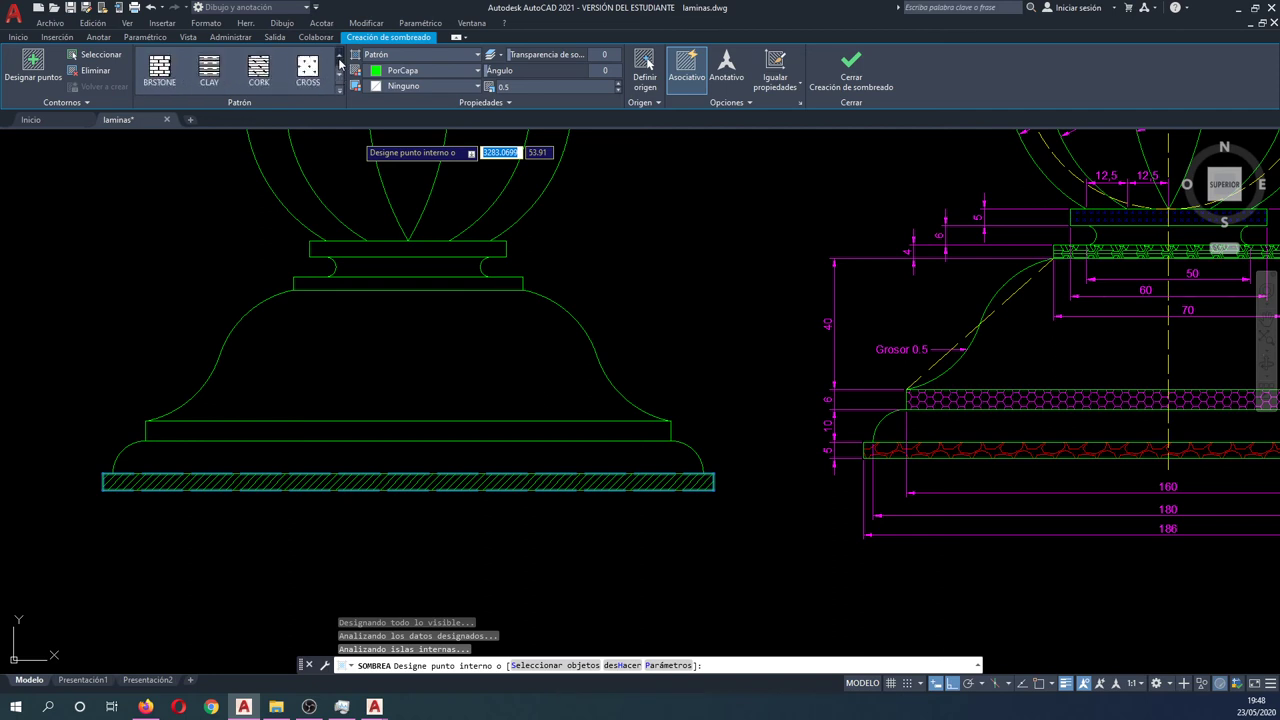
pyautogui.click(340, 57)
pyautogui.click(340, 57)
pyautogui.click(339, 58)
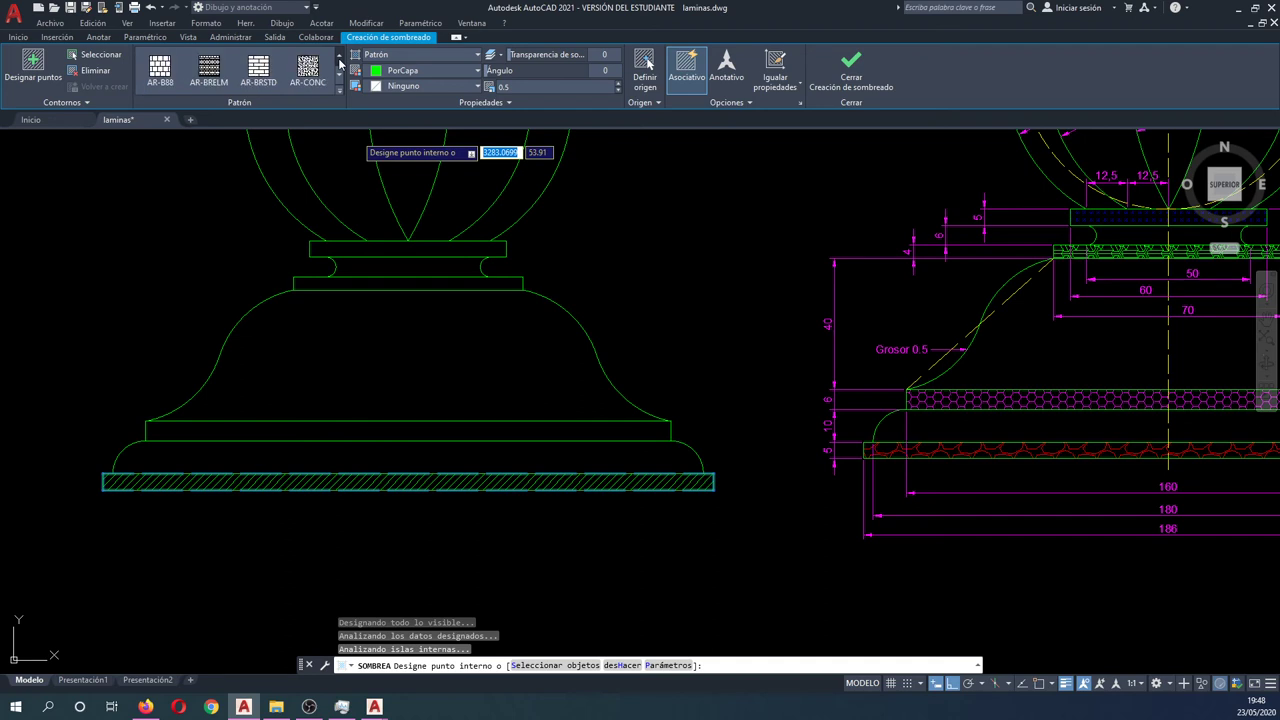
pyautogui.click(339, 58)
pyautogui.click(339, 58)
pyautogui.click(339, 58)
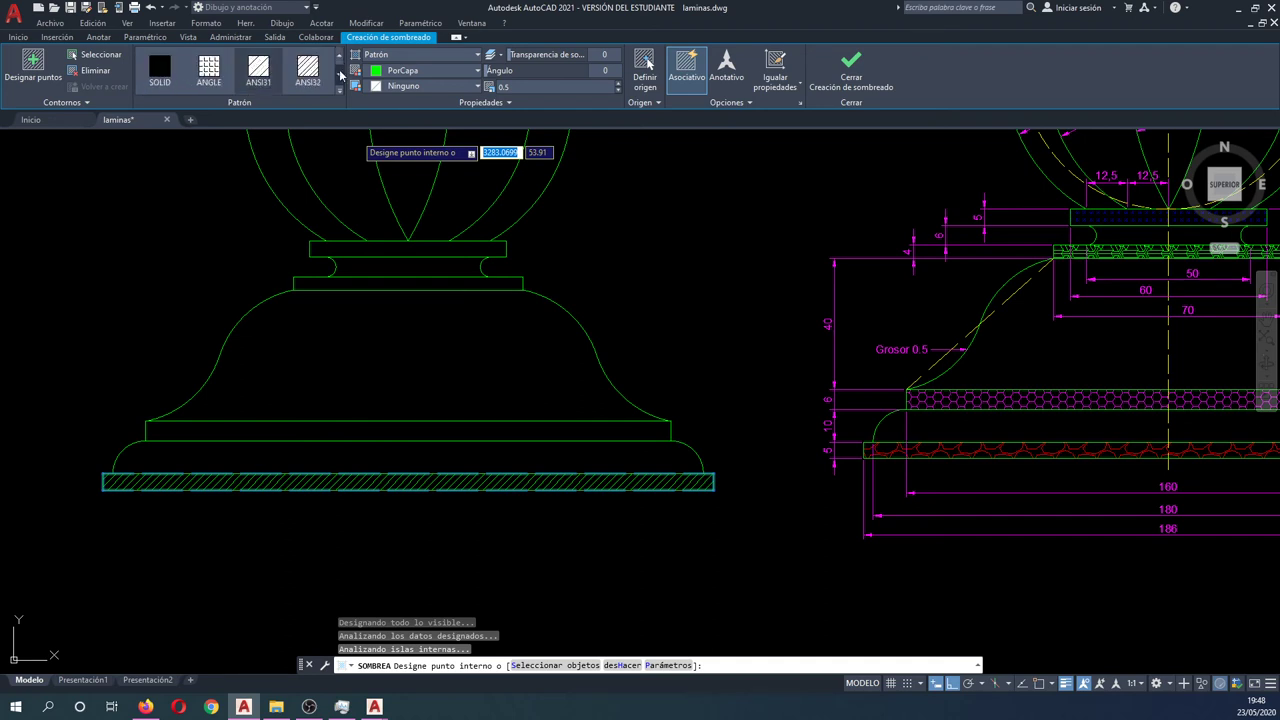
pyautogui.click(340, 72)
pyautogui.click(340, 72)
pyautogui.click(340, 72)
pyautogui.click(340, 72)
# Fill the bottom base strip with the BOX pattern, after trying BRICK, and finish the hatch.
pyautogui.click(404, 56)
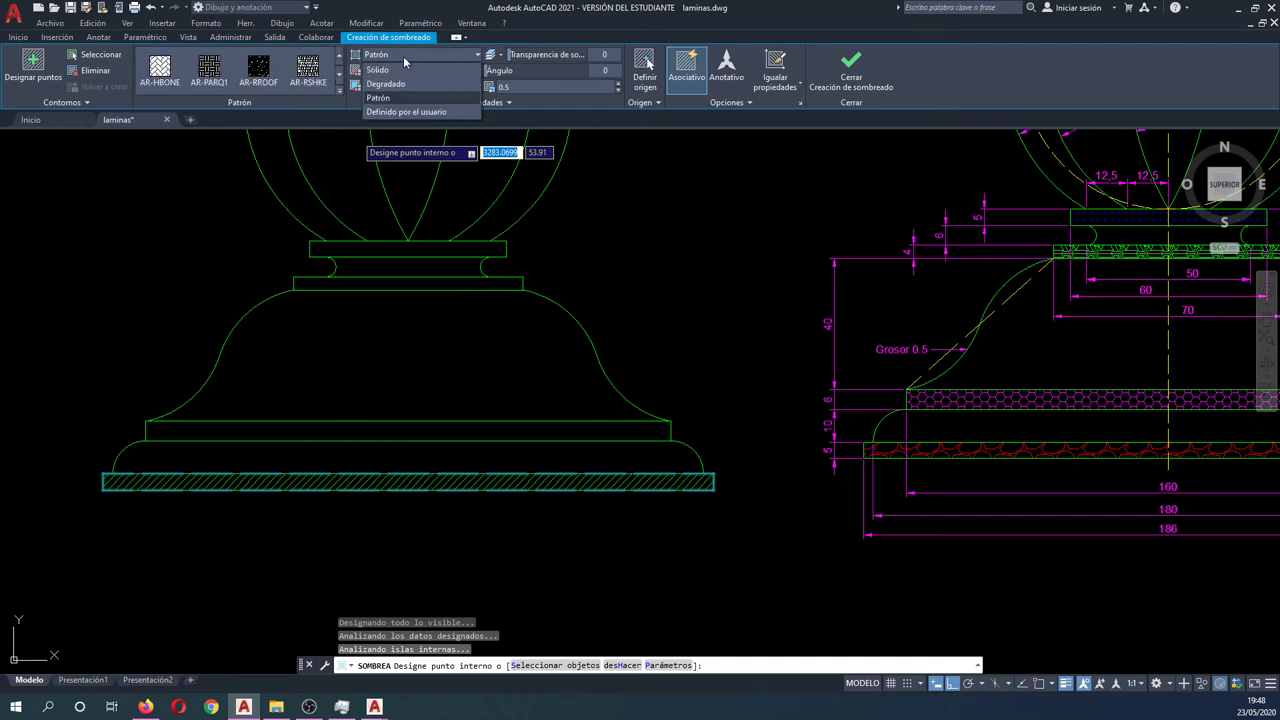
pyautogui.click(404, 56)
pyautogui.click(339, 72)
pyautogui.click(310, 70)
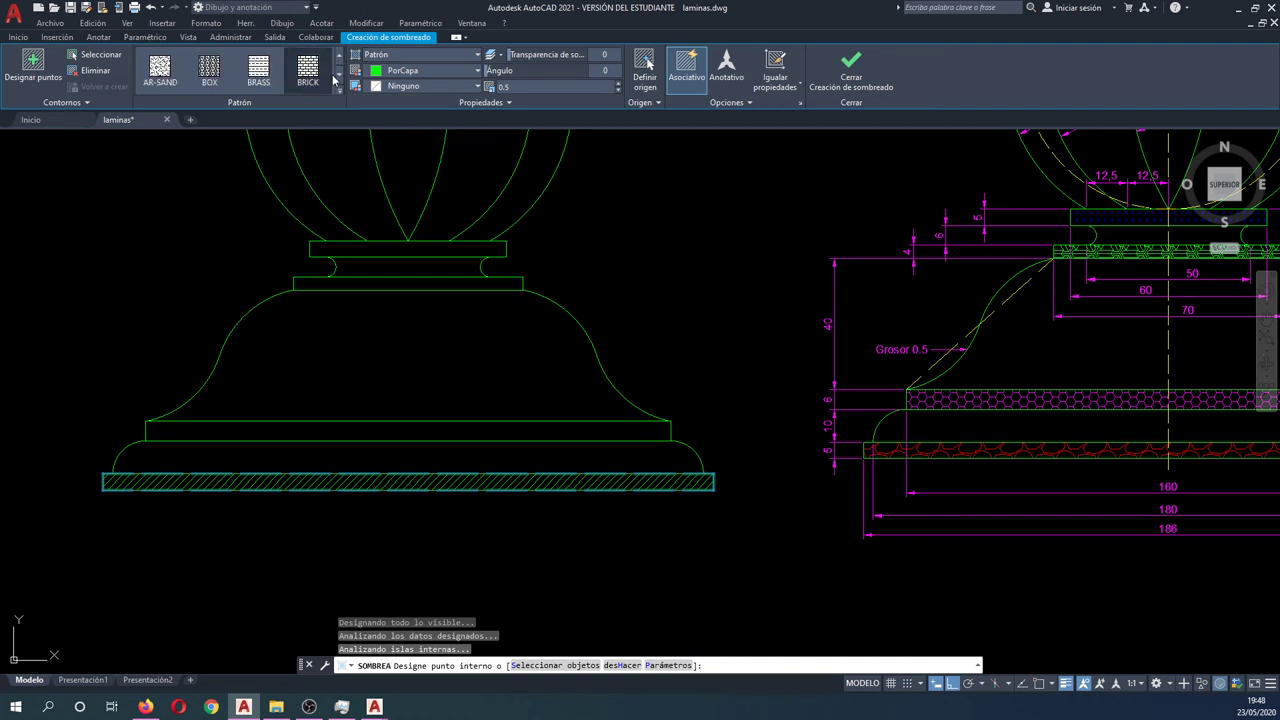
pyautogui.click(222, 74)
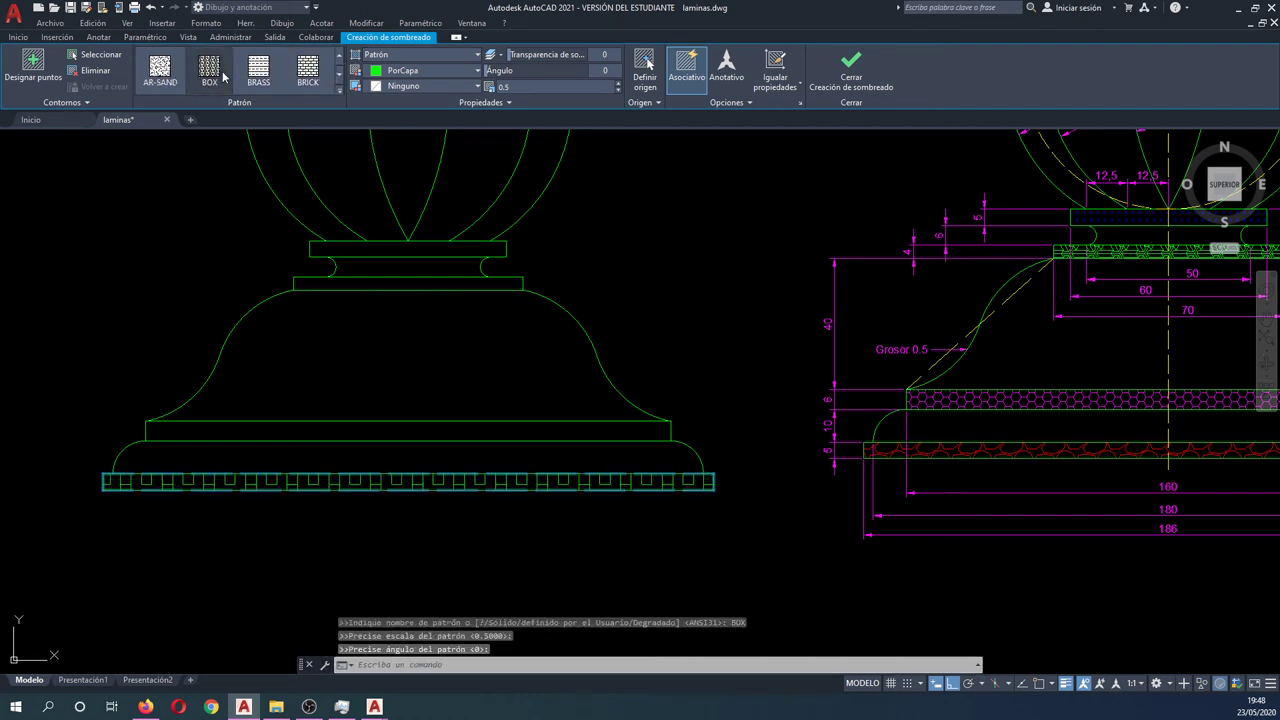
pyautogui.click(132, 332)
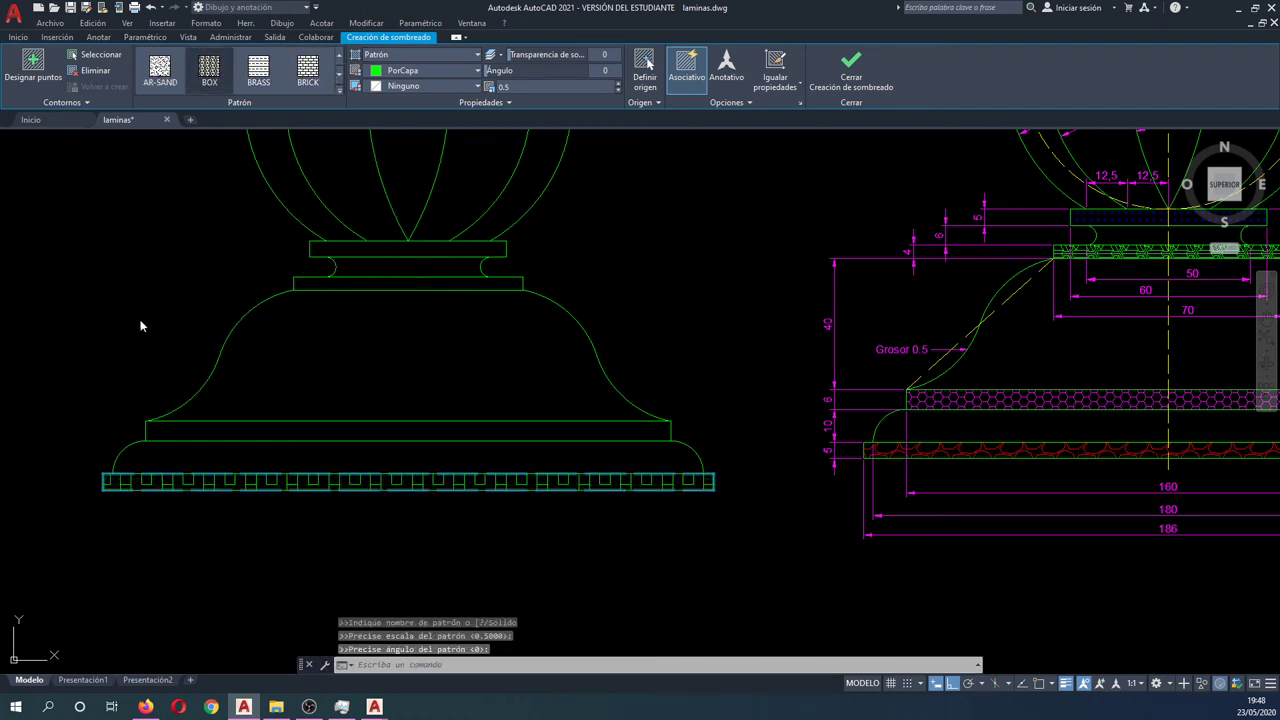
pyautogui.click(762, 381)
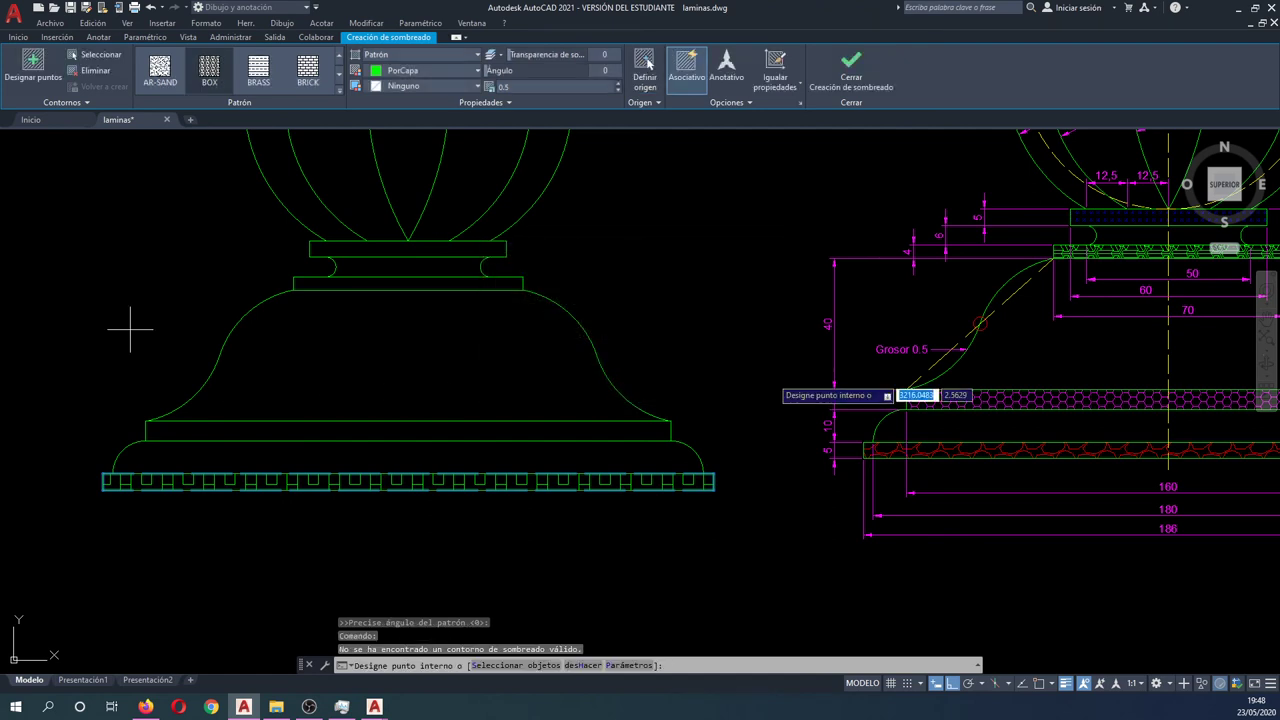
pyautogui.click(851, 70)
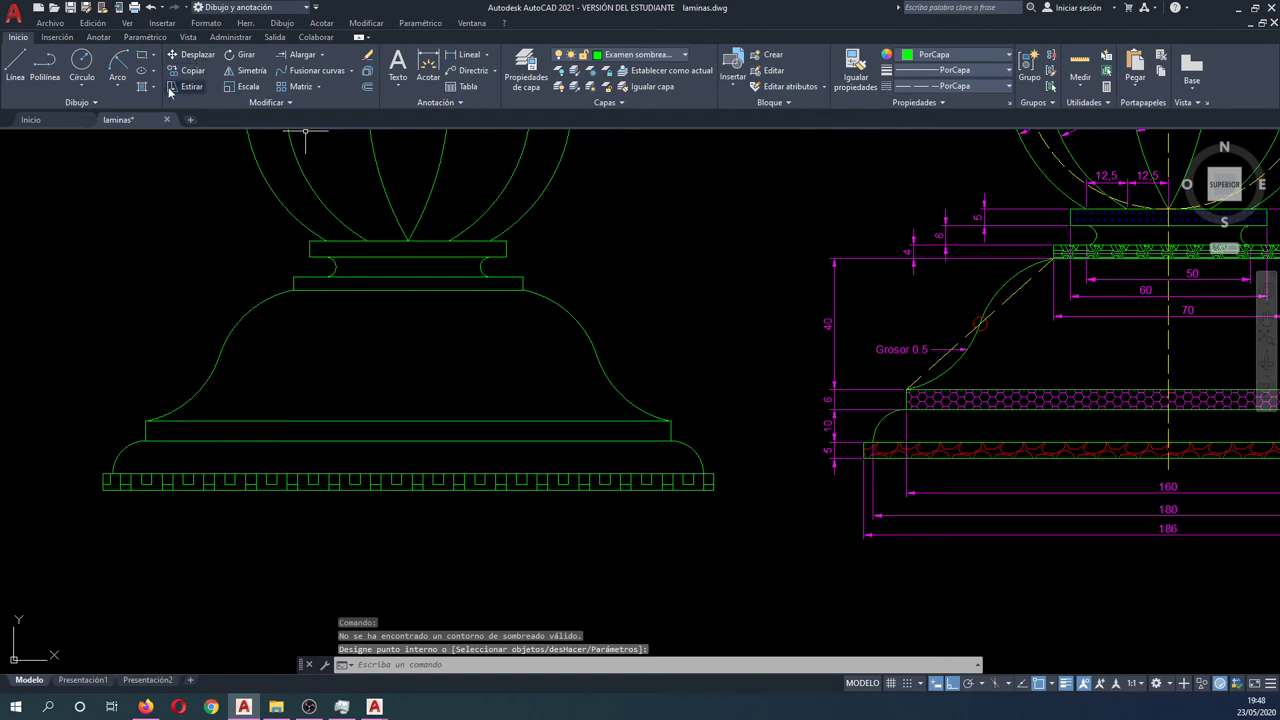
# Hatch the left finial's band above the bottom strip with the ESCHER pattern at scale 0.5.
pyautogui.click(140, 90)
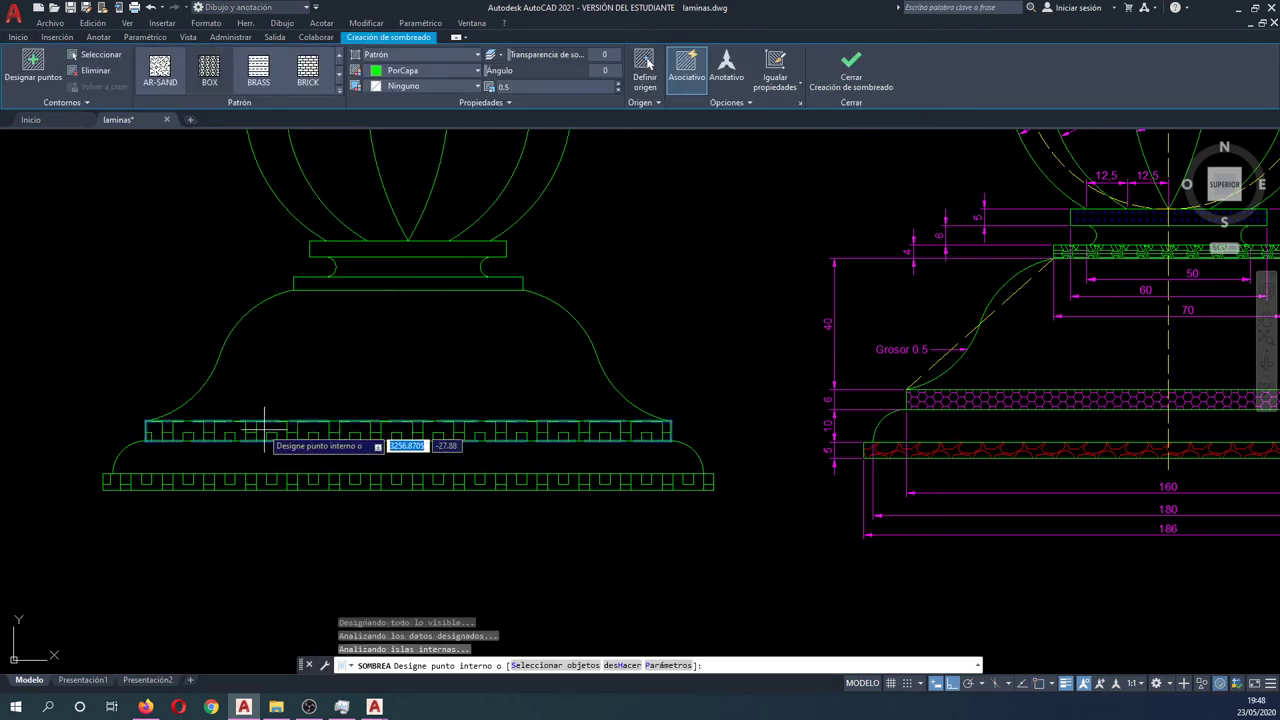
pyautogui.click(338, 76)
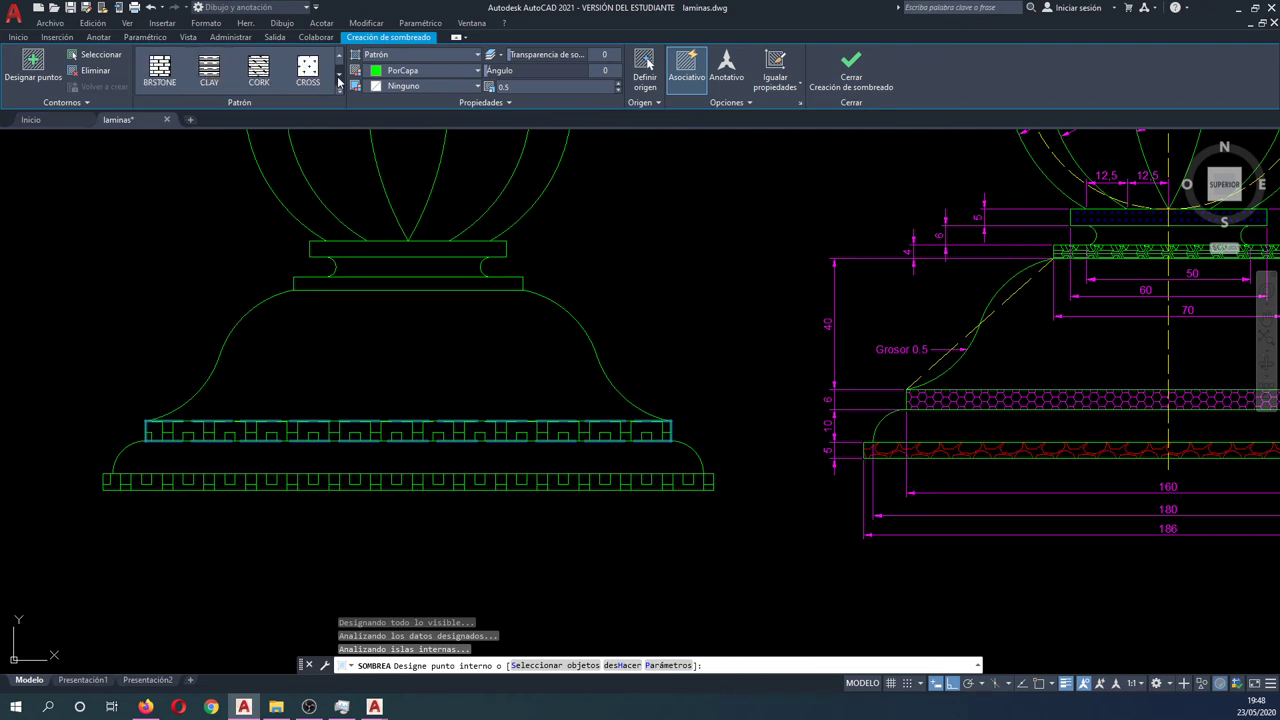
pyautogui.click(338, 80)
pyautogui.click(338, 80)
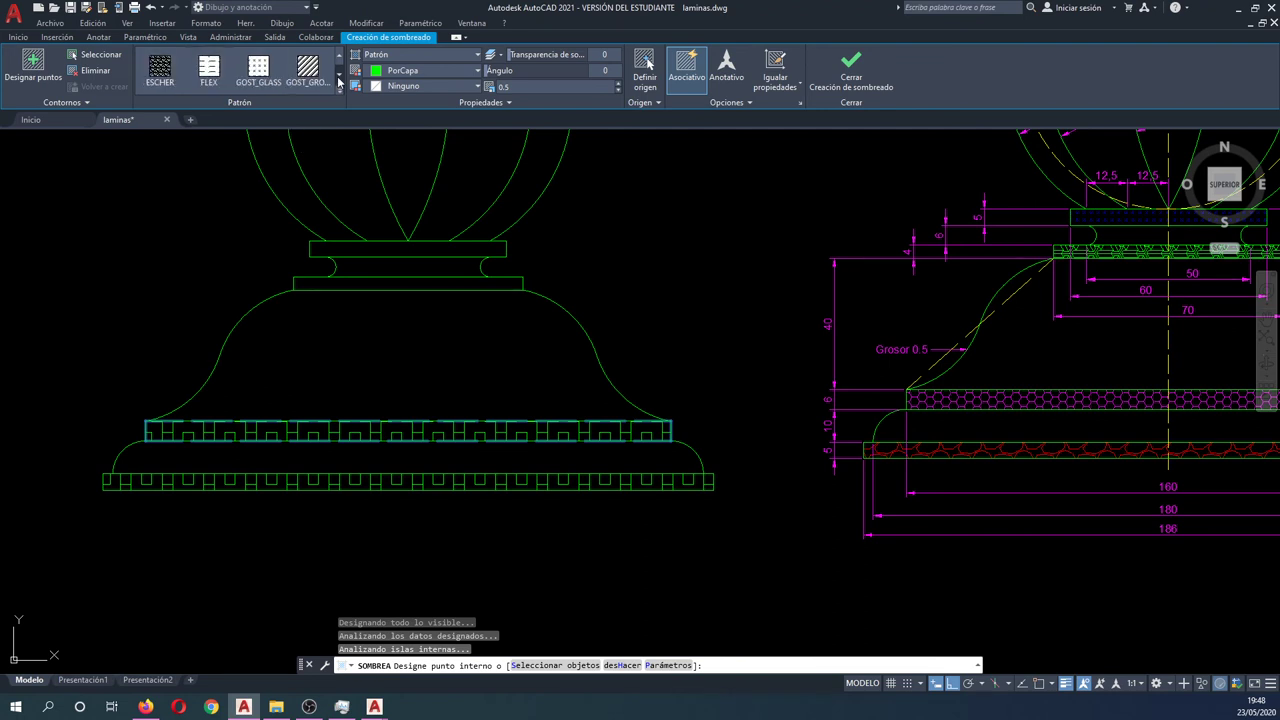
pyautogui.click(162, 70)
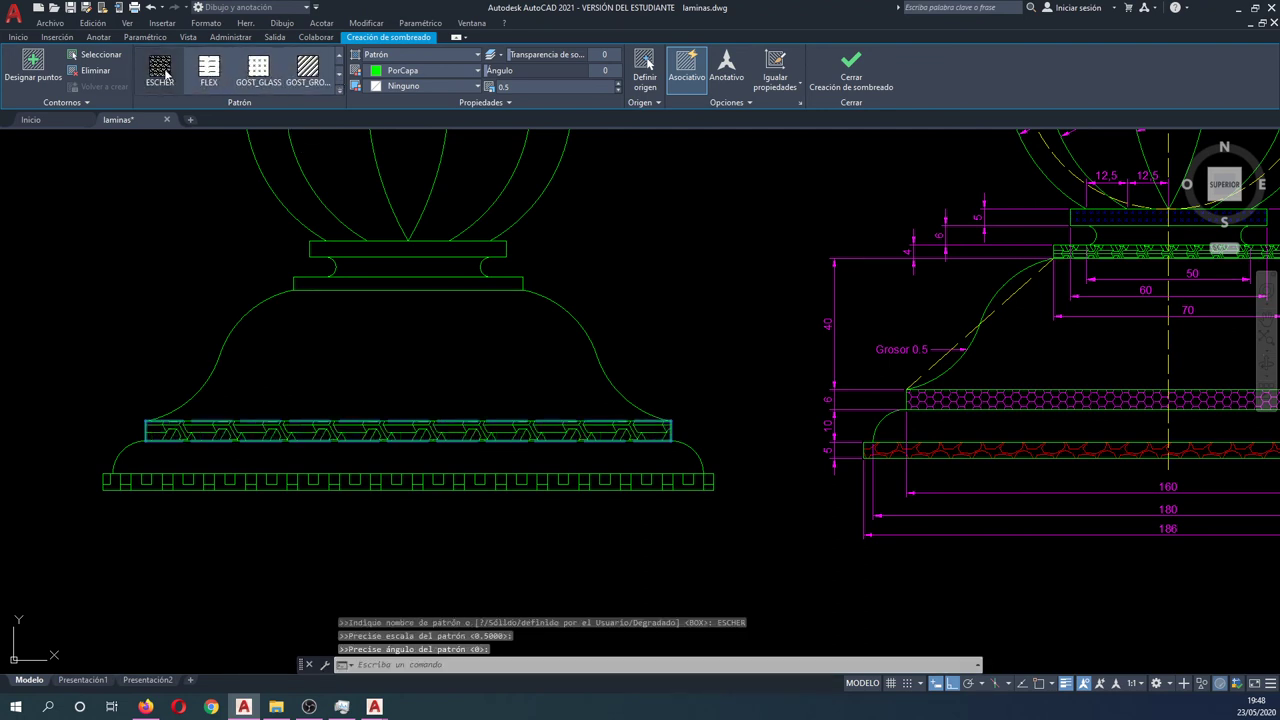
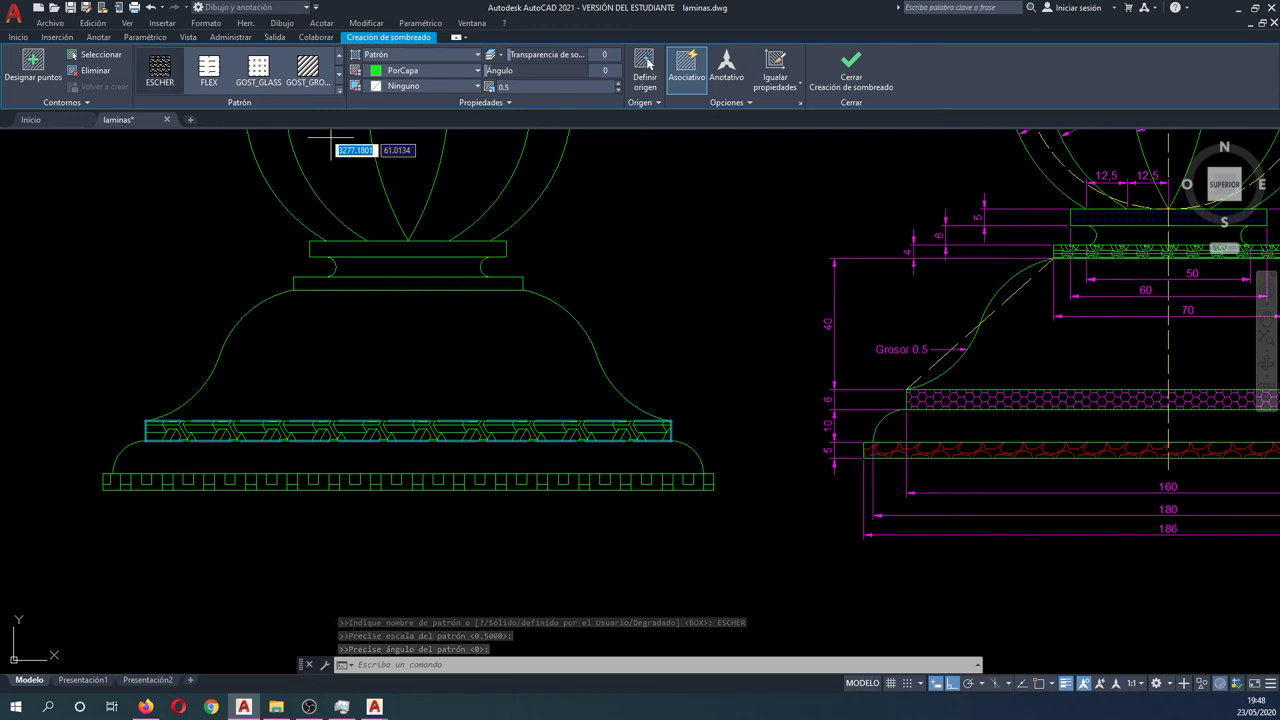
# Fill the wide band above the finial's base with the HONEY hexagon hatch.
pyautogui.click(308, 70)
pyautogui.click(340, 80)
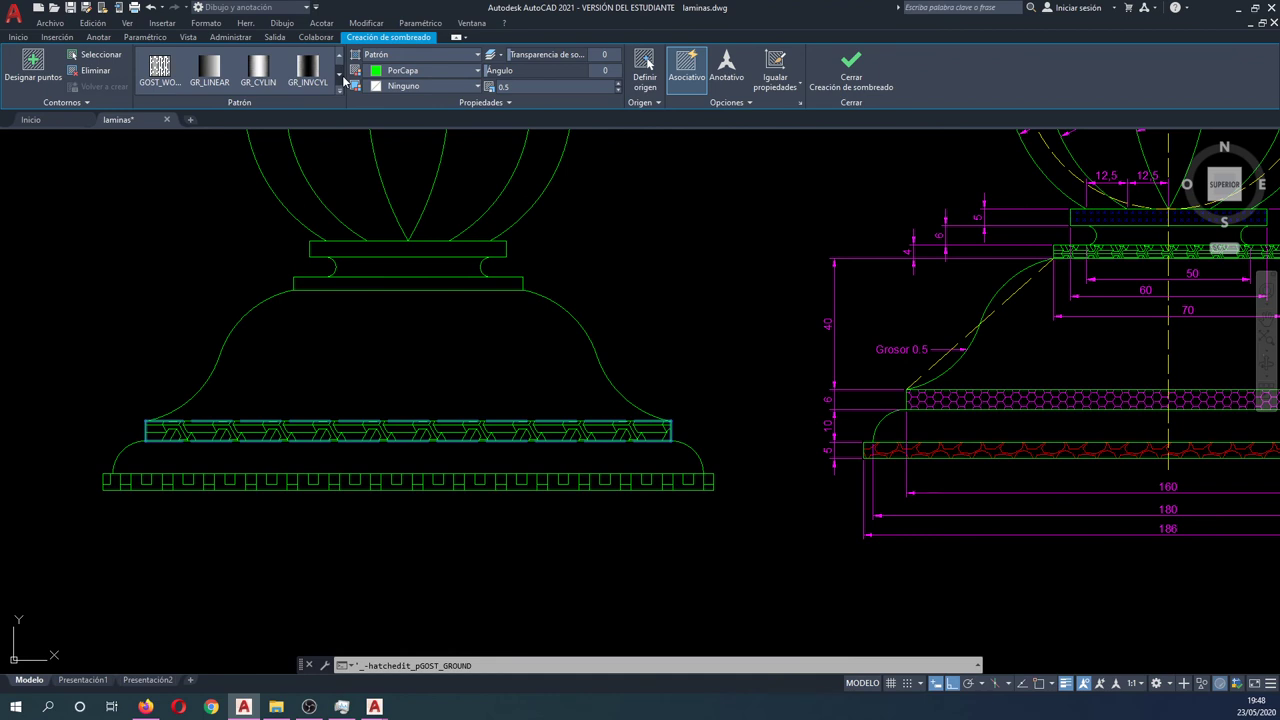
pyautogui.click(340, 80)
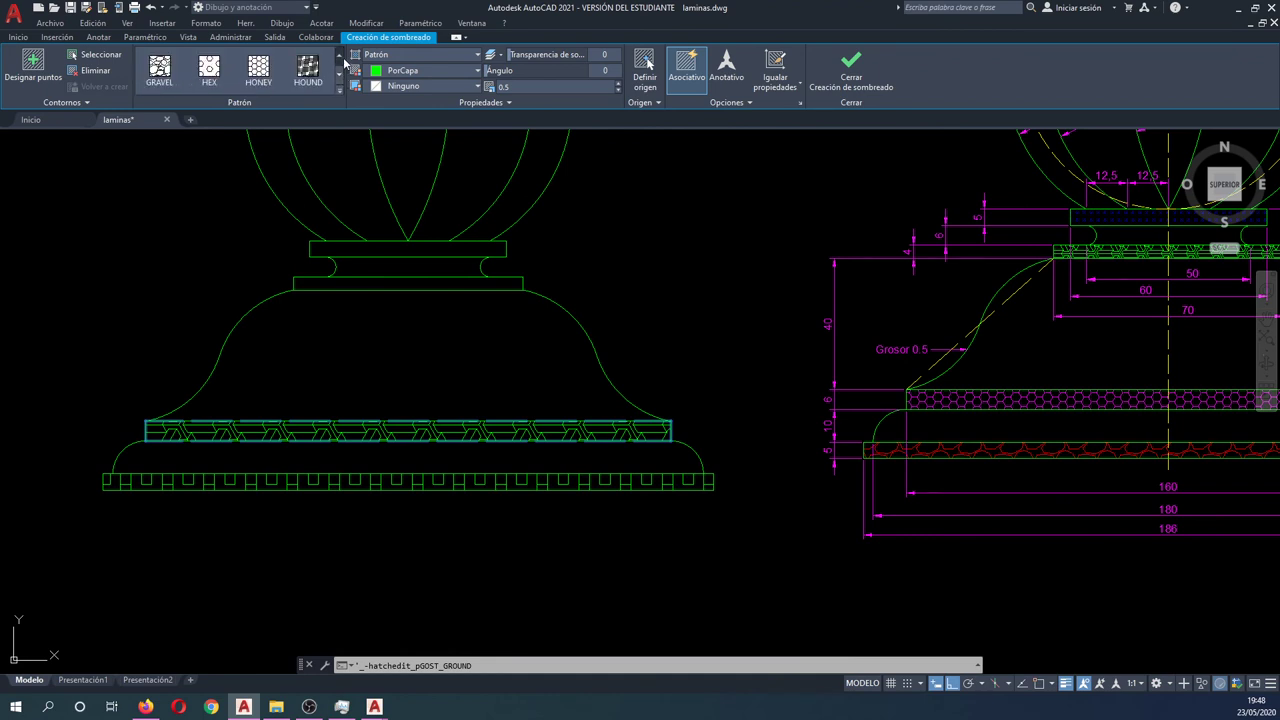
pyautogui.click(308, 70)
pyautogui.click(258, 68)
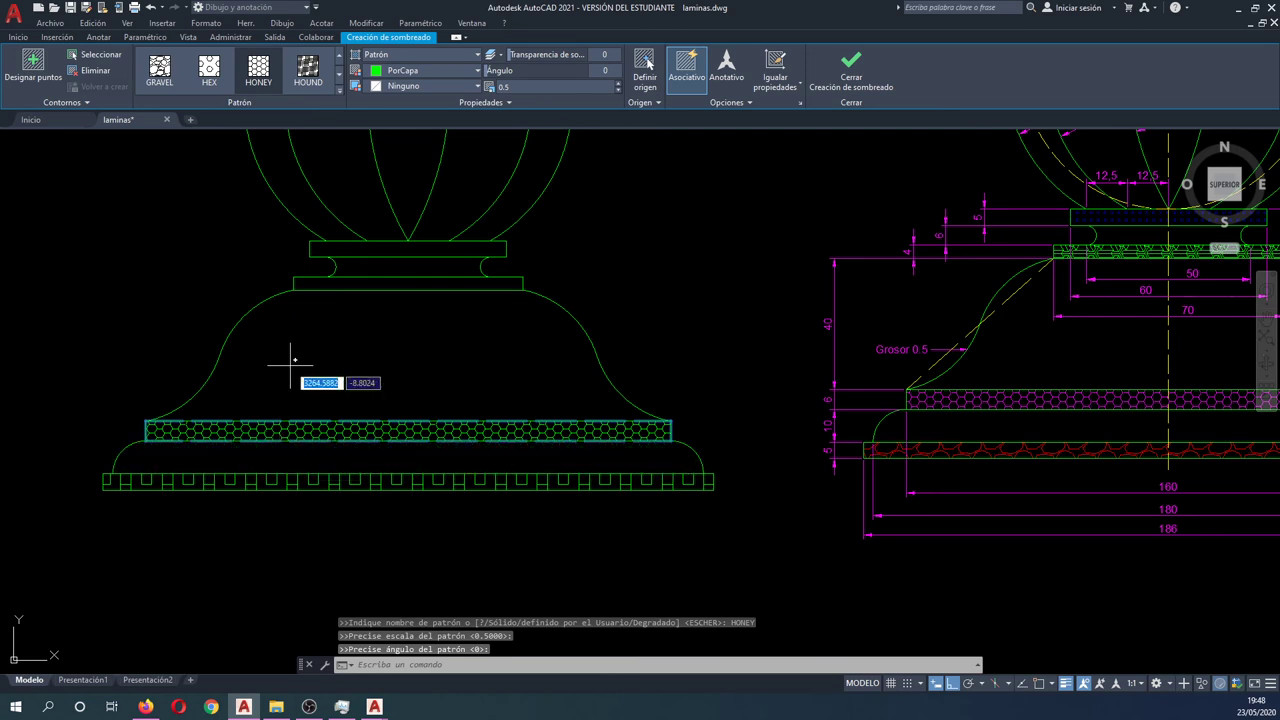
pyautogui.press('Escape')
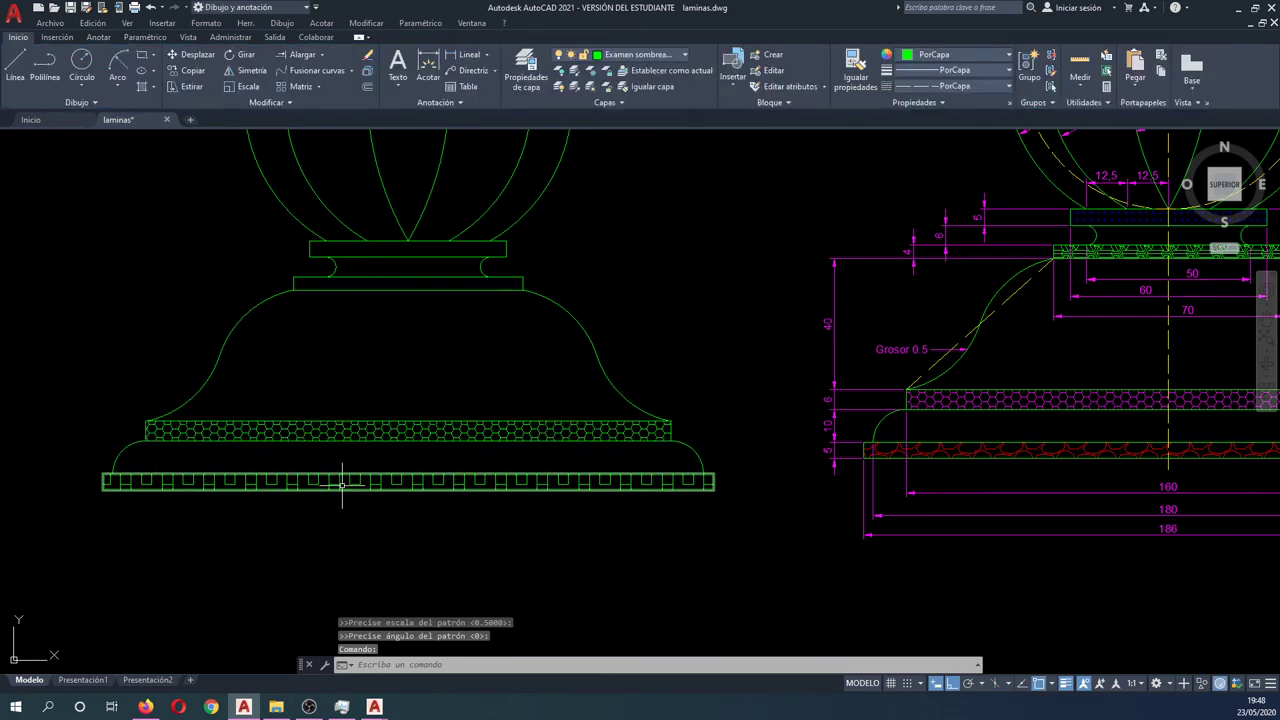
# Change the bottom plinth strip's hatch to the GRAVEL pattern.
pyautogui.click(341, 489)
pyautogui.click(315, 474)
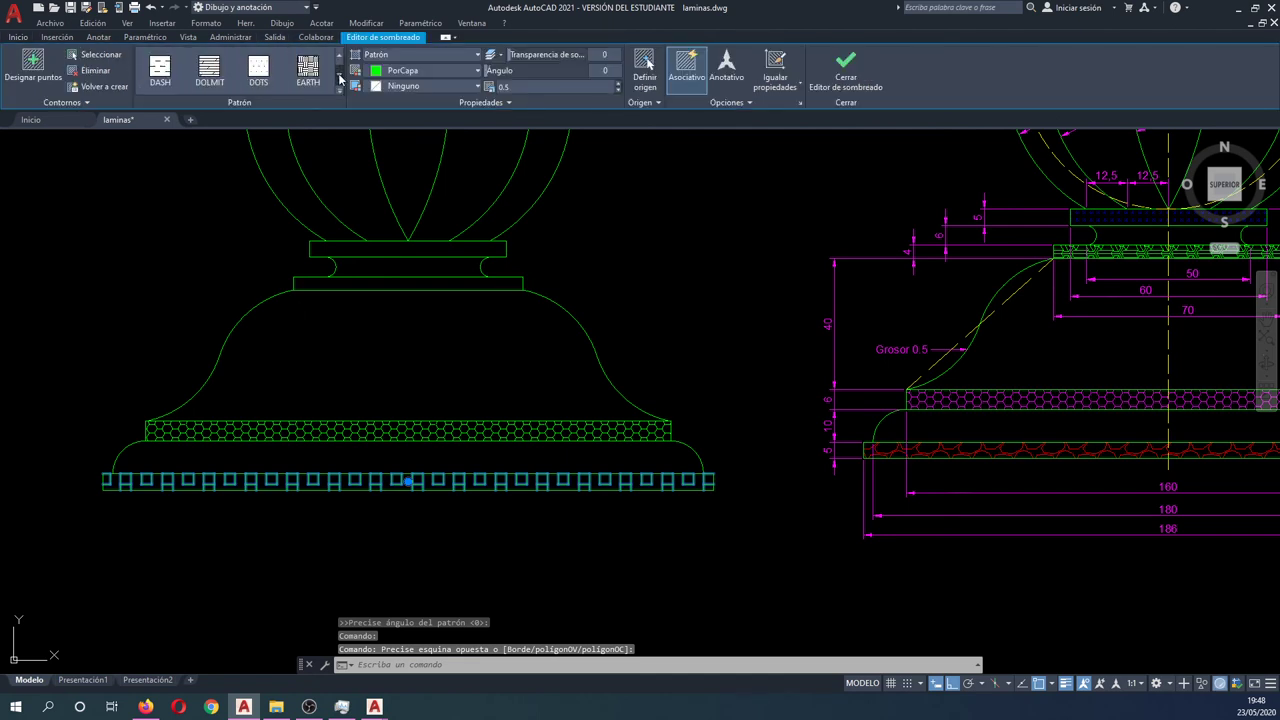
pyautogui.click(340, 78)
pyautogui.click(340, 78)
pyautogui.click(340, 78)
pyautogui.click(340, 78)
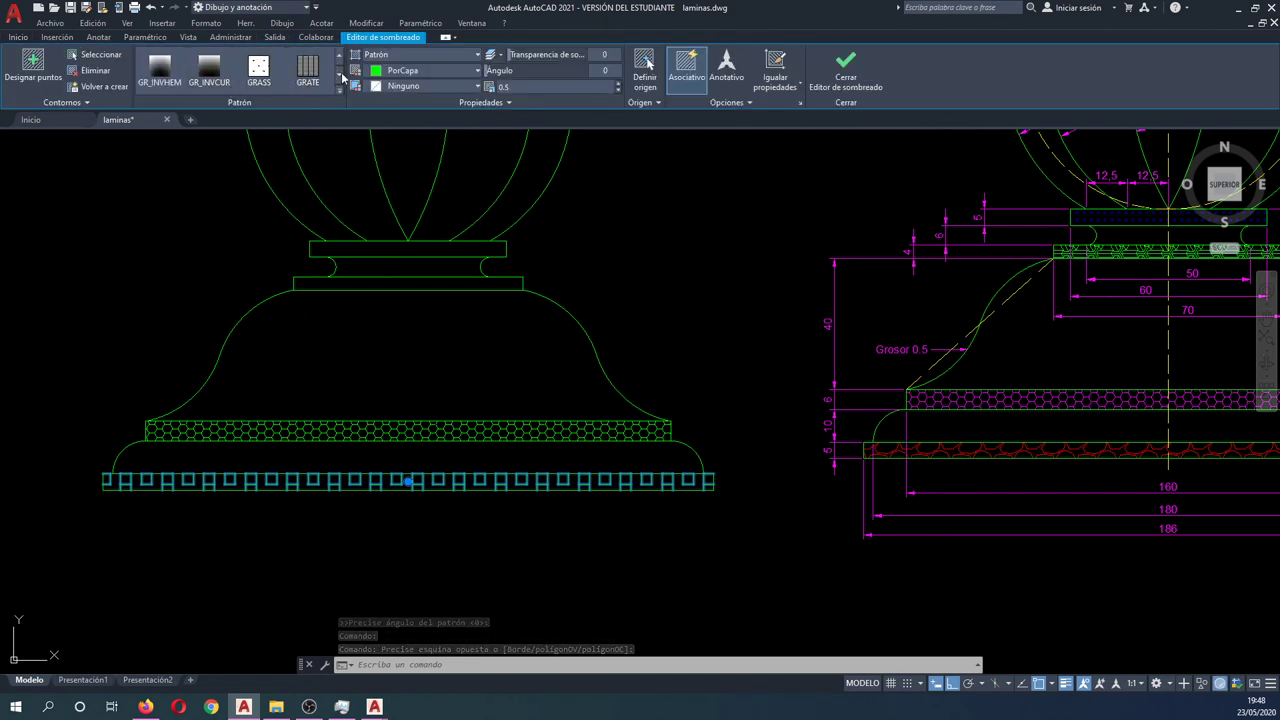
pyautogui.click(340, 78)
pyautogui.click(160, 70)
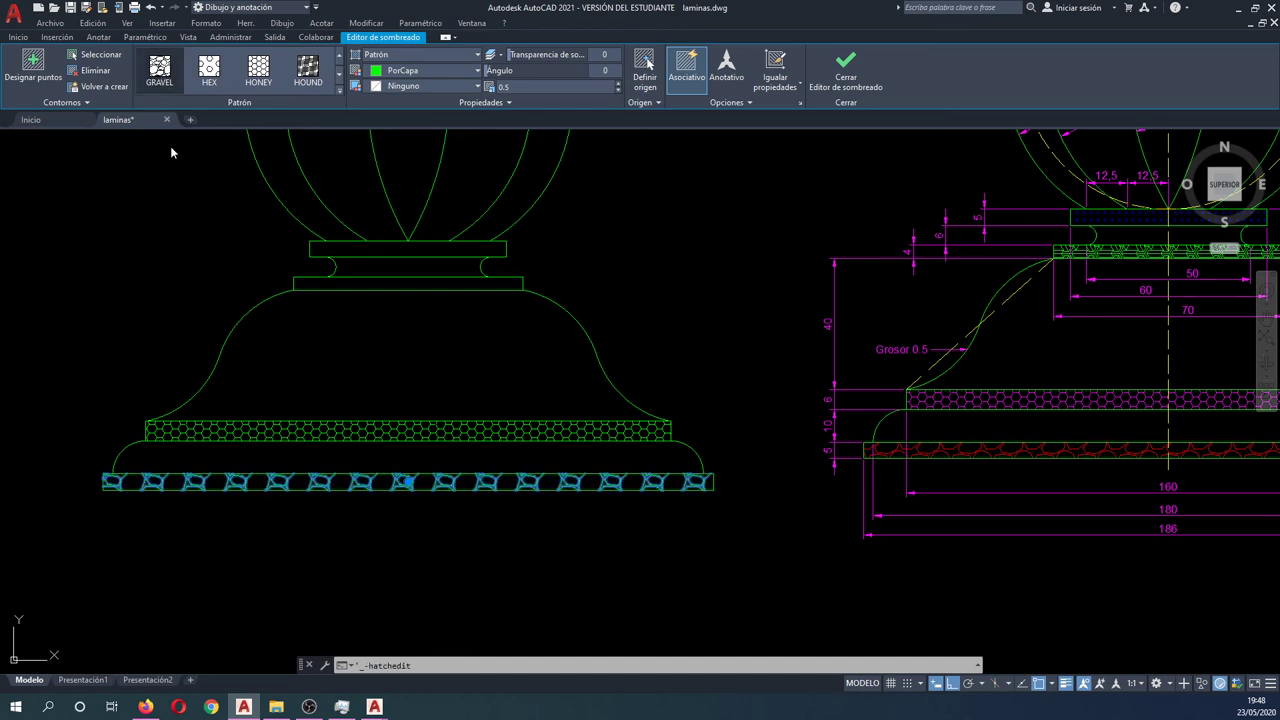
pyautogui.click(200, 252)
pyautogui.rightClick(195, 245)
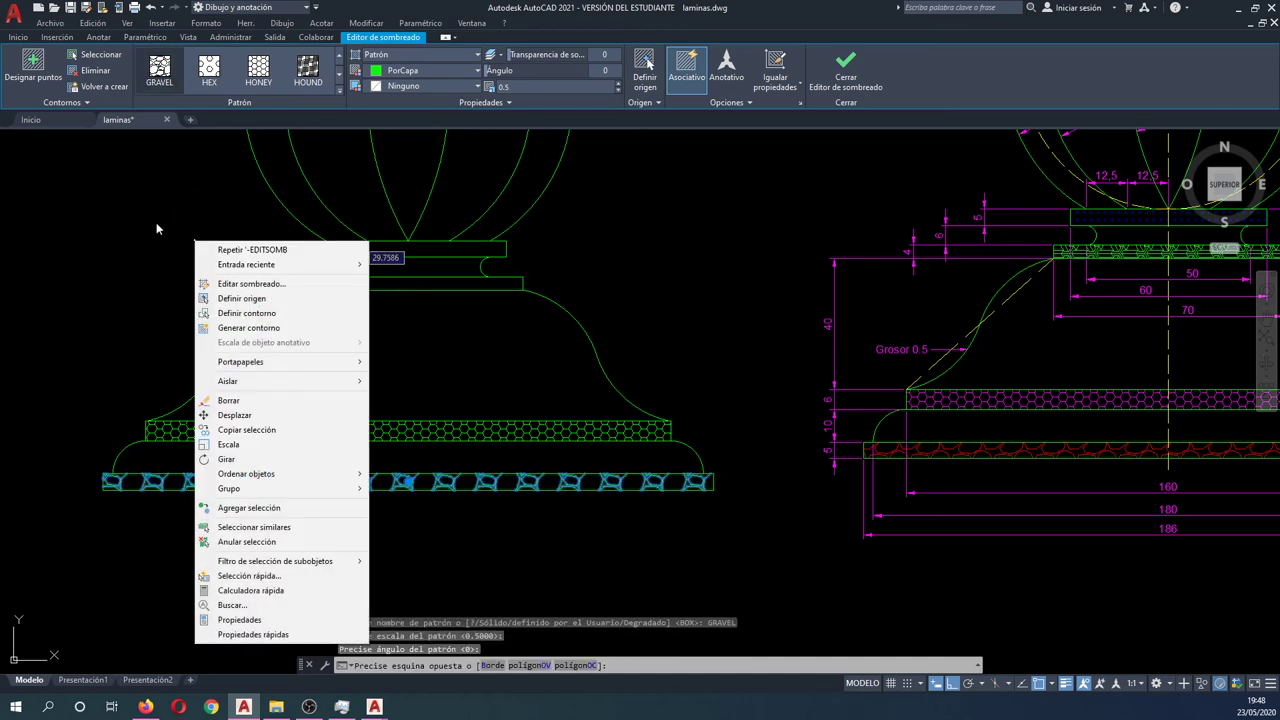
pyautogui.press('Escape')
pyautogui.press('Escape')
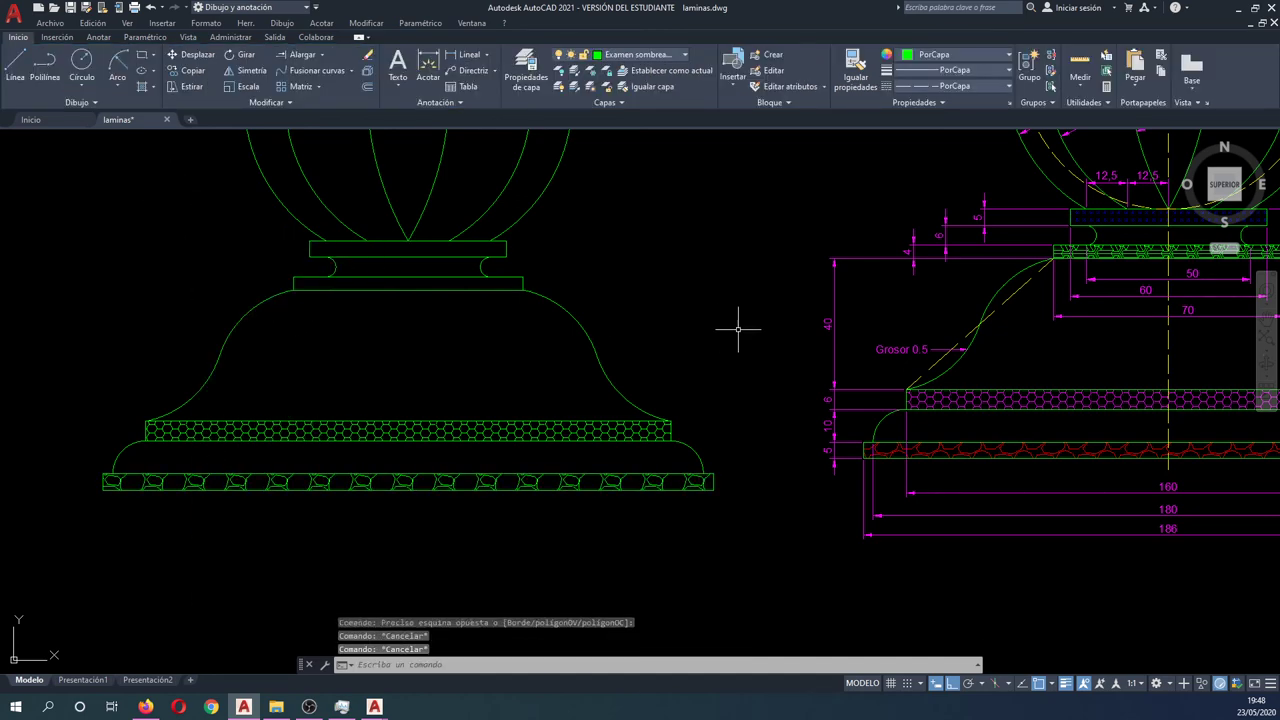
pyautogui.moveTo(738, 327)
pyautogui.mouseDown(button='middle')
pyautogui.moveTo(726, 366)
pyautogui.moveTo(672, 369)
pyautogui.mouseUp(button='middle')
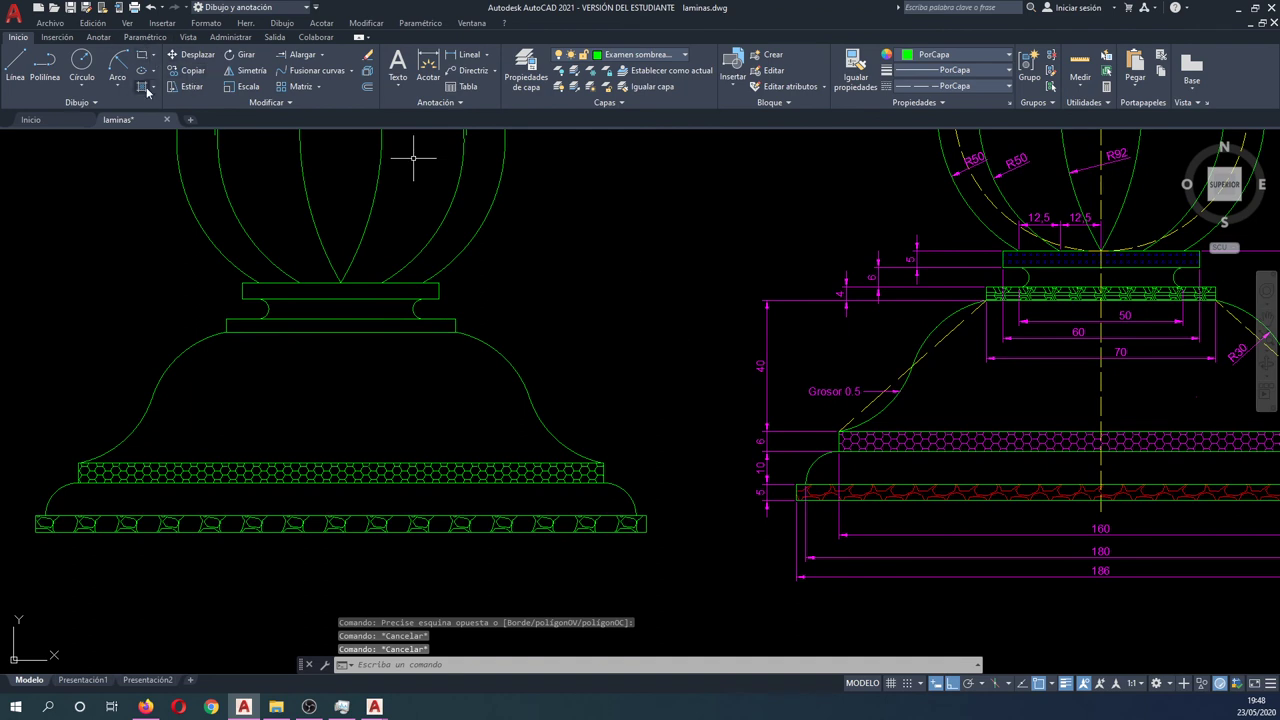
# Hatch the narrow neck band beneath the cup with the ESCHER pattern.
pyautogui.write('h')
pyautogui.press('Return')
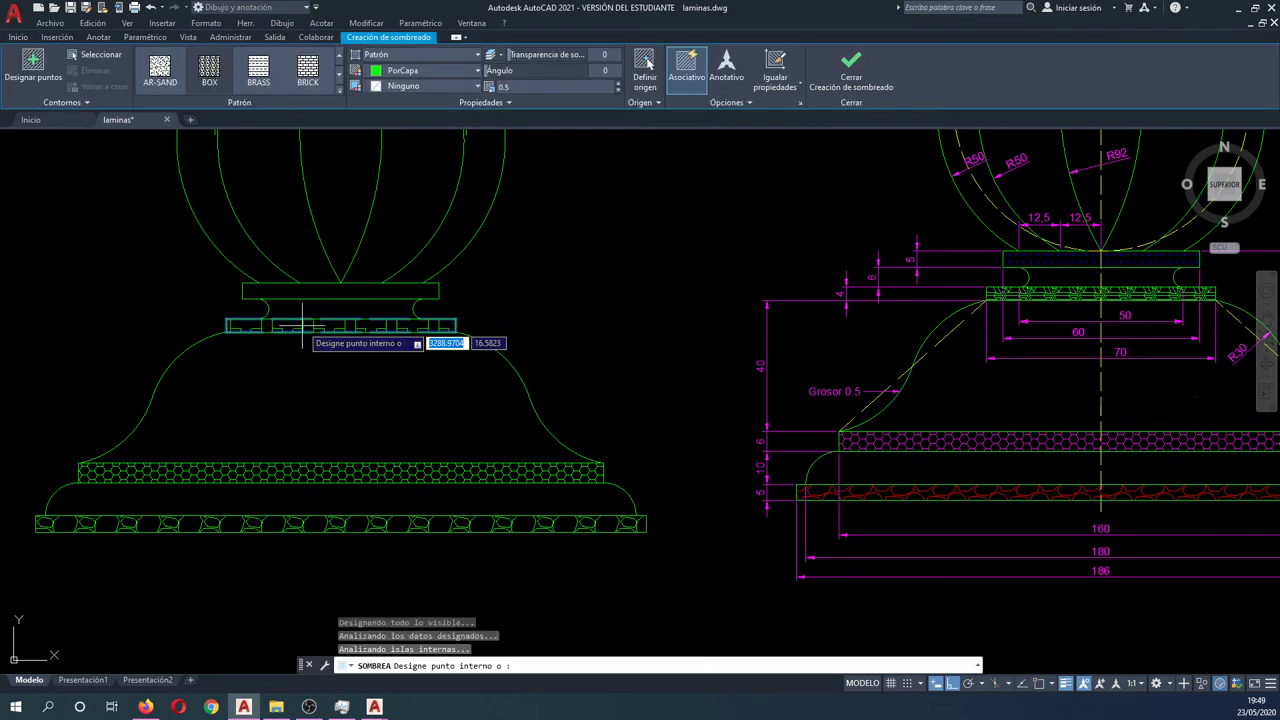
pyautogui.click(339, 76)
pyautogui.click(339, 76)
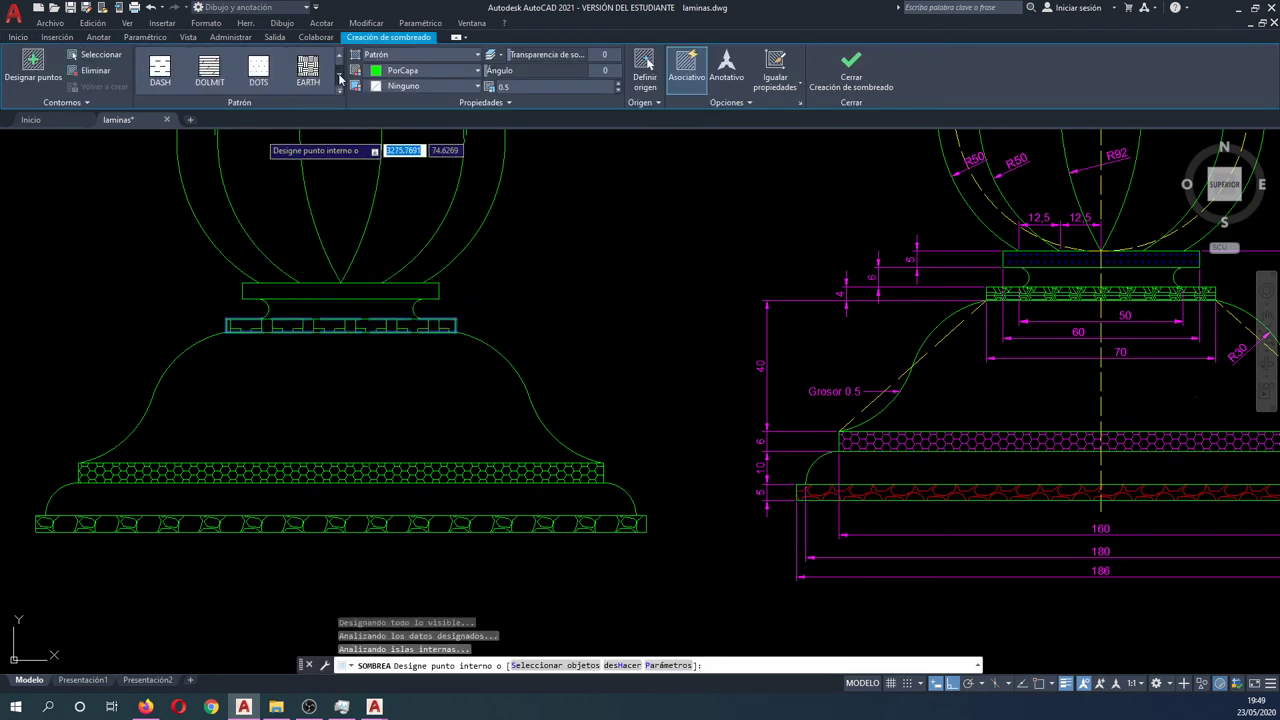
pyautogui.click(339, 77)
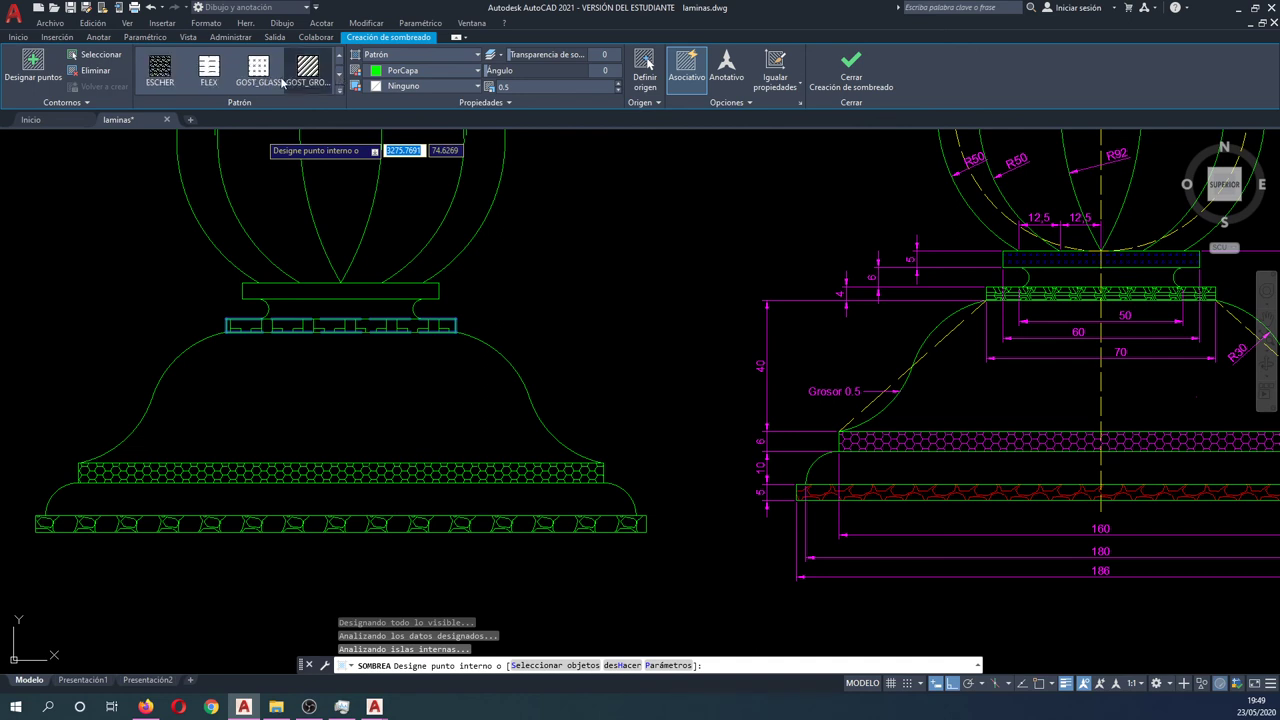
pyautogui.click(209, 68)
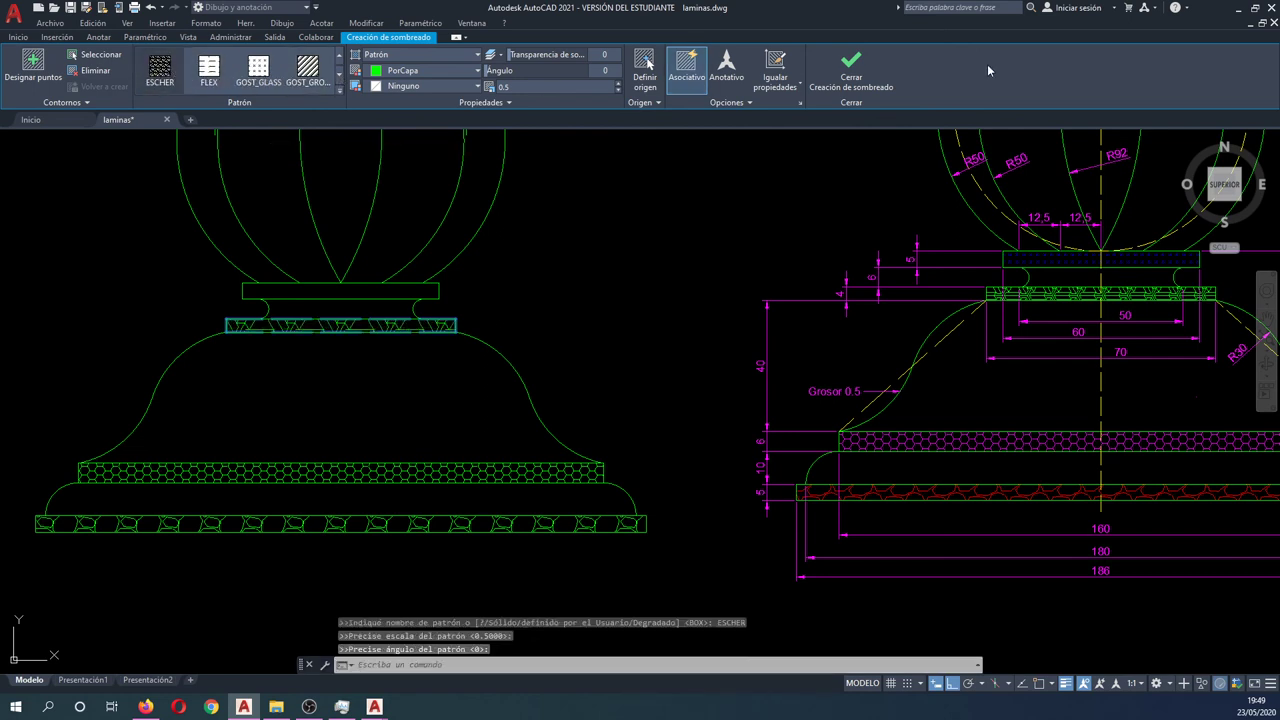
pyautogui.click(850, 70)
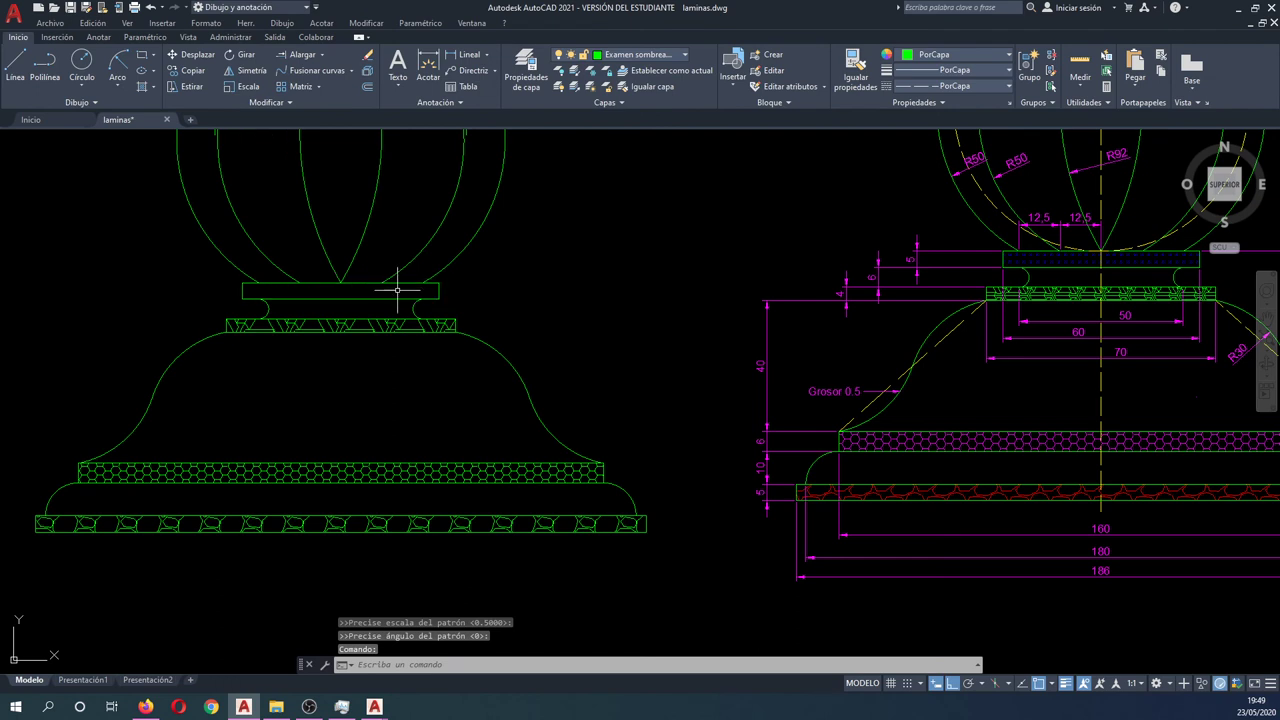
# Hatch the collar band above it with the GOST_GLASS pattern.
pyautogui.press('Return')
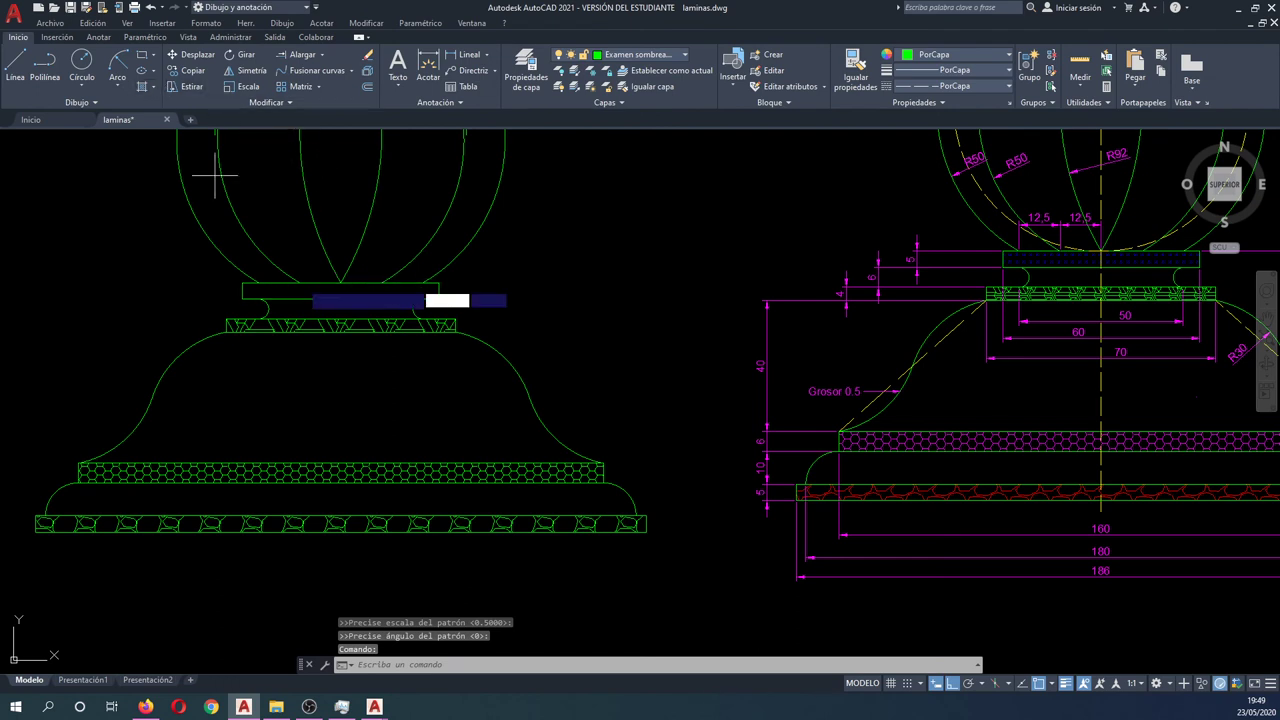
pyautogui.click(320, 290)
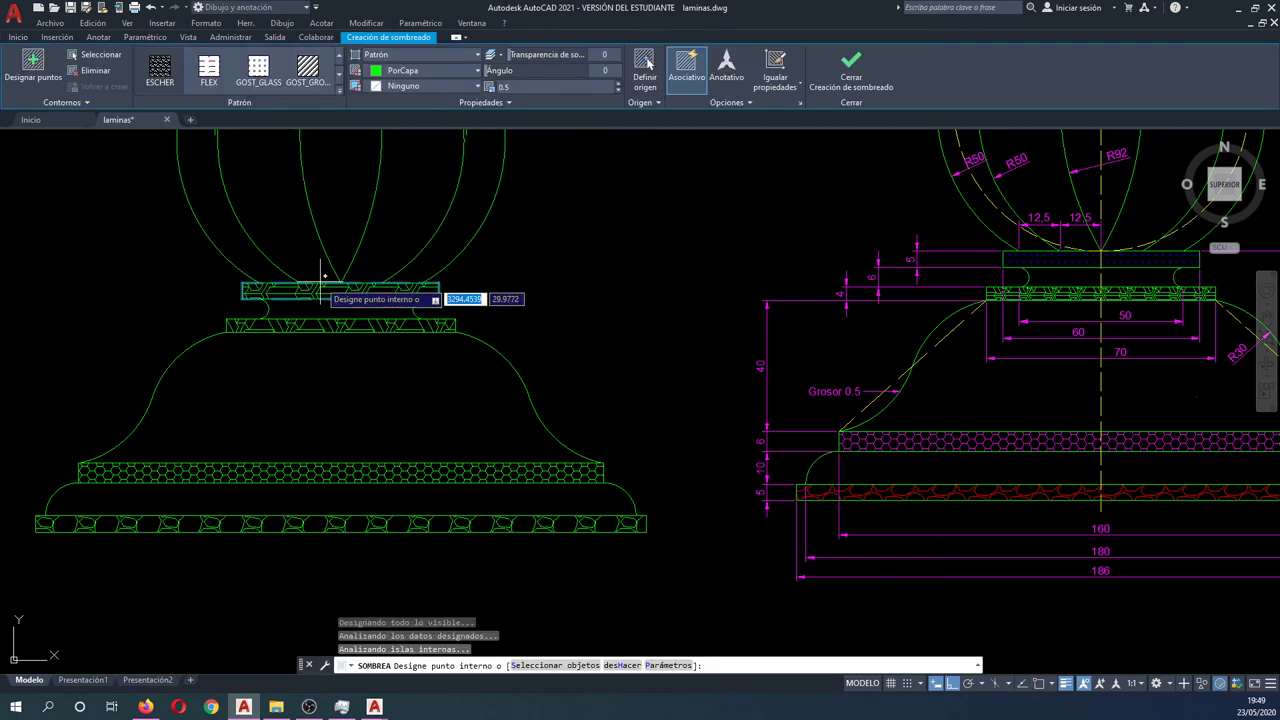
pyautogui.click(339, 58)
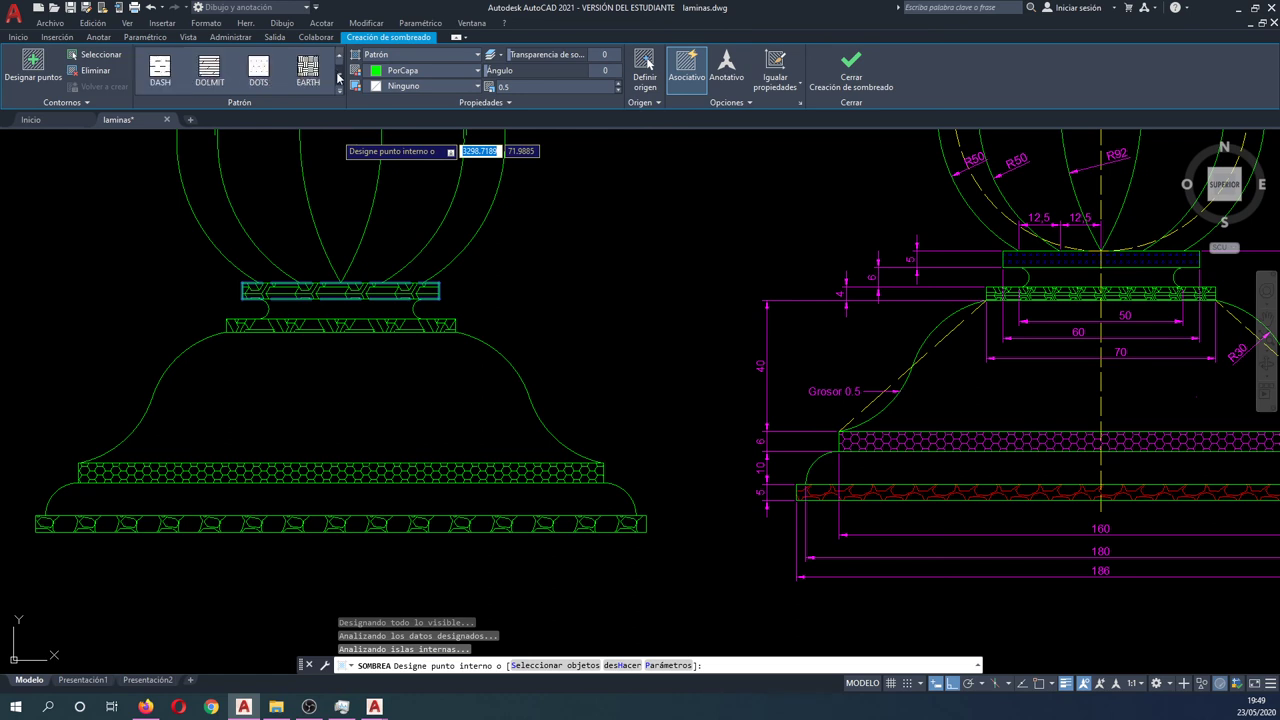
pyautogui.click(339, 77)
pyautogui.click(258, 70)
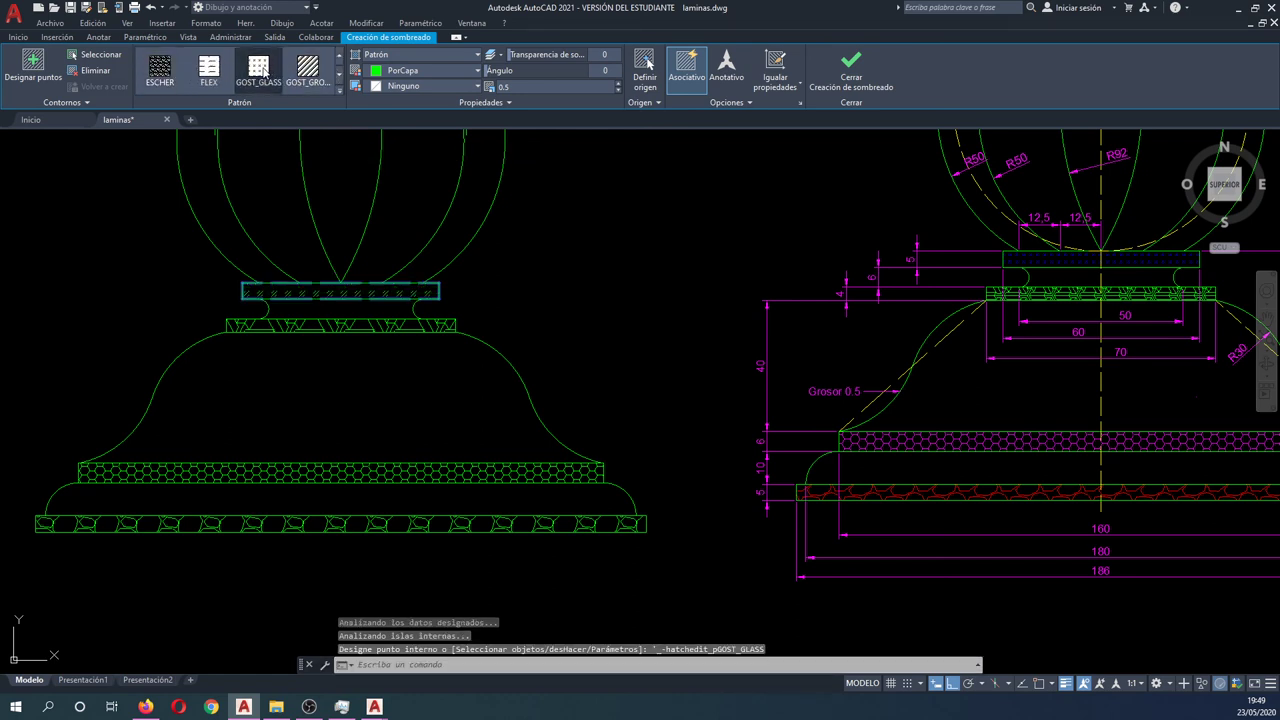
pyautogui.click(866, 73)
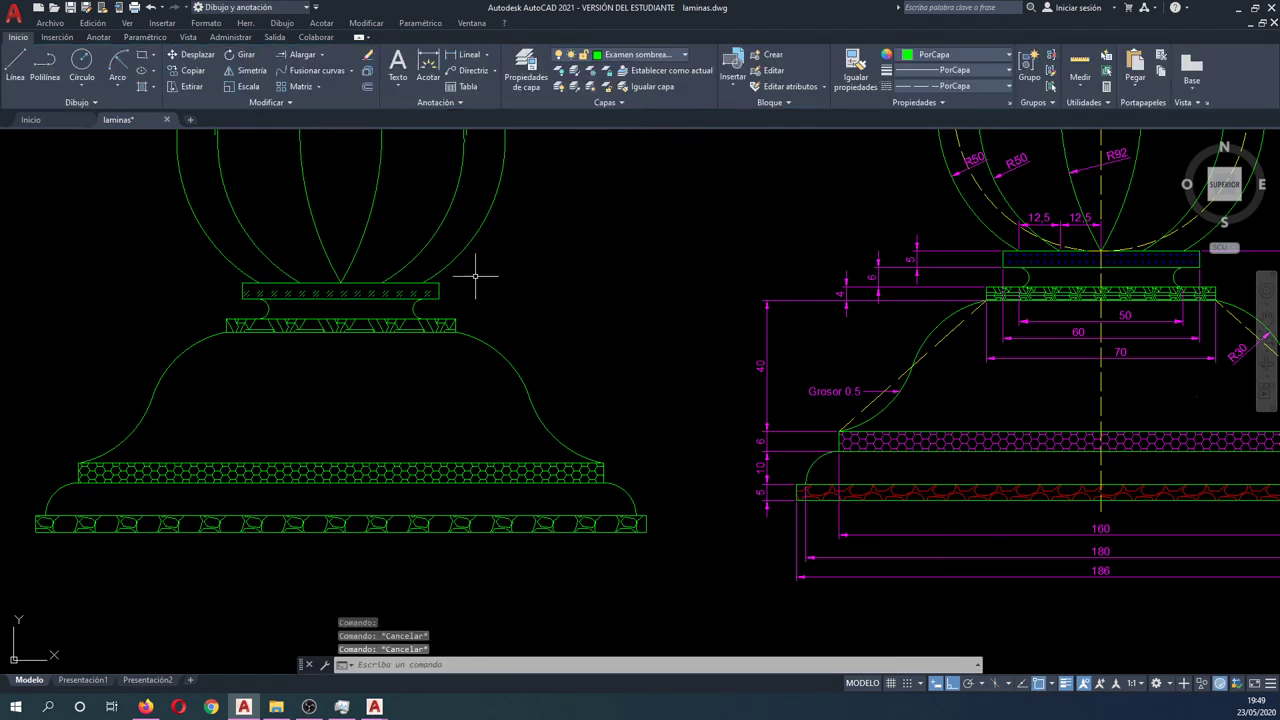
# Give the collar's GOST_GLASS hatch a linetype scale of 0.8 in the Properties palette.
pyautogui.click(399, 290)
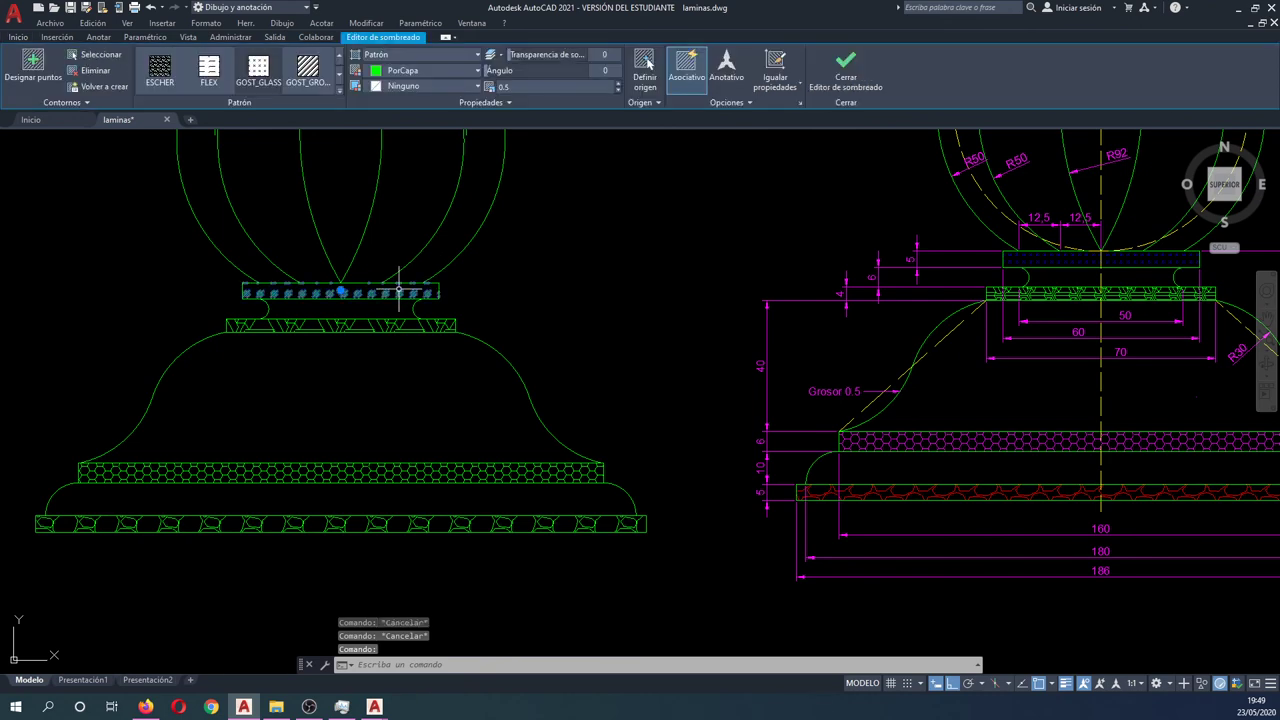
pyautogui.rightClick(399, 290)
pyautogui.click(448, 675)
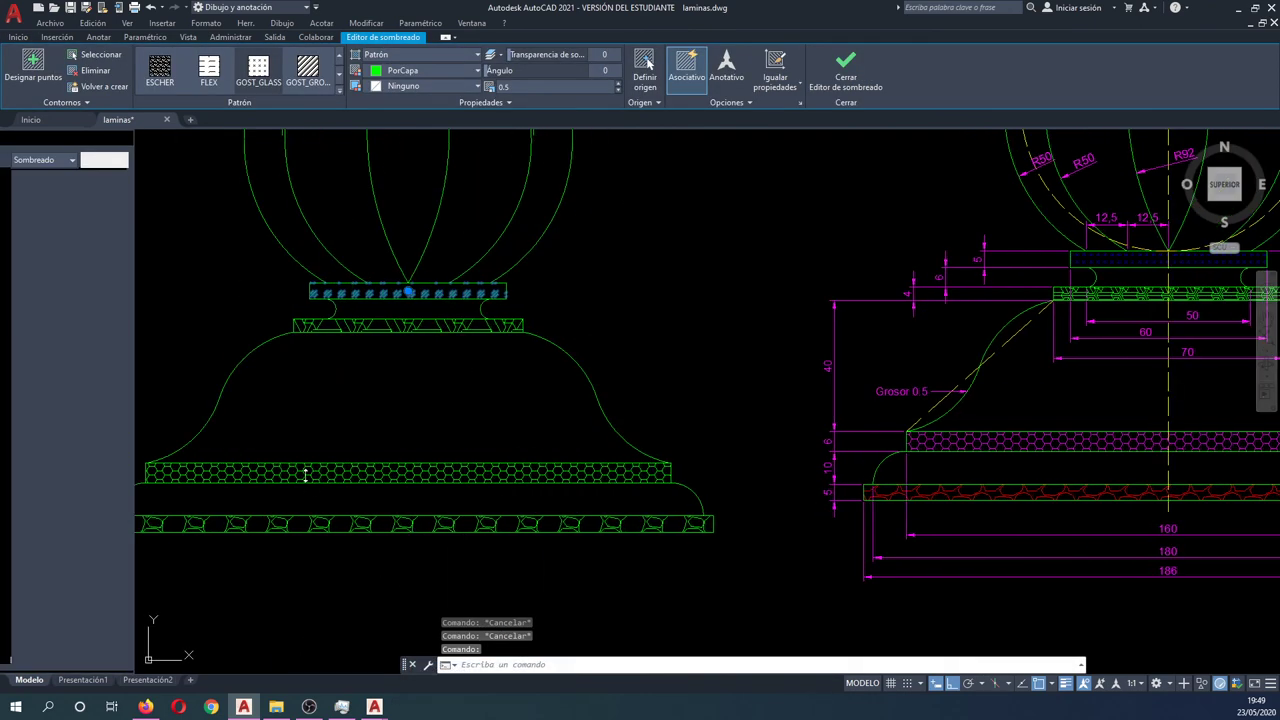
pyautogui.click(93, 228)
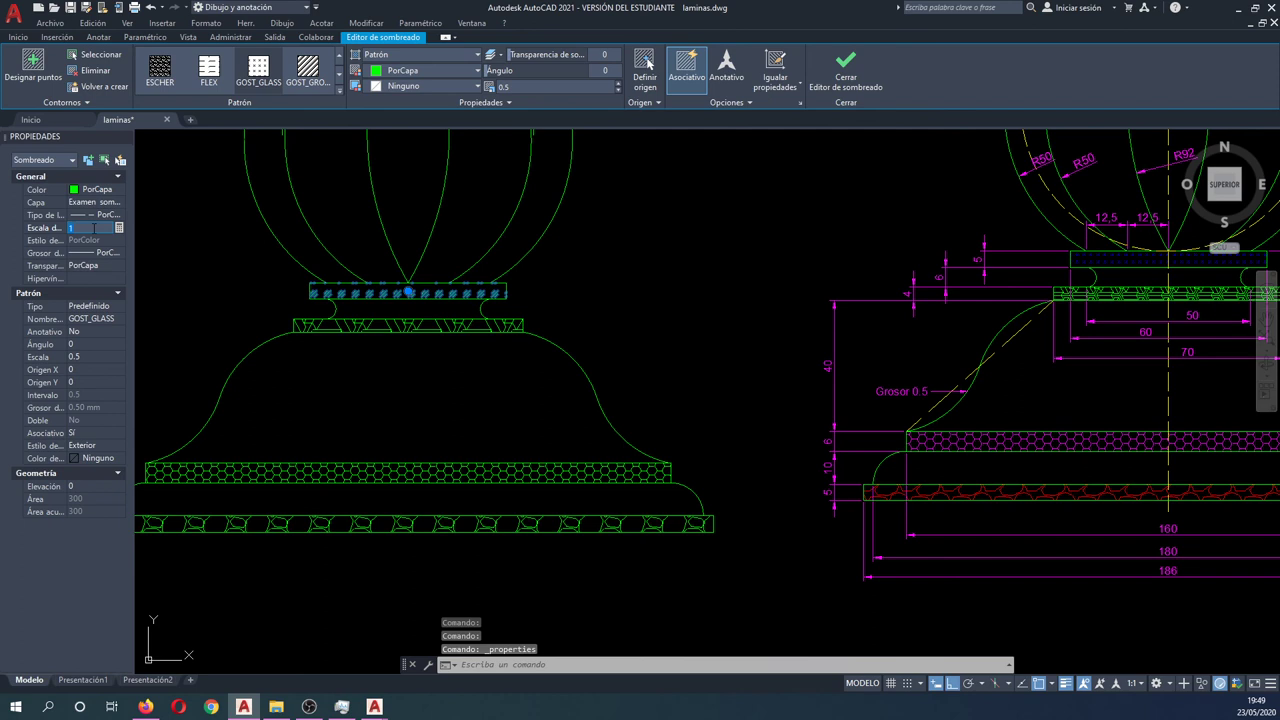
pyautogui.write('8')
pyautogui.press('Return')
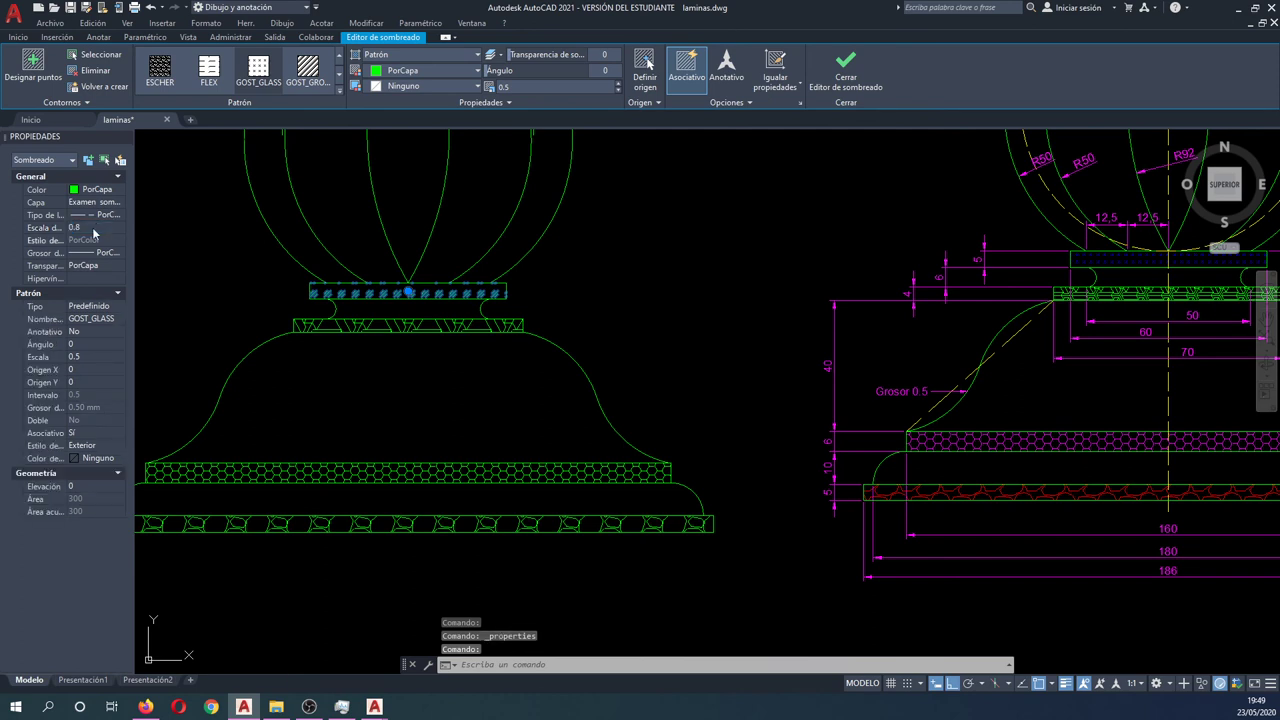
pyautogui.click(279, 240)
pyautogui.press('Escape')
pyautogui.press('Escape')
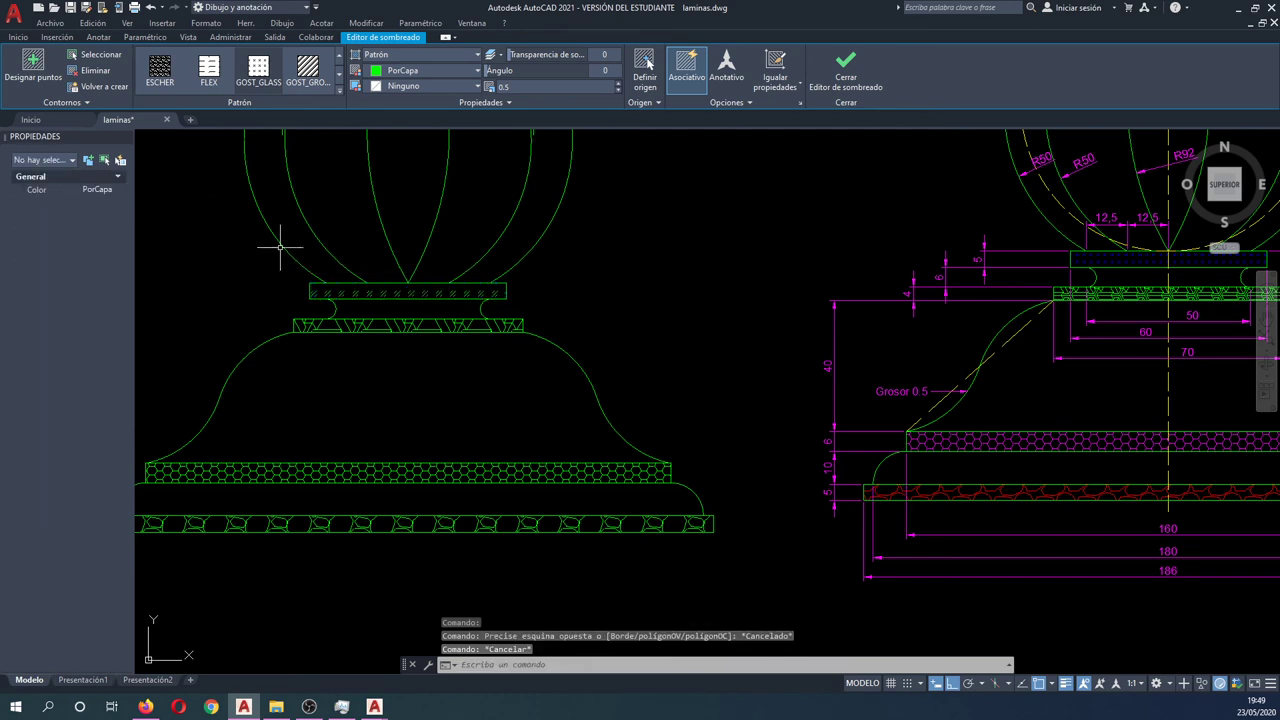
pyautogui.press('Escape')
pyautogui.click(124, 137)
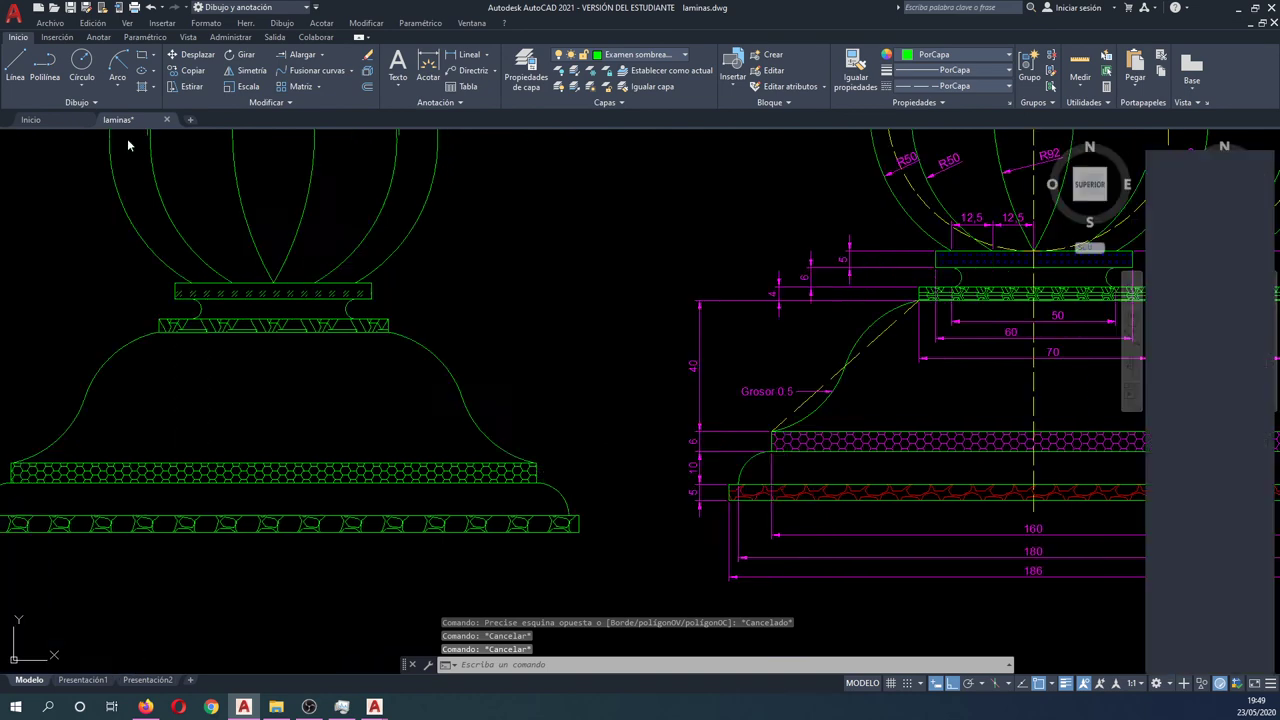
pyautogui.click(299, 293)
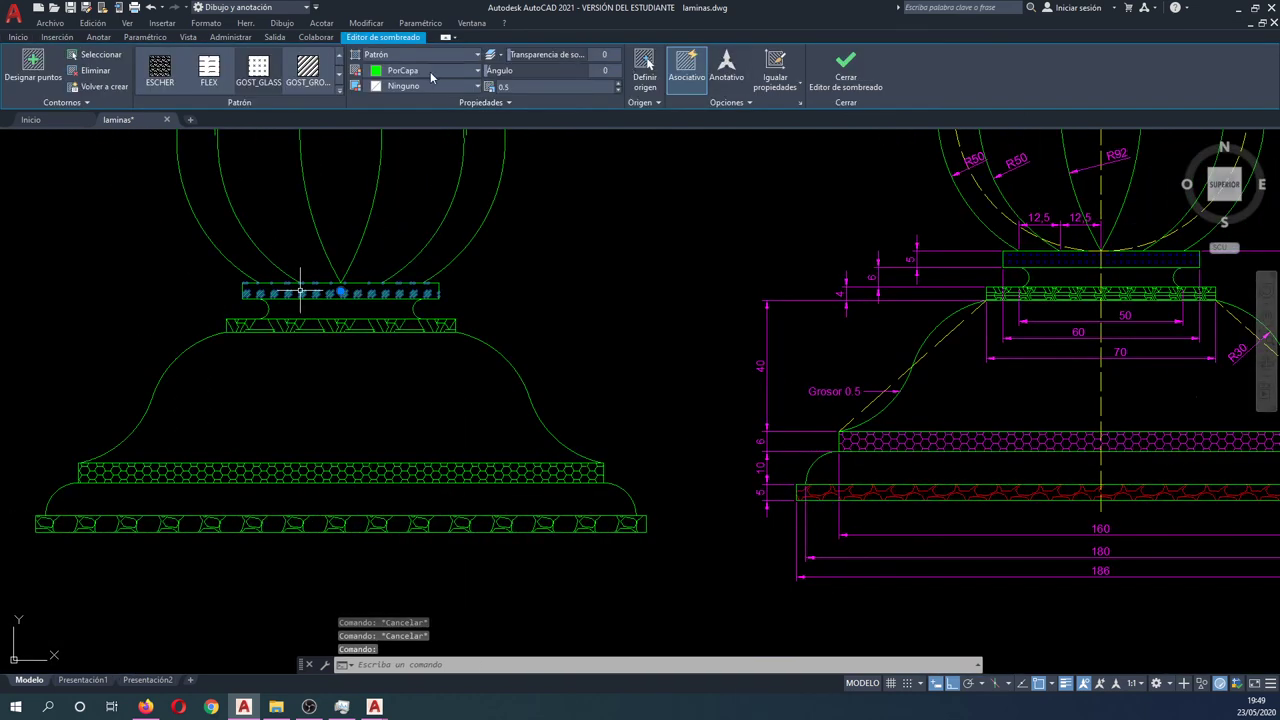
# Colour the collar hatch blue and the HONEY hexagon band magenta.
pyautogui.click(430, 71)
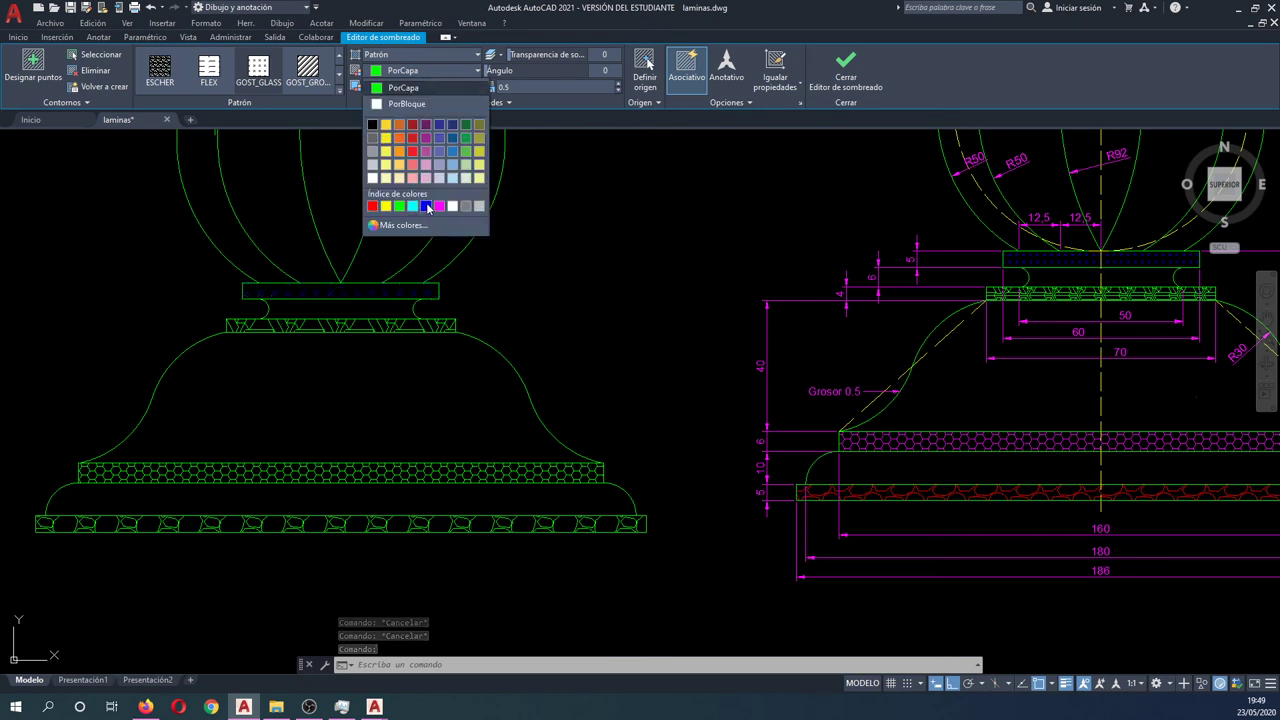
pyautogui.click(426, 206)
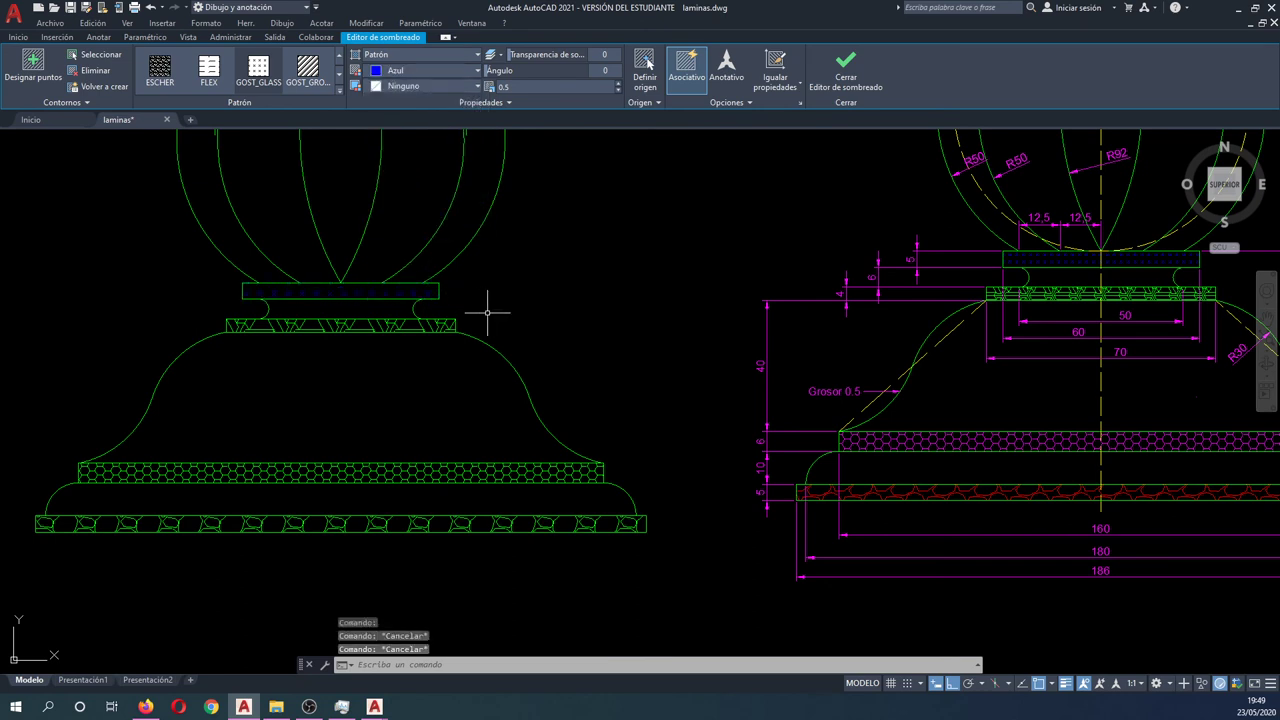
pyautogui.press('Escape')
pyautogui.click(407, 474)
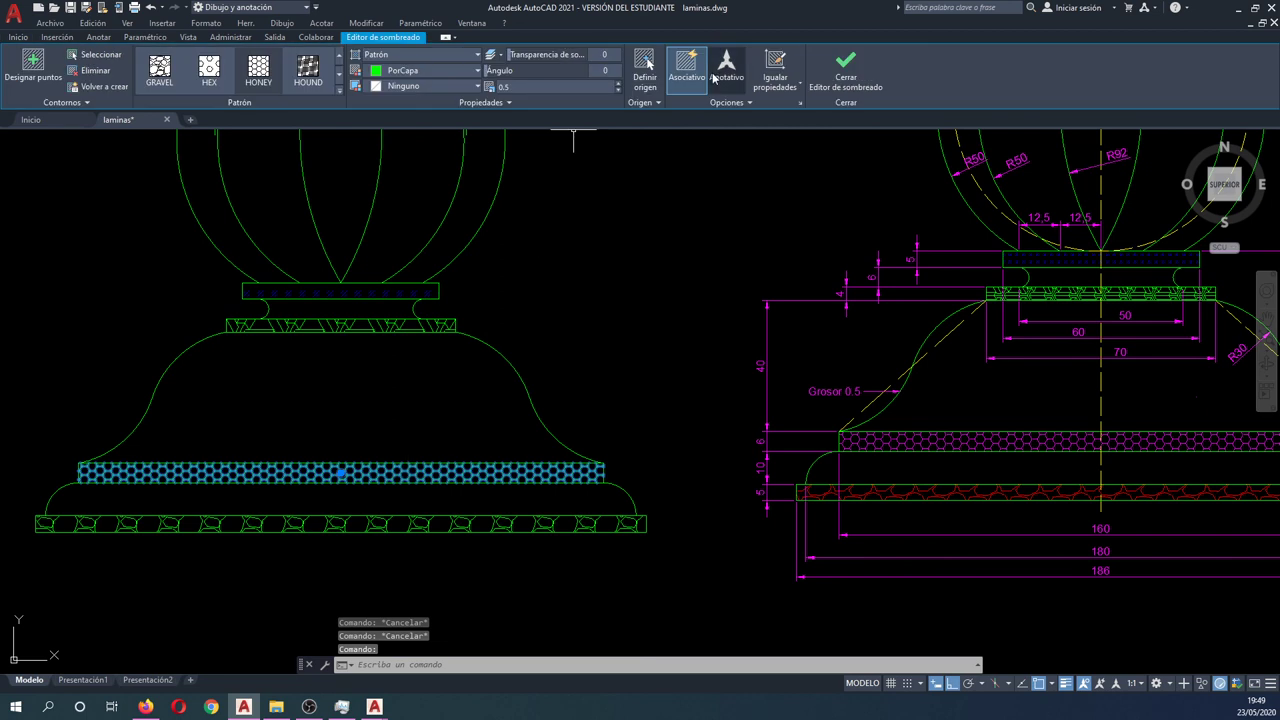
pyautogui.click(461, 72)
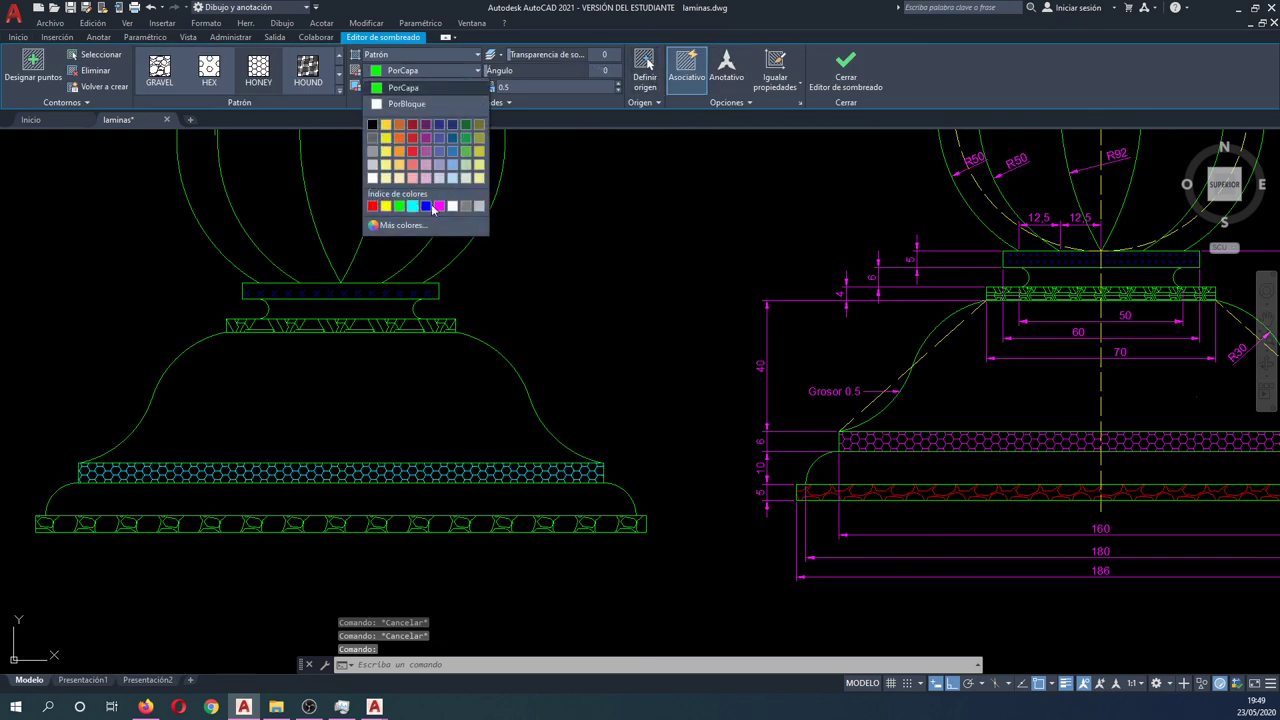
pyautogui.click(439, 208)
pyautogui.press('Escape')
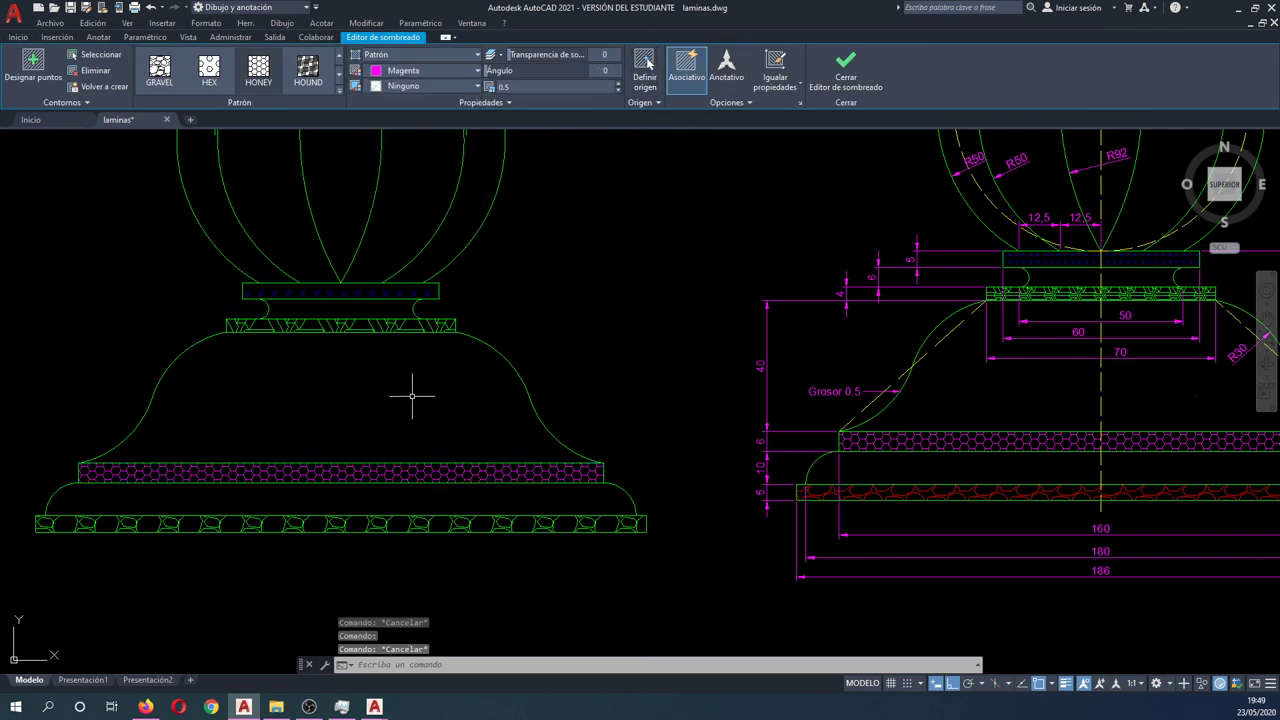
# Colour the bottom GRAVEL strip red.
pyautogui.click(342, 521)
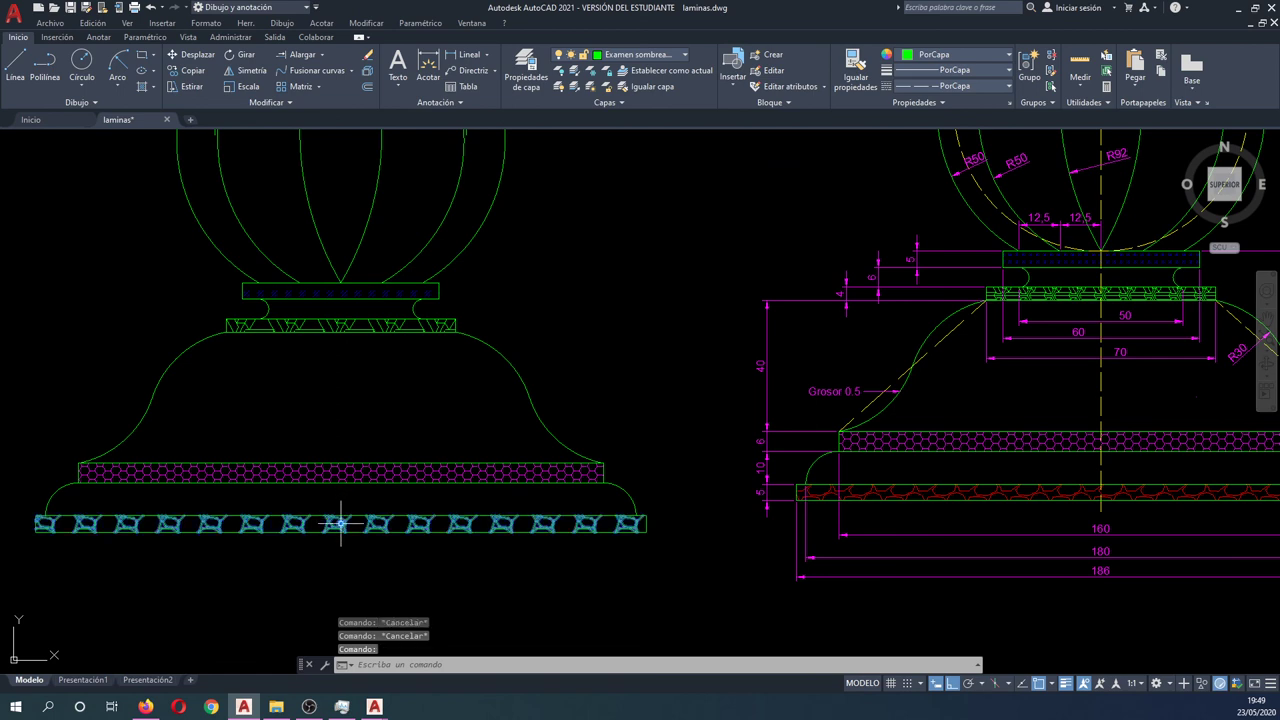
pyautogui.click(475, 72)
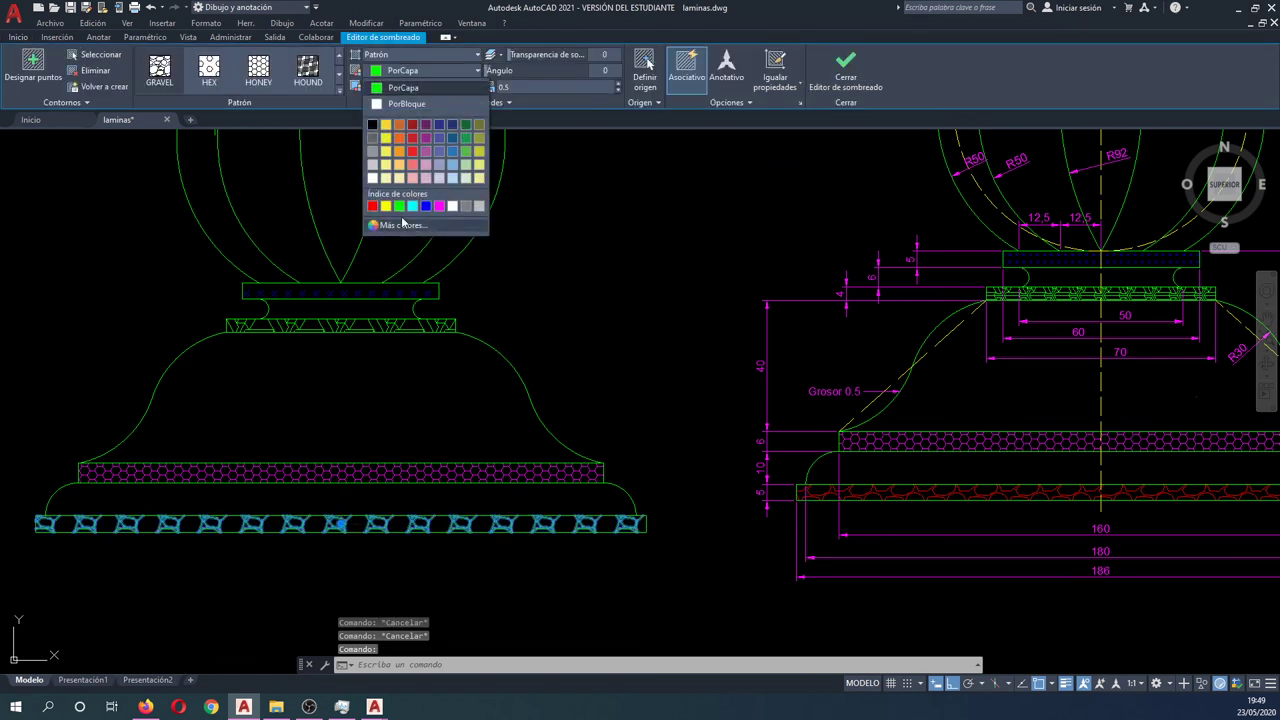
pyautogui.click(372, 207)
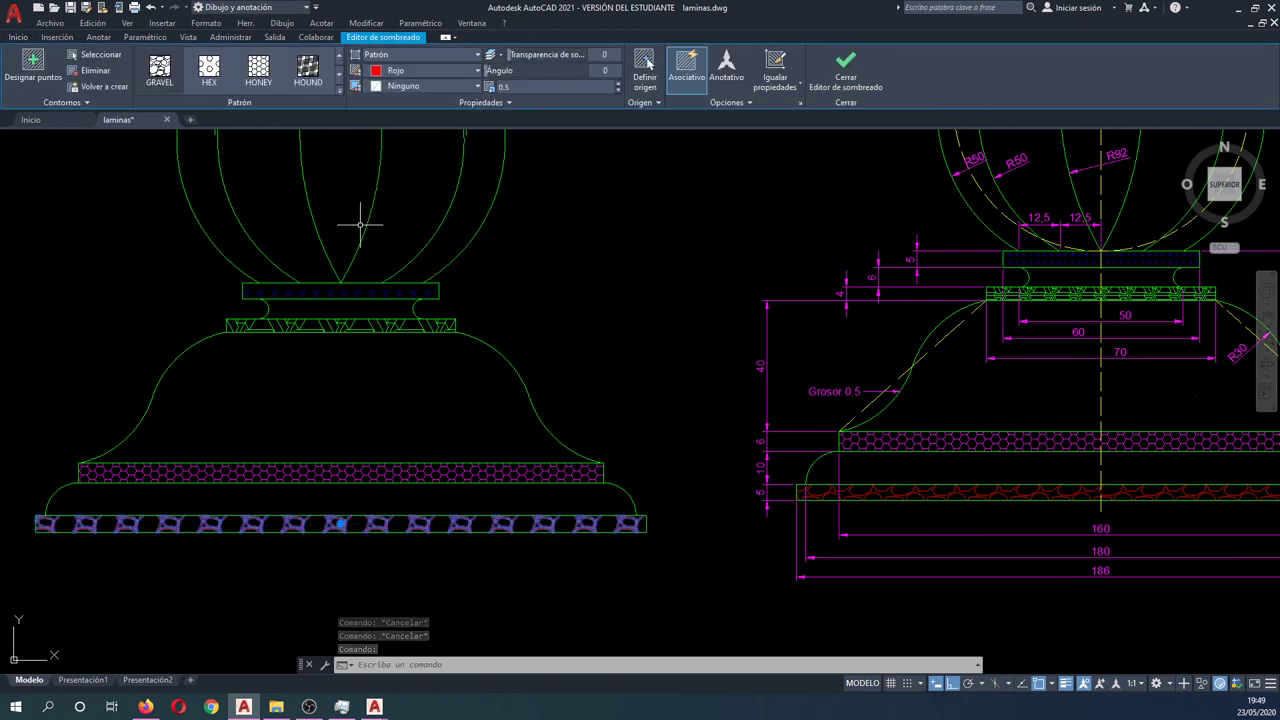
pyautogui.press('Escape')
pyautogui.press('Escape')
pyautogui.scroll(-2, 461, 294)
pyautogui.scroll(-2, 461, 294)
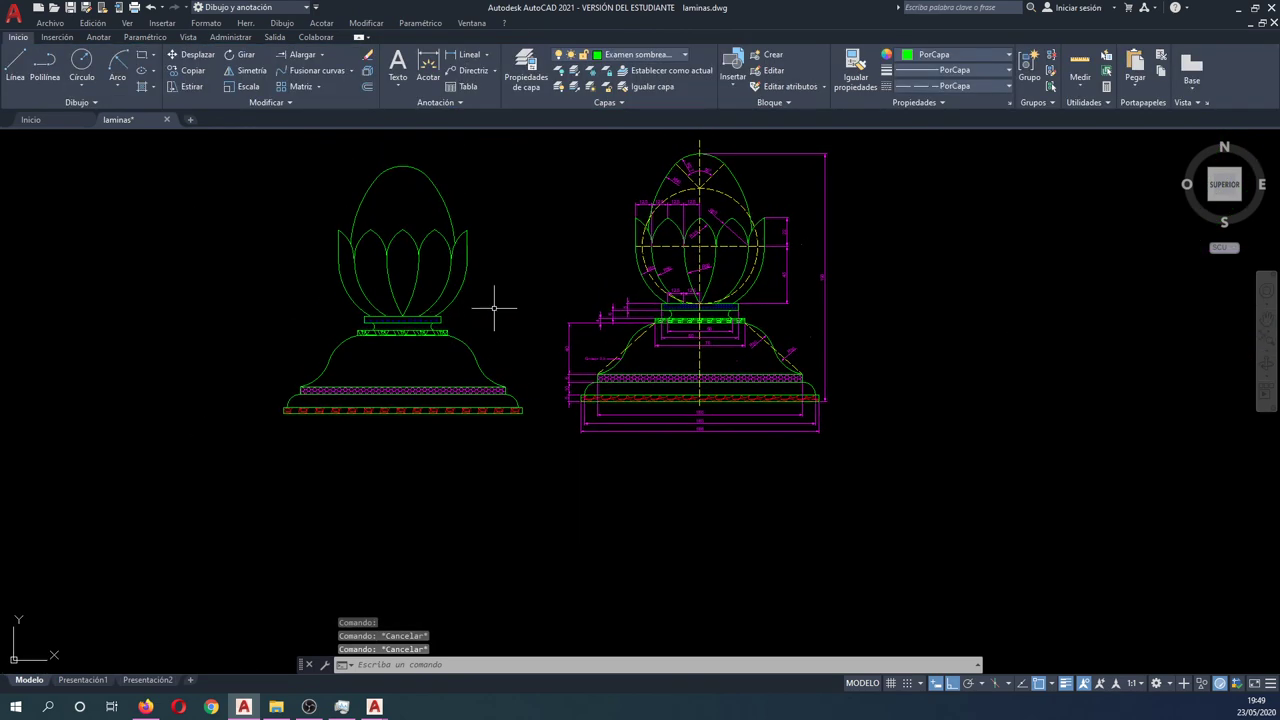
# Move the hatched left finial elevation to the left with DESPLAZA.
pyautogui.scroll(4, 838, 284)
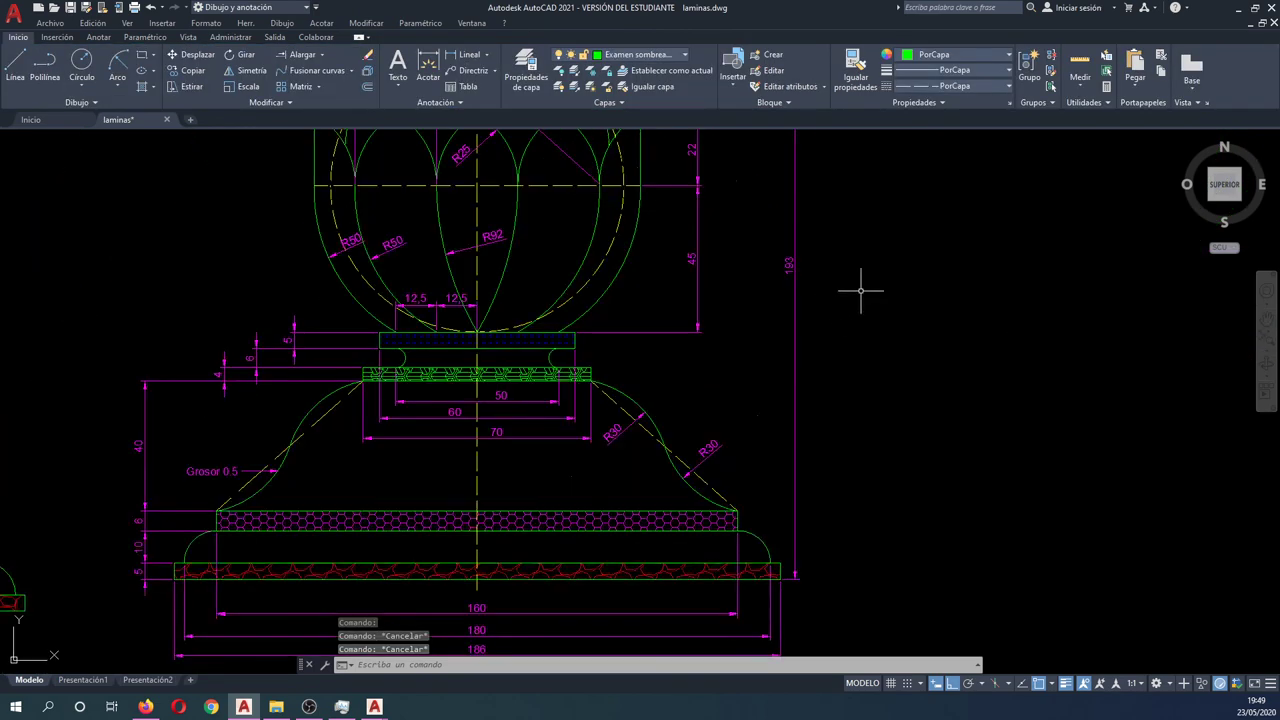
pyautogui.scroll(-2, 840, 292)
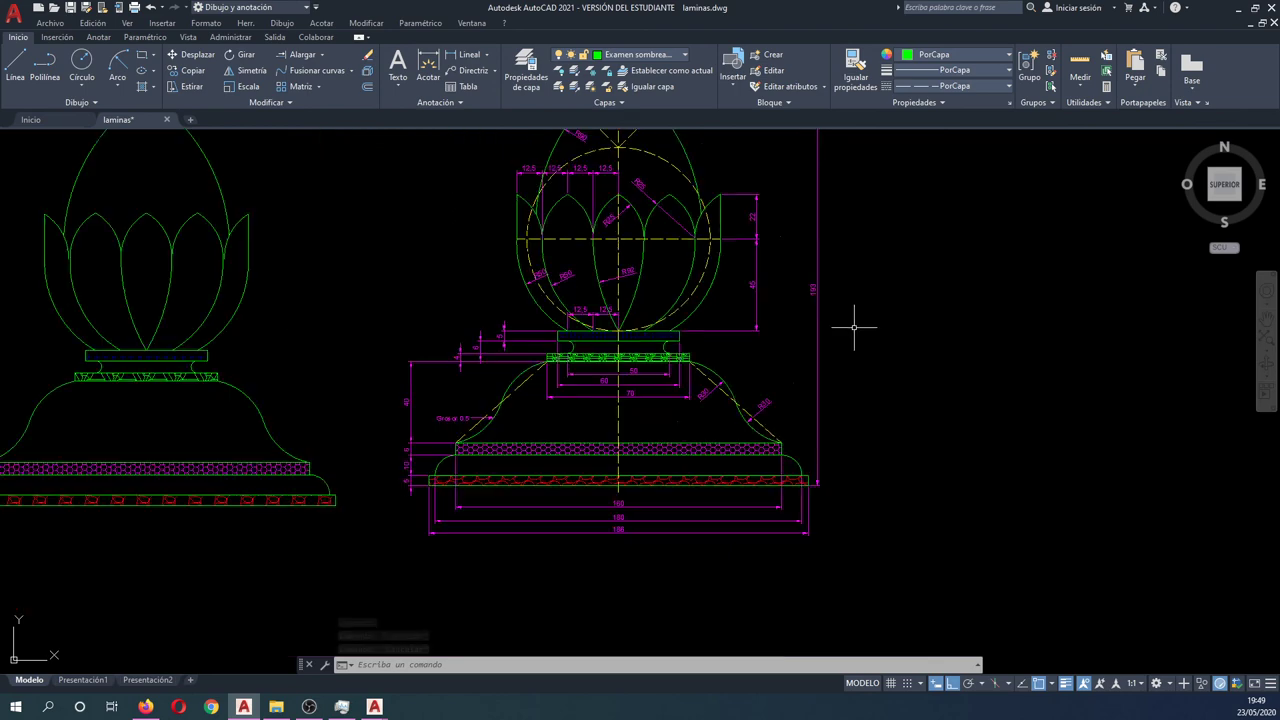
pyautogui.moveTo(542, 270); pyautogui.dragTo(674, 312, button='middle')
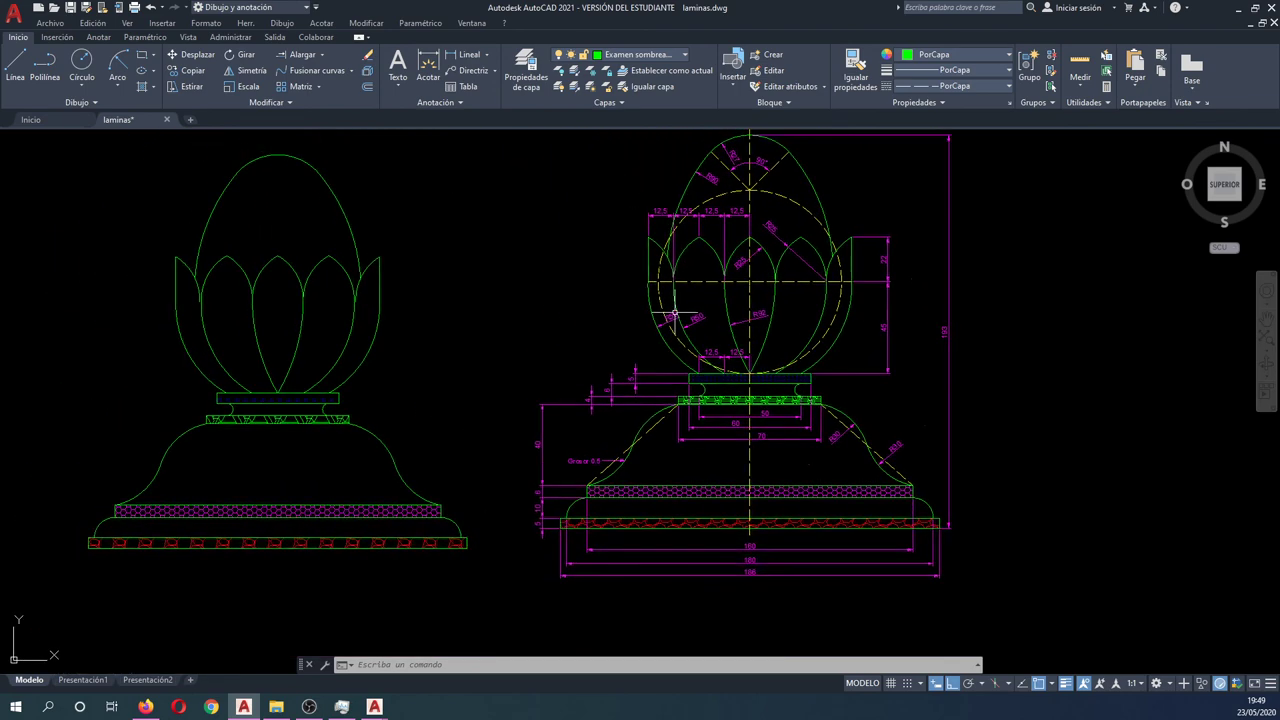
pyautogui.write('d')
pyautogui.press('Return')
pyautogui.scroll(-2, 635, 374)
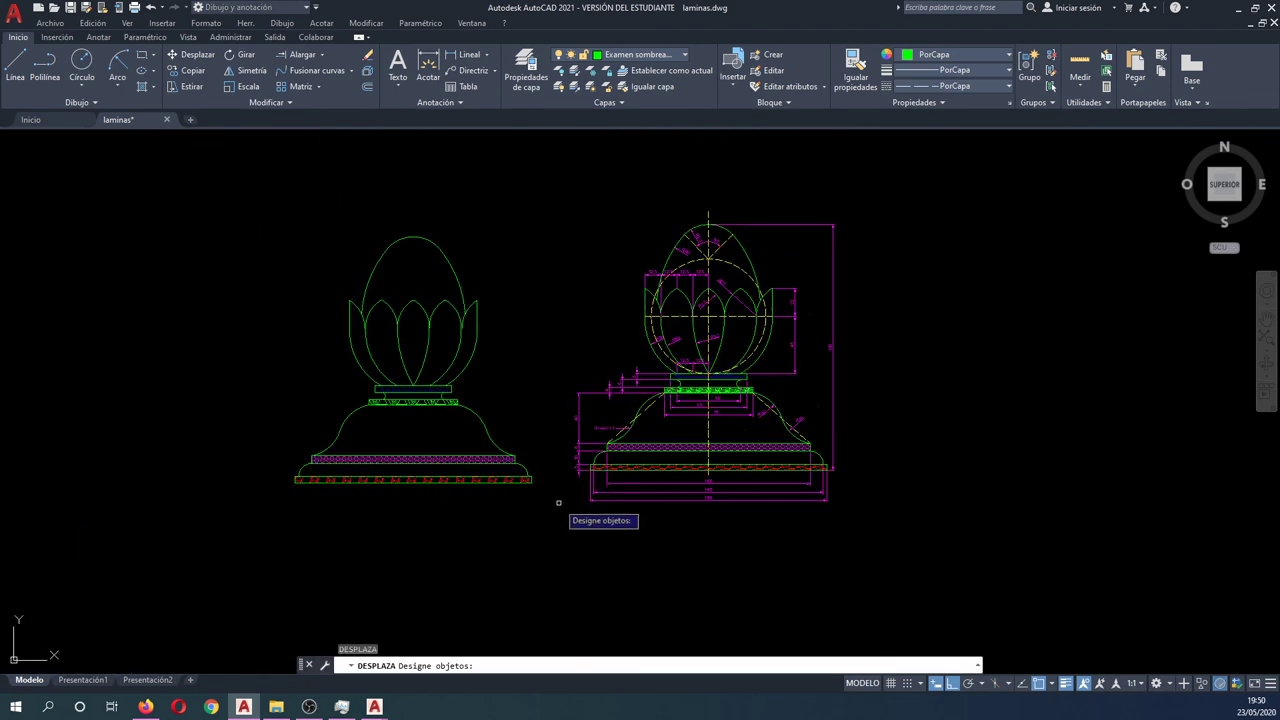
pyautogui.click(560, 506)
pyautogui.click(292, 234)
pyautogui.press('Return')
pyautogui.click(255, 207)
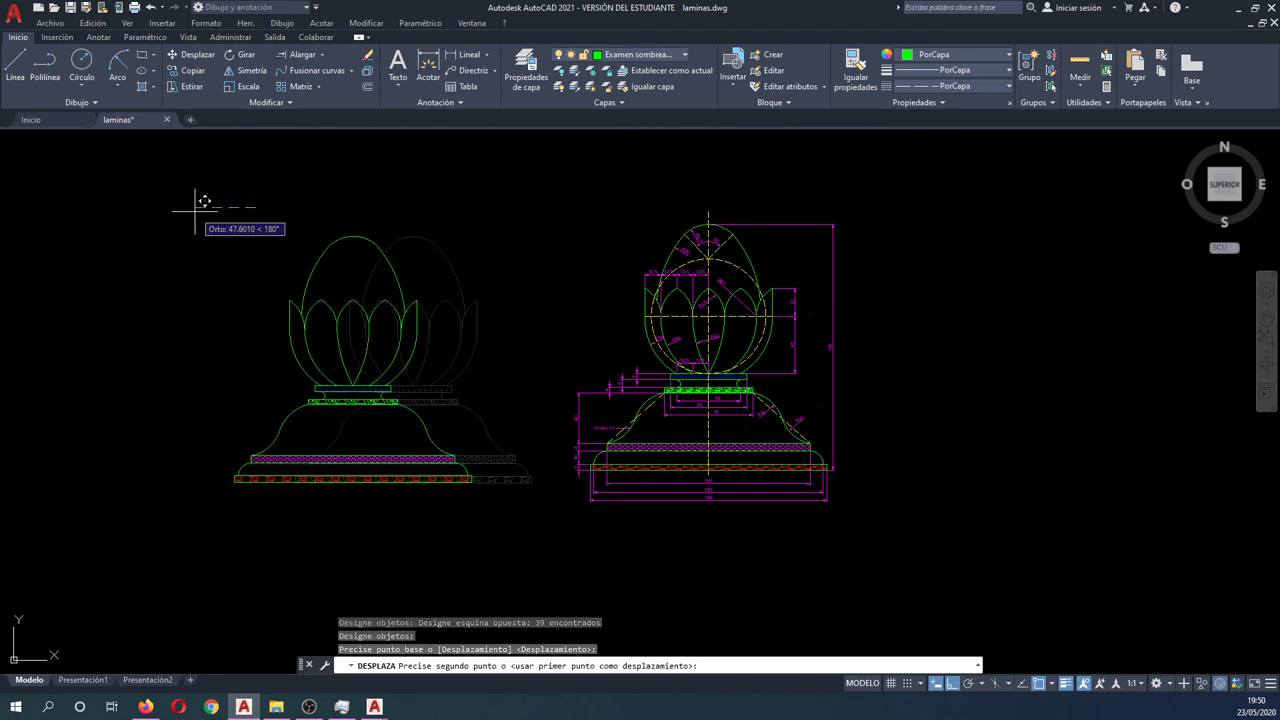
pyautogui.click(194, 207)
# Move the left elevation further left a second time.
pyautogui.scroll(2, 815, 369)
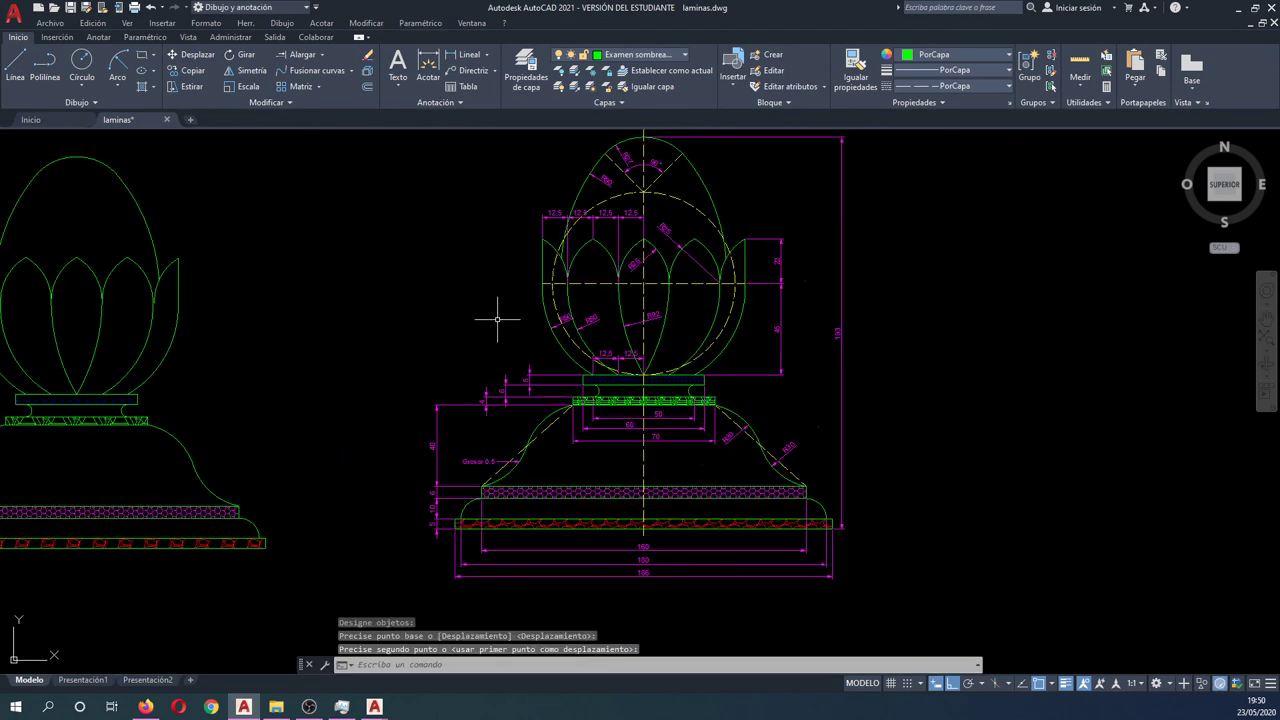
pyautogui.scroll(2, 871, 338)
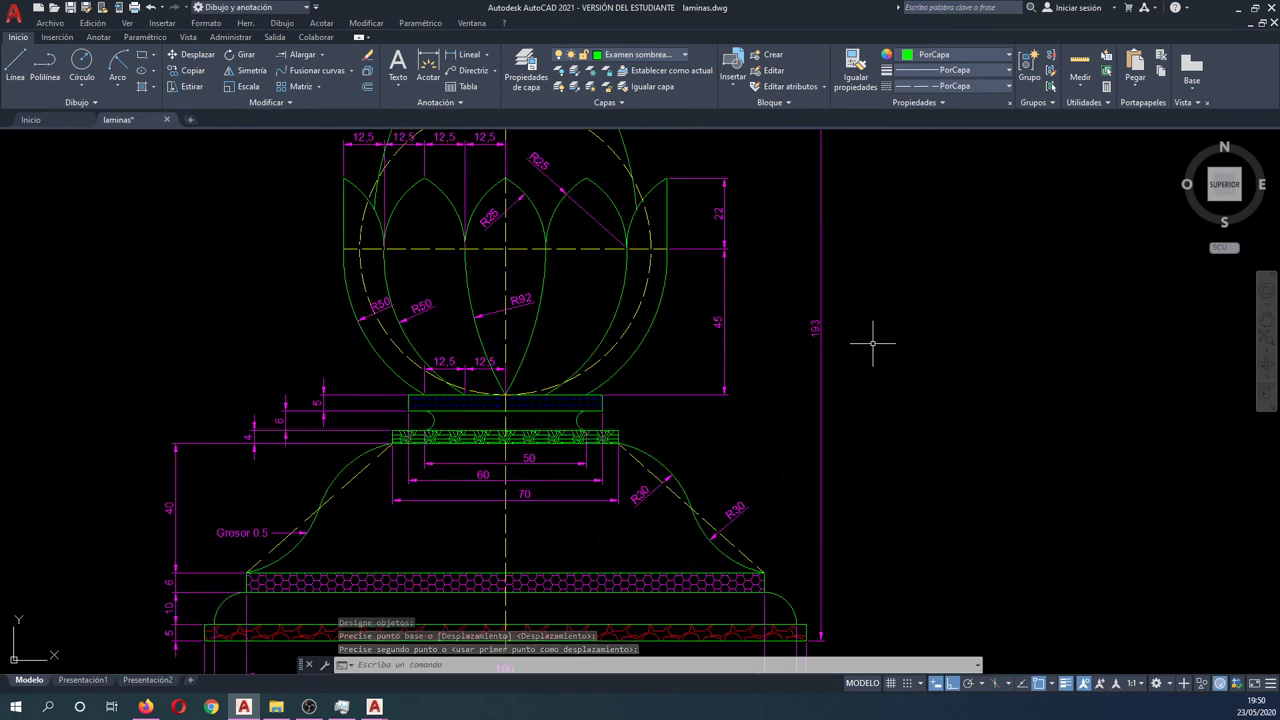
pyautogui.scroll(-2, 871, 340)
pyautogui.scroll(-2, 918, 345)
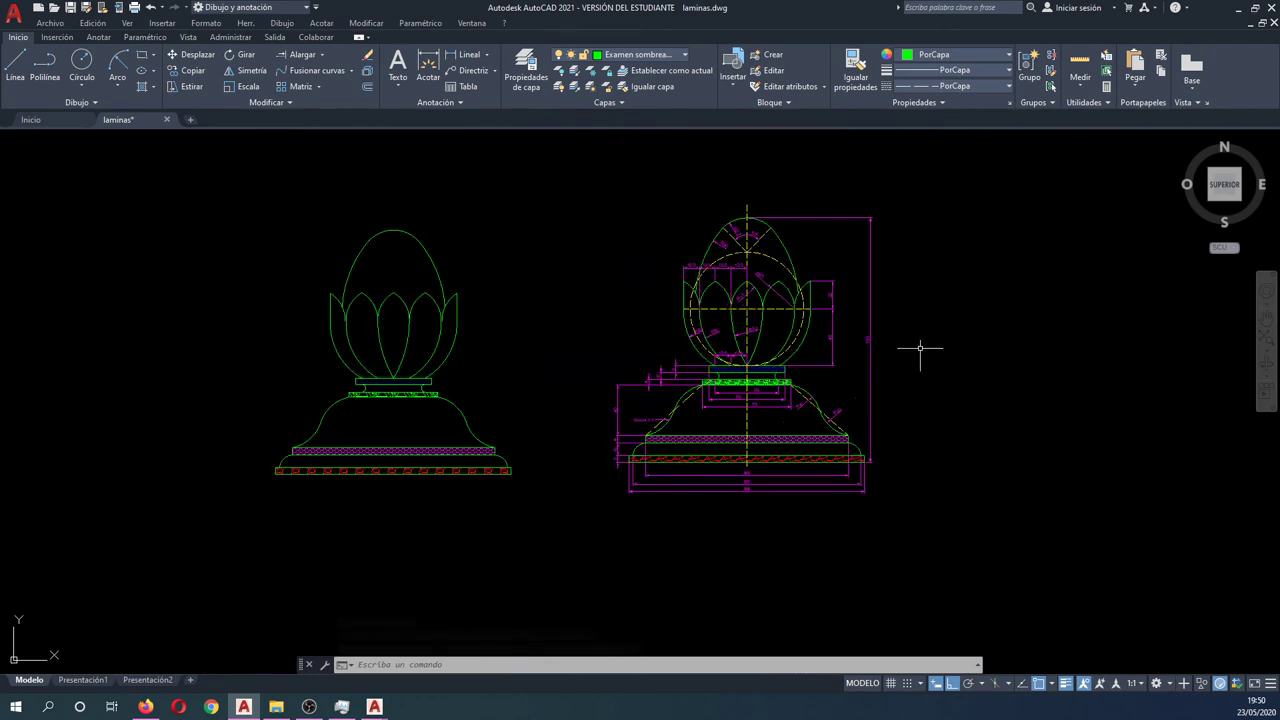
pyautogui.scroll(4, 907, 352)
pyautogui.scroll(-3, 894, 274)
pyautogui.scroll(-1, 659, 304)
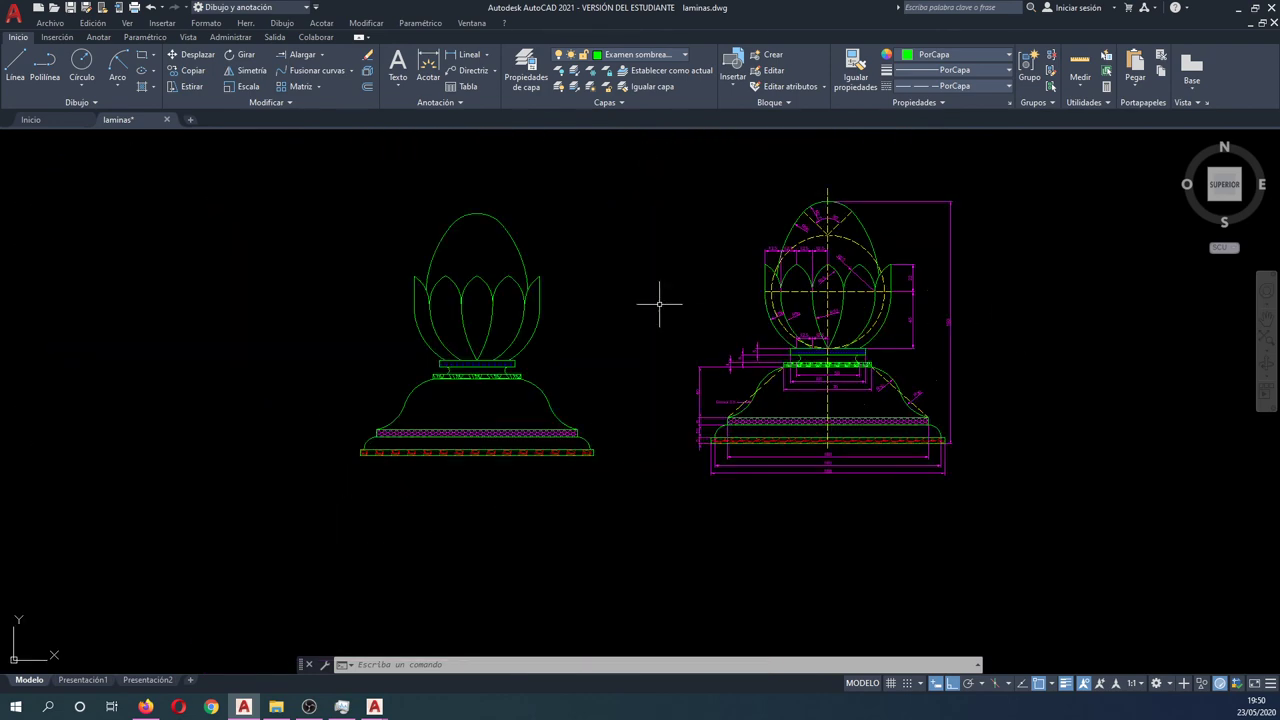
pyautogui.write('d')
pyautogui.press('Return')
pyautogui.click(602, 496)
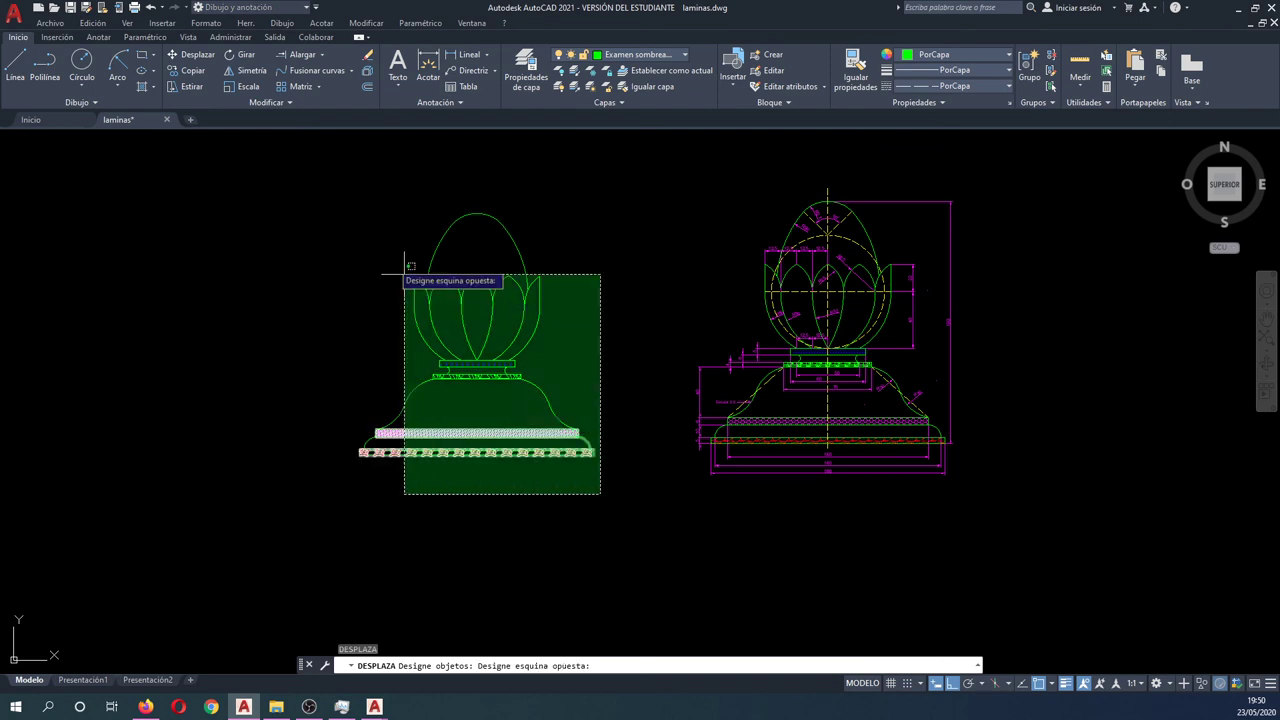
pyautogui.click(322, 192)
pyautogui.press('Return')
pyautogui.click(331, 200)
pyautogui.click(262, 200)
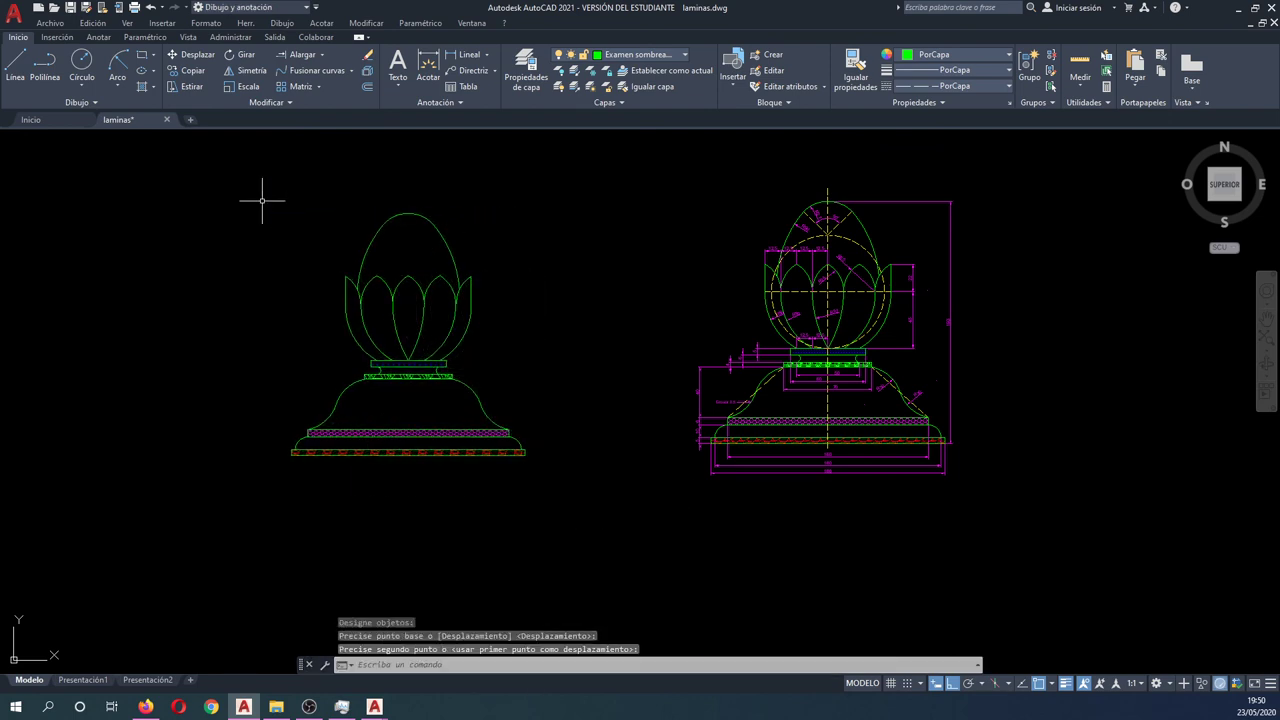
# Start a copy and select a small sheet border with its CENTIMETROS and 1:2 labels.
pyautogui.scroll(-2, 637, 297)
pyautogui.scroll(-2, 638, 311)
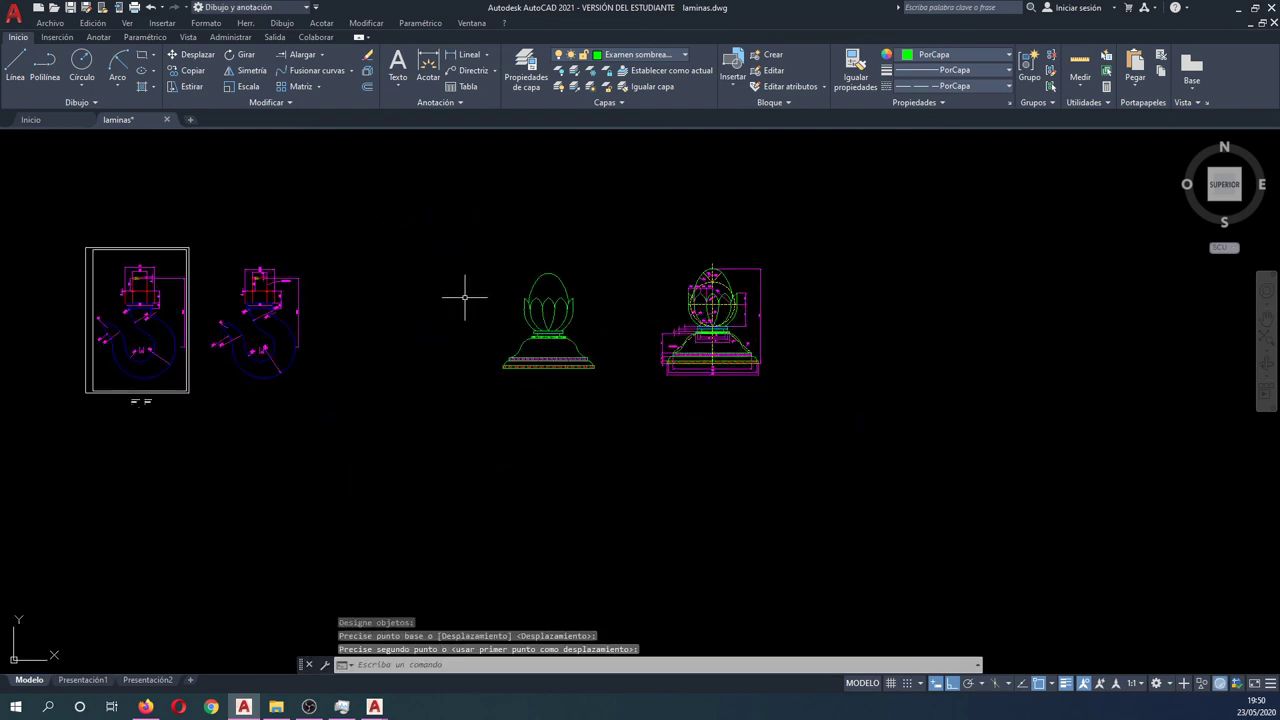
pyautogui.moveTo(480, 297); pyautogui.dragTo(514, 305, button='middle')
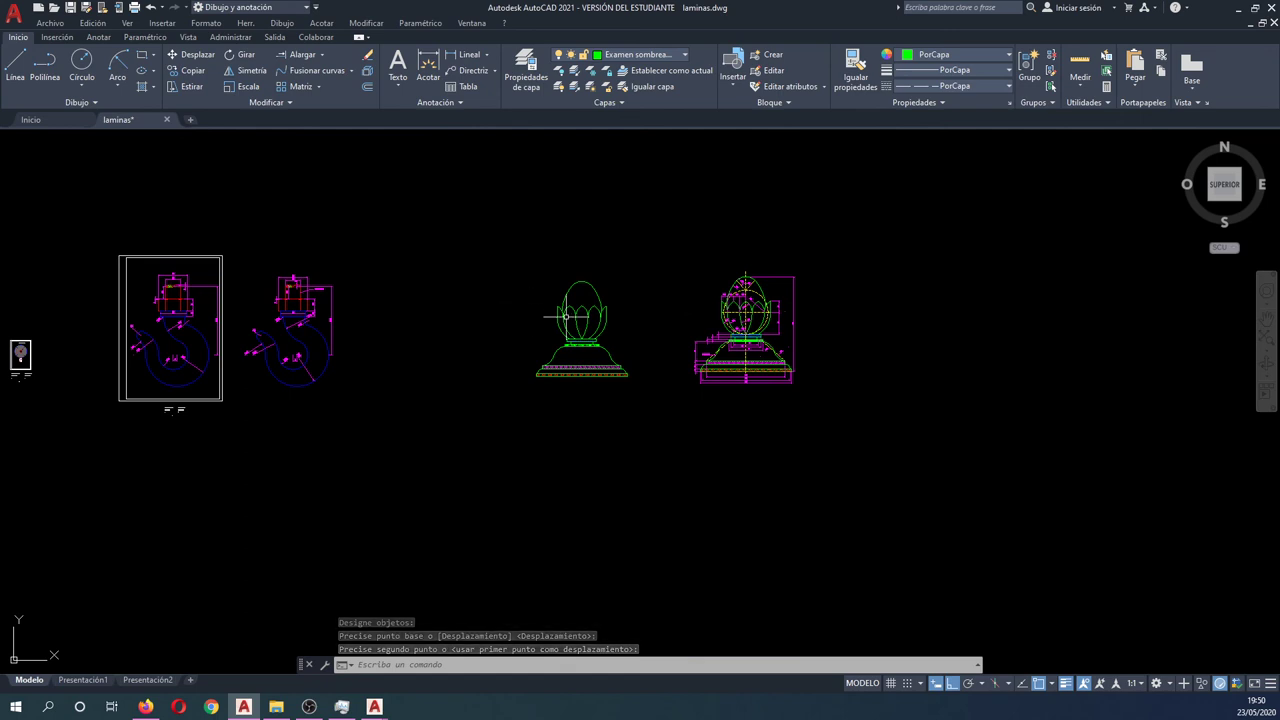
pyautogui.write('co')
pyautogui.press('Return')
pyautogui.scroll(-2, 476, 411)
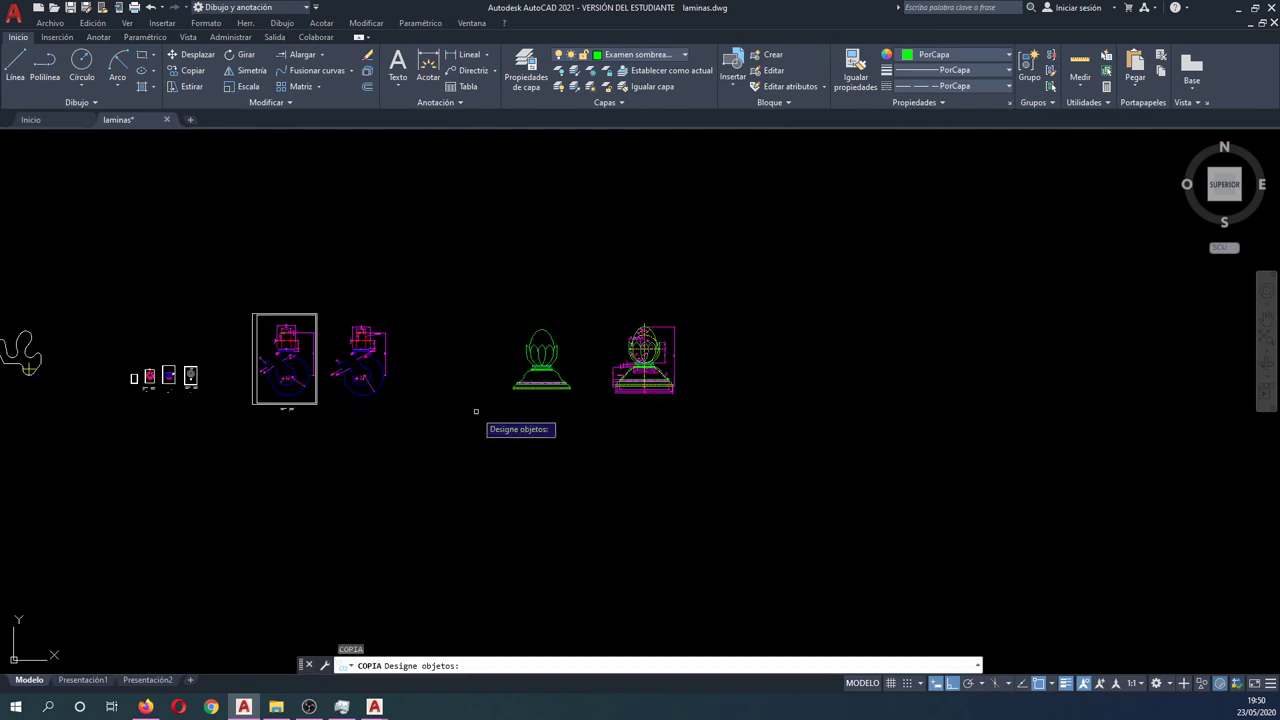
pyautogui.scroll(-2, 476, 411)
pyautogui.scroll(3, 263, 395)
pyautogui.scroll(6, 265, 395)
pyautogui.click(278, 385)
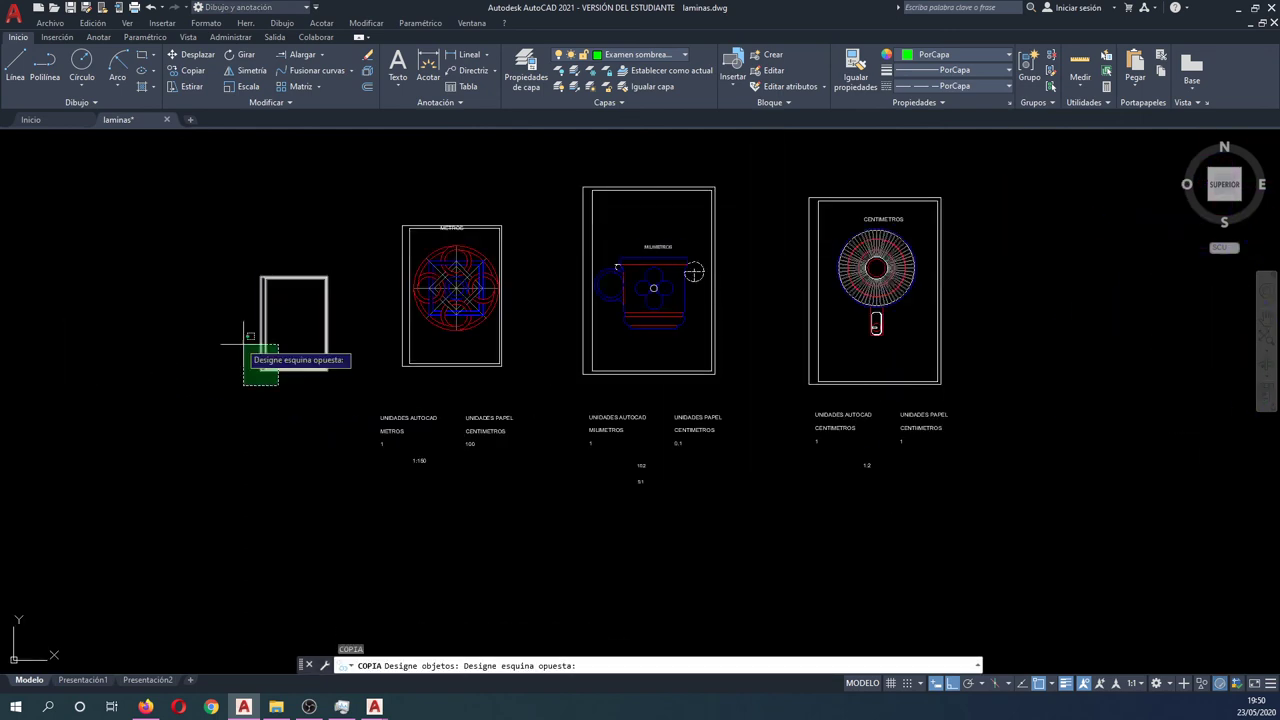
pyautogui.click(243, 345)
pyautogui.scroll(5, 640, 470)
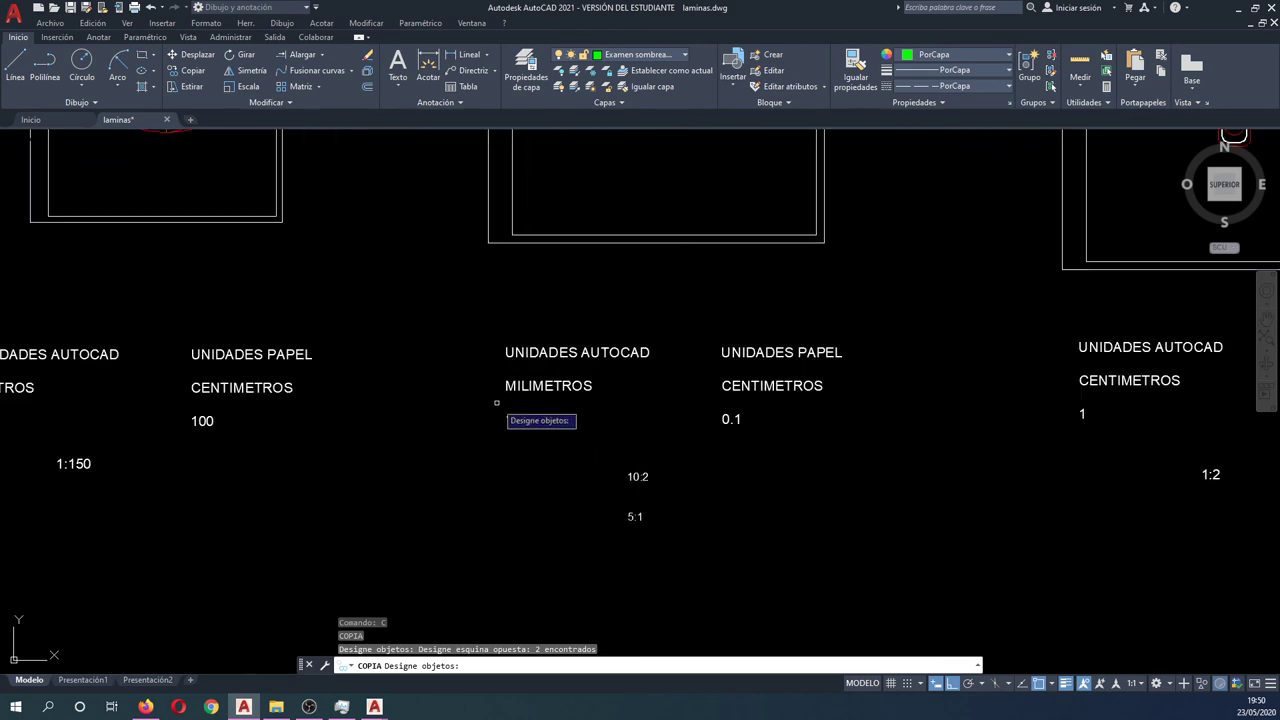
pyautogui.hscroll(5, 720, 460)
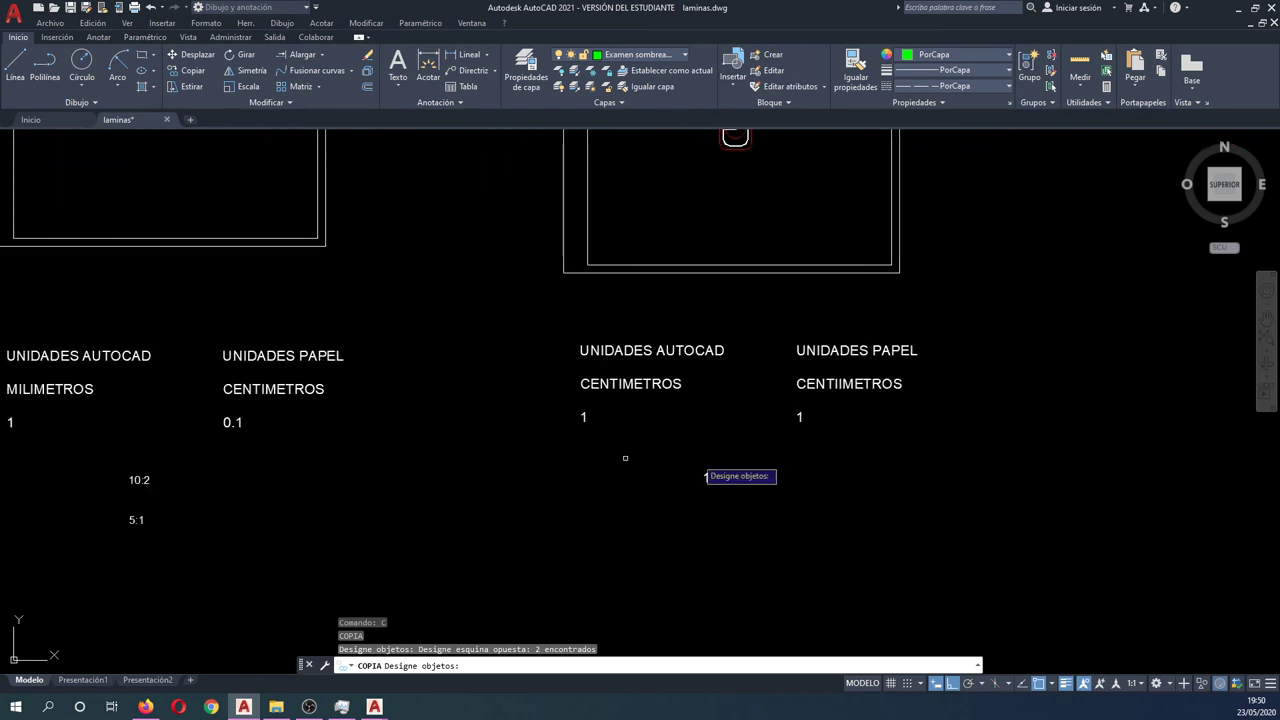
pyautogui.click(959, 505)
pyautogui.click(480, 278)
pyautogui.press('Return')
# Place the copy beside the finial elevation with Ortho off, then select its 1:2 label.
pyautogui.click(765, 418)
pyautogui.scroll(-5, 765, 420)
pyautogui.scroll(-3, 746, 436)
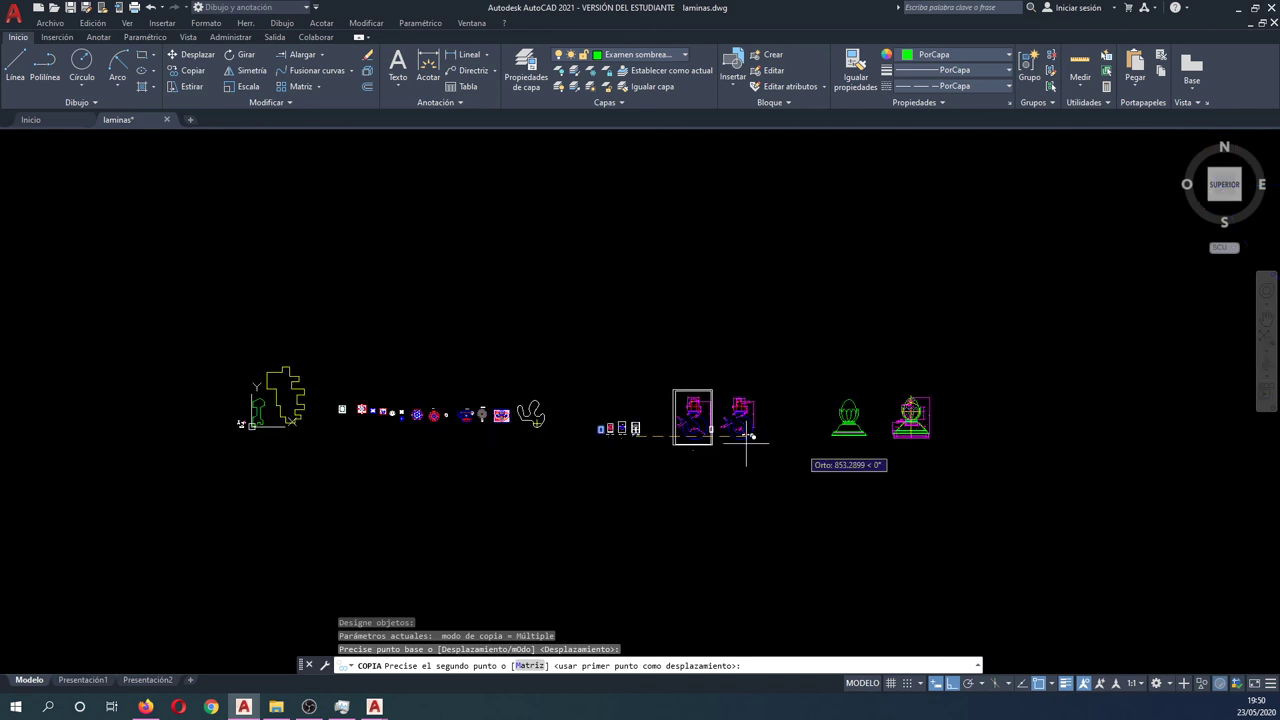
pyautogui.scroll(2, 834, 428)
pyautogui.scroll(5, 890, 435)
pyautogui.press('F8')
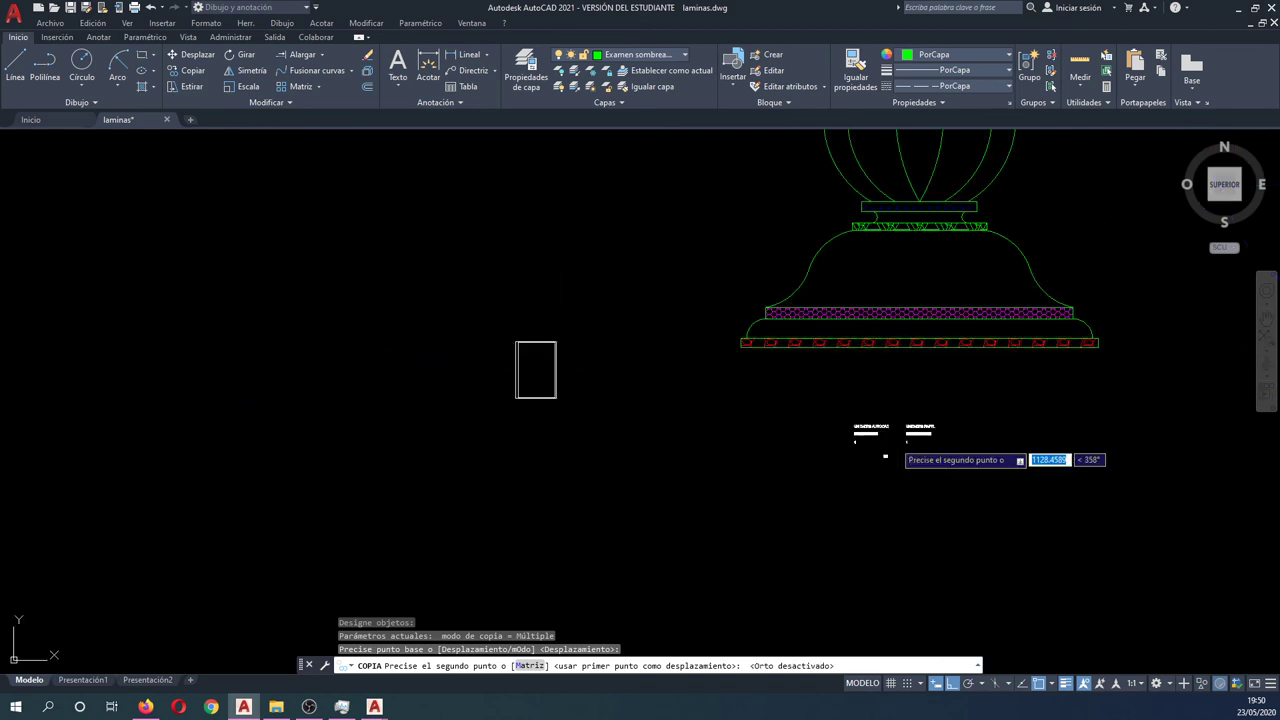
pyautogui.click(948, 397)
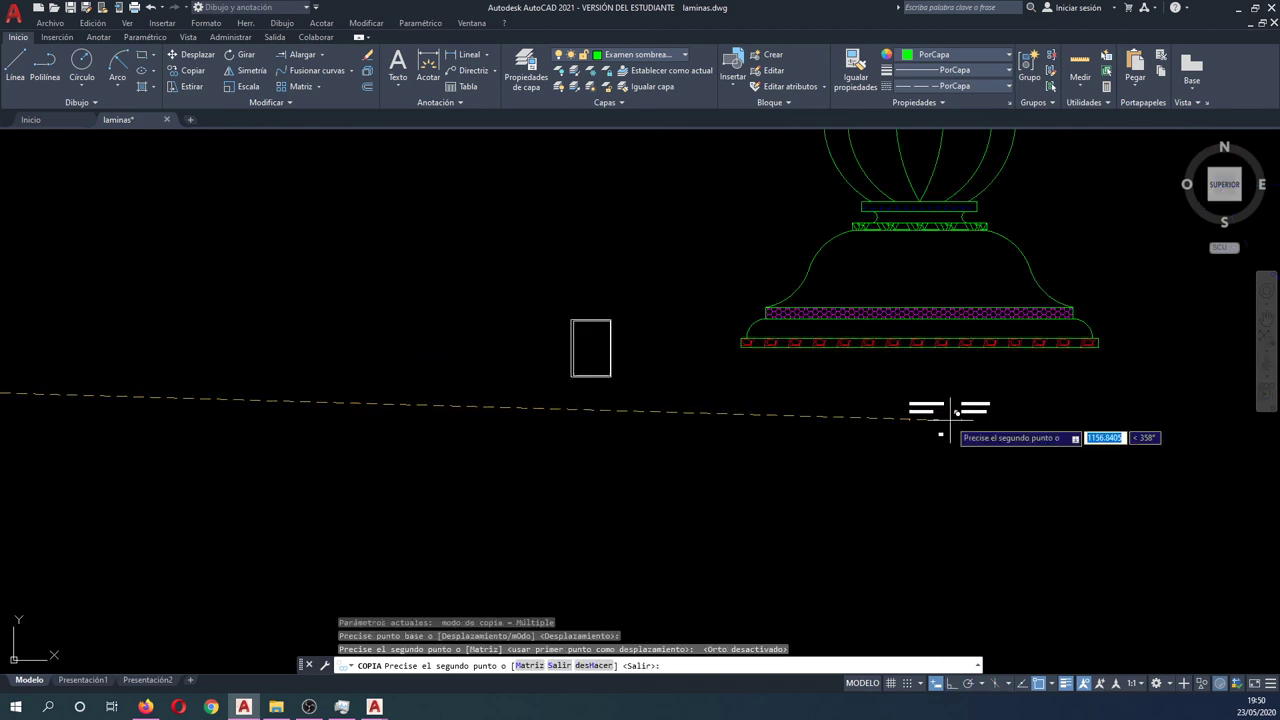
pyautogui.press('Escape')
pyautogui.scroll(5, 948, 430)
pyautogui.scroll(3, 940, 440)
pyautogui.scroll(1, 903, 417)
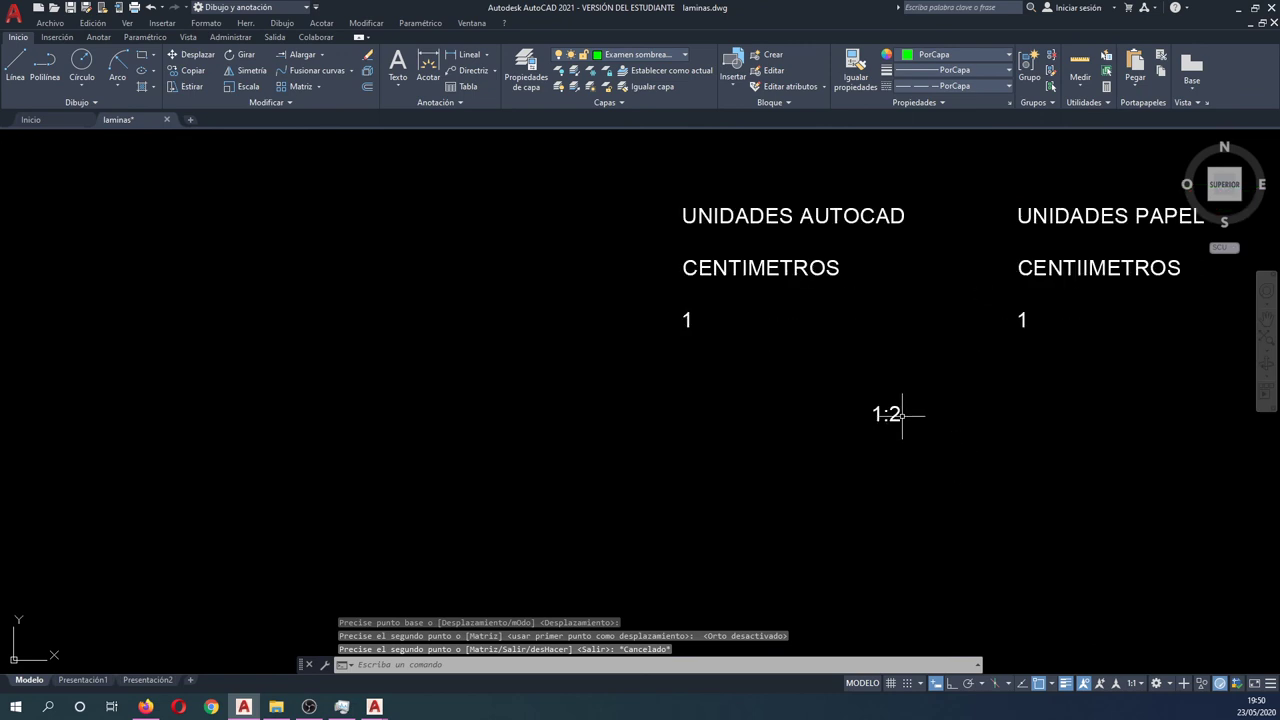
pyautogui.click(897, 410)
# Edit the copied scale label to read 1:1.
pyautogui.doubleClick(886, 413)
pyautogui.write('1')
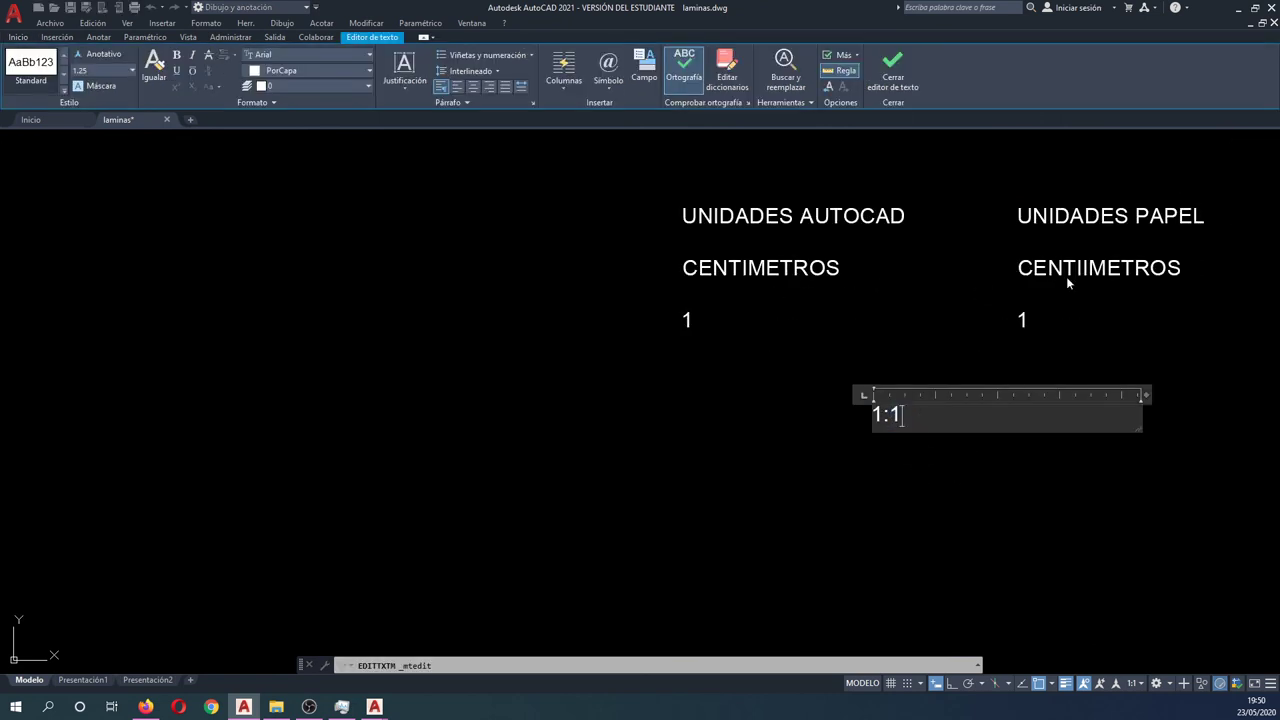
pyautogui.click(948, 383)
pyautogui.press('Escape')
pyautogui.press('Escape')
pyautogui.scroll(-5, 956, 427)
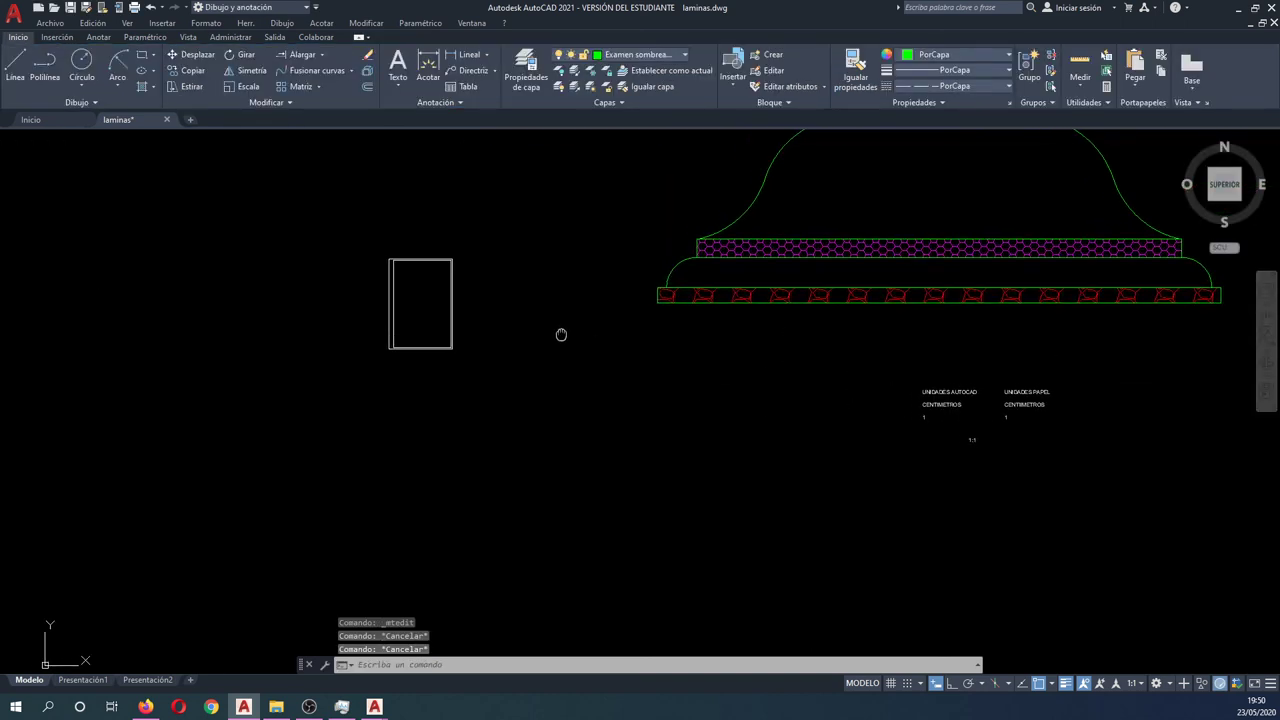
# Move both border rectangles beside the finial base.
pyautogui.write('d')
pyautogui.press('Return')
pyautogui.click(491, 386)
pyautogui.click(418, 338)
pyautogui.press('Return')
pyautogui.click(401, 376)
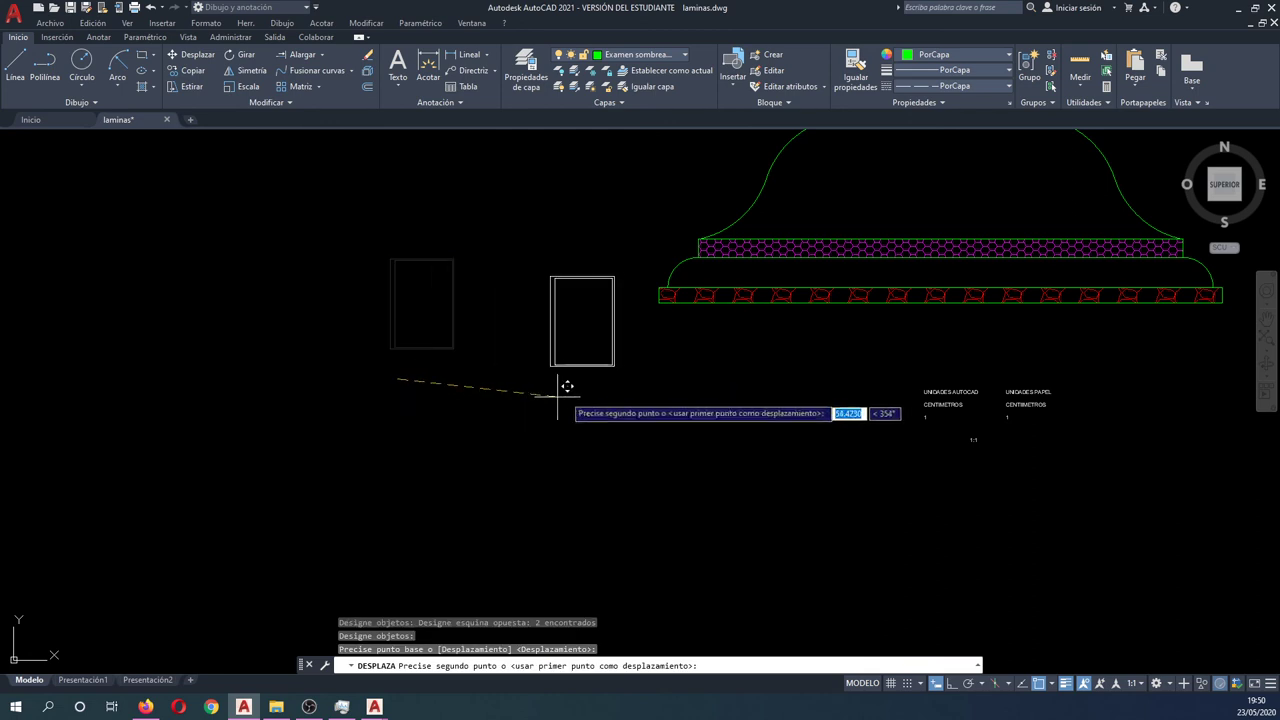
pyautogui.click(623, 378)
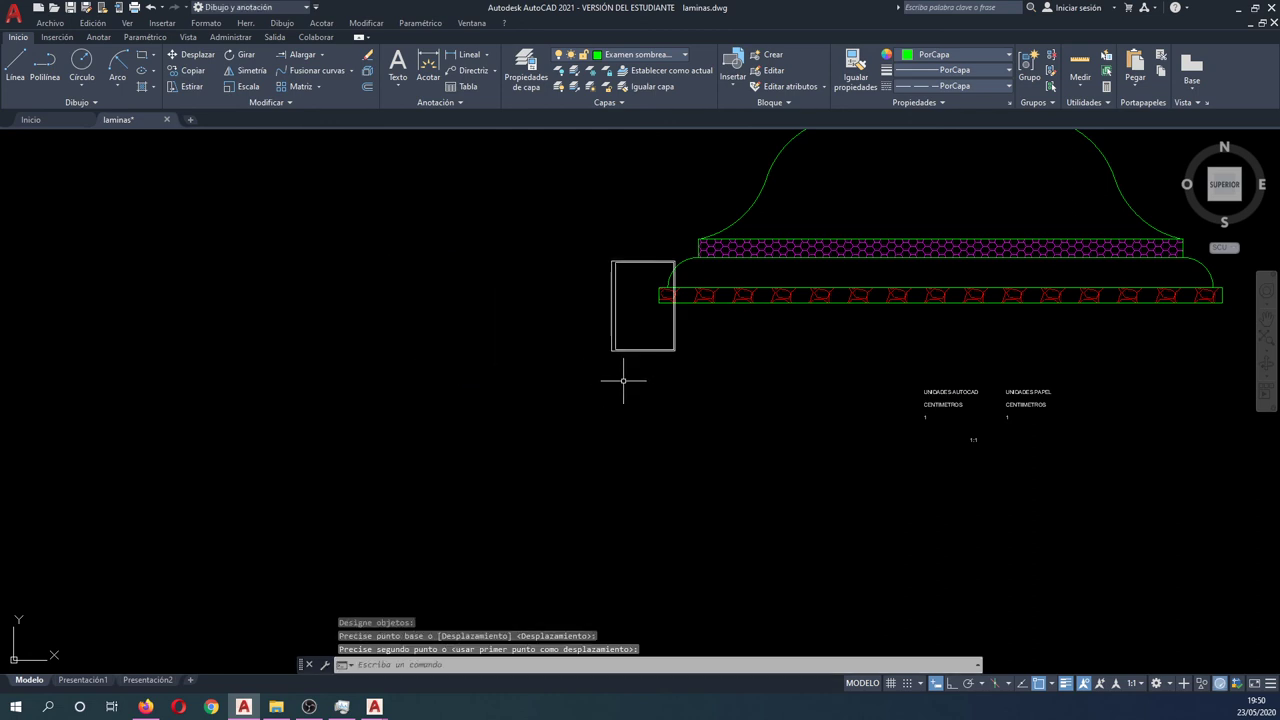
# Scale the border rectangles by a factor of 10 from their corner.
pyautogui.write('es')
pyautogui.press('Return')
pyautogui.click(714, 386)
pyautogui.click(605, 340)
pyautogui.press('Return')
pyautogui.click(612, 350)
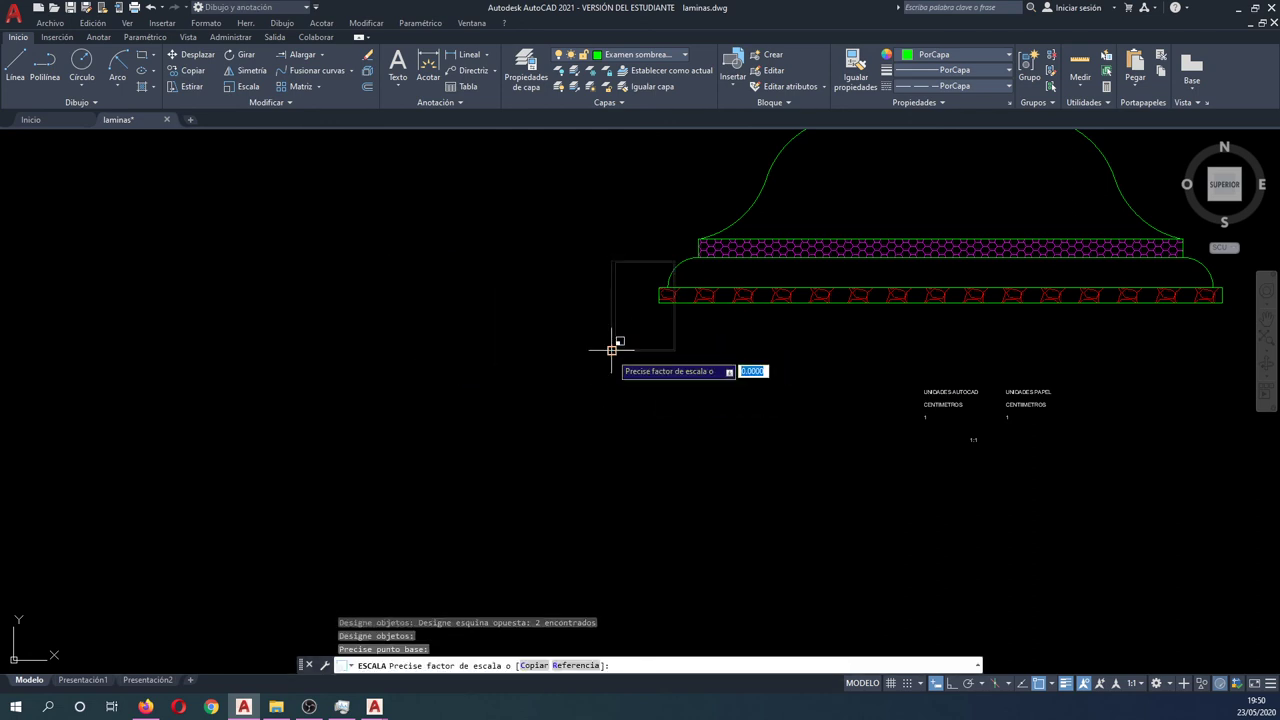
pyautogui.write('10')
pyautogui.press('Return')
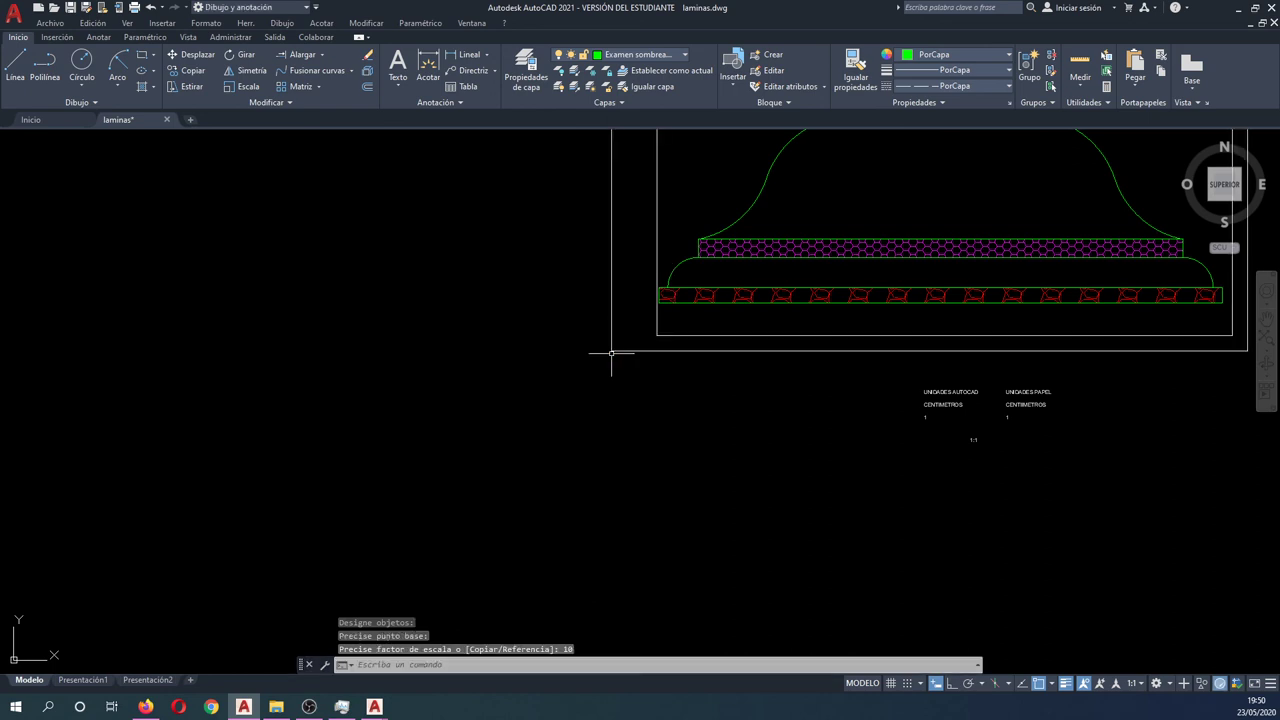
pyautogui.scroll(-1, 600, 360)
pyautogui.scroll(-1, 560, 470)
pyautogui.scroll(-2, 550, 490)
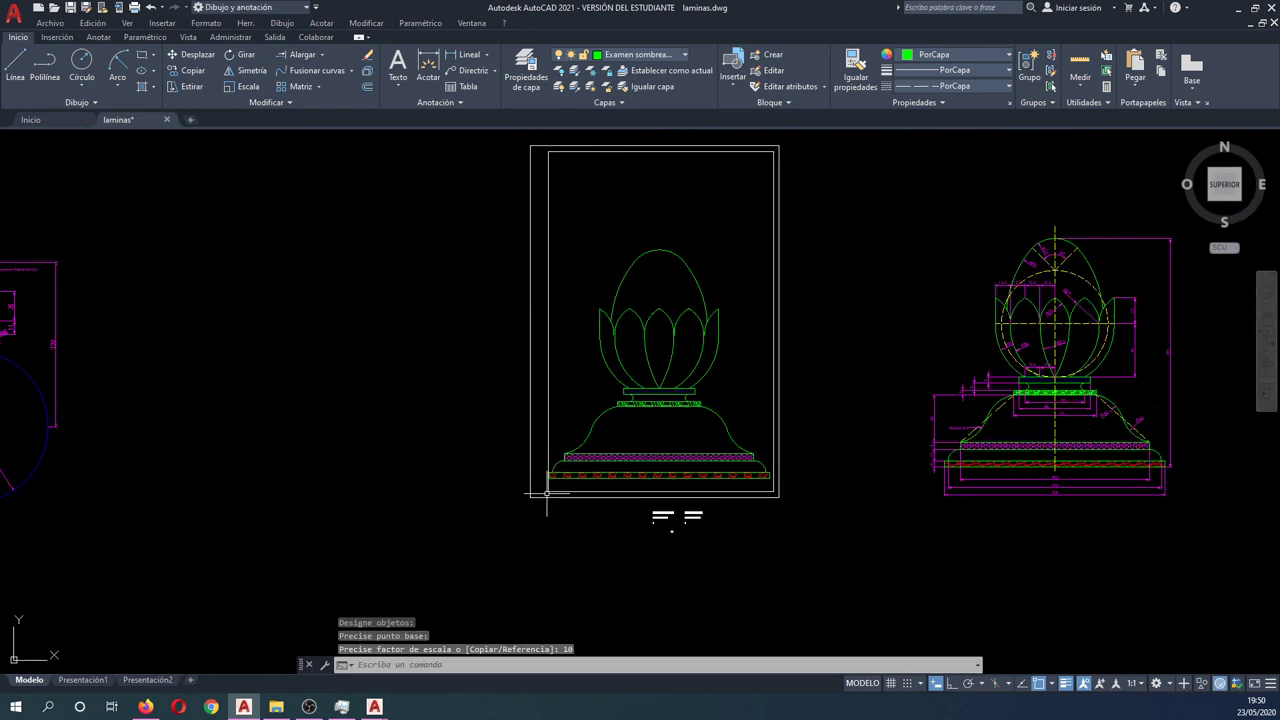
# Begin moving the enlarged border to reposition it around the finial.
pyautogui.write('d')
pyautogui.press('Return')
pyautogui.click(795, 290)
pyautogui.click(740, 230)
# Move the border rectangles so the finial sits centred inside them.
pyautogui.press('Return')
pyautogui.click(820, 241)
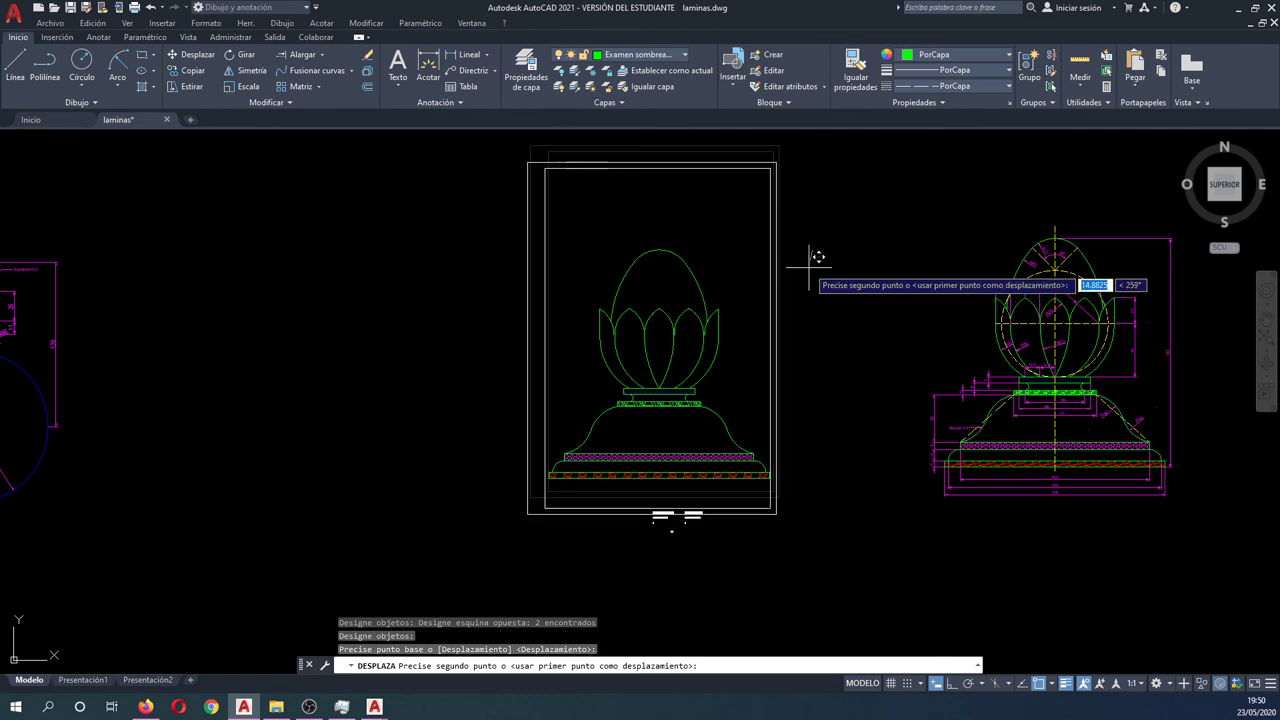
pyautogui.click(817, 257)
# Change the scale label beneath the units note from 1:1 to 1:10.
pyautogui.scroll(4, 676, 549)
pyautogui.scroll(4, 625, 456)
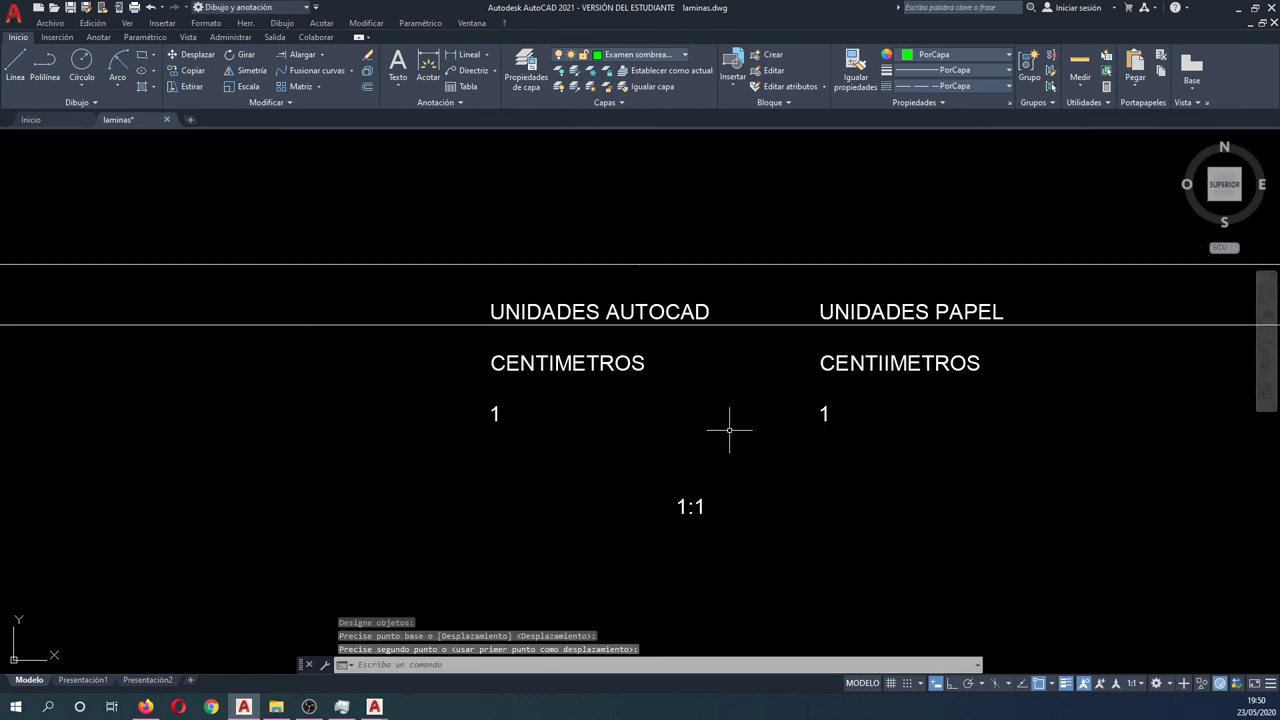
pyautogui.click(825, 413)
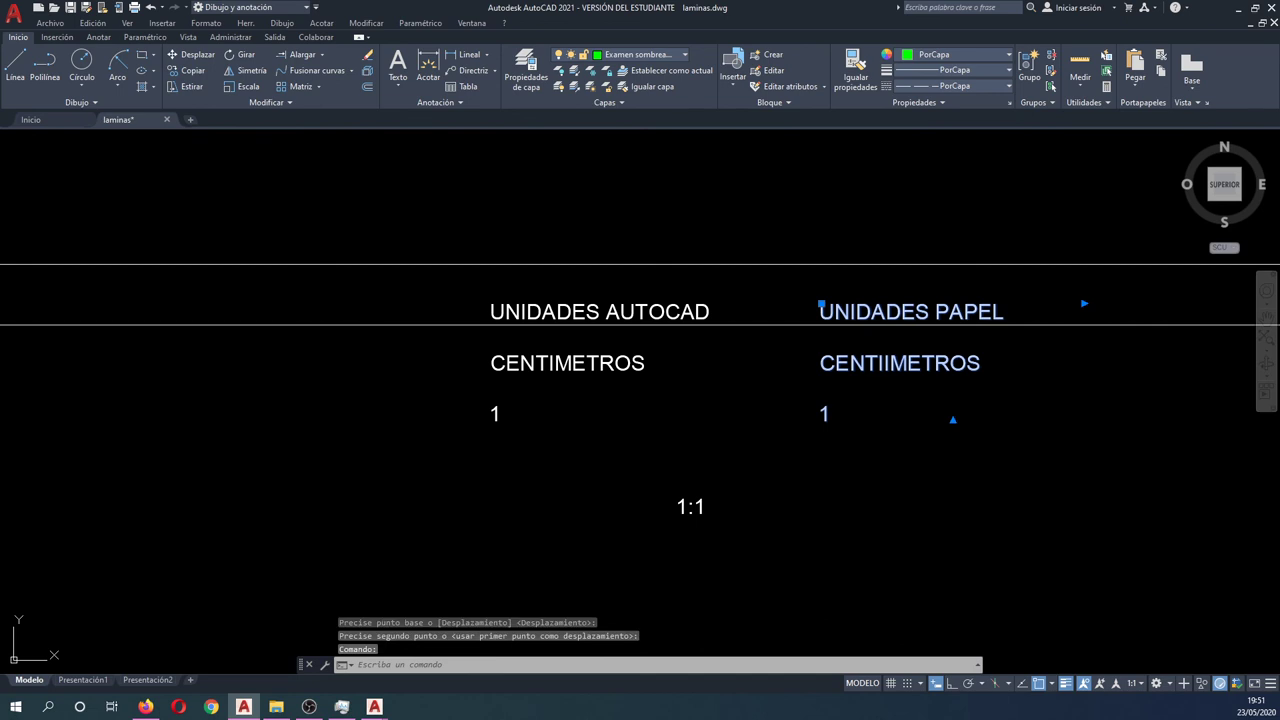
pyautogui.doubleClick(823, 414)
pyautogui.click(703, 507)
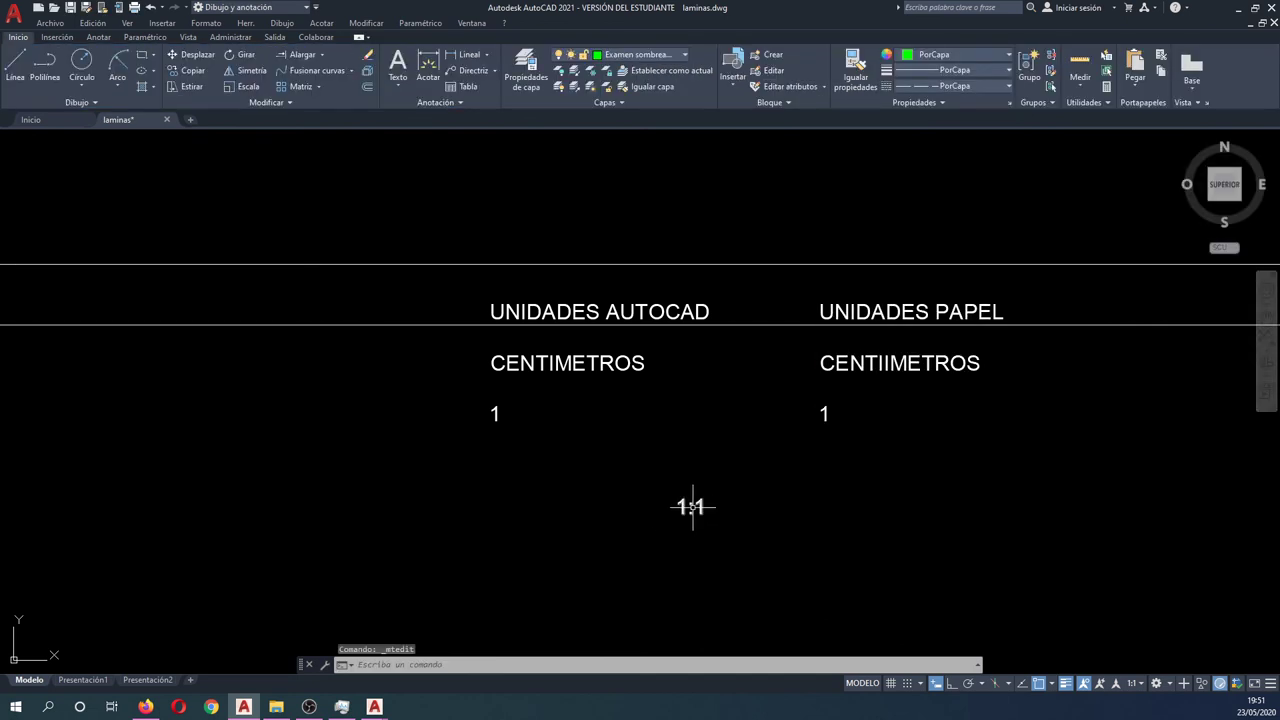
pyautogui.click(692, 507)
pyautogui.doubleClick(700, 507)
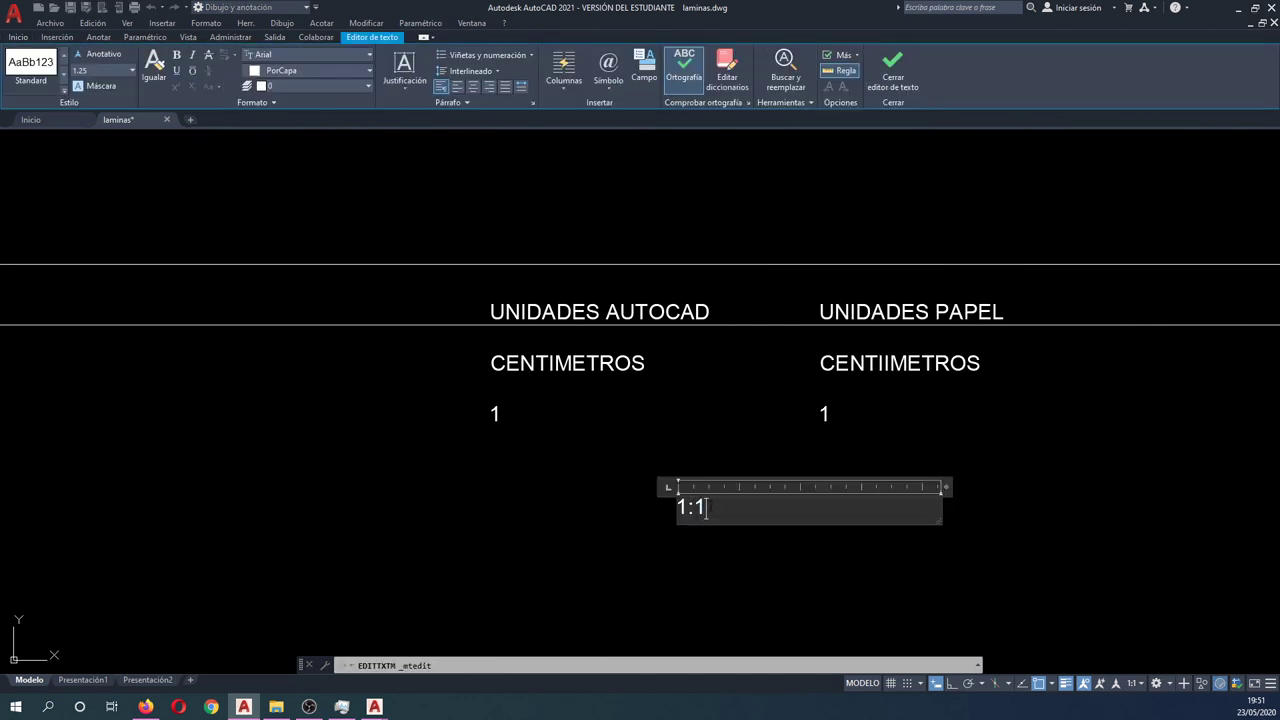
pyautogui.write('0')
pyautogui.press('Escape')
pyautogui.press('Escape')
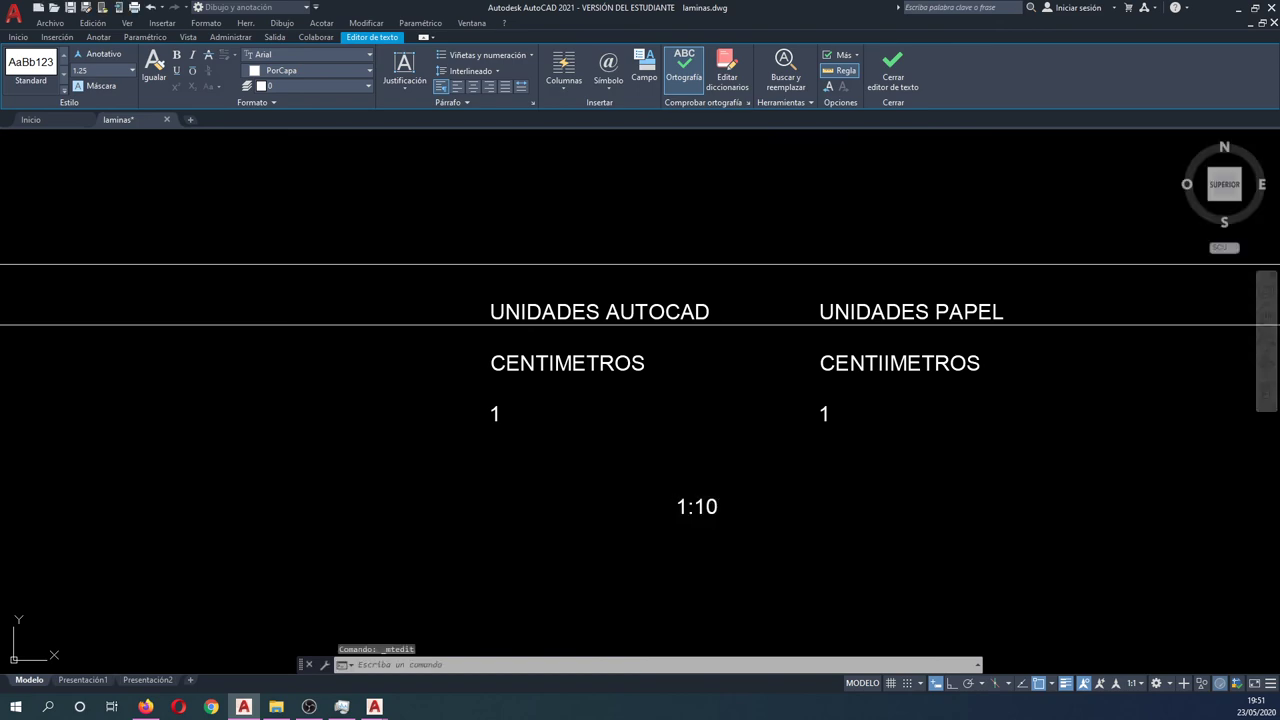
pyautogui.scroll(-5, 740, 543)
pyautogui.scroll(-2, 741, 545)
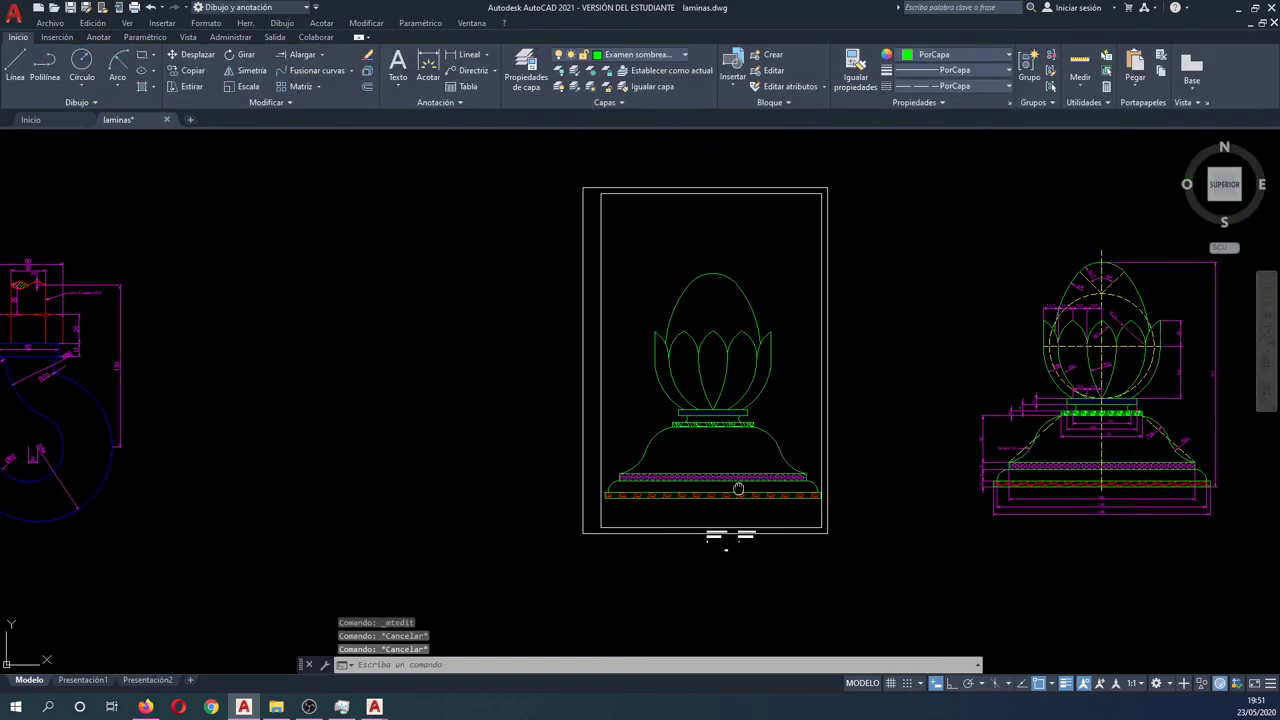
pyautogui.moveTo(755, 478); pyautogui.dragTo(726, 499, button='middle')
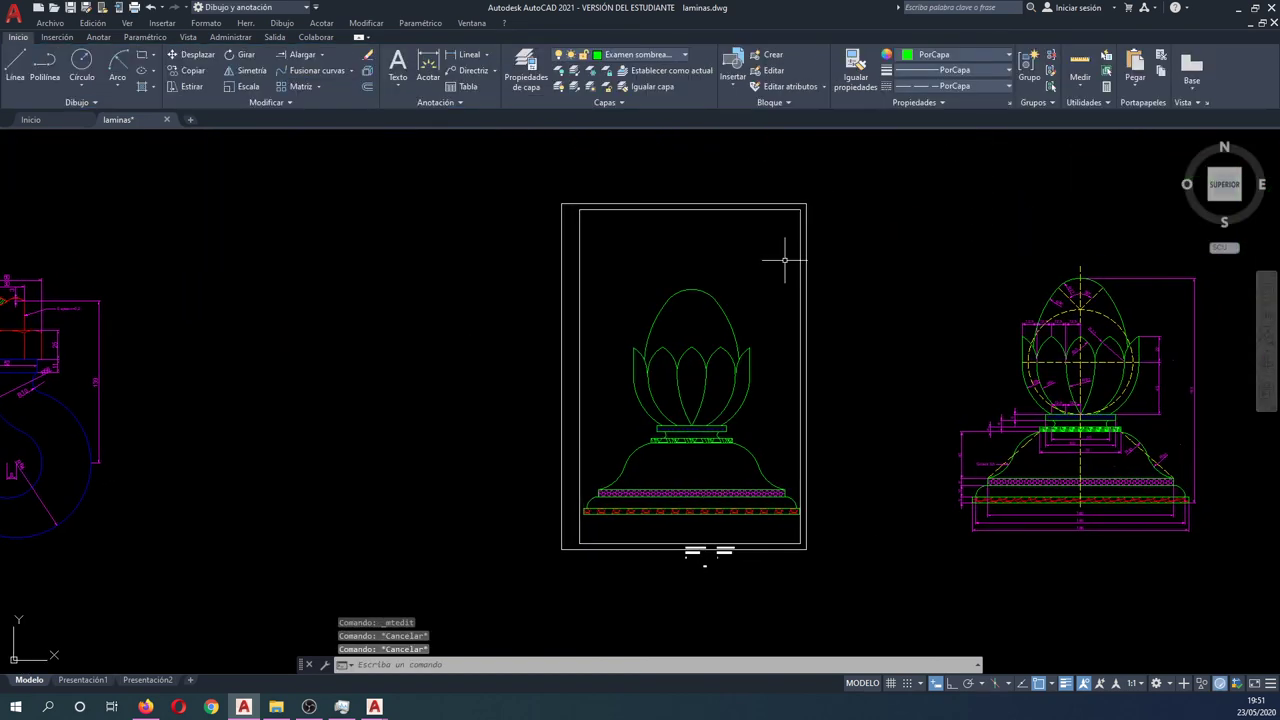
# Turn all layers back on and move the centerline circle, axis and diagonal lines onto the framed finial.
pyautogui.click(559, 87)
pyautogui.write('c')
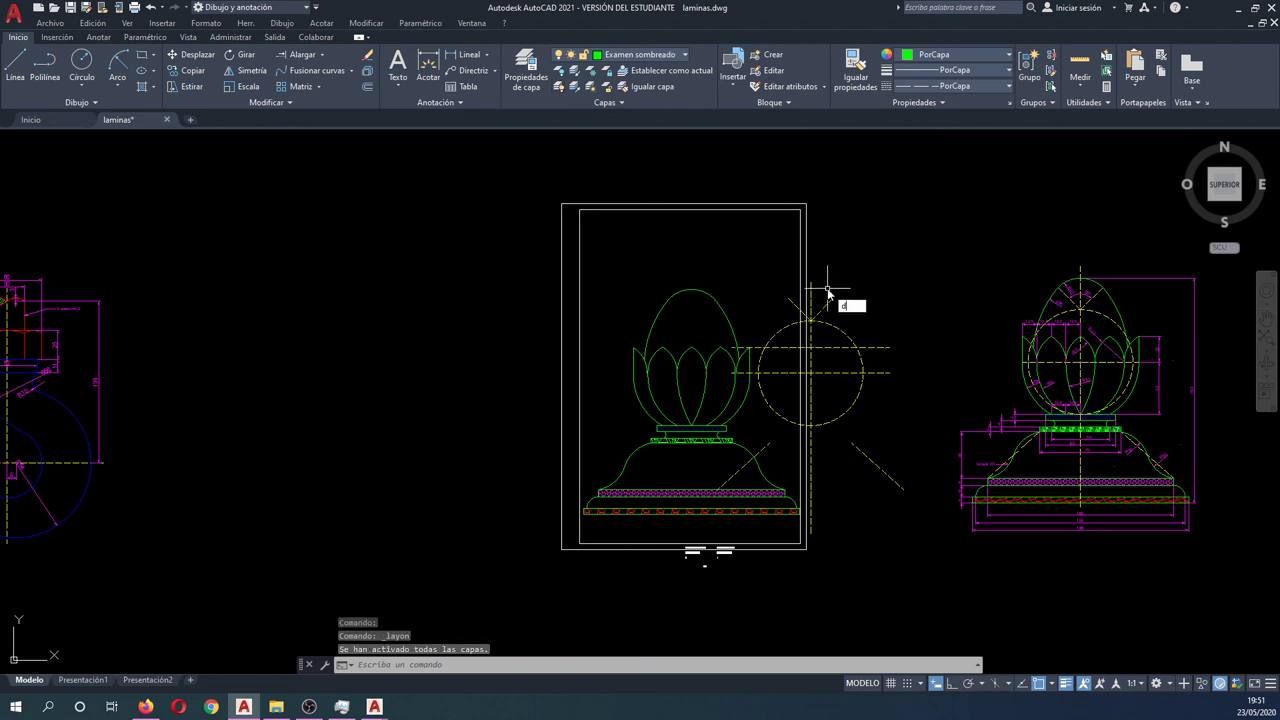
pyautogui.press('Return')
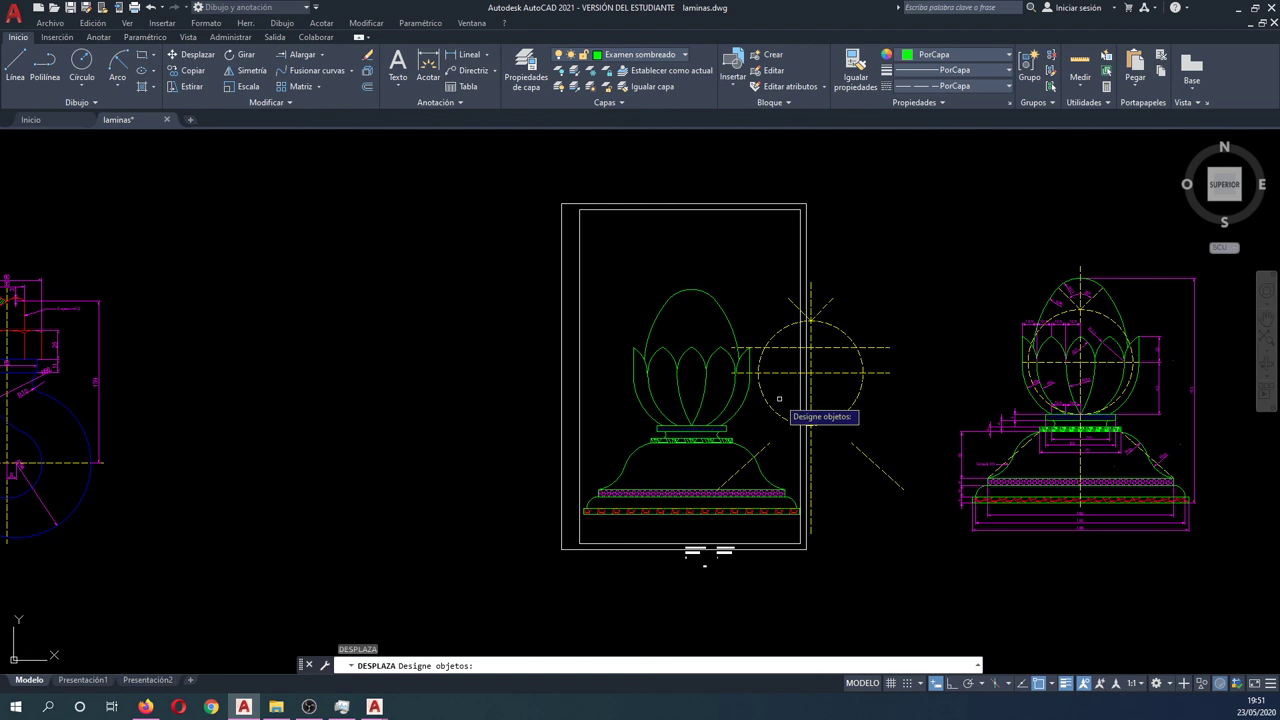
pyautogui.click(782, 378)
pyautogui.click(772, 318)
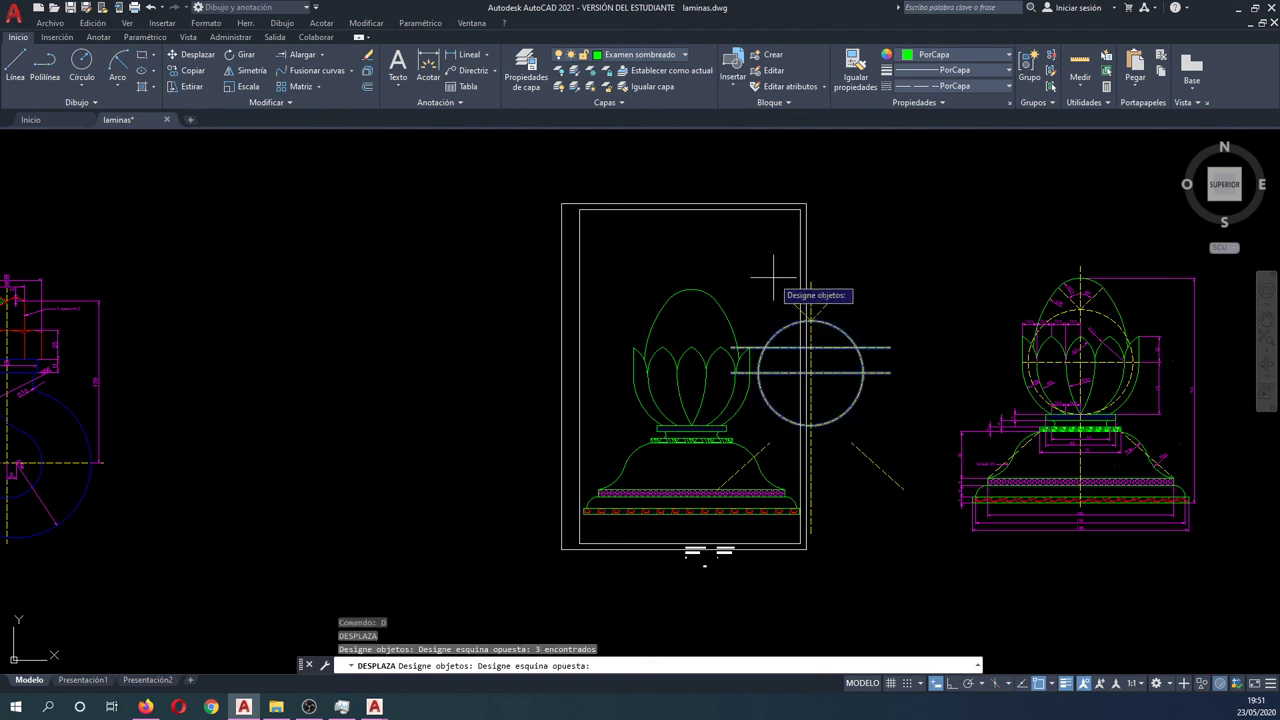
pyautogui.click(773, 277)
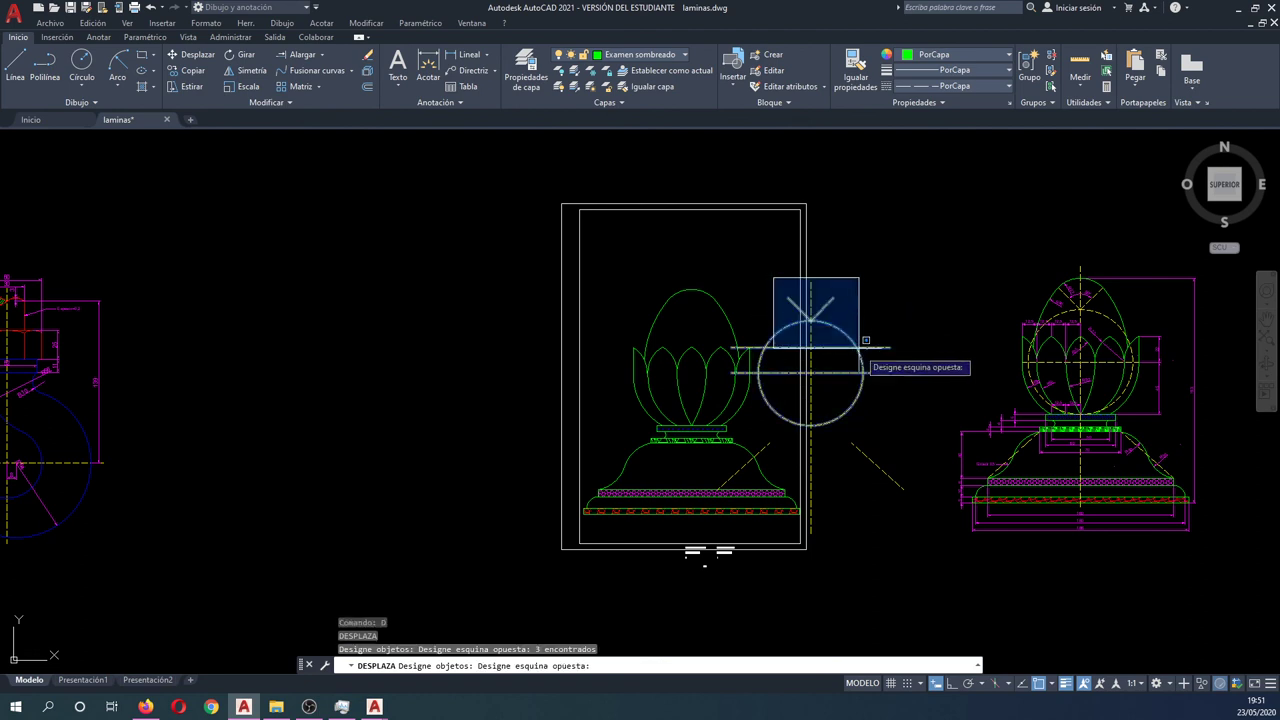
pyautogui.click(894, 473)
pyautogui.click(906, 506)
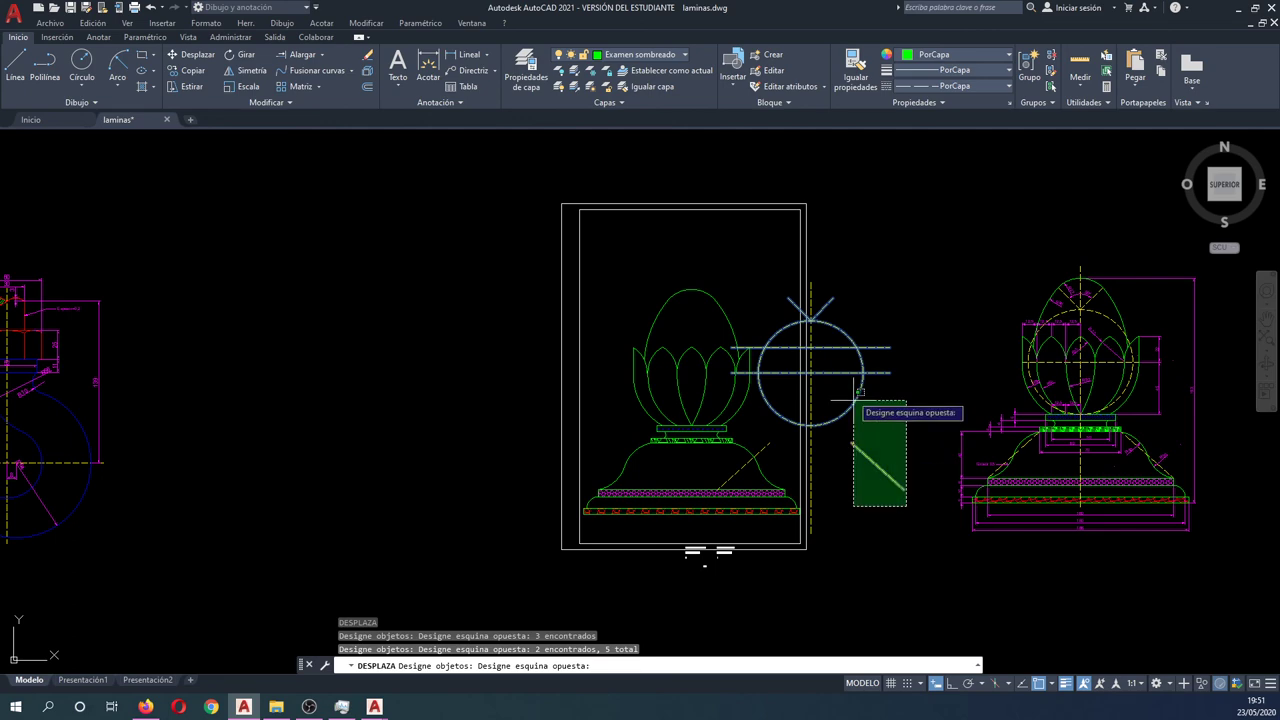
pyautogui.click(812, 318)
pyautogui.click(740, 468)
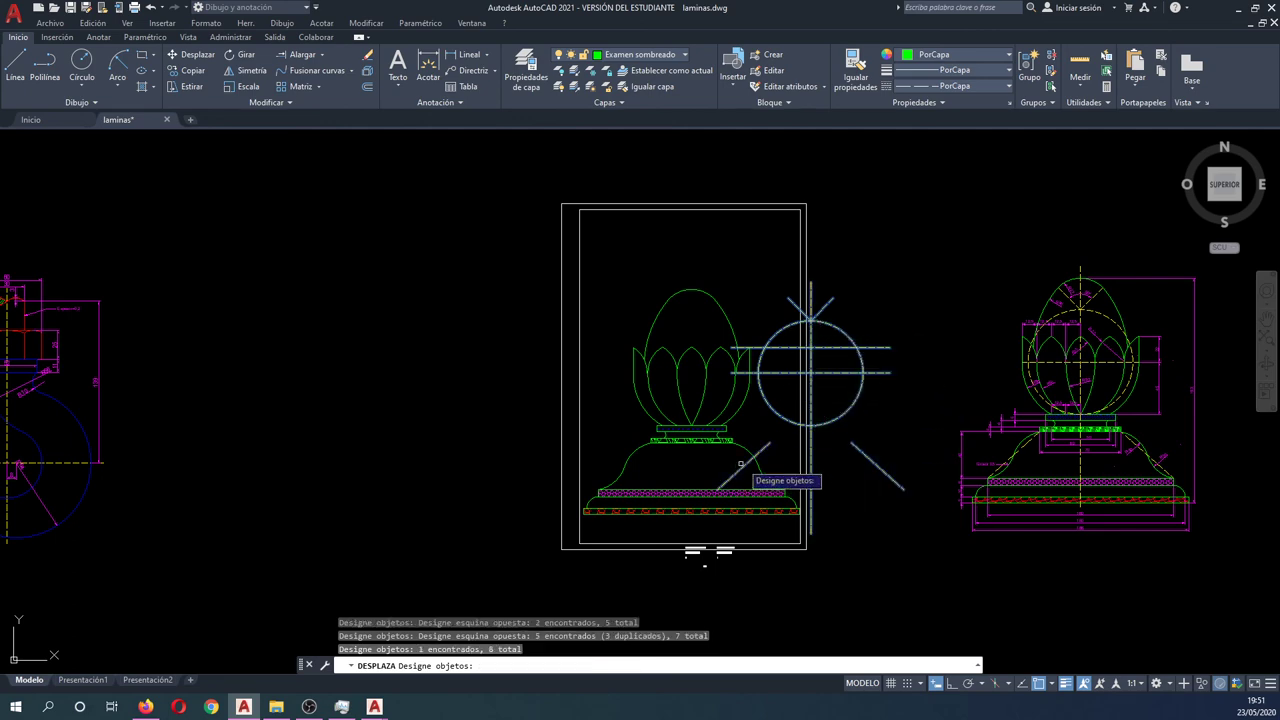
pyautogui.press('Return')
pyautogui.click(768, 430)
pyautogui.scroll(5, 755, 455)
pyautogui.scroll(3, 680, 420)
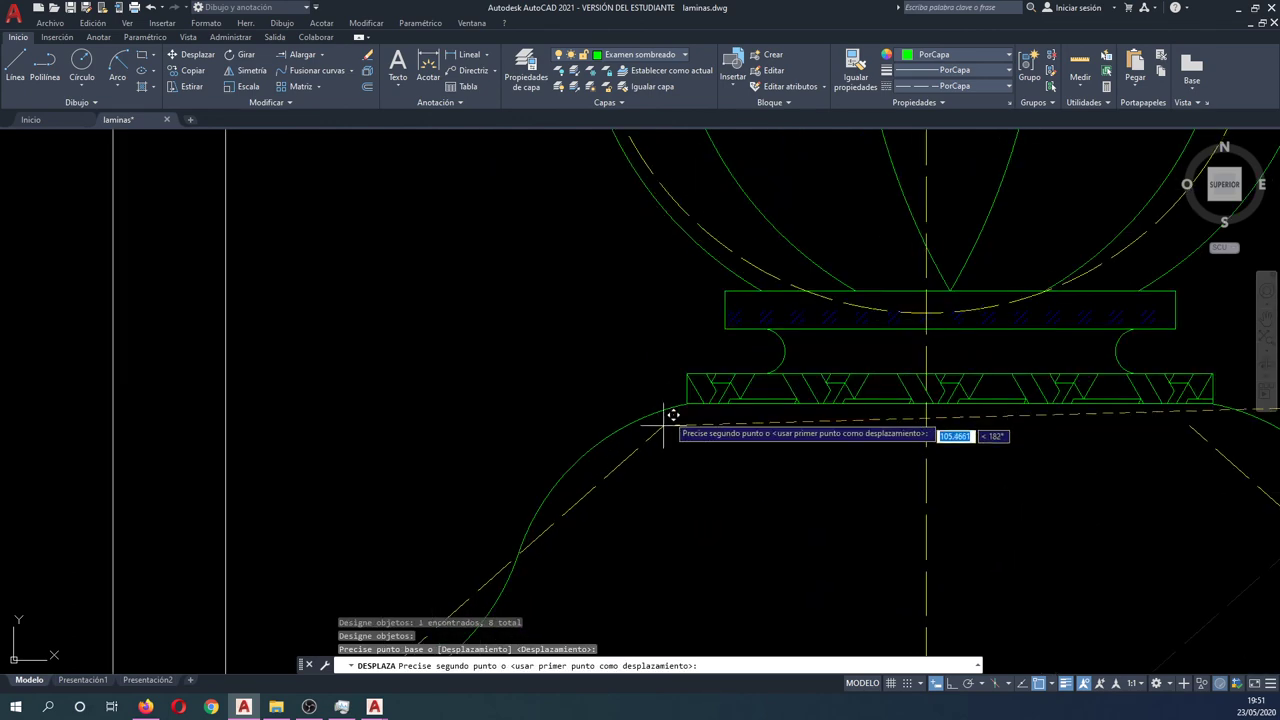
pyautogui.click(690, 400)
# Erase the extra upper horizontal centerline, leaving a single cross axis on the finial.
pyautogui.scroll(-6, 677, 422)
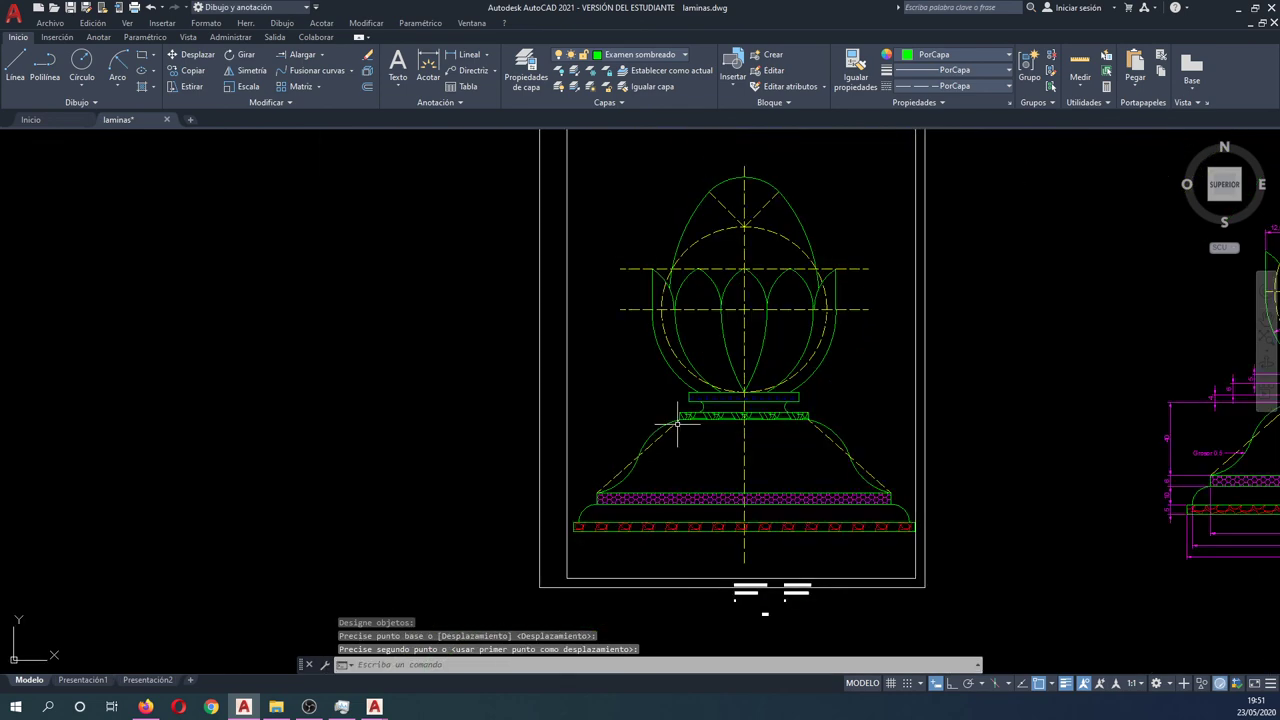
pyautogui.click(641, 273)
pyautogui.click(618, 237)
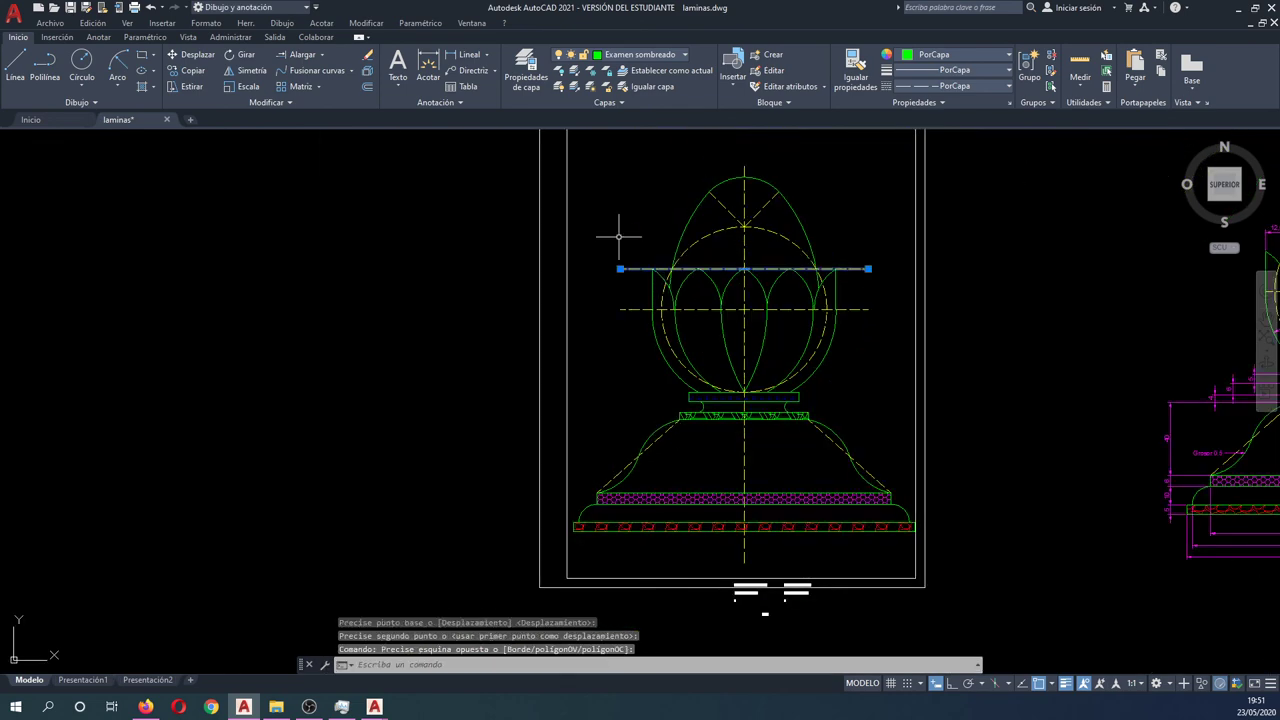
pyautogui.press('Delete')
pyautogui.scroll(-2, 640, 305)
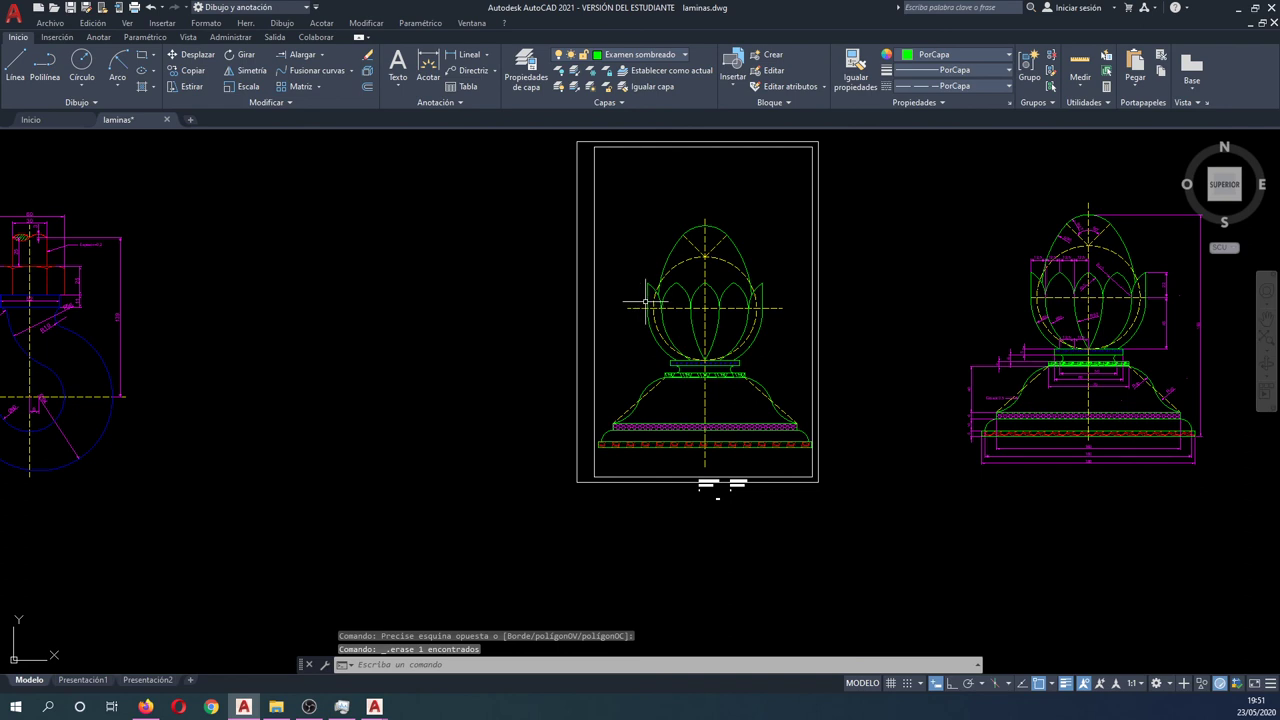
pyautogui.scroll(3, 740, 400)
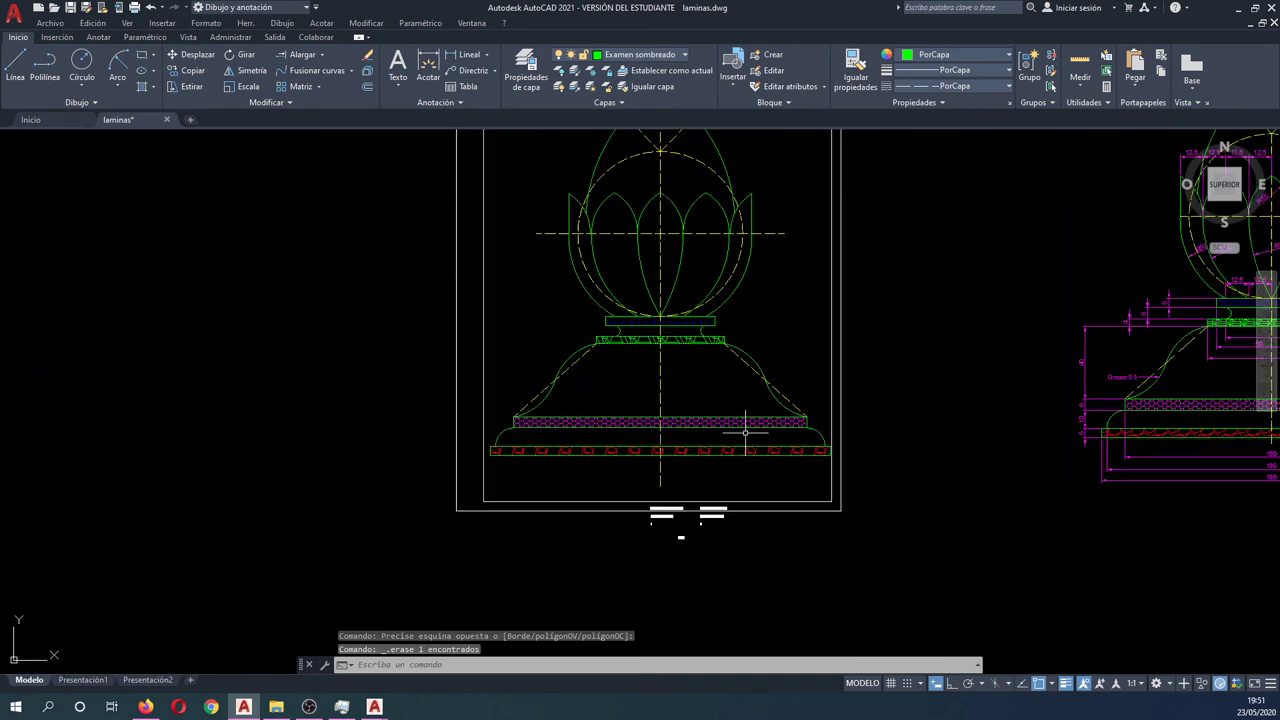
pyautogui.moveTo(710, 438); pyautogui.dragTo(712, 483, button='middle')
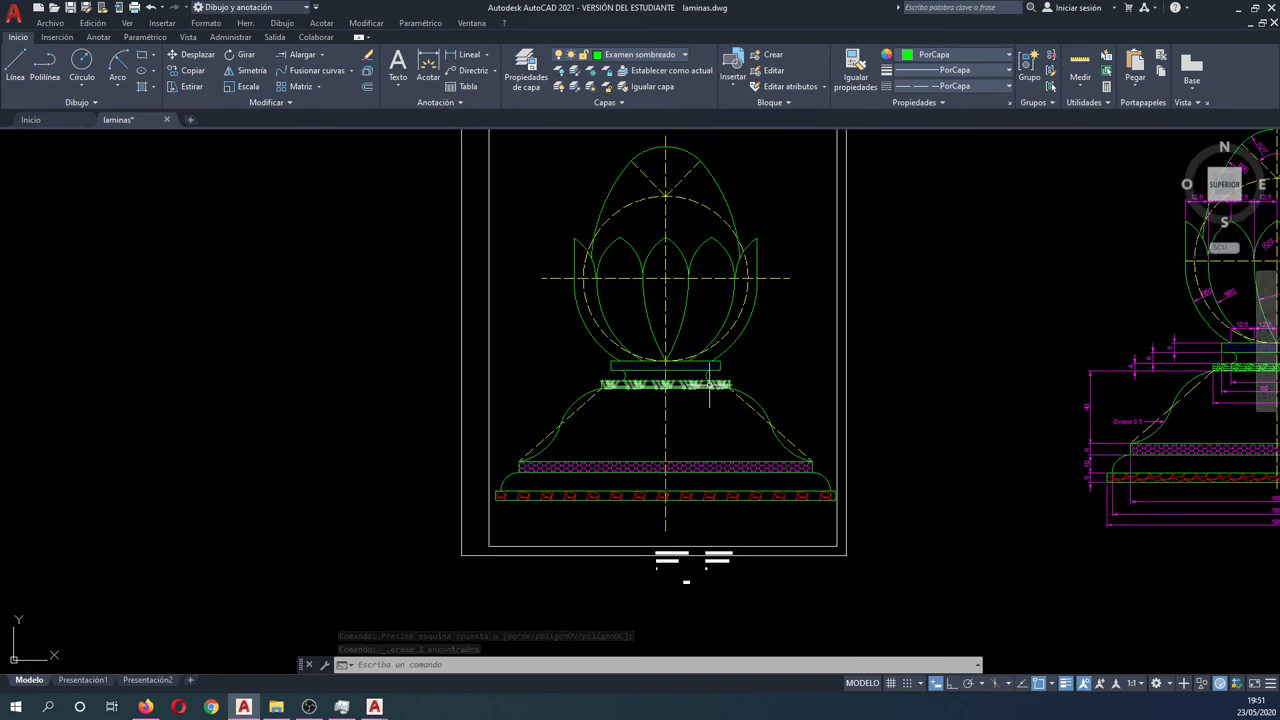
pyautogui.scroll(-2, 710, 398)
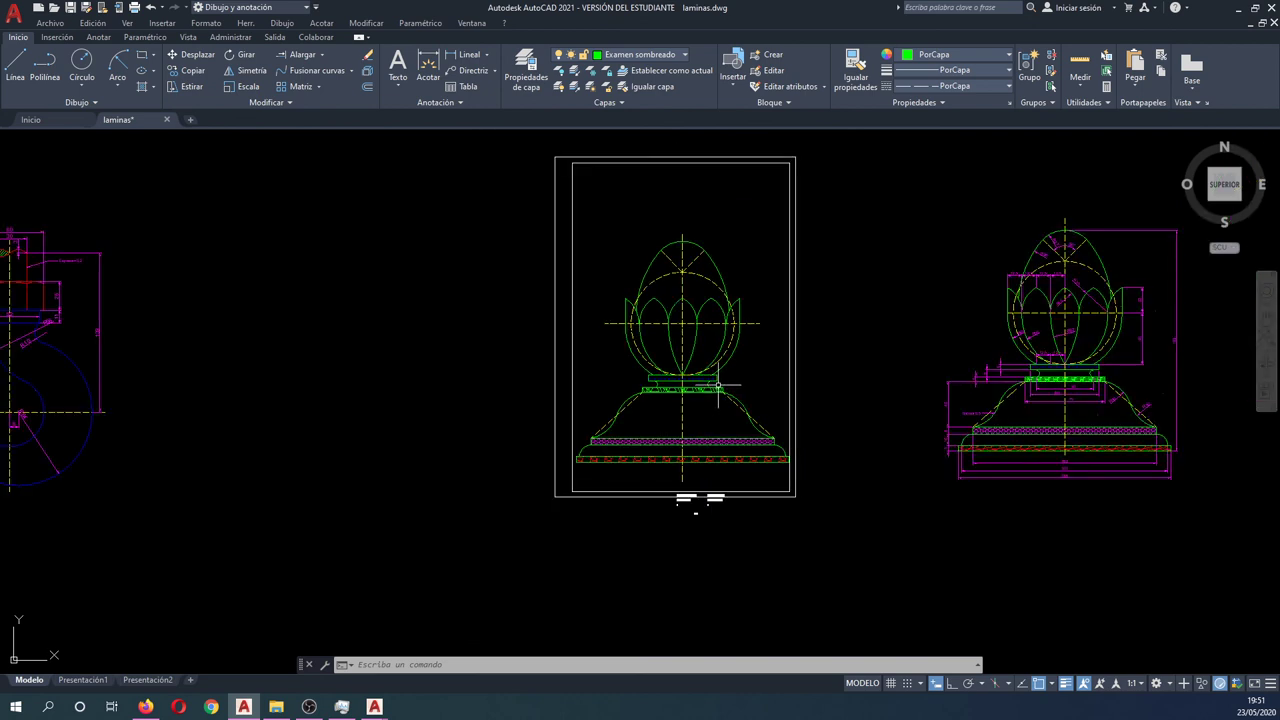
pyautogui.moveTo(718, 384); pyautogui.dragTo(674, 372, button='middle')
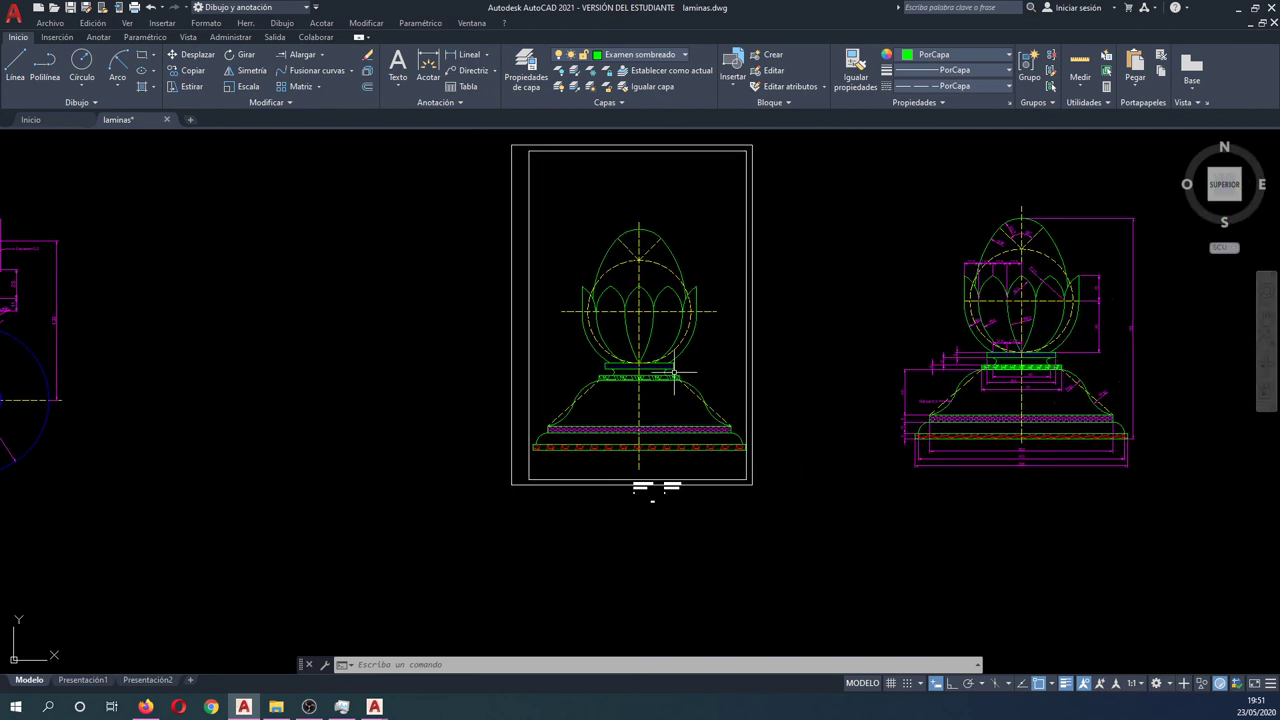